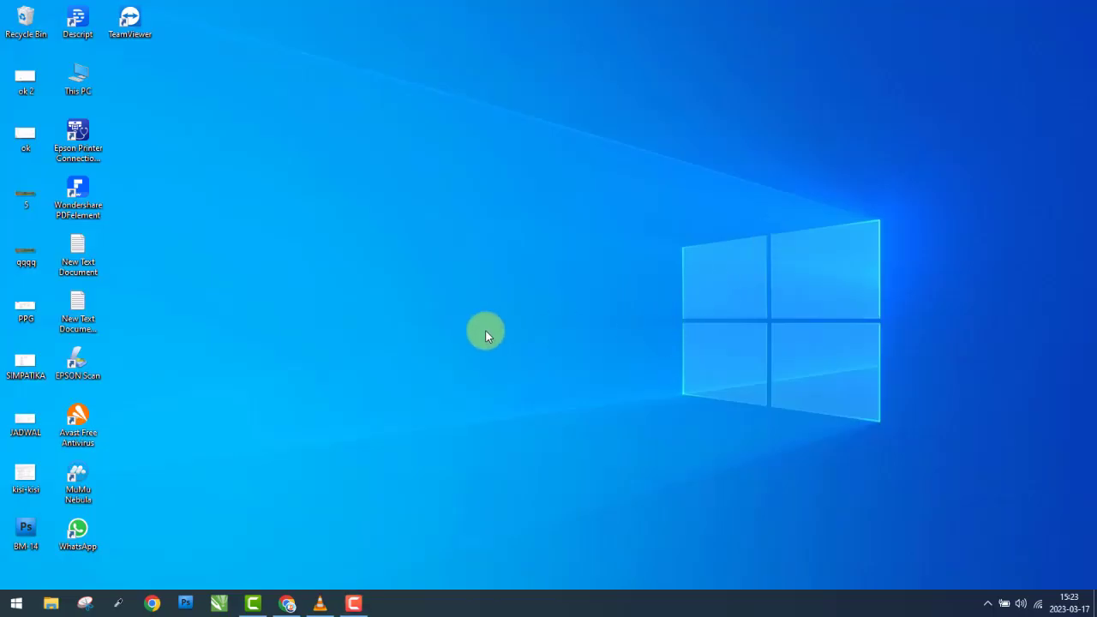
- Refresh the desktop and open File Explorer from the taskbar
right_click(485, 333)
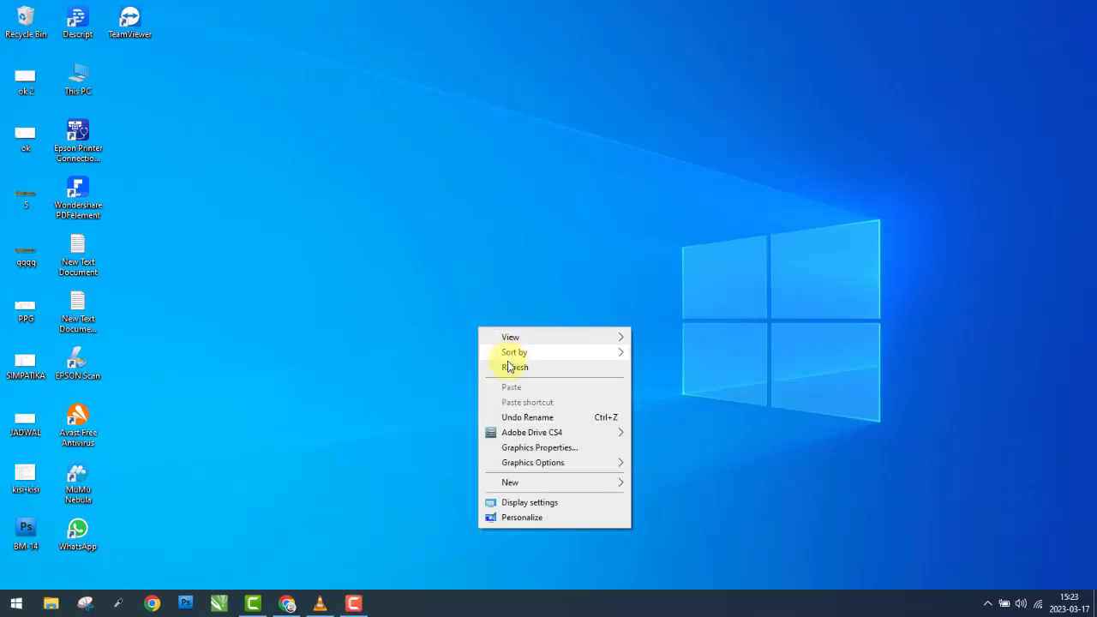
left_click(508, 370)
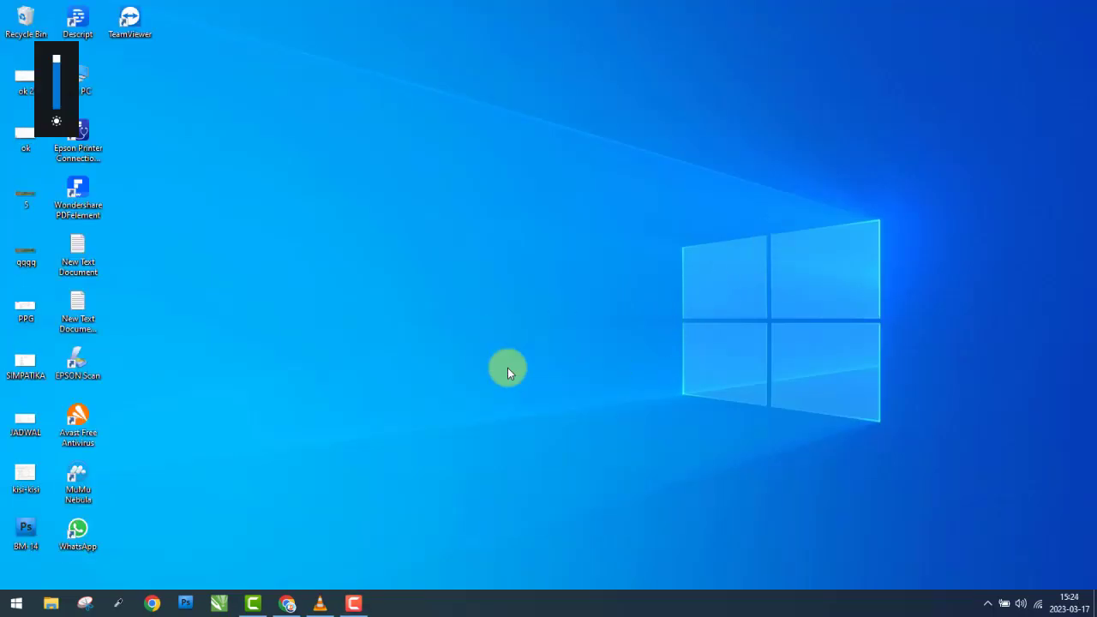
left_click(50, 603)
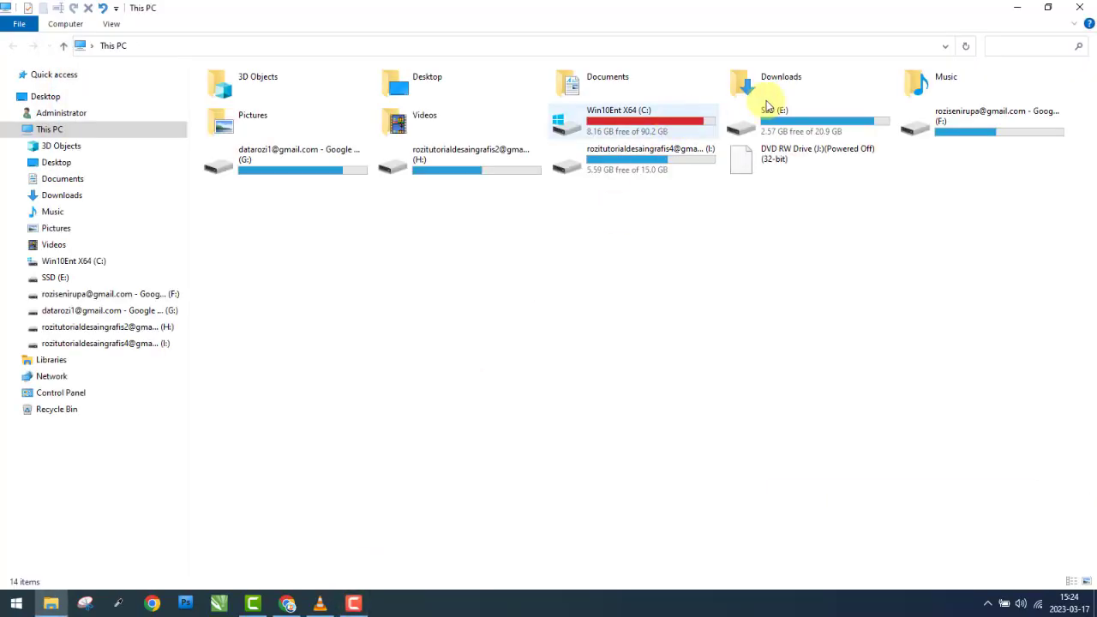
- Open the UPS-13 preview image from the Thumbnail folder on SSD (E:)
left_click(810, 113)
double_click(810, 113)
double_click(611, 120)
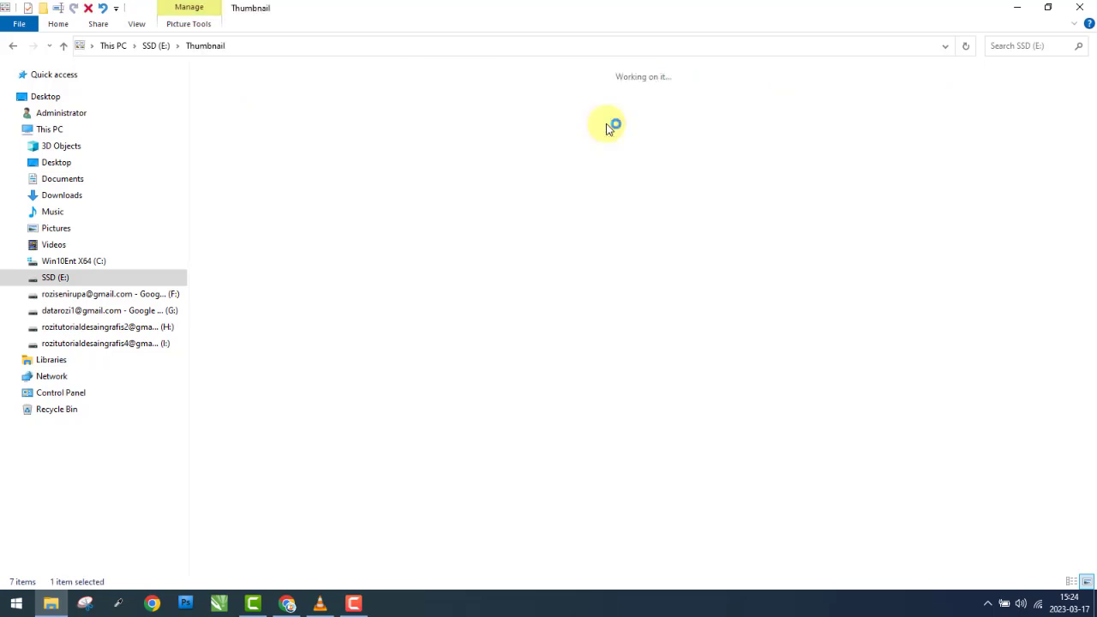
left_click(538, 224)
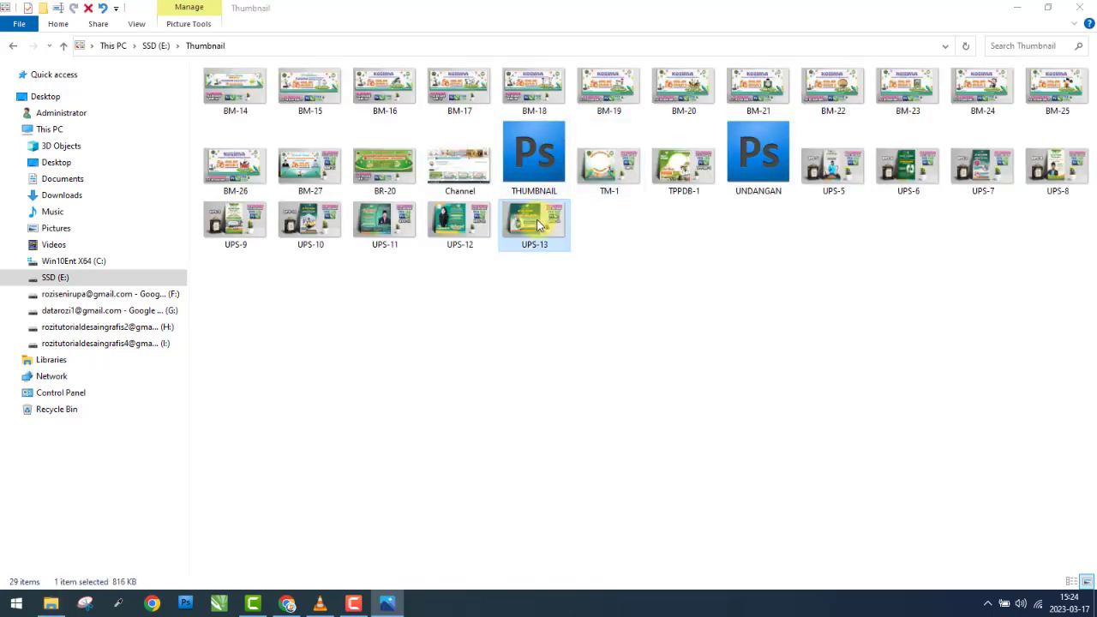
double_click(538, 225)
- Zoom in and back out on the UPS-13.jpg preview in Photos, then close it
scroll(600, 392, "up", 1)
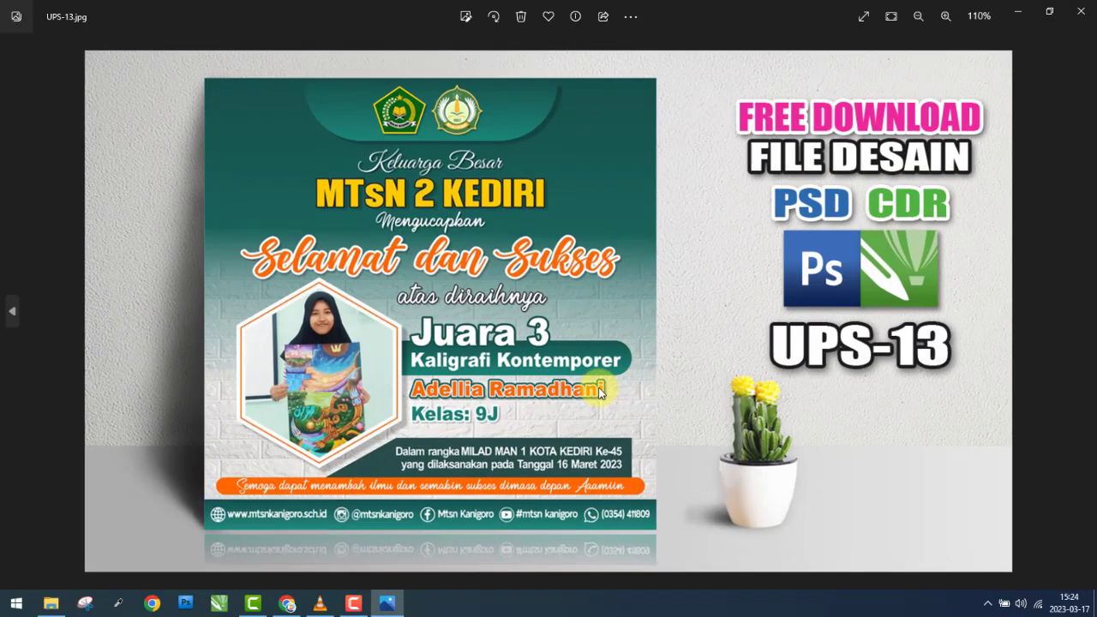
scroll(600, 392, "up", 1)
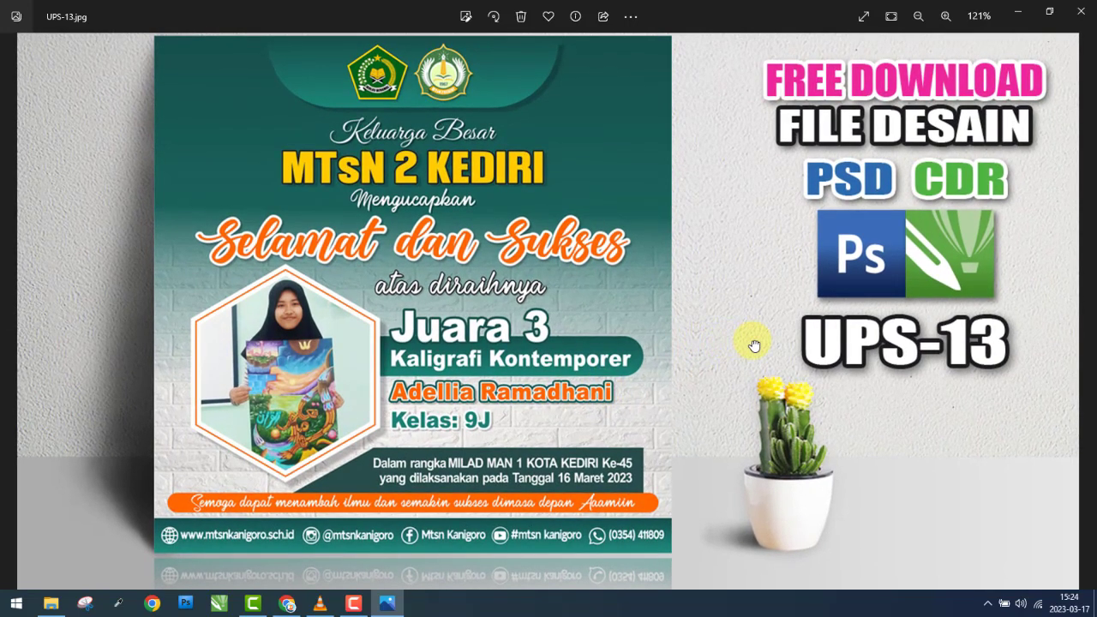
scroll(755, 346, "down", 1)
scroll(755, 346, "down", 1)
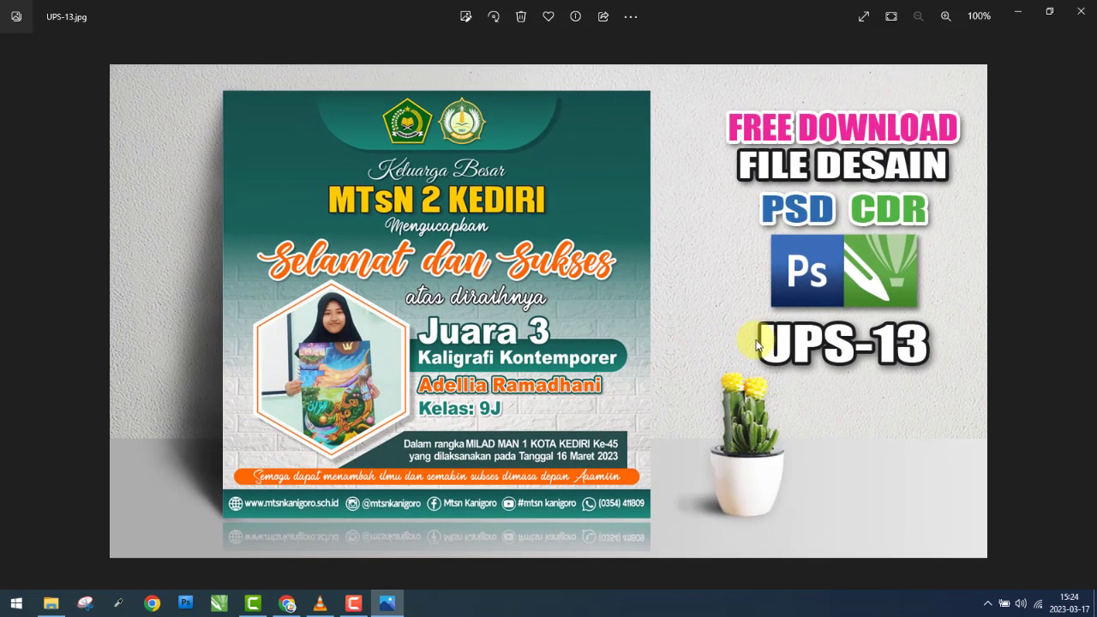
left_click(1081, 11)
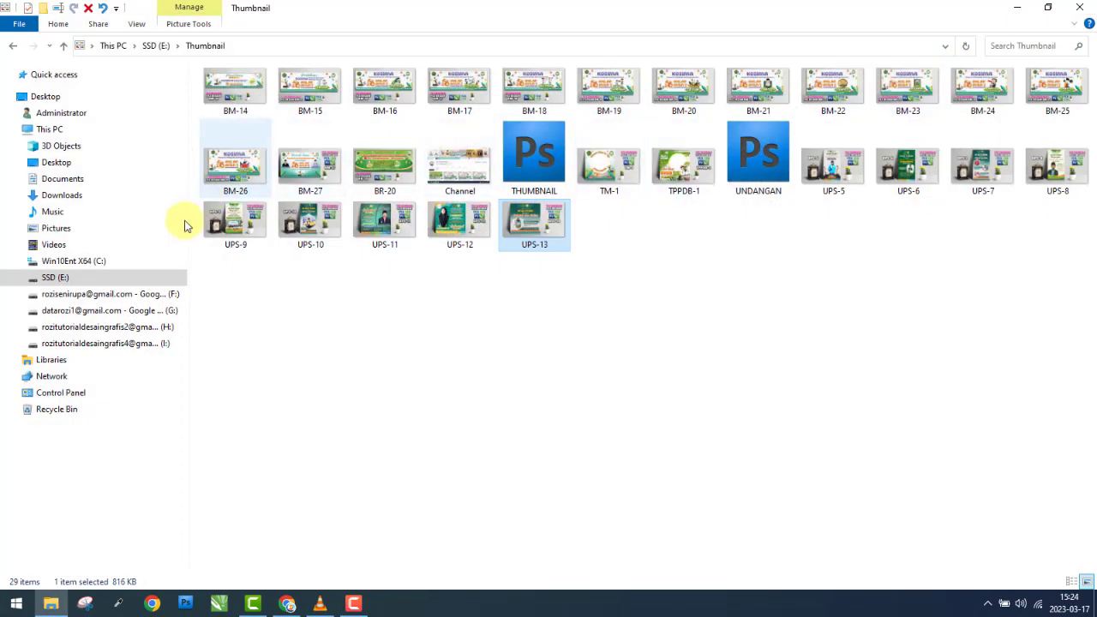
- Browse SSD (E:) > Desain > UPS-13 > UPS-13C and select the first UPS-13 design file
left_click(131, 281)
double_click(458, 107)
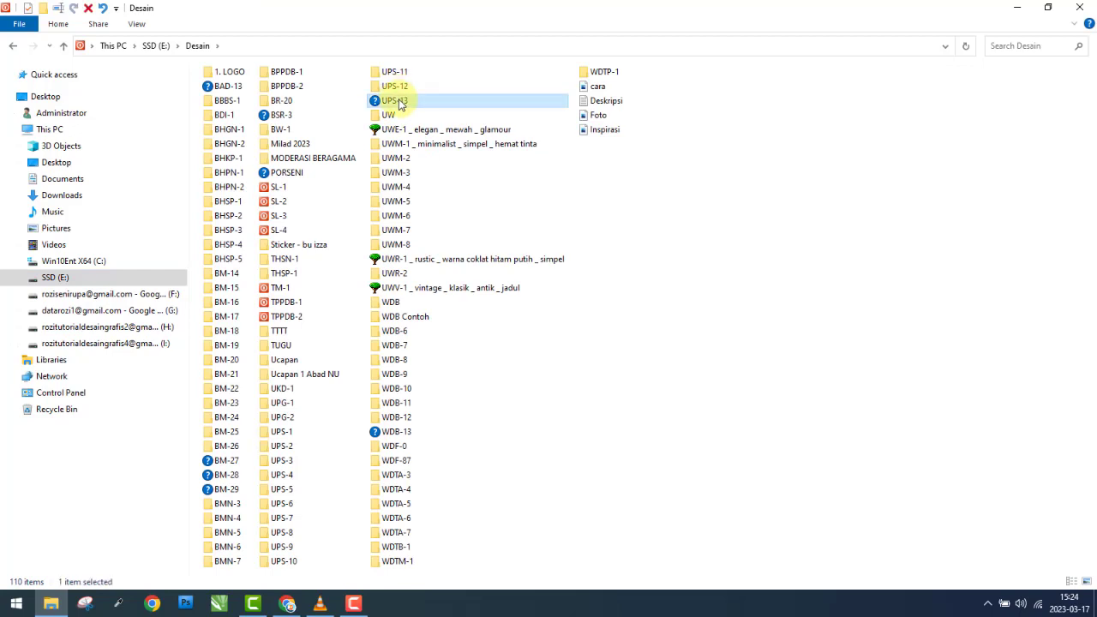
double_click(393, 100)
double_click(236, 103)
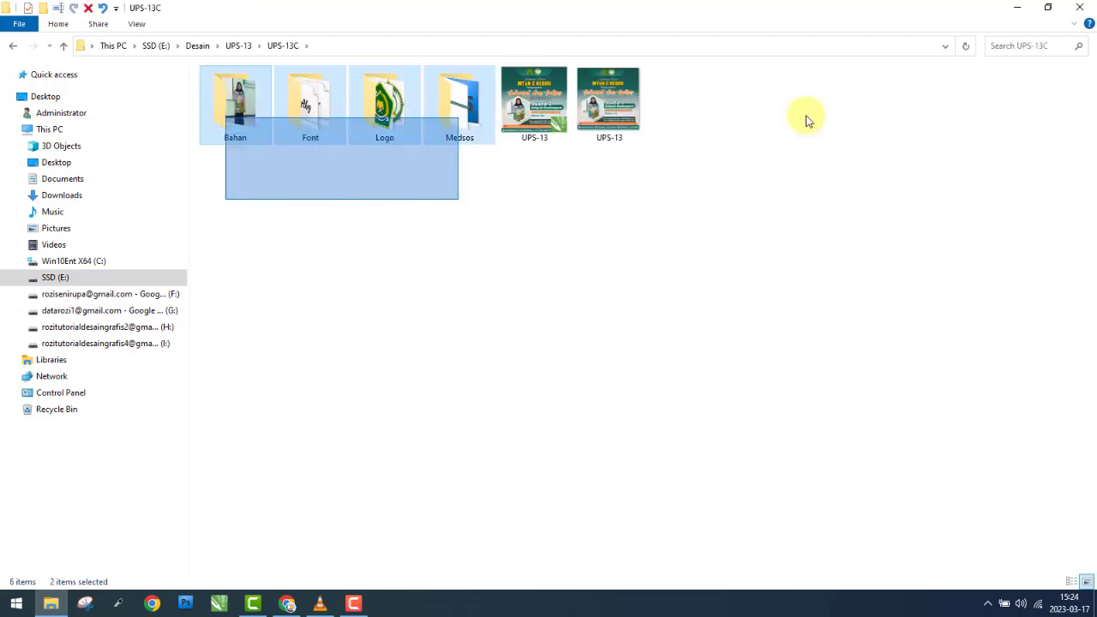
left_click_drag(225, 197, 841, 129)
left_click(1038, 604)
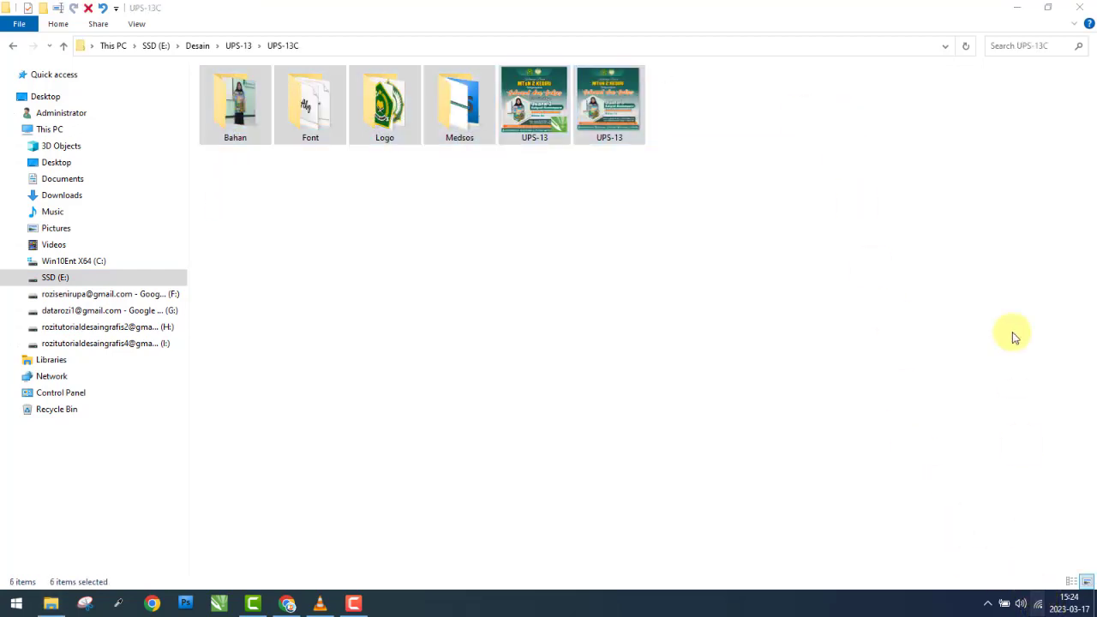
left_click(540, 272)
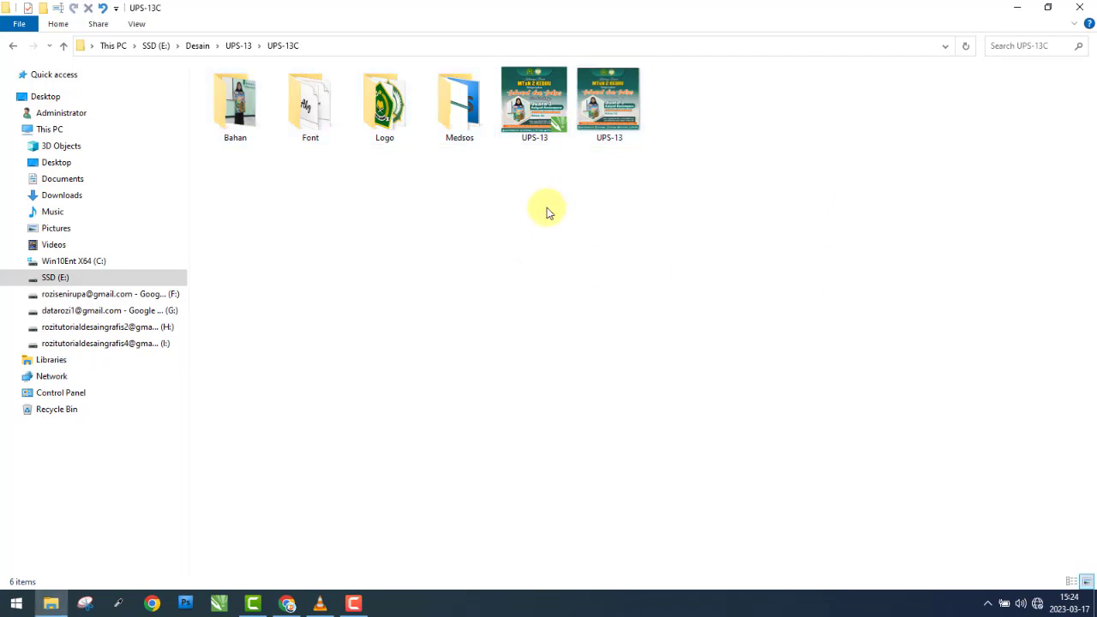
left_click(545, 112)
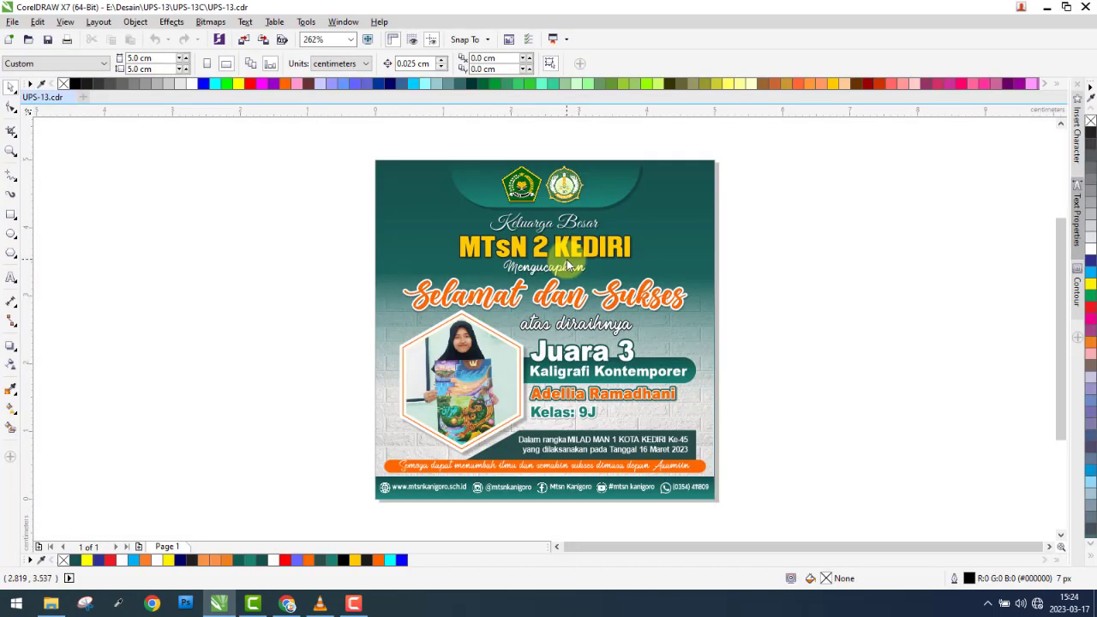
- Ungroup the poster and move the Selamat dan Sukses and MTsN 2 KEDIRI headings aside
left_click(621, 305)
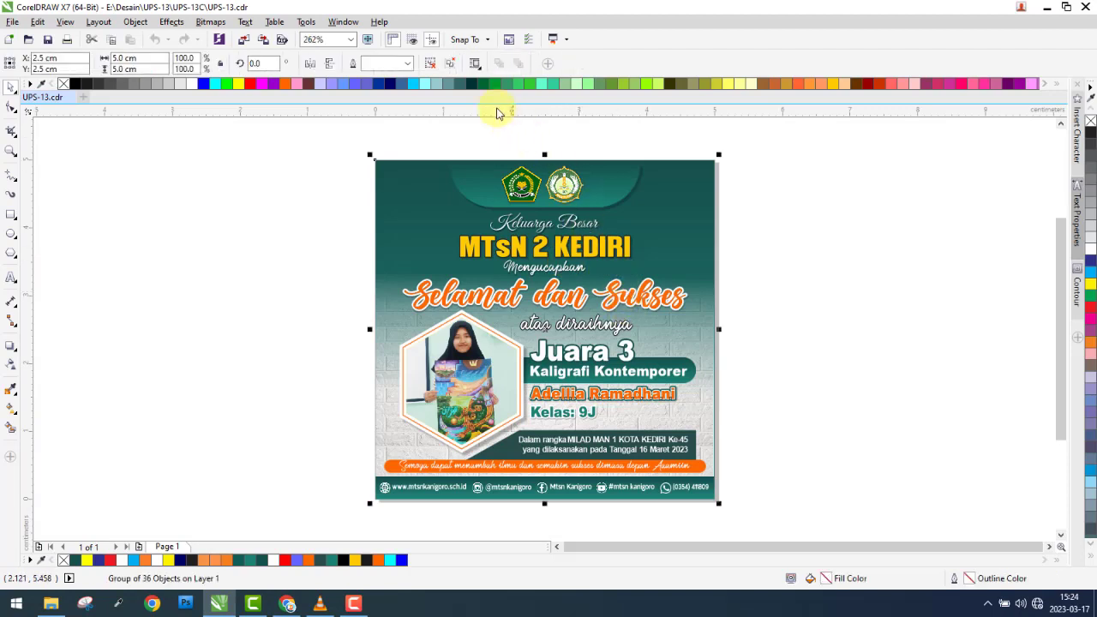
left_click(438, 69)
left_click(592, 247)
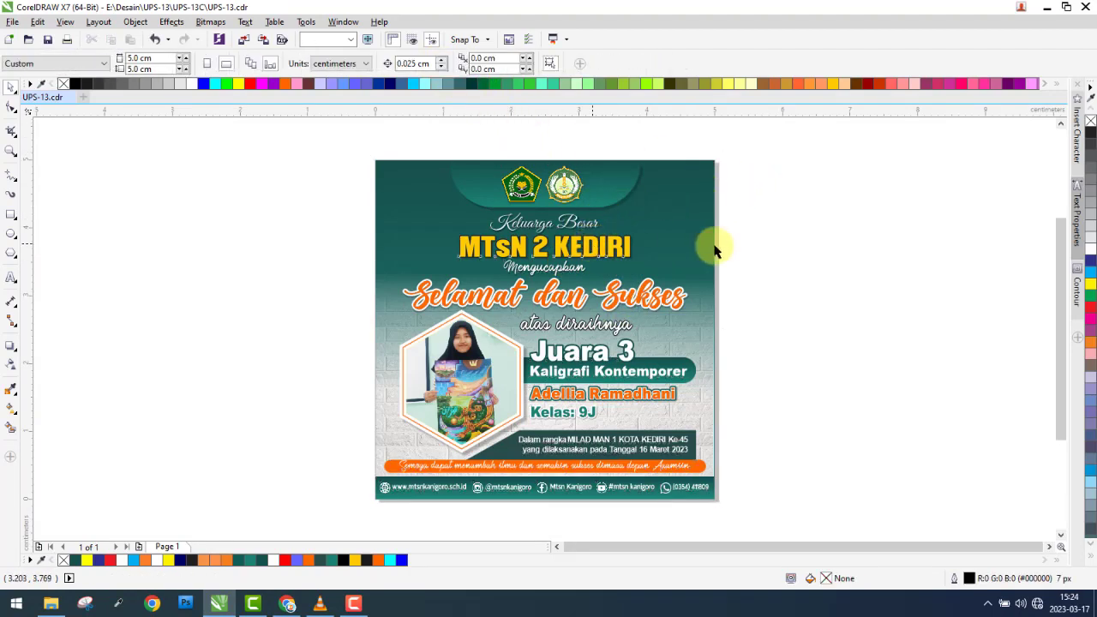
left_click_drag(556, 291, 457, 294)
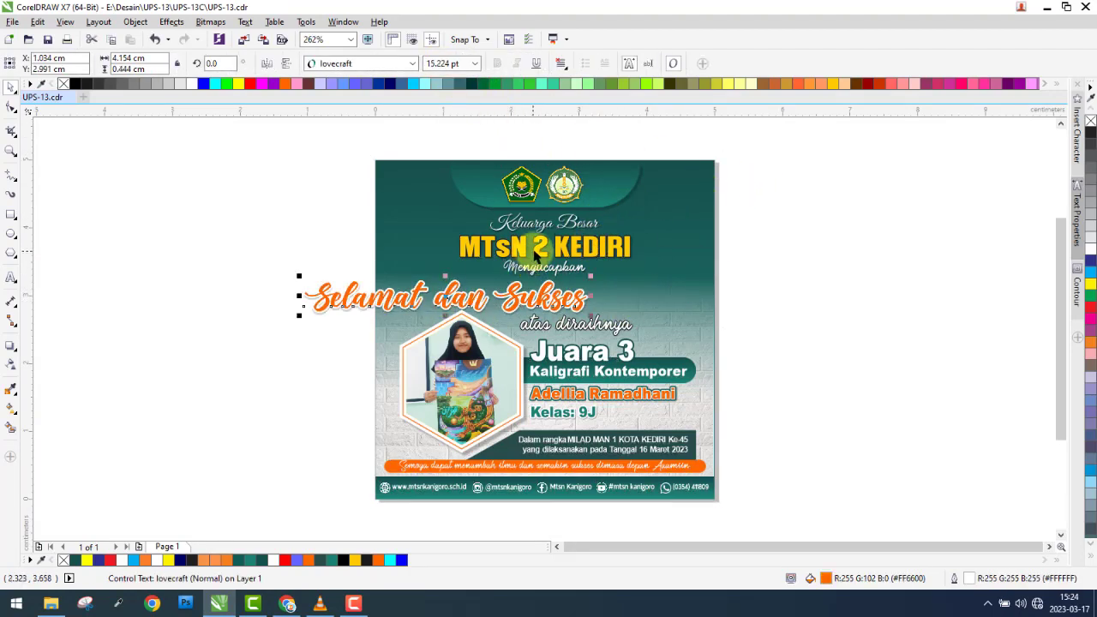
left_click_drag(502, 244, 623, 238)
left_click(623, 239)
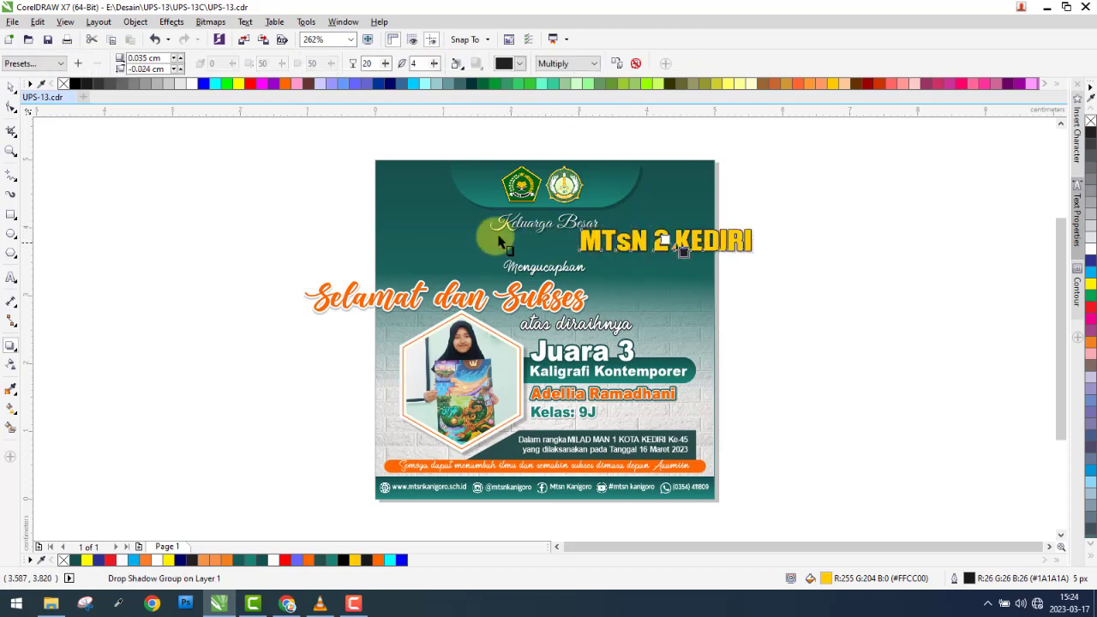
double_click(617, 233)
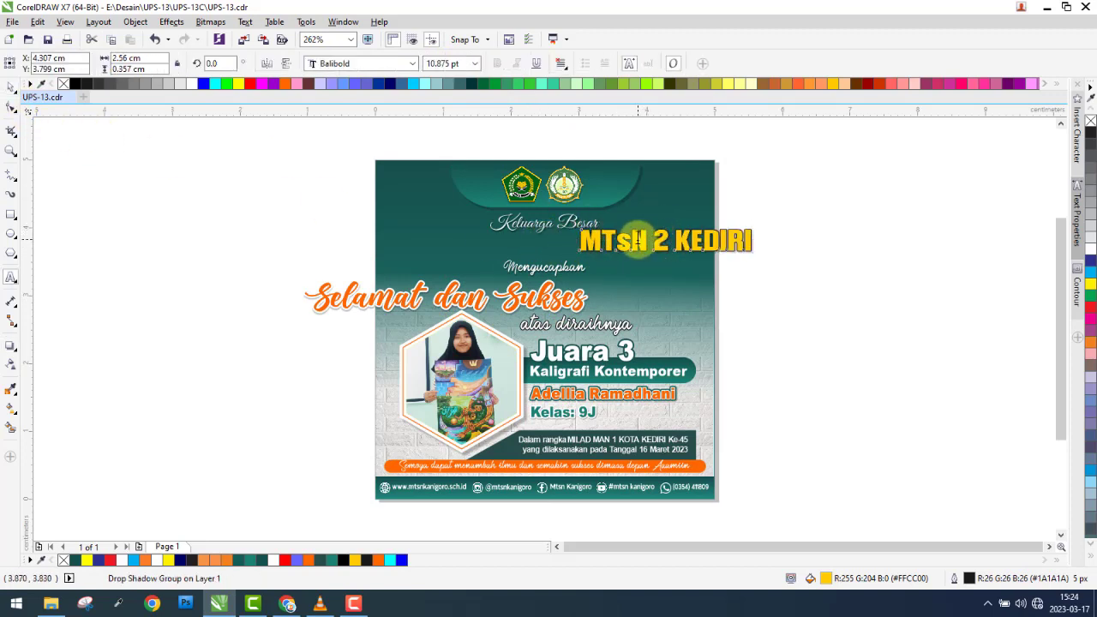
left_click_drag(755, 241, 615, 243)
left_click_drag(519, 296, 331, 296)
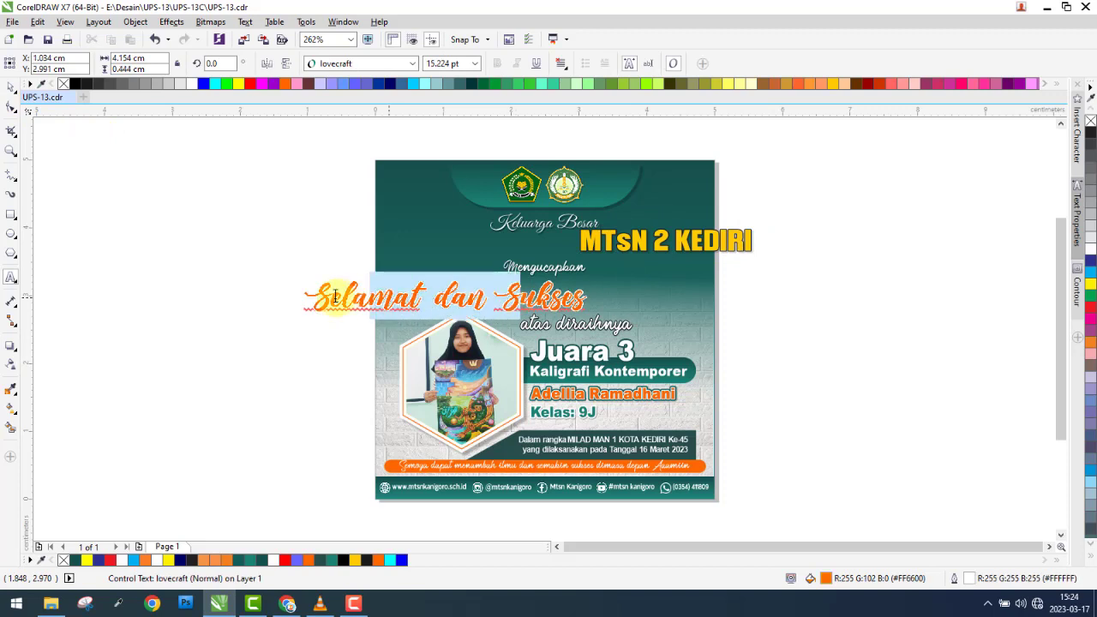
left_click(11, 88)
- Extract the hexagon photo; shift the outline, dark banner, footer bar and Kaligrafi Kontemporer text
left_click(461, 377)
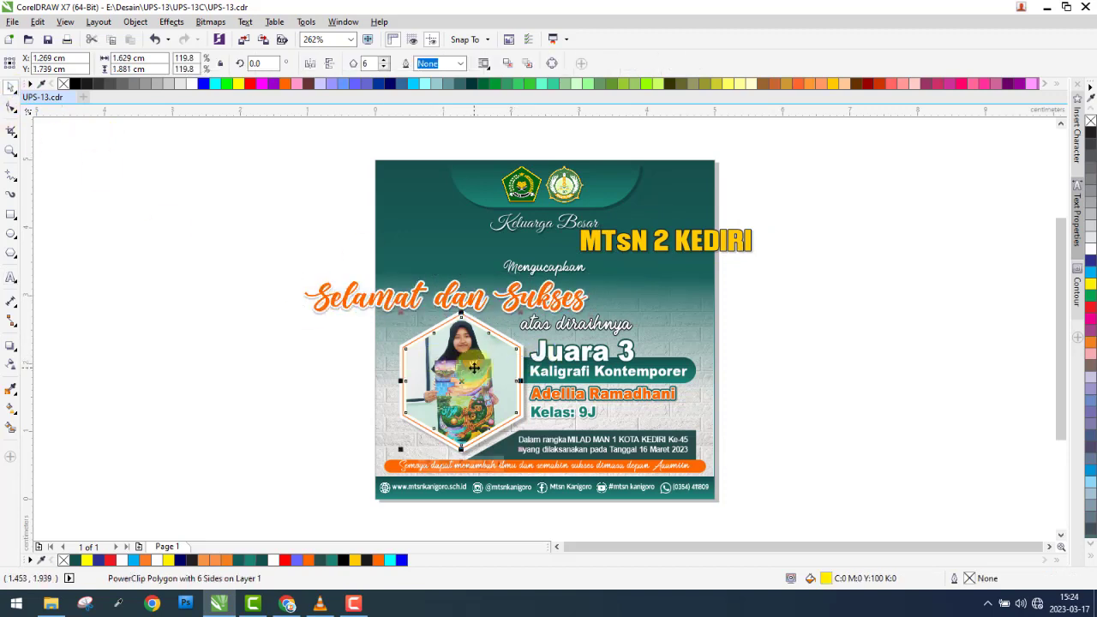
left_click(461, 463)
left_click_drag(450, 450, 421, 534)
left_click_drag(600, 444, 707, 426)
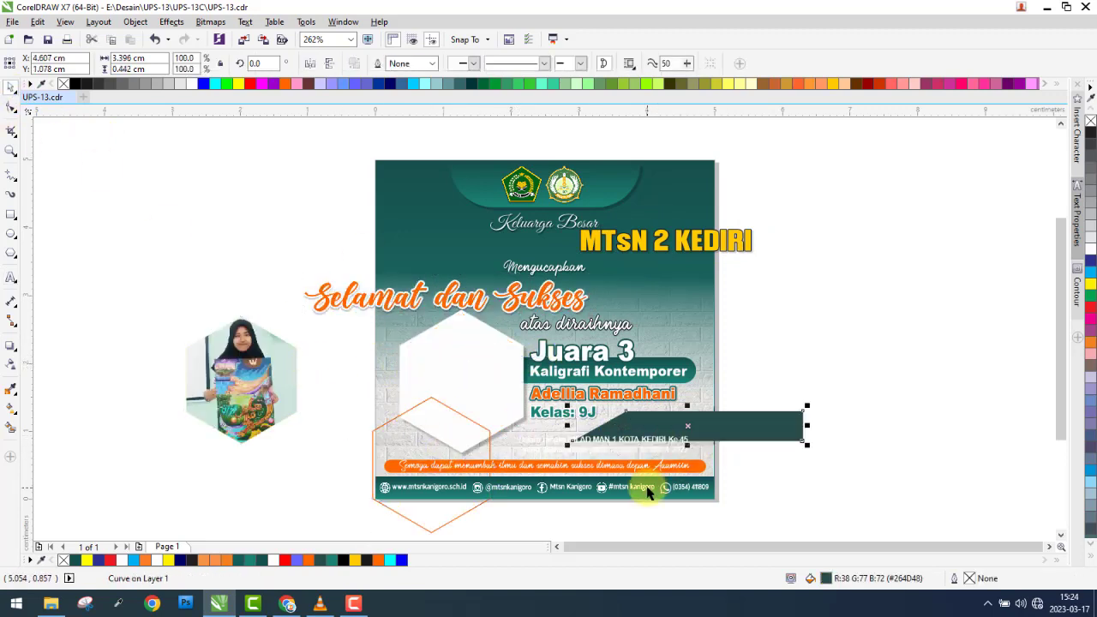
left_click_drag(634, 489, 677, 485)
left_click_drag(548, 360, 613, 342)
left_click(720, 296)
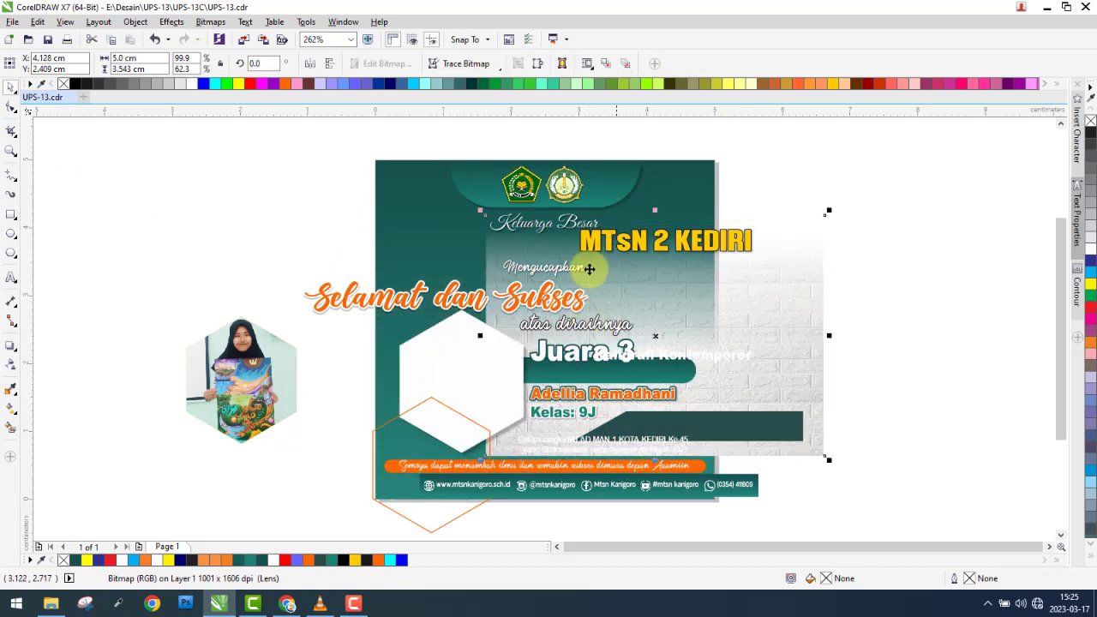
- Move the brick-wall bitmap, teal background and logo banner aside, then close the design
left_click(454, 200)
left_click_drag(454, 200, 797, 249)
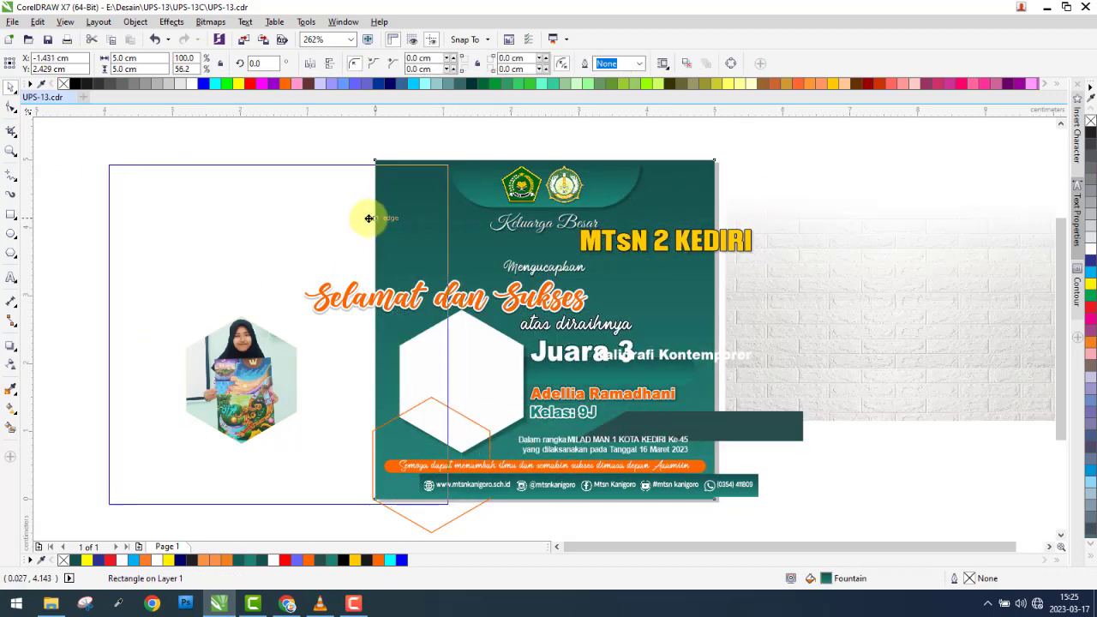
left_click_drag(720, 269, 458, 269)
left_click(519, 157)
left_click_drag(482, 204, 464, 268)
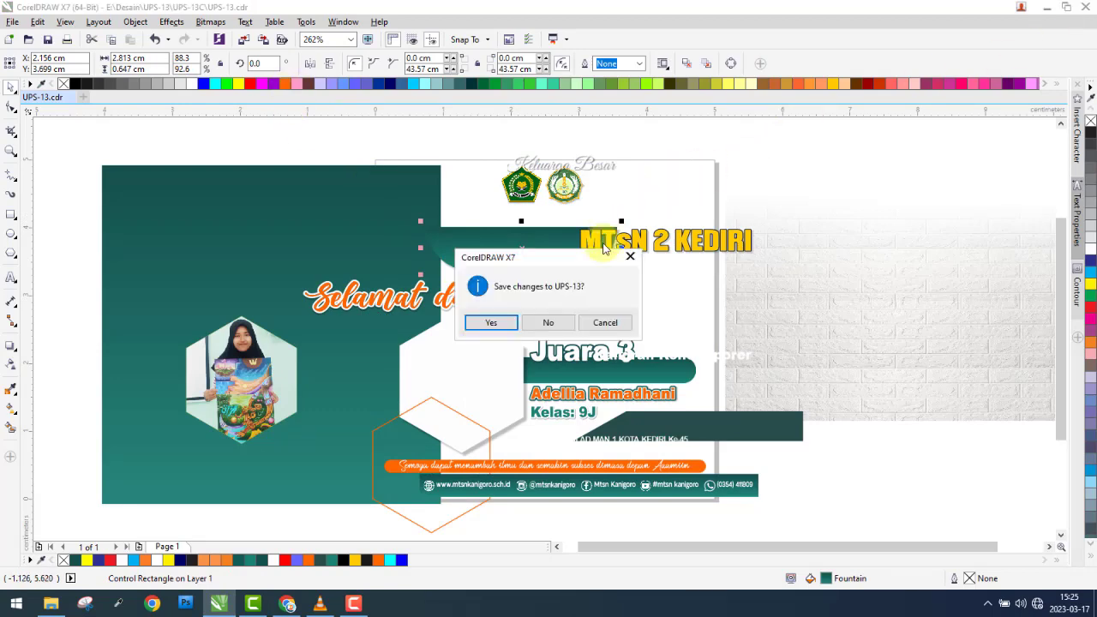
left_click(572, 322)
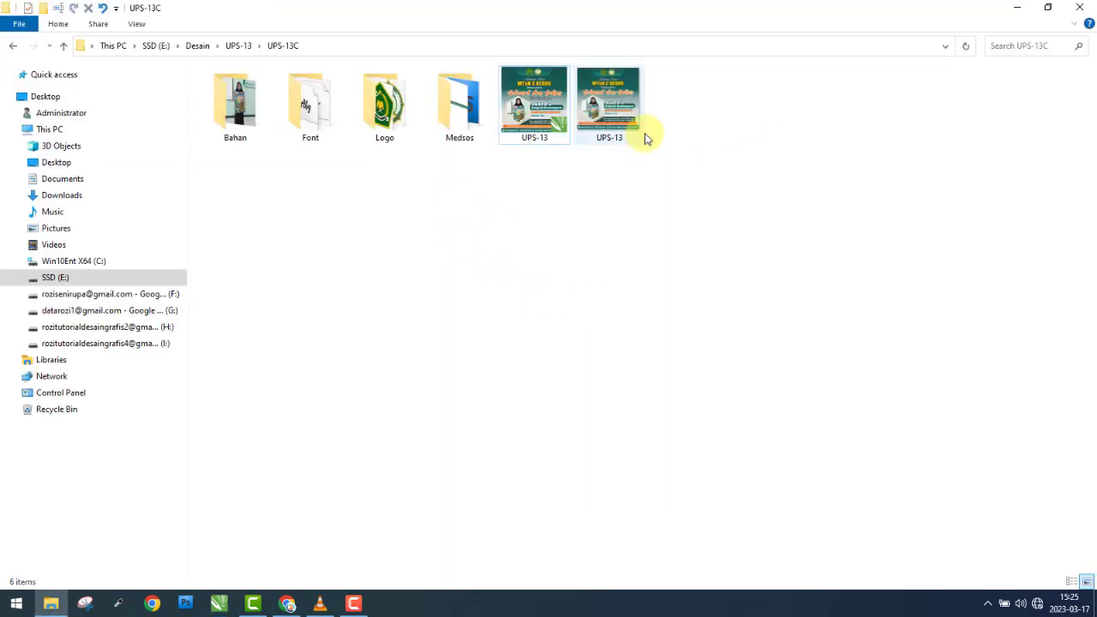
- Open the second UPS-13 poster image in Photos, zoom in and out, then close it
left_click(604, 106)
double_click(604, 106)
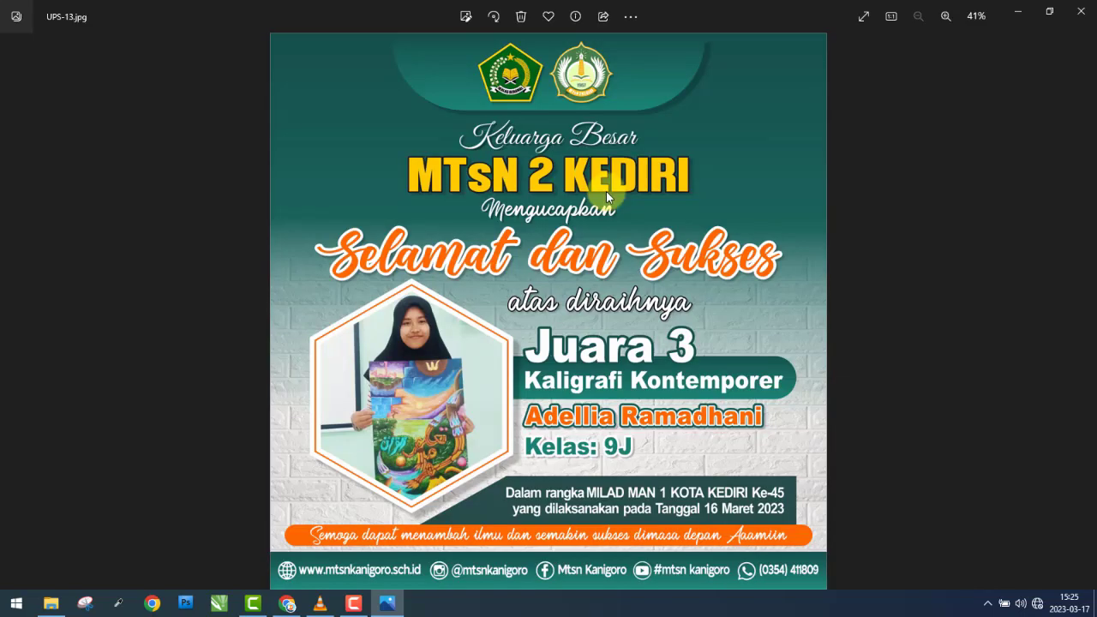
scroll(606, 193, "up", 3)
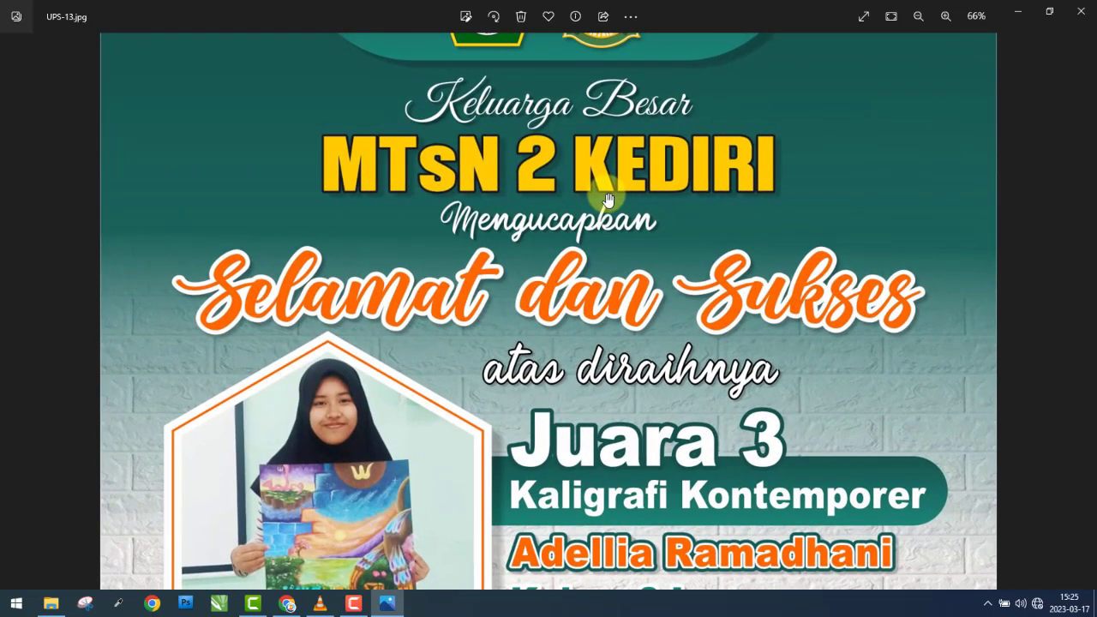
scroll(610, 202, "down", 3)
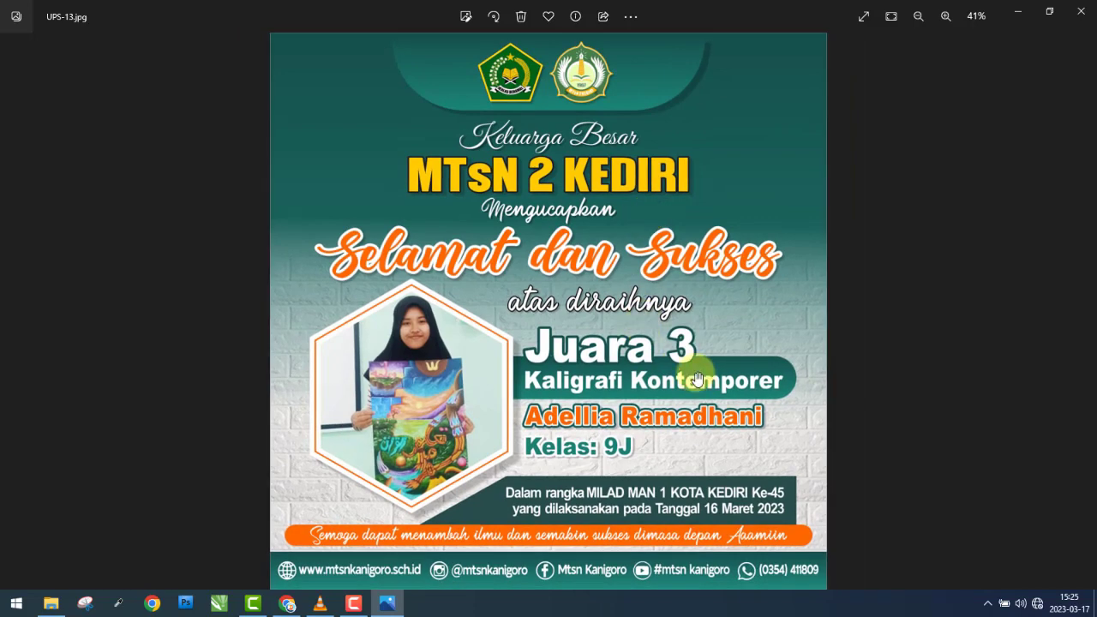
left_click(1082, 14)
left_click(13, 45)
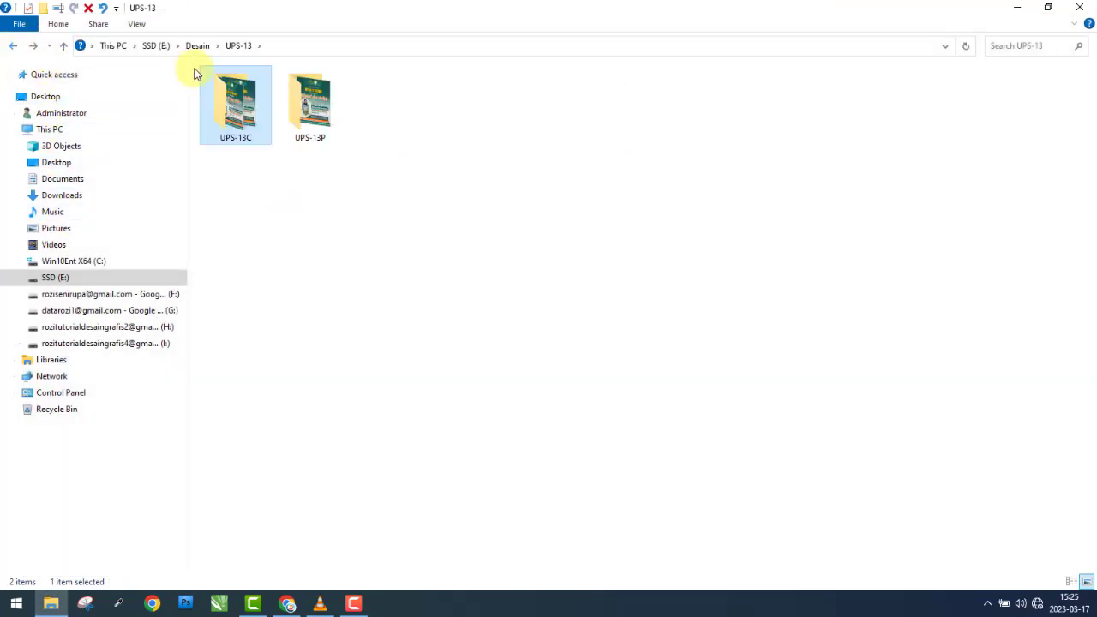
- Copy the UPS-17 PSD template from the Desain > UPS-7 folder
double_click(316, 110)
mouse_move(235, 207)
left_mouse_down()
mouse_move(626, 110)
mouse_move(524, 221)
left_mouse_up()
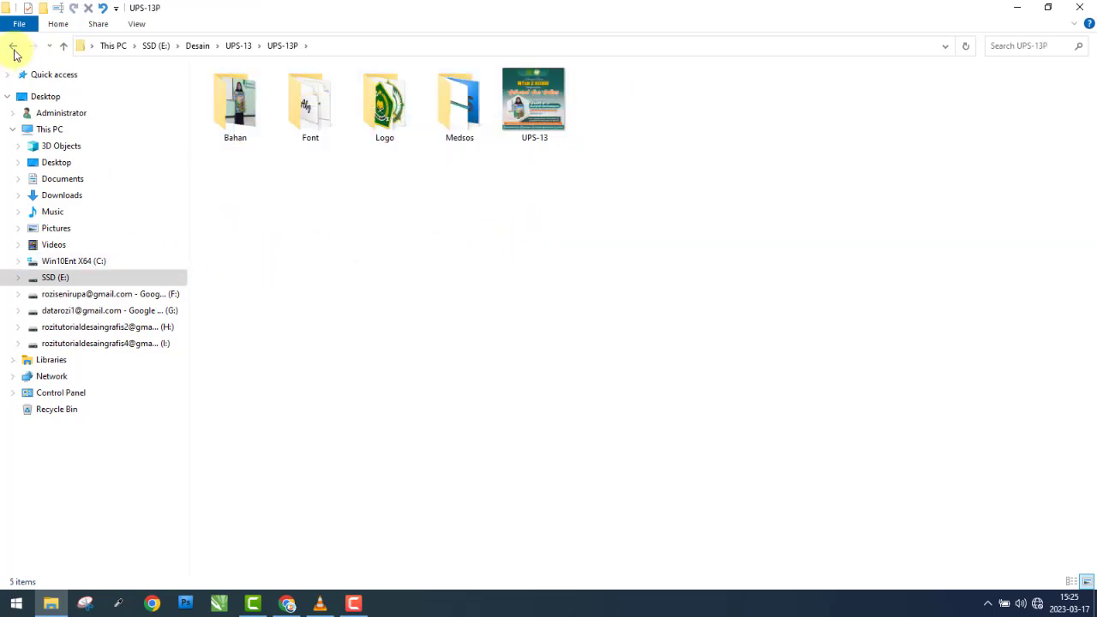
left_click(13, 47)
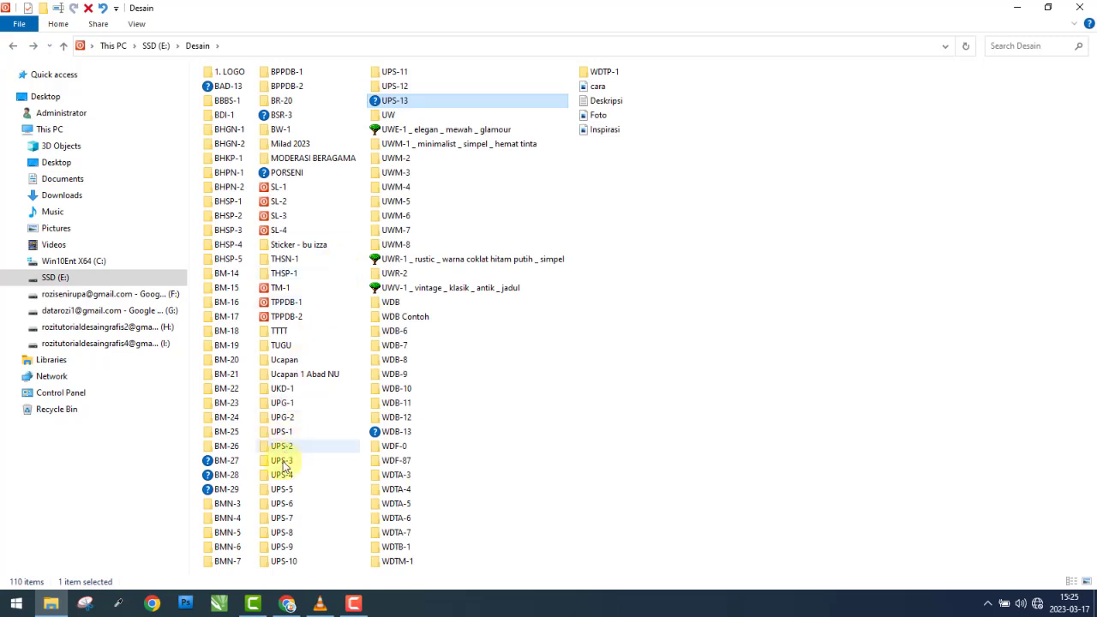
double_click(281, 518)
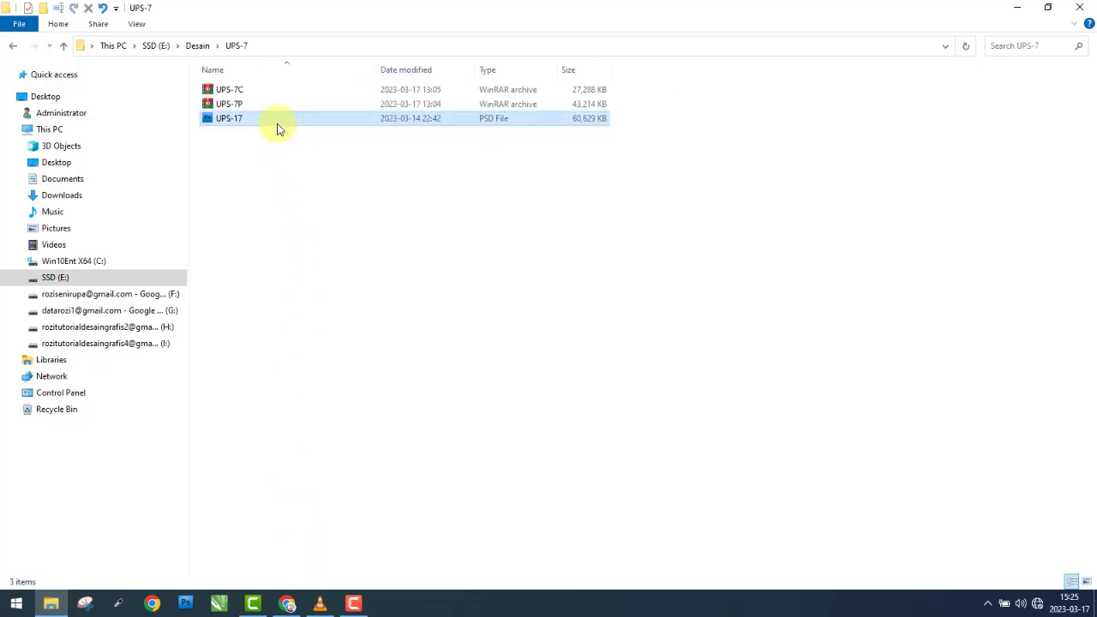
right_click(277, 128)
left_click(305, 384)
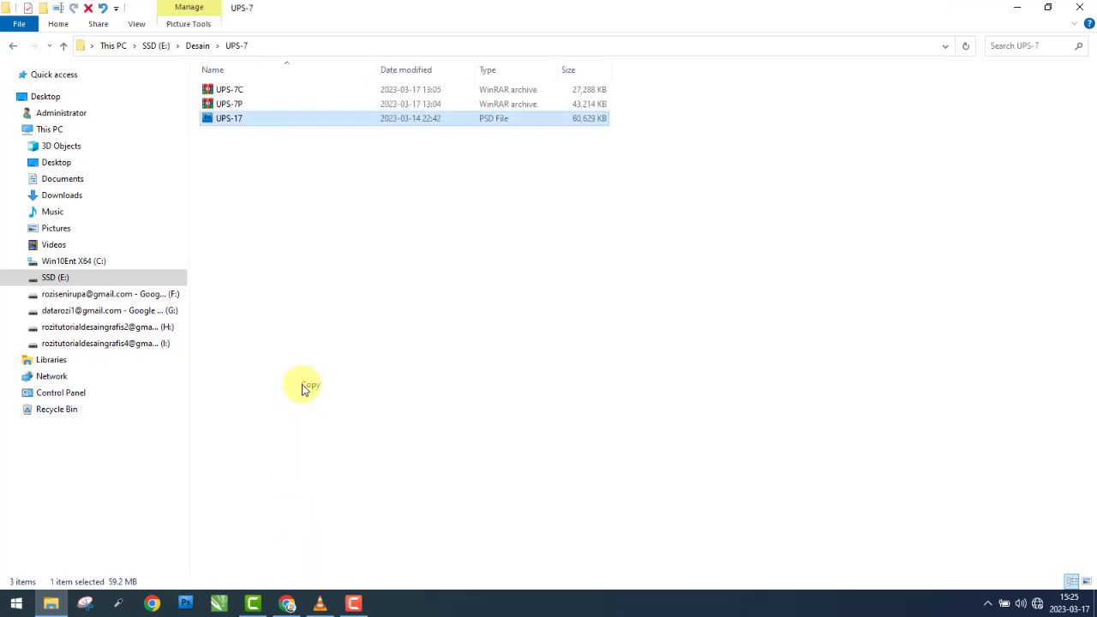
- Paste the UPS-17 template into the UPS-13 > UPS-13P folder
left_click(13, 47)
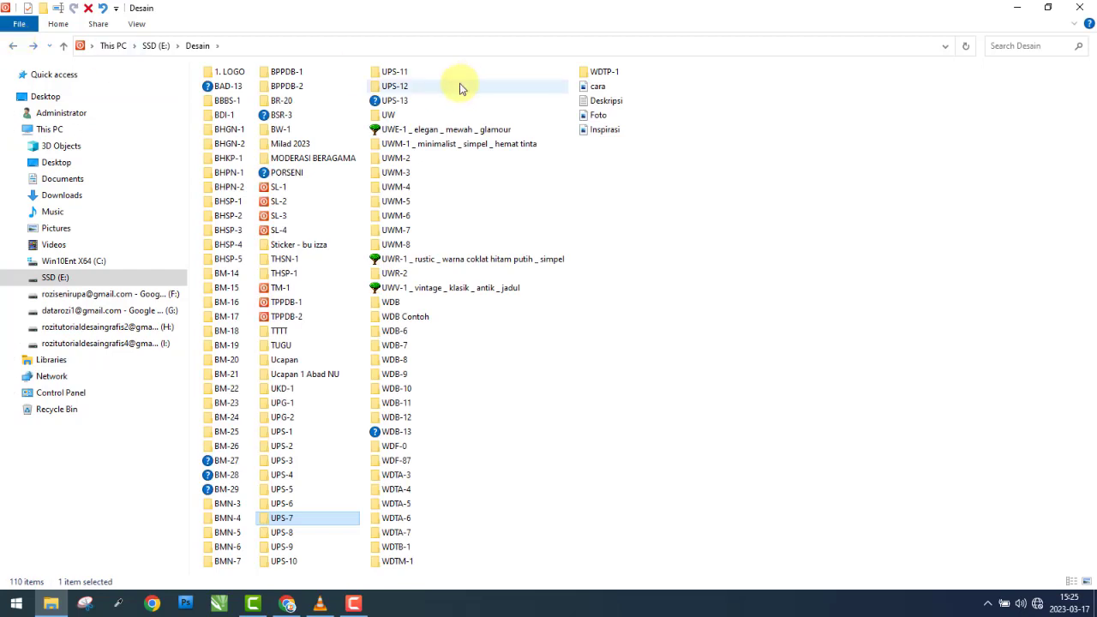
double_click(394, 100)
right_click(516, 290)
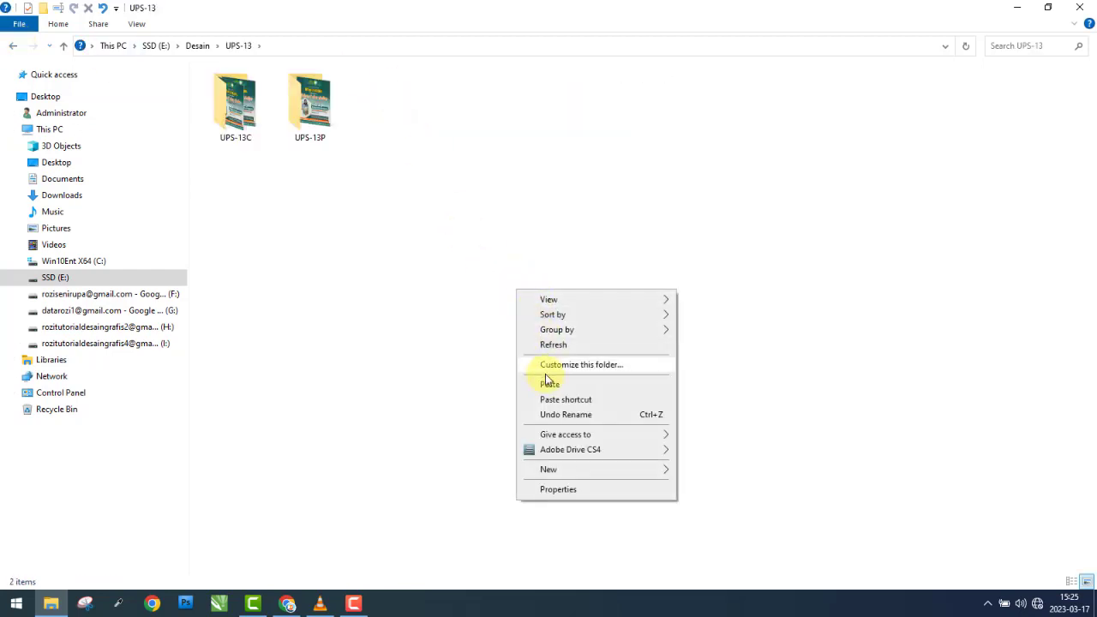
left_click(343, 125)
double_click(342, 124)
right_click(632, 207)
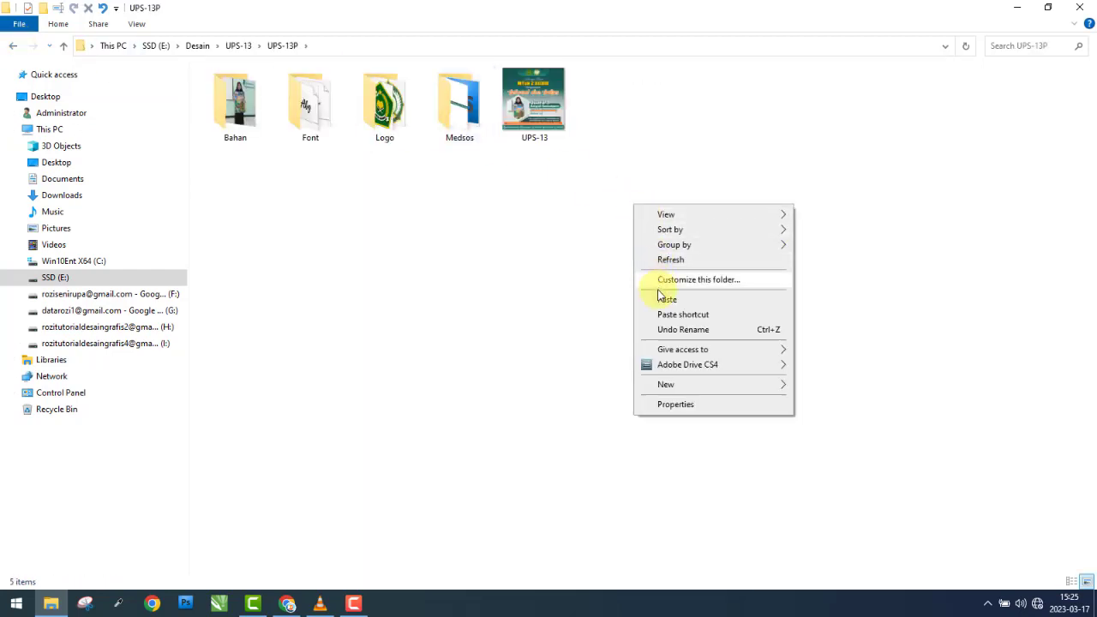
left_click(662, 301)
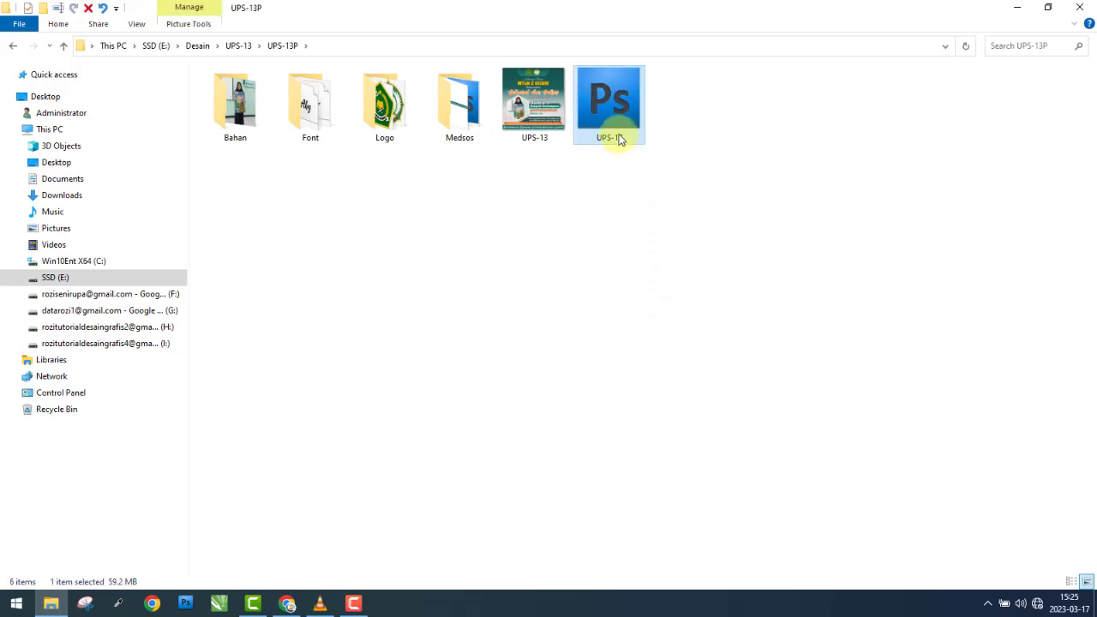
- Rename the pasted copy to UPS-7 and select the UPS-7 PSD file
key("BackSpace")
type("7")
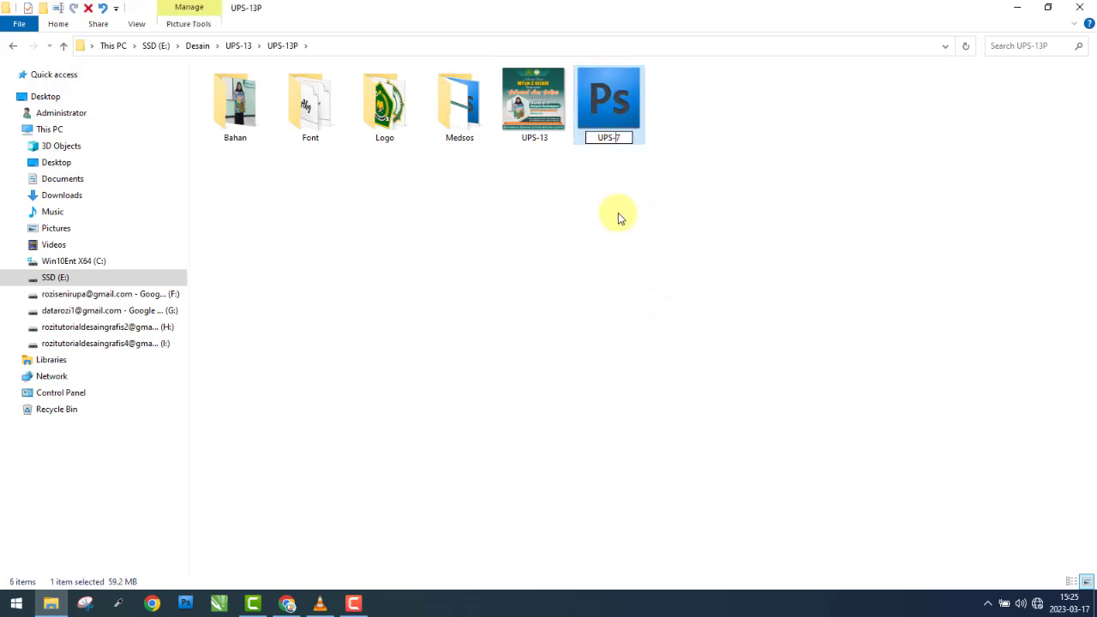
key("Return")
left_click(588, 220)
left_click(553, 118)
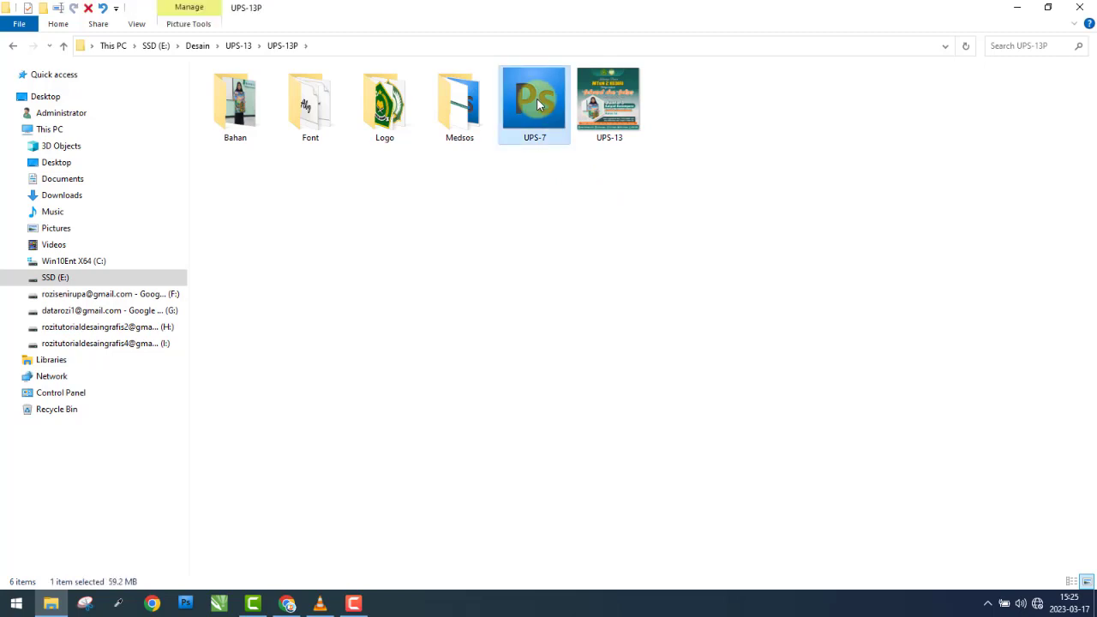
left_click(543, 211)
left_click(554, 103)
- Open UPS-7.psd in Photoshop and switch to the Move tool
double_click(554, 103)
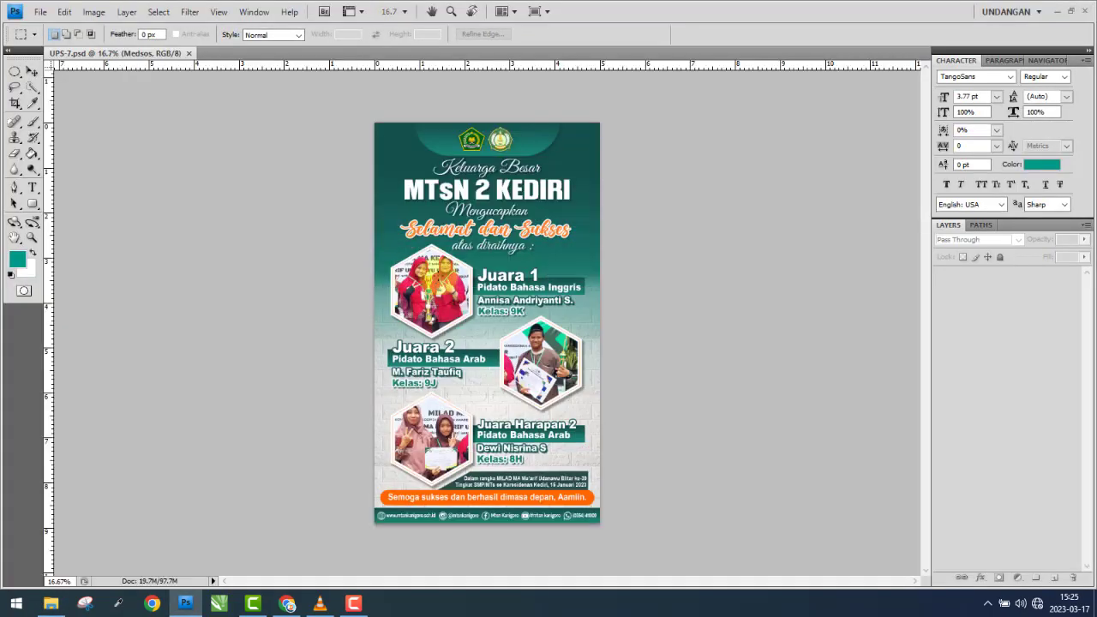
left_click(31, 73)
- Create a new 5×5 cm, 1000 ppi RGB document named UPS-13
left_click(40, 12)
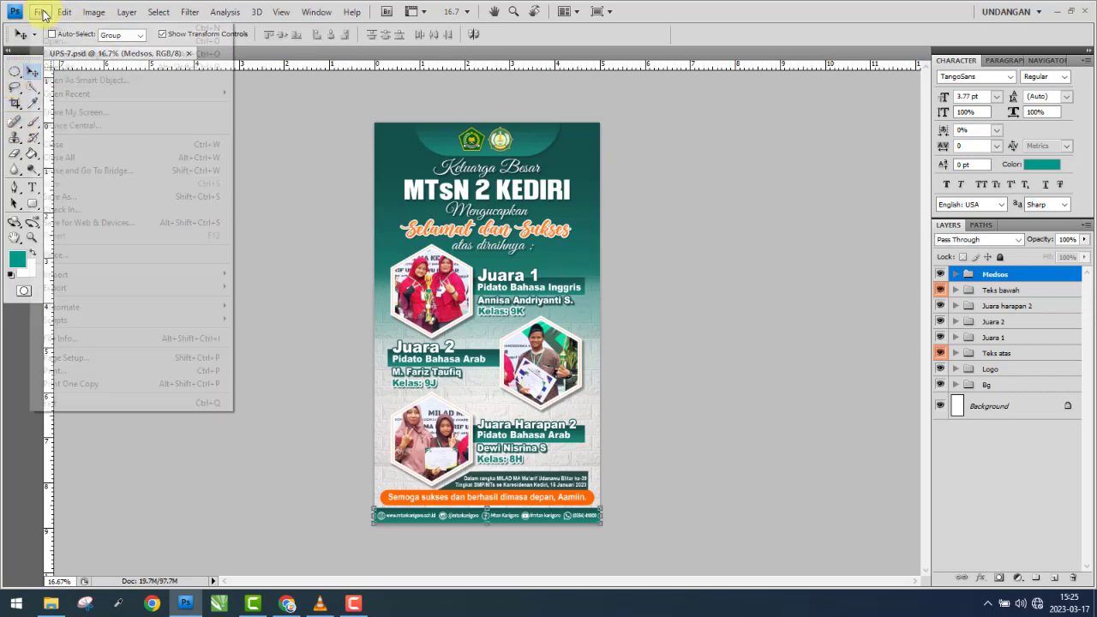
left_click(52, 27)
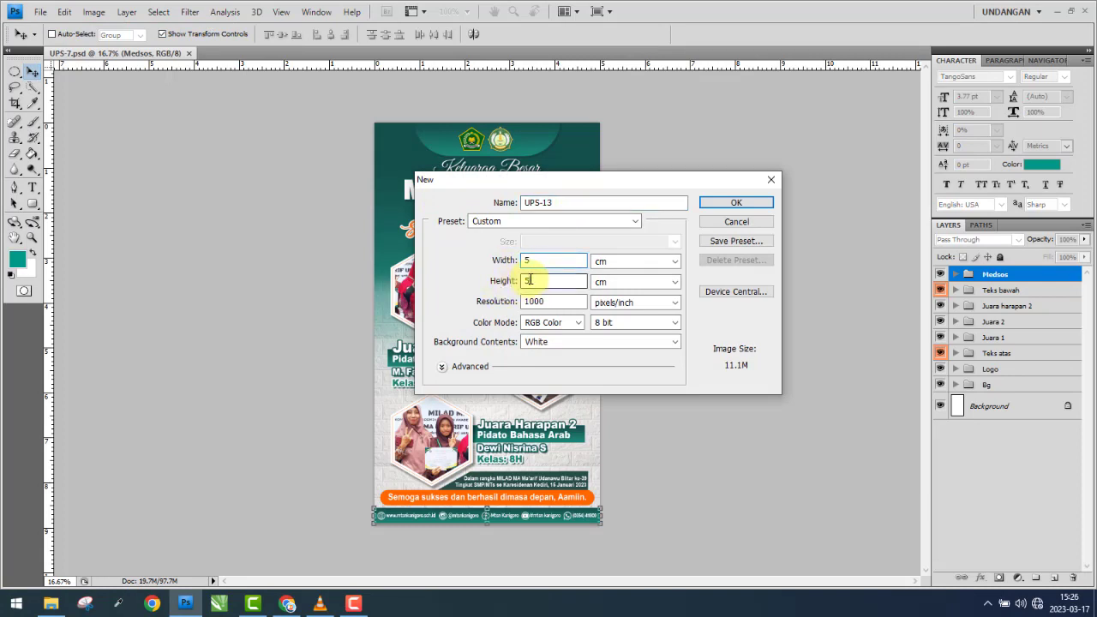
left_click(582, 325)
left_click(550, 359)
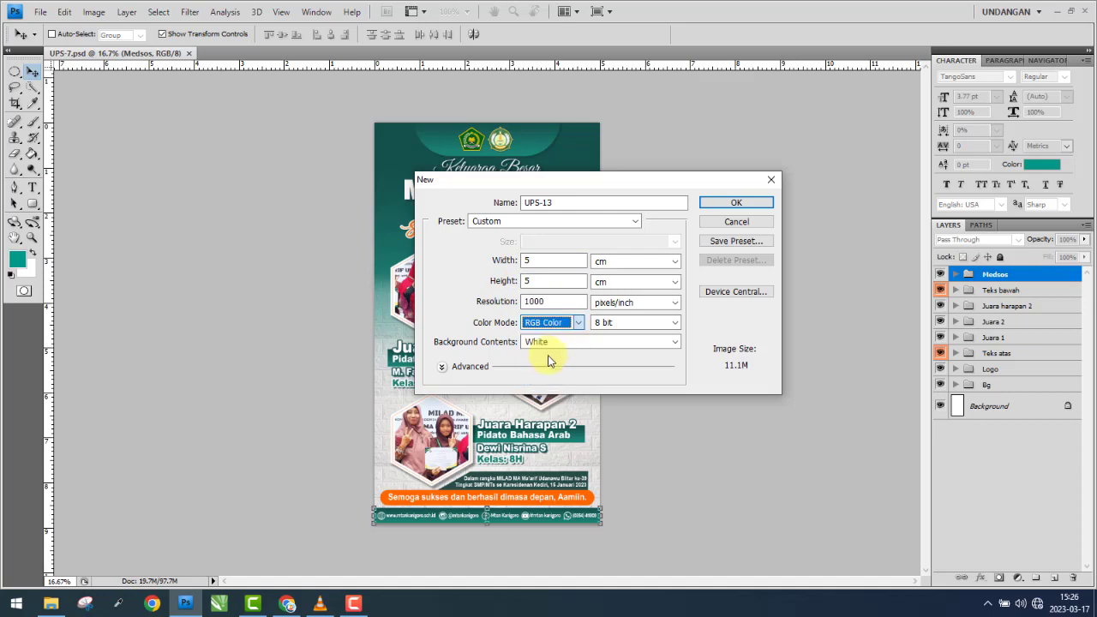
left_click(735, 203)
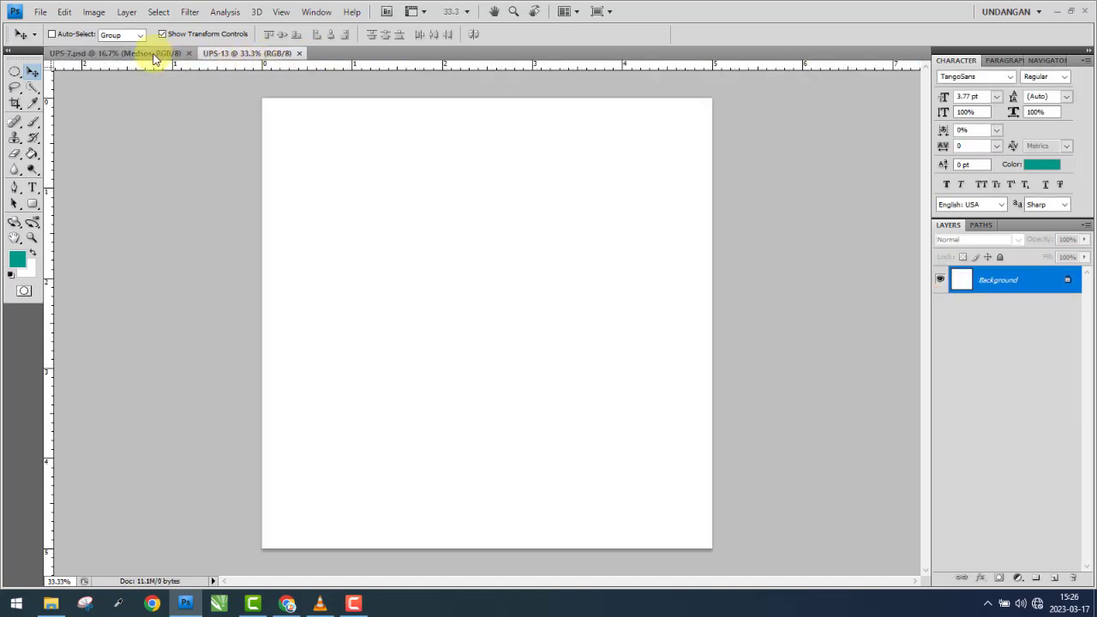
- Drag UPS-13.jpg from the UPS-13P folder into Photoshop to open the reference
left_click(154, 55)
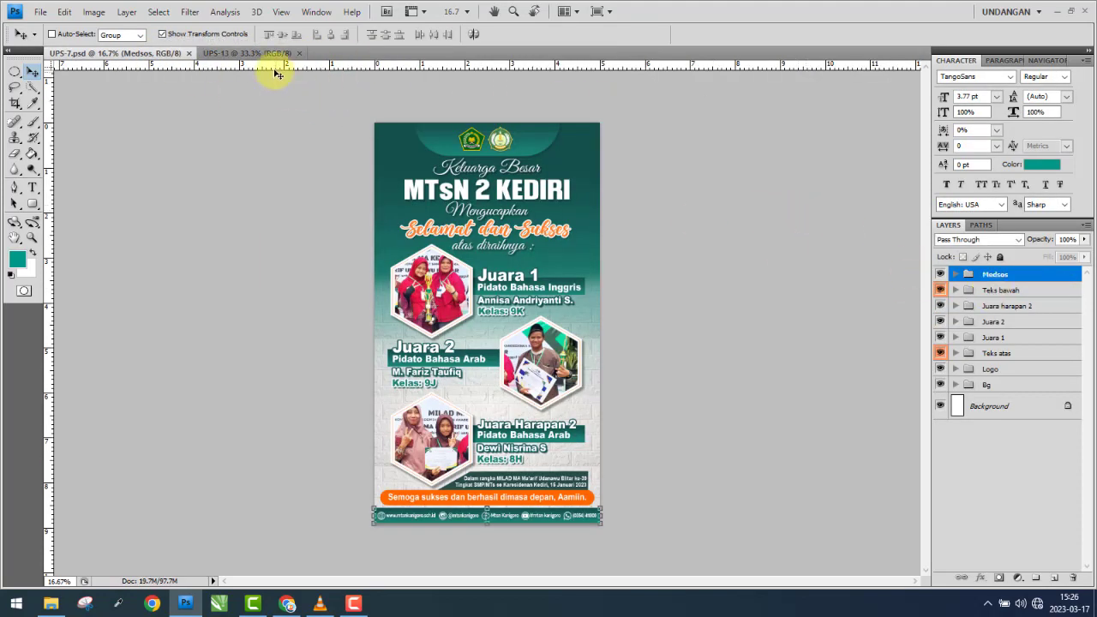
left_click(246, 54)
left_click(51, 603)
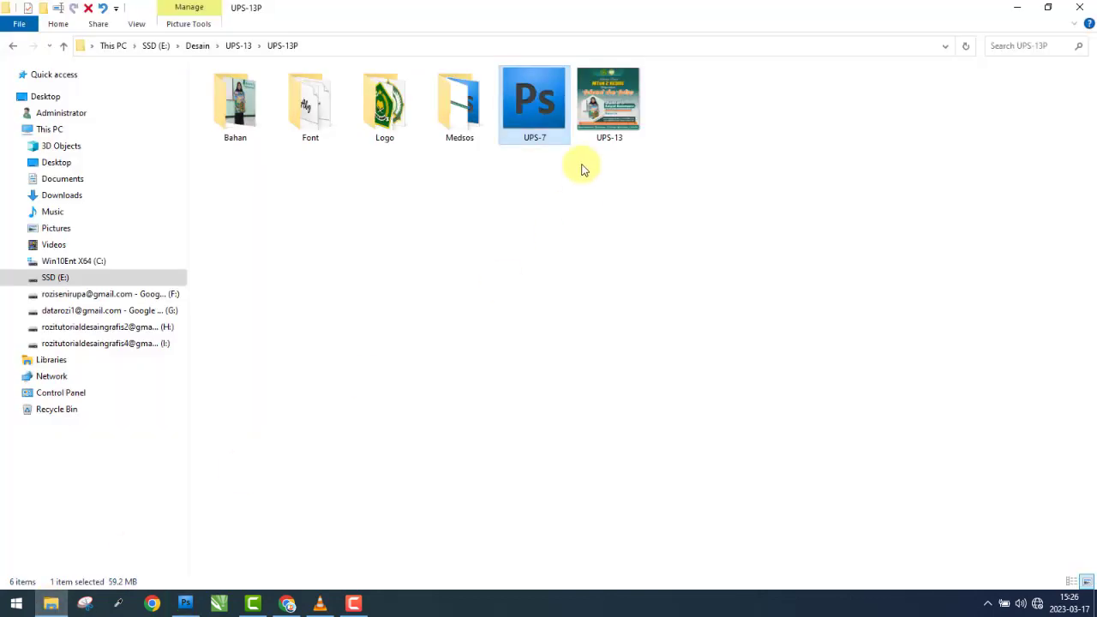
left_click_drag(609, 103, 181, 603)
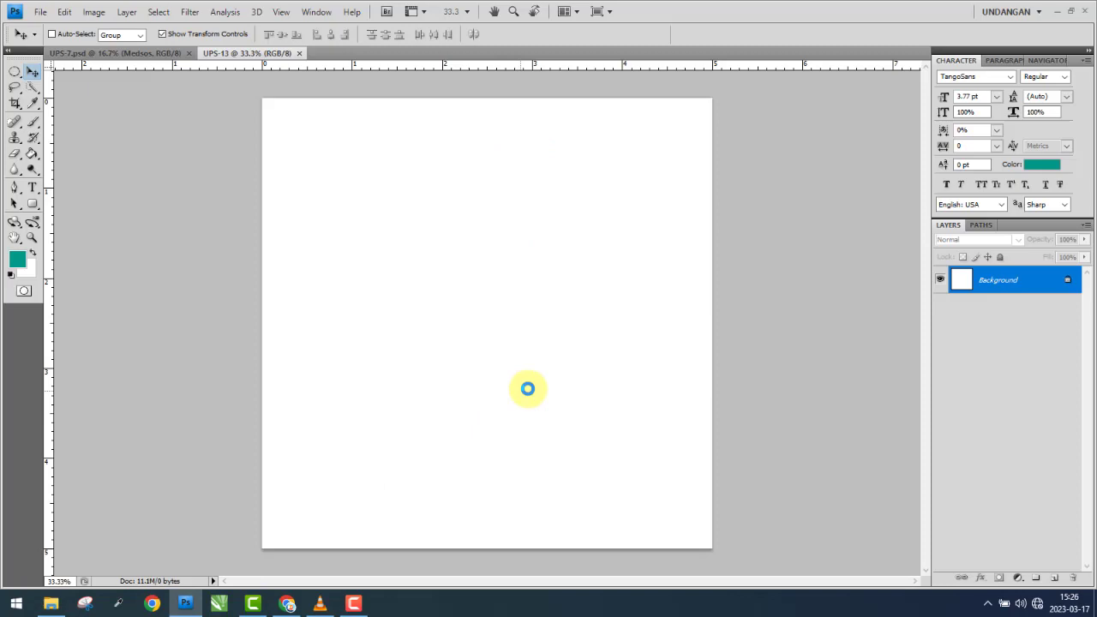
left_click_drag(182, 603, 528, 387)
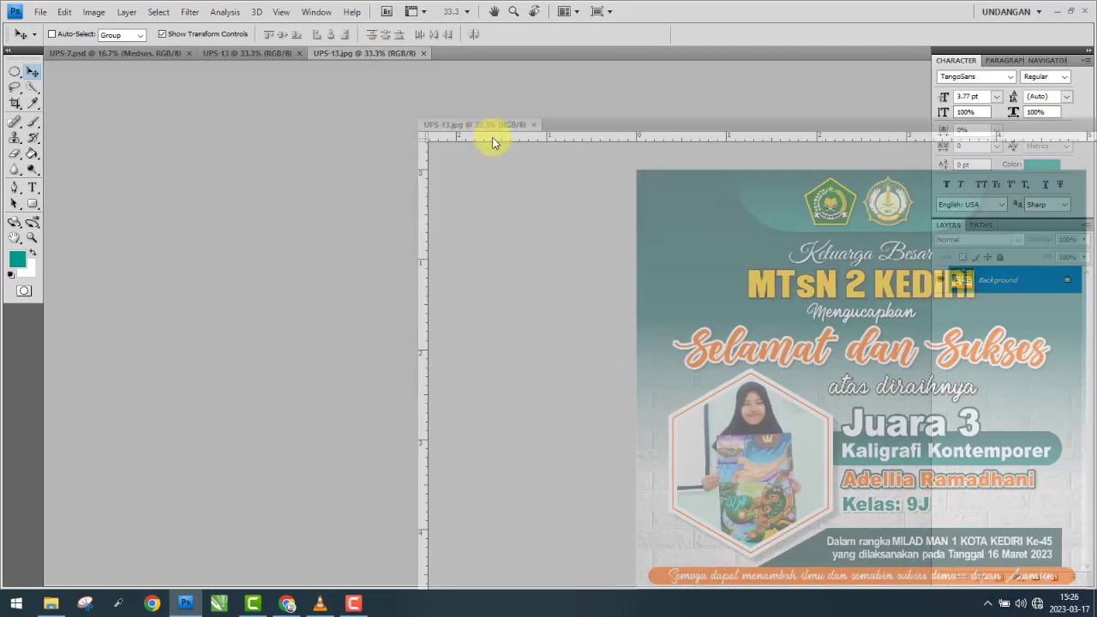
- Place the UPS-13.jpg reference into the UPS-13 document, close the jpg, and align it to the Background
left_click_drag(369, 53, 488, 110)
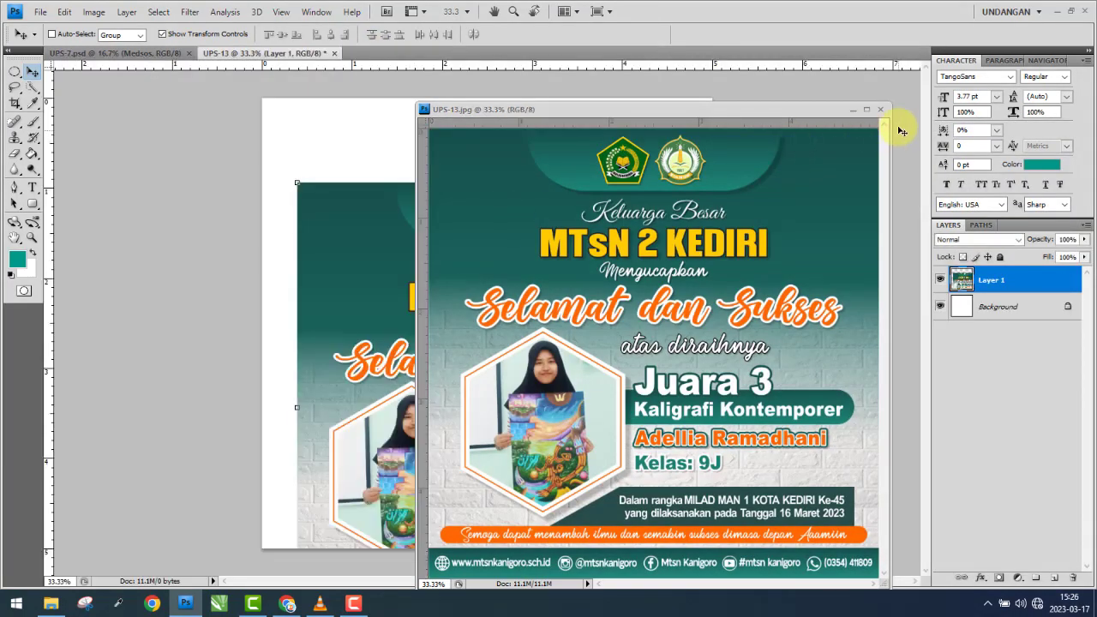
left_click(882, 112)
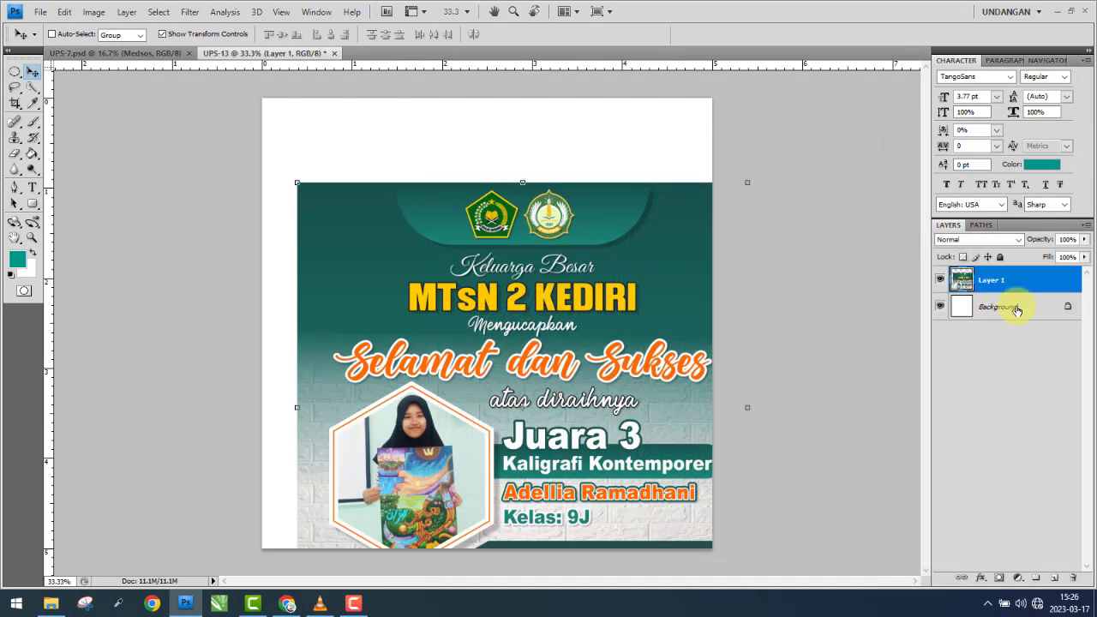
left_click(1017, 310, "shift")
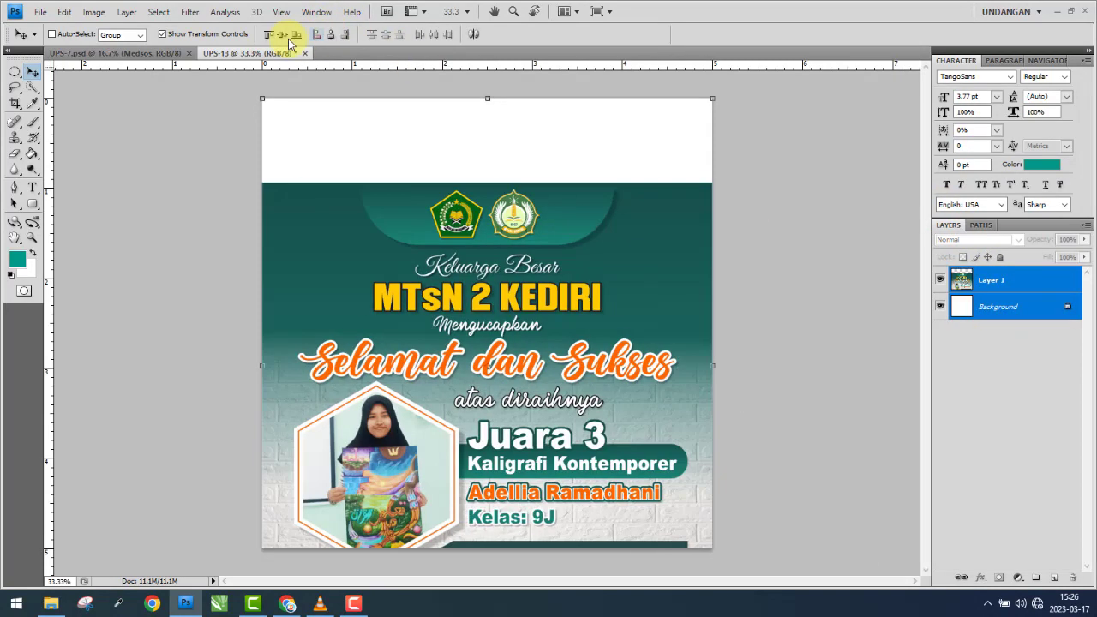
left_click(268, 35)
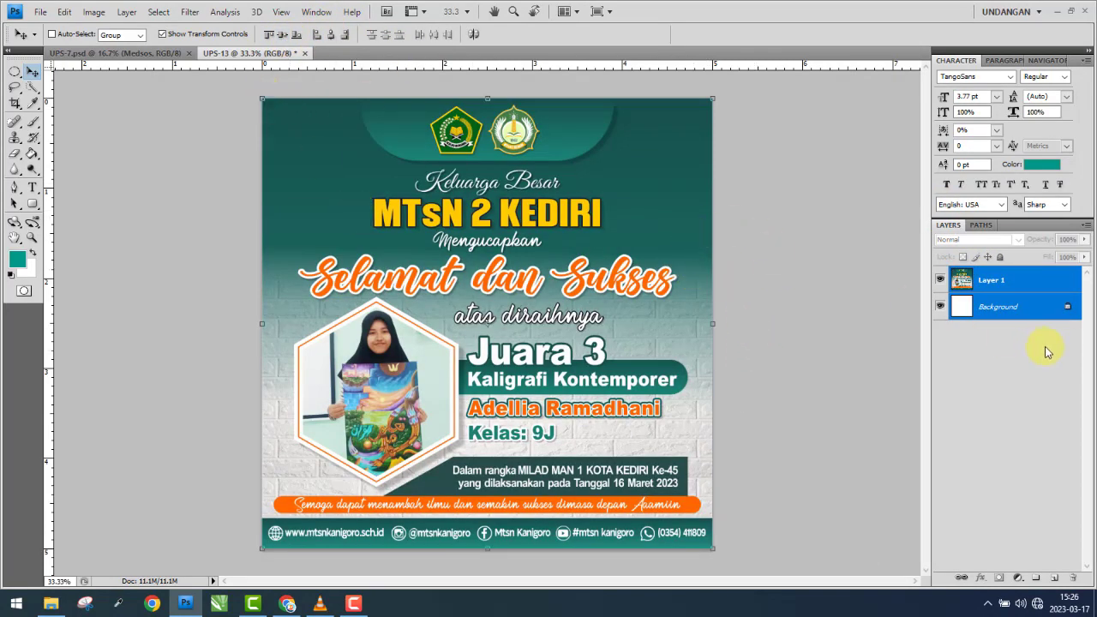
- Name the reference layer CONTOH and colour-code it yellow
left_click(1048, 285)
right_click(955, 286)
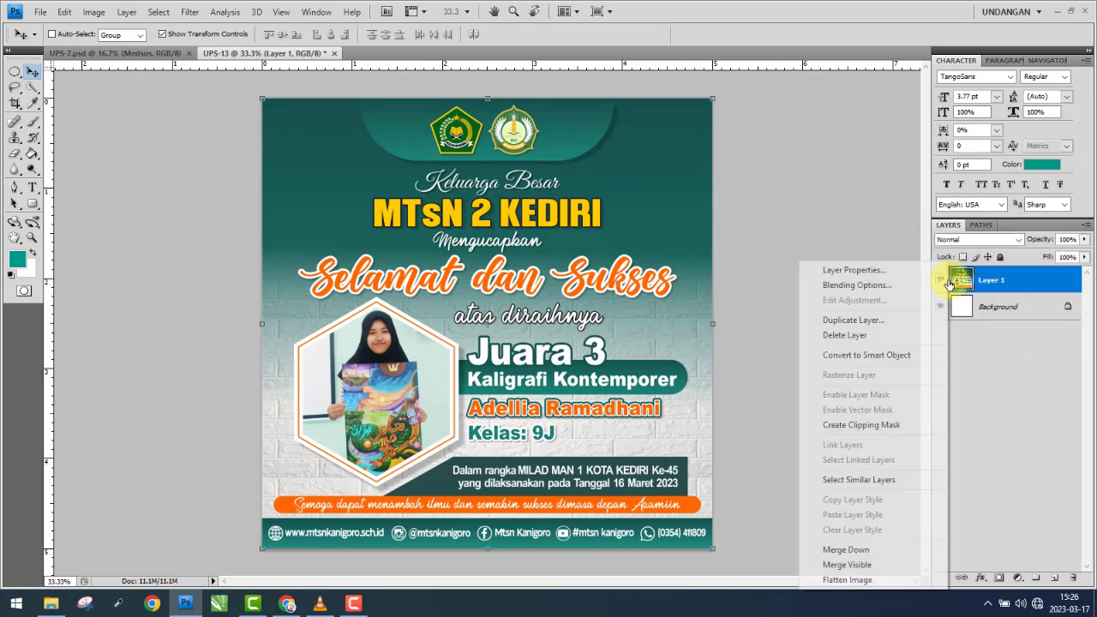
left_click(1007, 276)
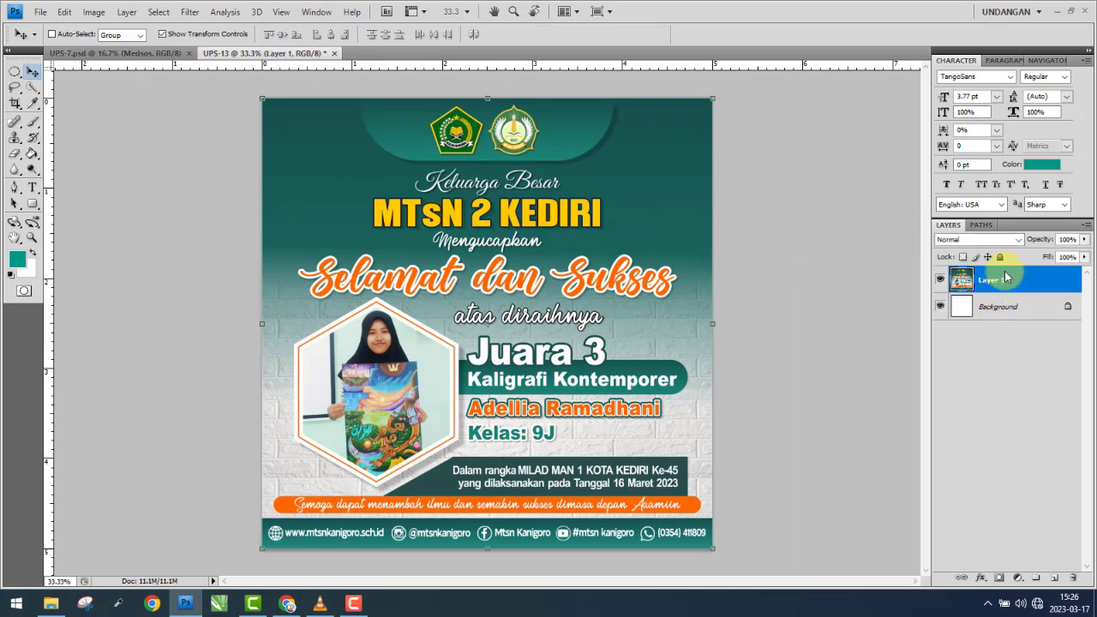
right_click(939, 281)
left_click(972, 379)
type("CONTOH")
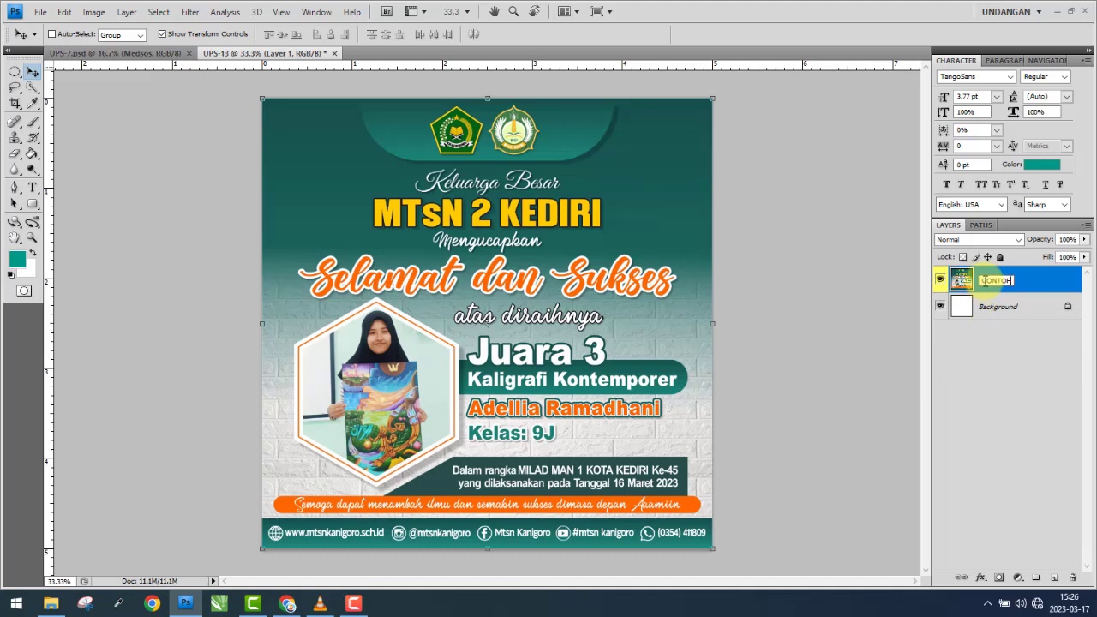
- Drag the UPS-7 template's Bg group into the UPS-13 canvas above CONTOH
left_click(167, 53)
scroll(540, 461, "up", 2)
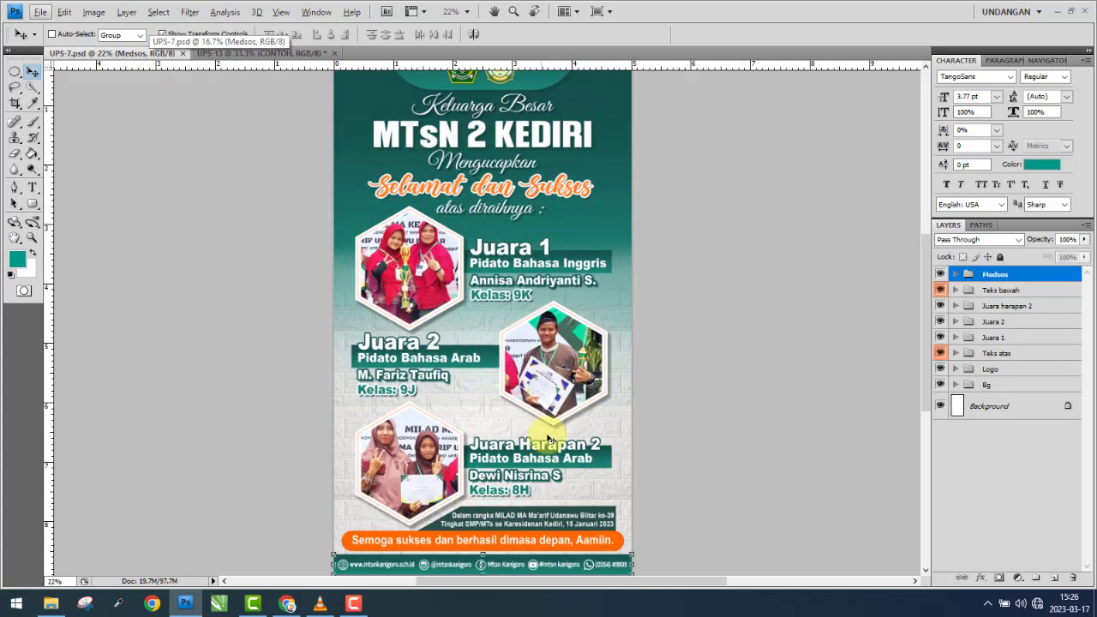
scroll(660, 377, "down", 1)
scroll(654, 372, "down", 1)
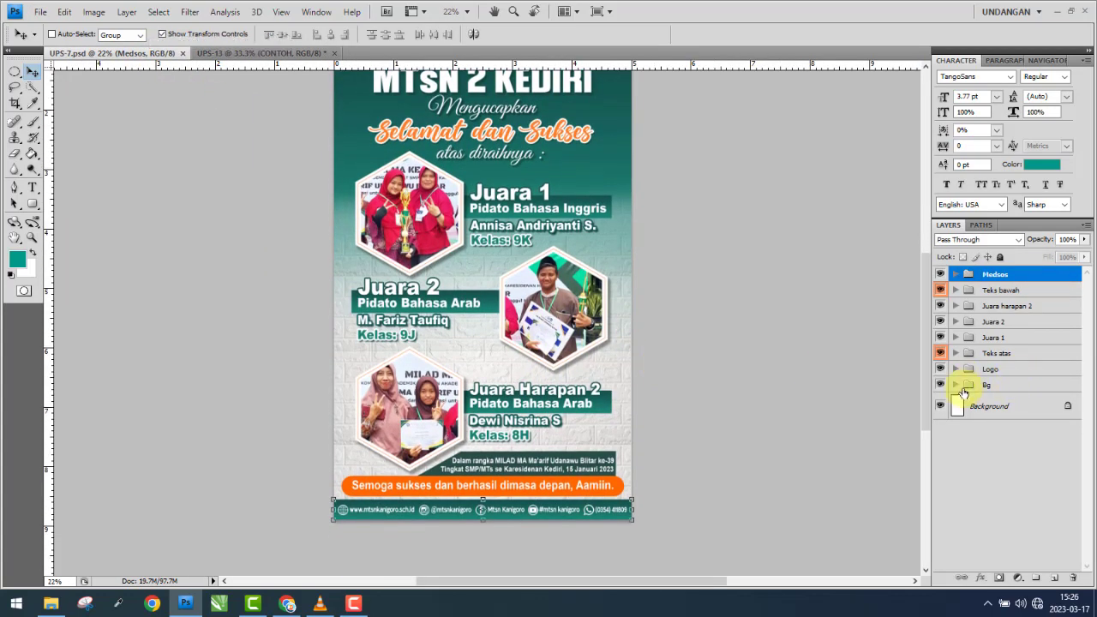
left_click(955, 385)
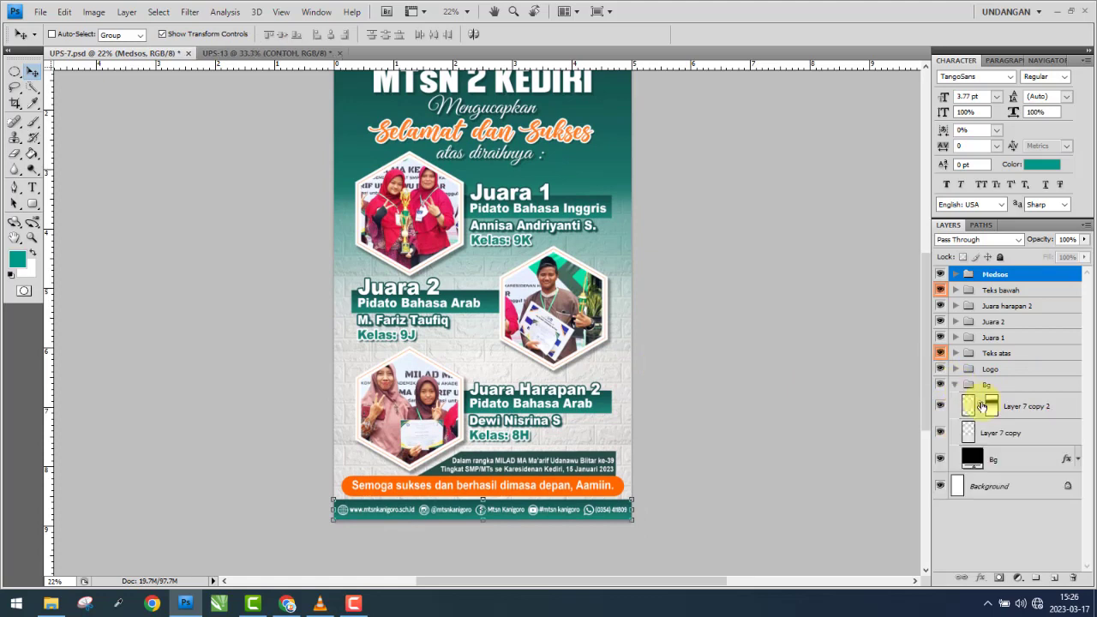
left_click(955, 388)
left_click(1008, 384)
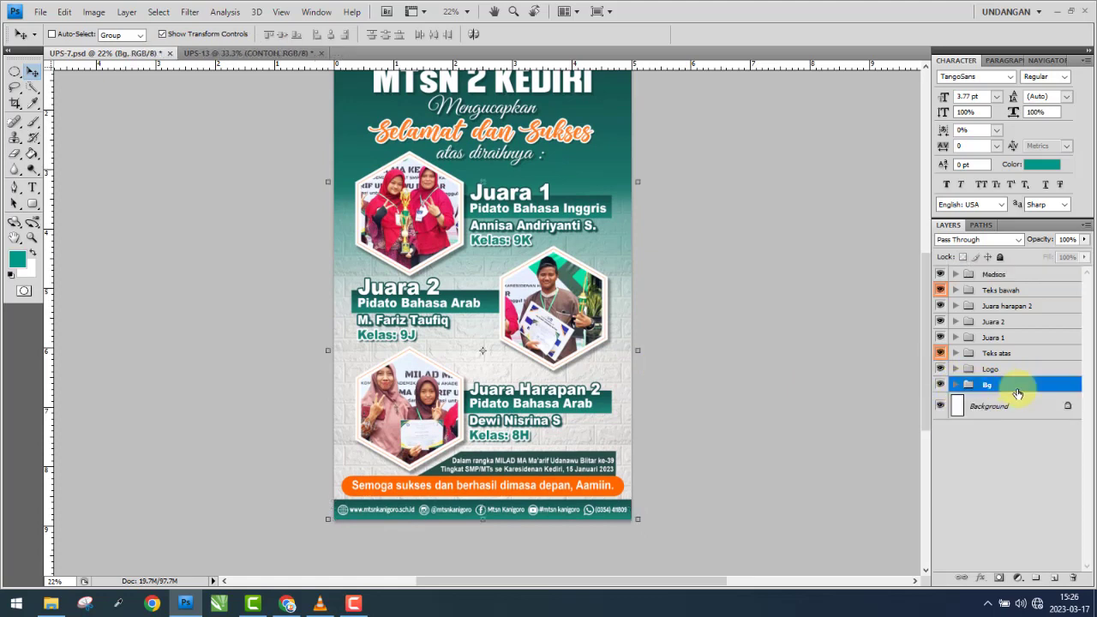
mouse_move(377, 183)
left_mouse_down()
mouse_move(278, 61)
mouse_move(351, 235)
left_mouse_up()
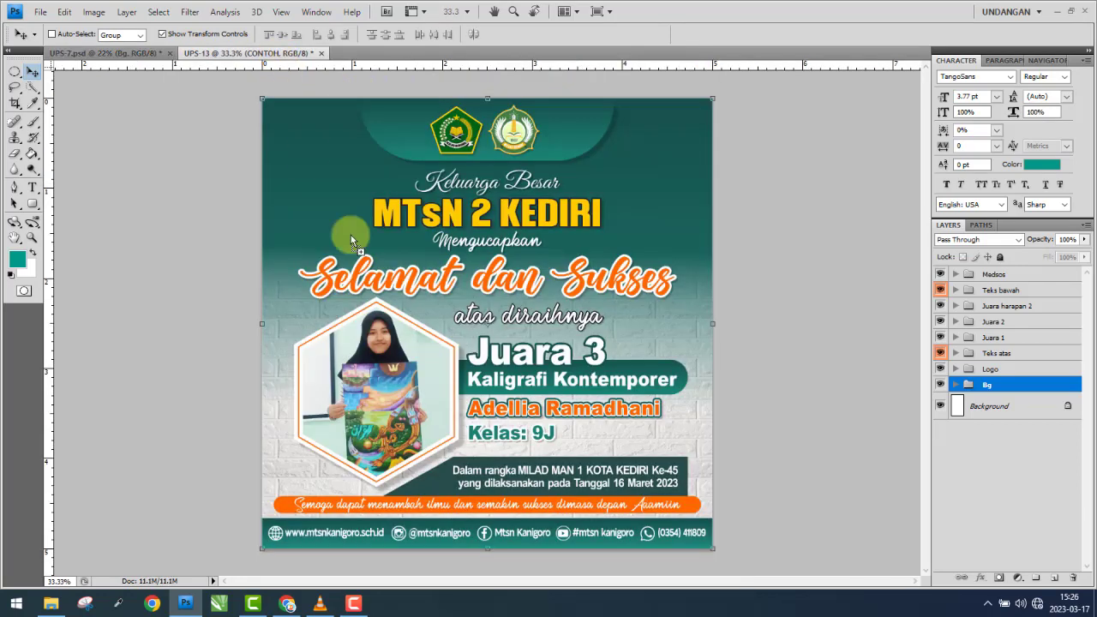
left_click_drag(454, 362, 454, 362)
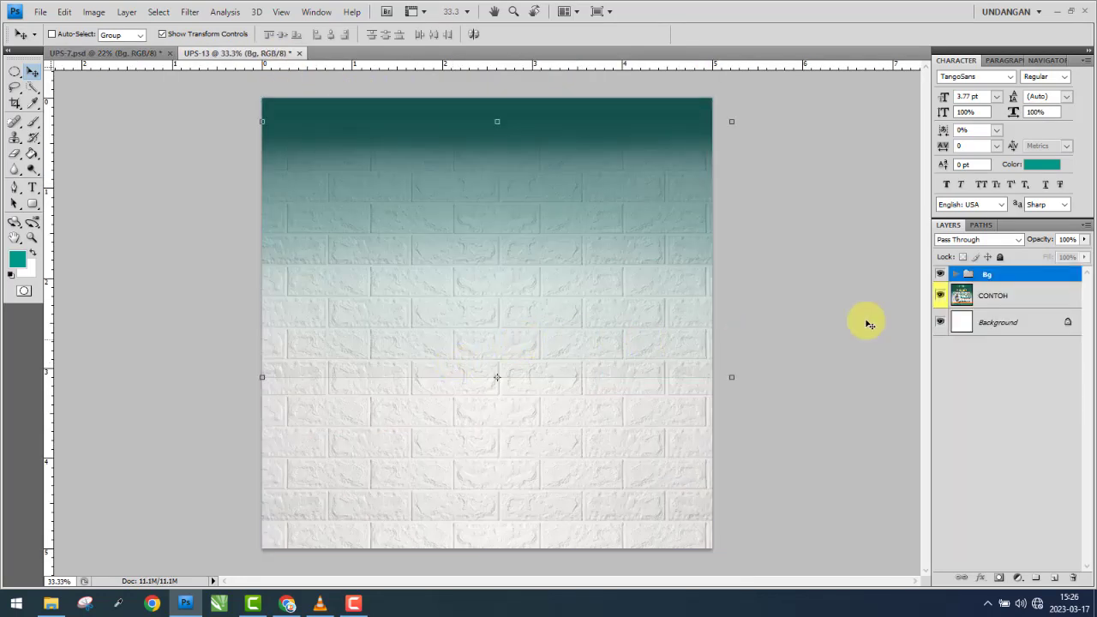
- Align the Bg group with Background at the canvas bottom edge and horizontal centre
key("ctrl+minus")
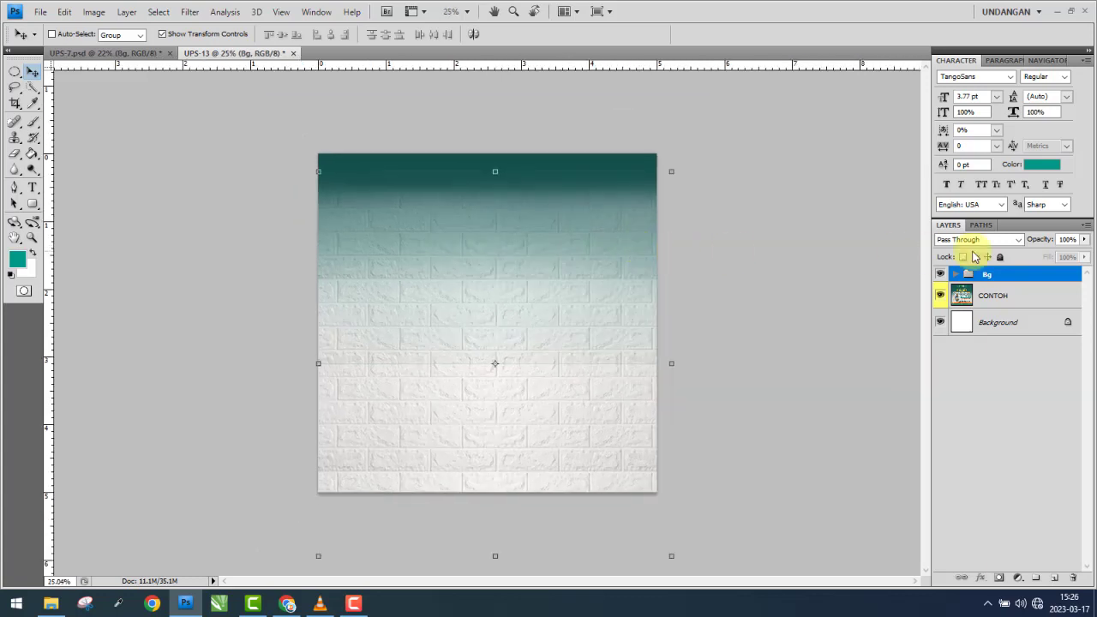
left_click(1019, 326, "ctrl")
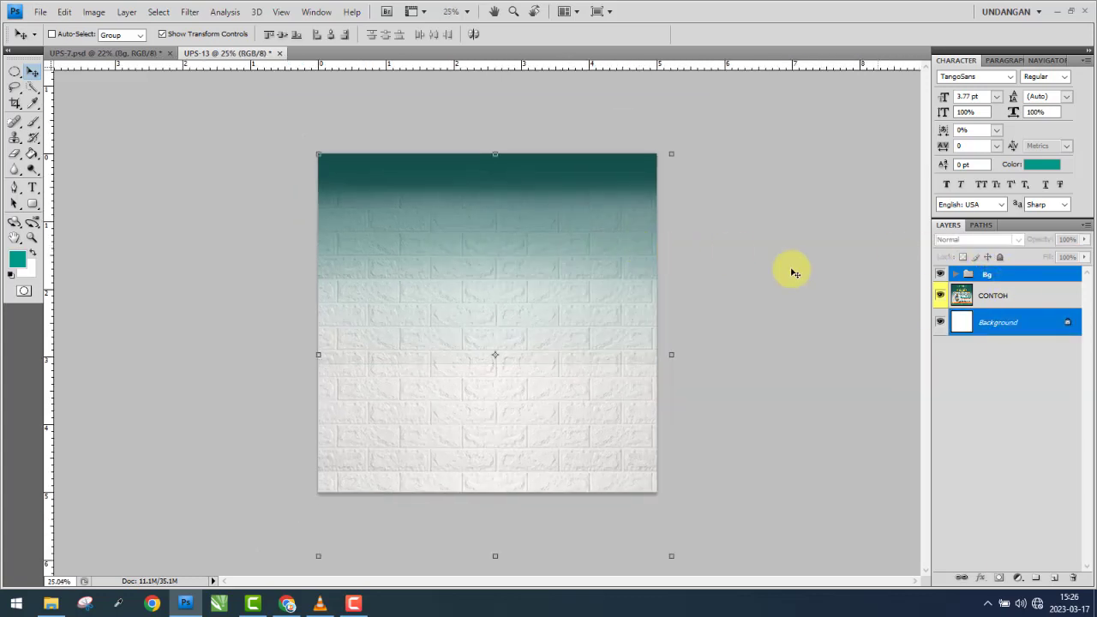
left_click(295, 38)
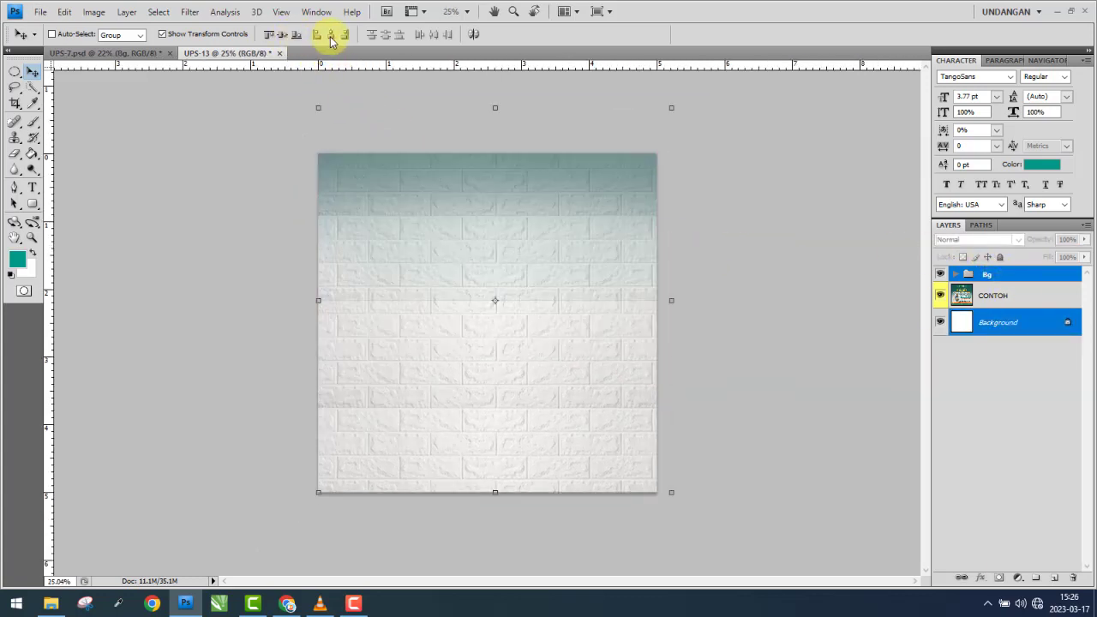
left_click(331, 36)
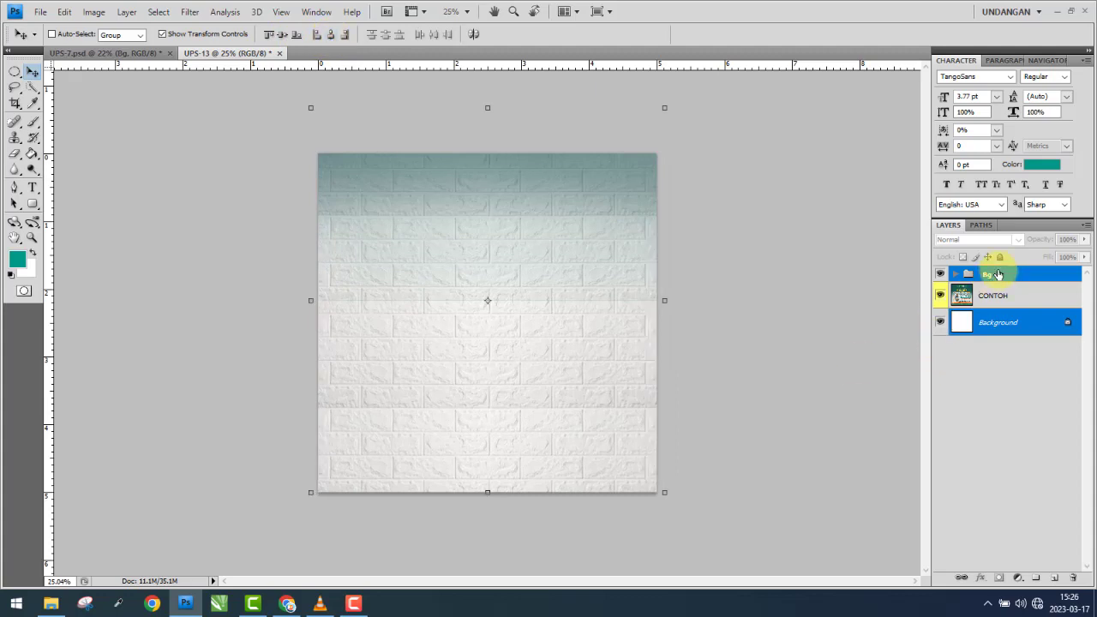
- Expand Bg and hide its black Bg and Layer 7 copy brick layers to reveal CONTOH
left_click(983, 276)
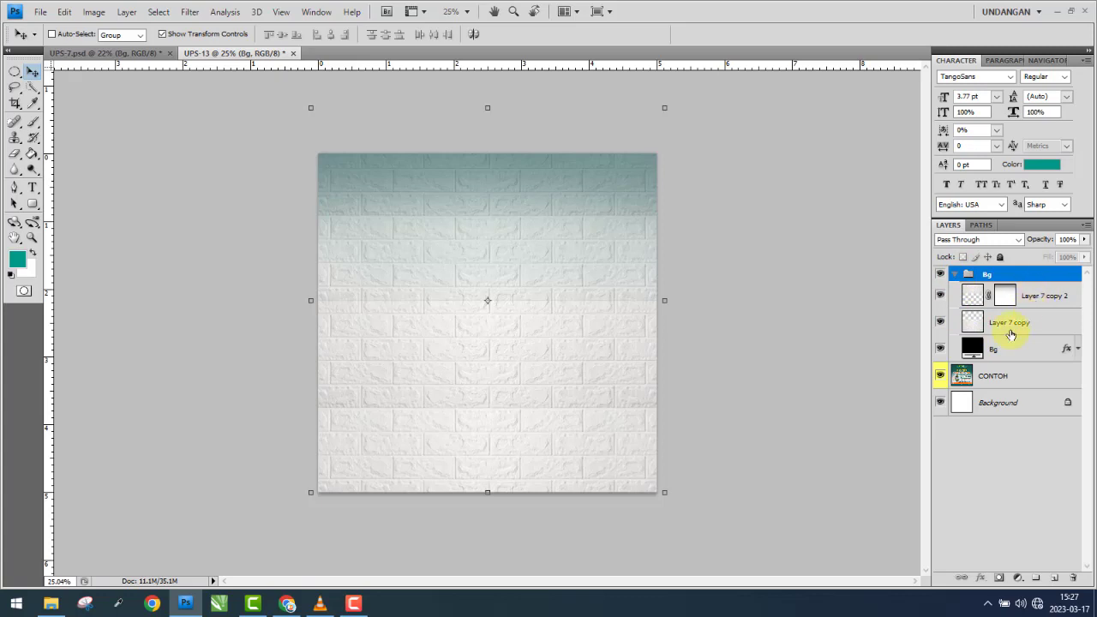
left_click(1033, 377)
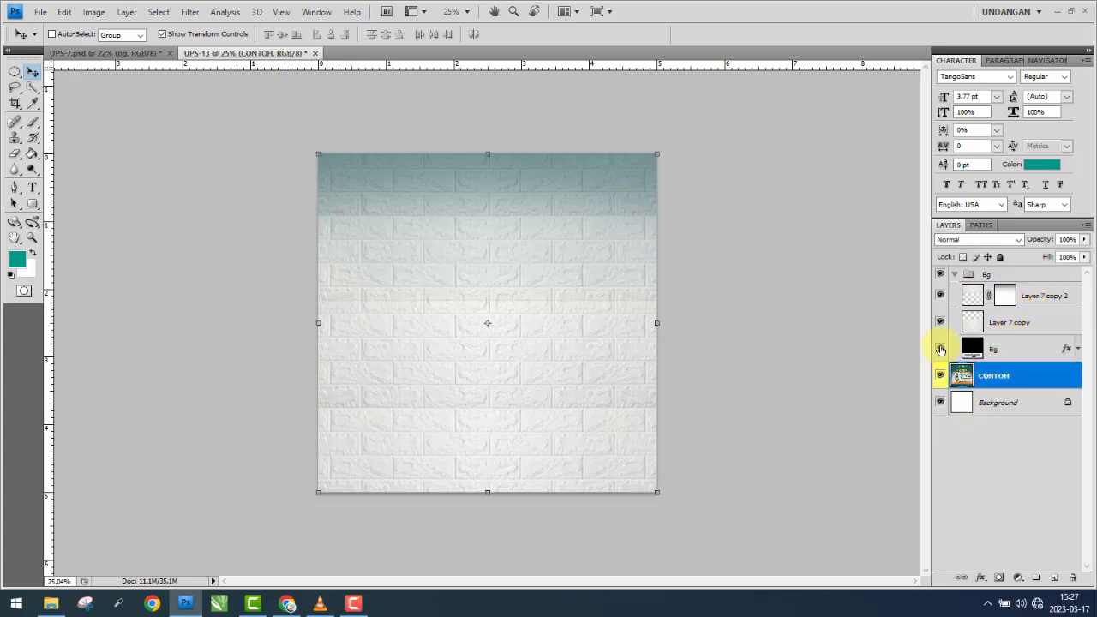
left_click(940, 350)
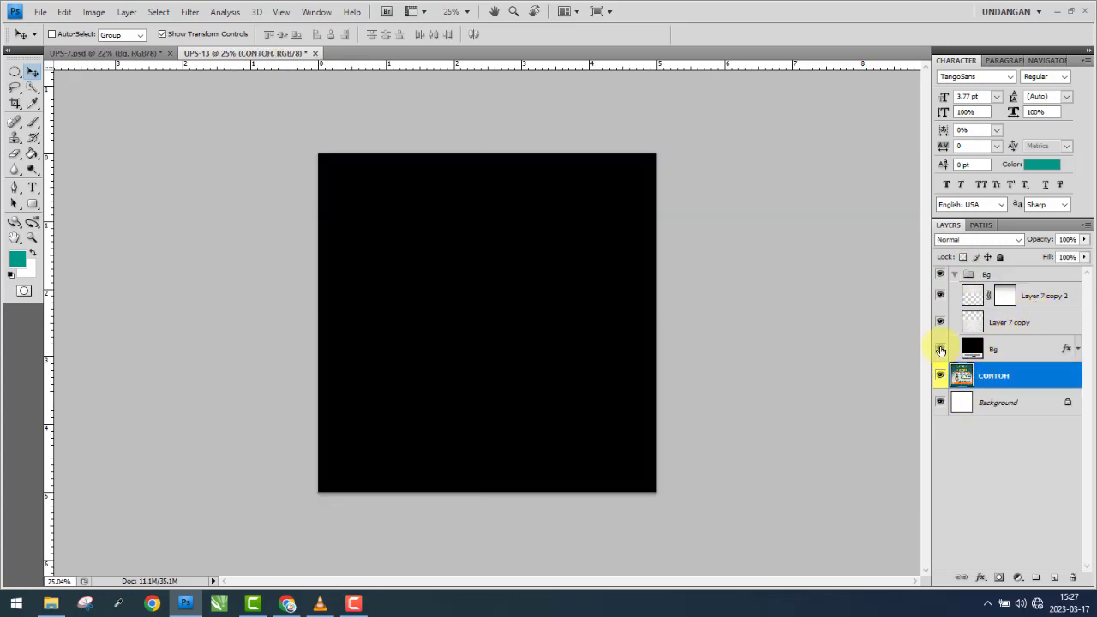
left_click(941, 350)
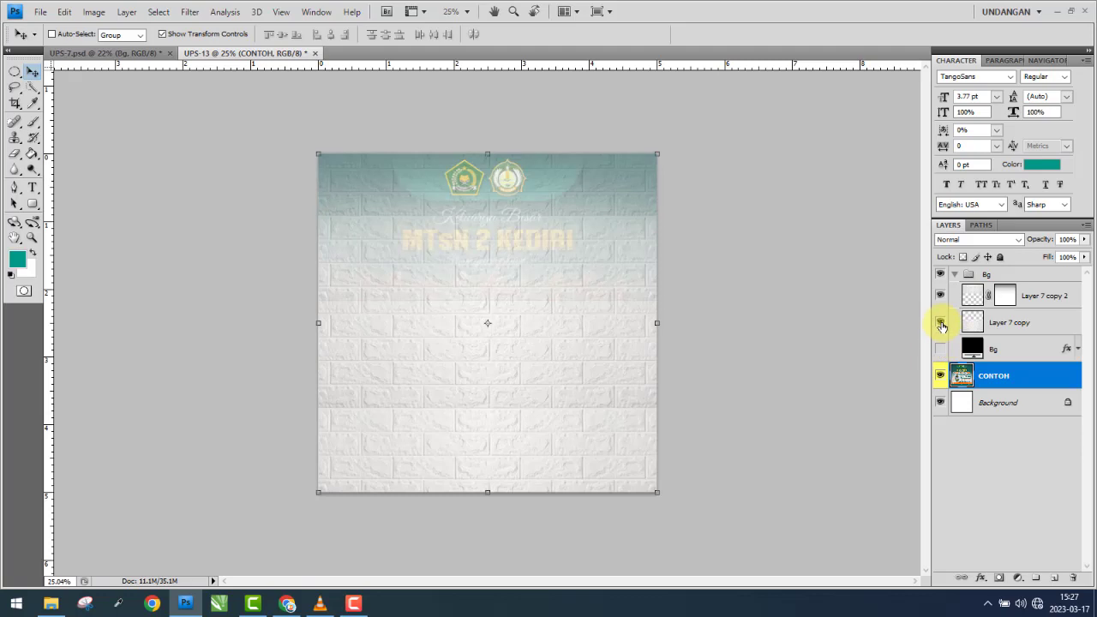
left_click(940, 323)
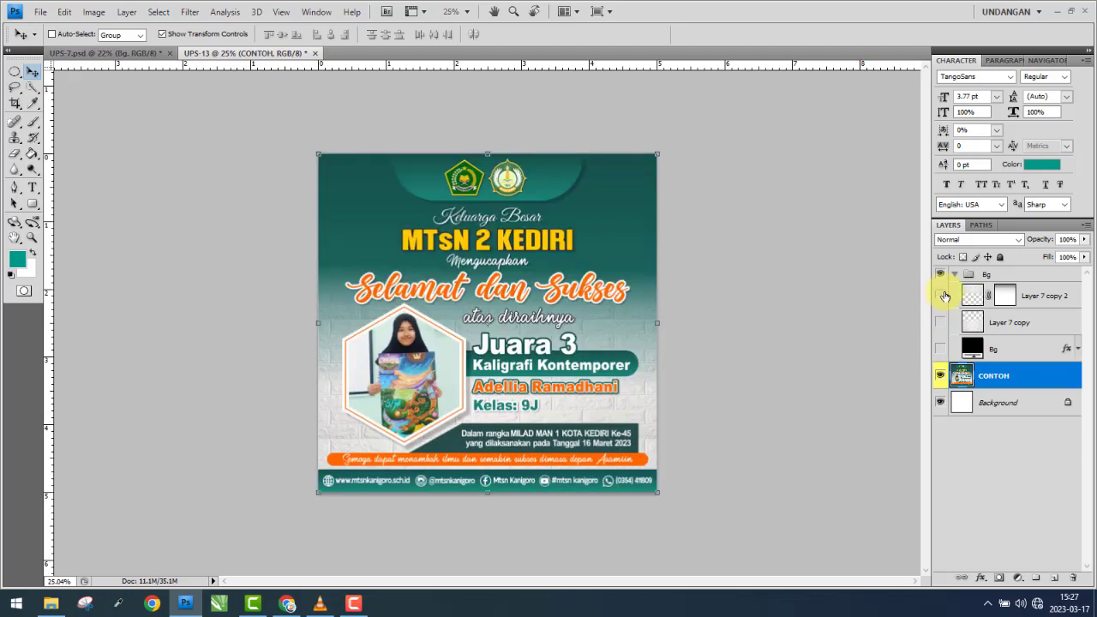
left_click(1013, 348)
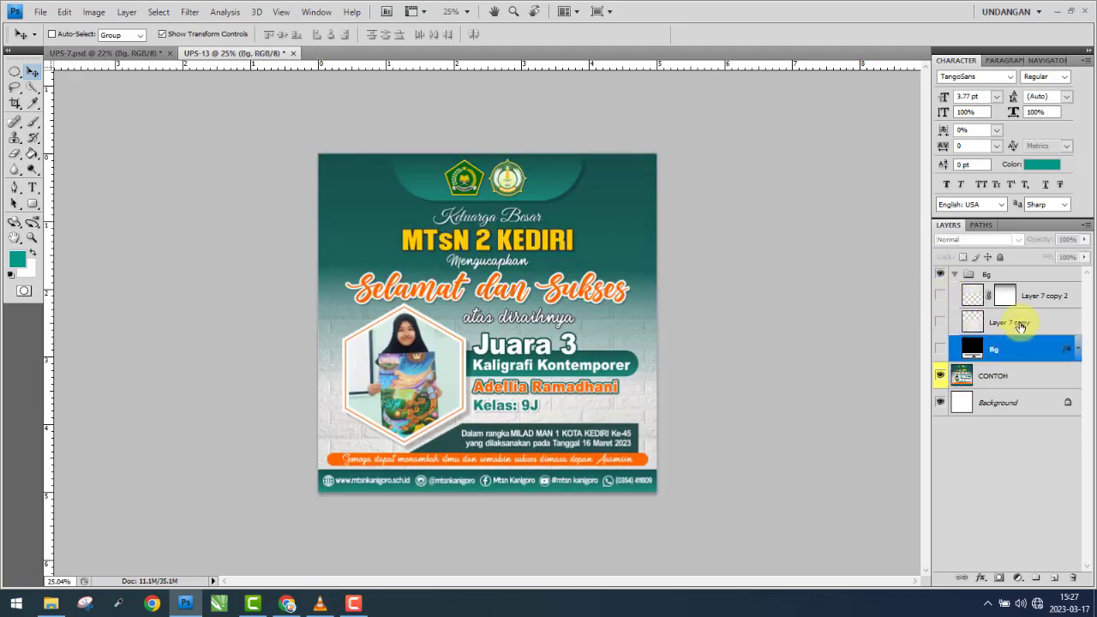
left_click(1018, 324)
left_click(942, 323)
left_click(941, 323)
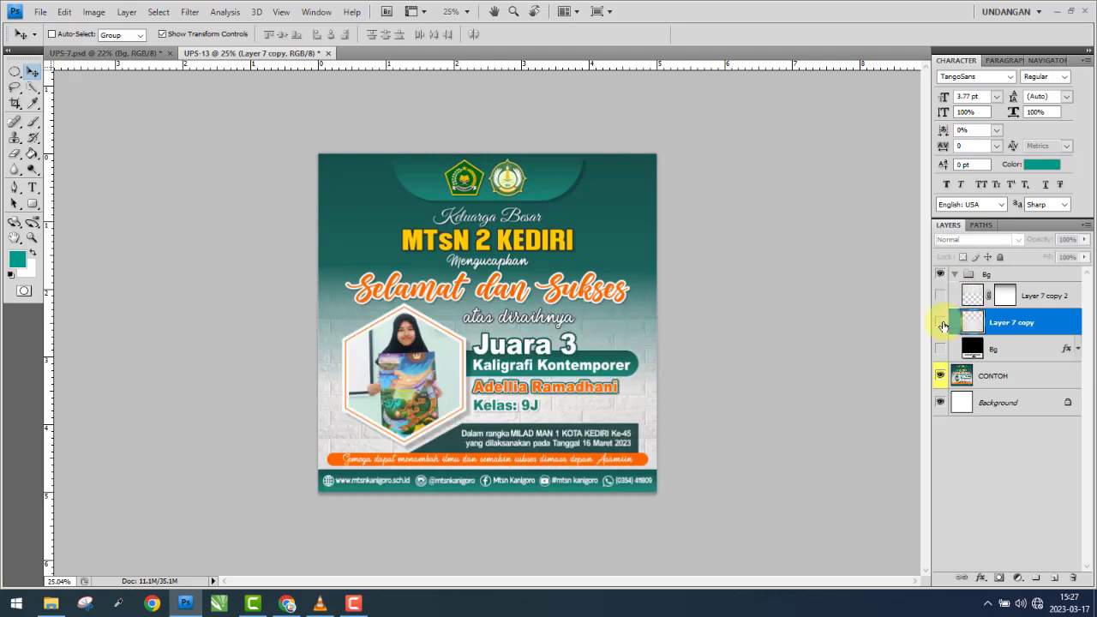
- Copy the Medsos group from UPS-7 into UPS-13 and place it above Bg
left_click(145, 53)
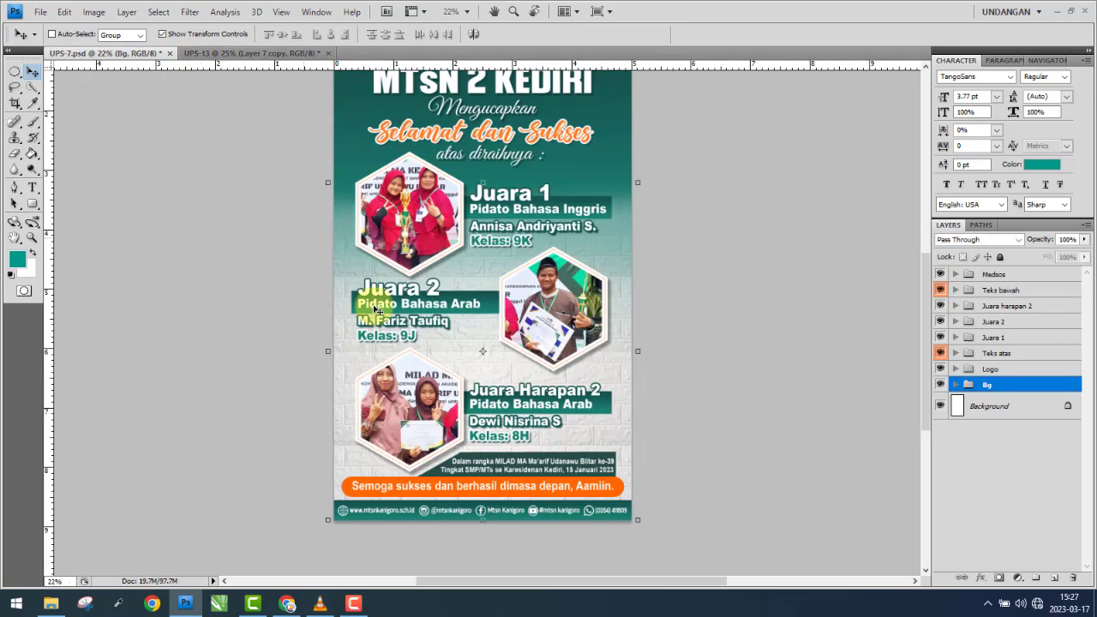
left_click(1011, 276)
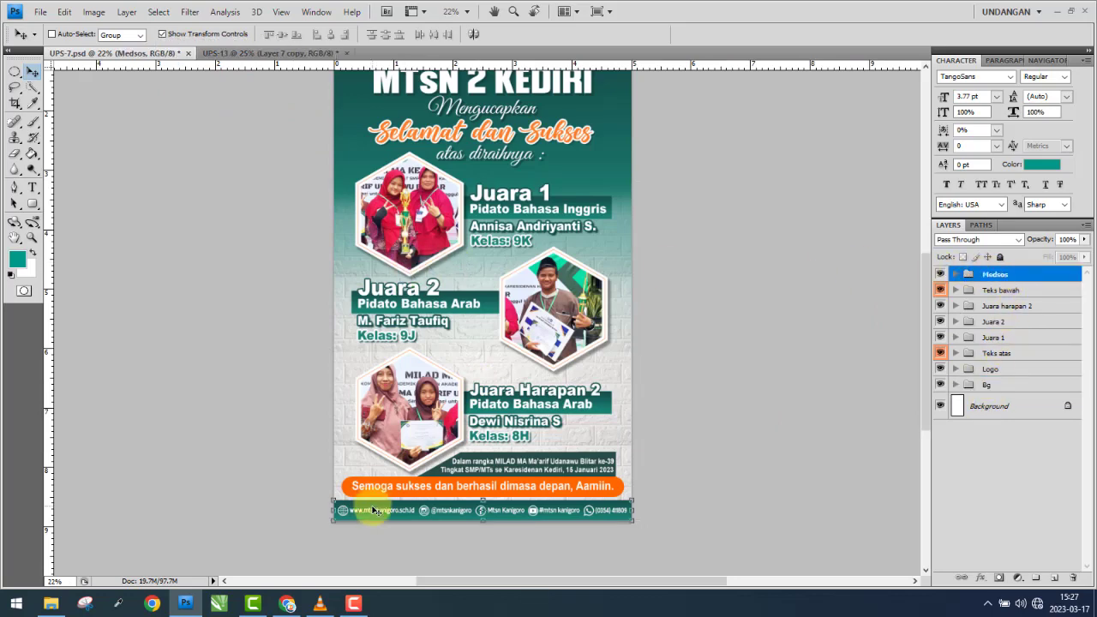
mouse_move(330, 318)
left_mouse_down()
mouse_move(286, 55)
mouse_move(408, 399)
left_mouse_up()
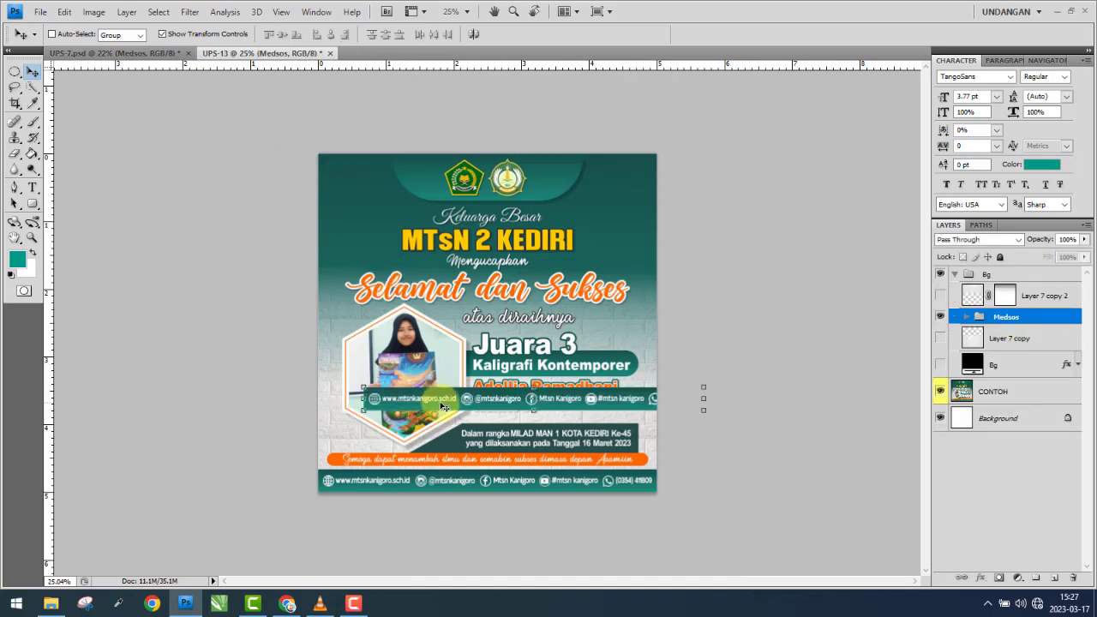
left_click_drag(1033, 317, 1014, 273)
- Align Medsos with Background along the left and bottom edges
left_click(1007, 421)
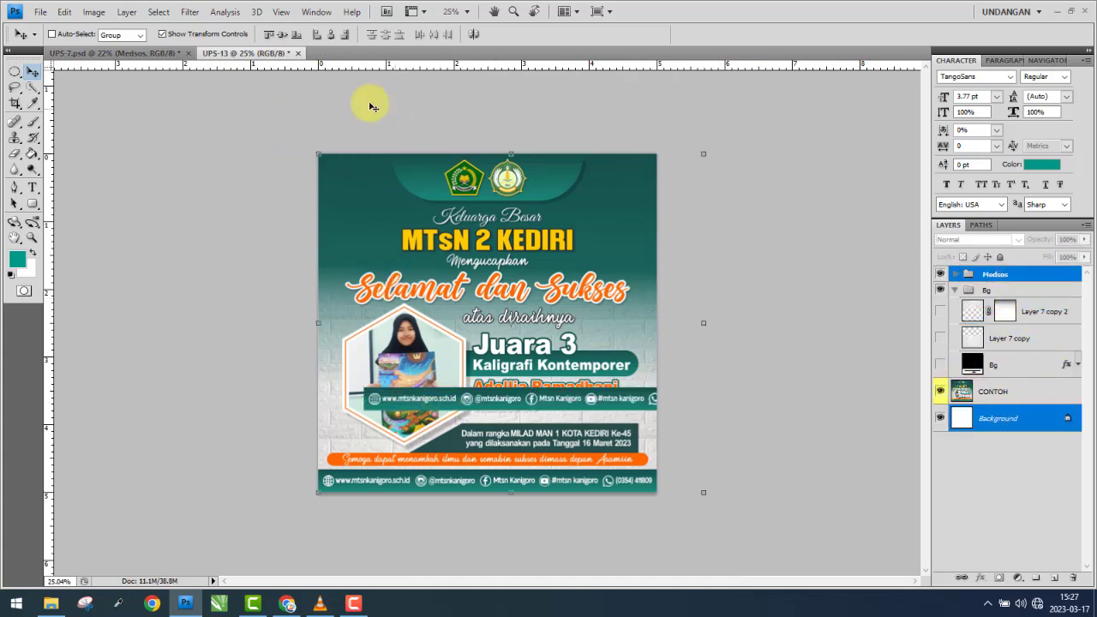
left_click(315, 36)
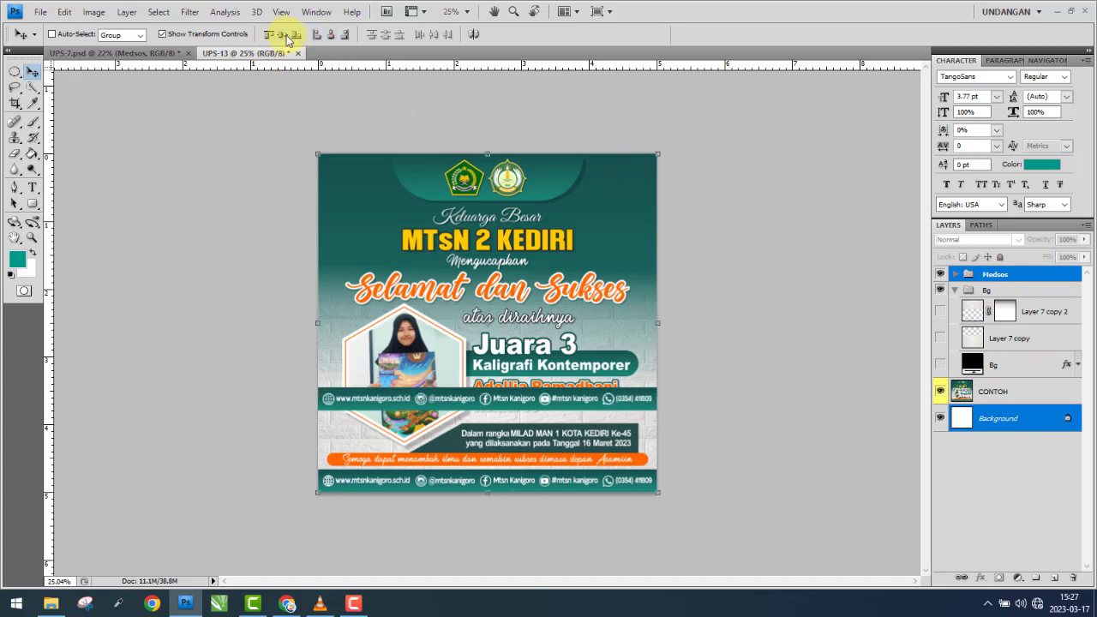
left_click(296, 36)
- Turn on the Layer 7 copy brick wall, toggling it and CONTOH to compare
left_click(1011, 360)
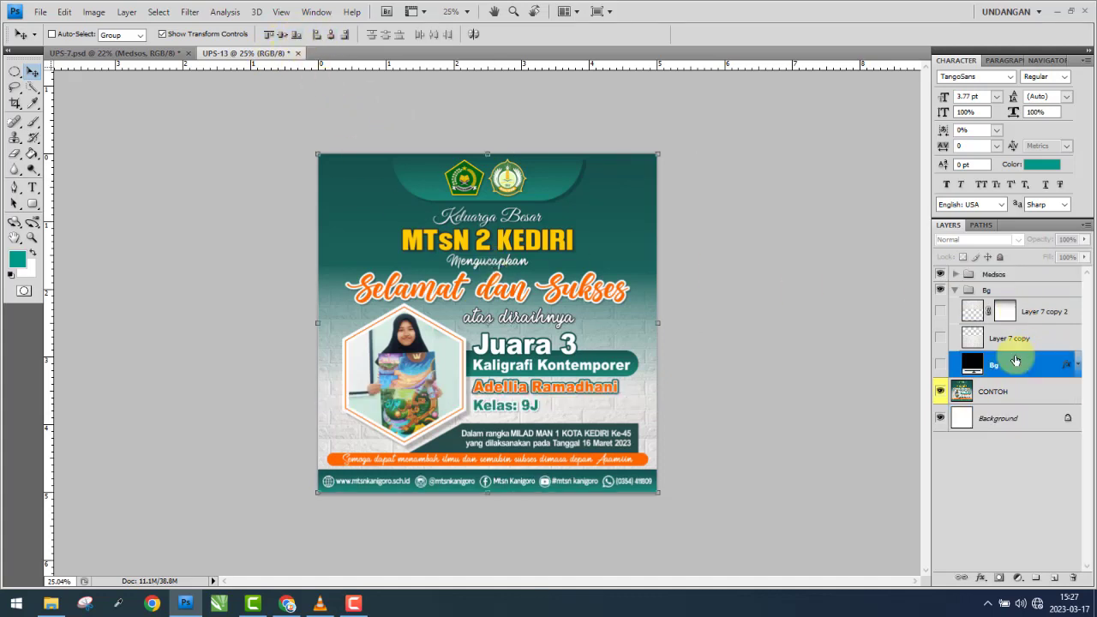
left_click(1014, 341)
left_click(940, 391)
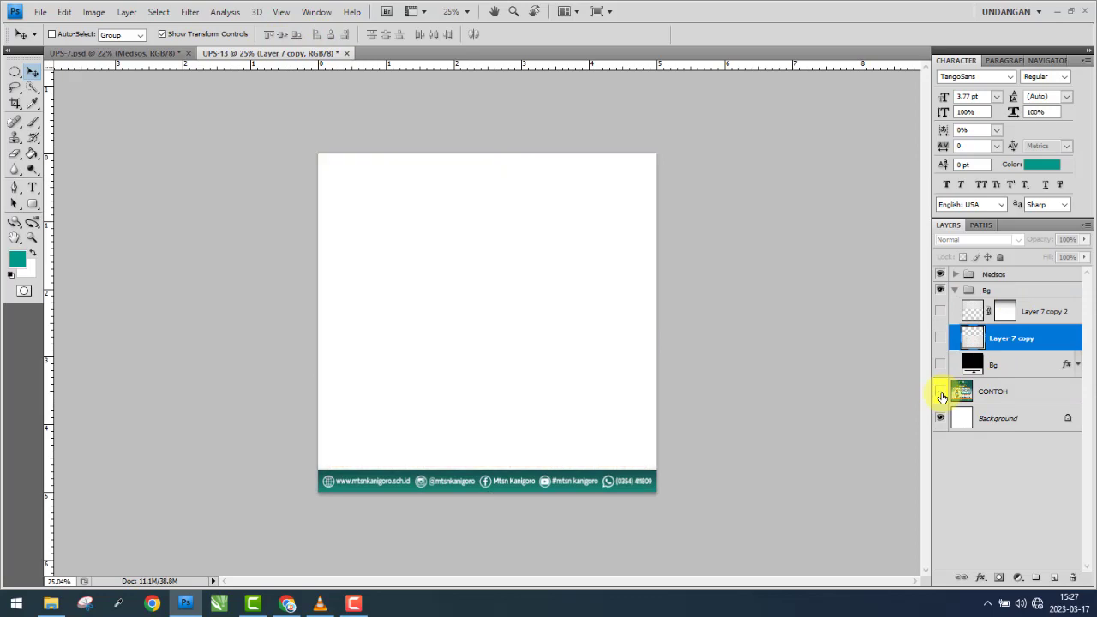
scroll(576, 289, "up", 3)
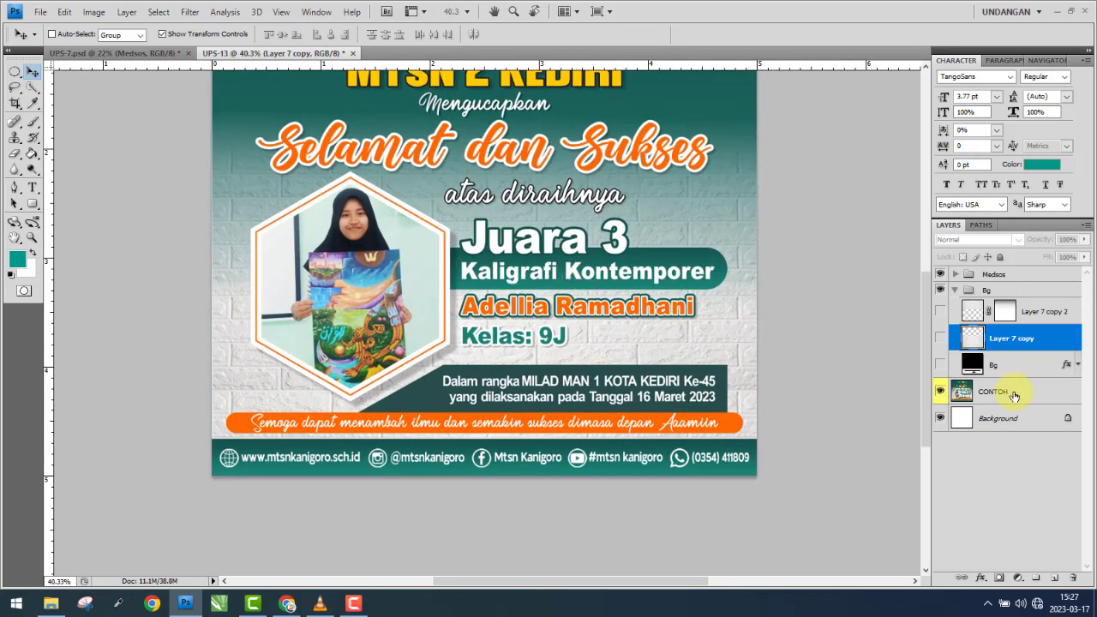
left_click(1010, 394)
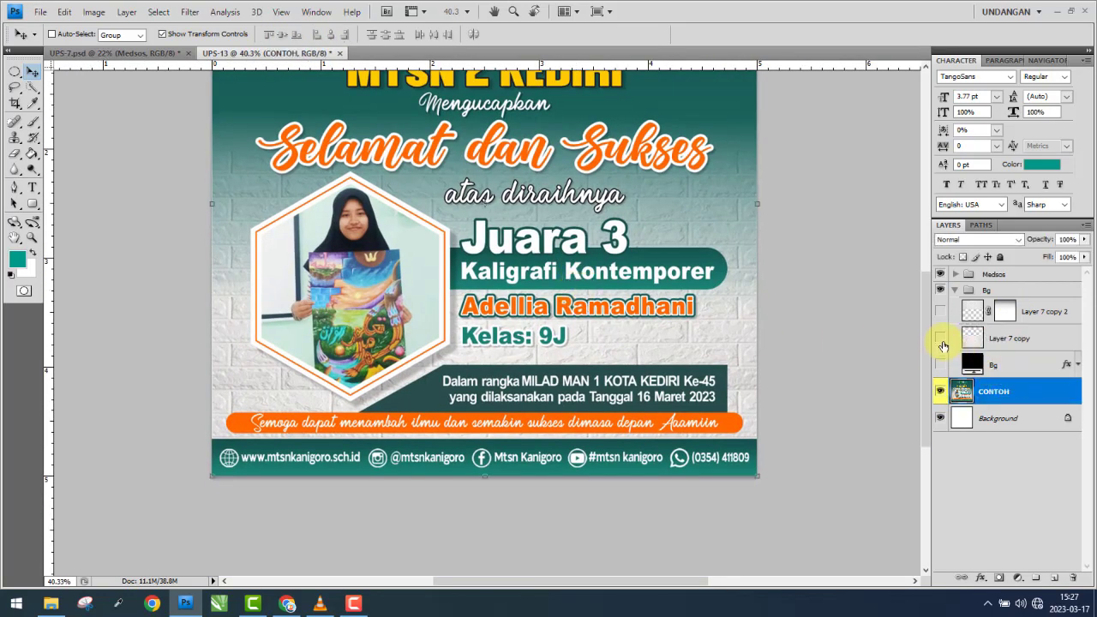
left_click(941, 339)
left_click(943, 343)
left_click(941, 341)
left_click(941, 342)
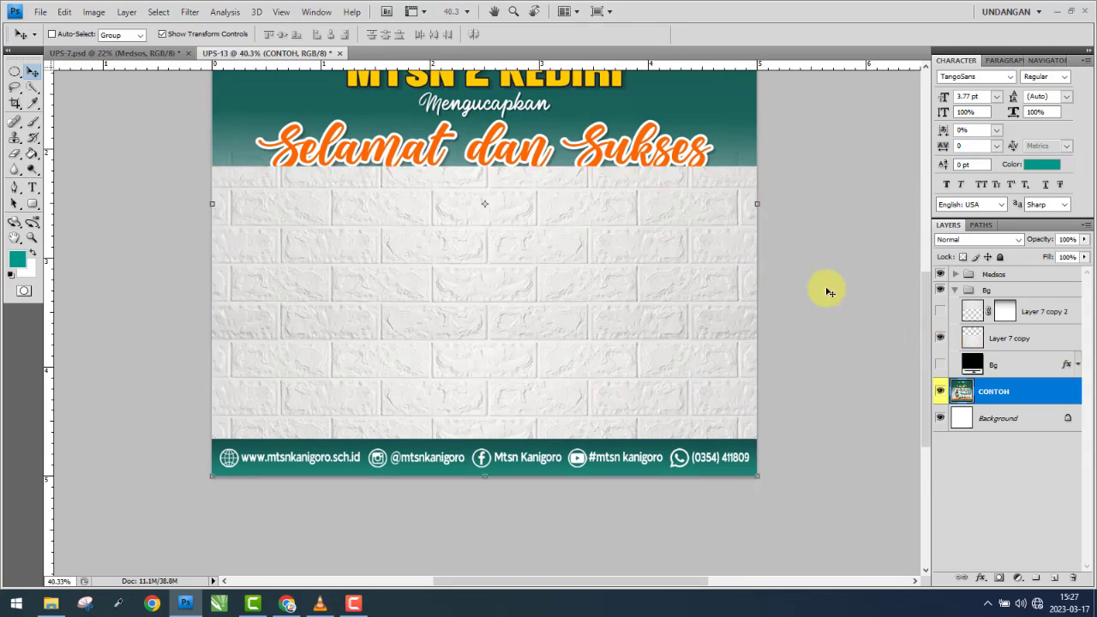
- Show Layer 7 copy 2 to add the faded teal top
scroll(598, 337, "up", 3)
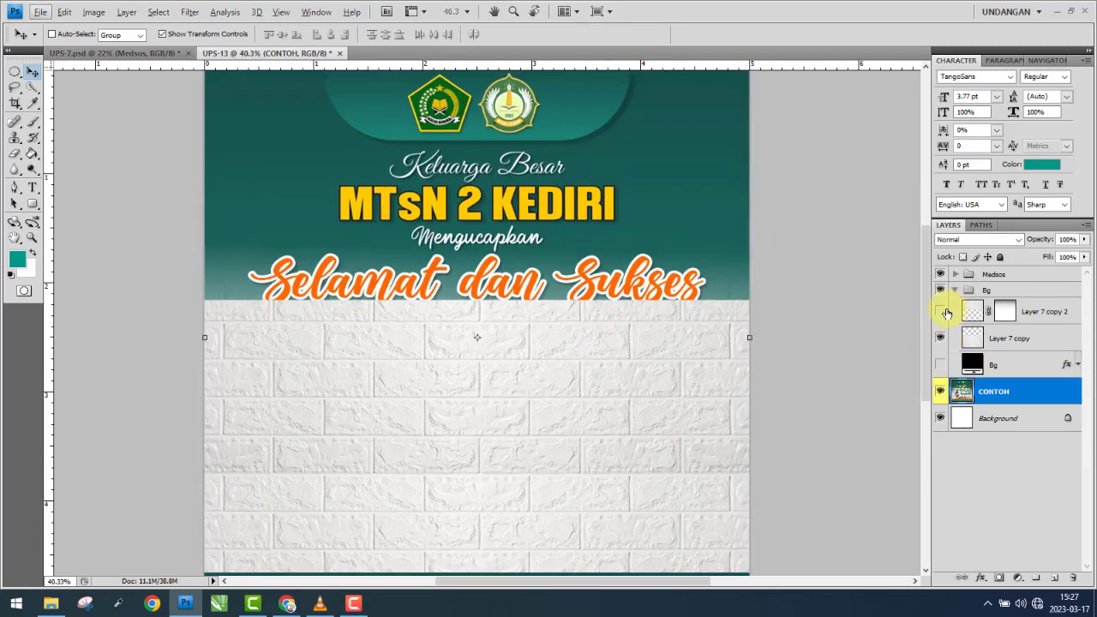
left_click(941, 311)
scroll(558, 314, "down", 1)
- Squash both Layer 7 copies from the top to 93.2% height
scroll(558, 311, "down", 1)
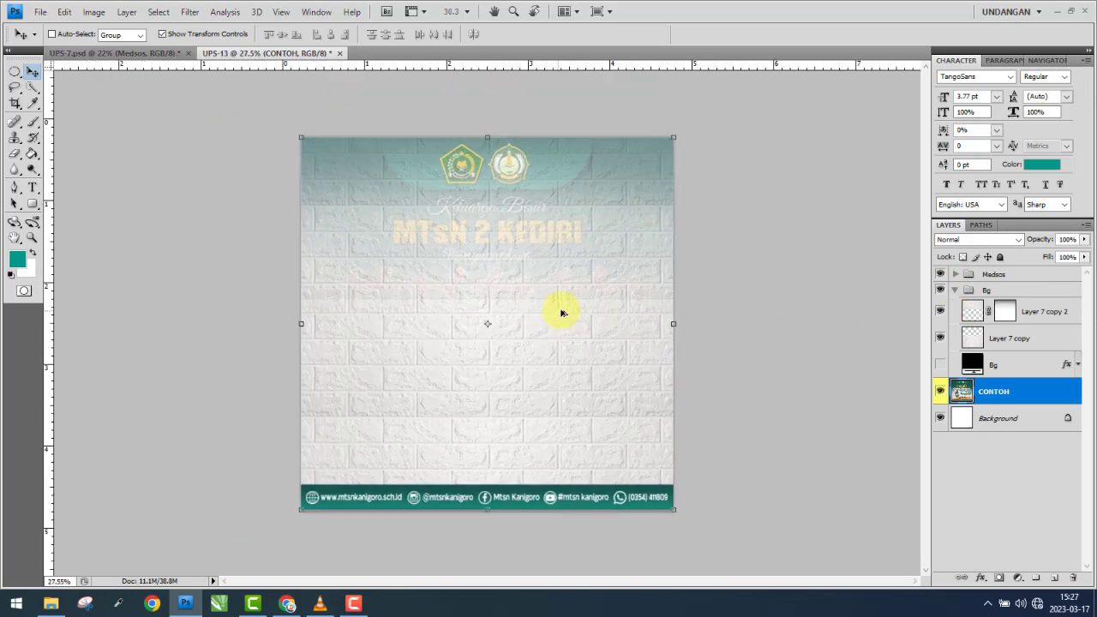
left_click(1037, 315)
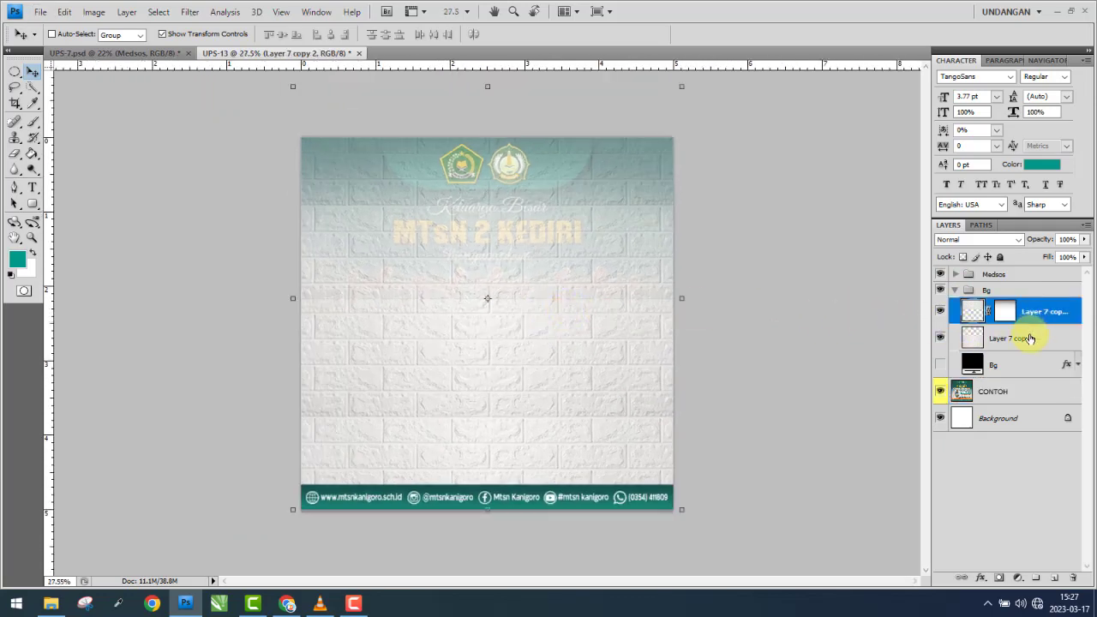
left_click(1029, 339, "shift")
left_click(488, 86)
left_click_drag(488, 87, 487, 114)
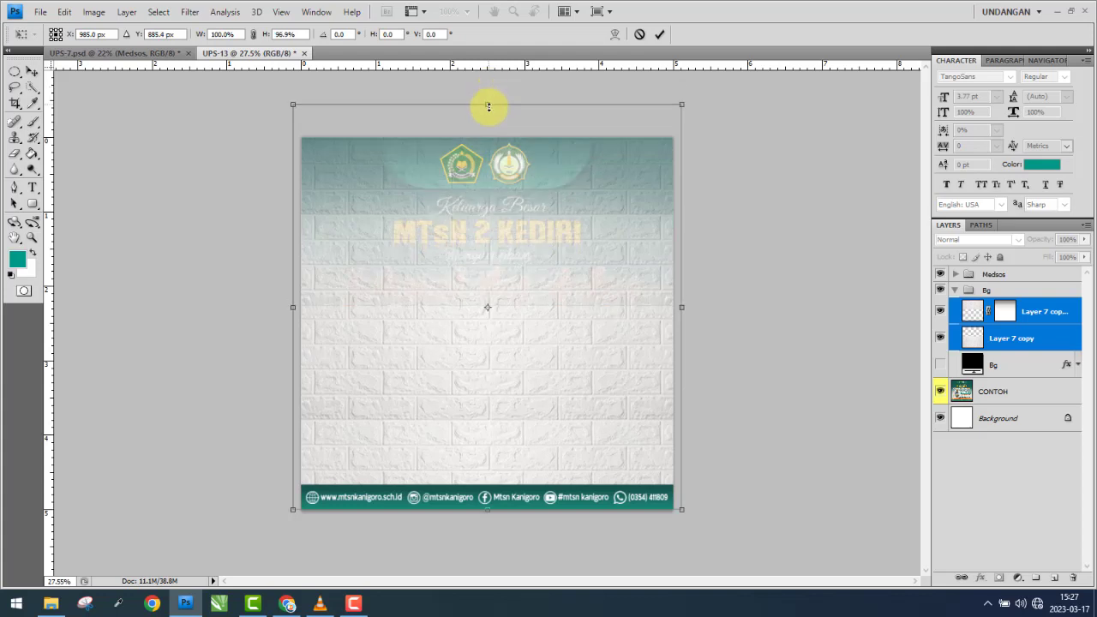
key("Return")
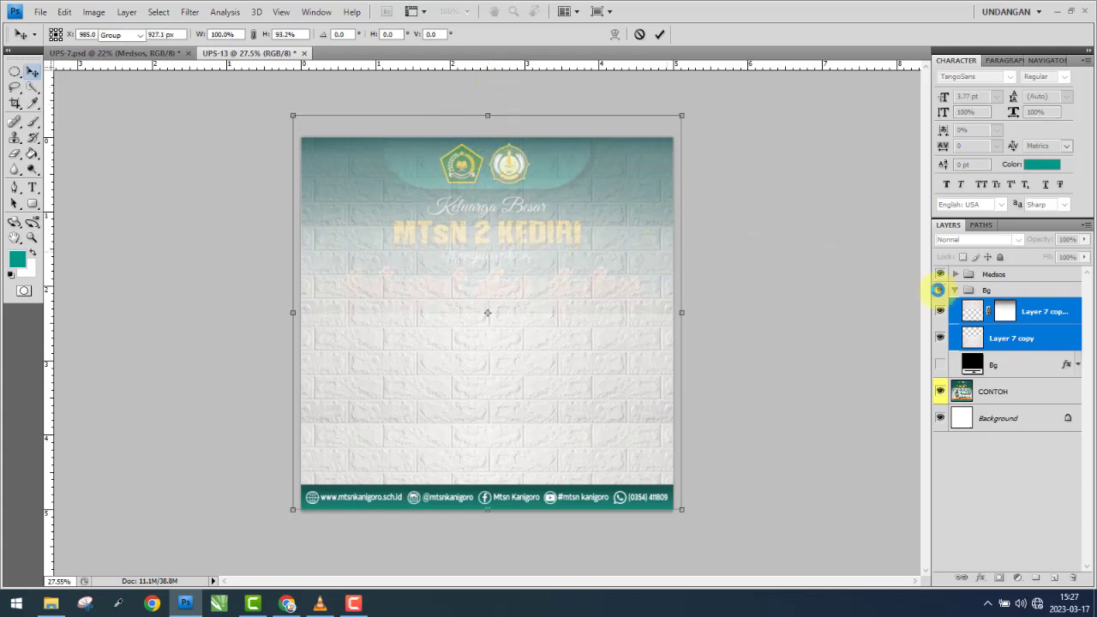
- Lower Layer 7 copy's opacity to reveal the reference beneath
left_click(1037, 336)
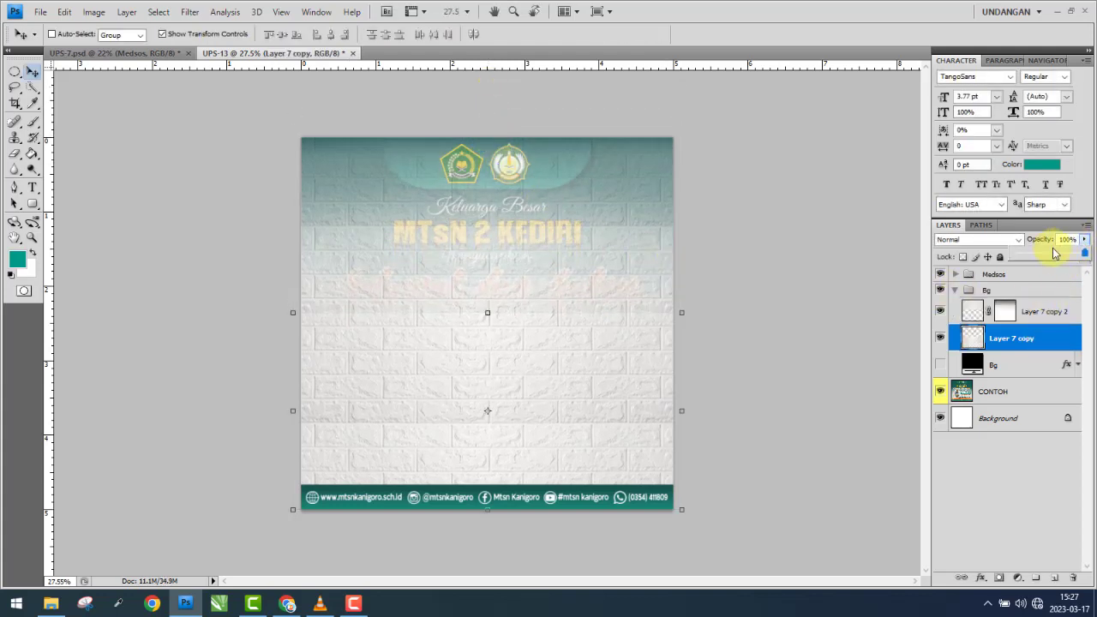
left_click_drag(1085, 240, 1054, 249)
key("alt+bracketright")
left_click(1085, 241)
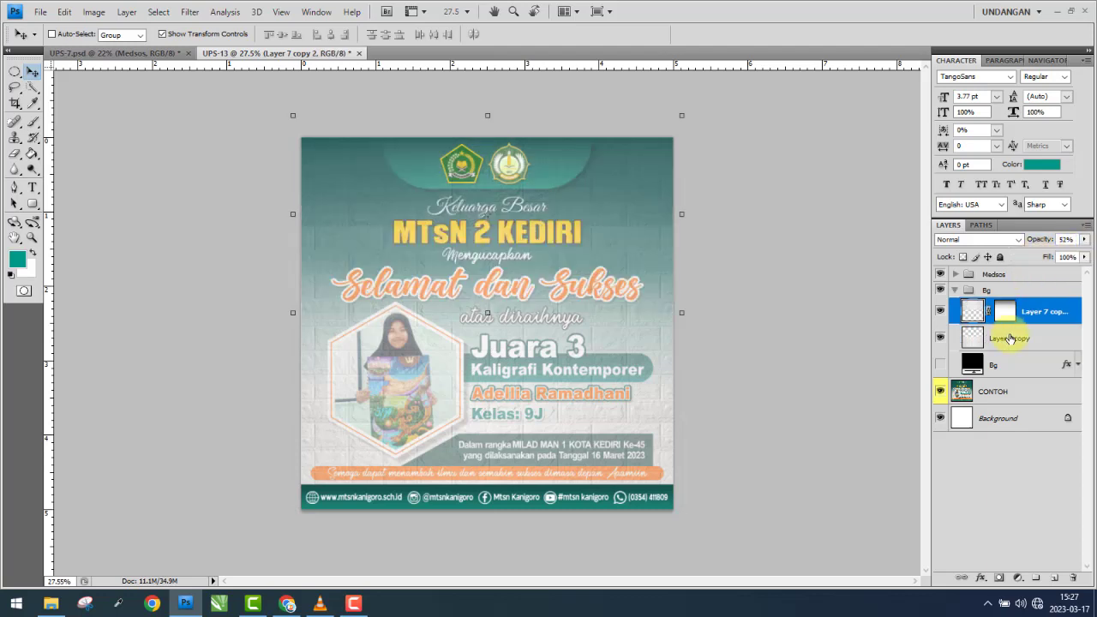
- Resize both brick-wall layers again from the top, ending at about 74% height
left_click(1010, 338, "shift")
key("ctrl+t")
left_click_drag(486, 113, 485, 239)
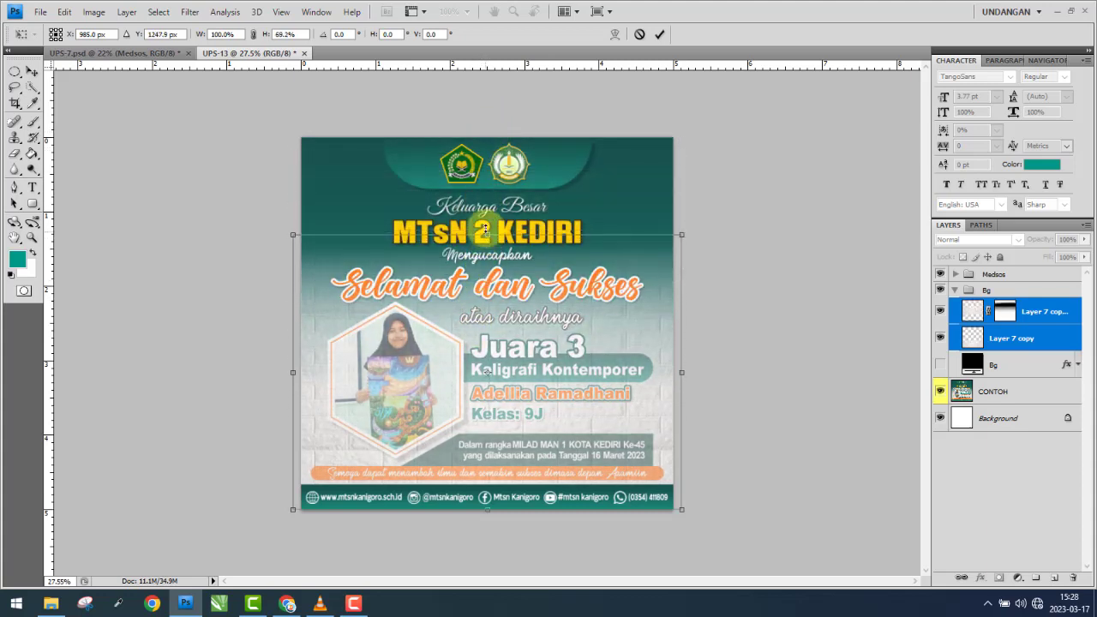
left_click_drag(486, 239, 486, 215)
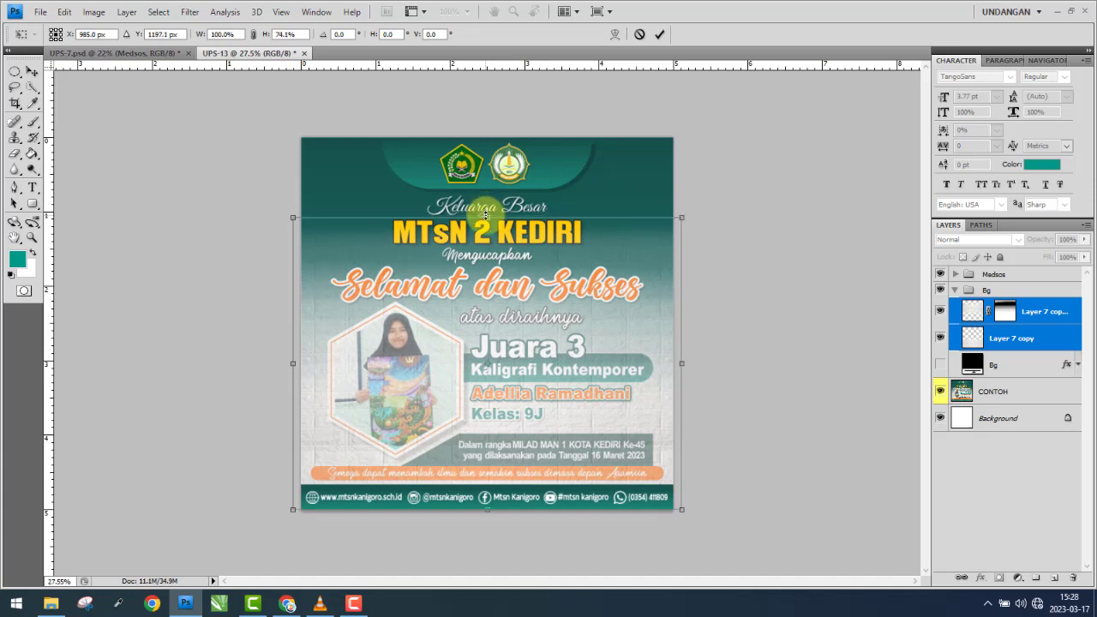
key("Return")
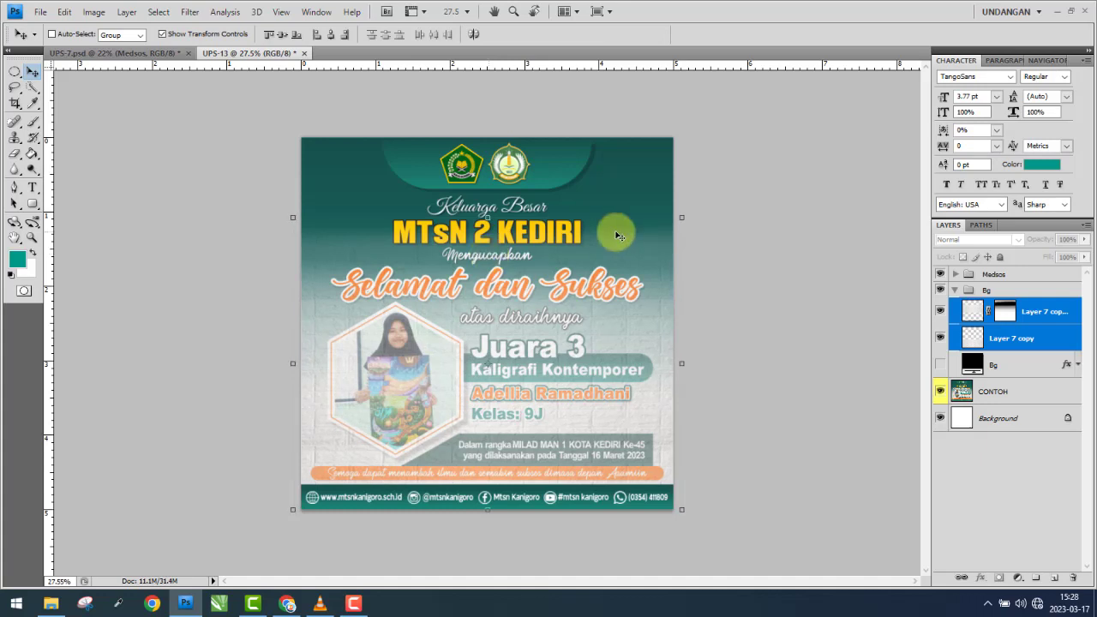
- Compare the overlay fade, then drag the overlay copies' top edge lower
left_click(940, 313)
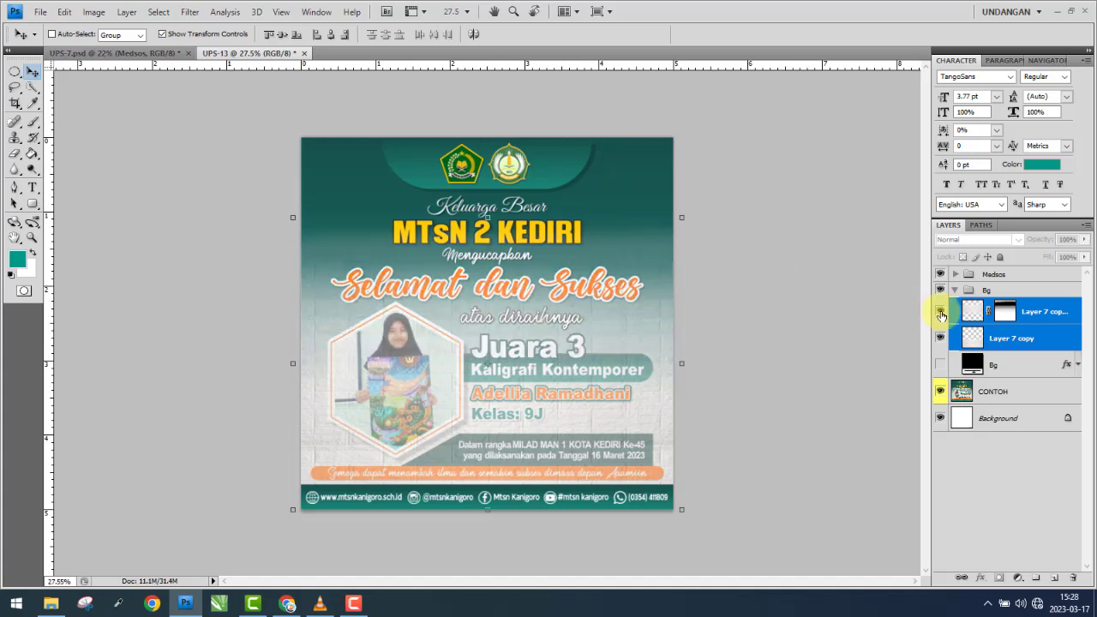
left_click(940, 314)
left_click(940, 313)
key("ctrl+t")
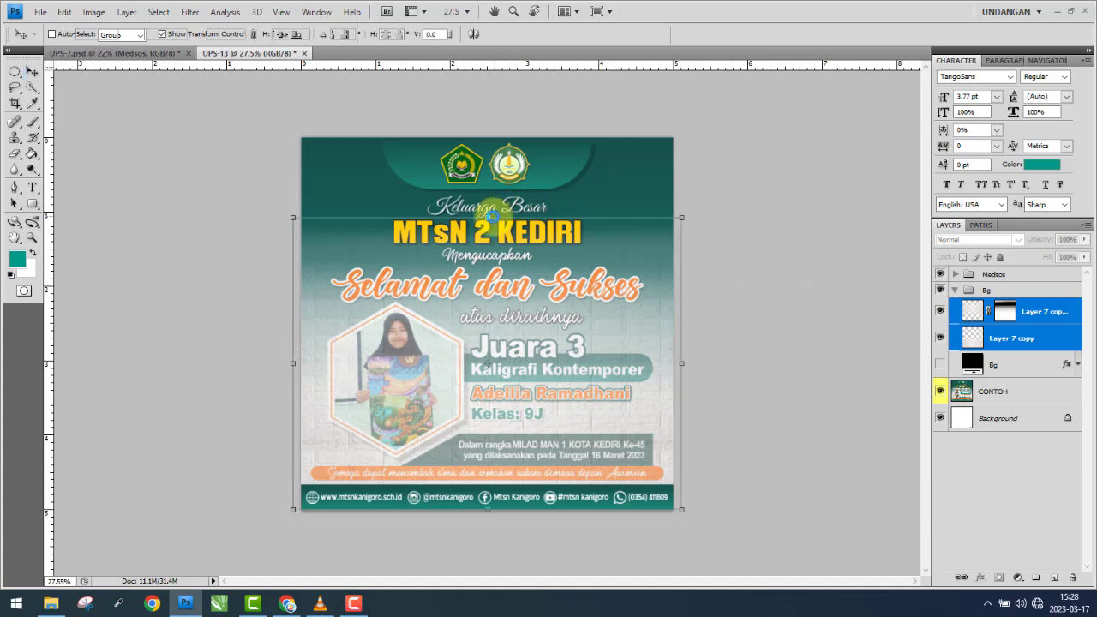
left_click_drag(488, 218, 491, 246)
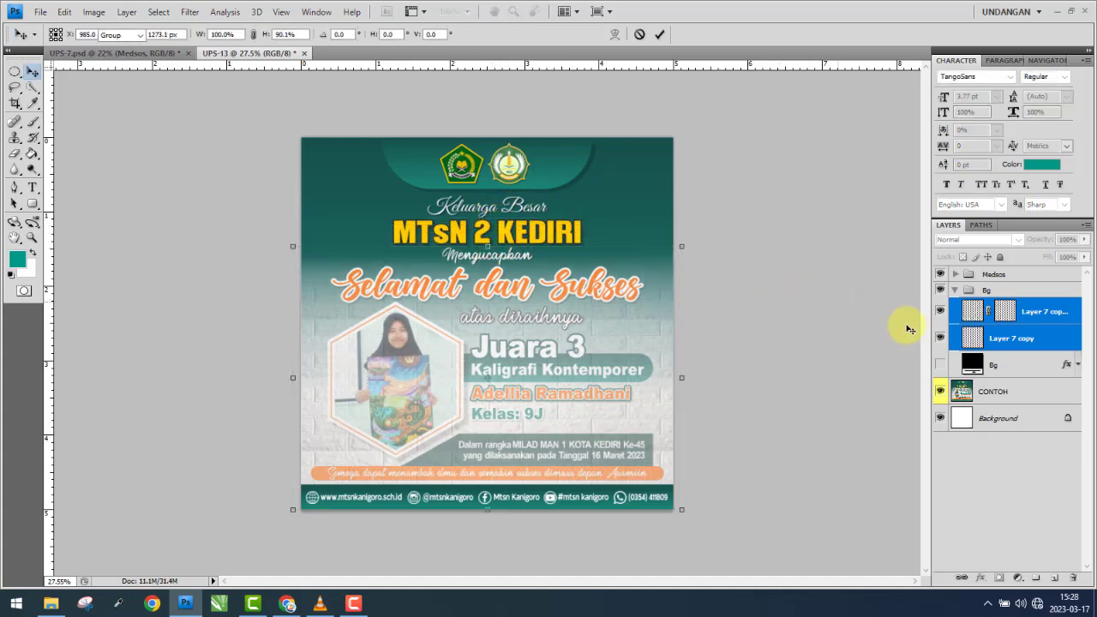
key("Return")
- Toggle the overlays and Bg layer to compare, then hide the CONTOH reference
left_click(942, 314)
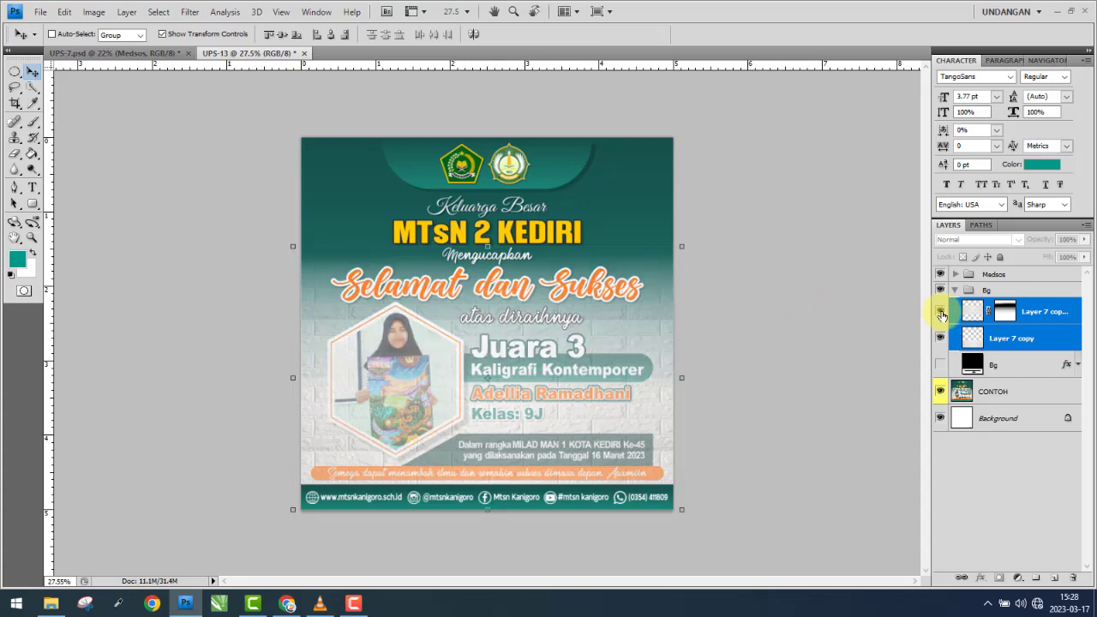
left_click(942, 340)
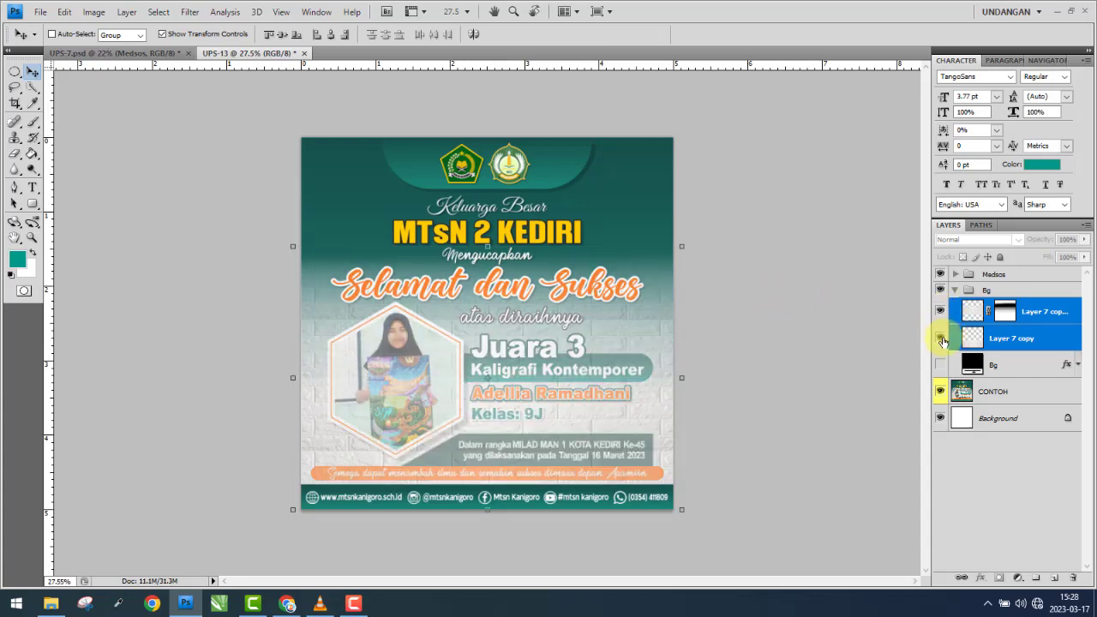
left_click(942, 340)
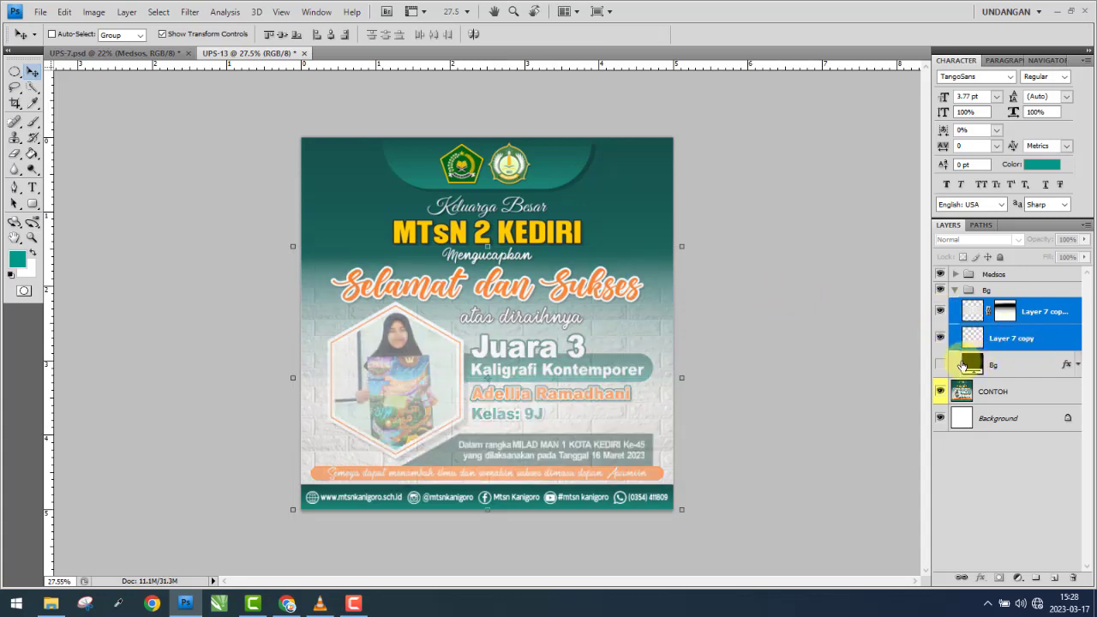
left_click(940, 366)
left_click(940, 367)
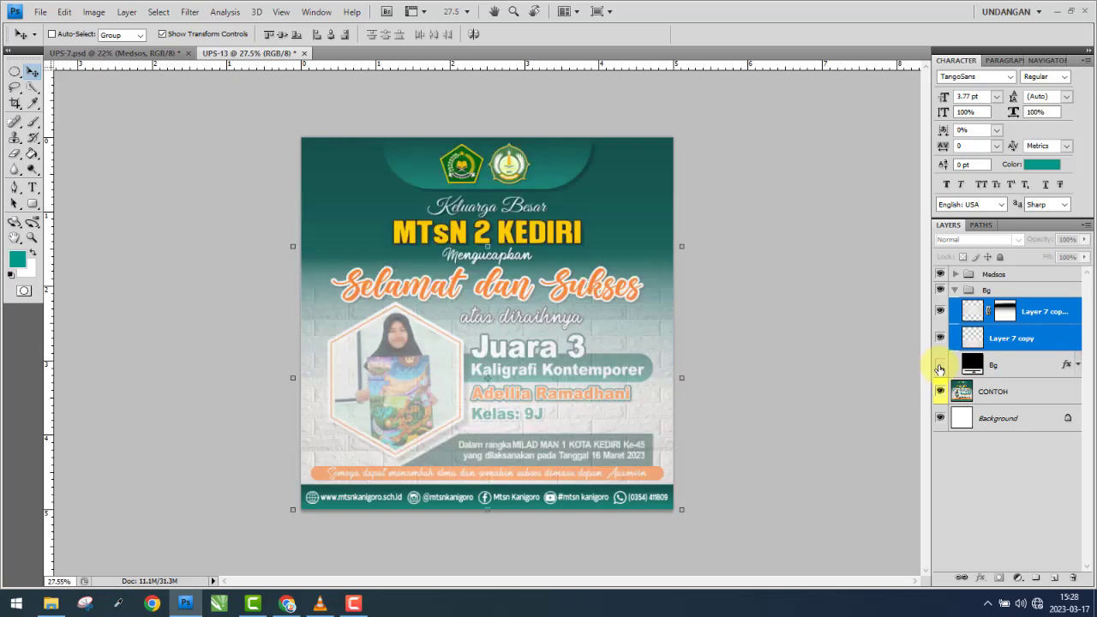
left_click(940, 366)
left_click(940, 367)
left_click(1007, 366)
left_click(977, 391)
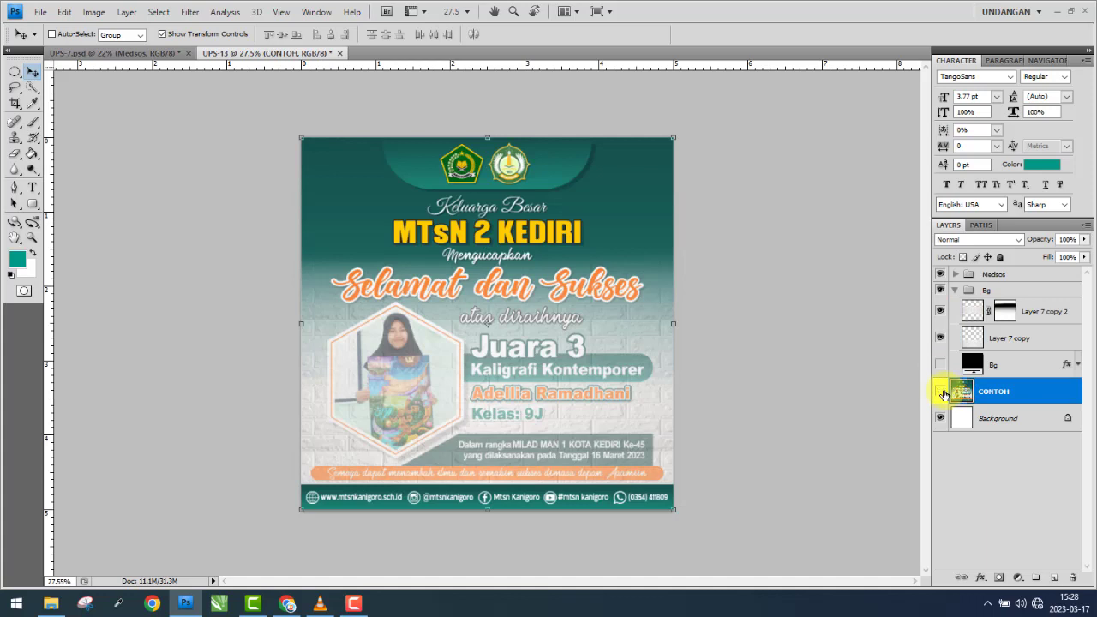
left_click(942, 391)
- Show Bg, move CONTOH above Layer 7 copy 2 hidden, and target Layer 7 copy 2's mask
left_click(941, 366)
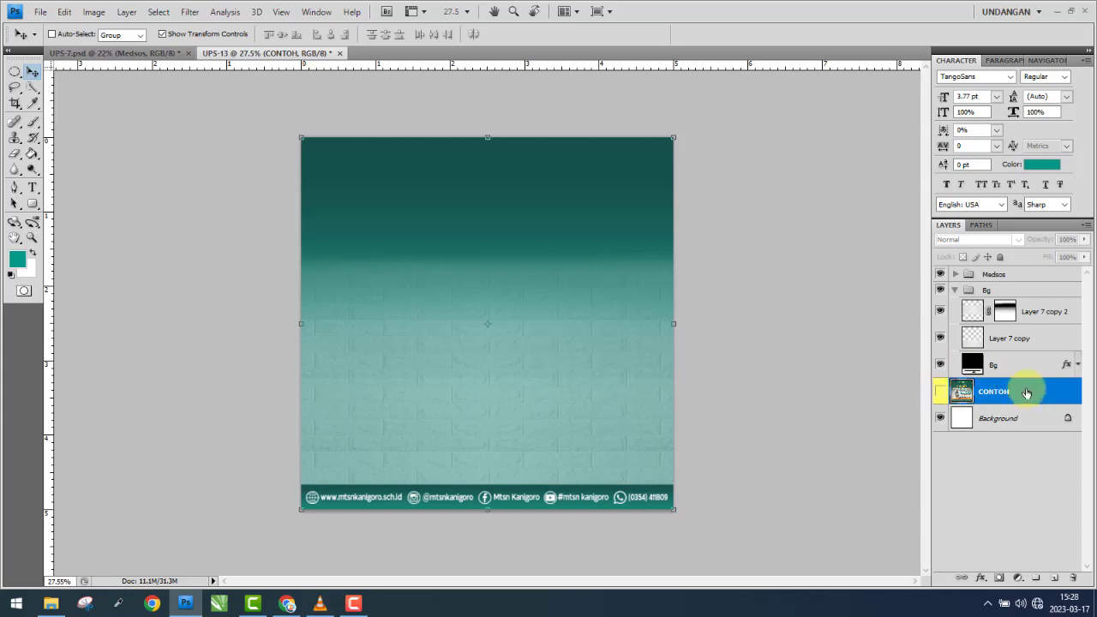
left_click_drag(1029, 387, 1023, 304)
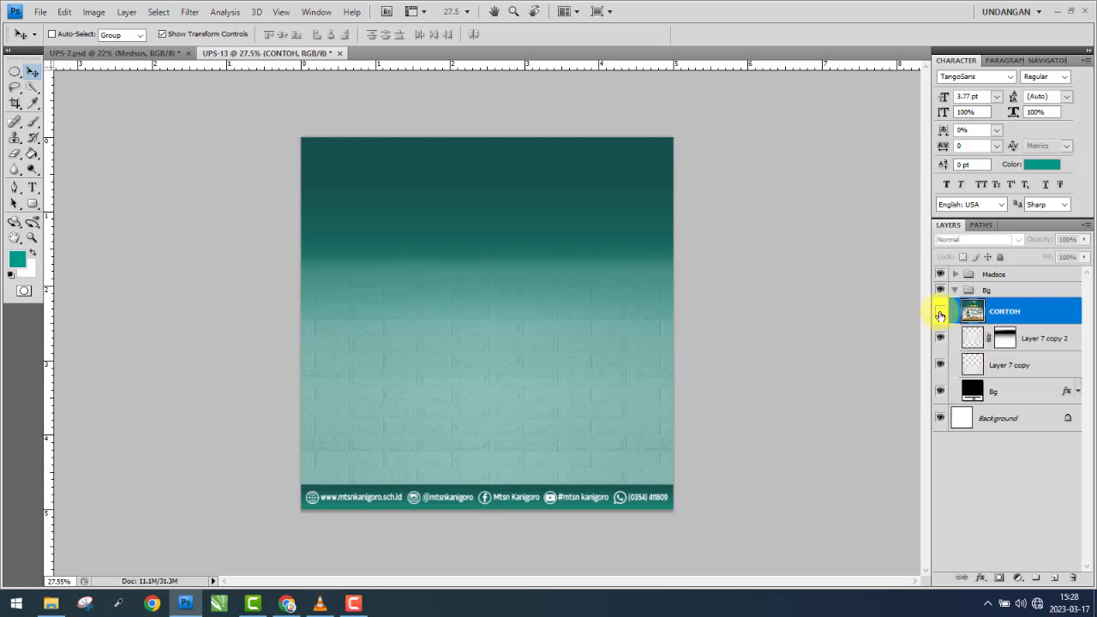
left_click(940, 316)
left_click(940, 316)
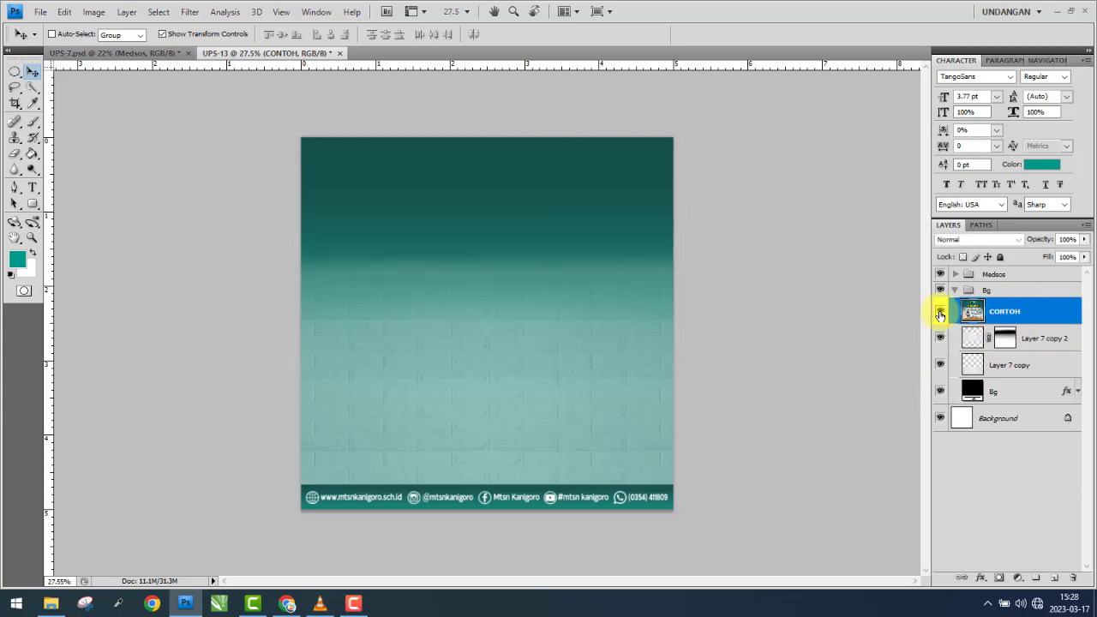
left_click(940, 315)
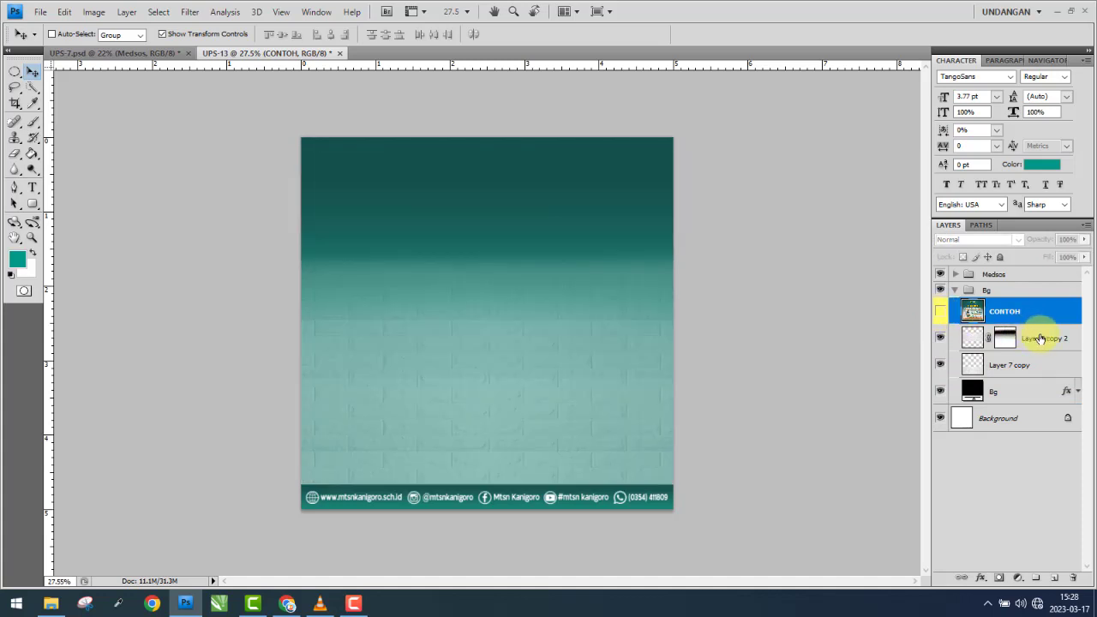
left_click(1038, 335)
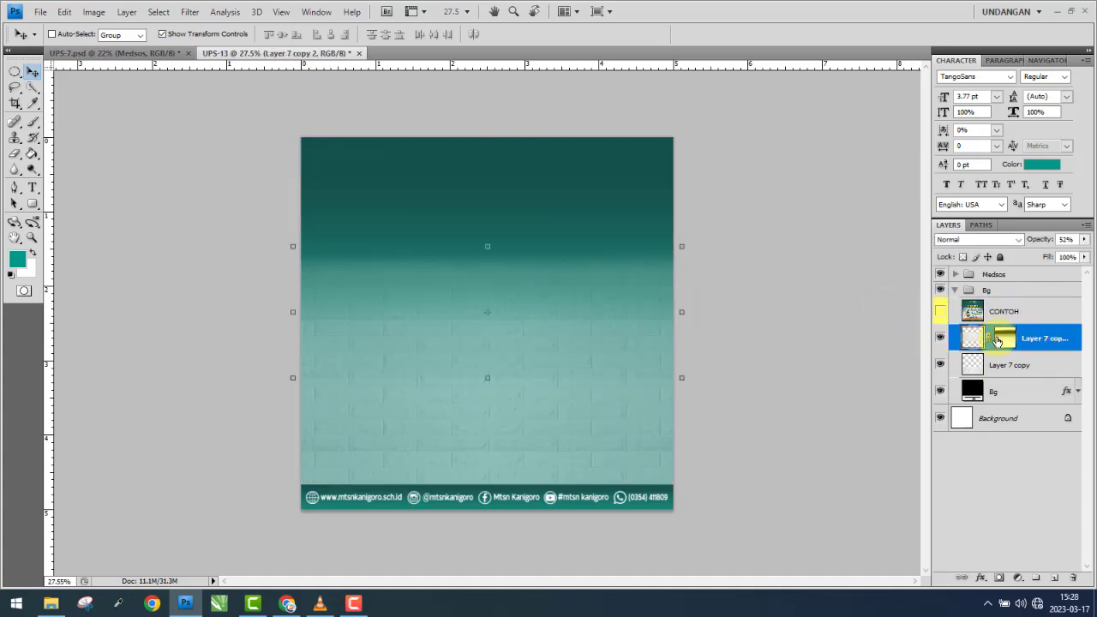
left_click(1002, 340)
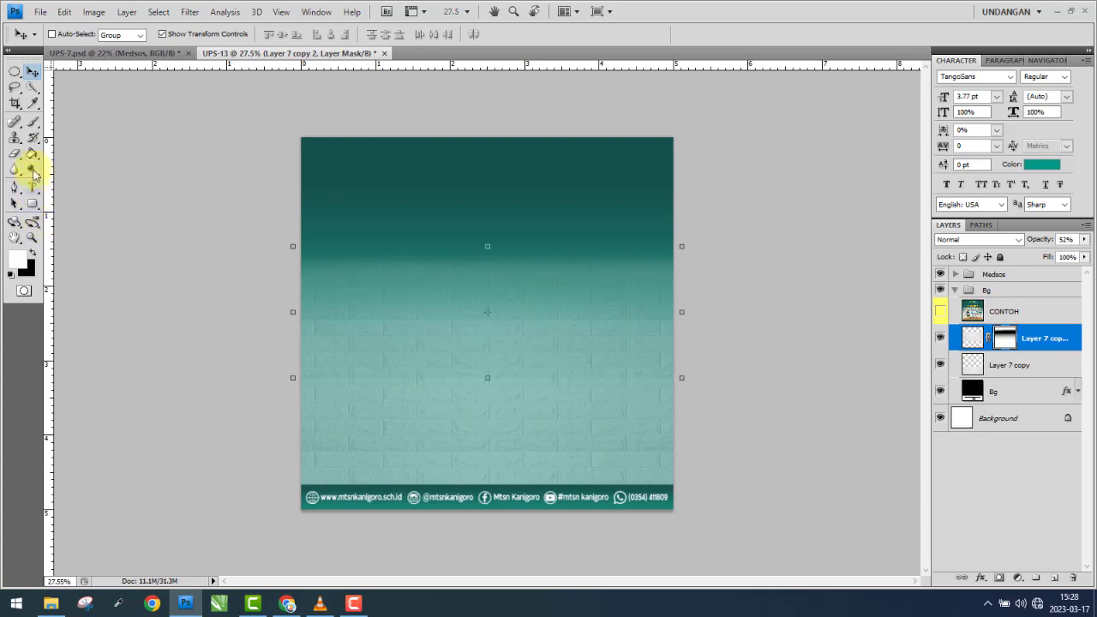
- Erase across the top of Layer 7 copy 2's mask at 700 px, 40% opacity, then show CONTOH
double_click(1004, 341)
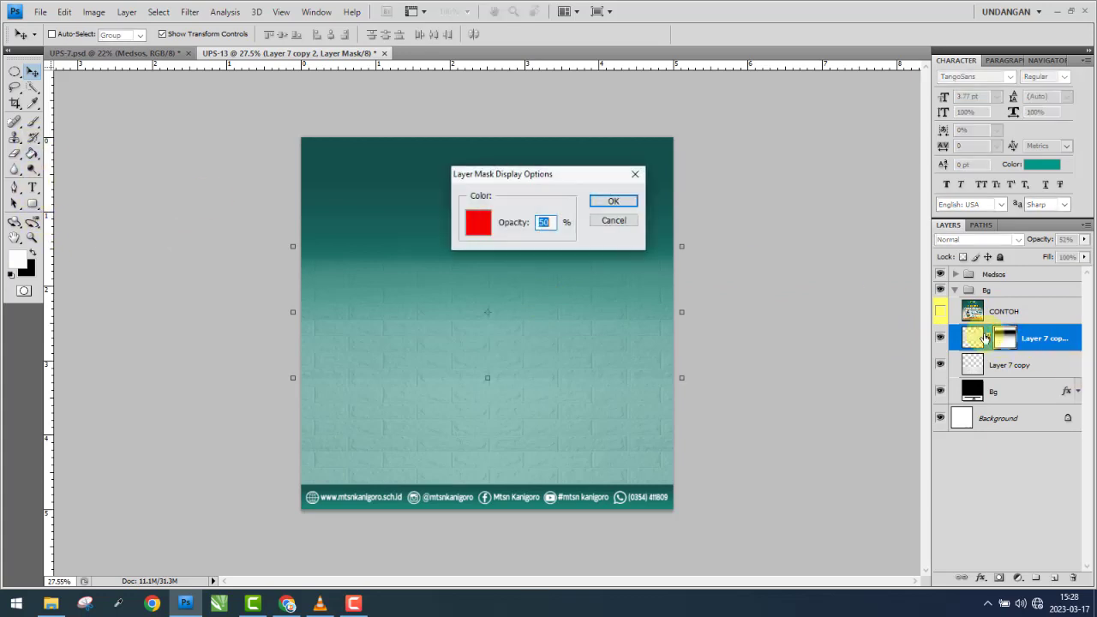
left_click(614, 222)
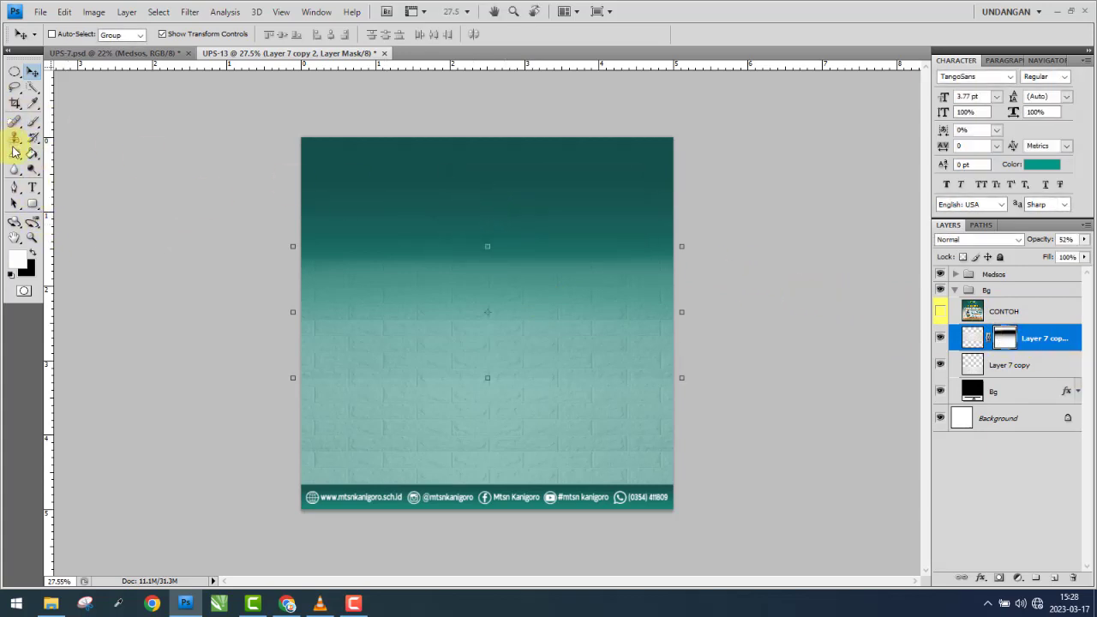
left_click(16, 156)
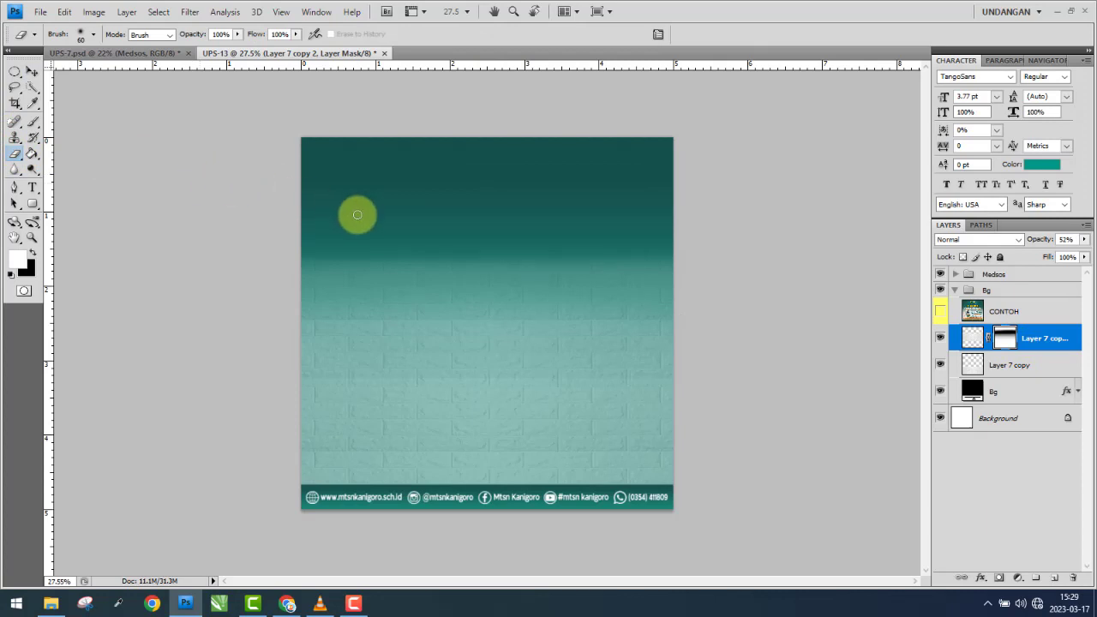
key("bracketright")
key("bracketright")
key("bracketright")
key("bracketright")
key("bracketright")
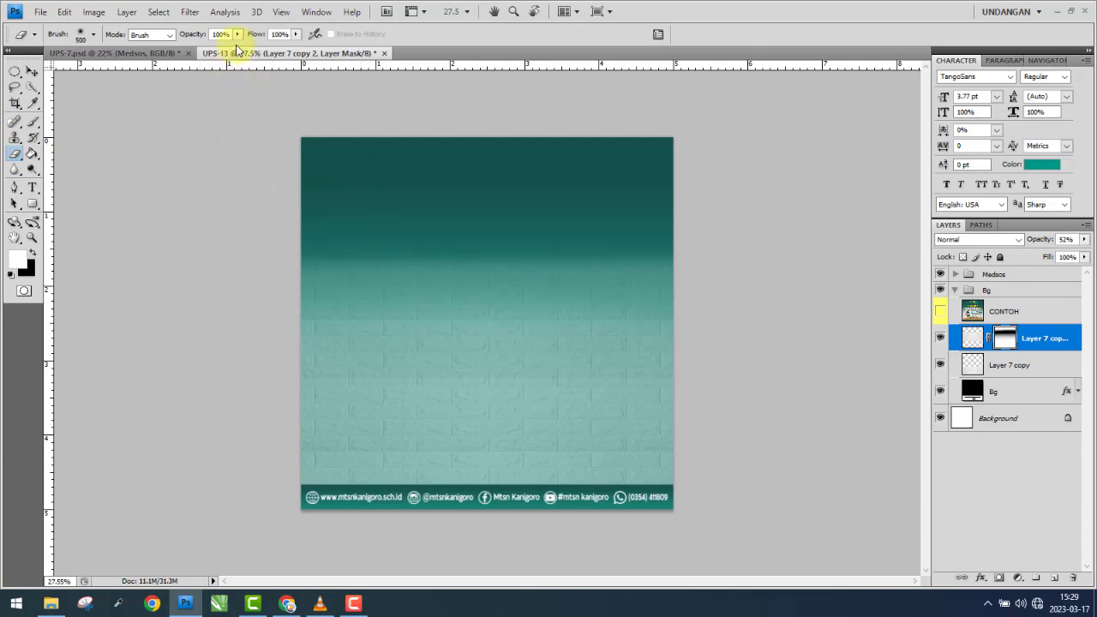
left_click_drag(239, 39, 211, 44)
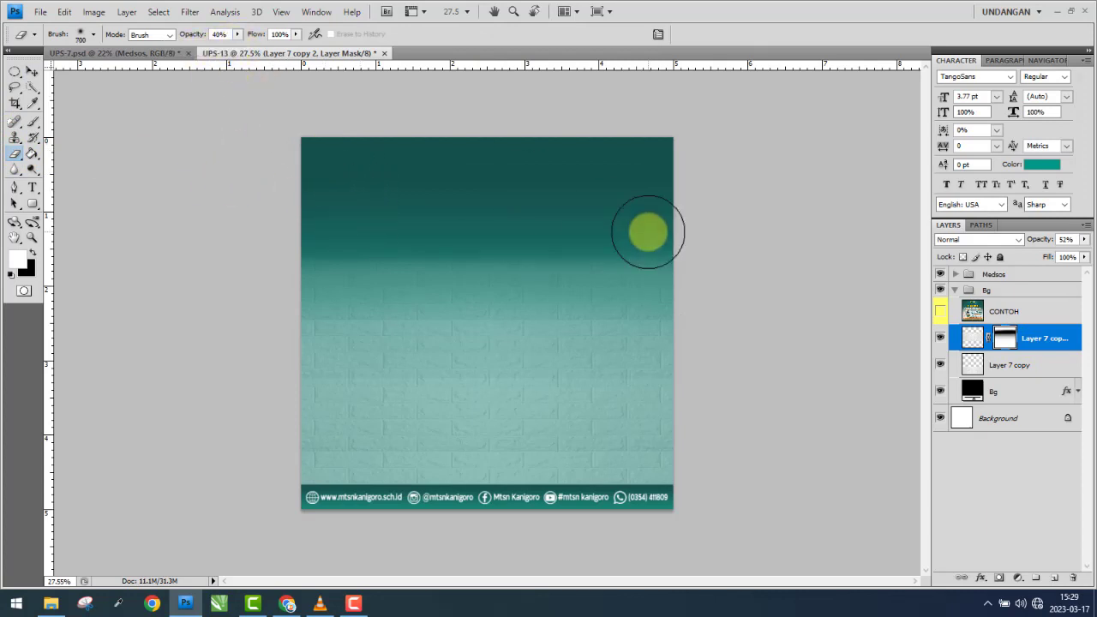
key("bracketright")
key("bracketright")
left_click_drag(360, 249, 682, 249)
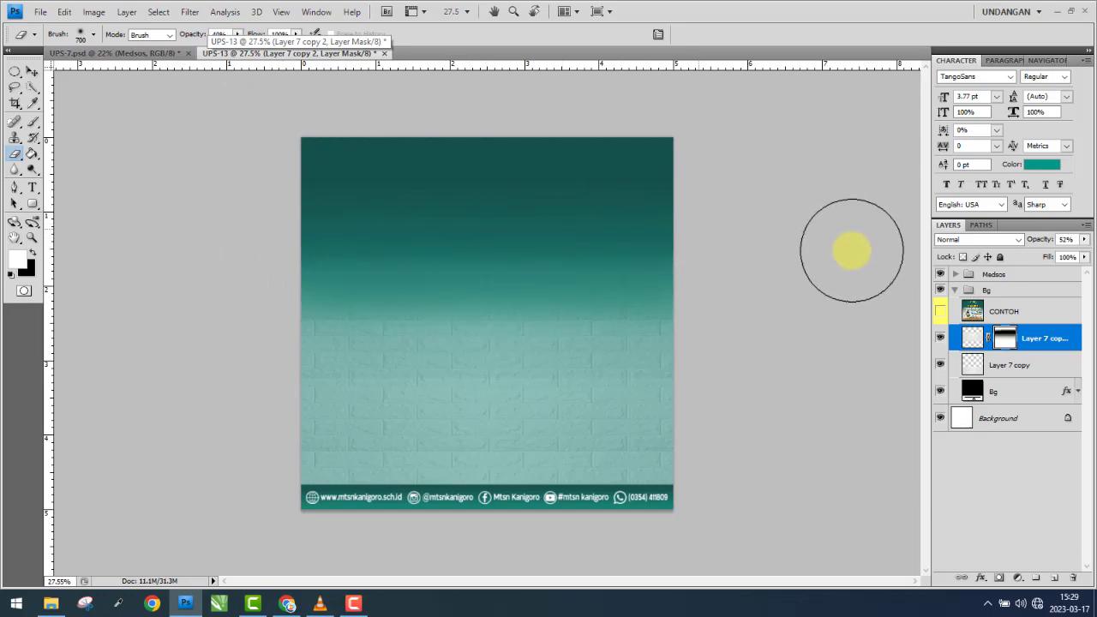
left_click(941, 312)
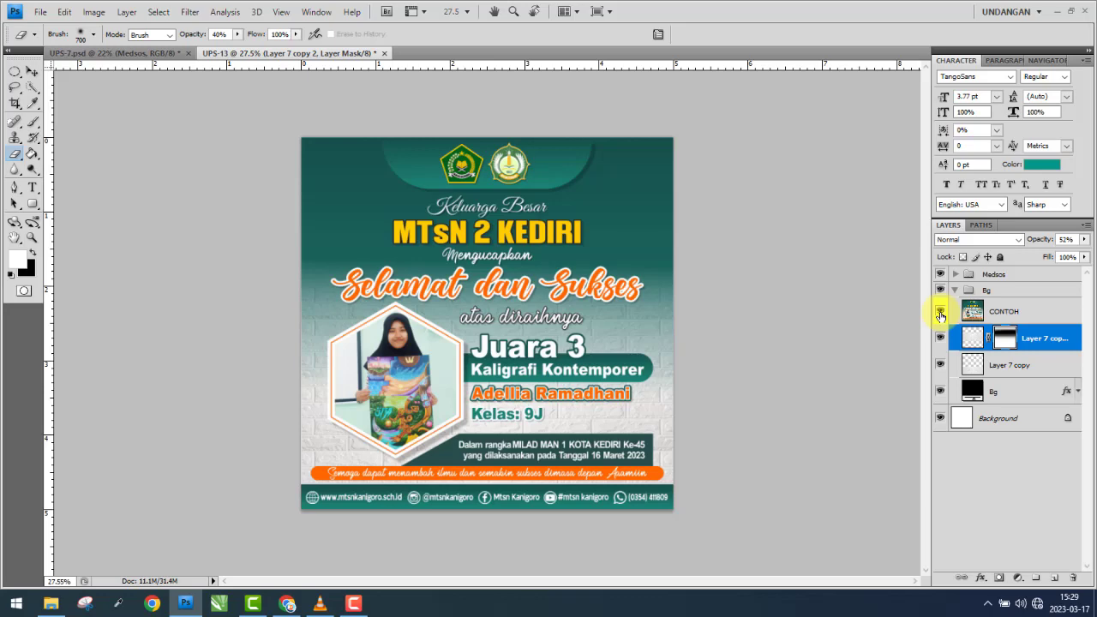
- Toggle CONTOH on and off to compare, leaving it hidden
left_click(940, 312)
left_click(941, 312)
left_click(940, 312)
left_click(941, 312)
left_click(941, 312)
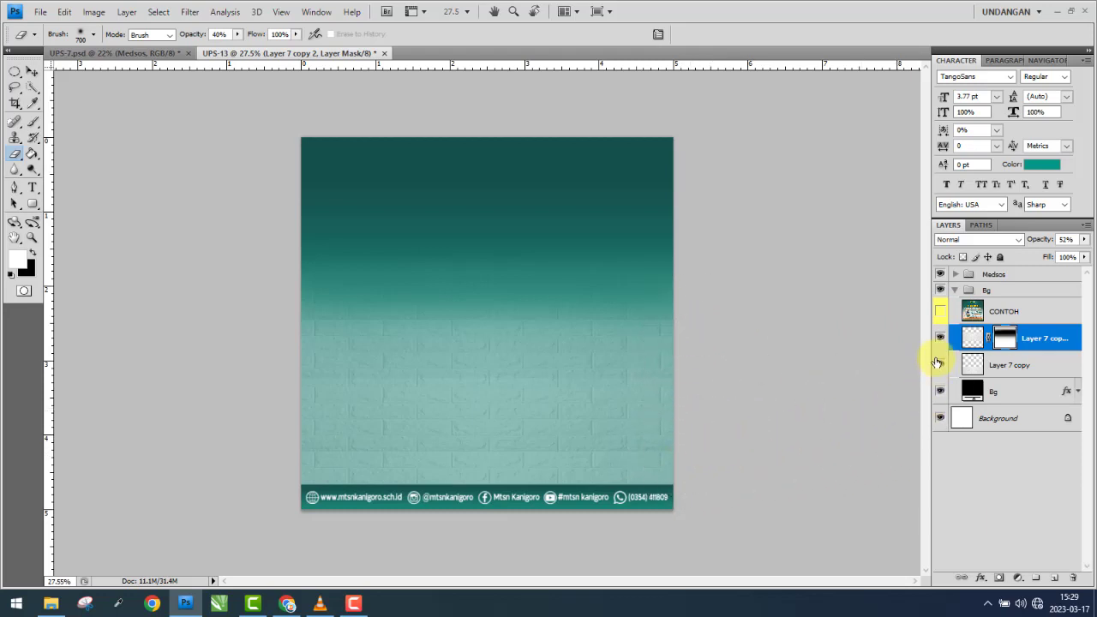
- Compare by toggling Bg and the Layer 7 copy 2 overlay, then select Layer 7 copy
left_click(940, 391)
left_click(940, 392)
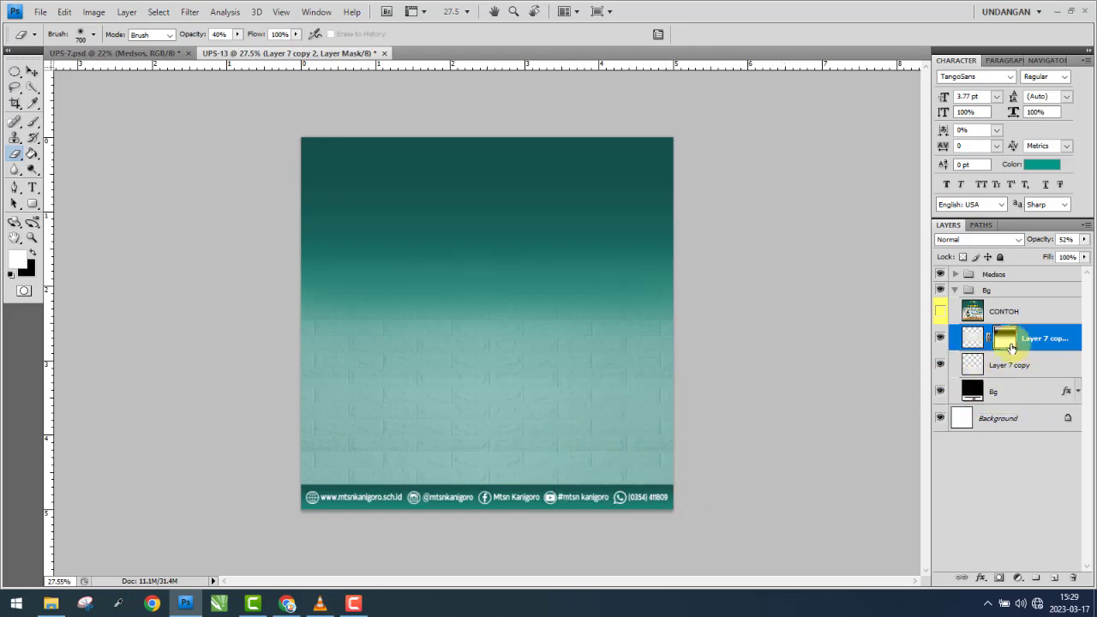
left_click(940, 338)
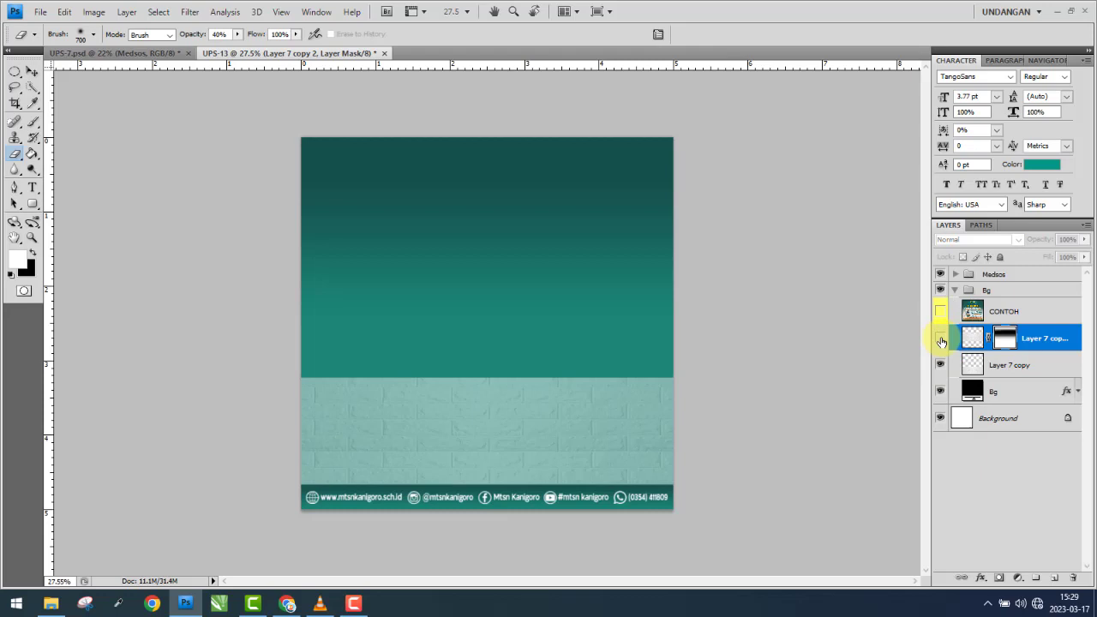
left_click(940, 339)
left_click(940, 338)
left_click(941, 339)
left_click(995, 367)
- Toggle the Bg background off and on, and return to the Move tool
left_click(975, 392)
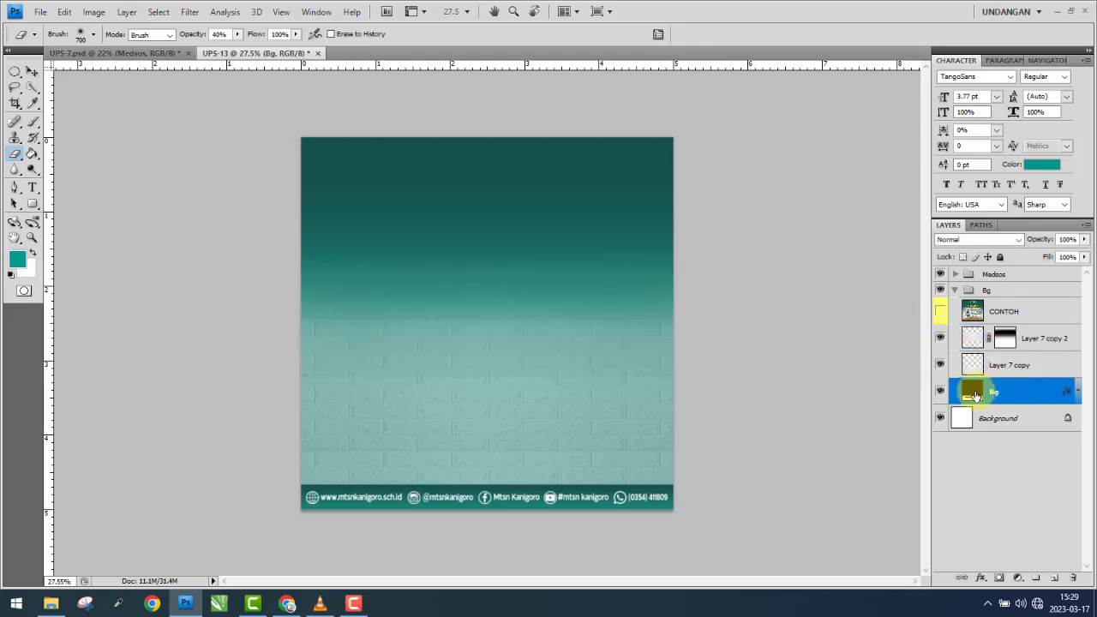
left_click(940, 393)
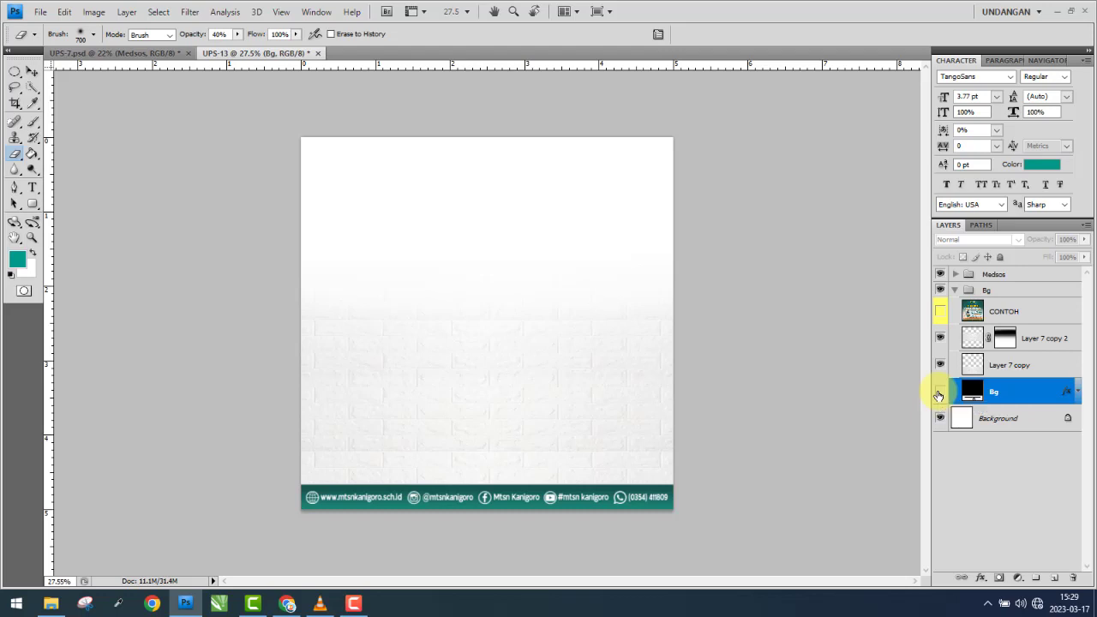
left_click(940, 393)
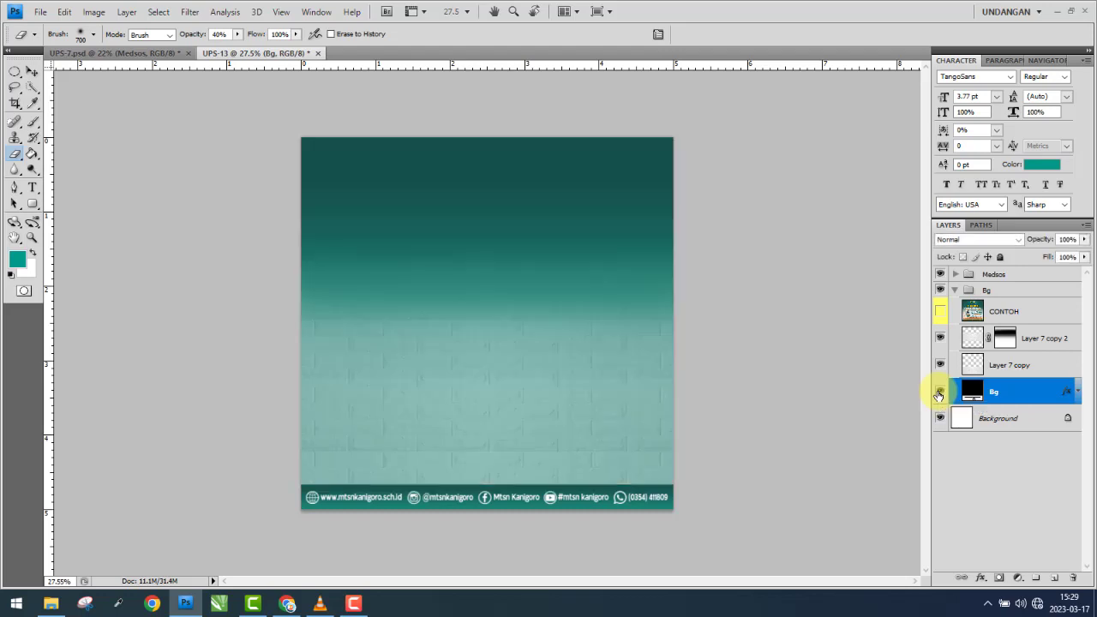
left_click(32, 72)
- Check the Medsos footer group's contents and hide it
left_click(1010, 363)
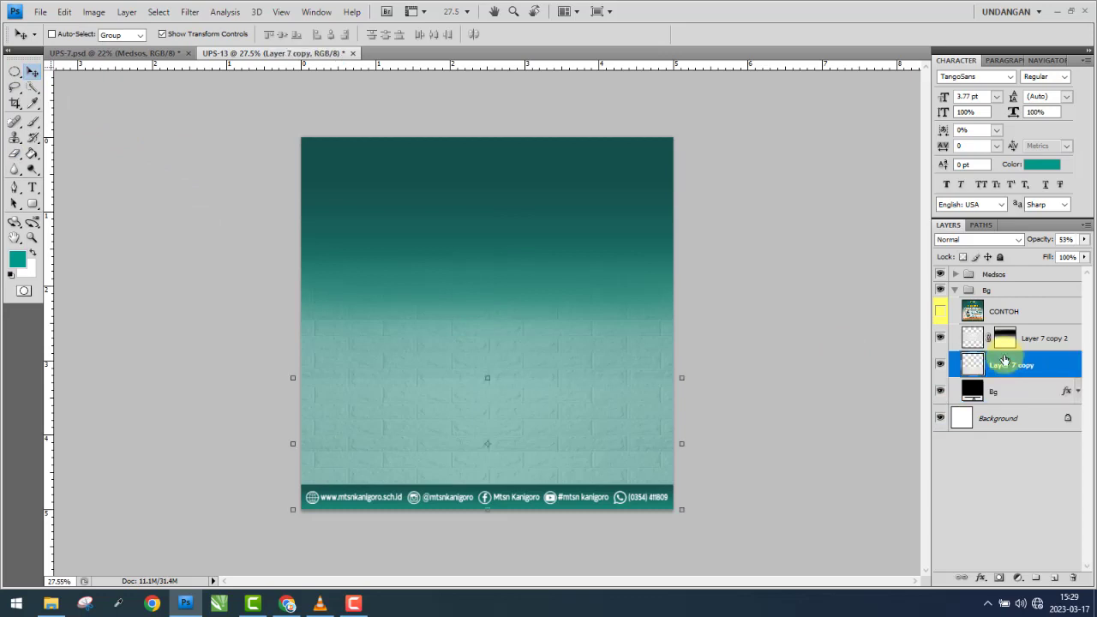
left_click(939, 275)
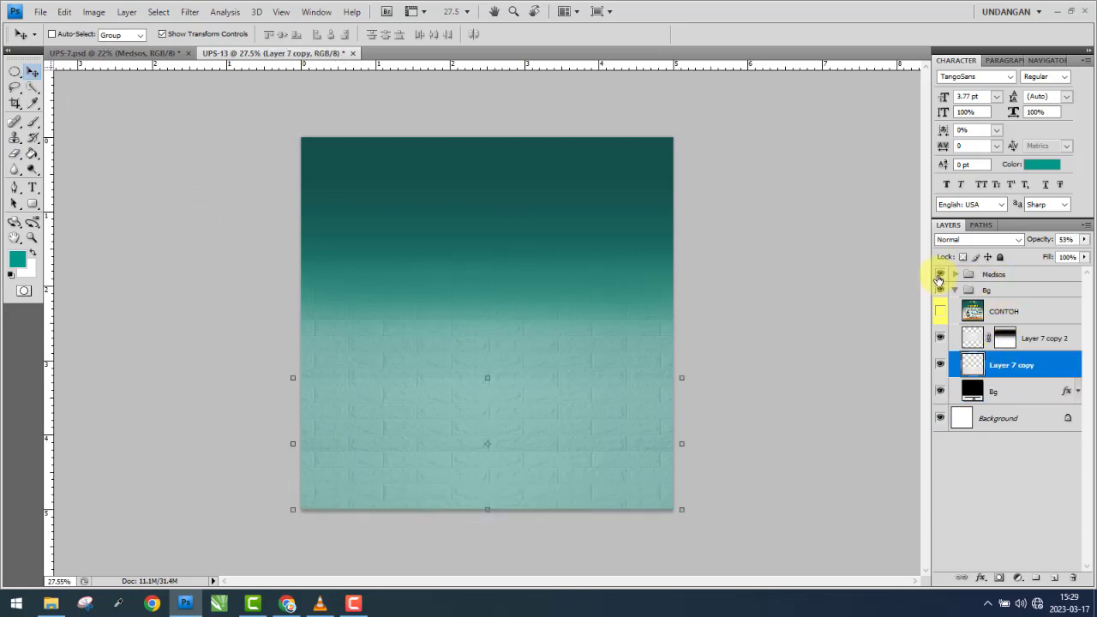
left_click(940, 275)
left_click(956, 275)
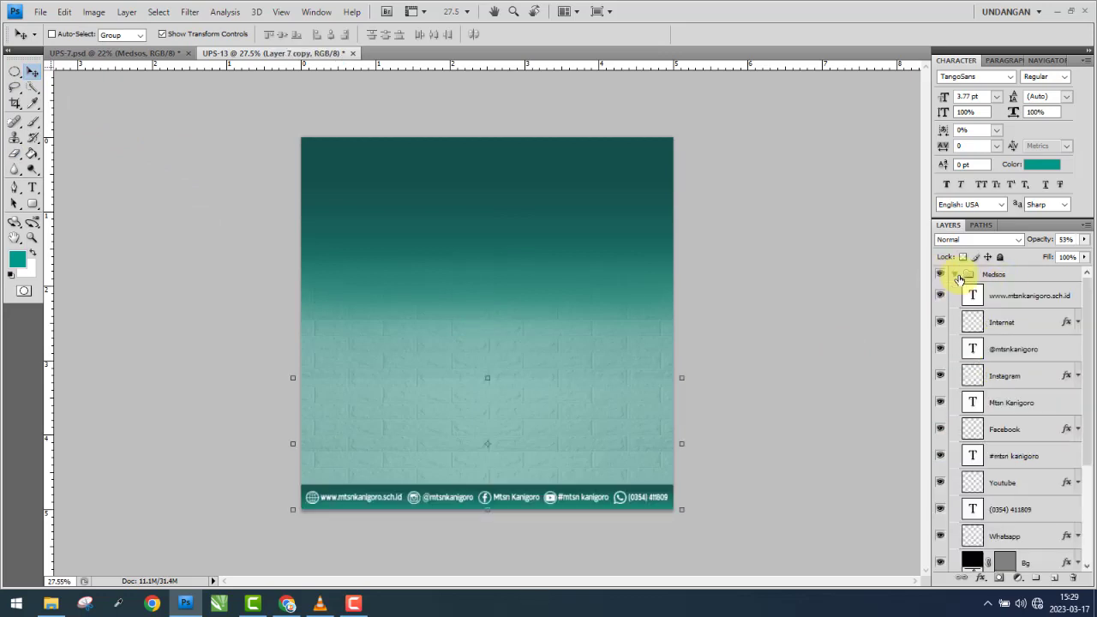
left_click(956, 275)
left_click(940, 275)
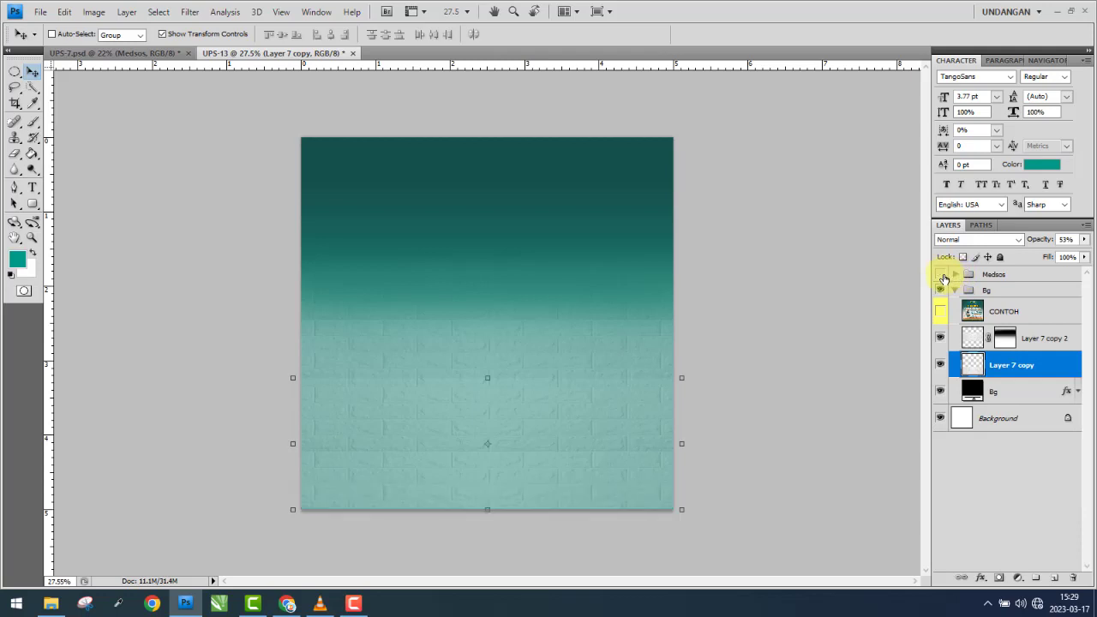
scroll(318, 399, "down", 2)
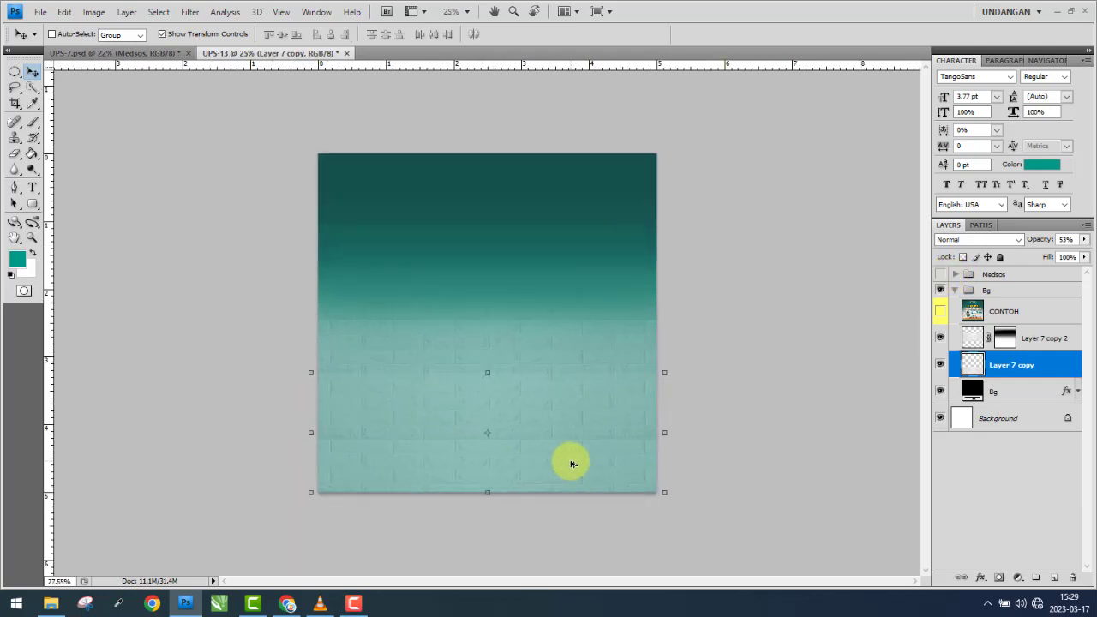
scroll(571, 457, "up", 2)
- Move the Bg layer up the stack and toggle the brick and gradient layers to compare
mouse_move(994, 392)
left_mouse_down()
mouse_move(1014, 364)
mouse_move(1011, 395)
left_mouse_up()
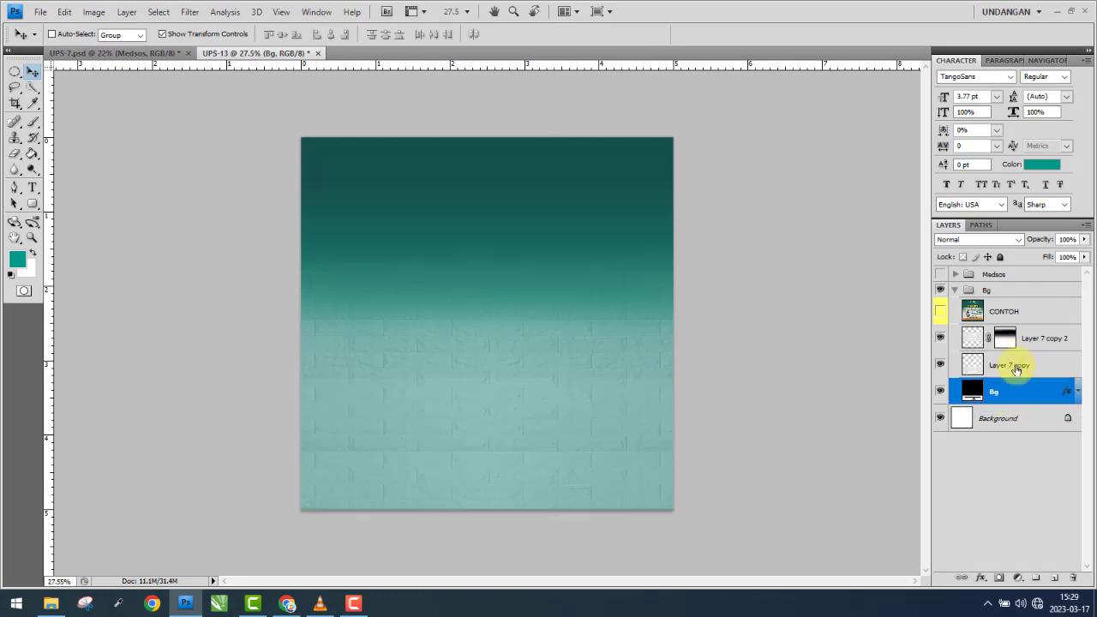
left_click(999, 365)
left_click(945, 366)
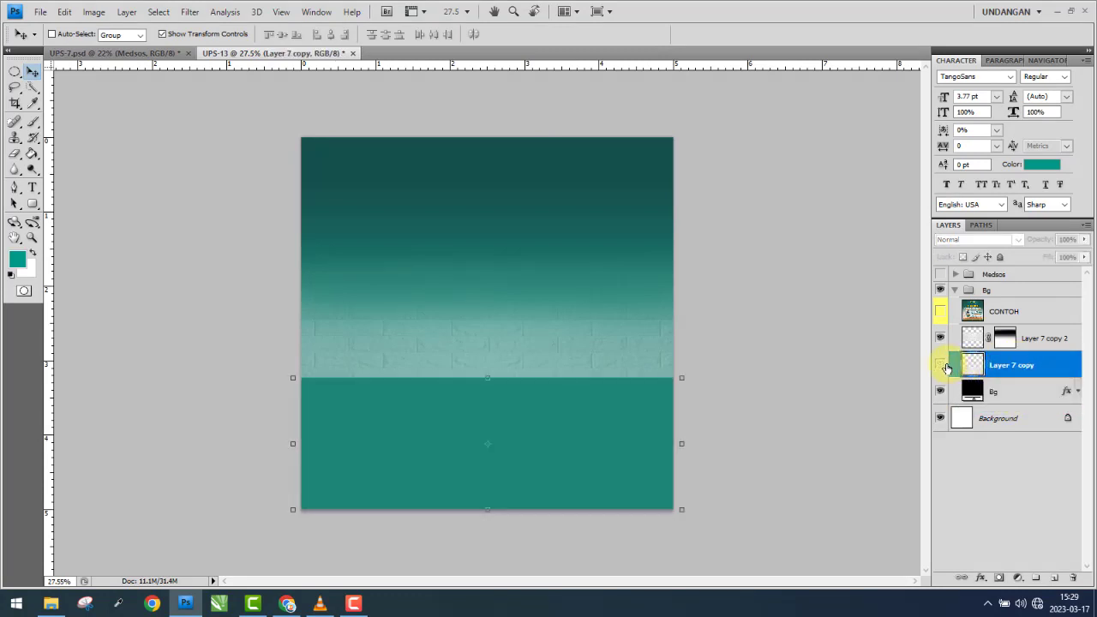
left_click(943, 339)
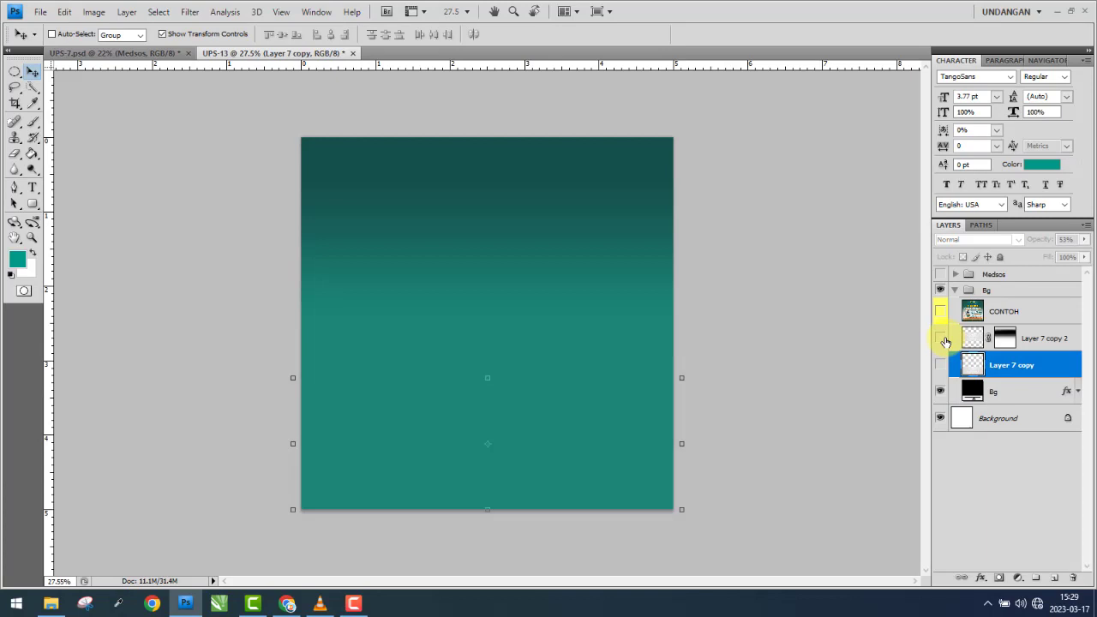
left_click(994, 391)
left_click(941, 391)
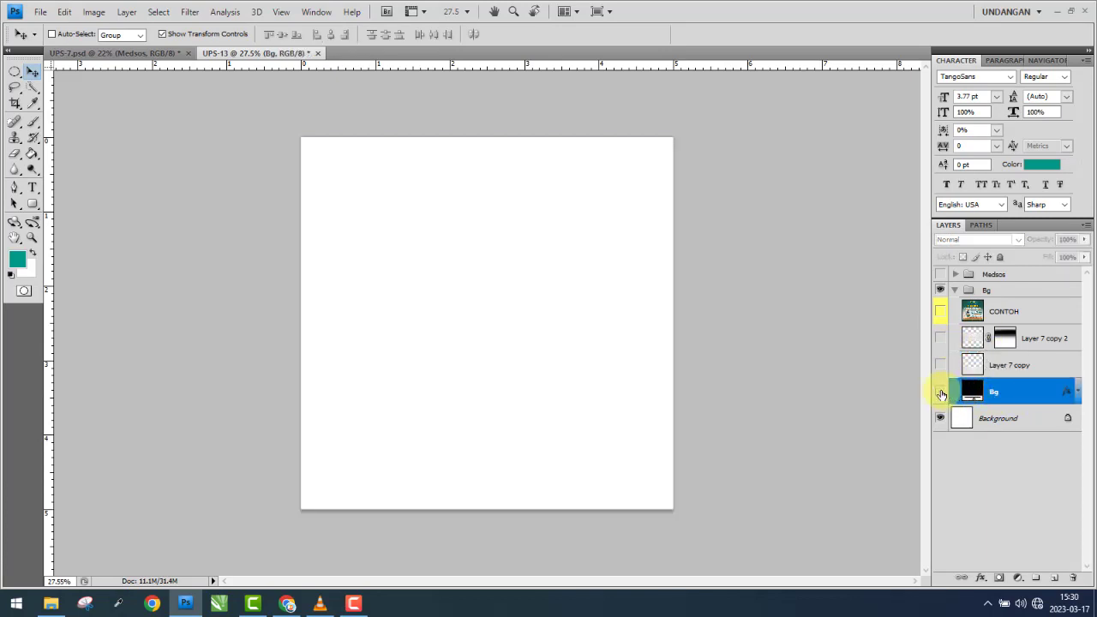
left_click(941, 392)
left_click(1010, 365)
left_click(942, 366)
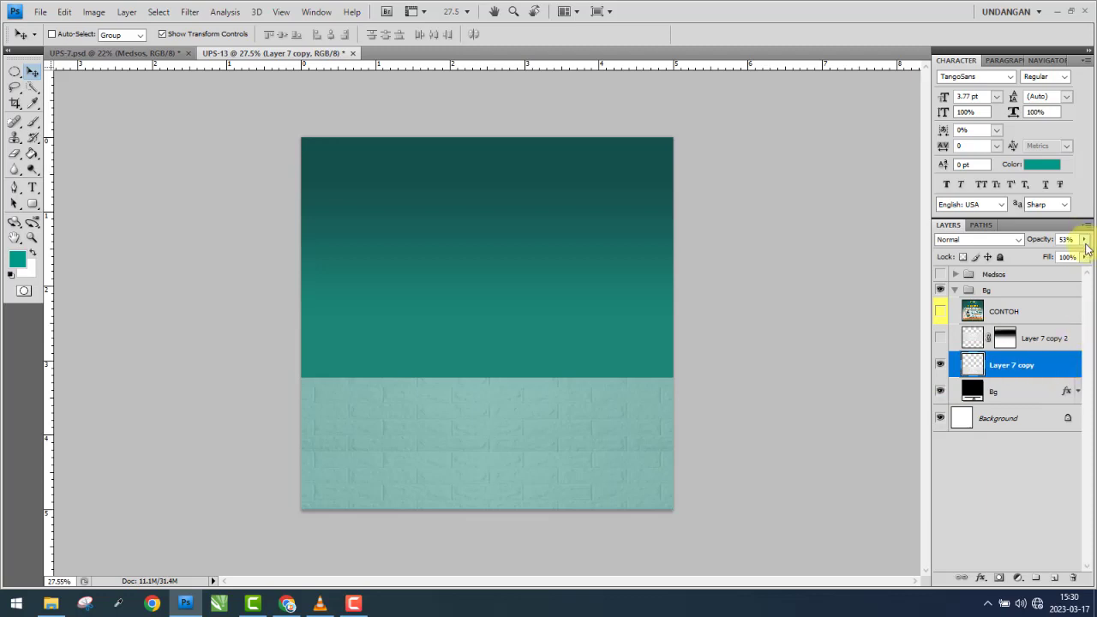
- Set Layer 7 copy opacity to 100% and Layer 7 copy 2 to about 75%
left_click(1084, 240)
left_click_drag(1085, 256, 1088, 257)
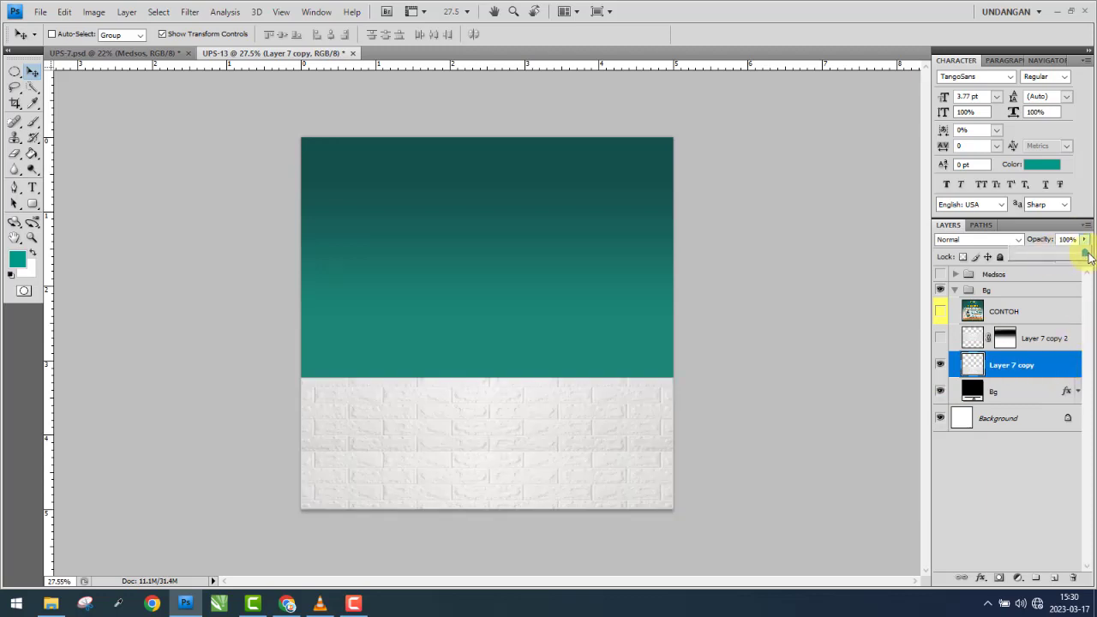
left_click(1033, 338)
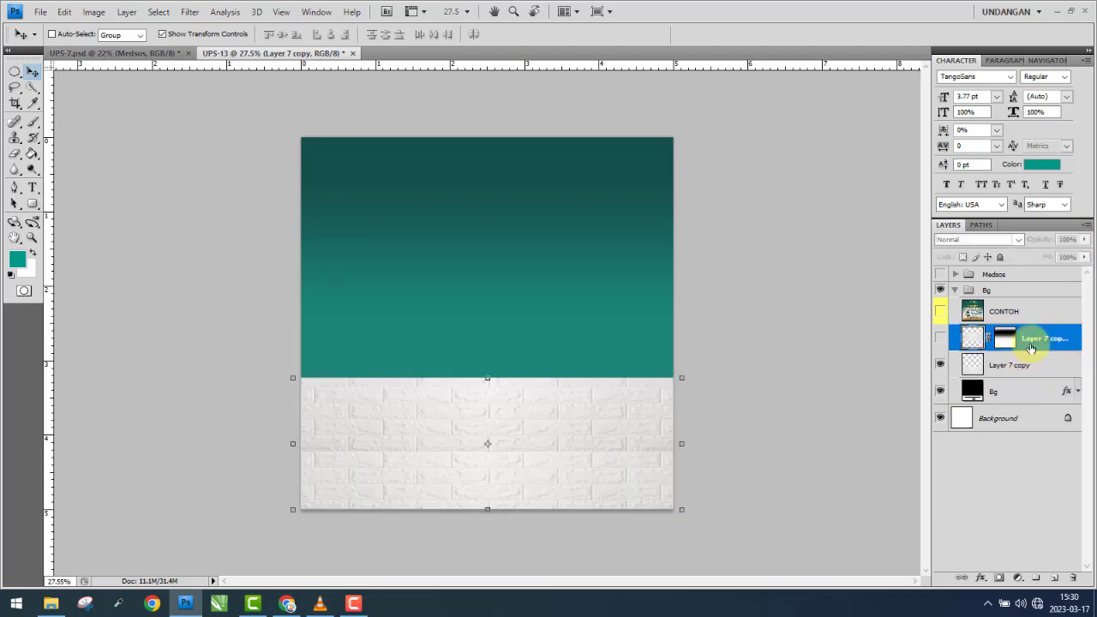
left_click(941, 338)
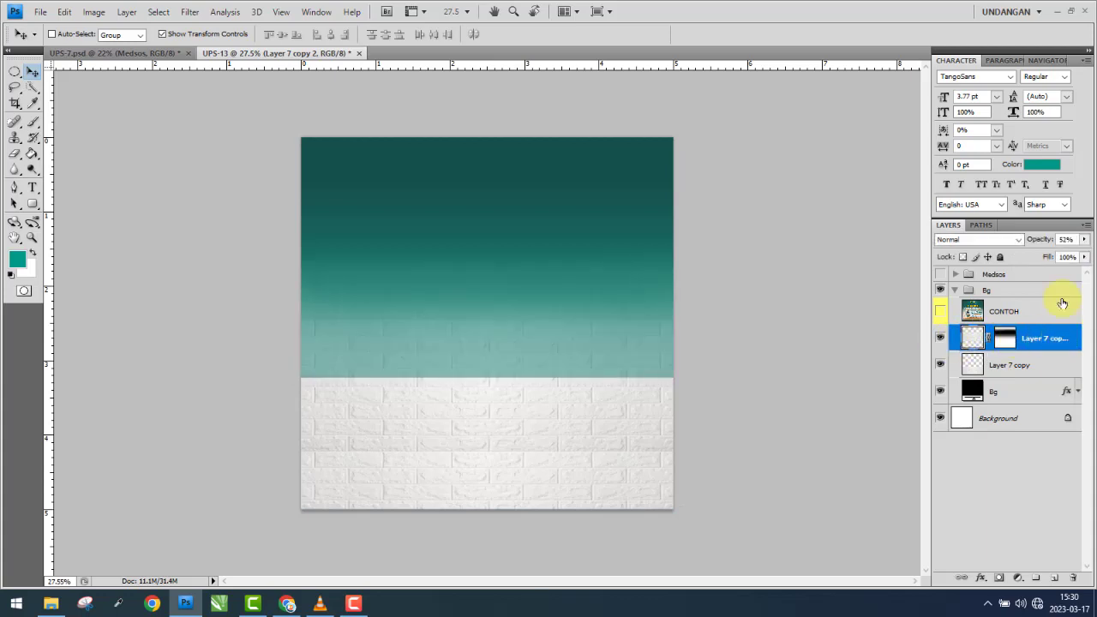
left_click(1085, 241)
left_click_drag(1060, 257, 1069, 257)
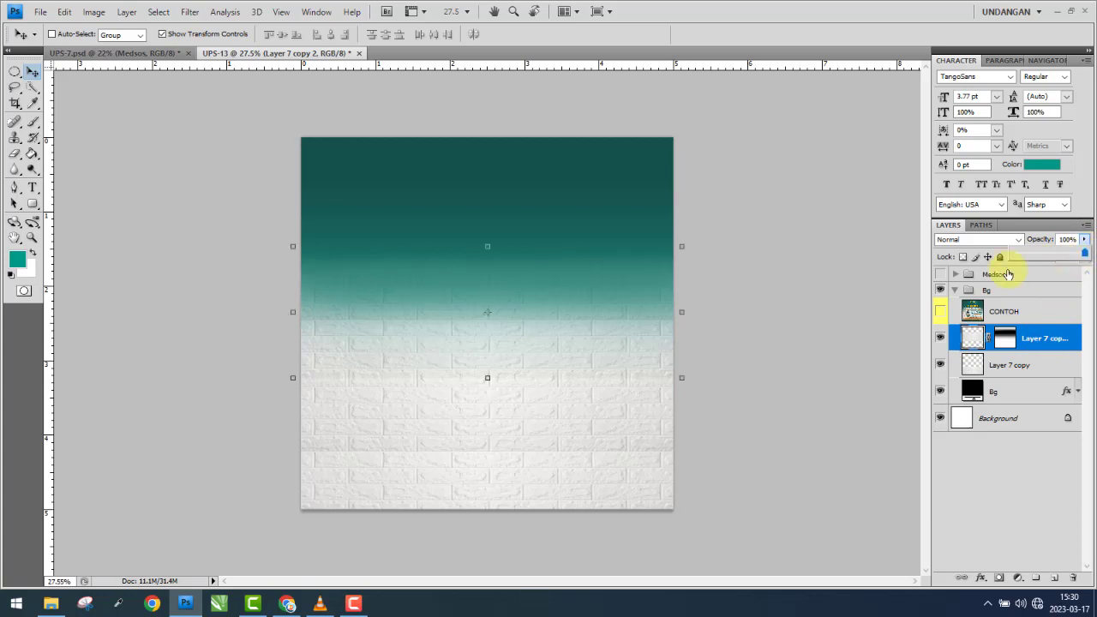
- Check the result against CONTOH, hide it again, and select Layer 7 copy
left_click(960, 311)
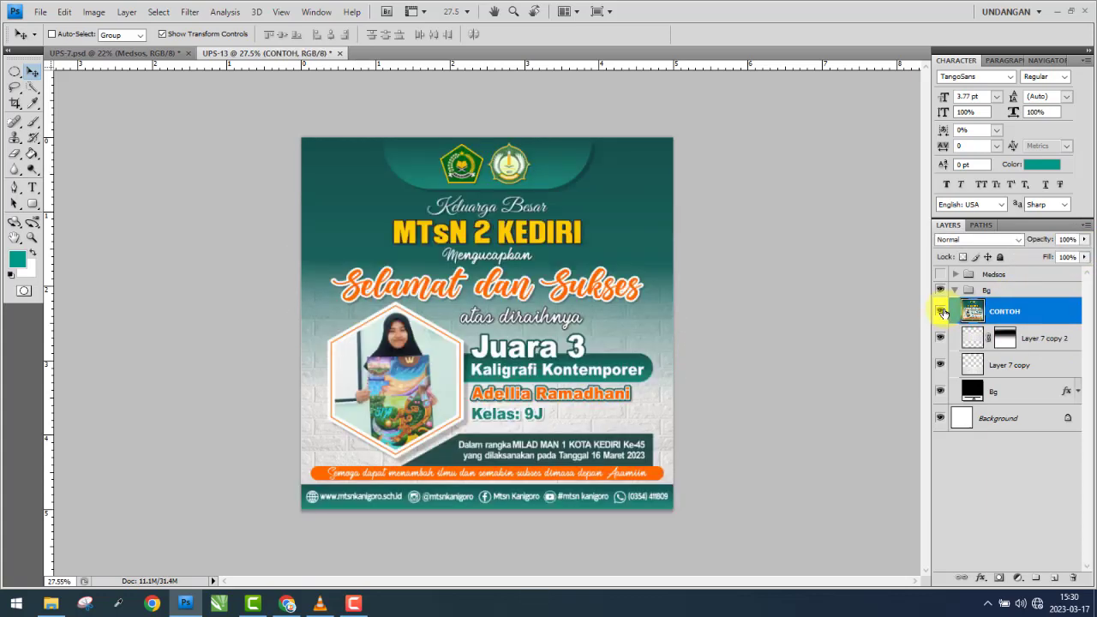
left_click(941, 312)
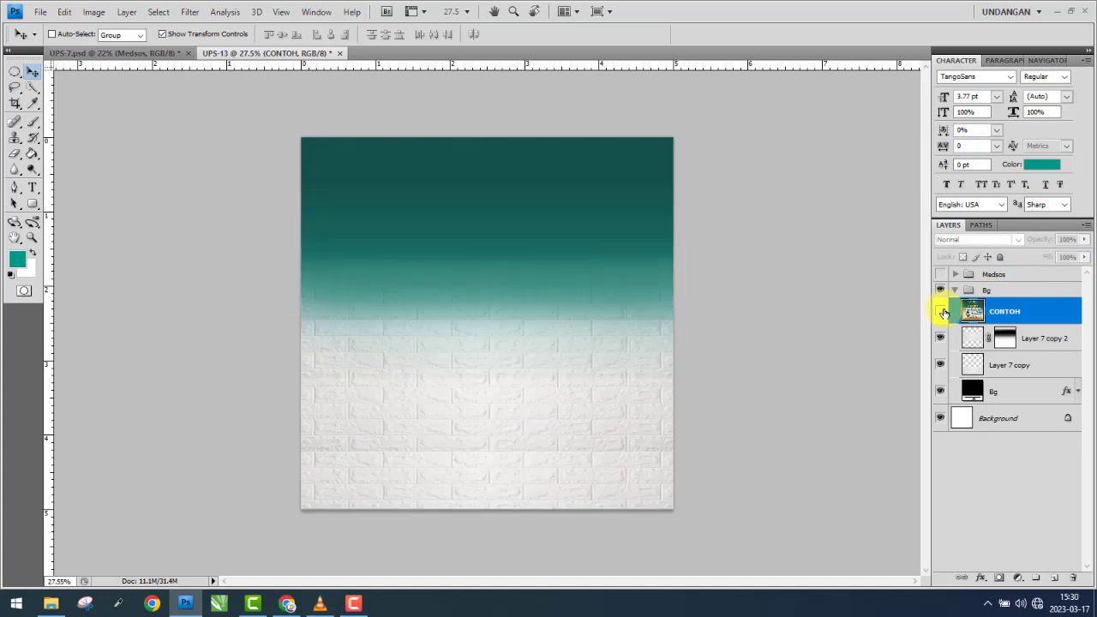
left_click(1043, 346)
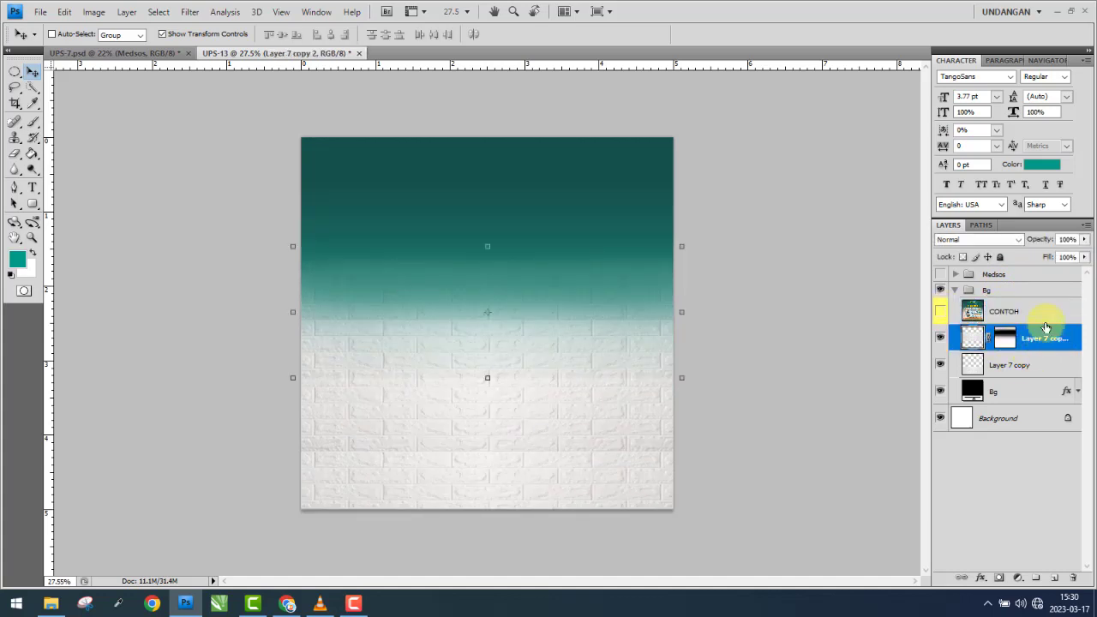
left_click(1029, 366)
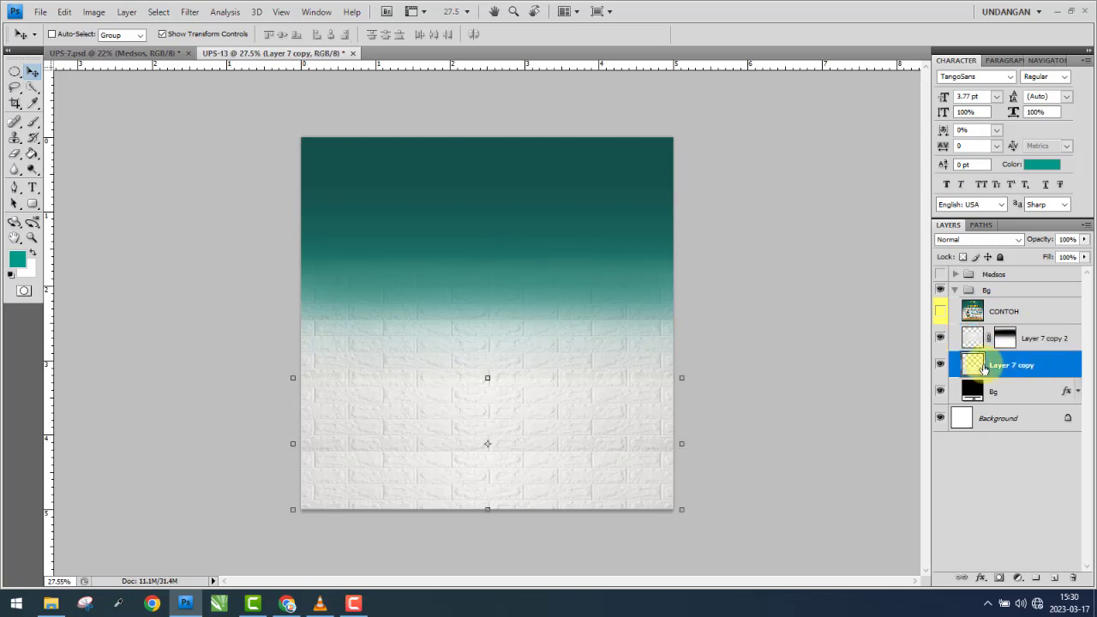
- Add a layer mask to Layer 7 copy and softly erase the bricks across the middle and lower bands
left_click(999, 578)
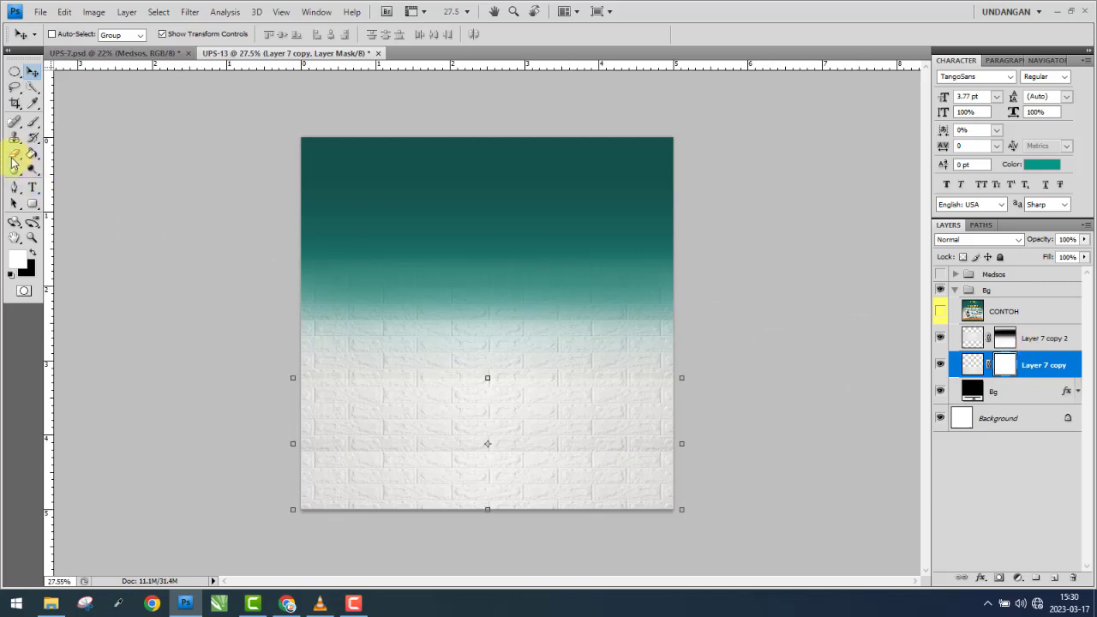
left_click(13, 157)
left_click_drag(661, 331, 307, 320)
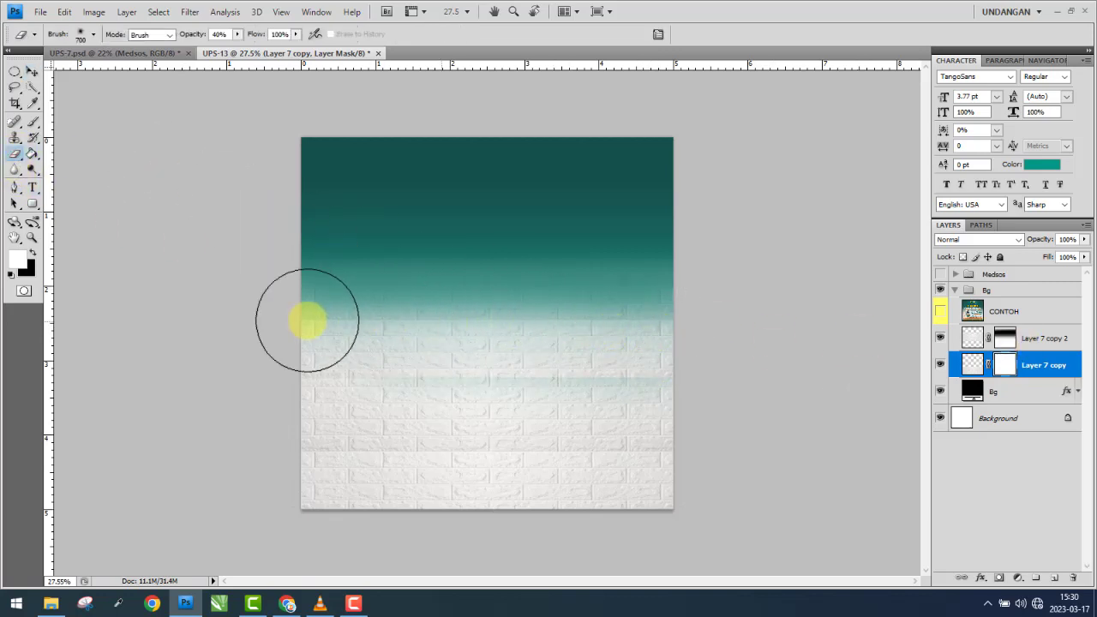
mouse_move(299, 360)
left_mouse_down()
mouse_move(666, 348)
mouse_move(317, 326)
left_mouse_up()
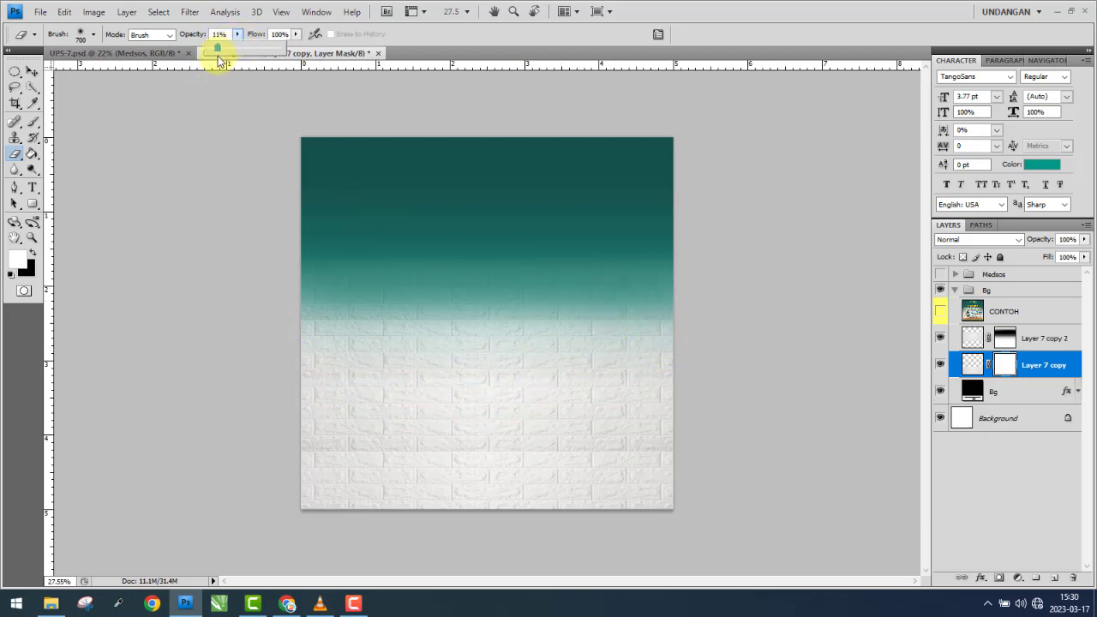
left_click_drag(661, 385, 214, 372)
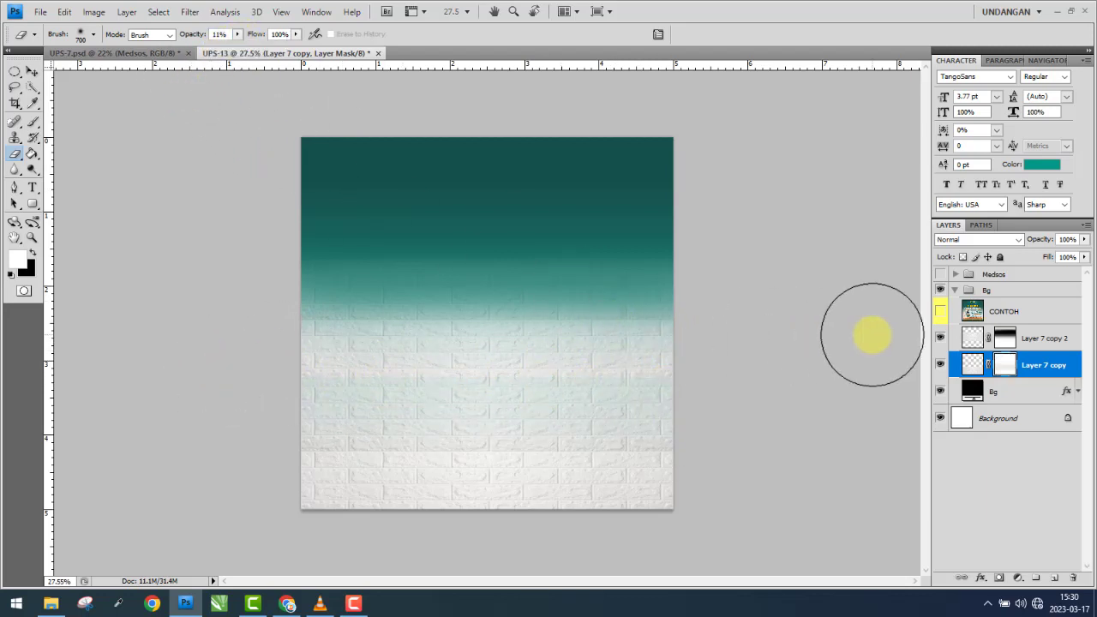
- Try a faint stroke on Layer 7 copy 2's mask, undo it, and drop eraser opacity to 5%
left_click(1004, 339)
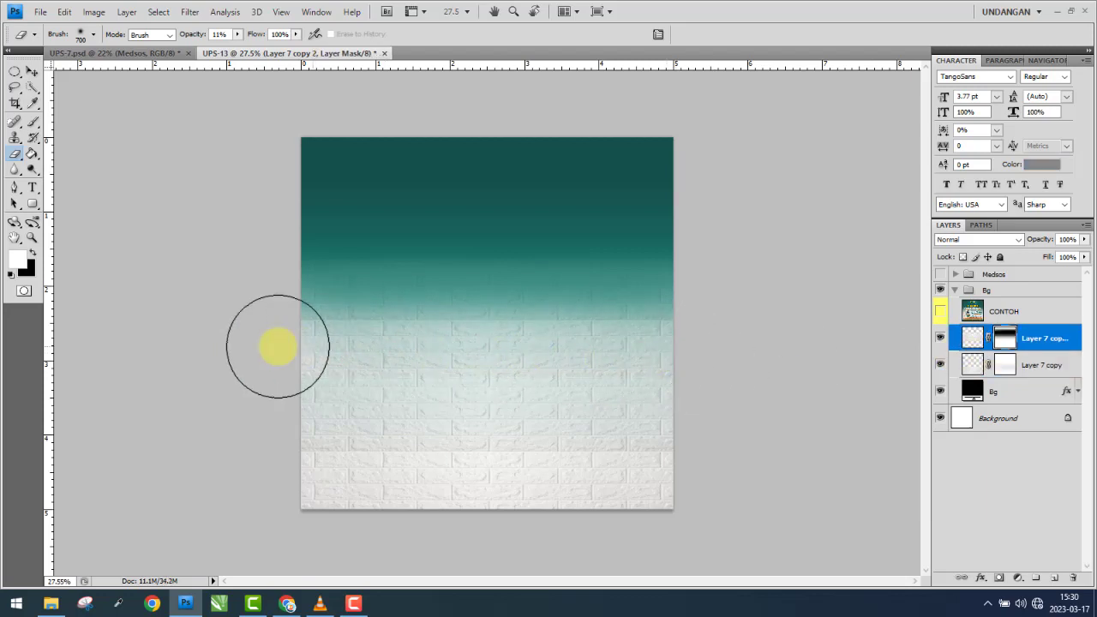
left_click_drag(240, 340, 728, 349)
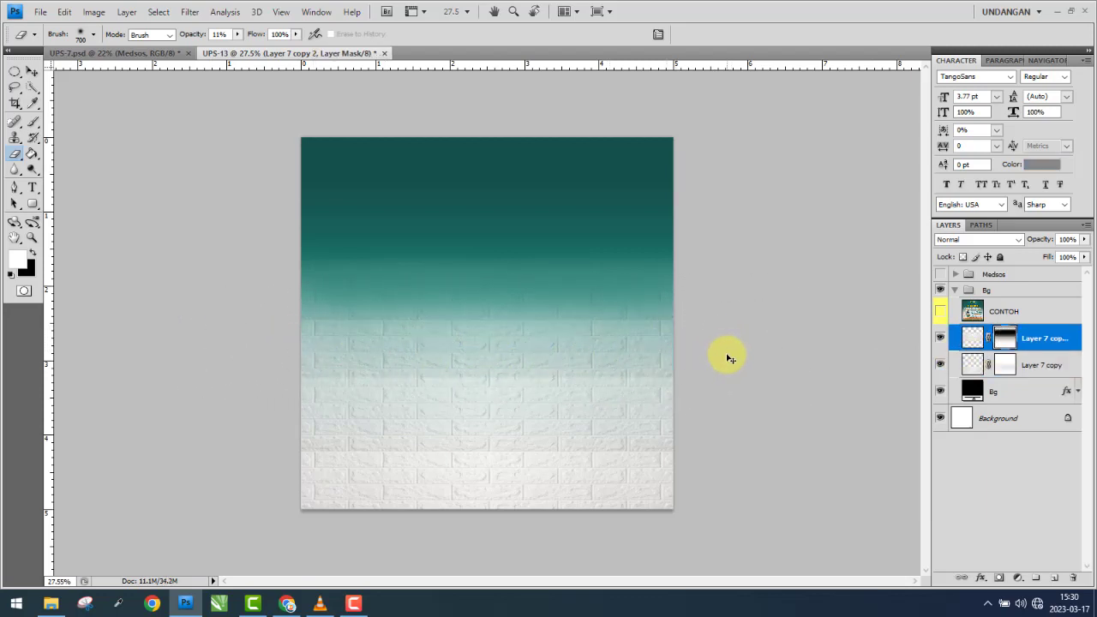
key("ctrl+z")
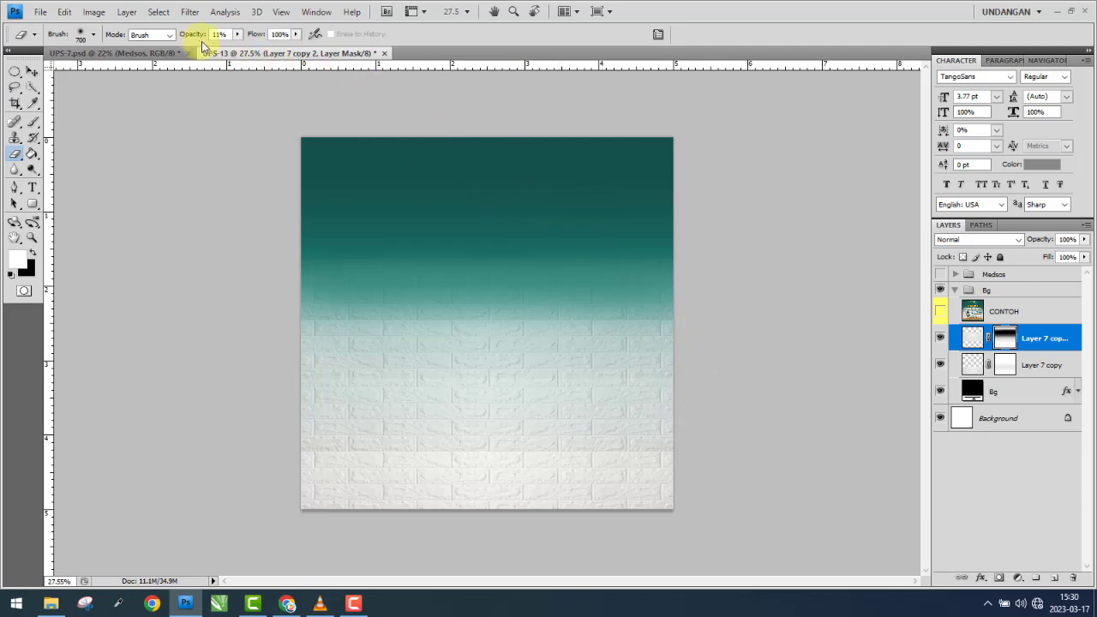
left_click_drag(236, 53, 234, 48)
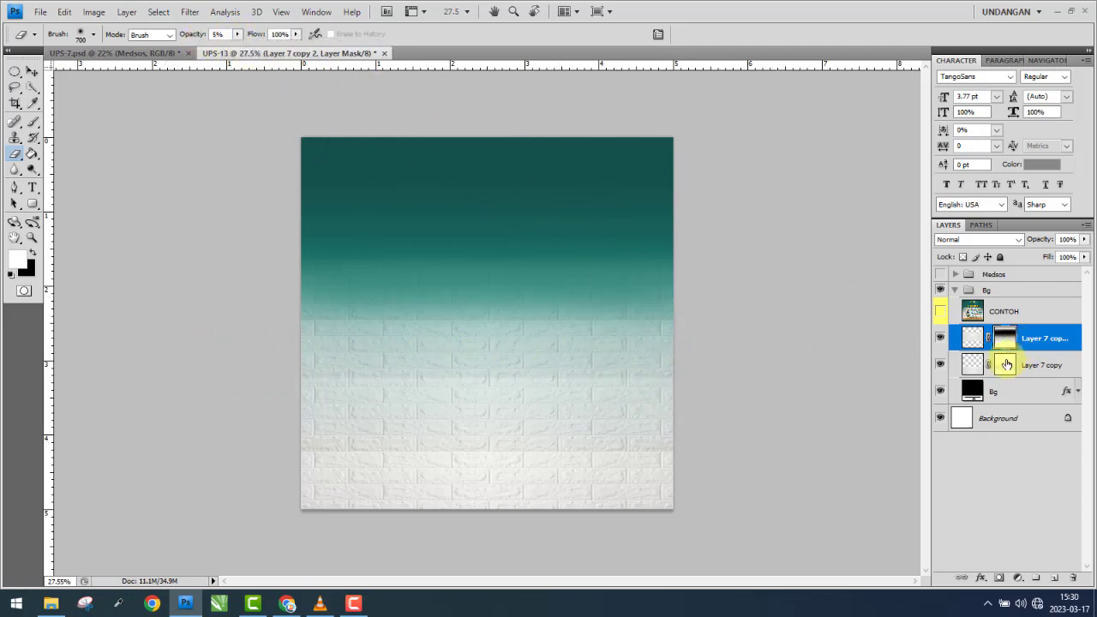
left_click(1001, 364)
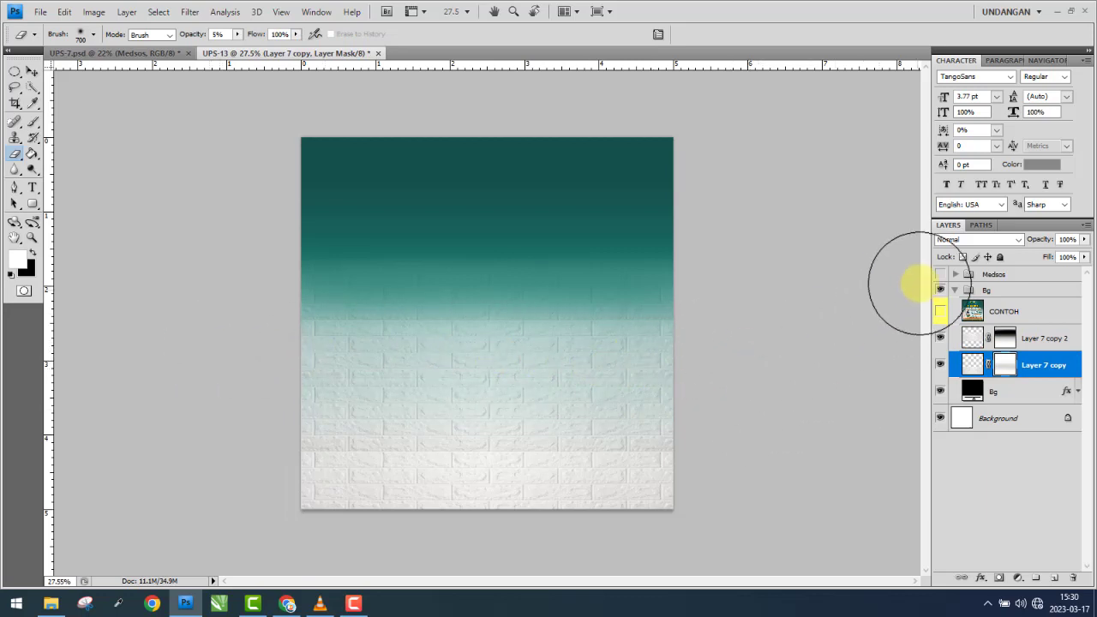
- Toggle CONTOH to compare the fade, leaving the reference hidden
left_click(942, 312)
left_click(941, 313)
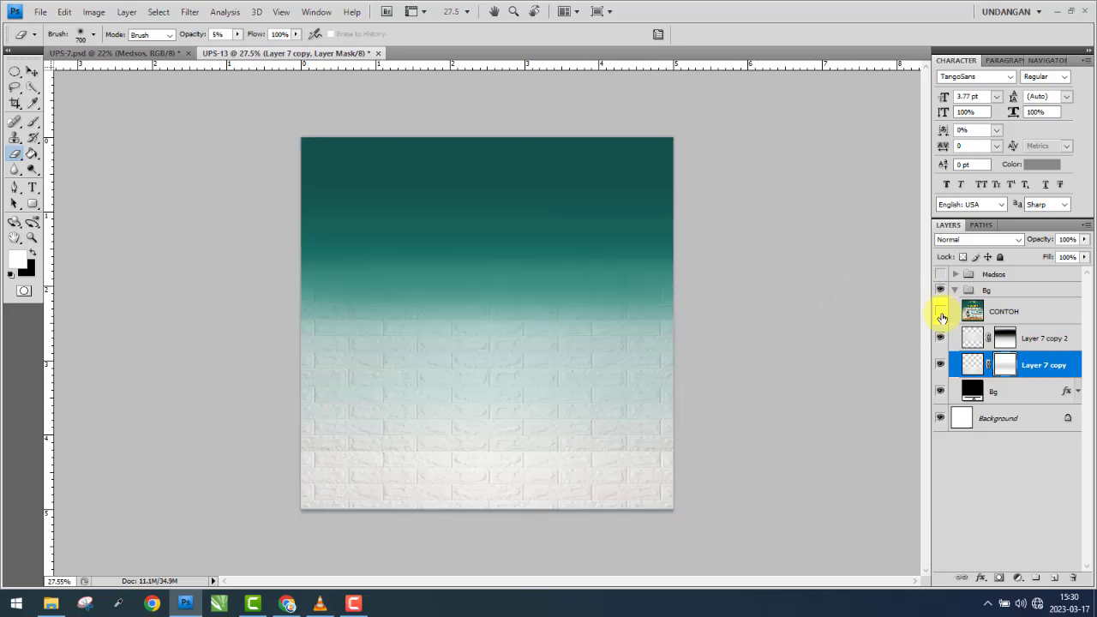
left_click(941, 312)
left_click(941, 314)
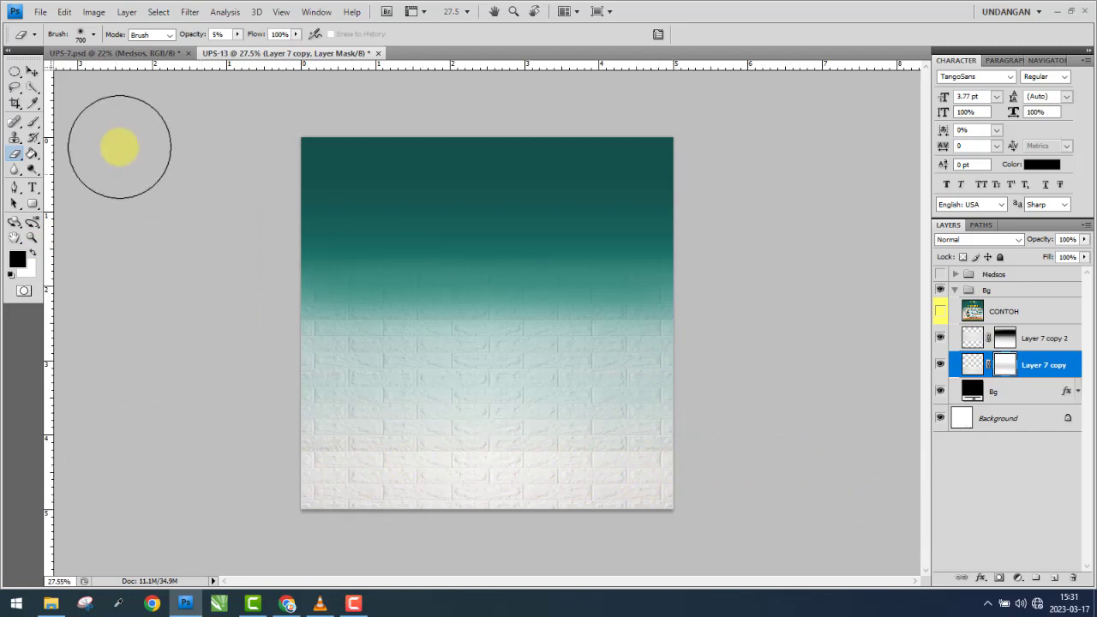
left_click(32, 72)
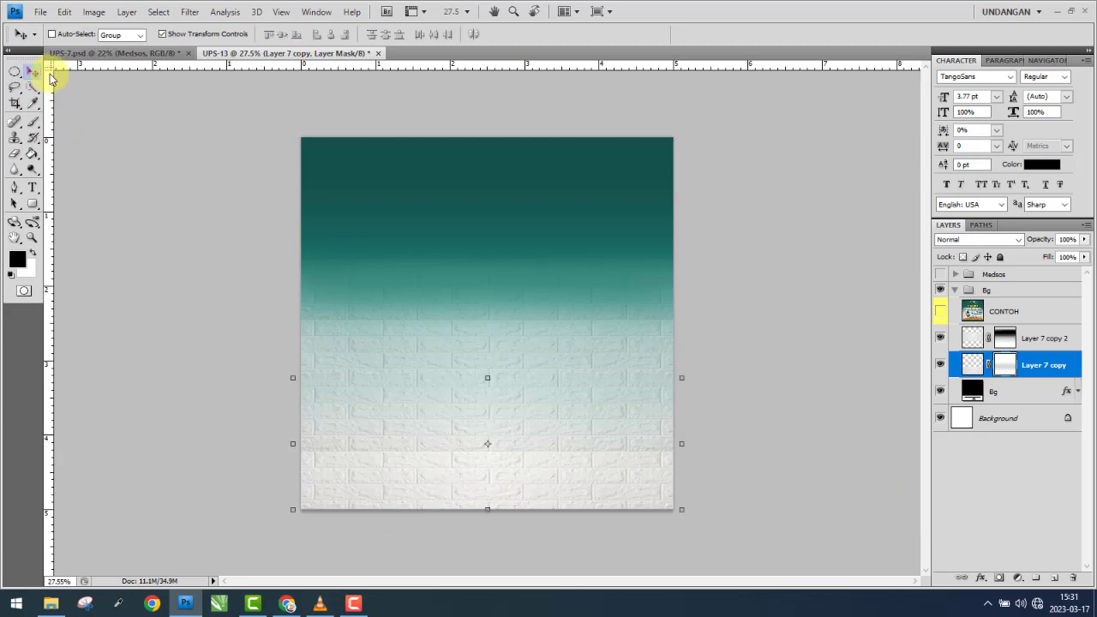
- Move CONTOH above the Bg group, collapse and hide Bg, and show CONTOH zoomed in
left_click(941, 312)
left_click(941, 312)
left_click_drag(1041, 311, 984, 310)
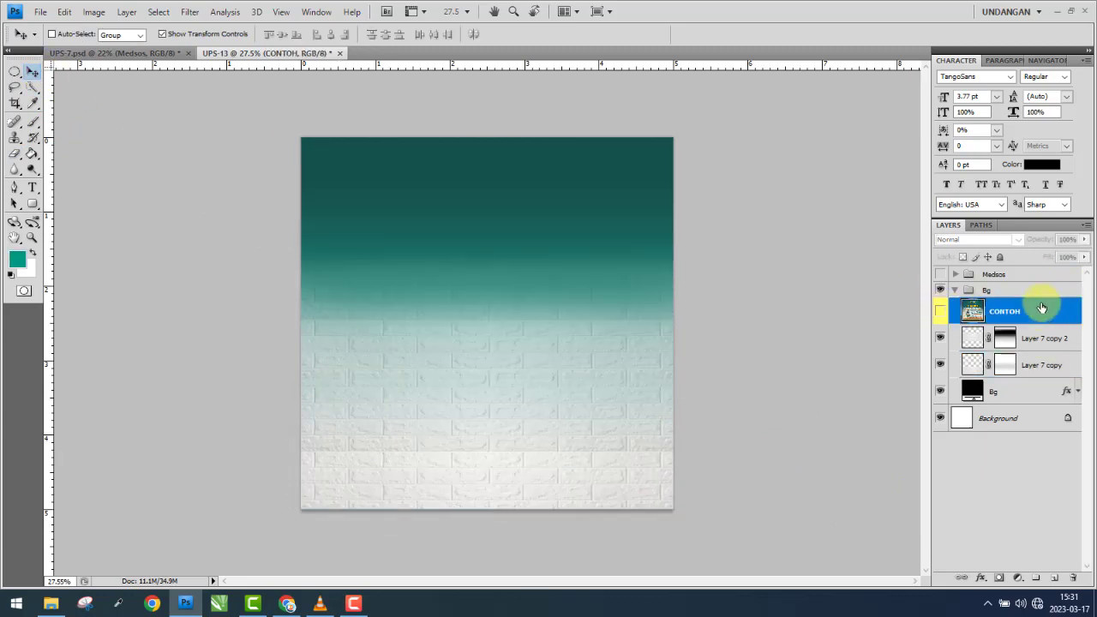
left_click(956, 318)
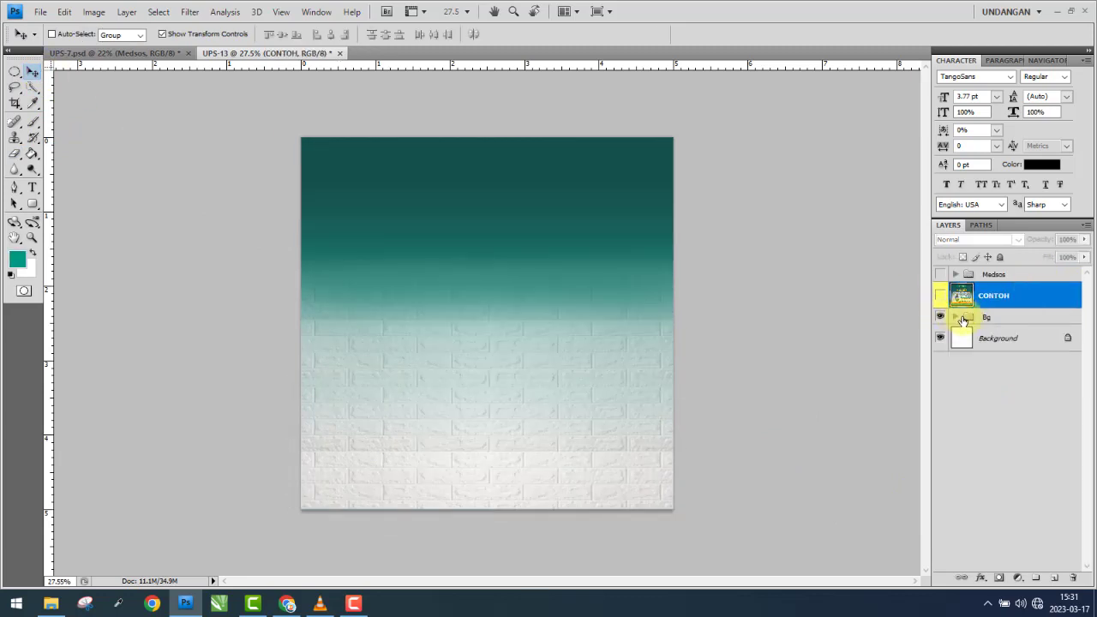
left_click(941, 317)
left_click(941, 297)
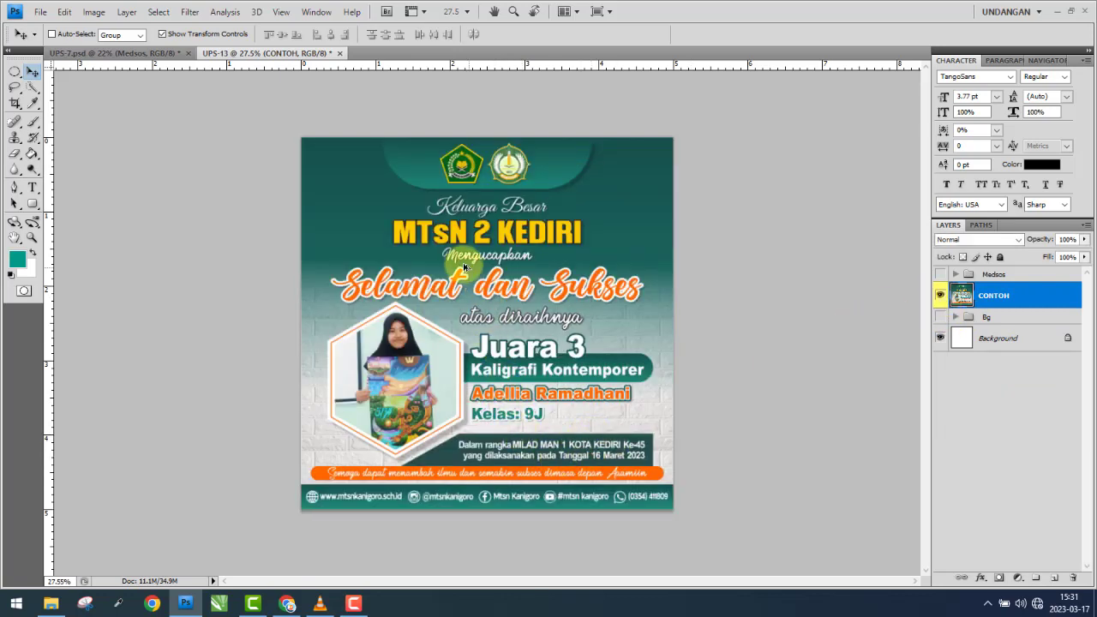
key("ctrl+plus")
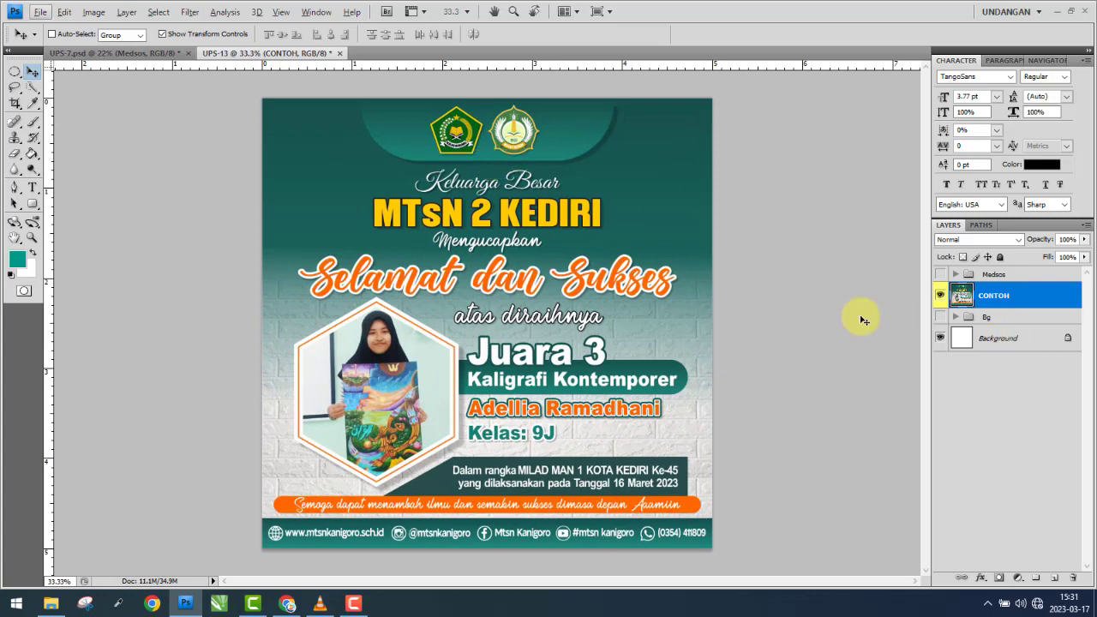
- Check the UPS-13 image in the project folder window, then return to the poster
left_click(353, 604)
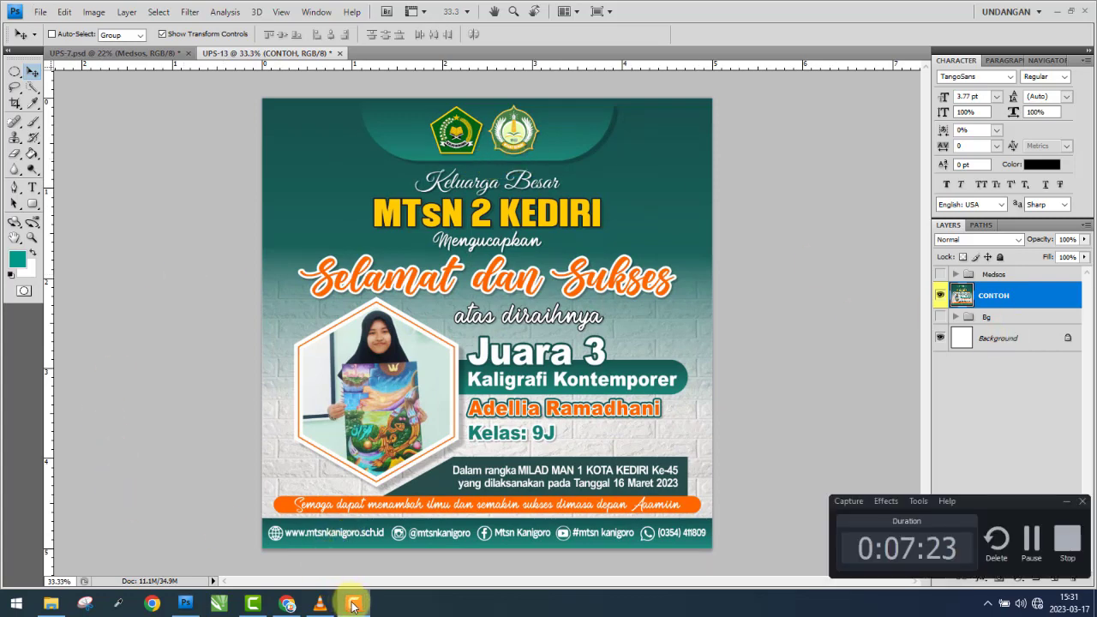
left_click(353, 604)
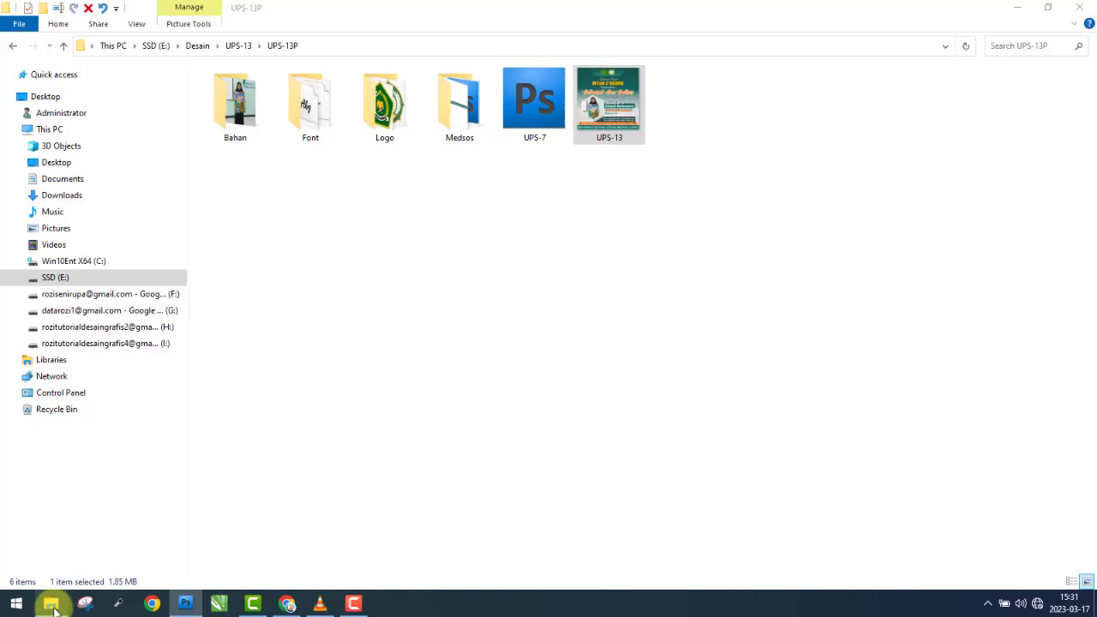
left_click(51, 604)
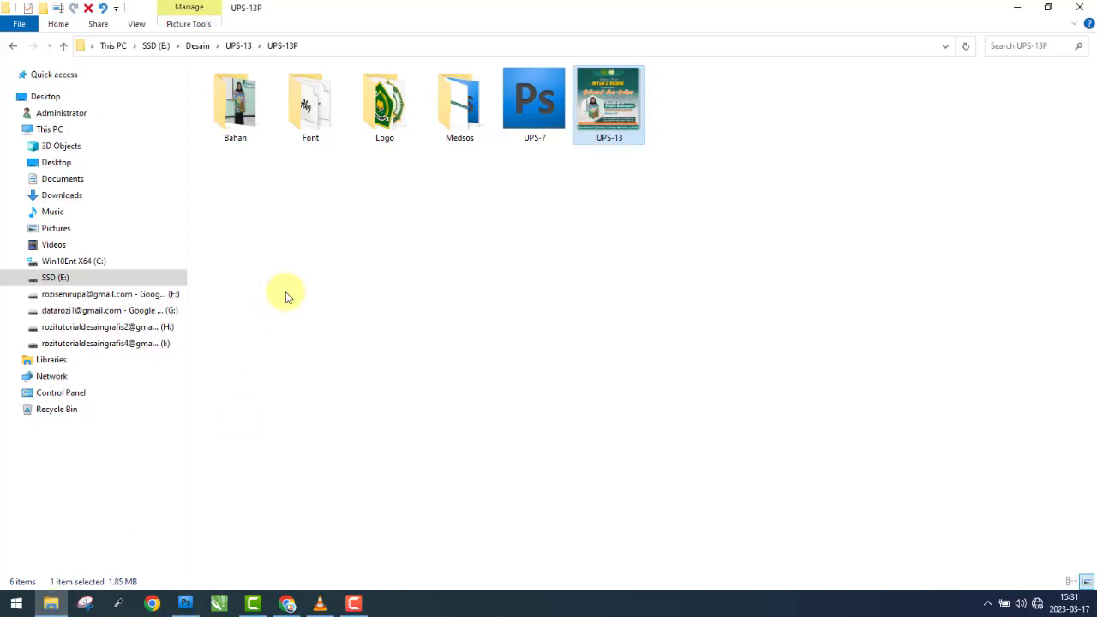
left_click(1016, 6)
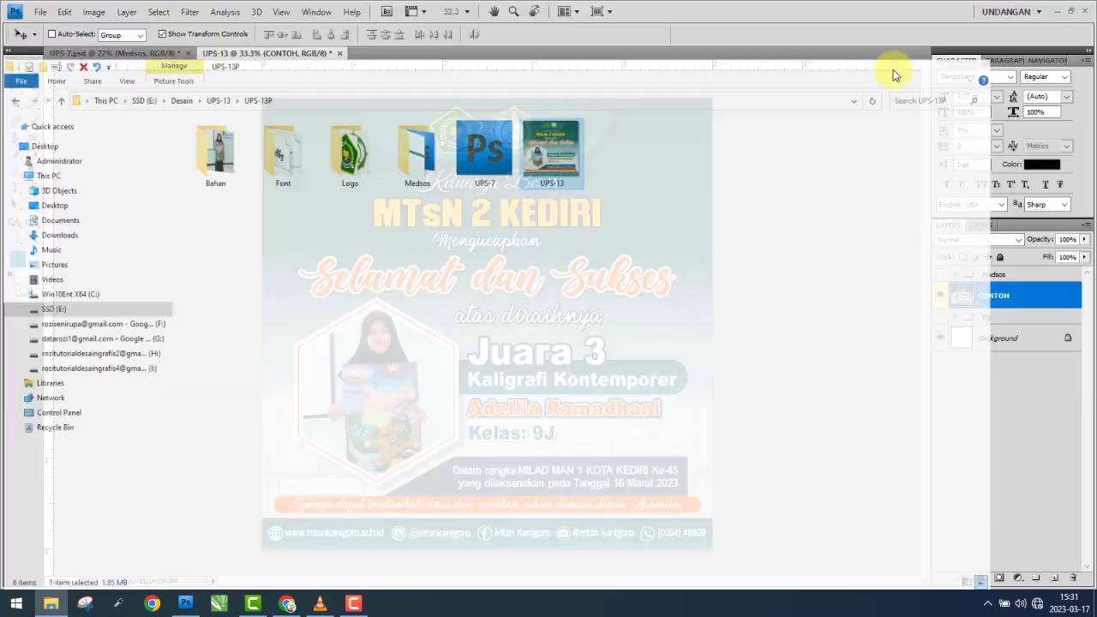
scroll(480, 188, "up", 2)
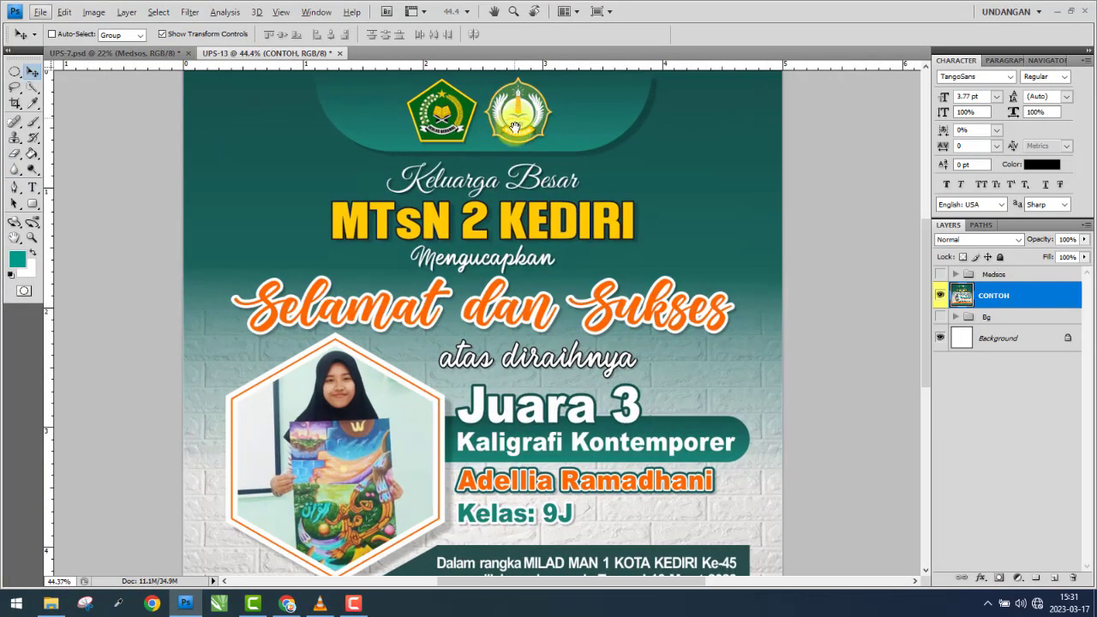
- Select the Logo group in UPS-7 and set the logo header back at the poster's top edge
scroll(511, 231, "up", 1)
left_click(159, 53)
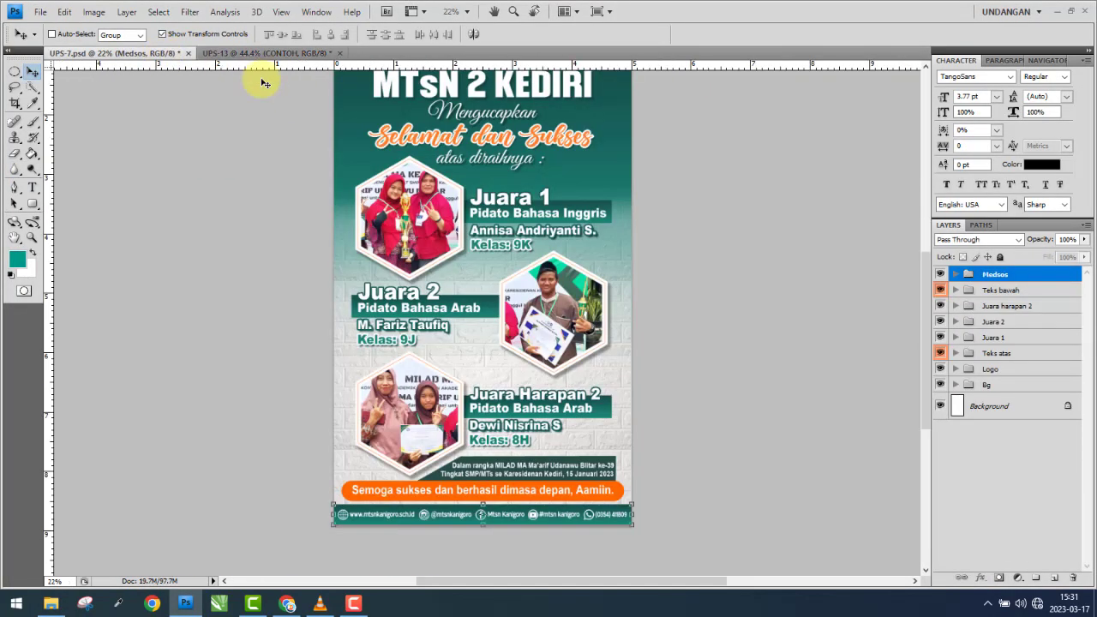
scroll(548, 144, "up", 1)
scroll(480, 130, "up", 3)
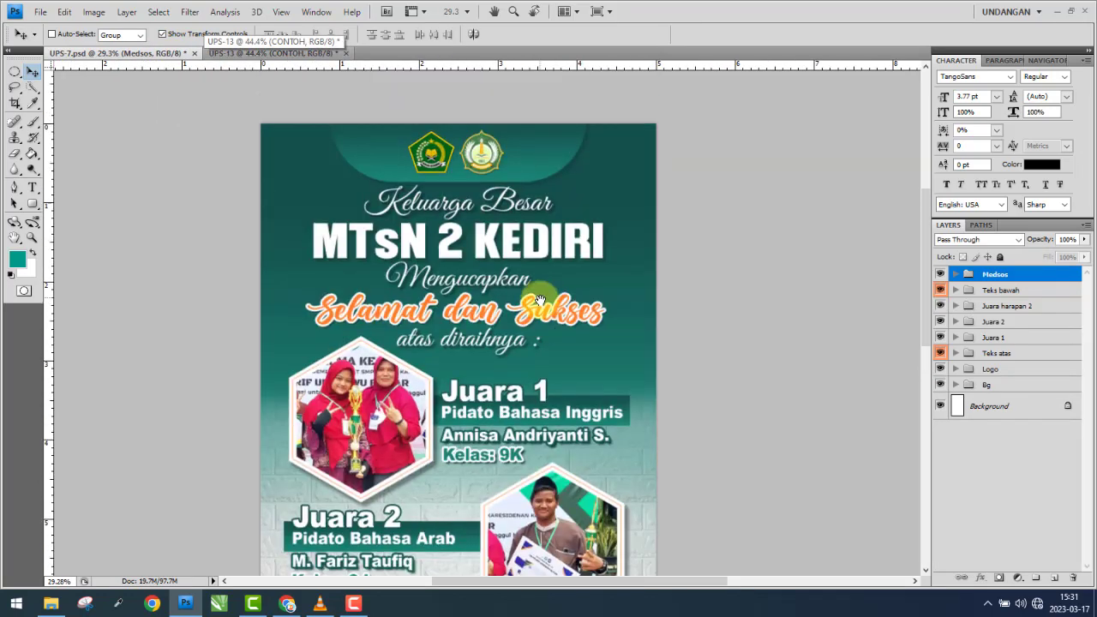
scroll(463, 137, "up", 3)
scroll(477, 151, "up", 3)
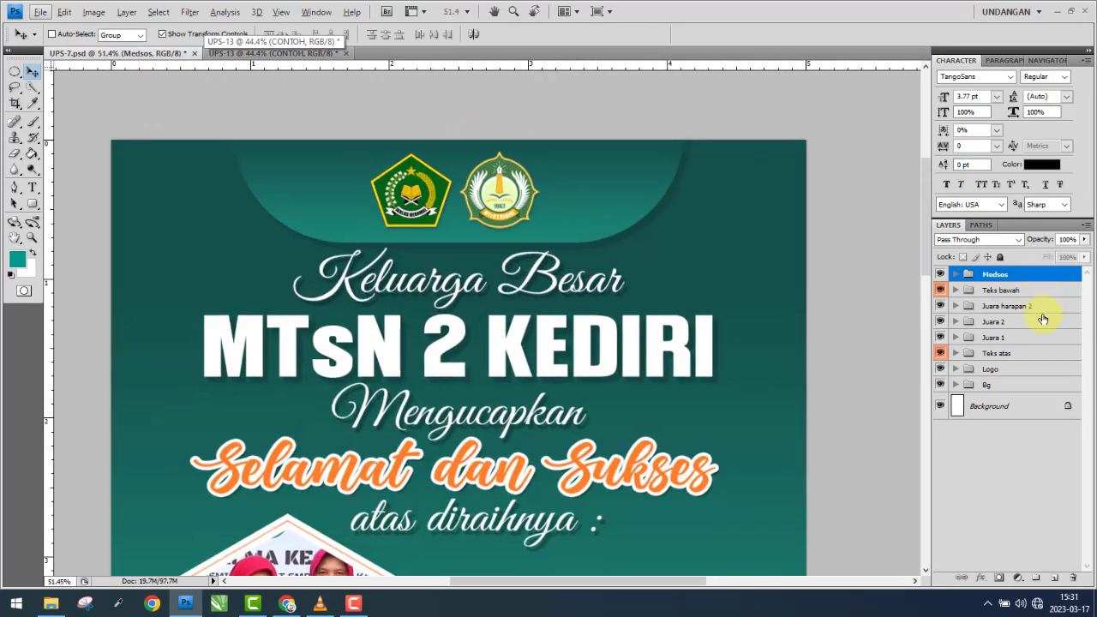
left_click(1019, 337)
left_click(1009, 368)
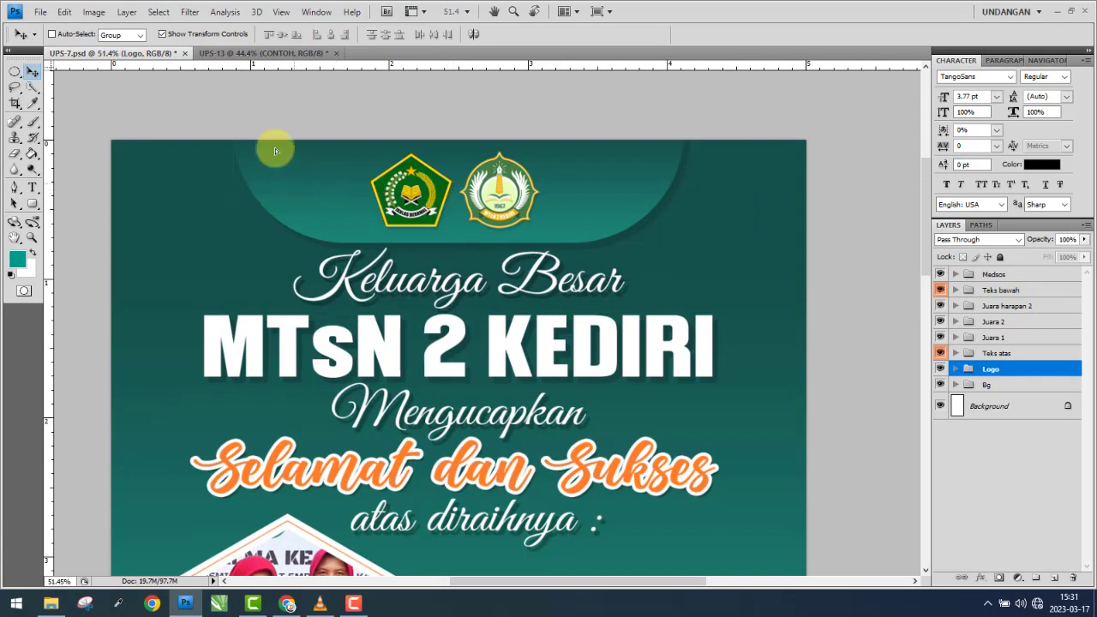
left_click_drag(275, 151, 244, 54)
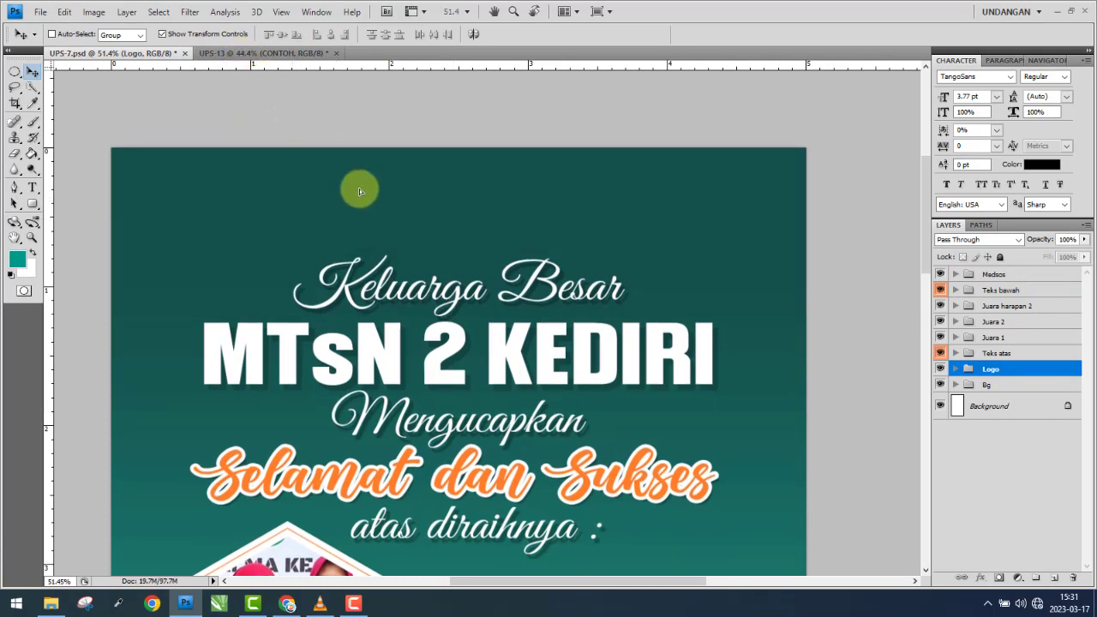
left_click_drag(360, 191, 666, 256)
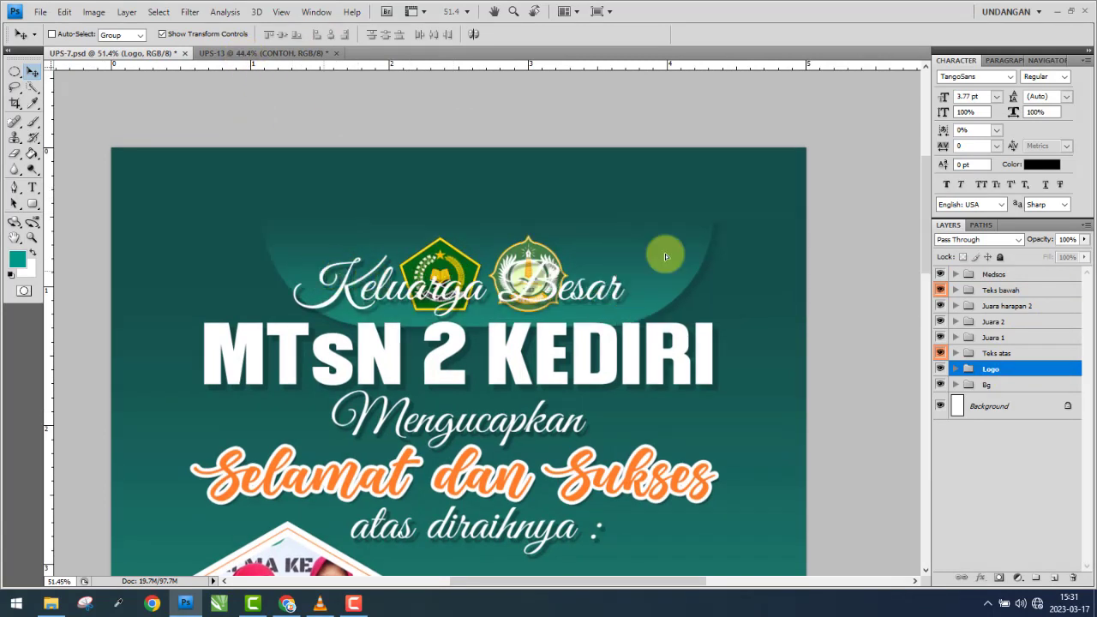
scroll(415, 252, "down", 3)
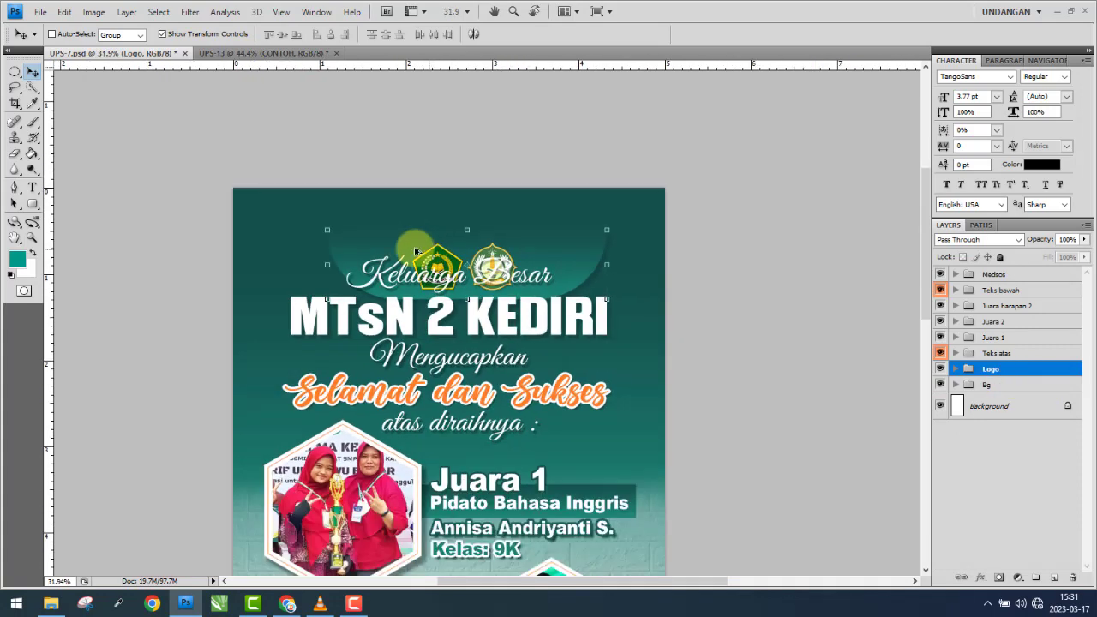
left_click_drag(415, 252, 370, 188)
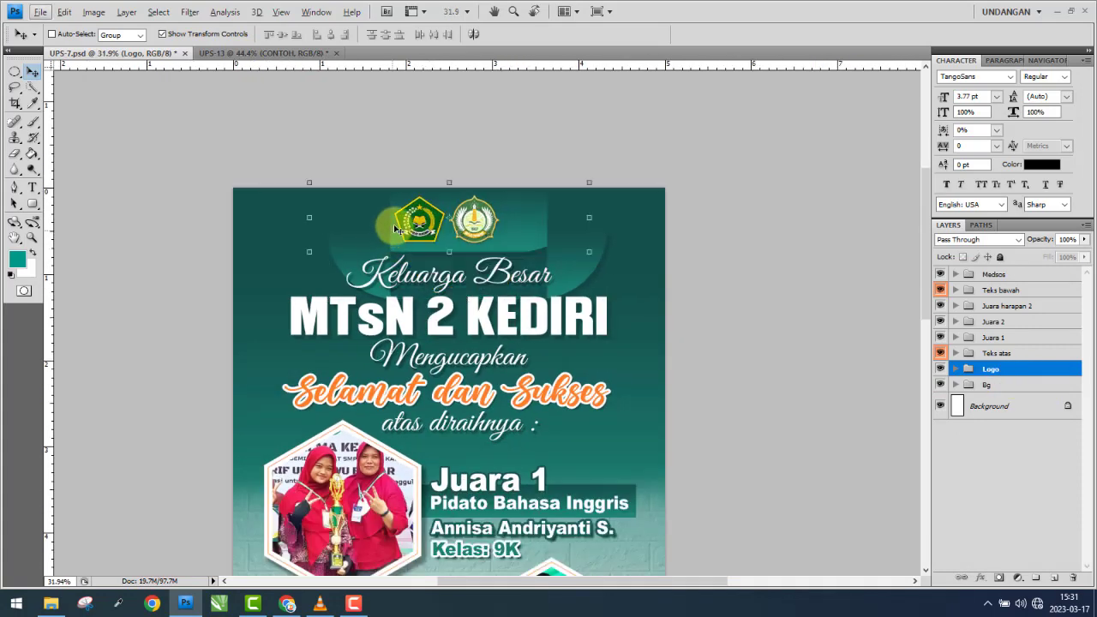
- Carry the Logo group into UPS-13 and align it to the canvas top and horizontal centre
left_click(255, 55)
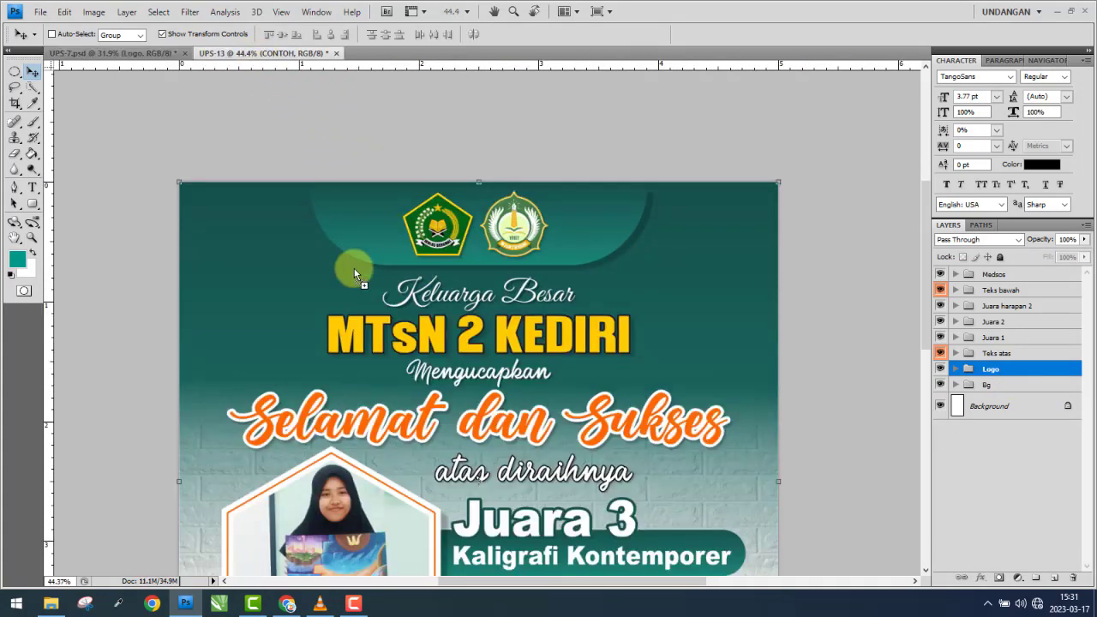
left_click_drag(354, 268, 354, 269)
left_click(1008, 364)
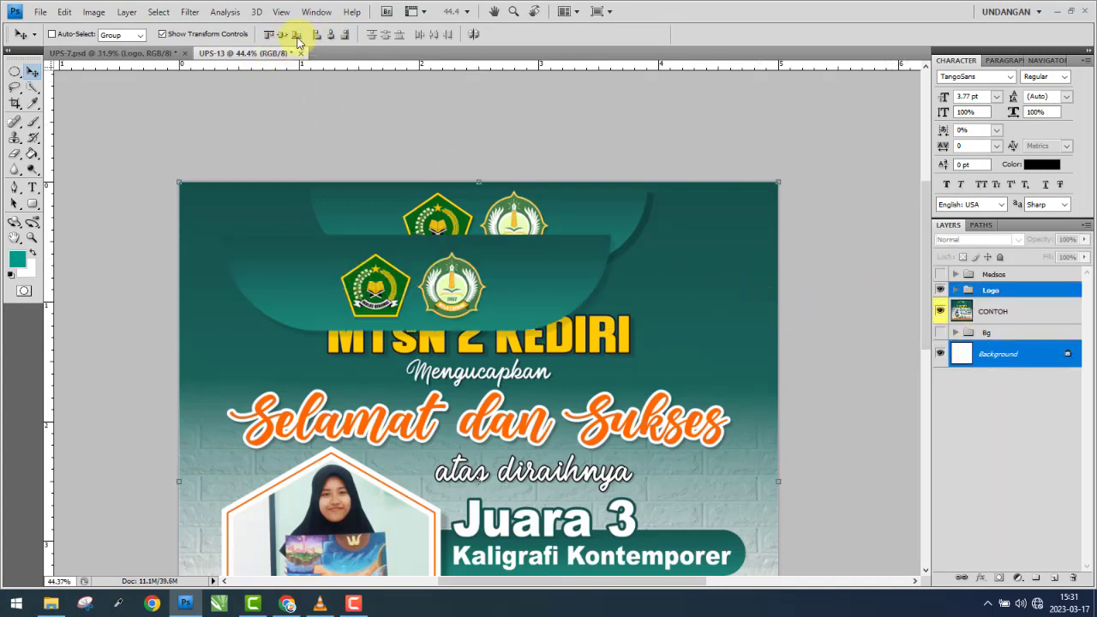
left_click(270, 36)
left_click(330, 36)
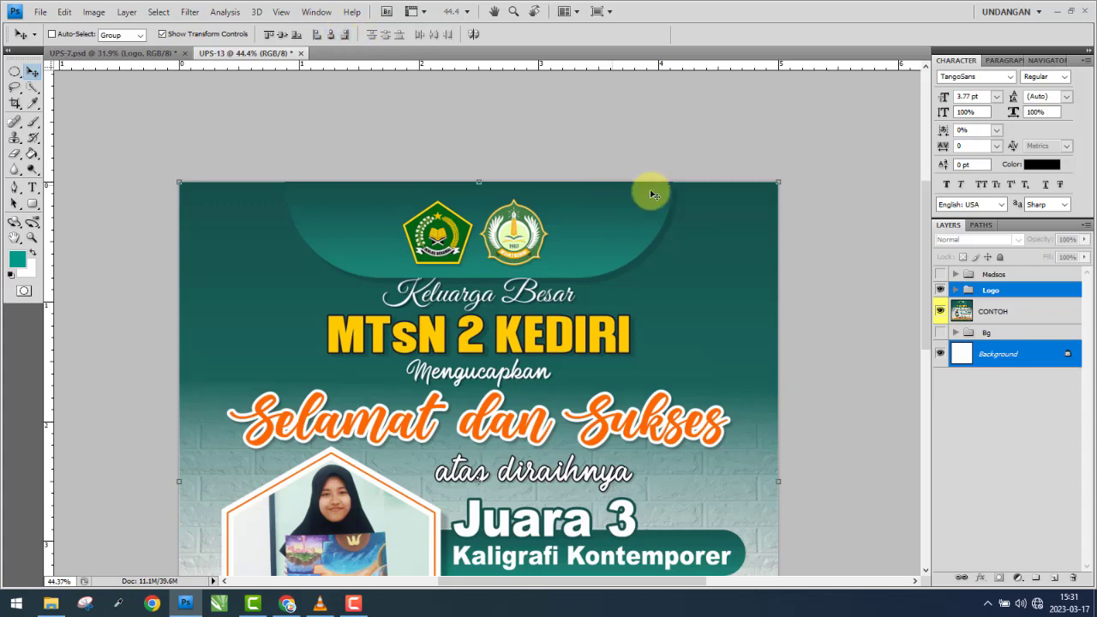
- Fade the Logo group to 45% opacity and scale it down to about 86.9%
left_click(1030, 299)
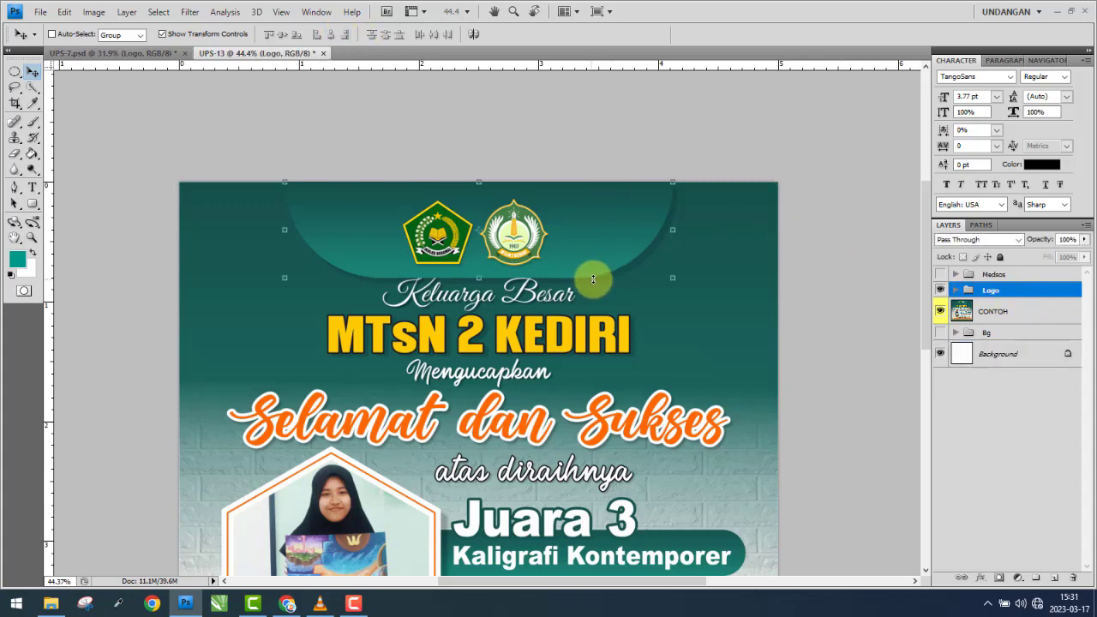
scroll(591, 277, "up", 2)
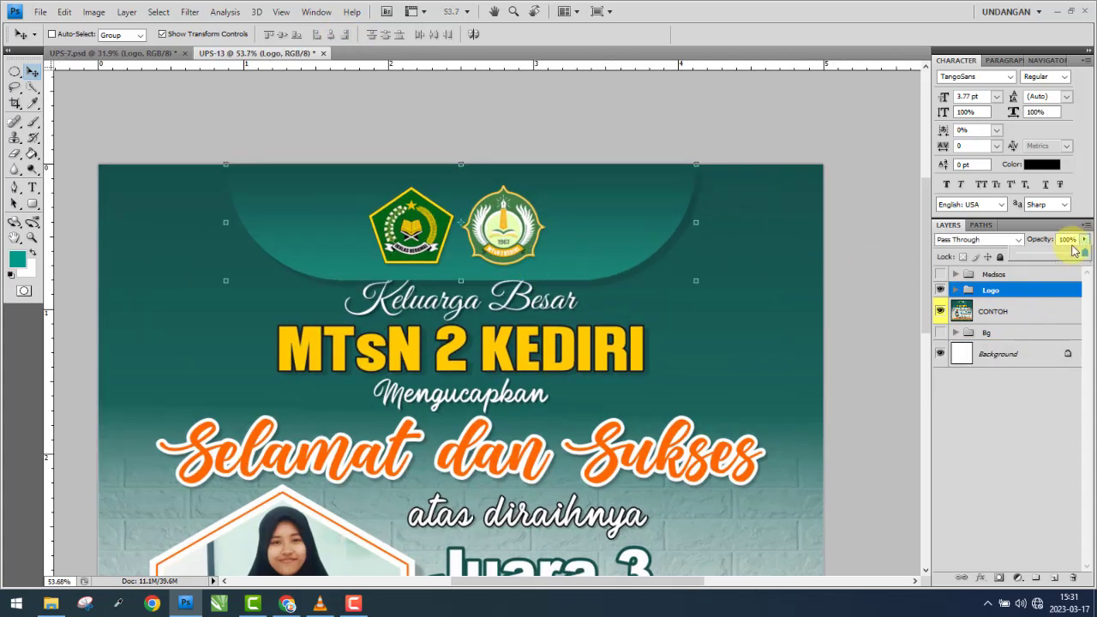
left_click(1047, 257)
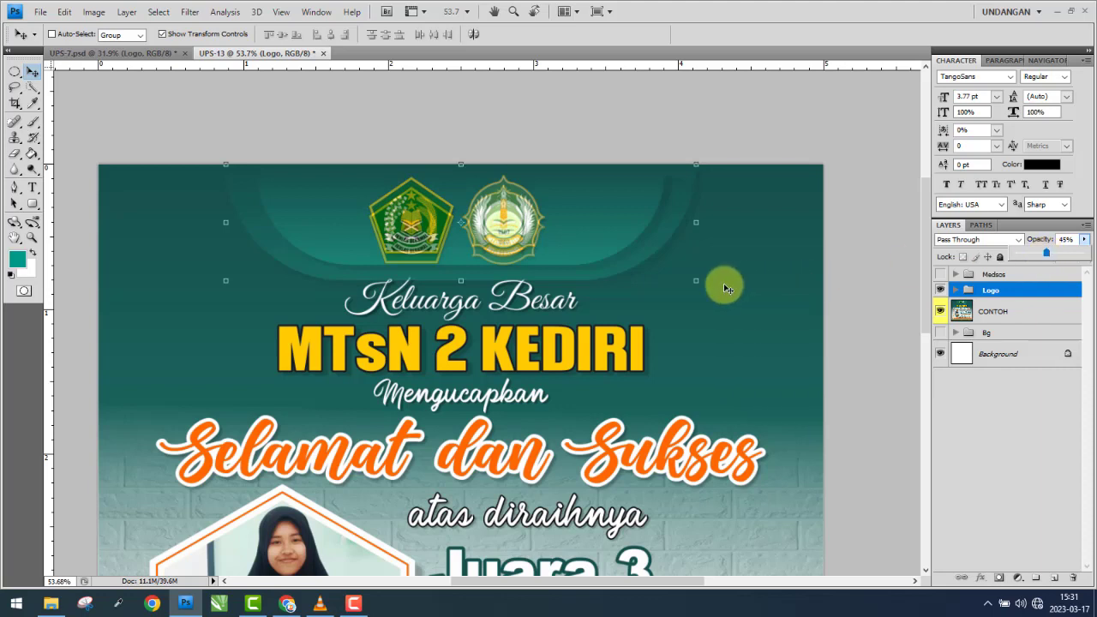
key("ctrl+t")
left_click_drag(694, 280, 671, 247)
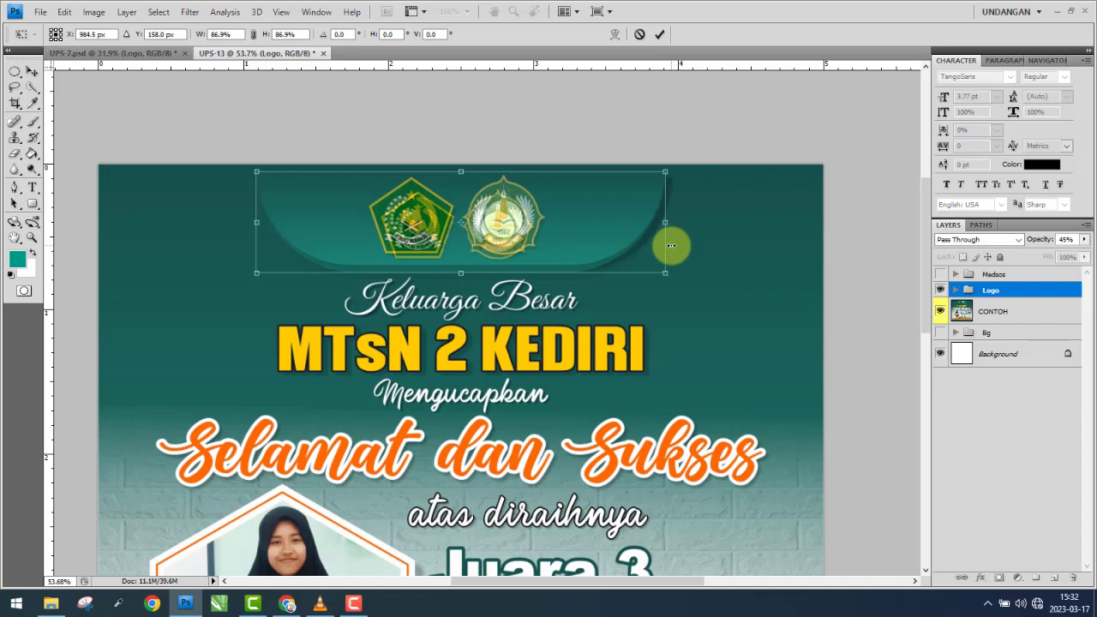
key("Return")
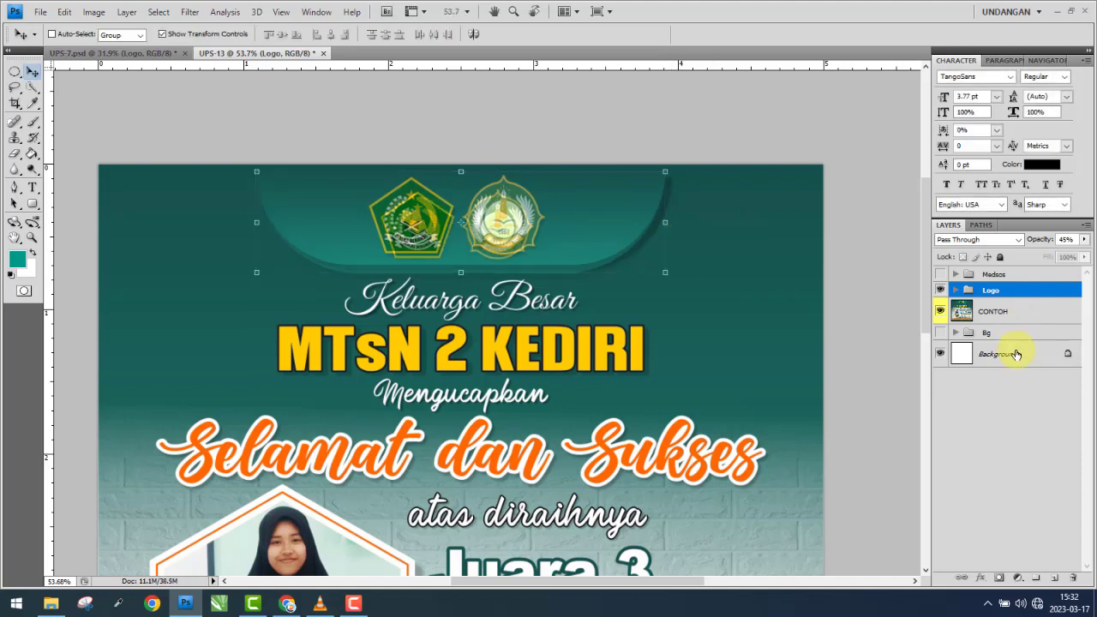
left_click(1016, 354, "ctrl")
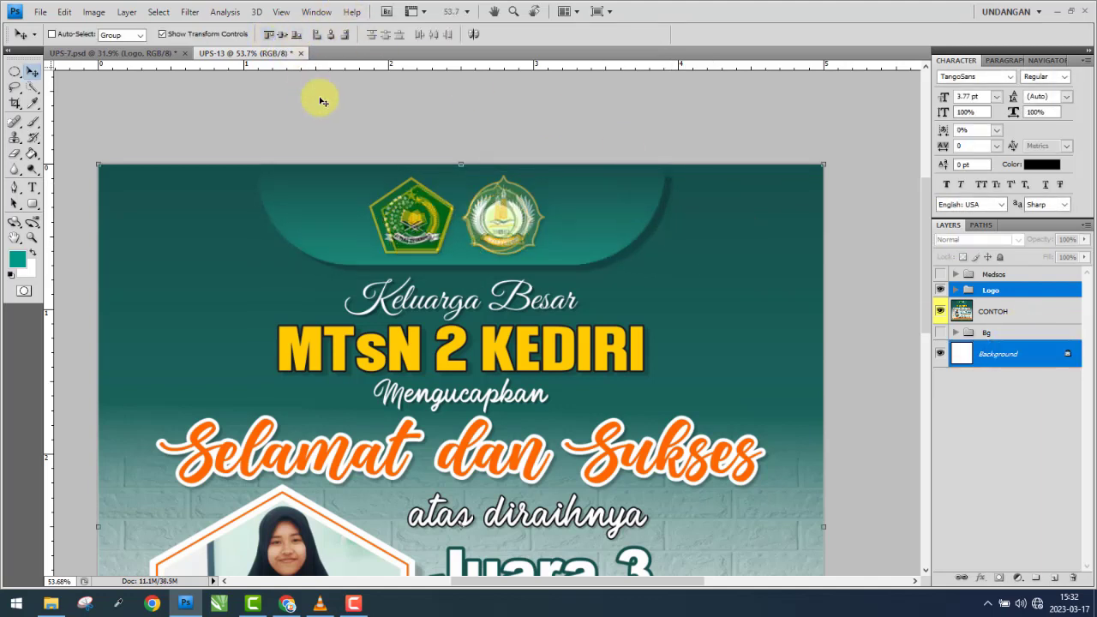
scroll(483, 200, "up", 1)
scroll(482, 200, "up", 2)
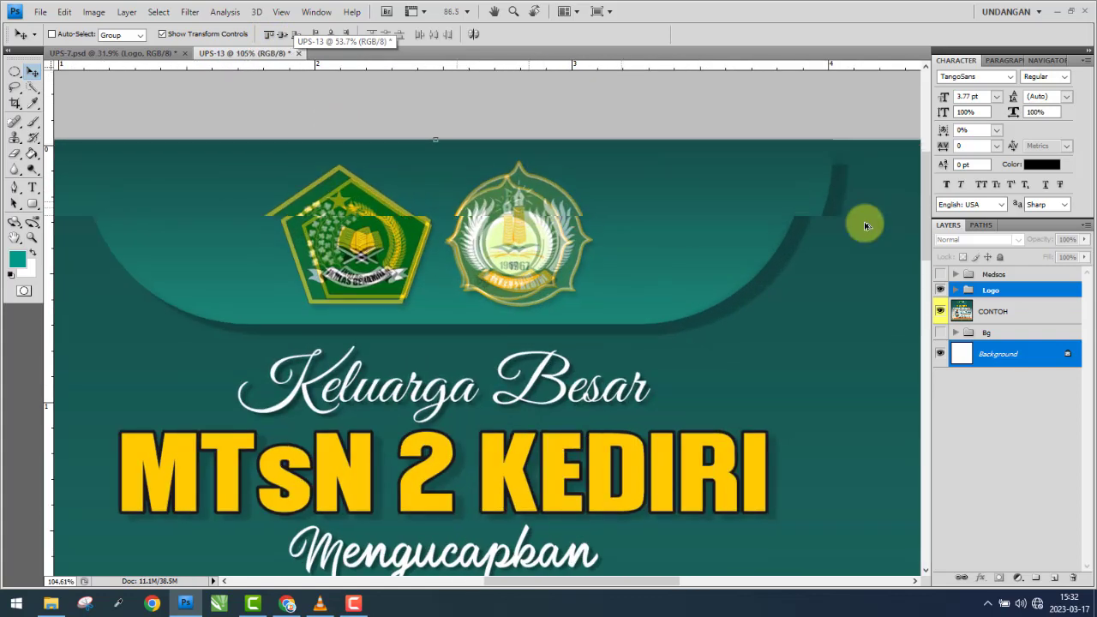
- Select the two emblem layers, Layer 2 and Layer 1, and enlarge them slightly
left_click(956, 291)
left_click(1007, 310)
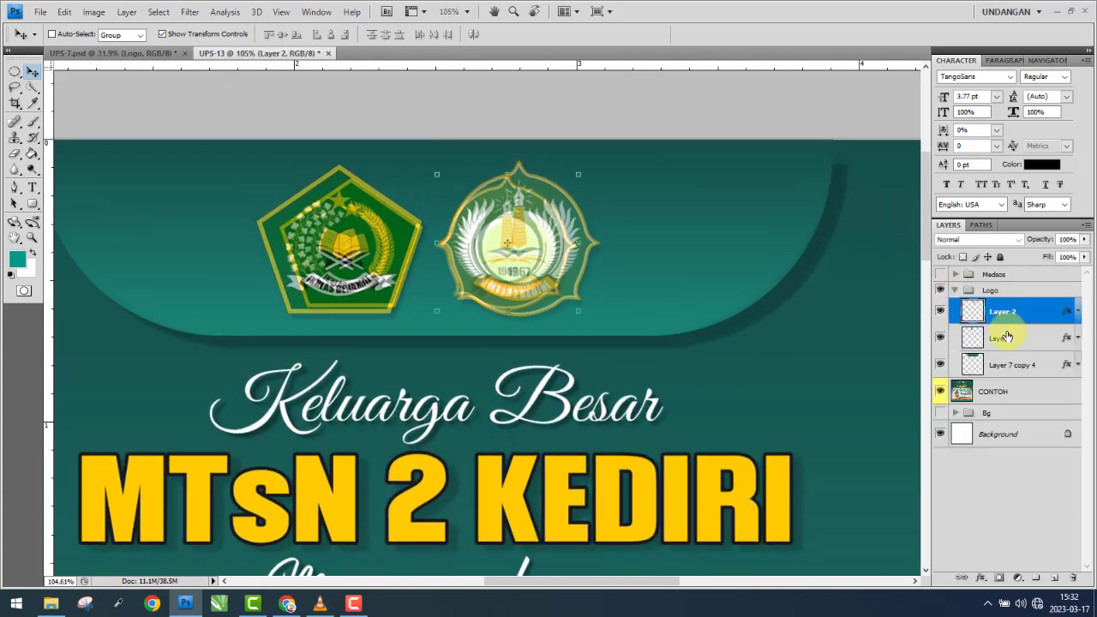
left_click(1003, 337, "shift")
key("ctrl+t")
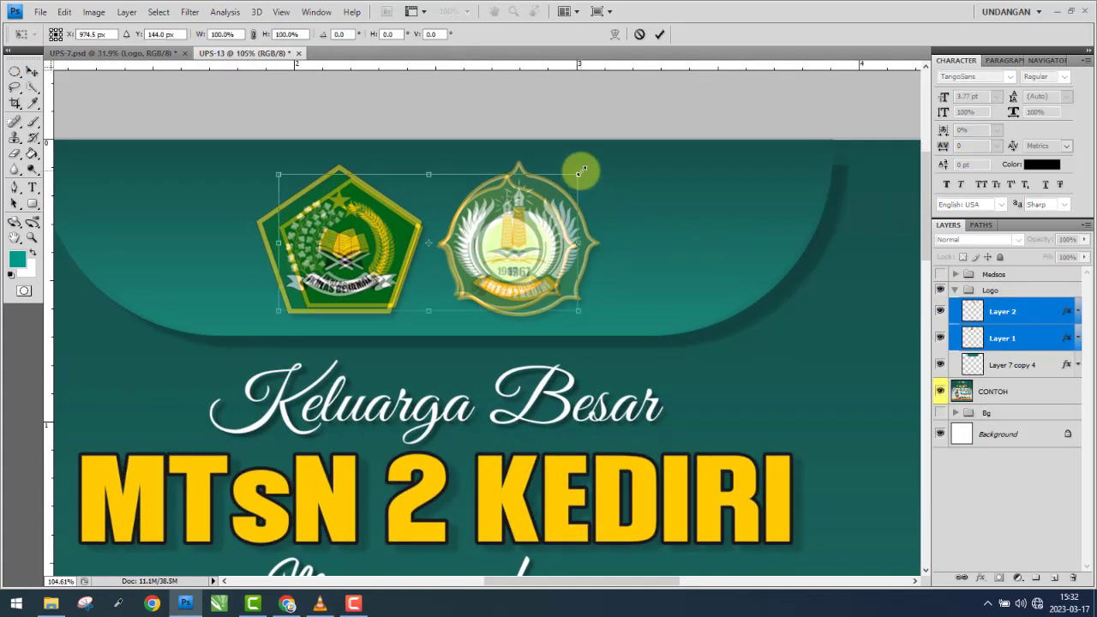
left_click_drag(579, 173, 609, 158)
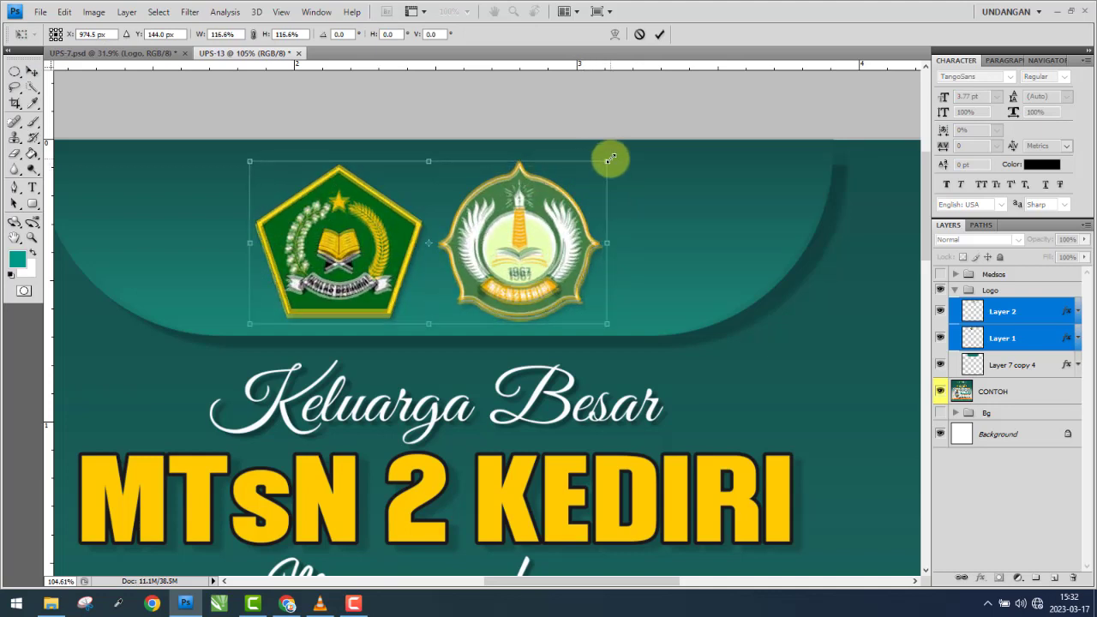
key("Return")
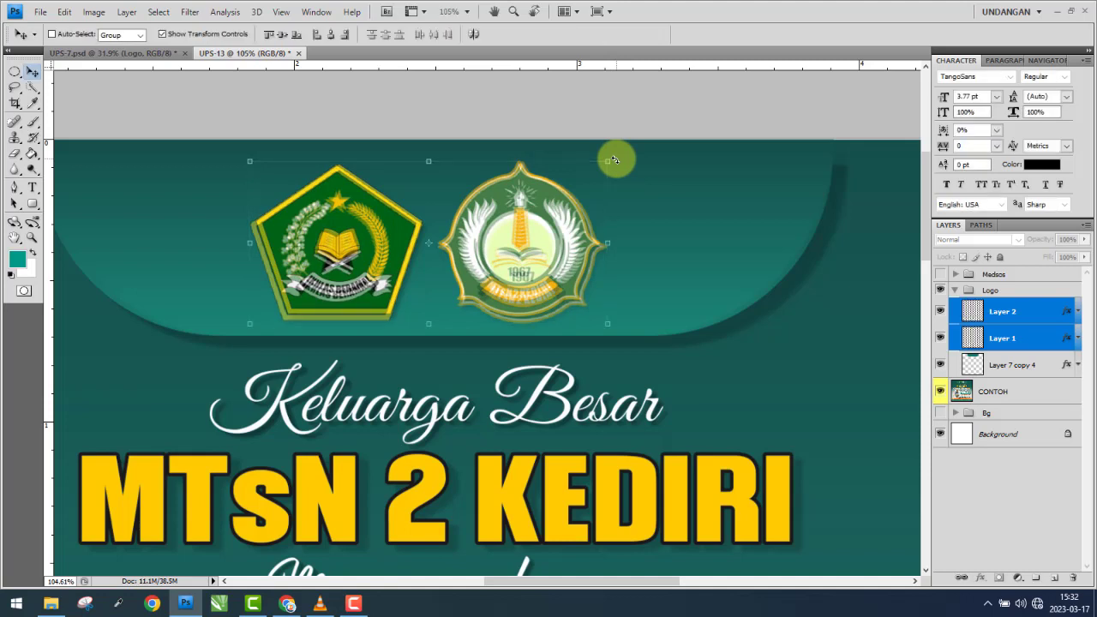
- Nudge both logos right and up, then shrink them to about 97%
key("Right")
key("Right")
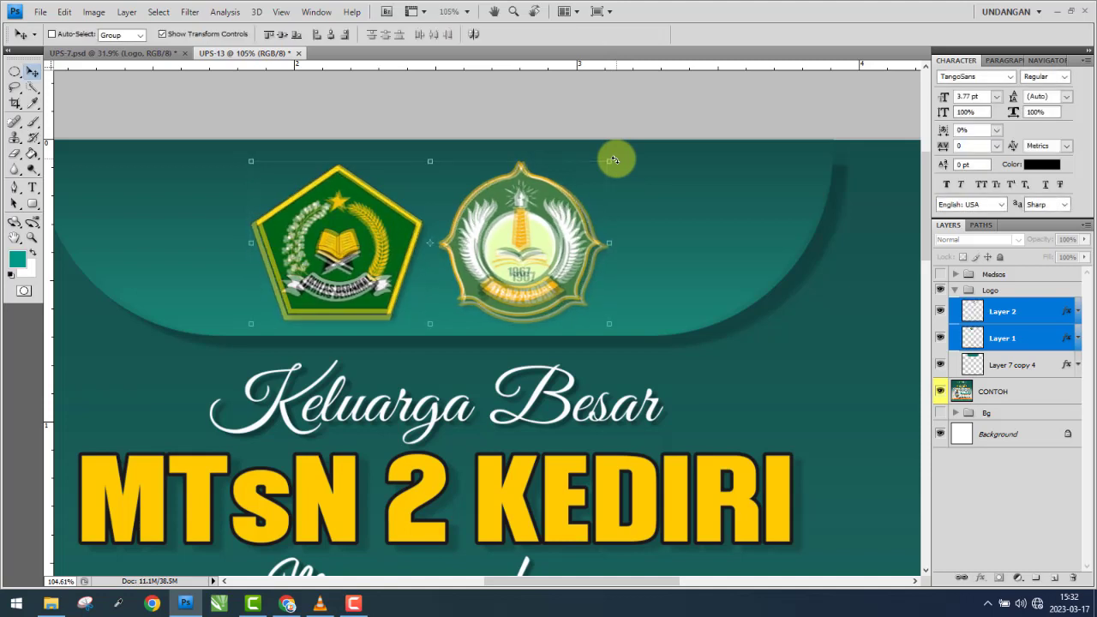
key("Right")
key("Right")
key("Right")
key("Right")
key("Right")
key("Right")
key("Up")
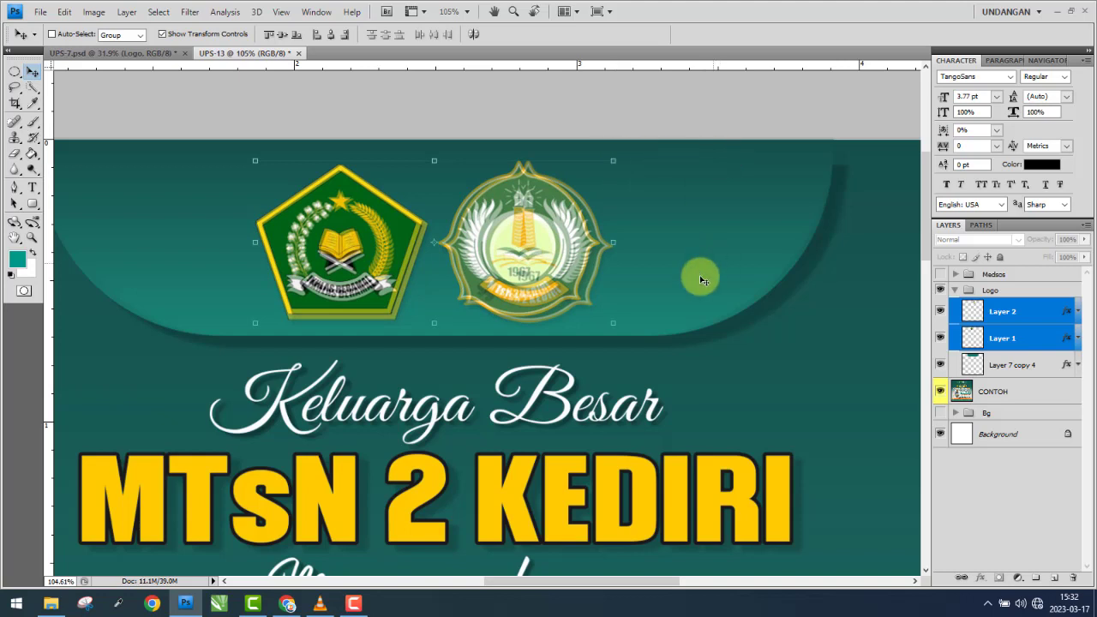
left_click(612, 322)
left_click_drag(612, 323, 607, 316)
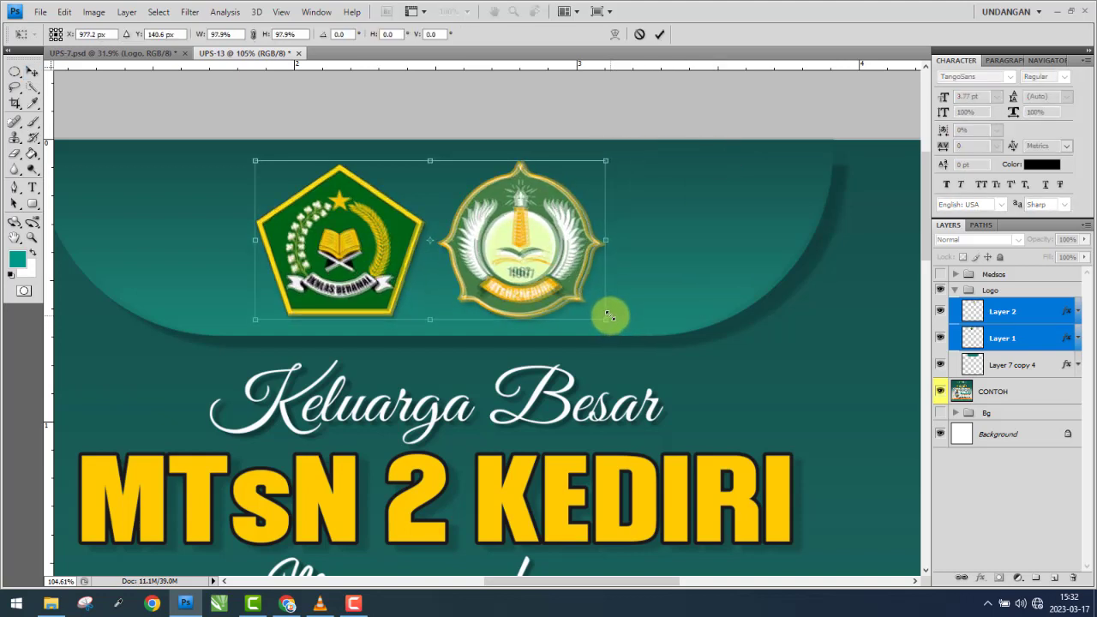
left_click_drag(608, 315, 609, 307)
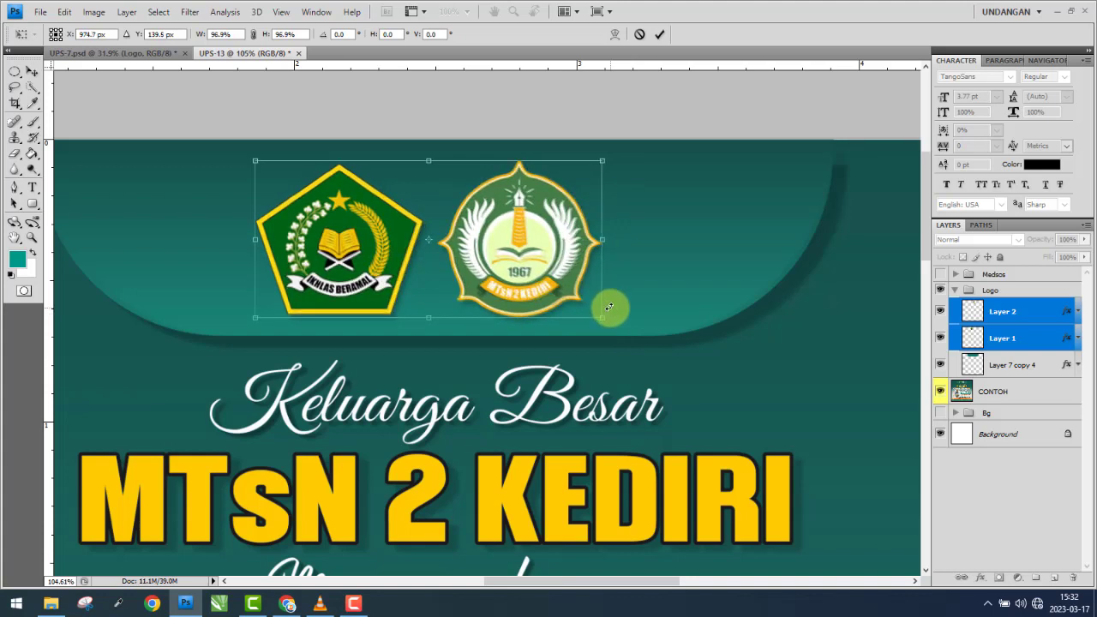
key("Return")
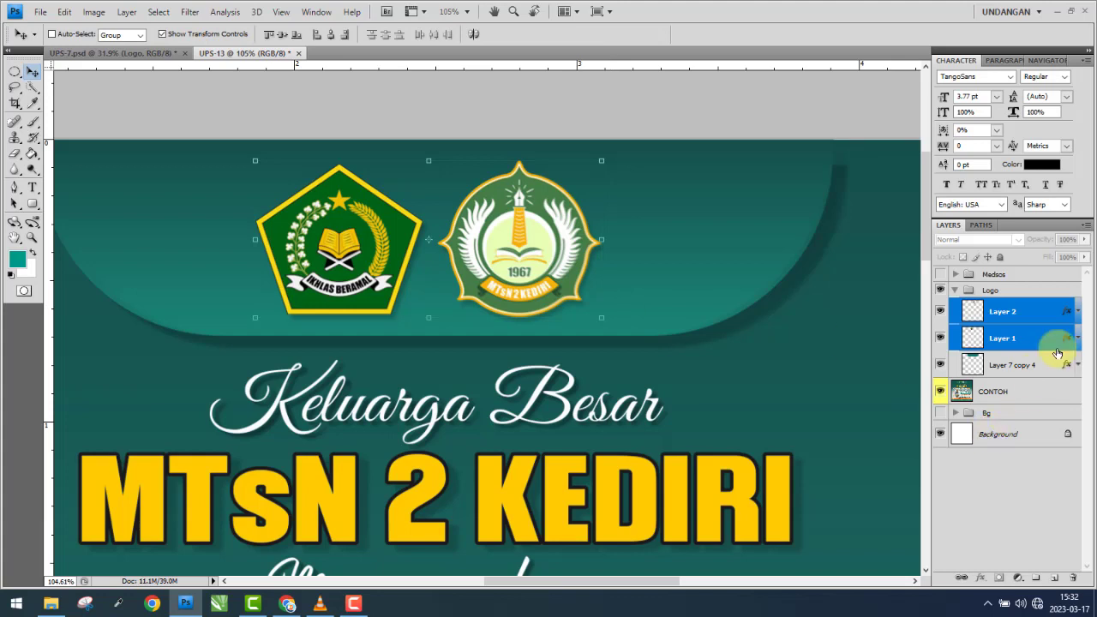
- Enlarge the Layer 7 copy 4 header shape to about 101.2%
left_click(996, 367)
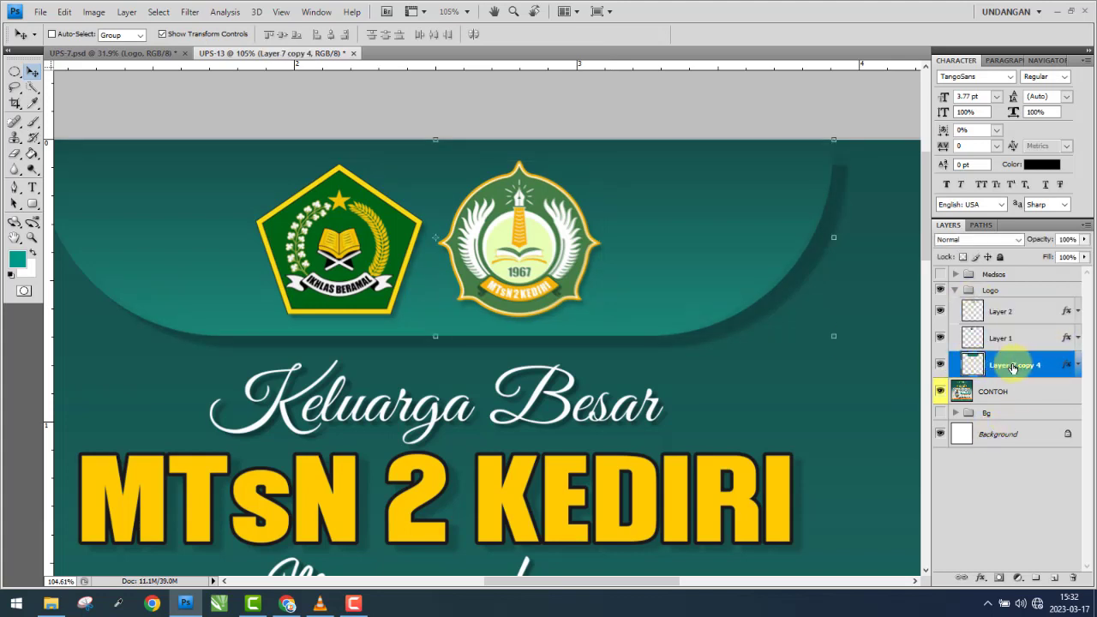
scroll(742, 271, "down", 1)
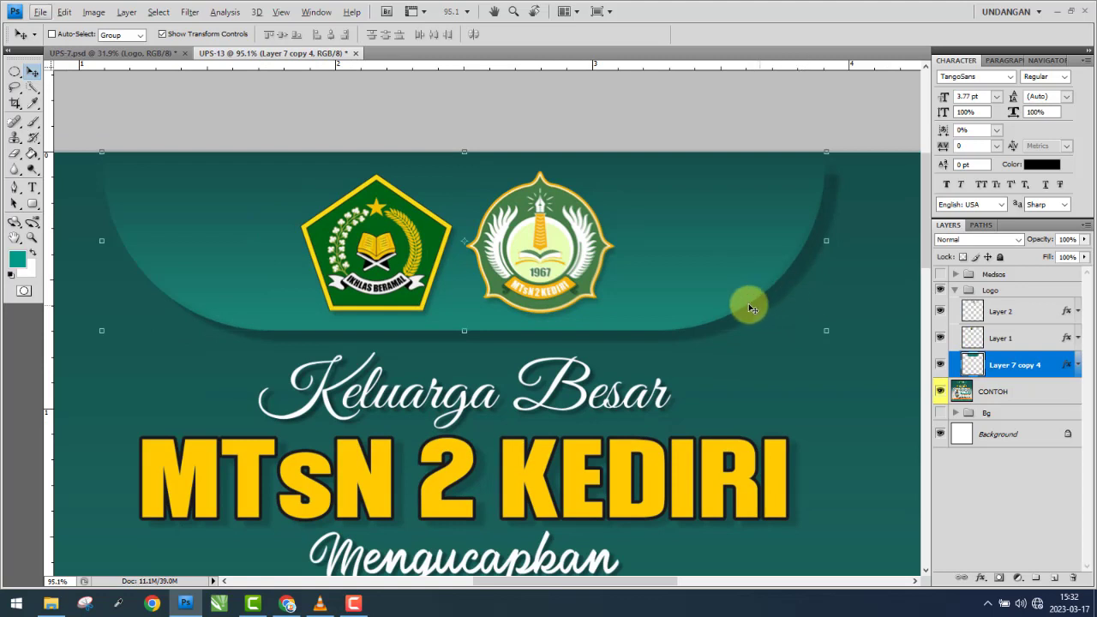
left_click(826, 331)
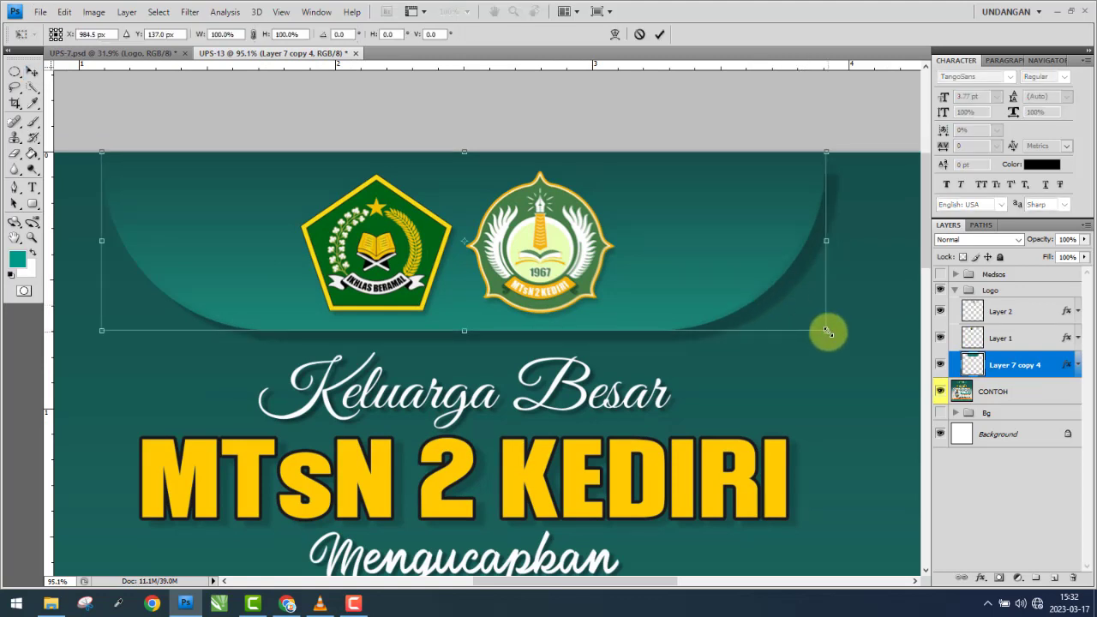
left_click_drag(827, 332, 831, 334)
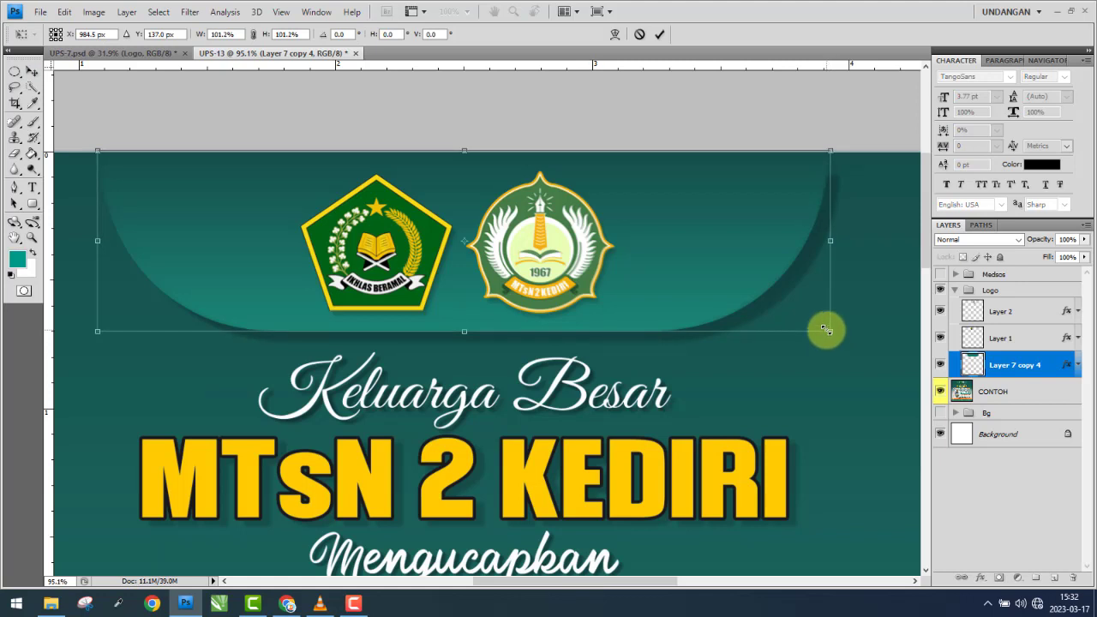
key("Return")
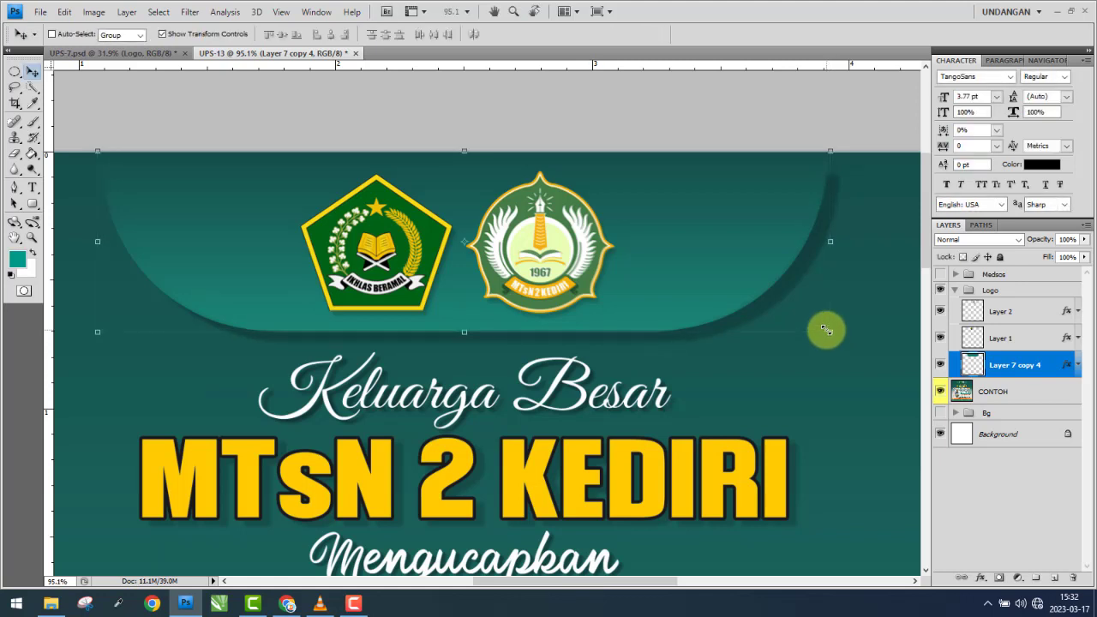
- Collapse the Logo group and toggle Logo, CONTOH and Bg visibility to compare layers
left_click(957, 294)
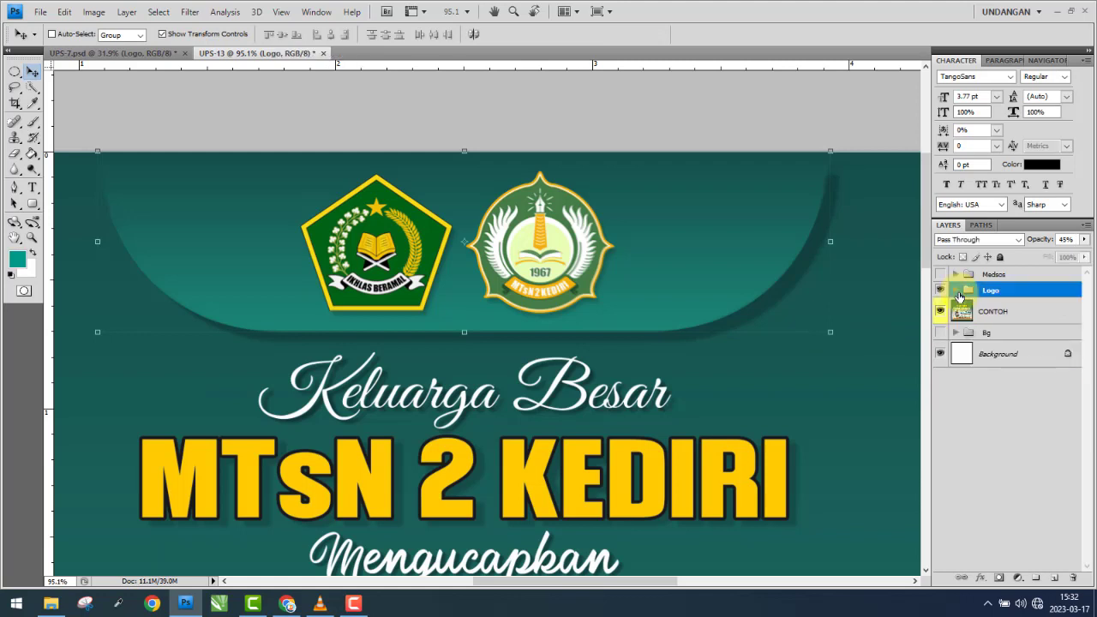
left_click(941, 291)
left_click(940, 313)
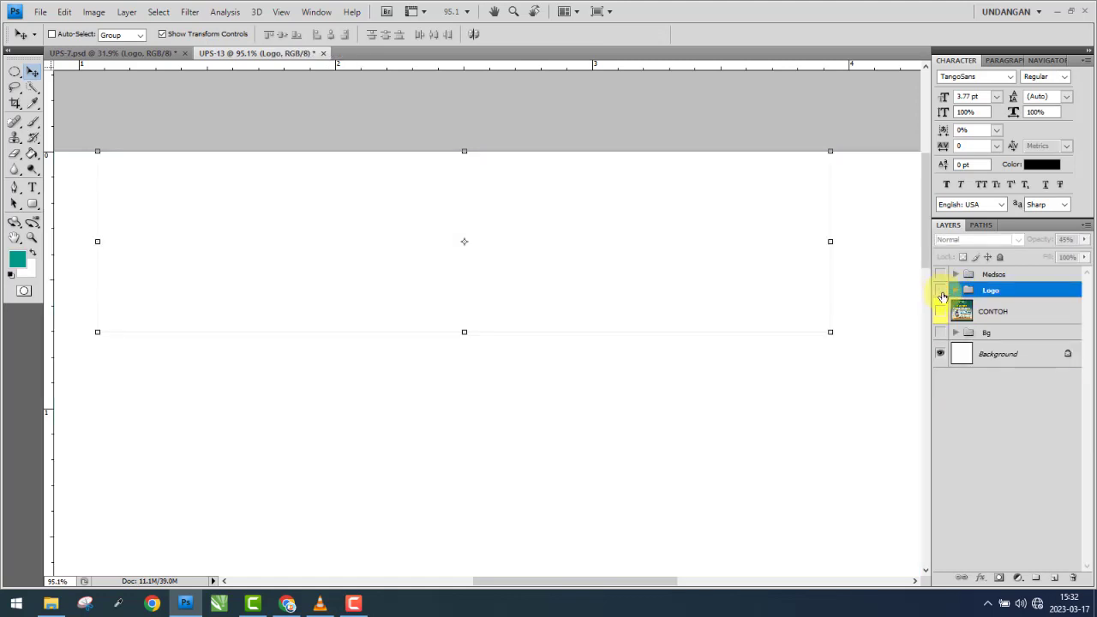
left_click(940, 291)
left_click(941, 333)
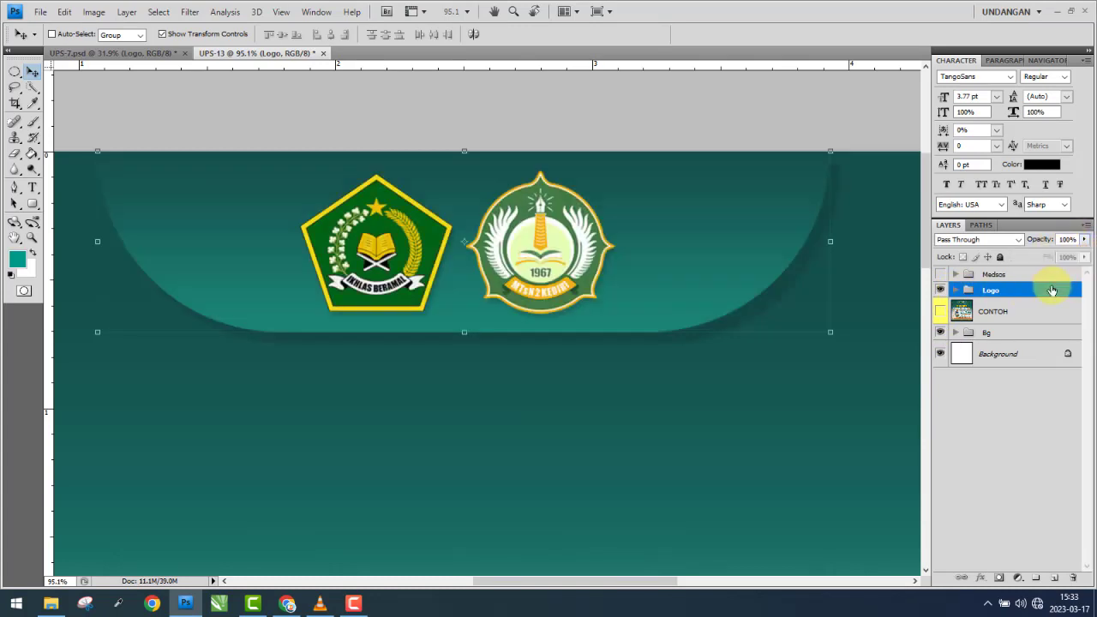
- Toggle the CONTOH reference again to compare, then bring UPS-7.psd to the front
left_click(940, 312)
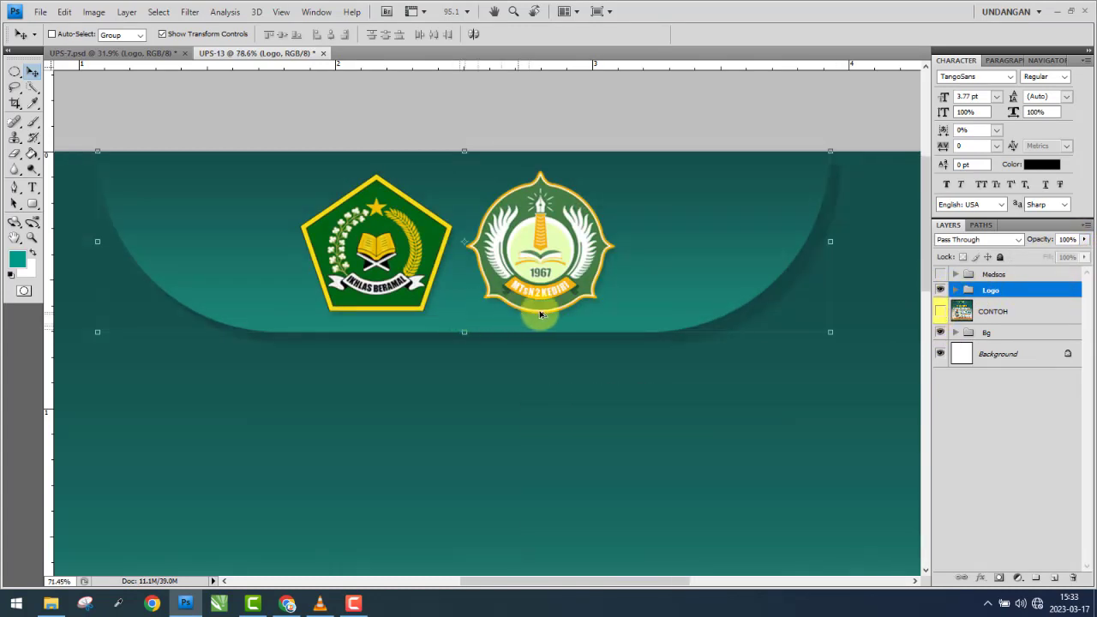
scroll(544, 311, "down", 2)
scroll(557, 283, "down", 1)
scroll(489, 110, "up", 1)
scroll(514, 135, "up", 1)
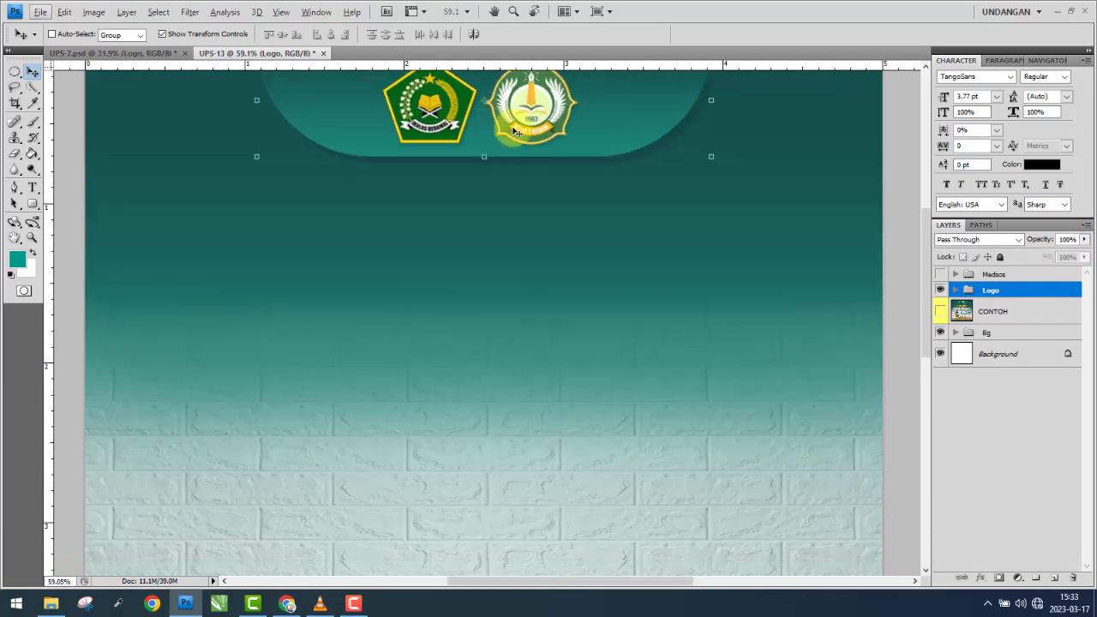
scroll(521, 232, "up", 1)
left_click(940, 311)
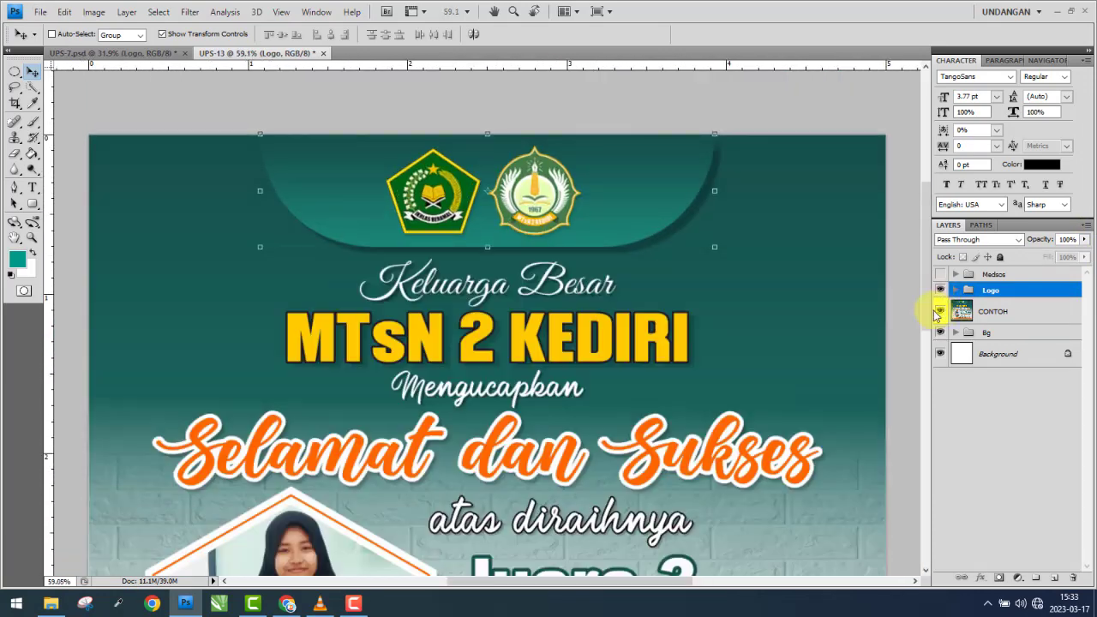
scroll(290, 136, "down", 1)
left_click(137, 53)
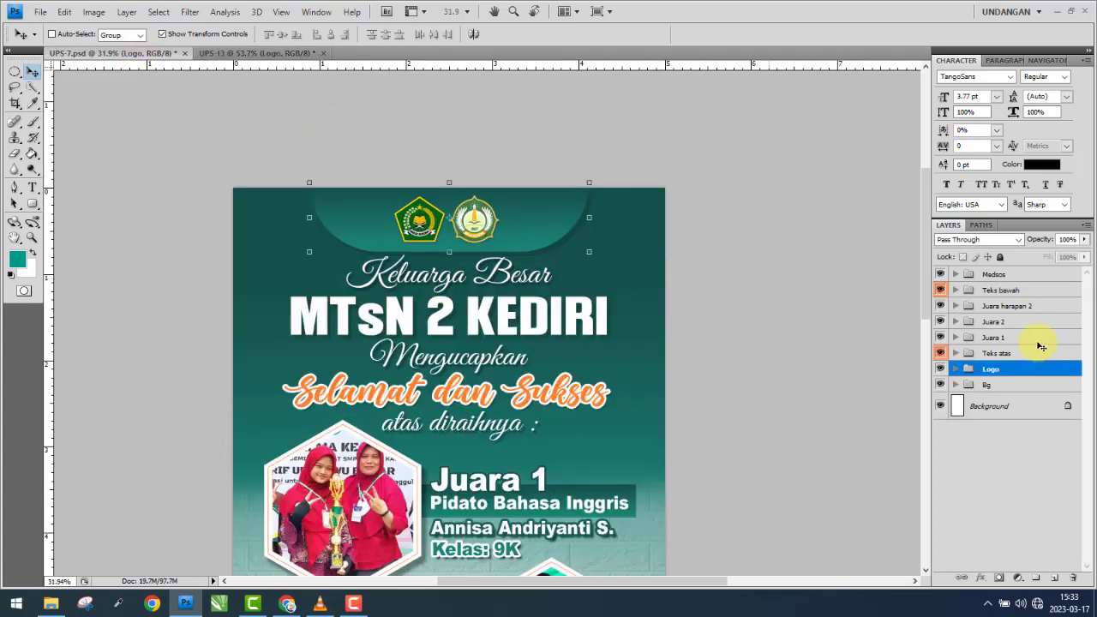
- Toggle the Juara 1 and Teks atas groups in UPS-7 to check their contents
left_click(1003, 339)
left_click(940, 338)
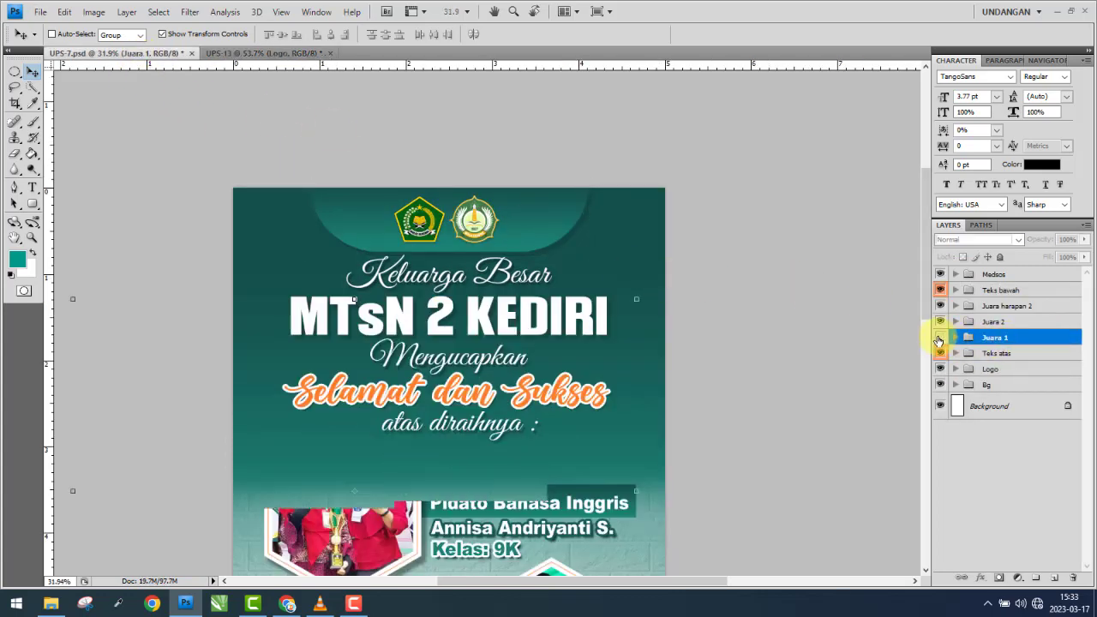
left_click(940, 336)
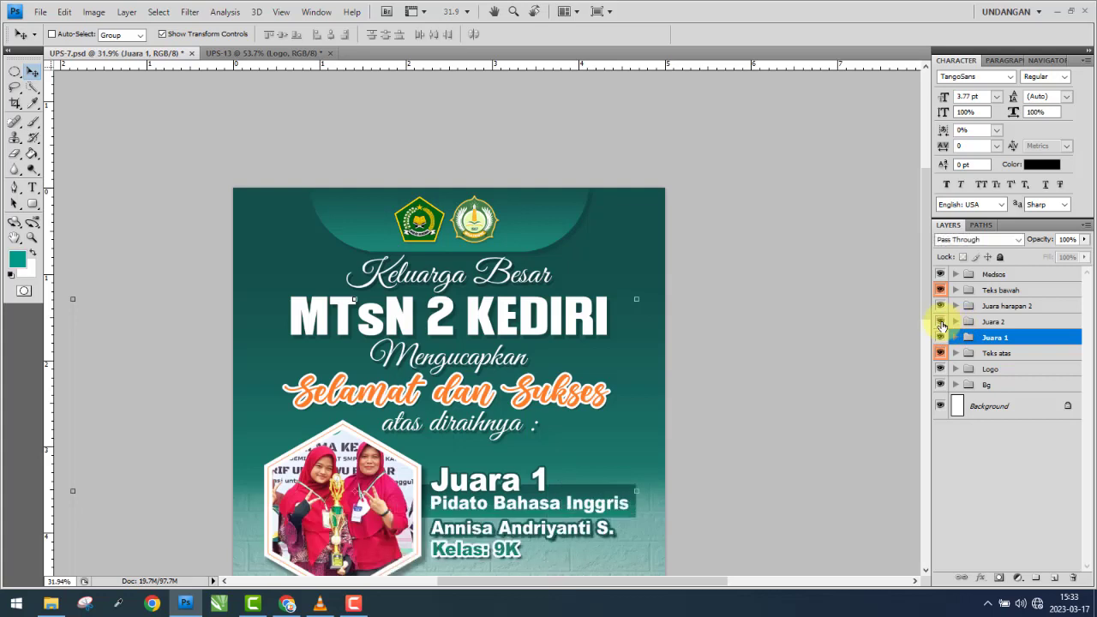
left_click(940, 354)
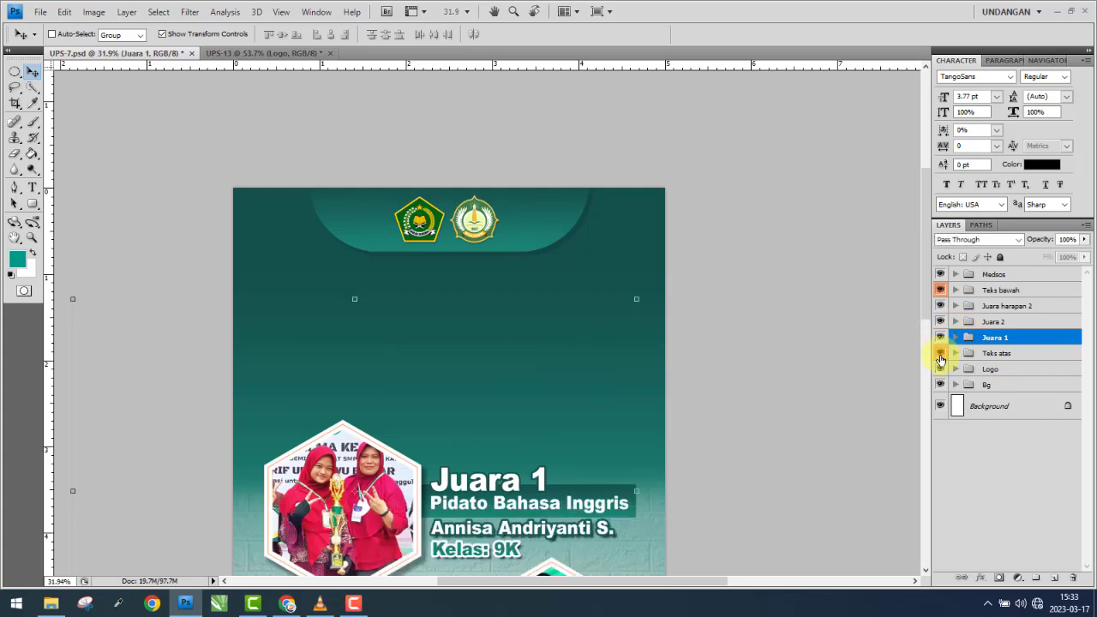
left_click(940, 354)
- Drag Teks atas into UPS-13, position it lower, and expand its five text layers
left_click(994, 353)
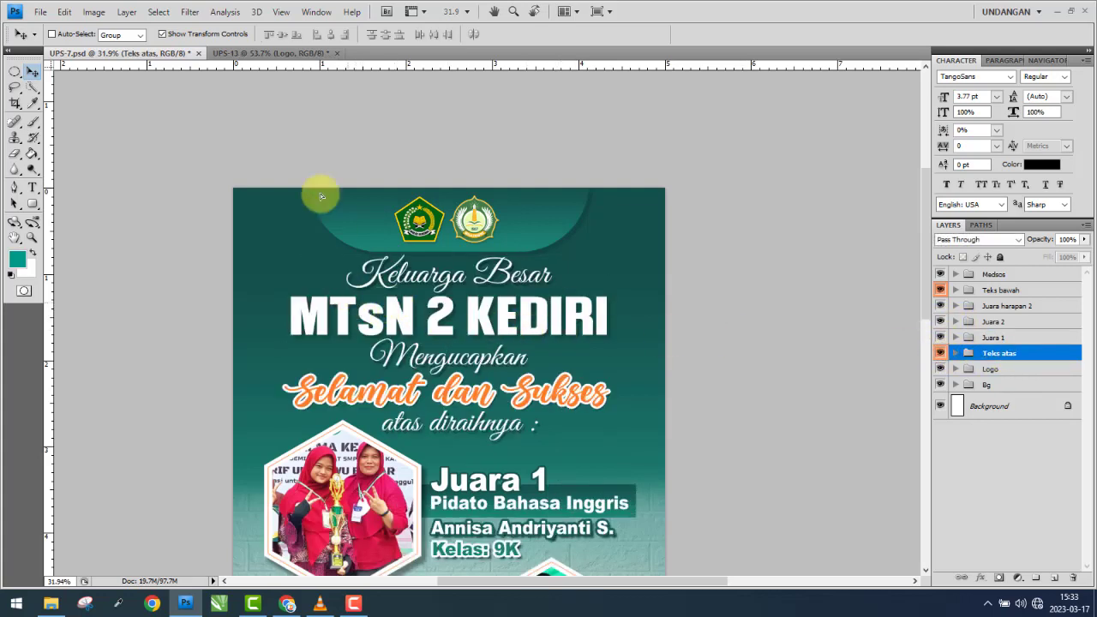
mouse_move(320, 197)
left_mouse_down()
mouse_move(257, 54)
mouse_move(273, 102)
left_mouse_up()
left_click_drag(340, 340, 343, 343)
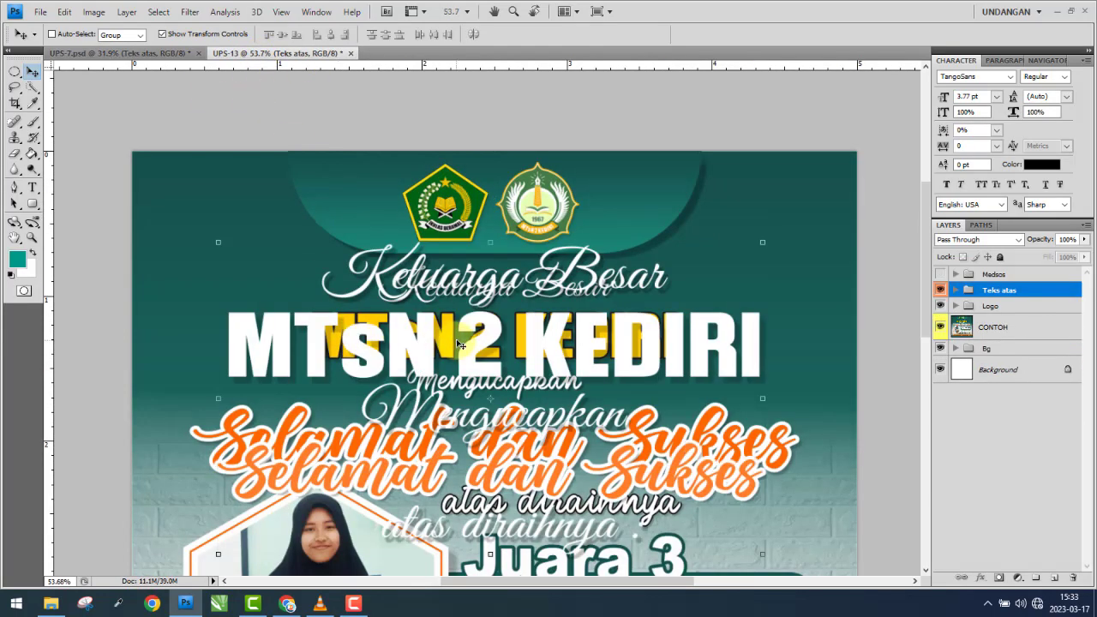
mouse_move(753, 254)
left_mouse_down()
mouse_move(624, 414)
mouse_move(650, 431)
left_mouse_up()
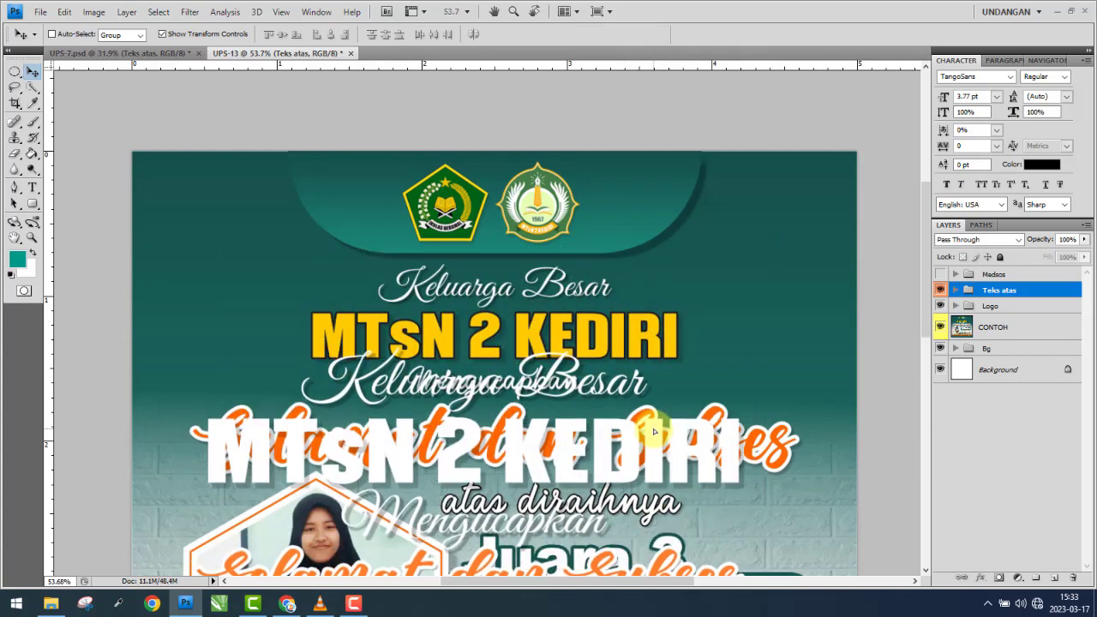
left_click(955, 291)
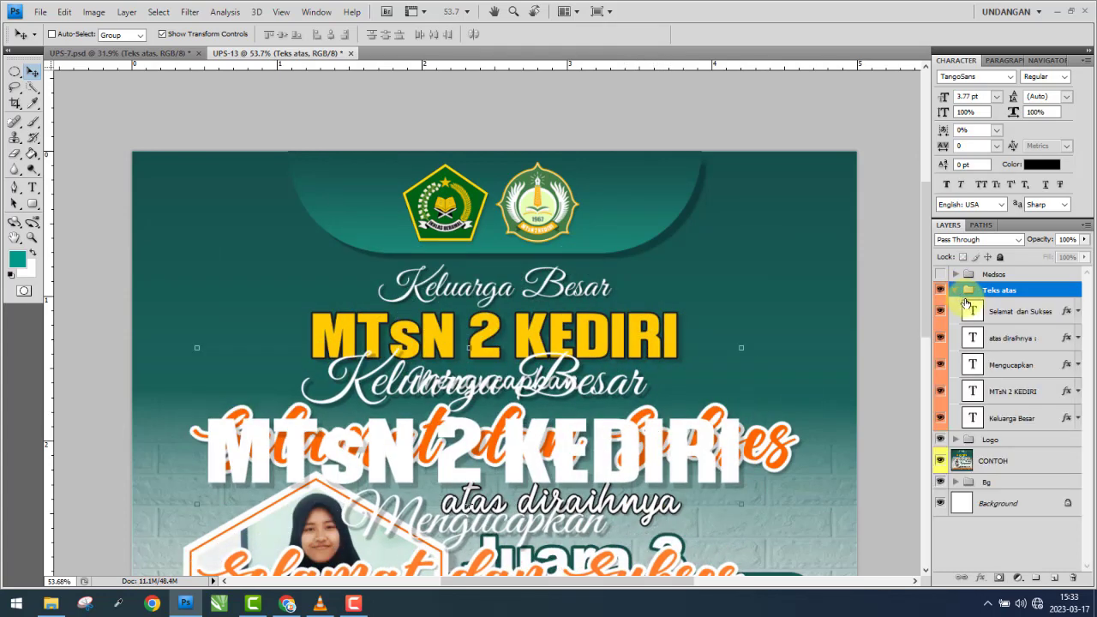
- Move the Keluarga Besar text up and scale it down to about 67.9%
left_click(996, 419)
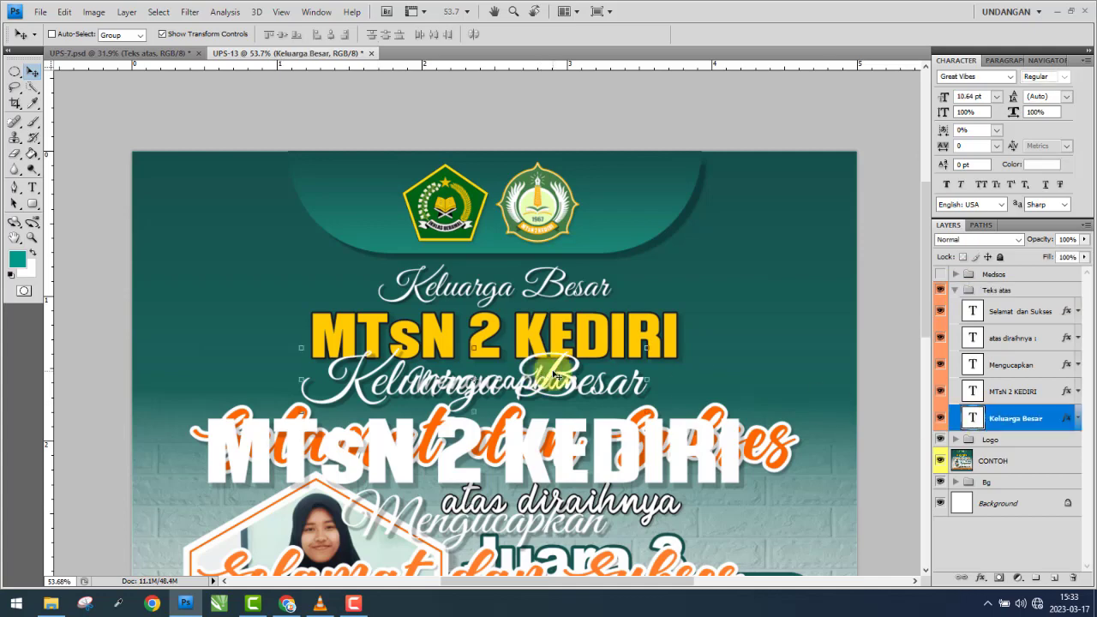
left_click_drag(557, 377, 557, 275)
scroll(643, 285, "up", 3)
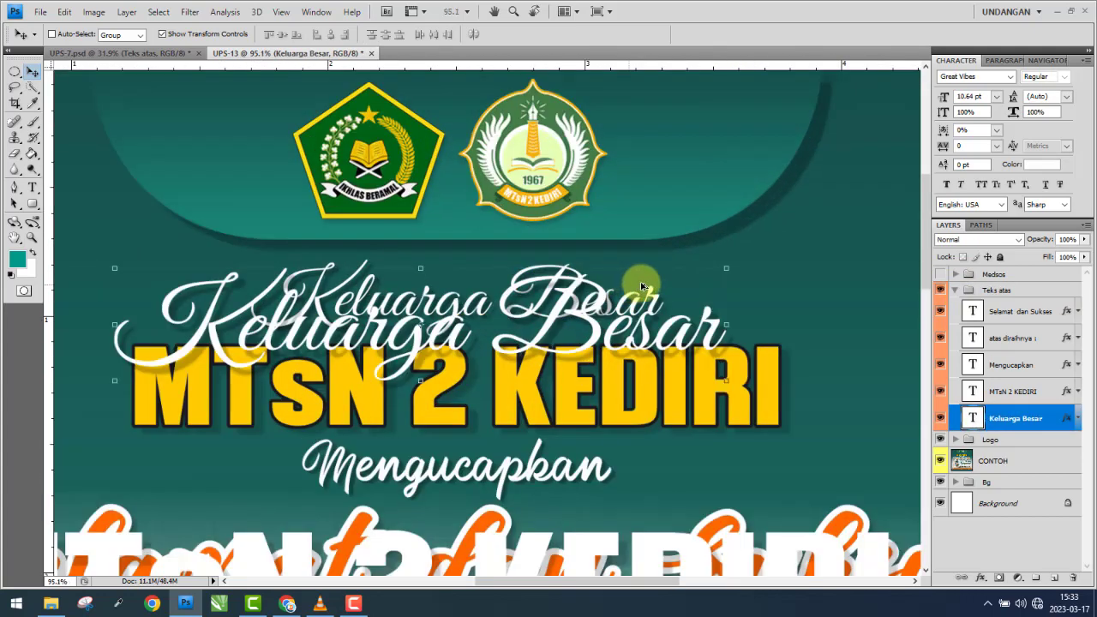
scroll(643, 286, "up", 1)
key("ctrl+t")
left_click_drag(725, 266, 678, 302)
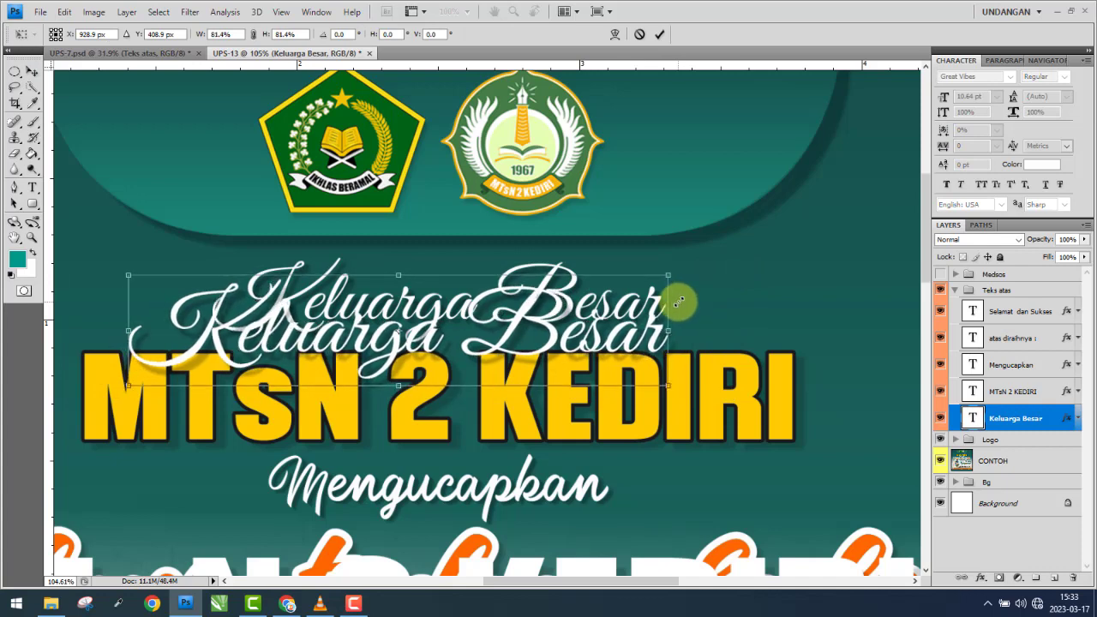
left_click_drag(128, 385, 207, 356)
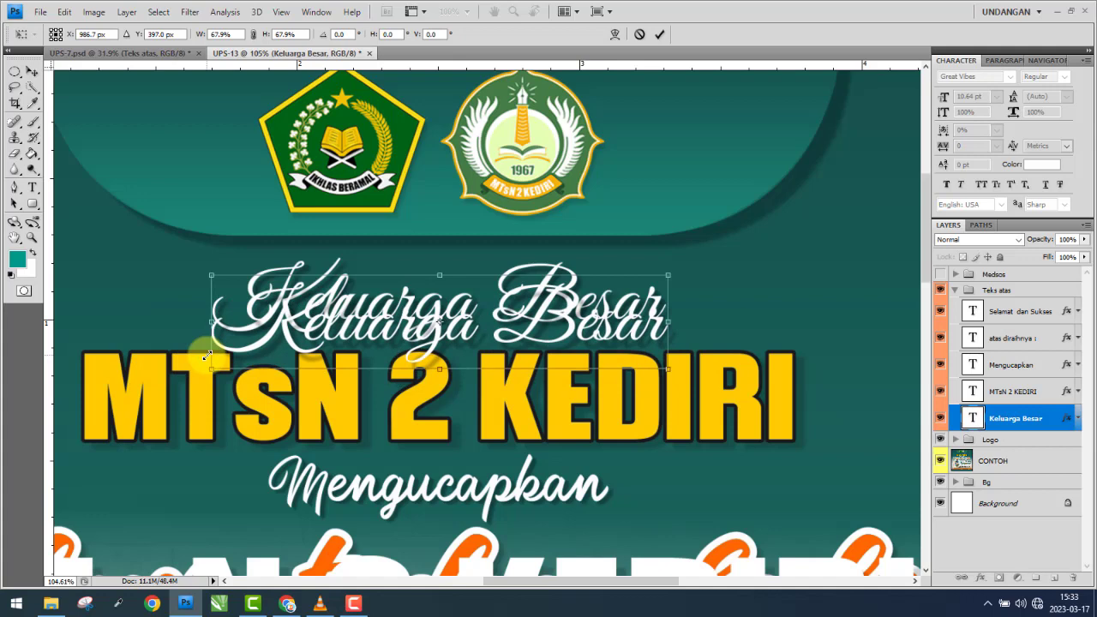
key("Return")
- Colour the Keluarga Besar text red and place it on the reference heading
left_click(1040, 165)
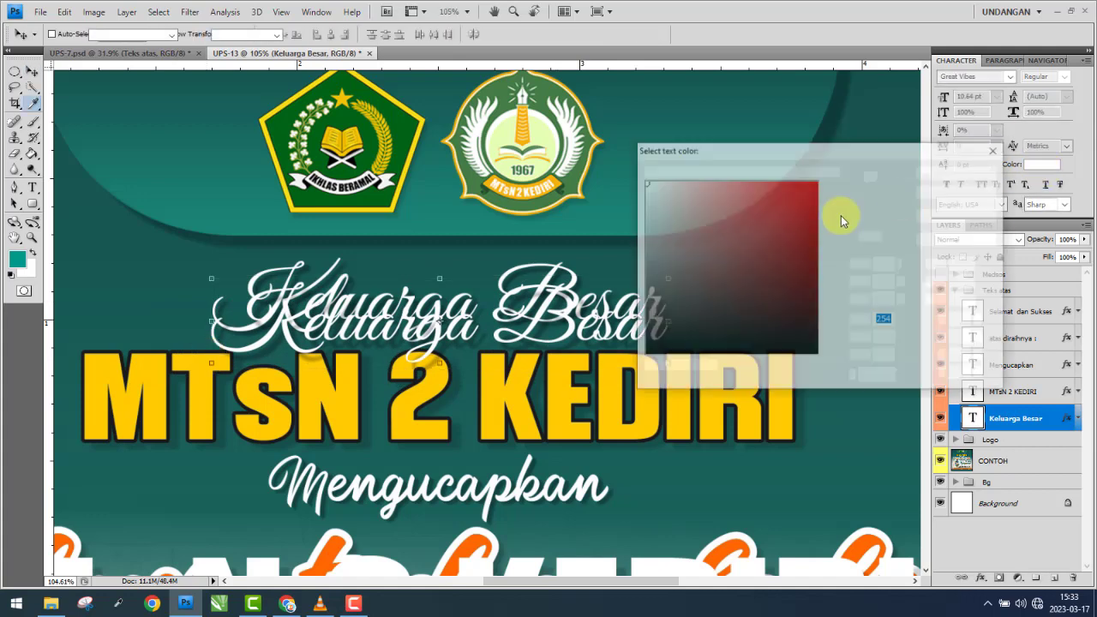
left_click(803, 186)
left_click(969, 172)
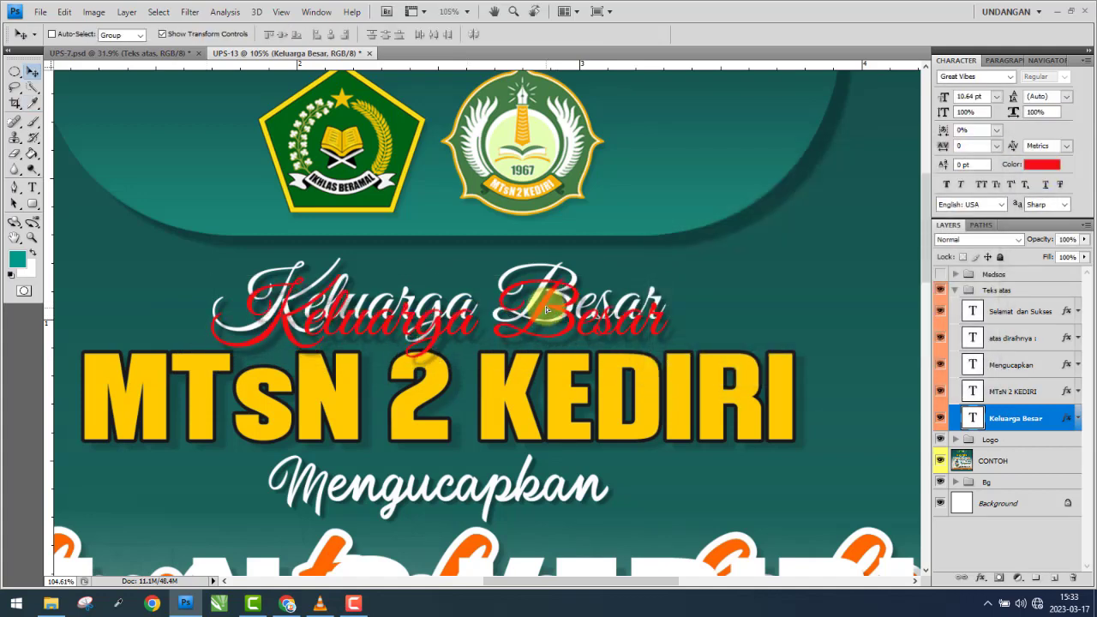
left_click_drag(470, 327, 474, 307)
- Nudge Keluarga Besar up and shorten its drop shadow distance to 9 px
key("Up")
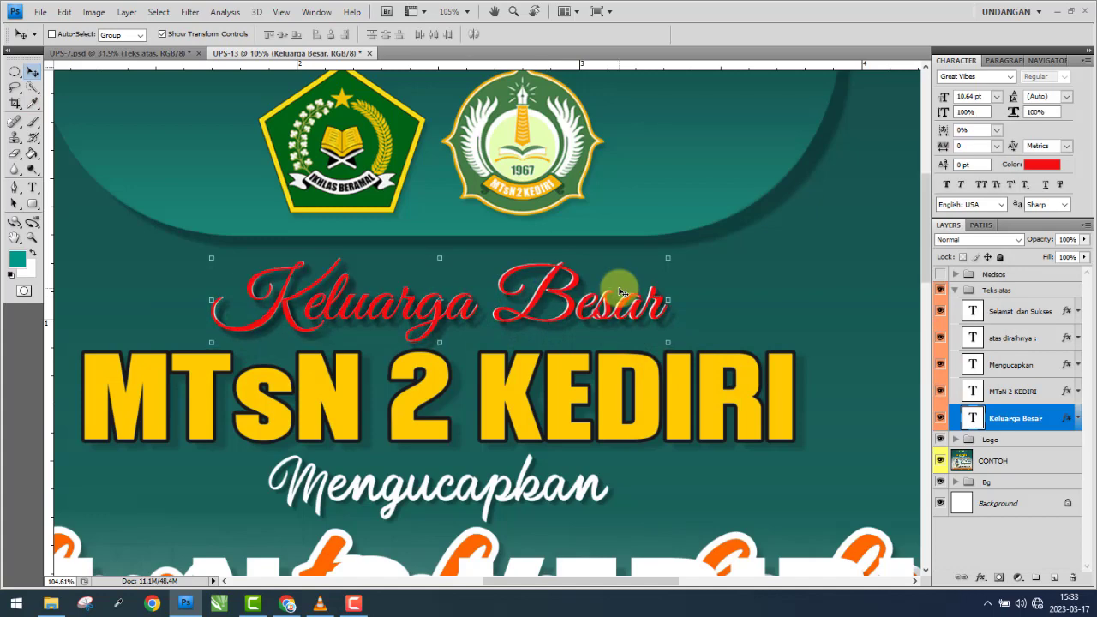
key("Up")
key("Up")
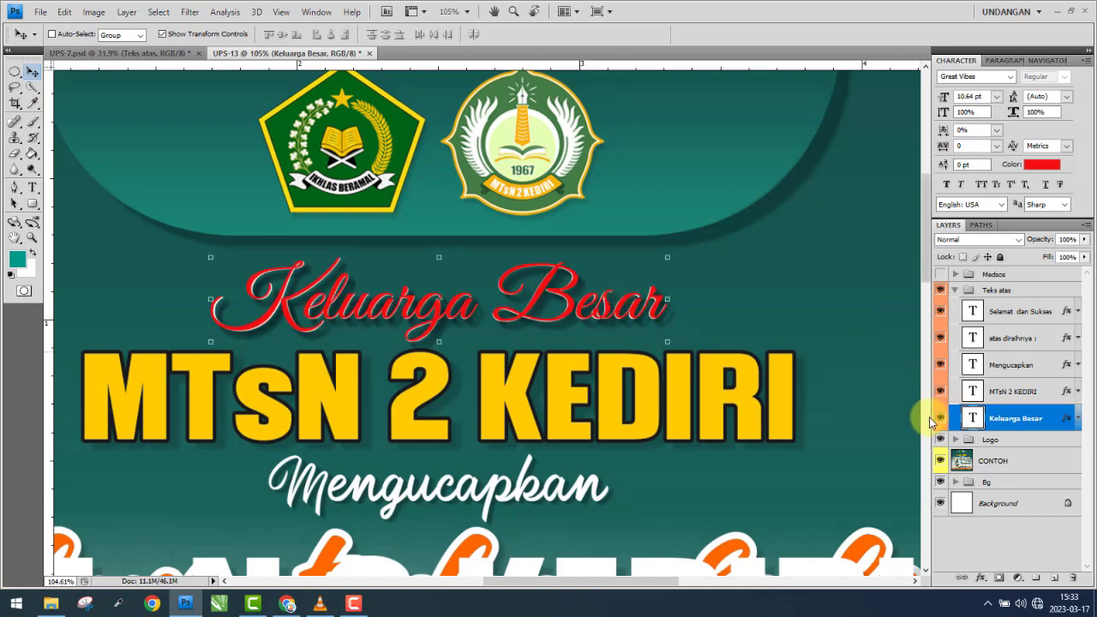
left_click(941, 461)
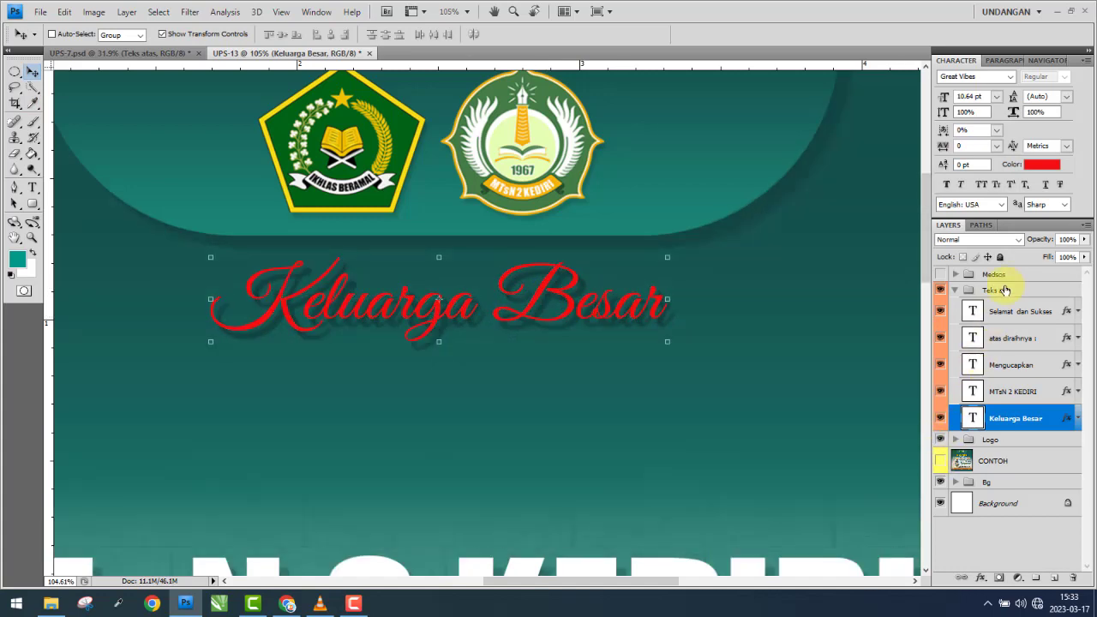
double_click(1022, 417)
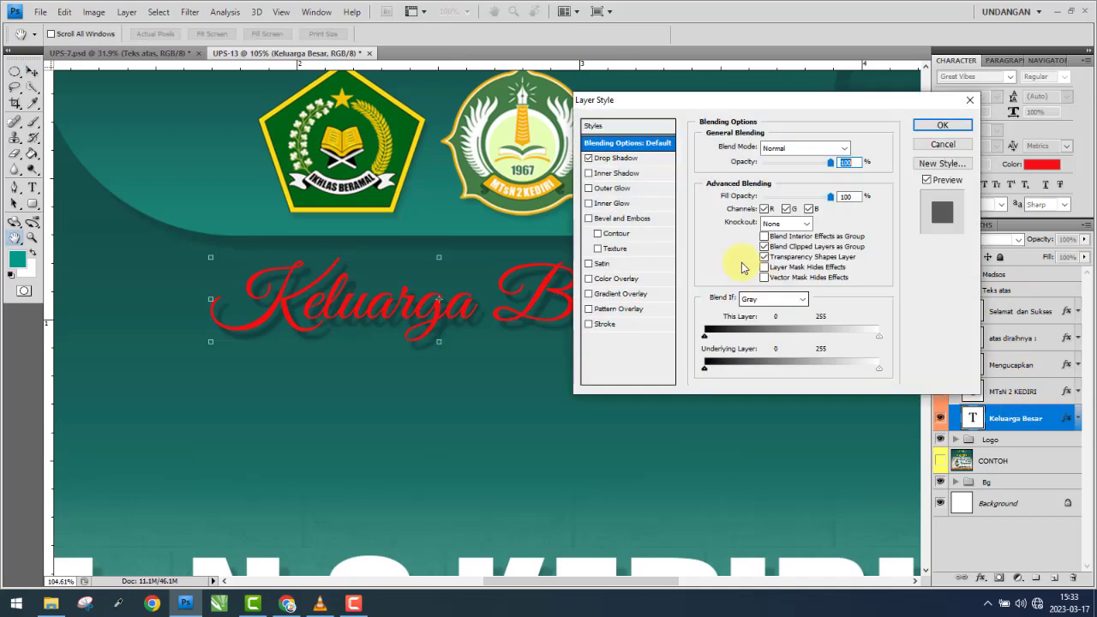
left_click(617, 157)
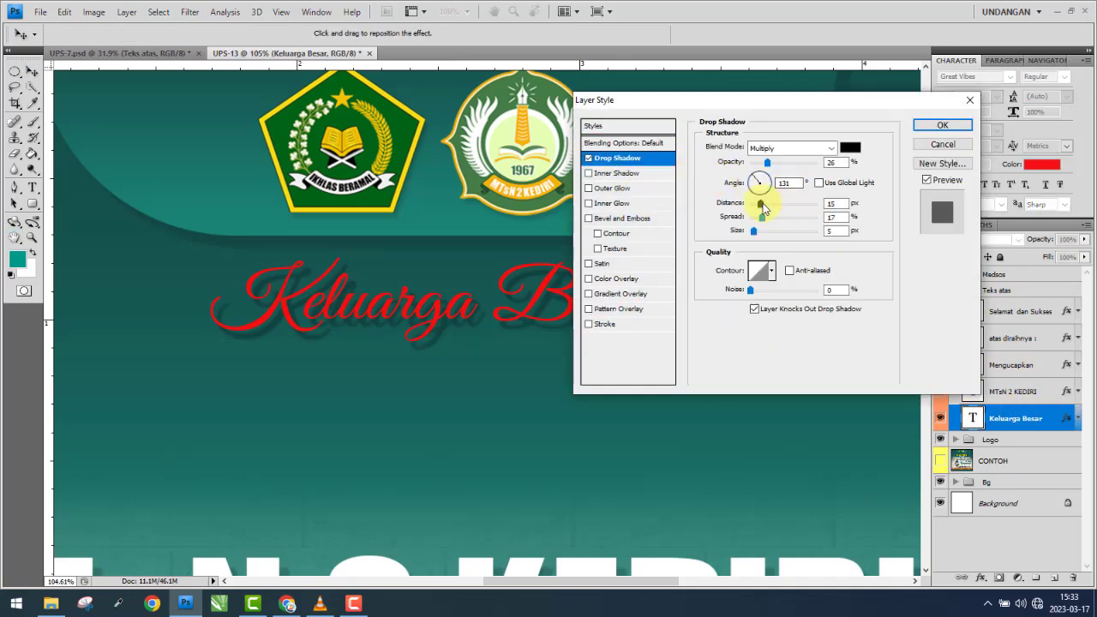
left_click_drag(760, 203, 756, 204)
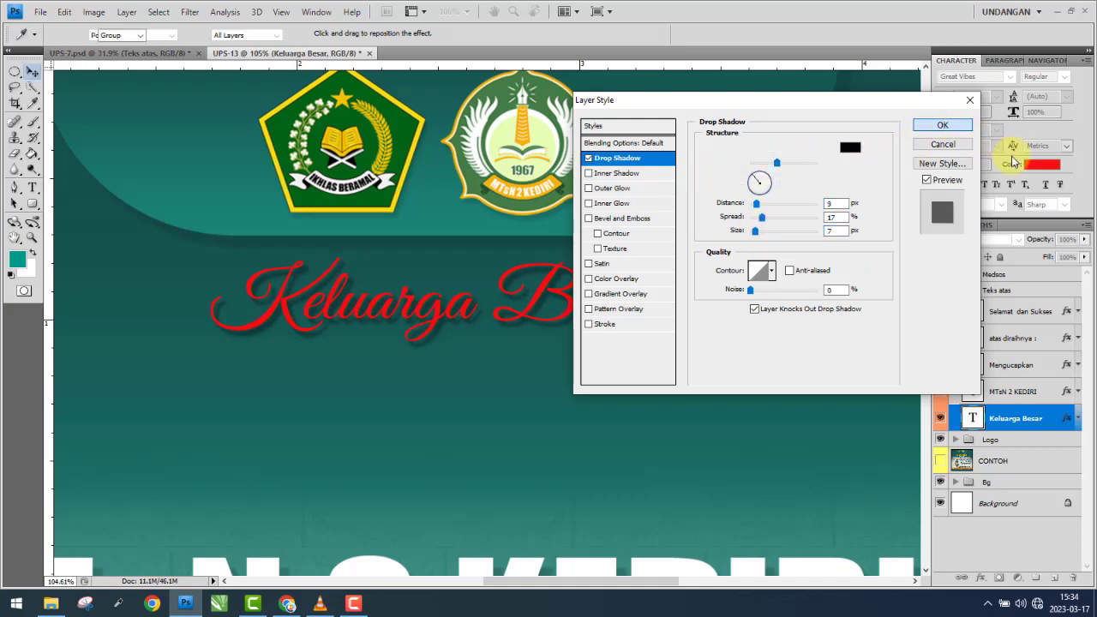
left_click(943, 126)
- Make the Keluarga Besar text white and show the reference again to compare
left_click(1041, 164)
left_click_drag(734, 191, 602, 135)
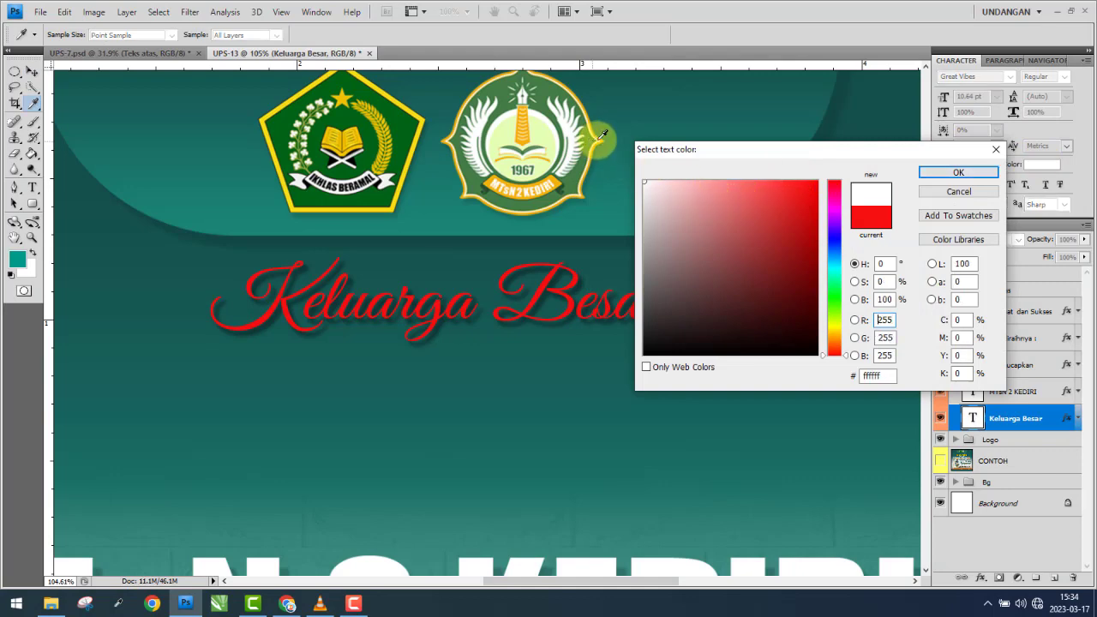
left_click(959, 173)
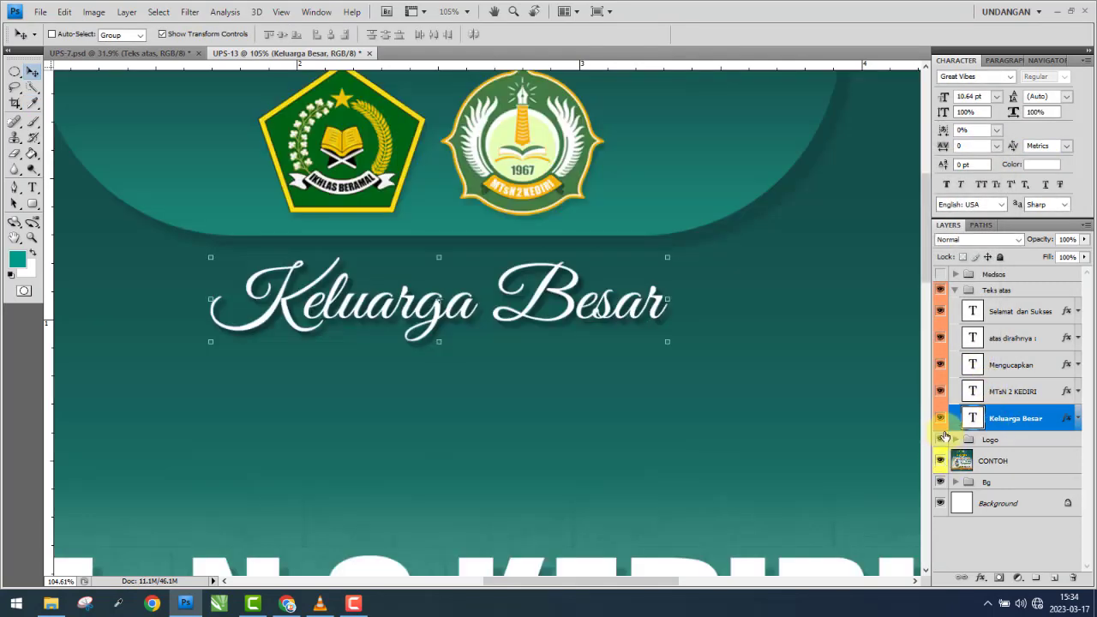
left_click(941, 460)
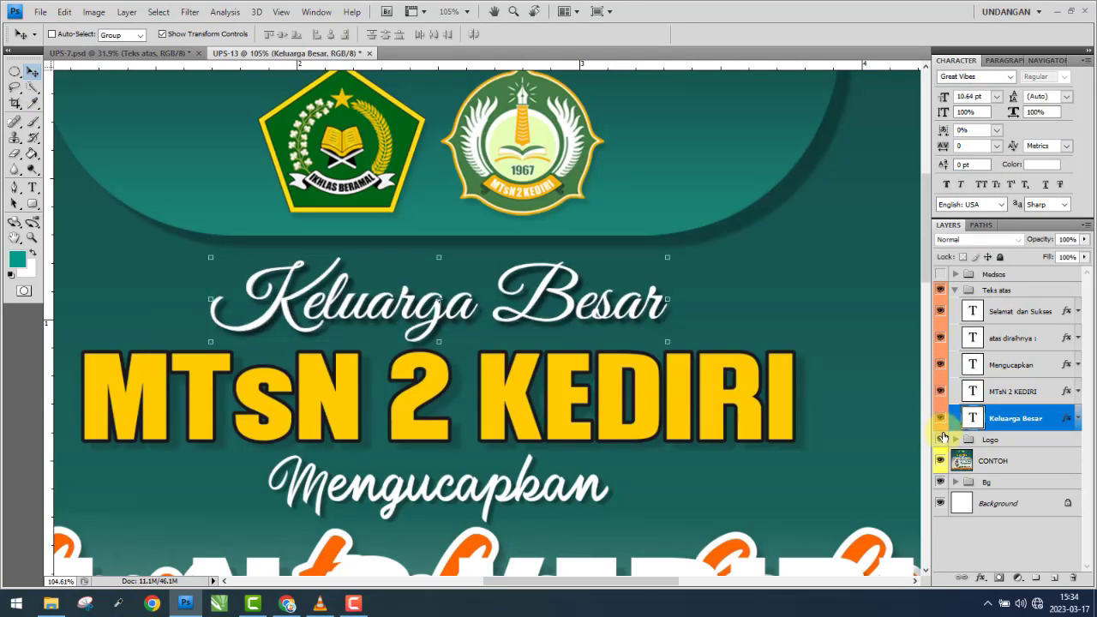
- Move the MTsN 2 KEDIRI text up and scale it down to about 68.5%
left_click(941, 461)
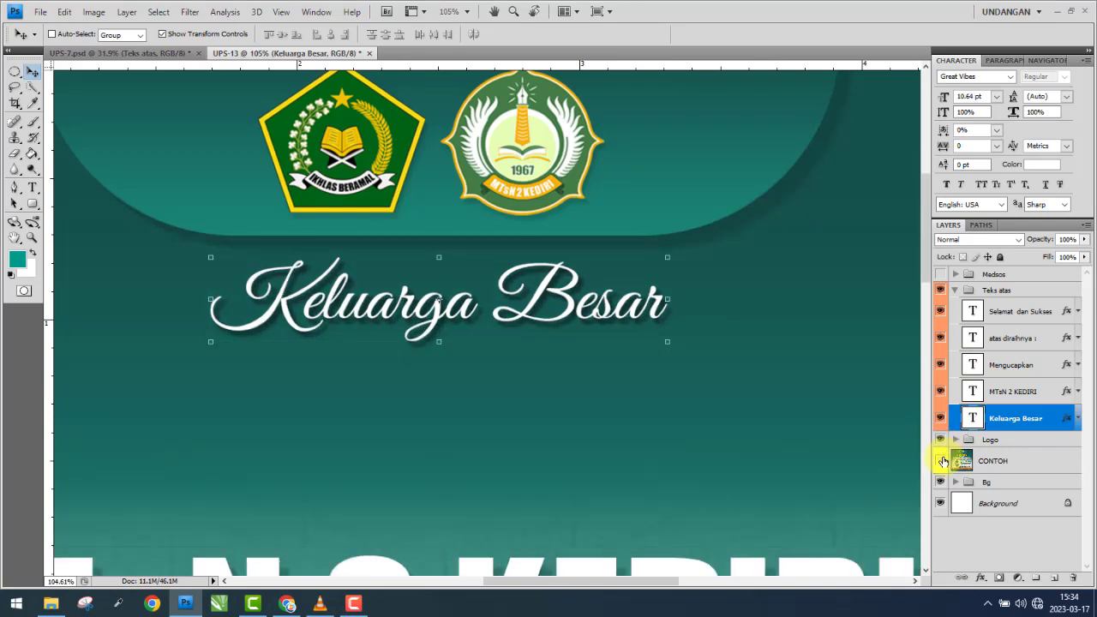
left_click(941, 461)
scroll(610, 313, "down", 2)
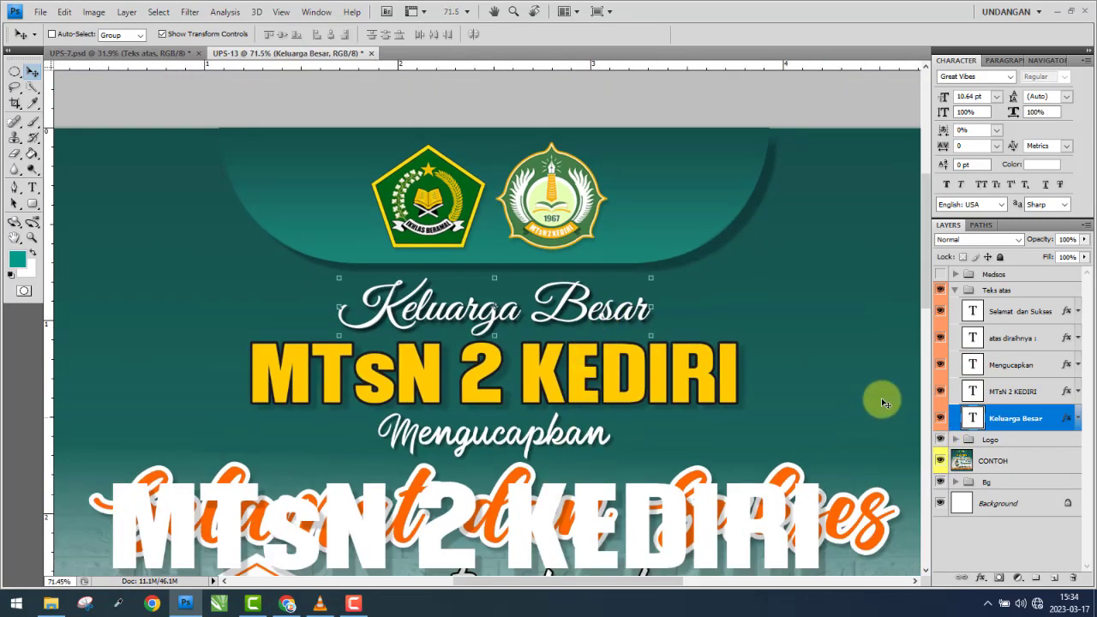
left_click(651, 498, "ctrl")
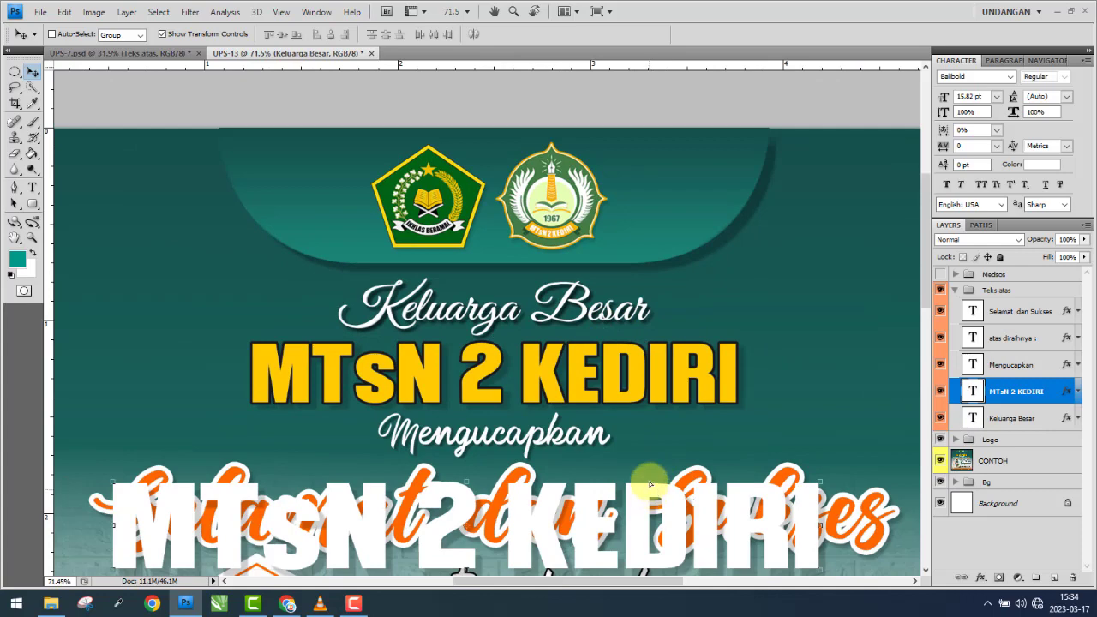
left_click_drag(651, 486, 649, 377)
left_click(826, 375)
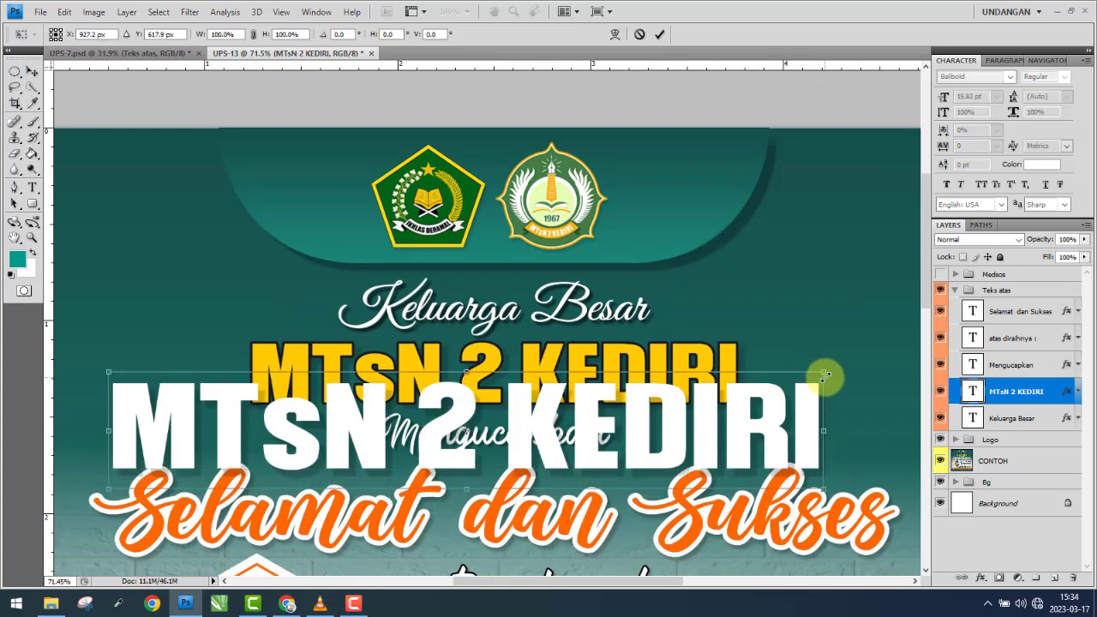
mouse_move(824, 375)
left_mouse_down()
mouse_move(742, 401)
mouse_move(747, 379)
left_mouse_up()
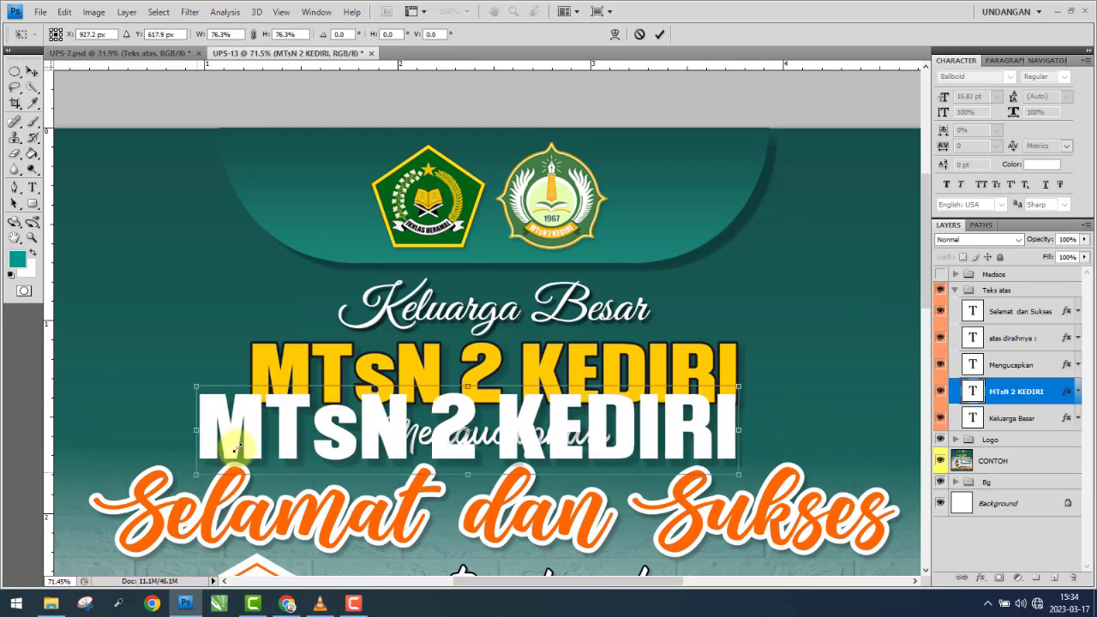
left_click_drag(238, 449, 250, 437)
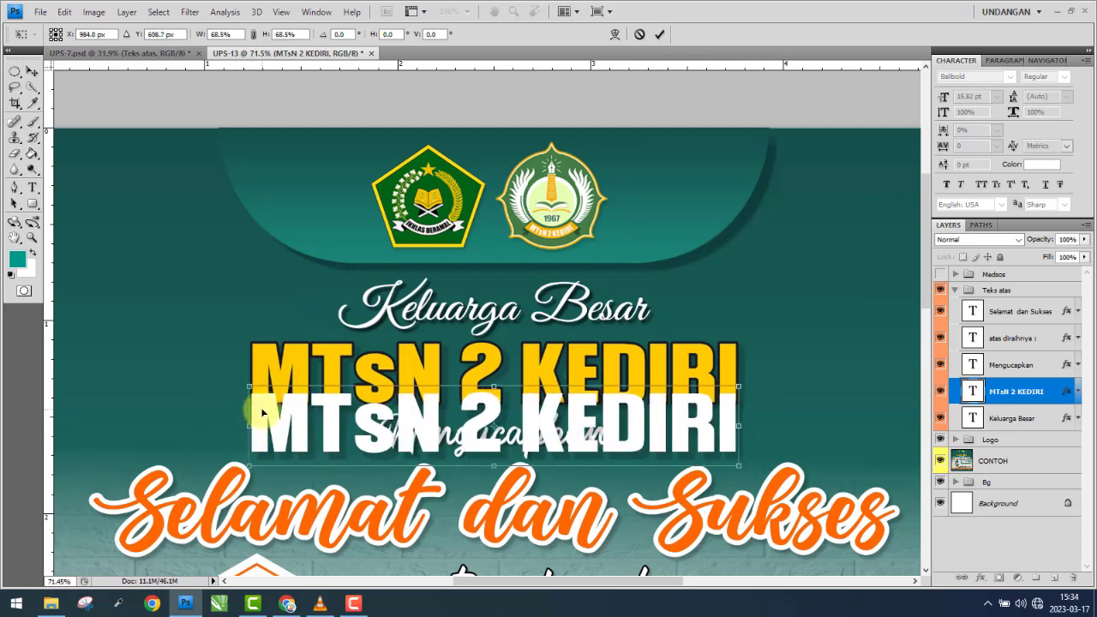
key("Return")
- Position the MTsN 2 KEDIRI text exactly over the yellow reference headline
left_click_drag(270, 436, 276, 385)
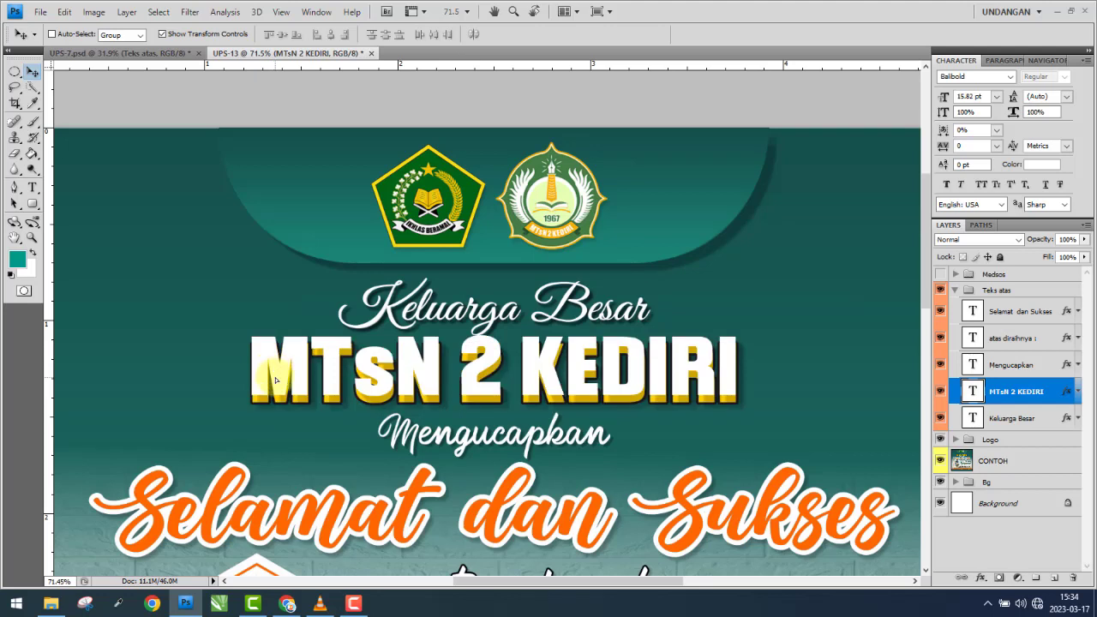
key("Up")
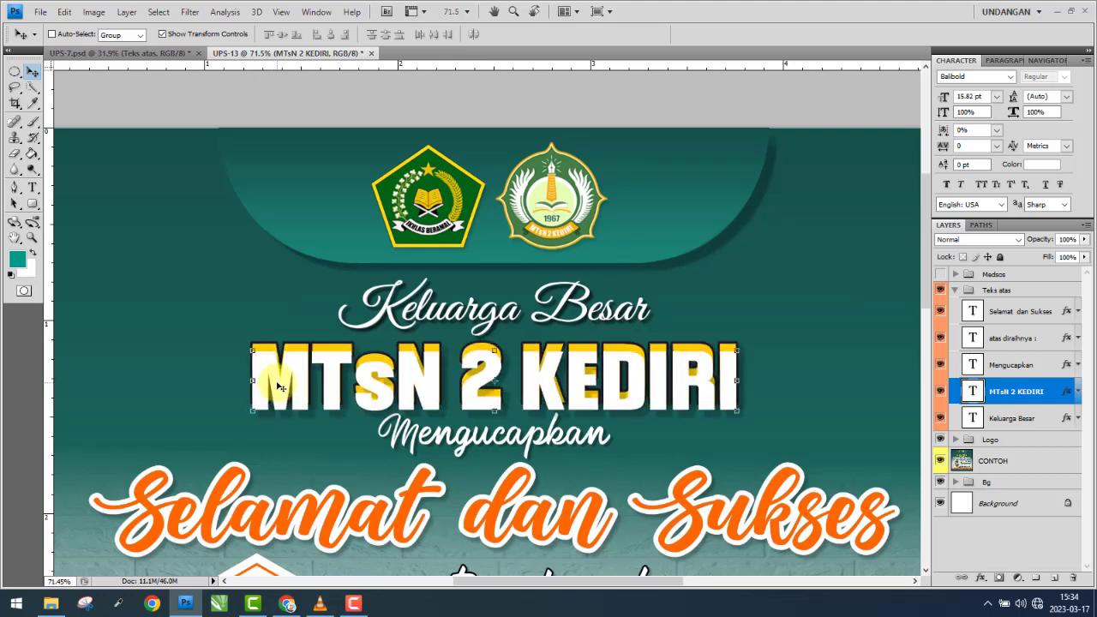
key("Up")
key("Up")
key("Up")
key("Up")
key("Up")
key("Up")
key("Up")
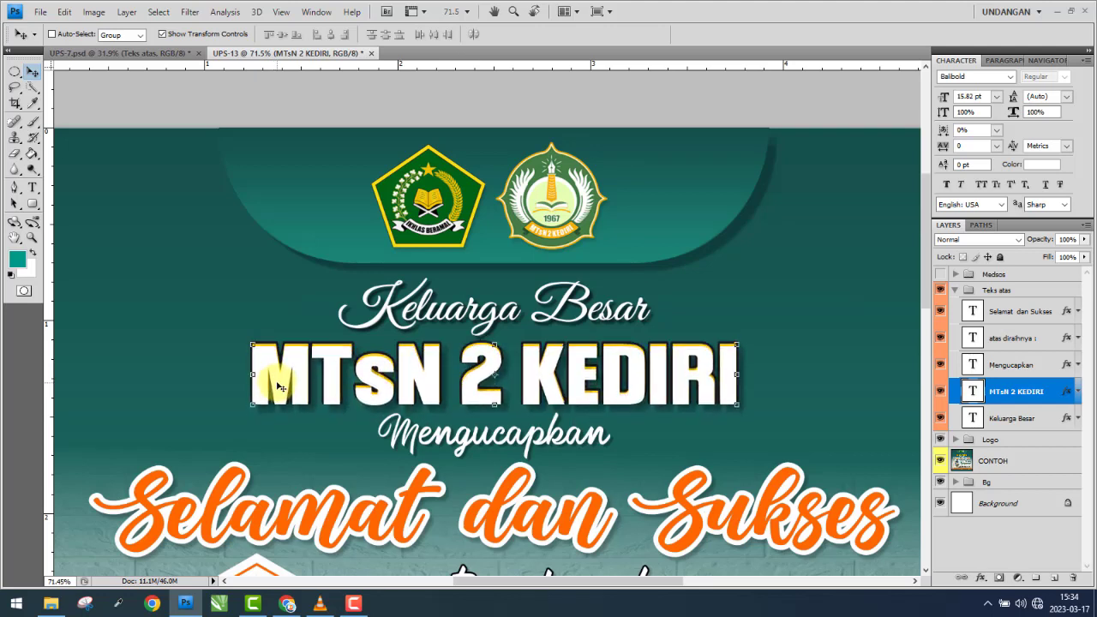
key("Up")
key("Up")
key("Up")
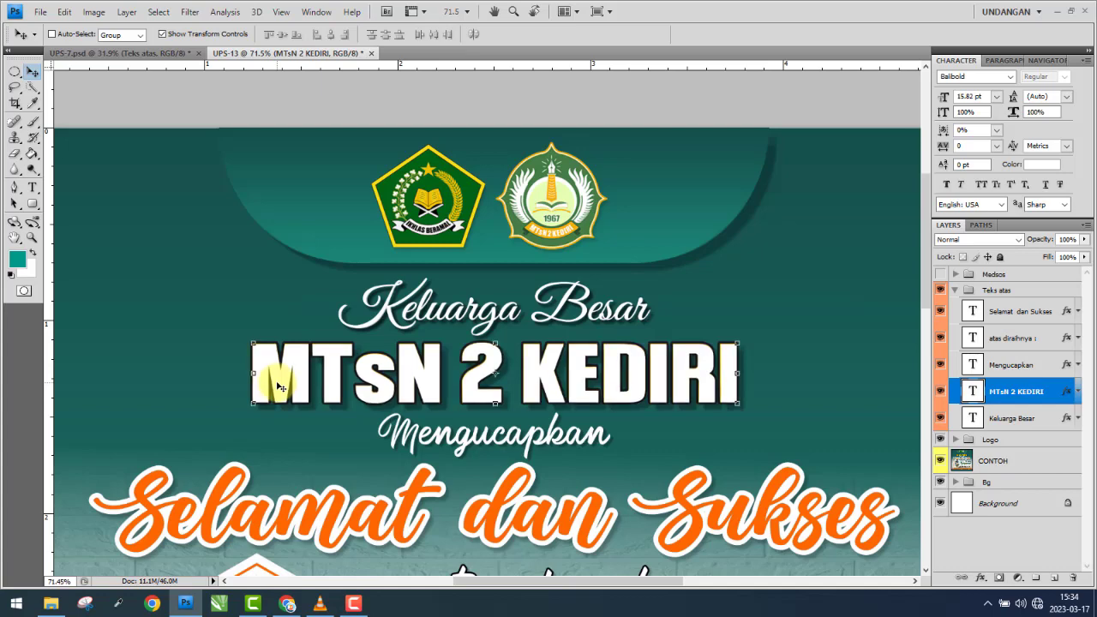
scroll(741, 383, "up", 2)
scroll(738, 380, "up", 1)
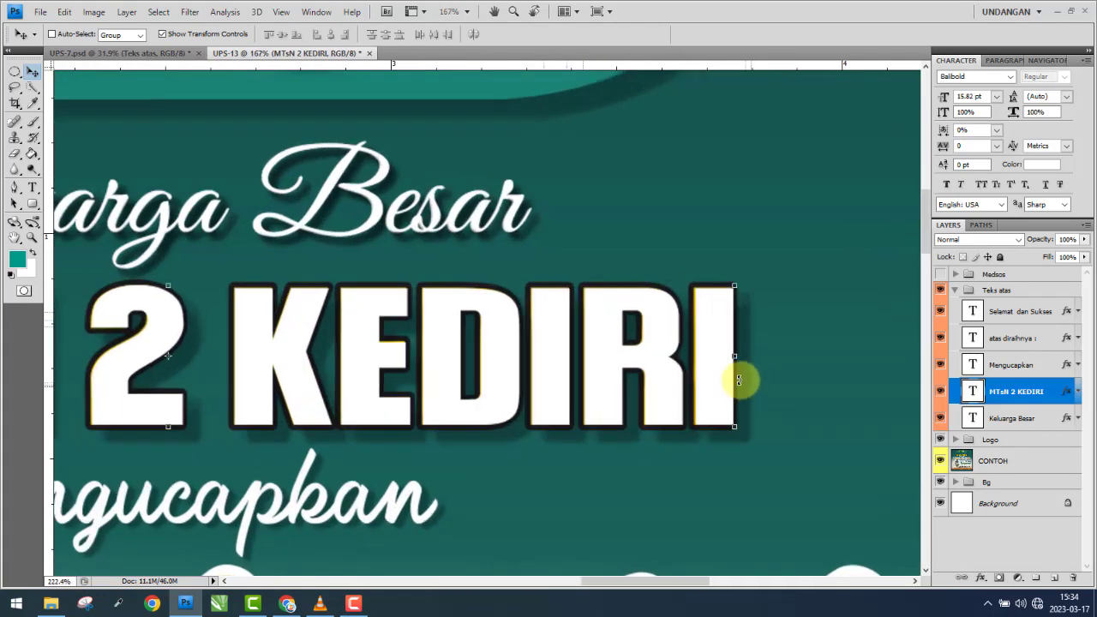
scroll(739, 379, "up", 2)
scroll(728, 366, "up", 1)
scroll(729, 345, "up", 1)
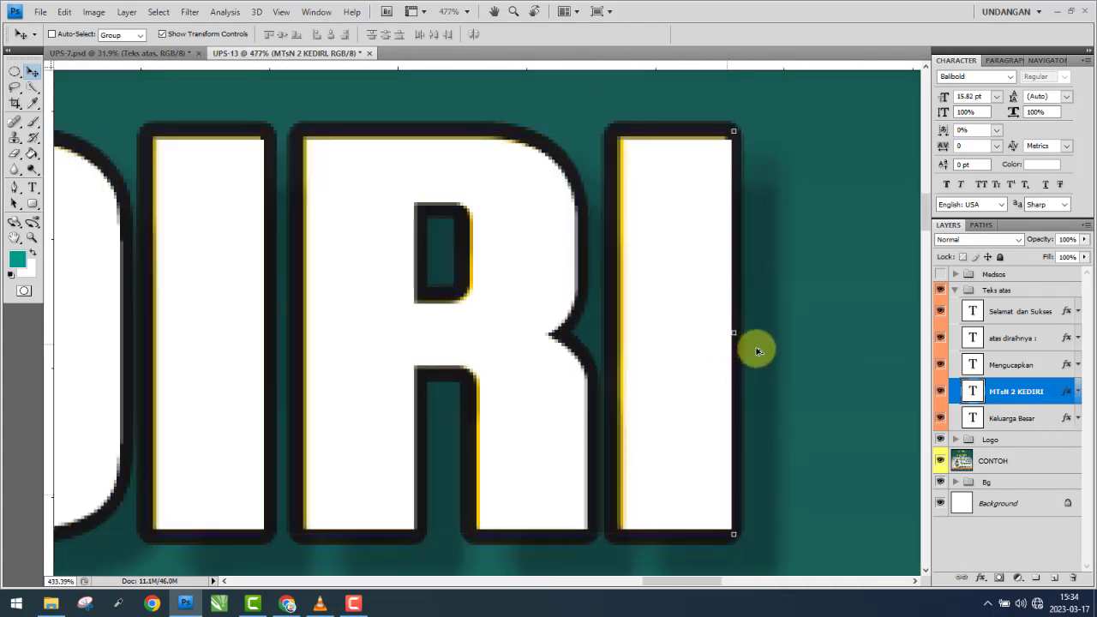
scroll(757, 351, "down", 3)
scroll(806, 347, "down", 2)
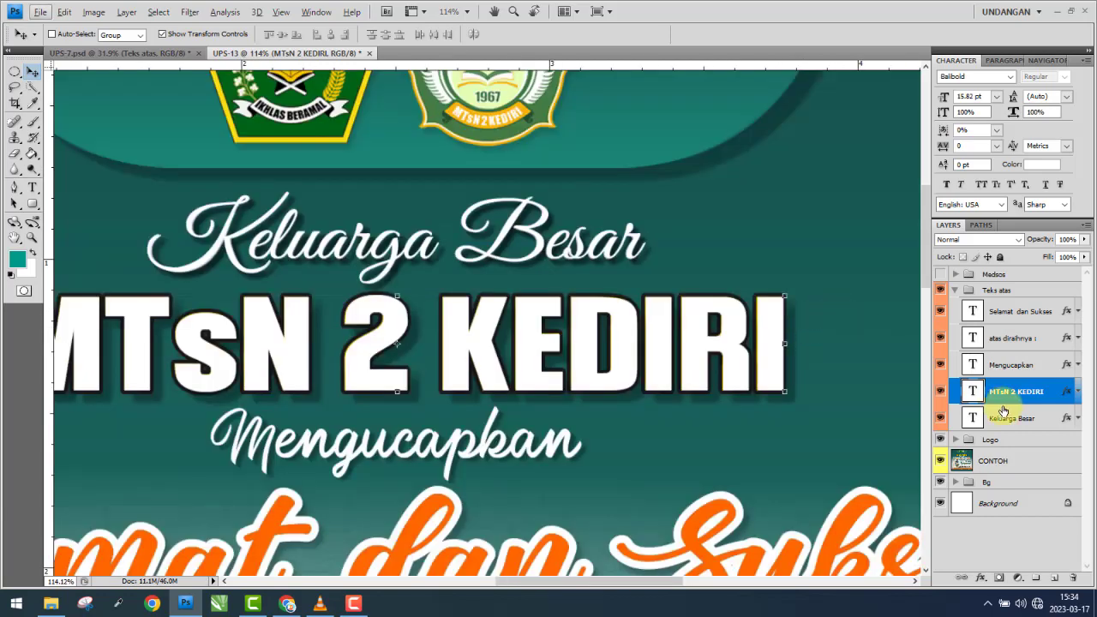
double_click(1050, 390)
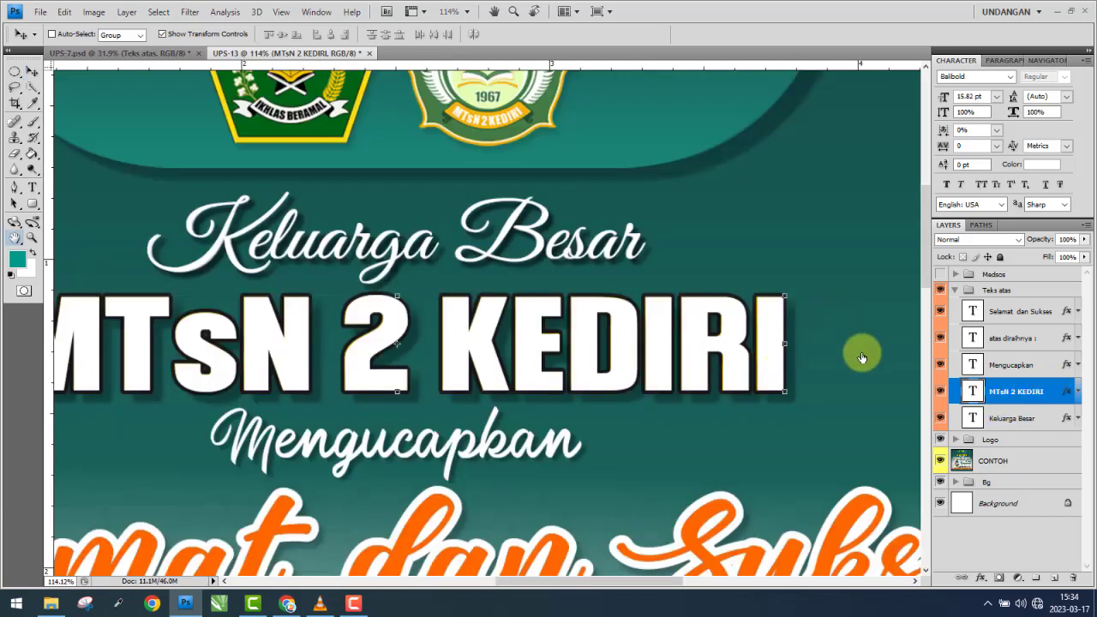
- Add a pink stroke effect to the MTsN 2 KEDIRI headline
left_click(601, 325)
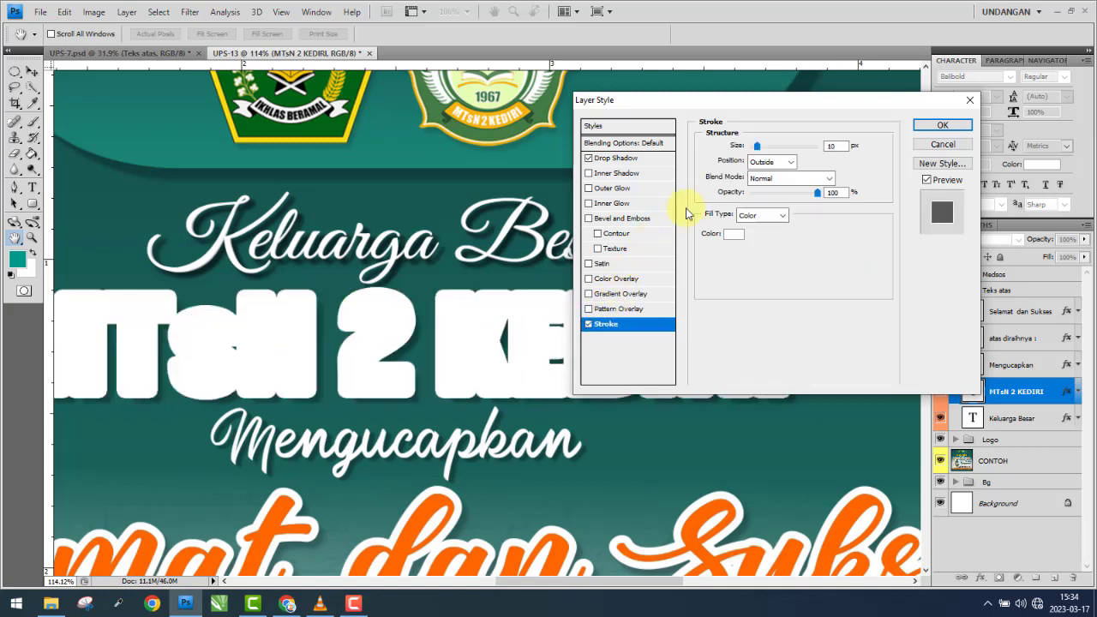
left_click(733, 233)
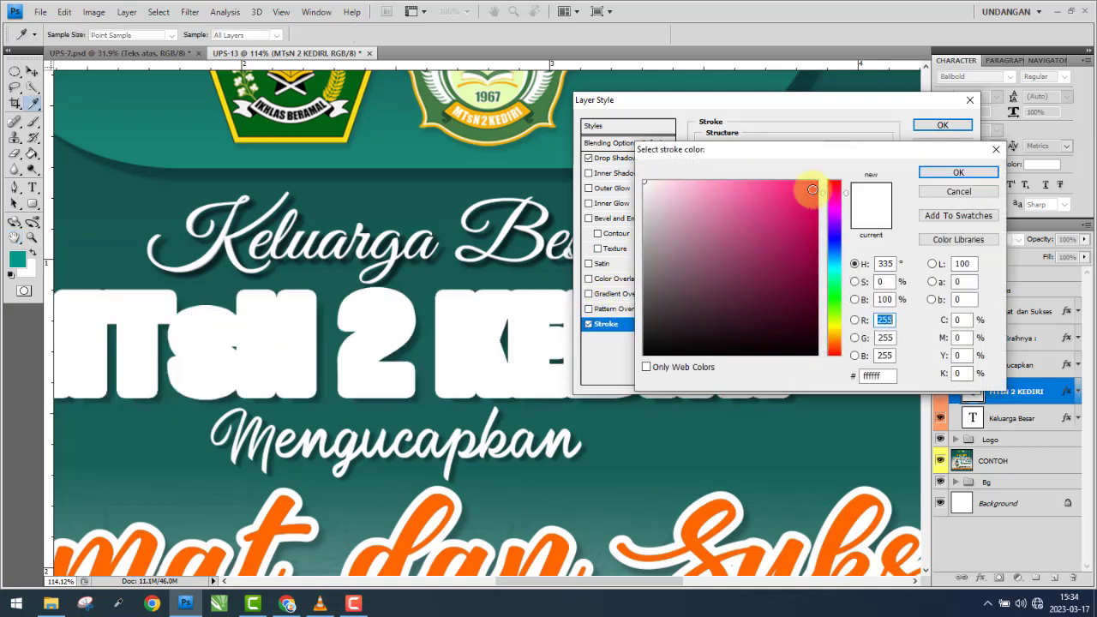
left_click_drag(846, 205, 846, 190)
left_click(933, 167)
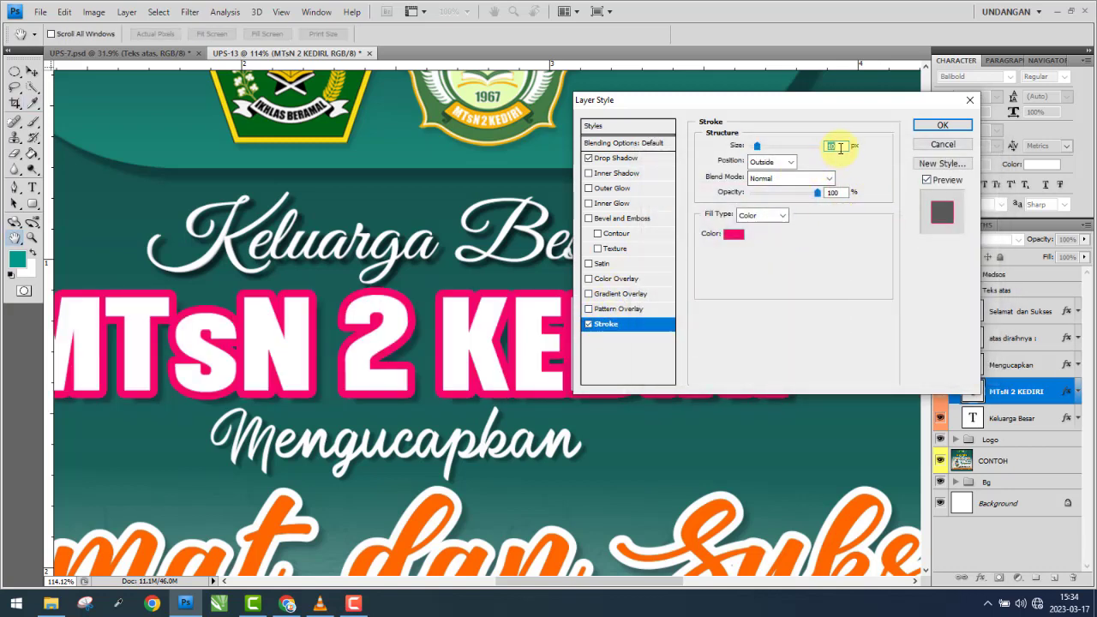
type("5")
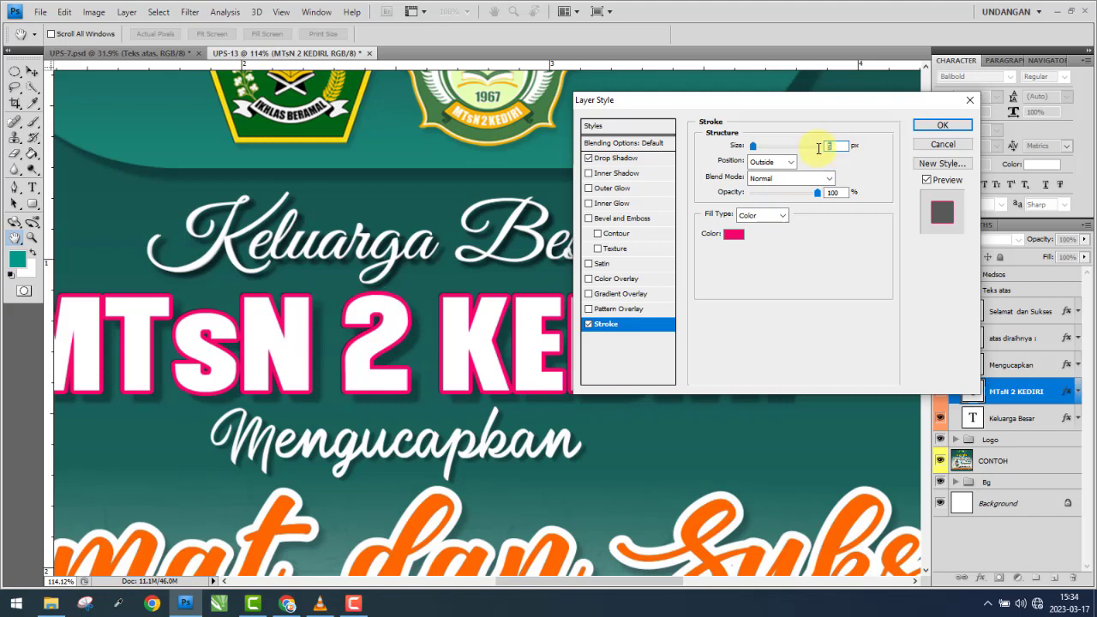
type("4")
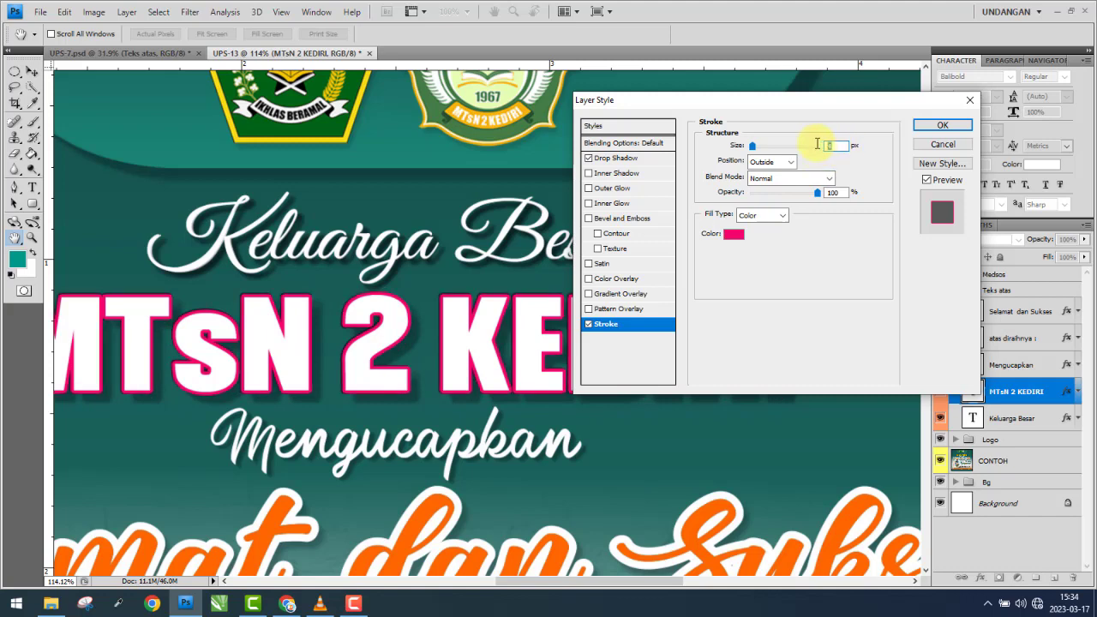
type("6")
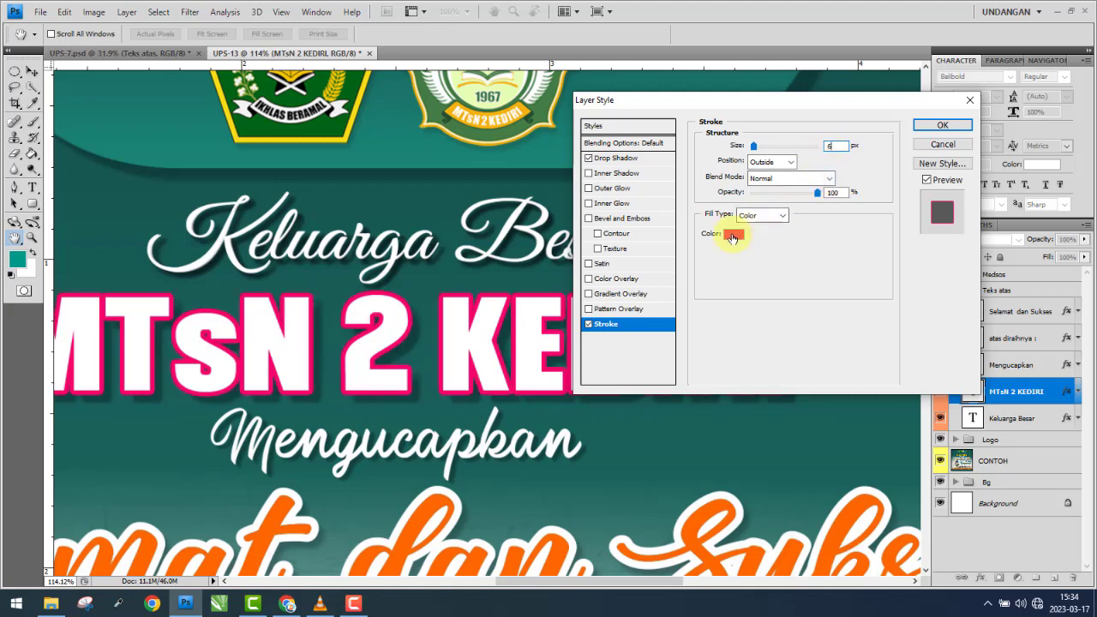
left_click(931, 129)
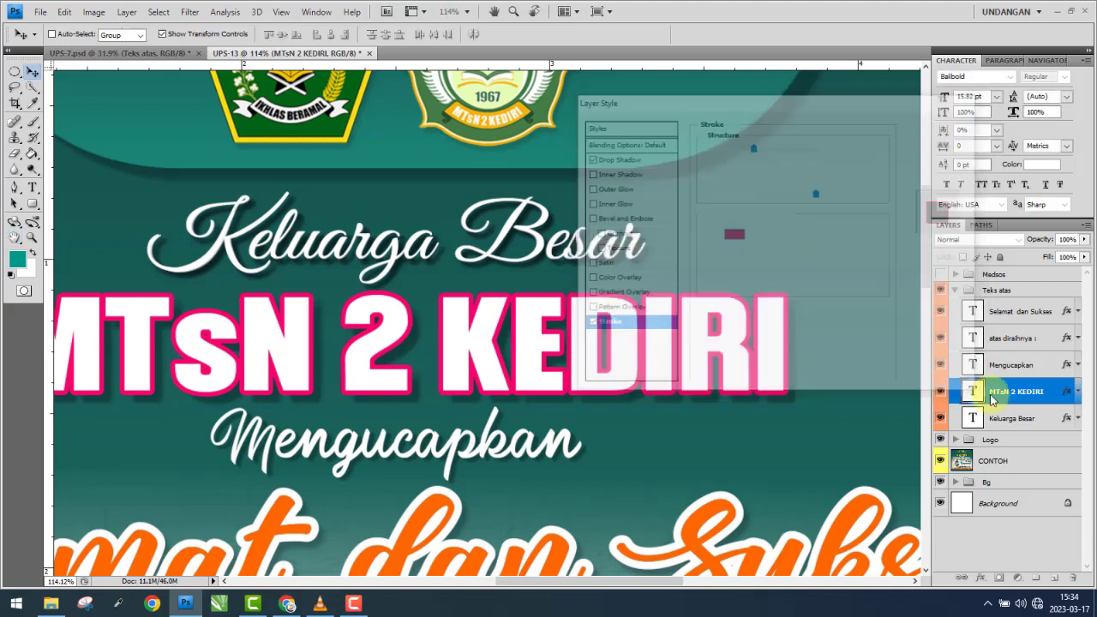
- Change the headline's stroke to a dark #151c15 sampled from the headline
left_click(940, 391)
double_click(1057, 391)
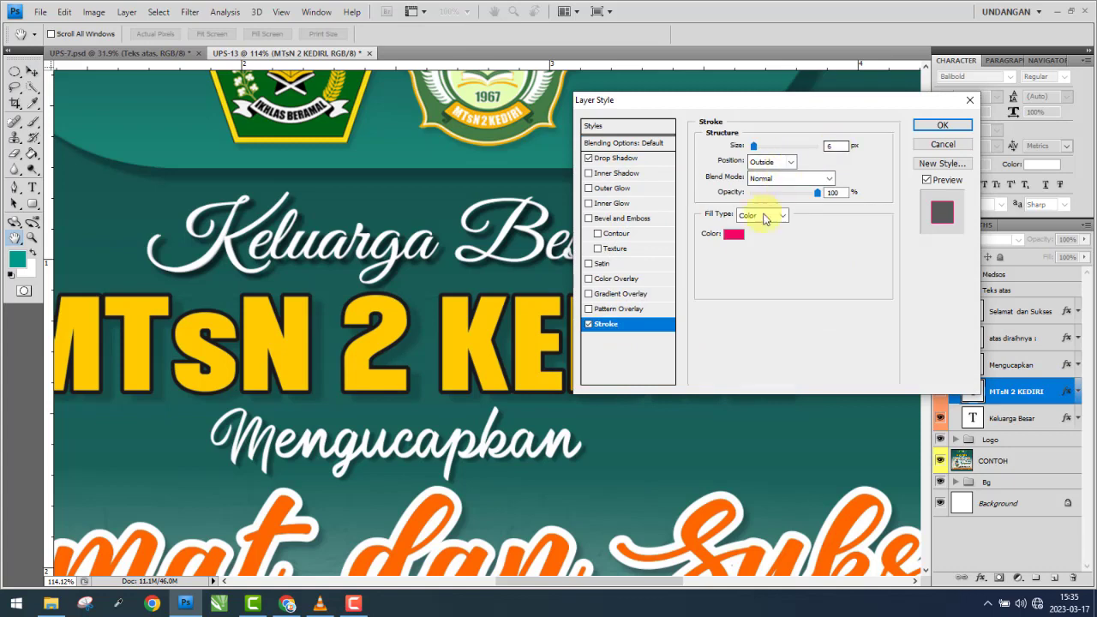
left_click(733, 235)
left_click(376, 289)
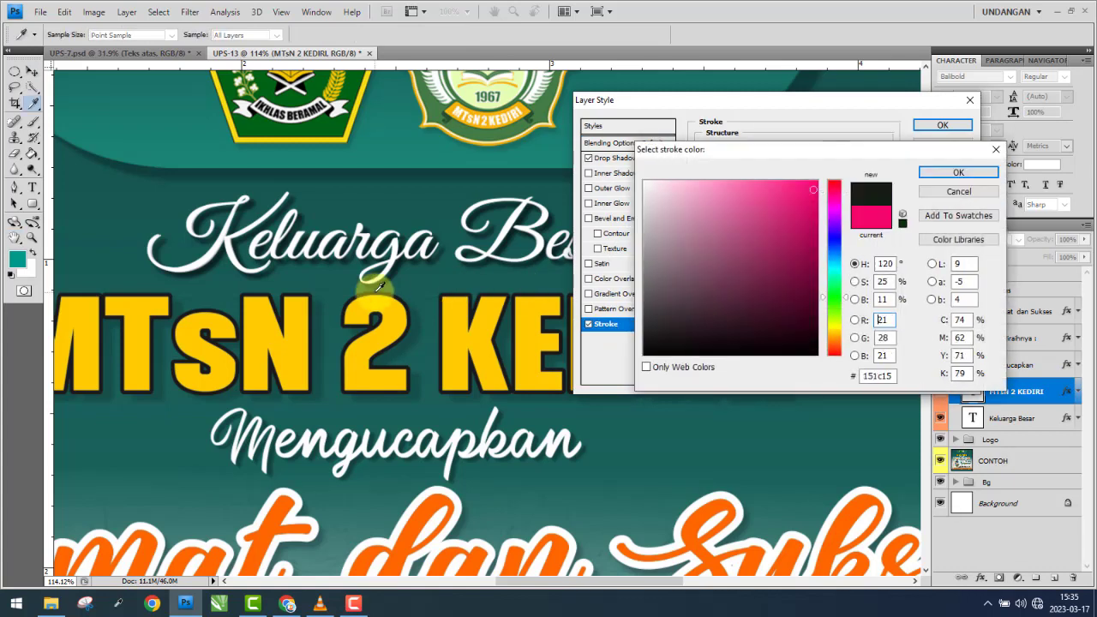
left_click(958, 172)
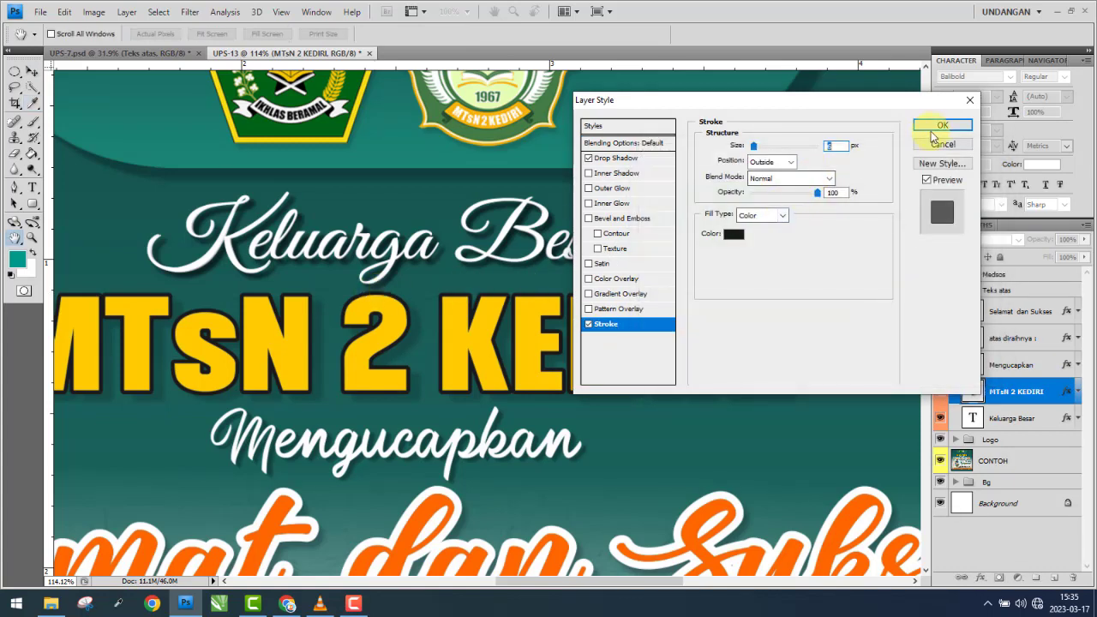
left_click(942, 125)
- Fill the MTsN 2 KEDIRI text with the yellow sampled from the reference headline
left_click(941, 393)
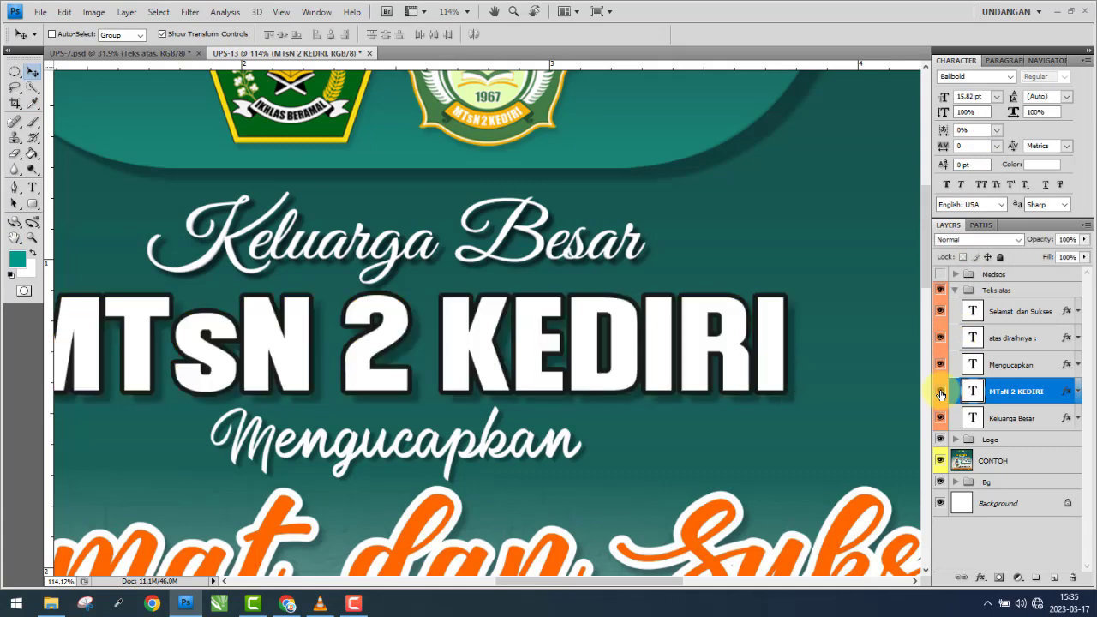
left_click(1040, 166)
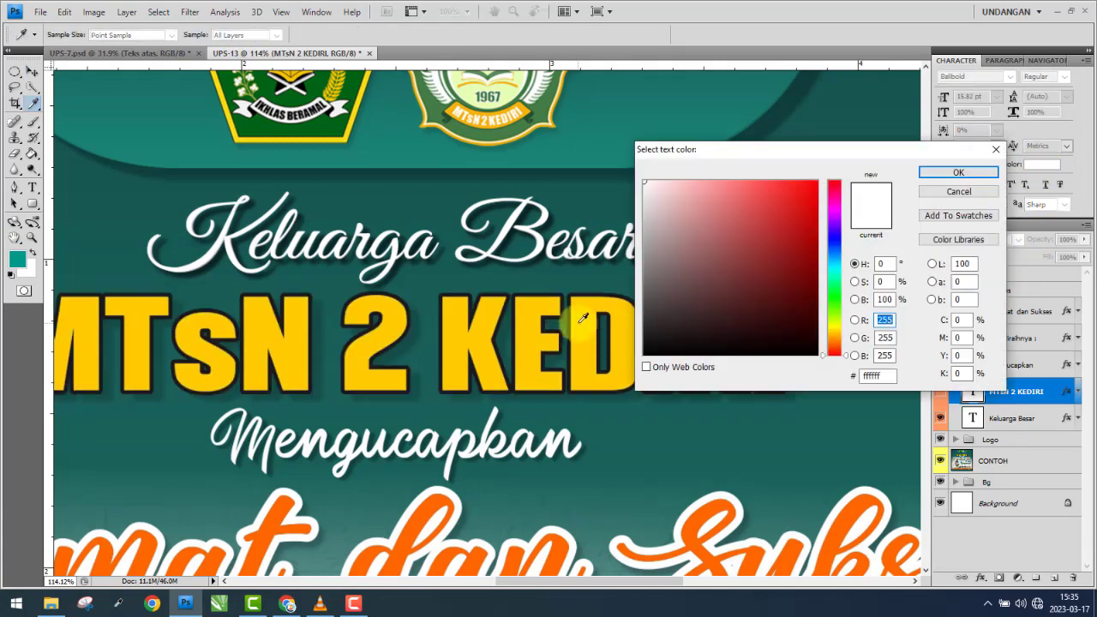
left_click(566, 334)
left_click(933, 180)
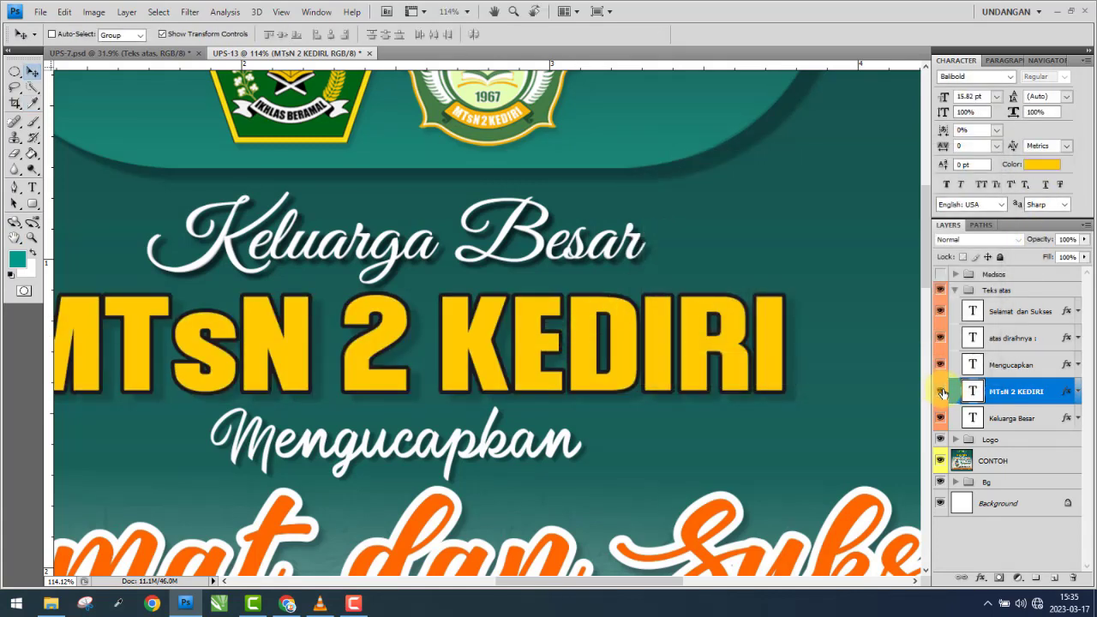
left_click(940, 391)
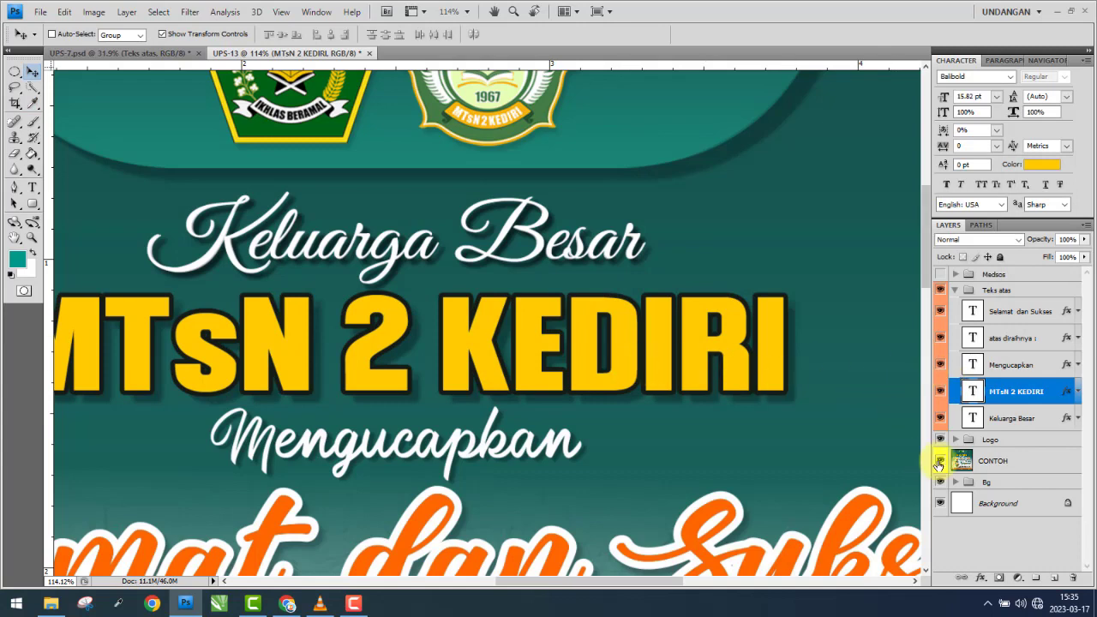
- Compare against the CONTOH reference, then leave it hidden
left_click(940, 461)
left_click(941, 460)
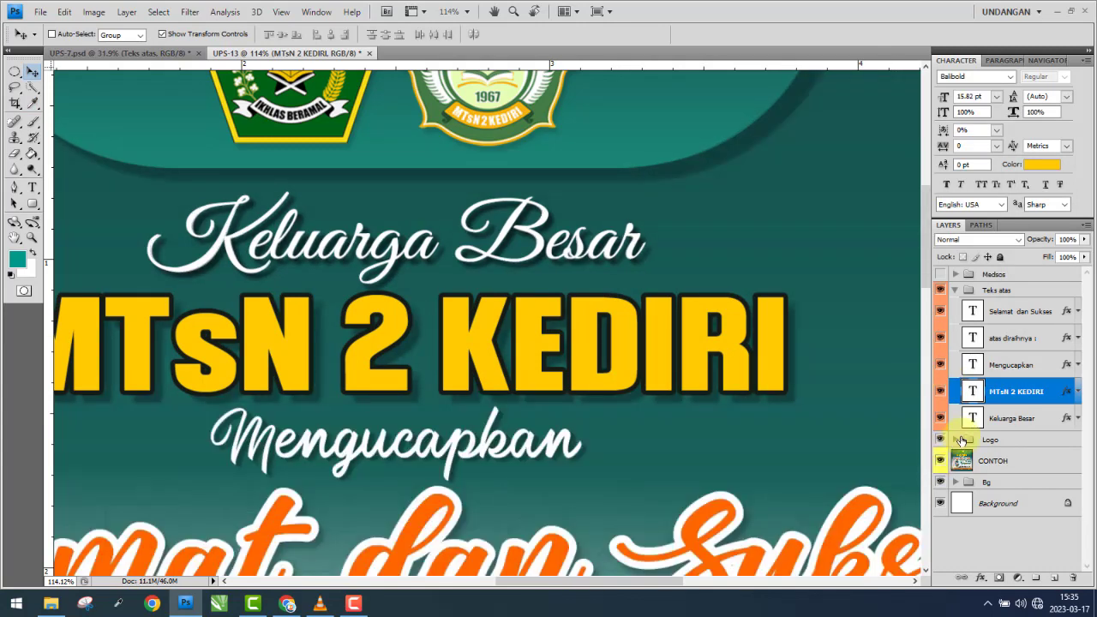
left_click(941, 461)
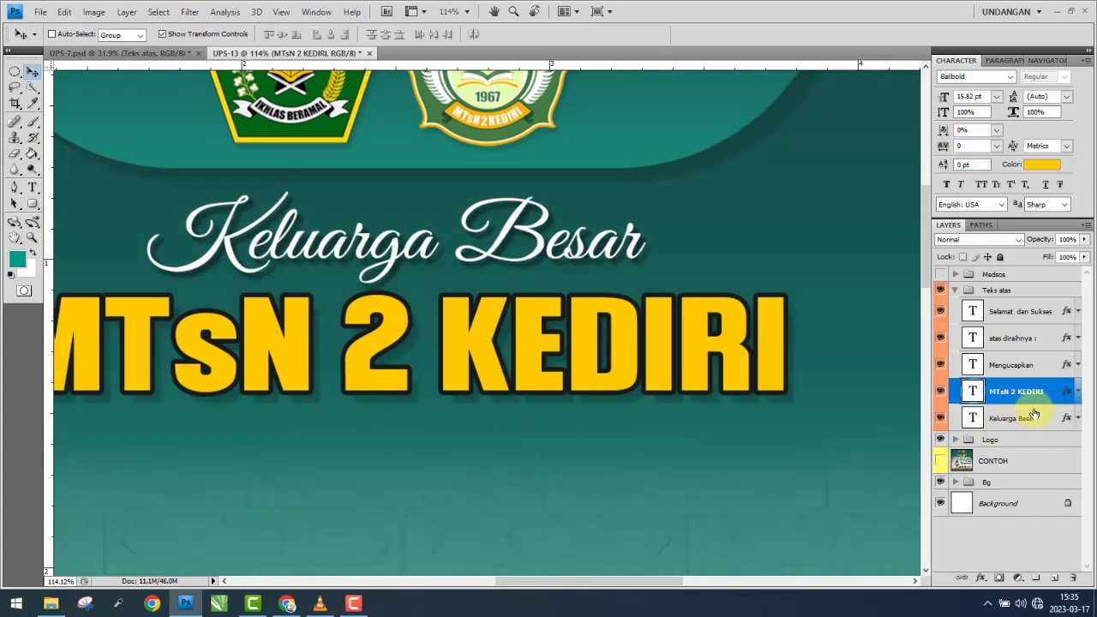
- Give the MTsN 2 KEDIRI headline's Multiply drop shadow 15 px distance and 35% opacity
double_click(1029, 394)
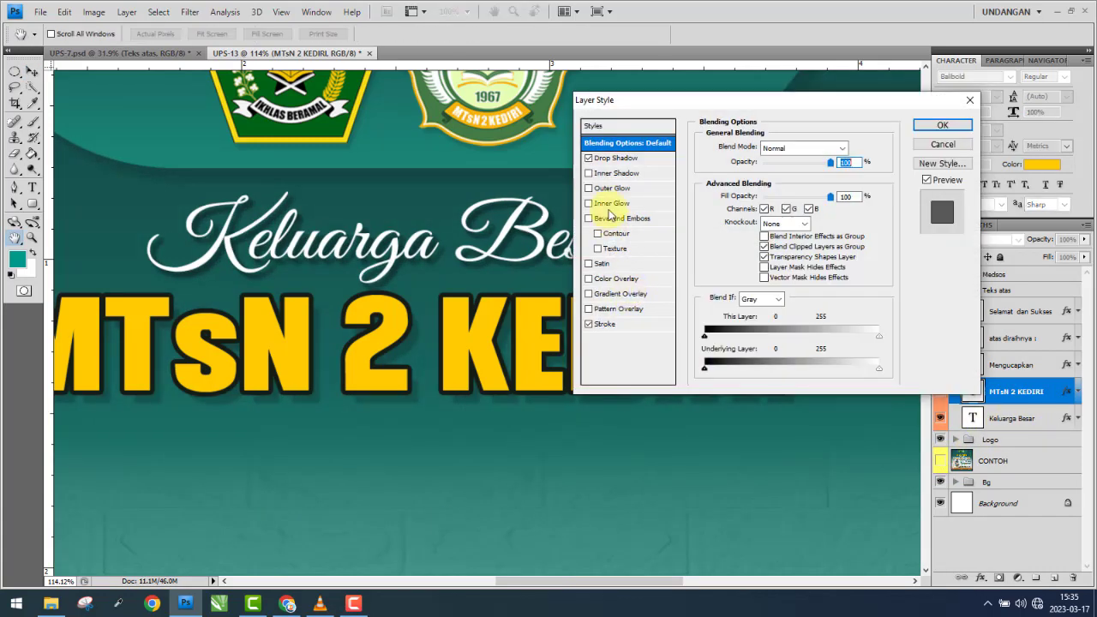
left_click(614, 160)
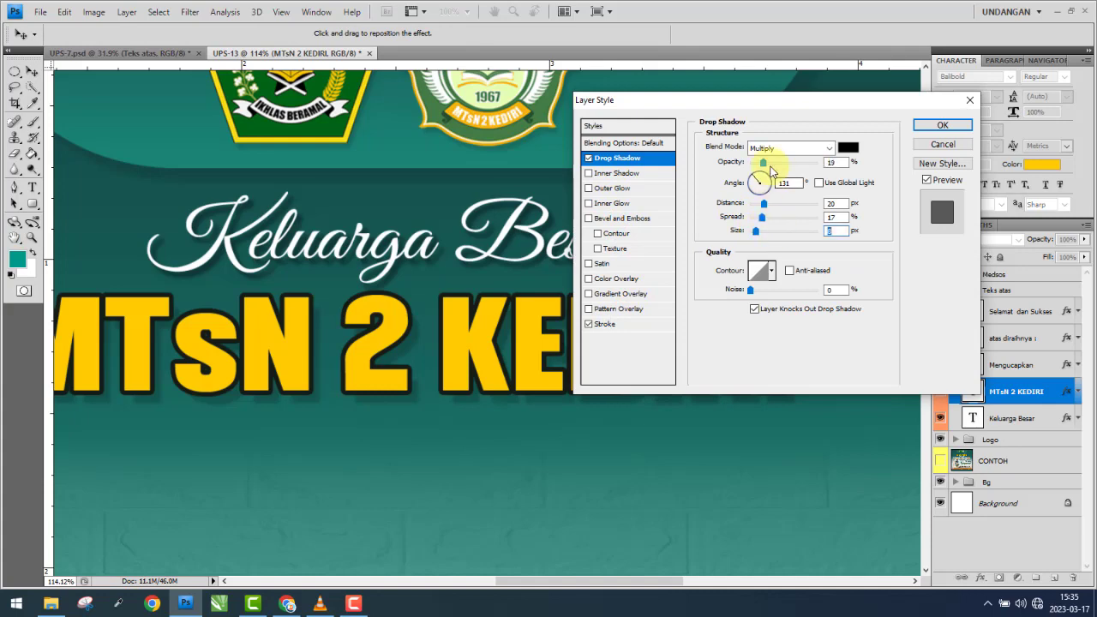
mouse_move(774, 107)
left_mouse_down()
mouse_move(942, 112)
mouse_move(804, 72)
left_mouse_up()
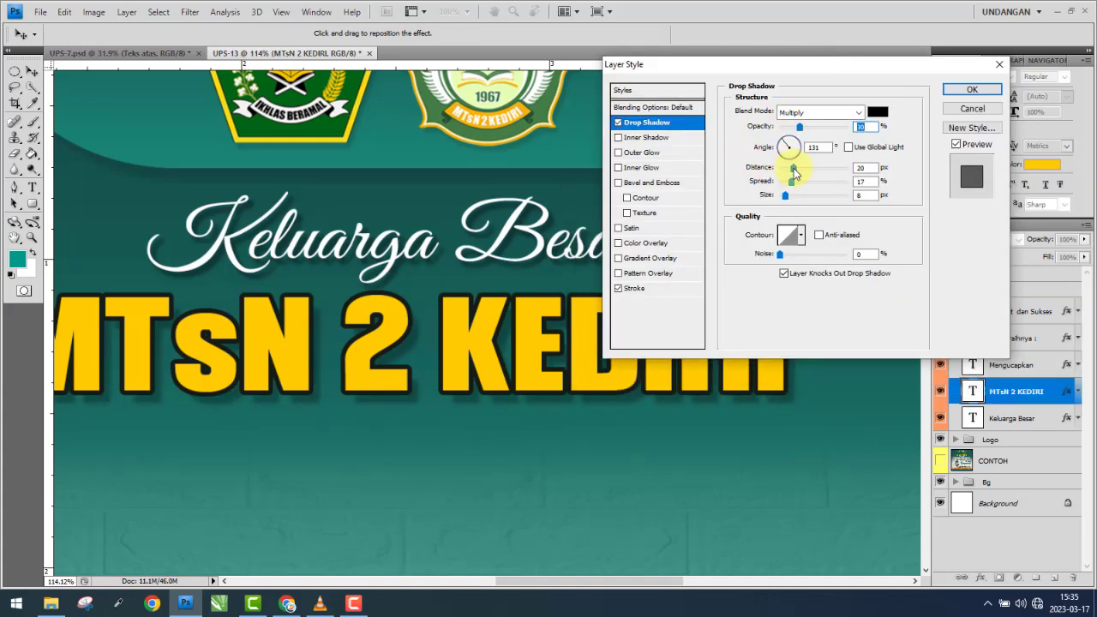
left_click_drag(793, 174, 790, 172)
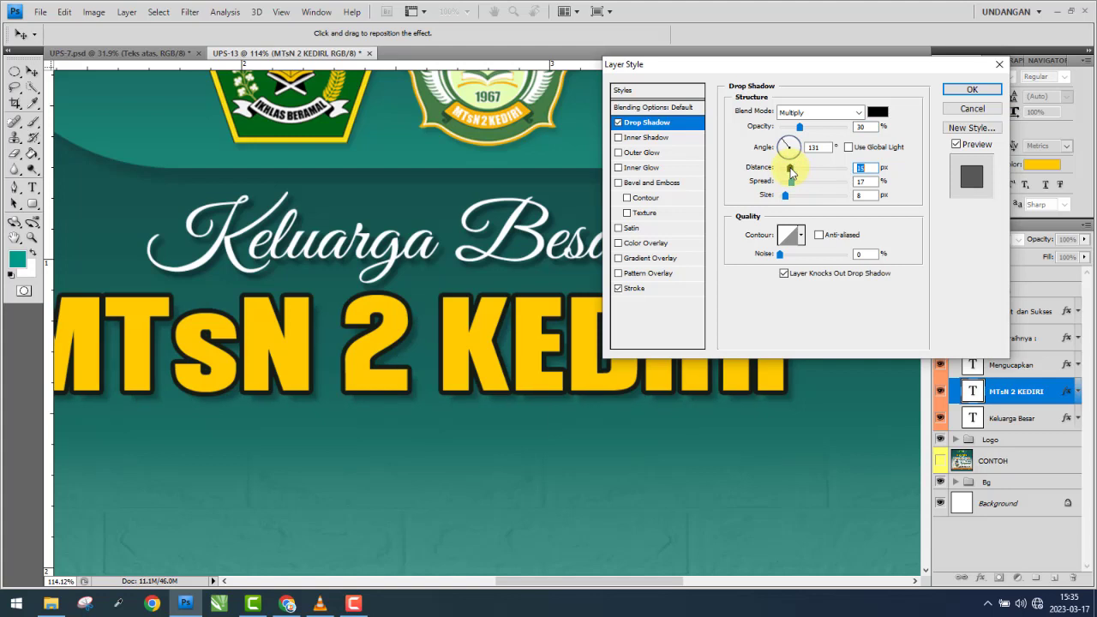
left_click(803, 129)
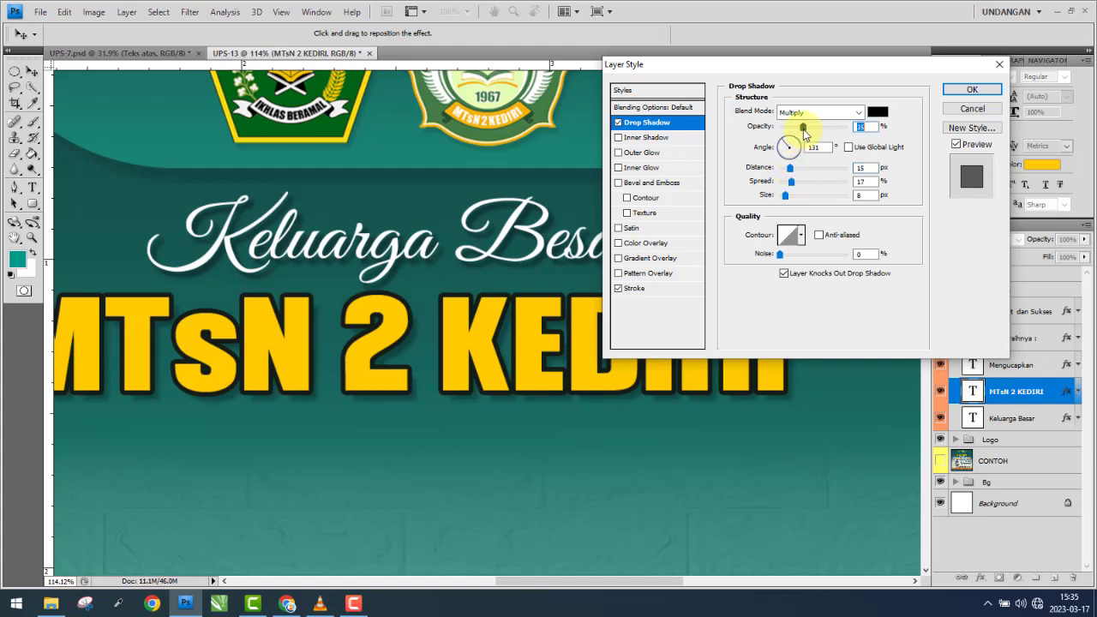
left_click(968, 90)
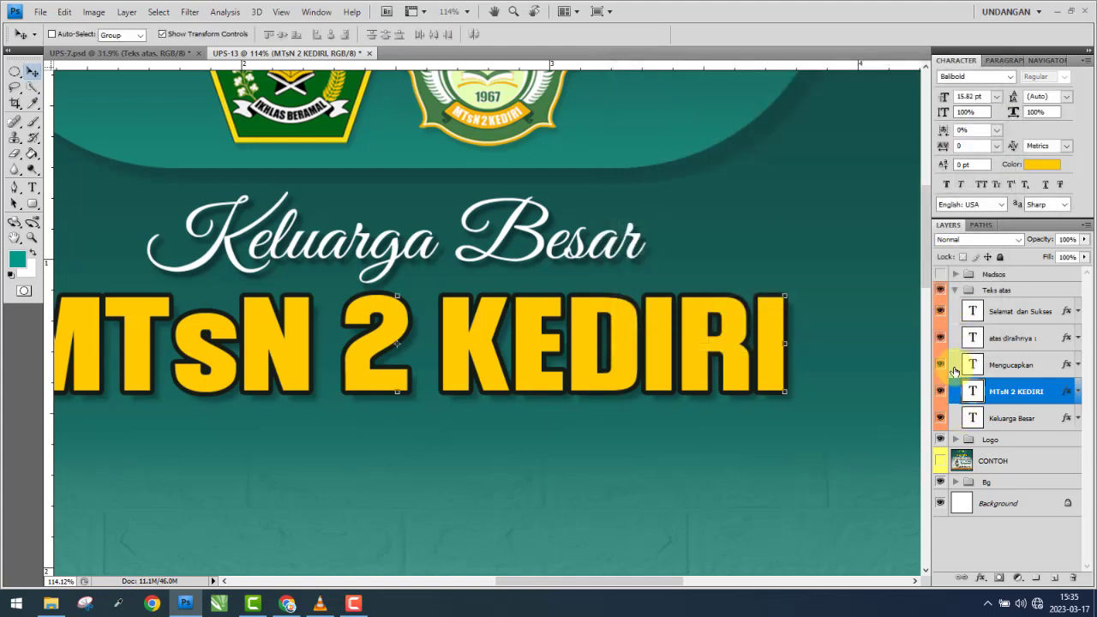
- Show the CONTOH reference and move the Mengucapkan text up toward its reference line
left_click(1019, 367)
left_click(941, 464)
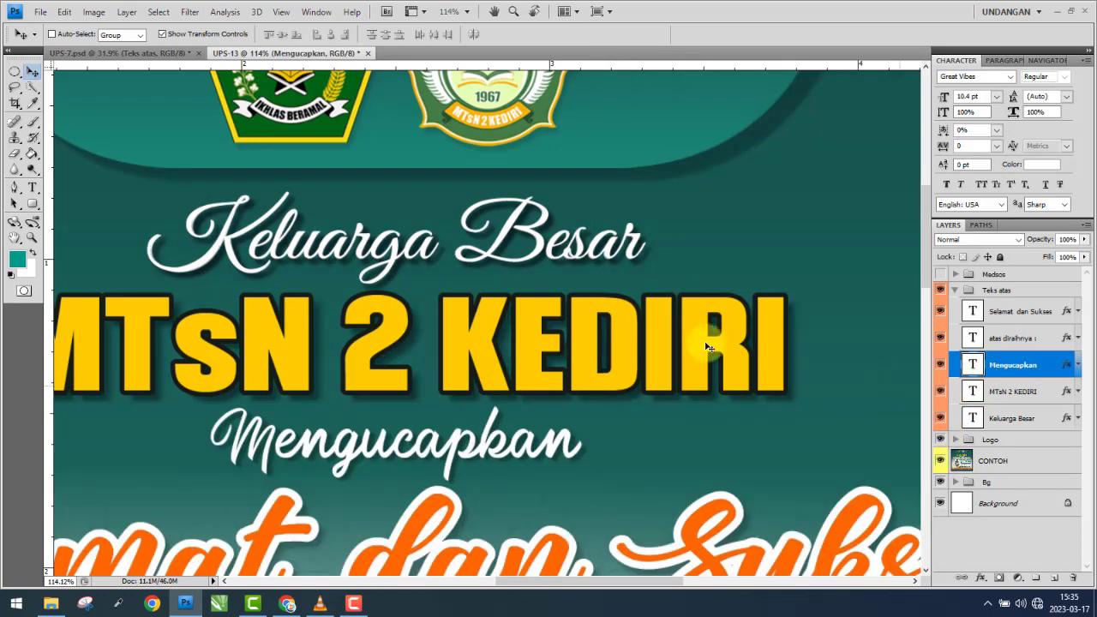
scroll(794, 350, "down", 3)
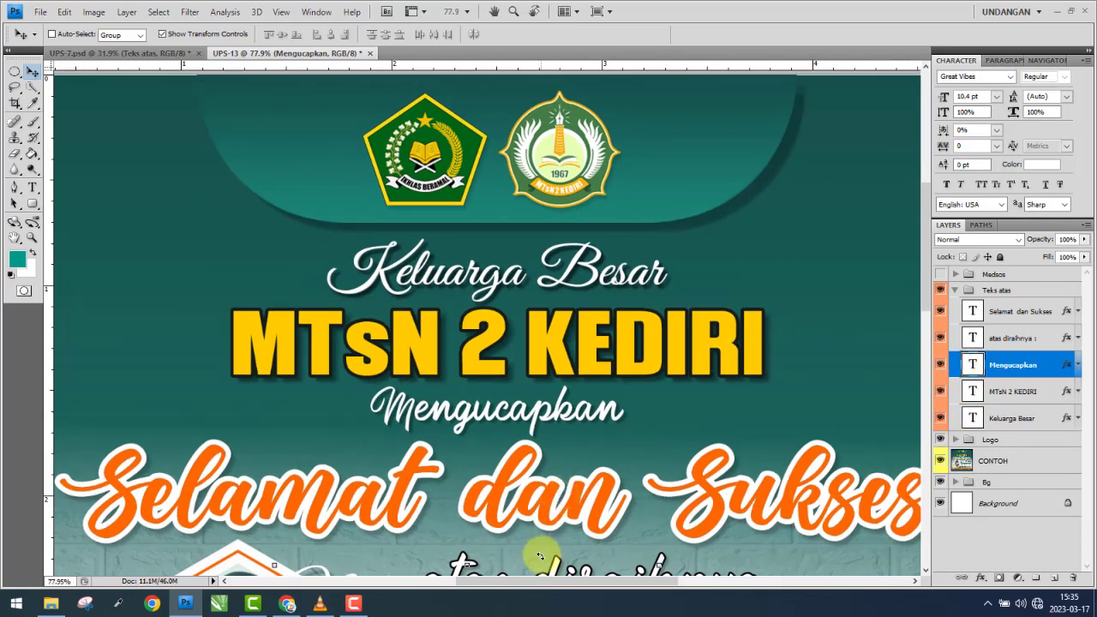
scroll(571, 358, "down", 2)
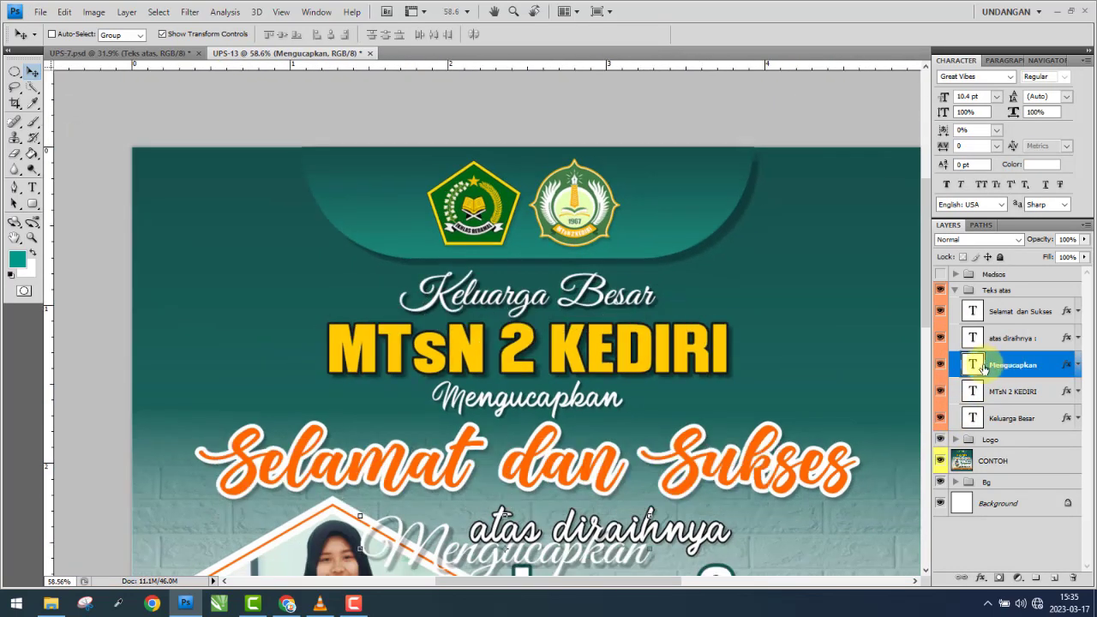
left_click_drag(629, 448, 625, 392)
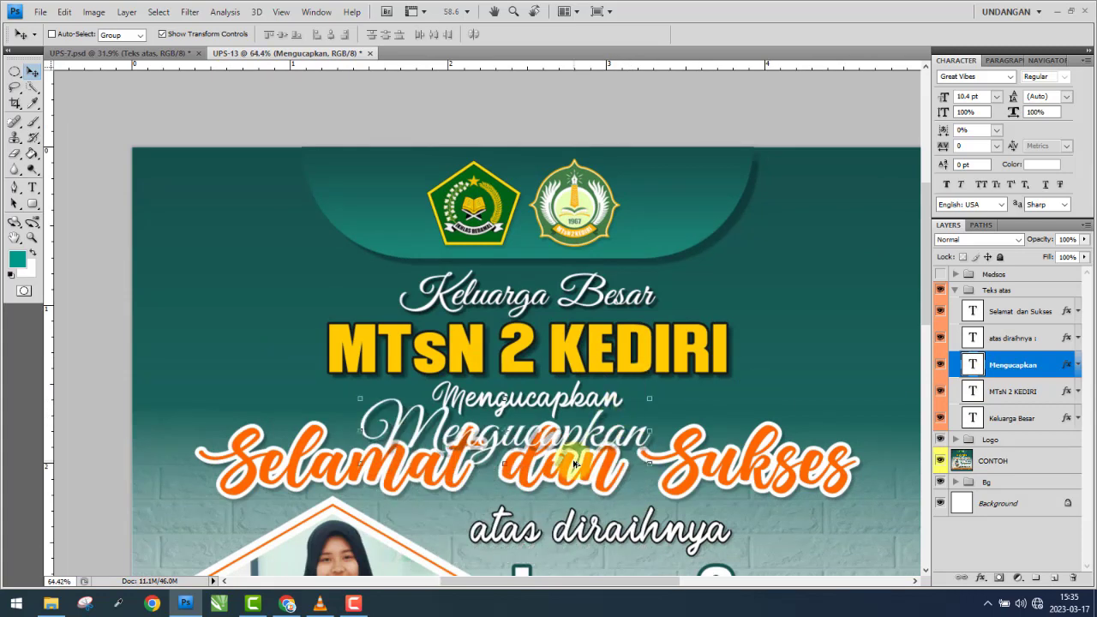
- Switch the Mengucapkan font from Great Vibes to Burning Heart
scroll(564, 460, "up", 2)
scroll(570, 447, "up", 2)
scroll(573, 440, "up", 1)
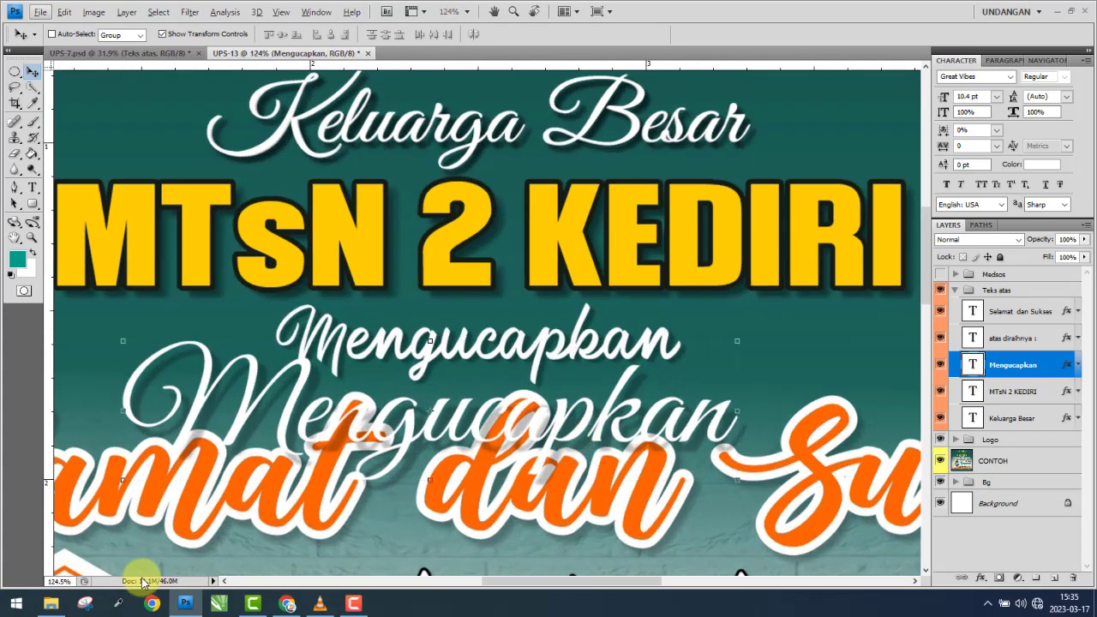
left_click(978, 75)
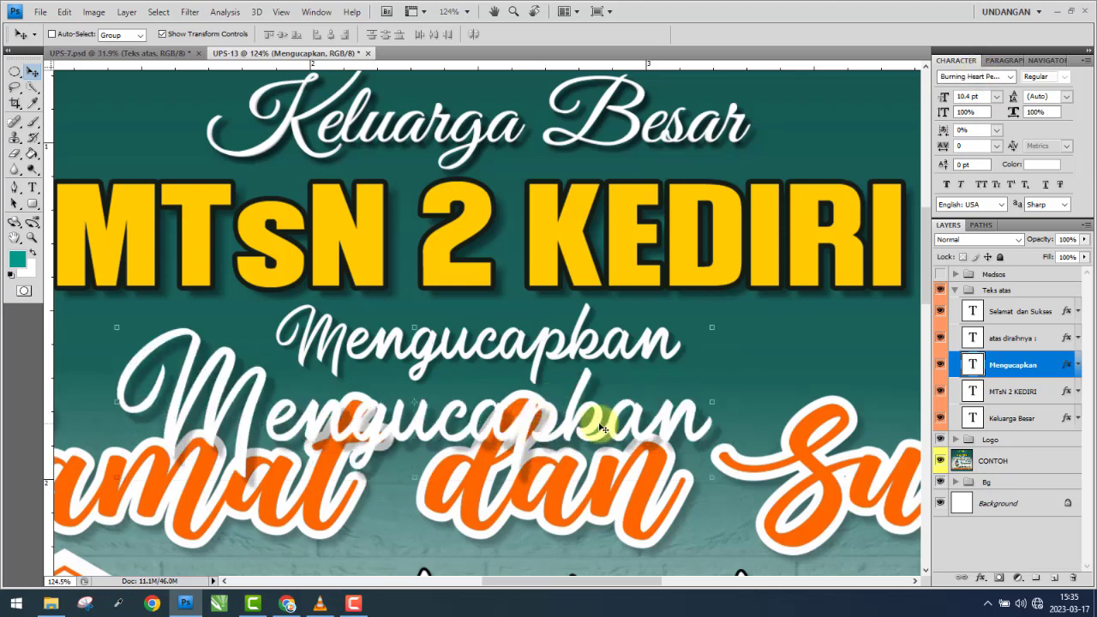
- Make the Mengucapkan text pure red (ff0000)
left_click(1038, 169)
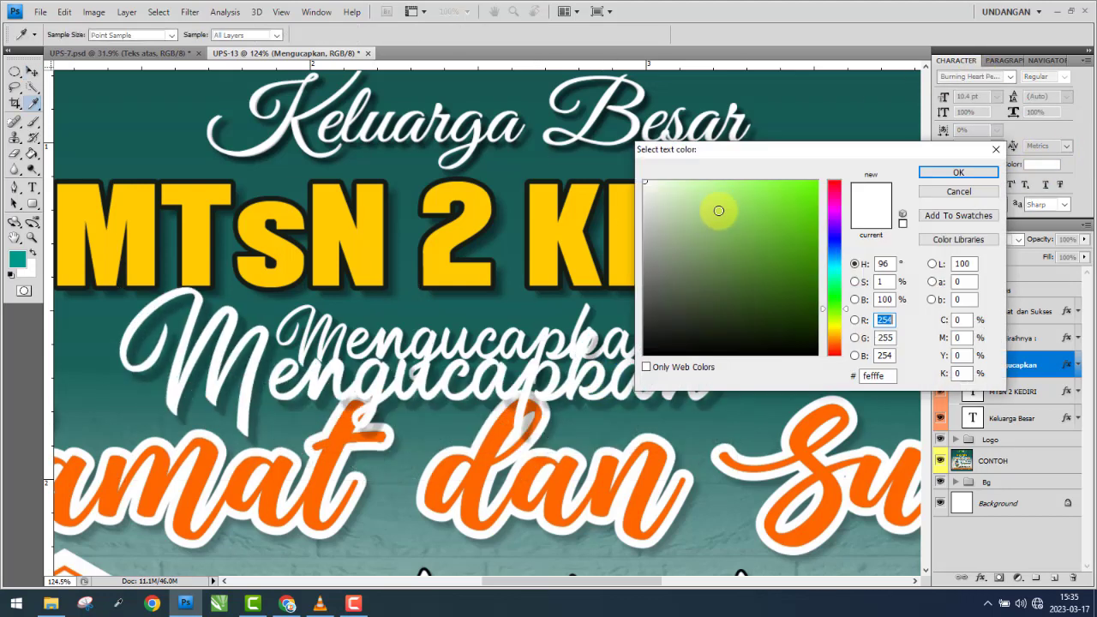
left_click_drag(717, 211, 819, 182)
left_click(834, 182)
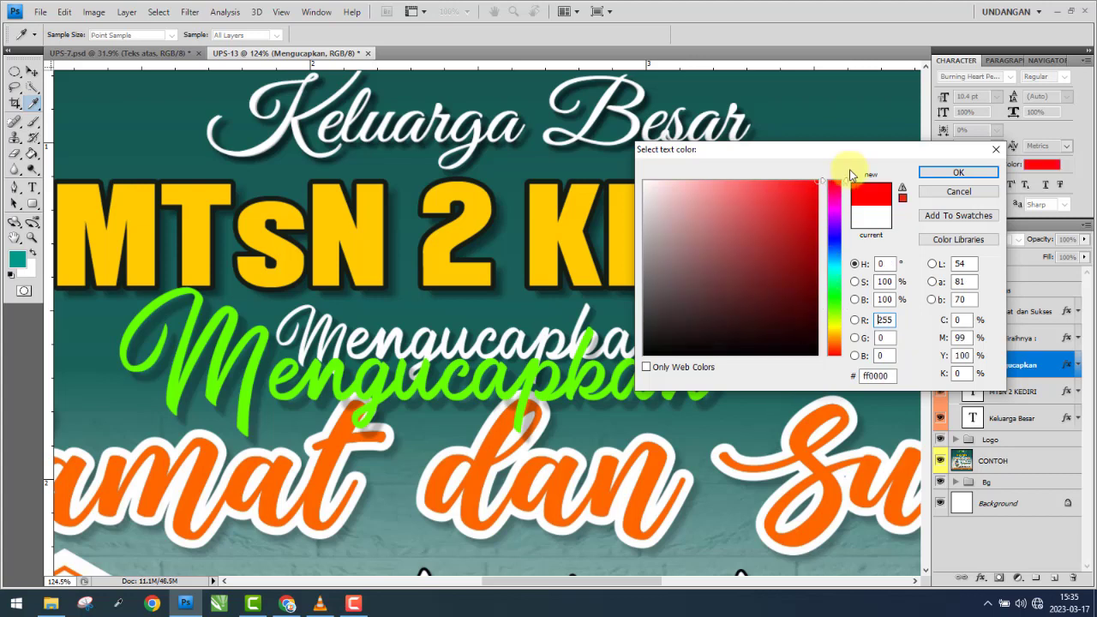
left_click(958, 172)
- Scale Mengucapkan to about 94.5% and position it over the reference wording
key("ctrl+t")
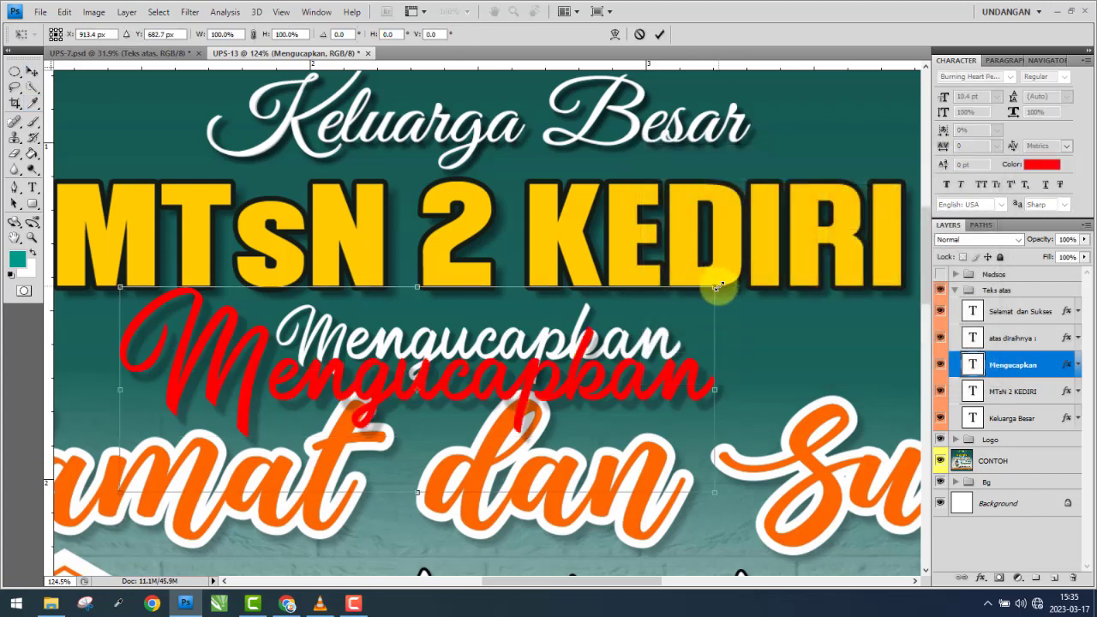
left_click_drag(717, 287, 629, 363)
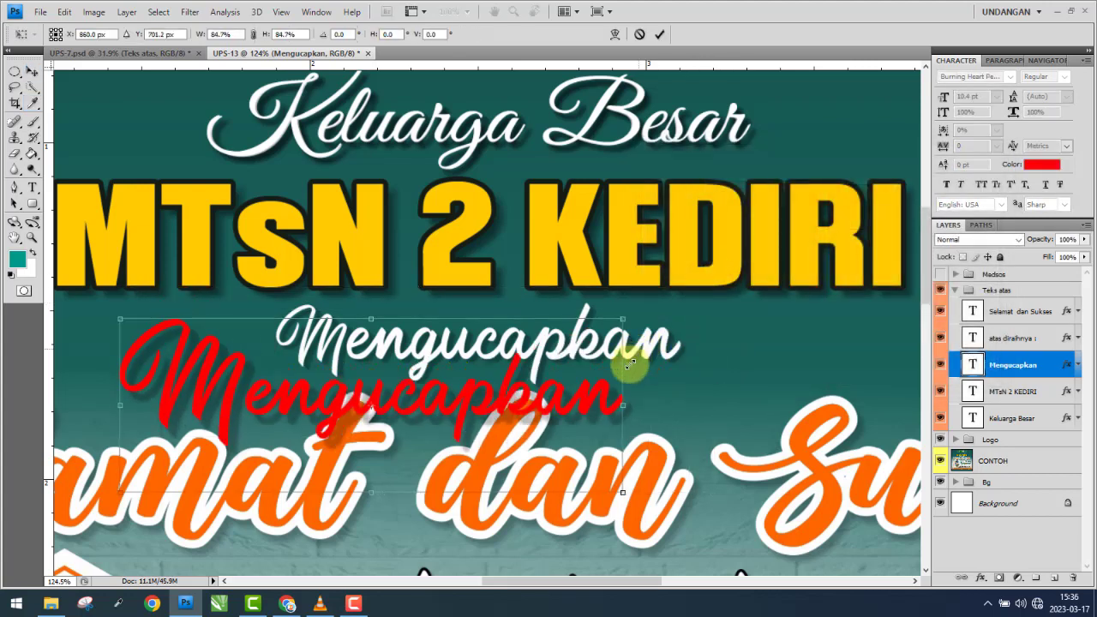
key("Return")
mouse_move(624, 372)
left_mouse_down()
mouse_move(643, 341)
mouse_move(672, 338)
left_mouse_up()
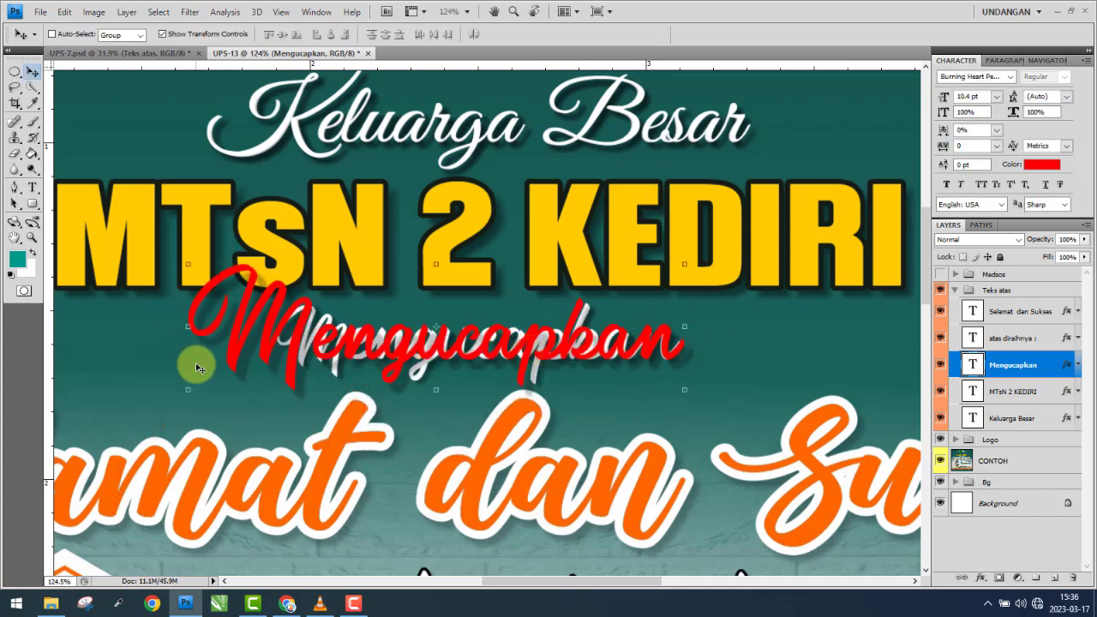
mouse_move(190, 388)
left_mouse_down()
mouse_move(187, 433)
mouse_move(199, 433)
left_mouse_up()
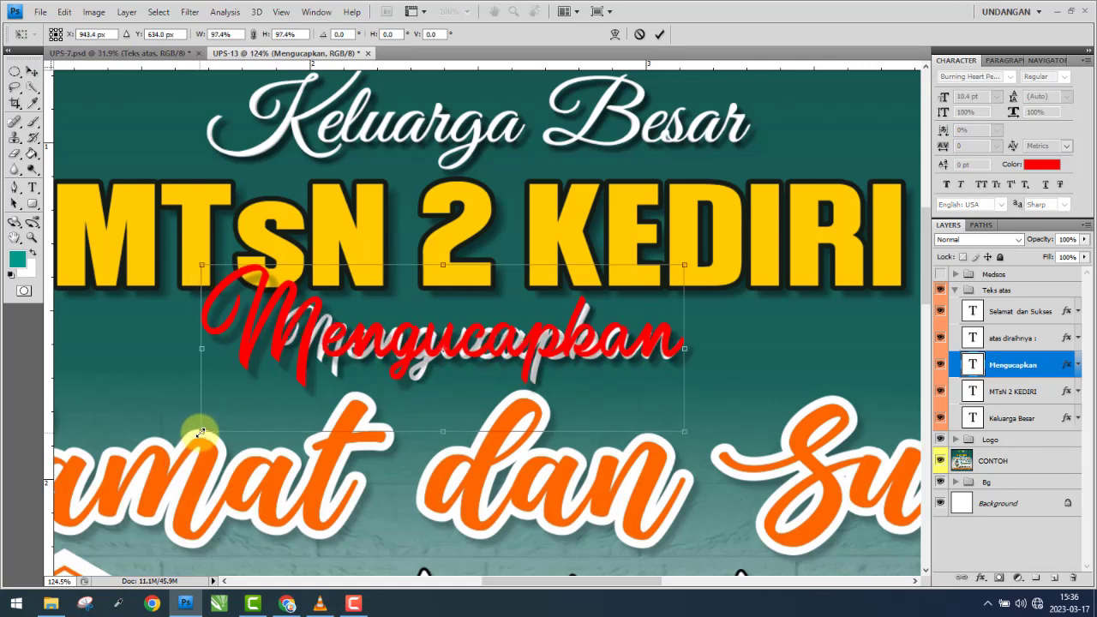
left_click_drag(200, 433, 213, 426)
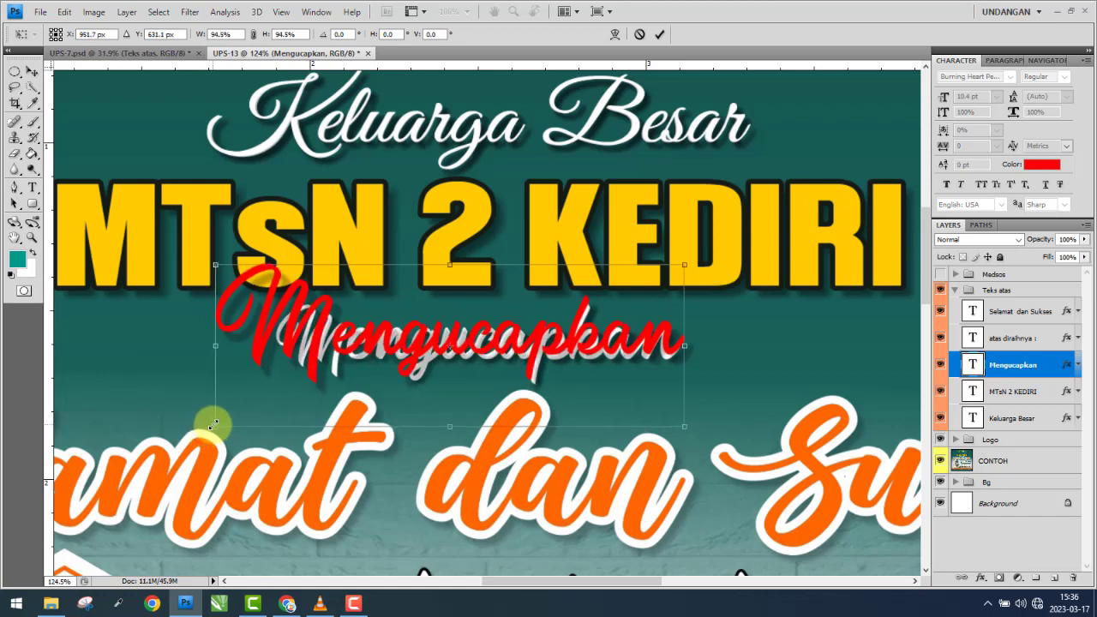
key("Return")
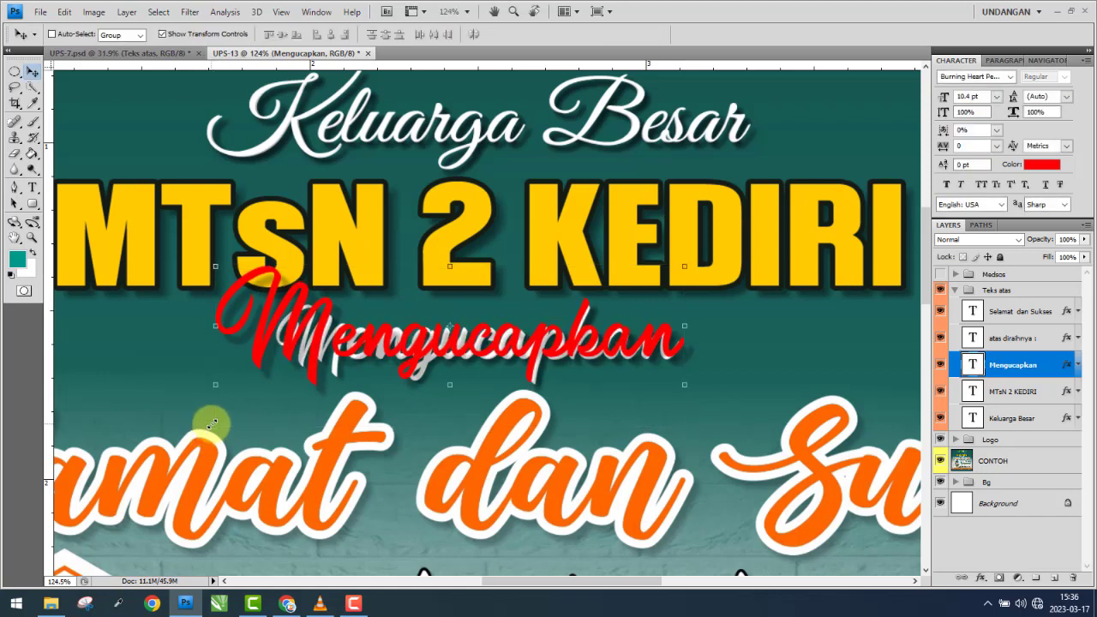
key("Left")
key("Left")
key("Left")
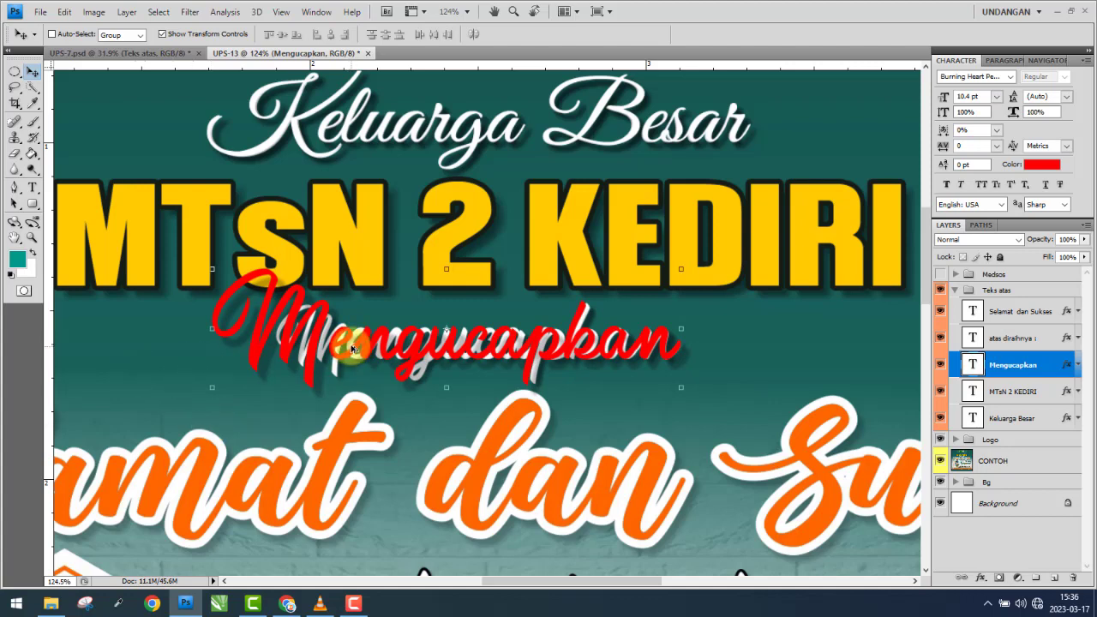
scroll(351, 349, "up", 1)
- Set the capital M of Mengucapkan to 5.5 pt
left_click(10, 262)
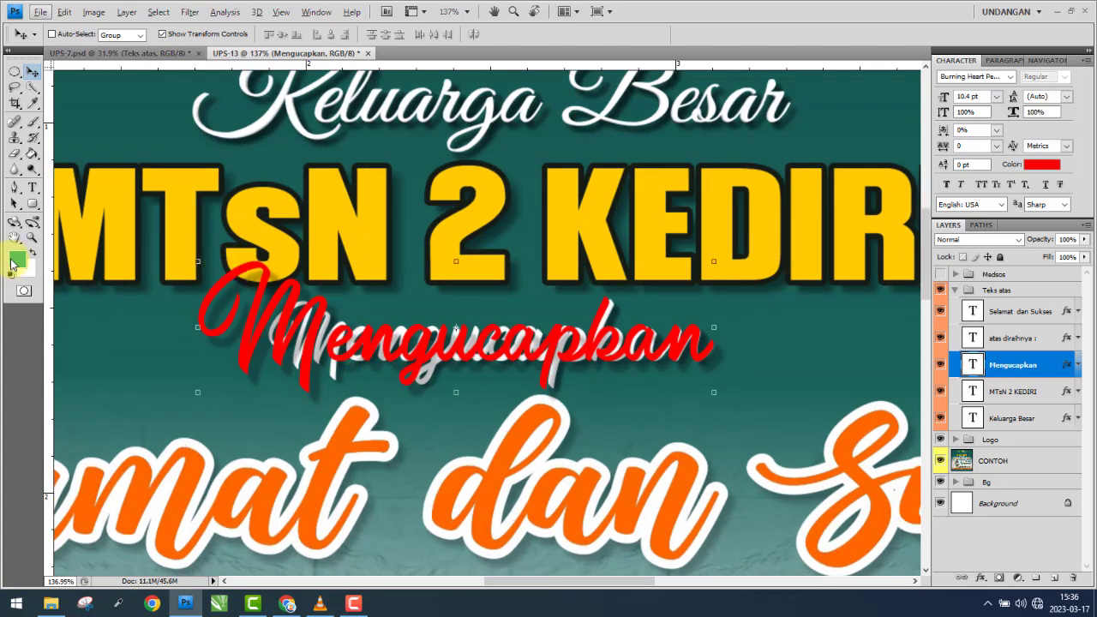
left_click(32, 190)
left_click_drag(331, 343, 159, 326)
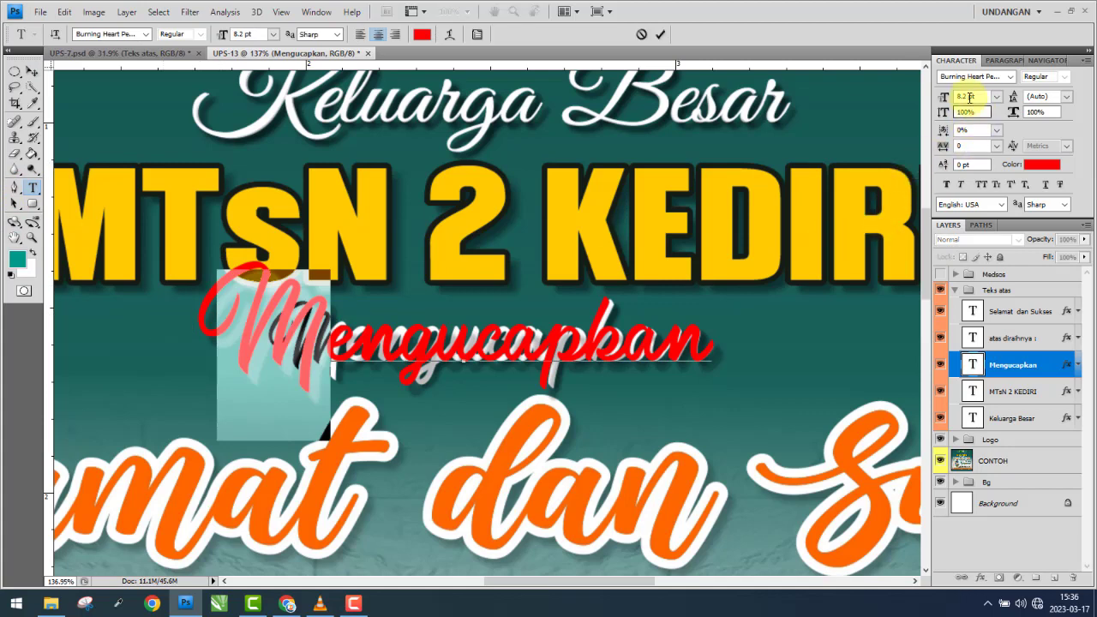
type("5")
key("Return")
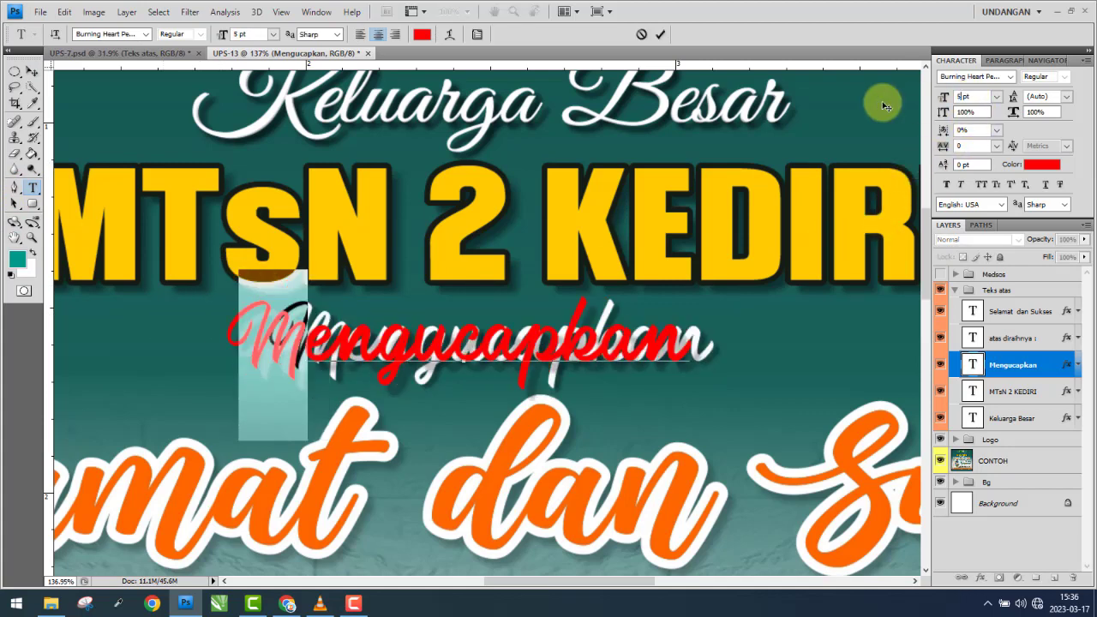
type("6")
key("Return")
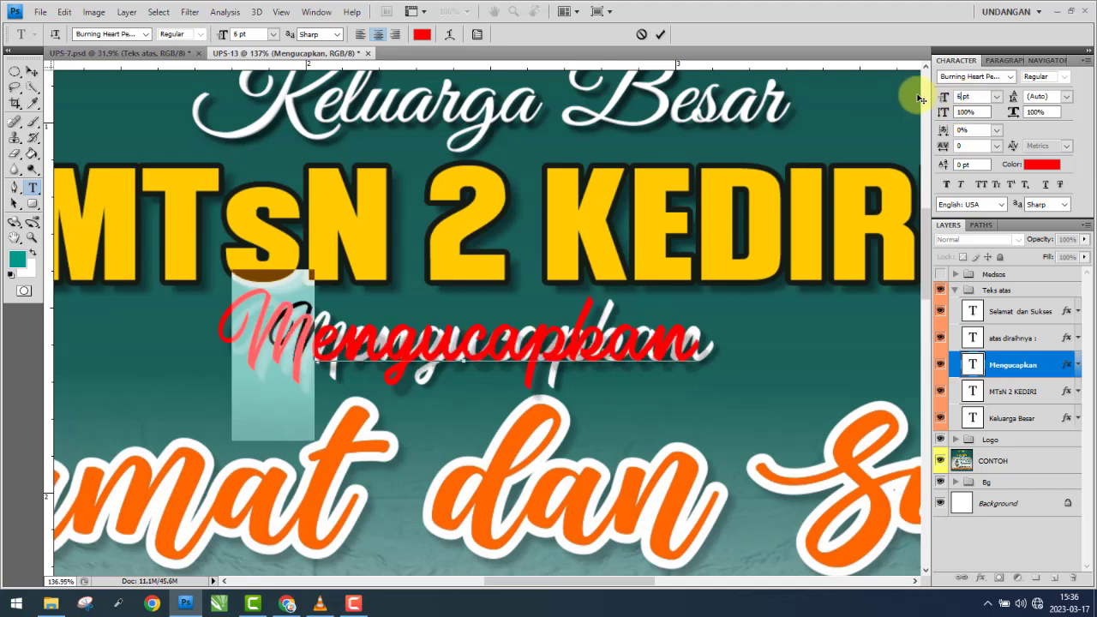
left_click(969, 97)
type("5.5")
key("Return")
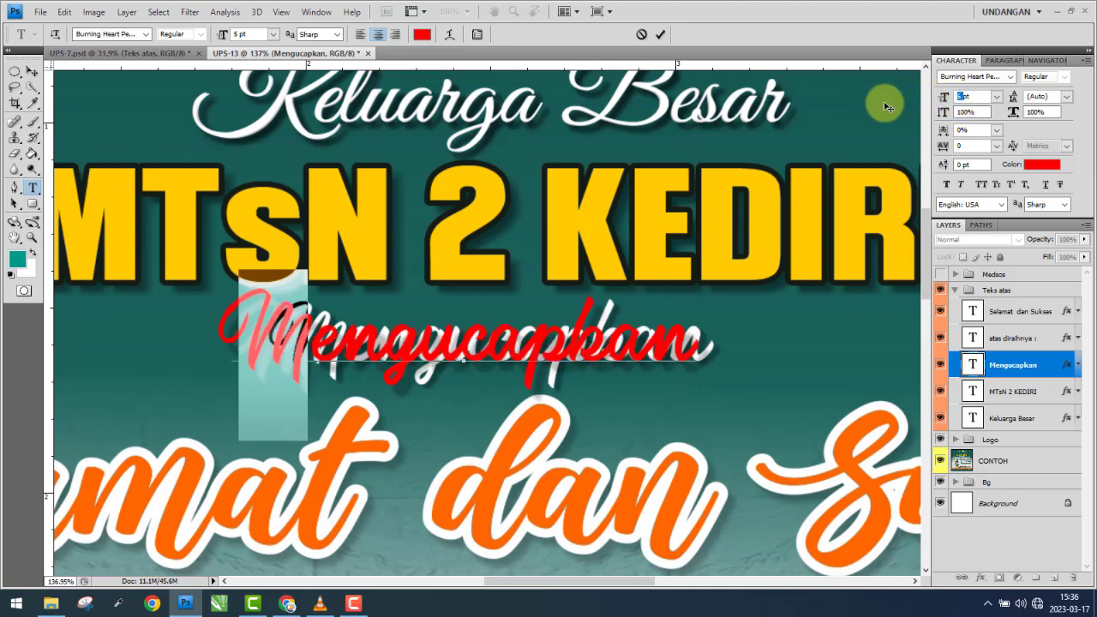
key("Return")
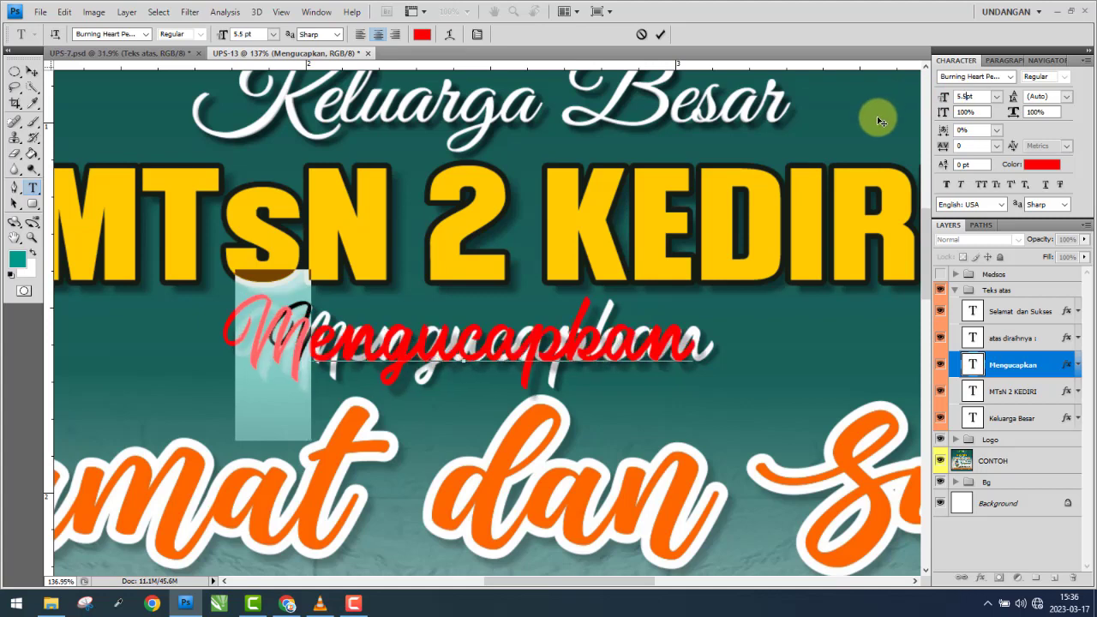
left_click(32, 72)
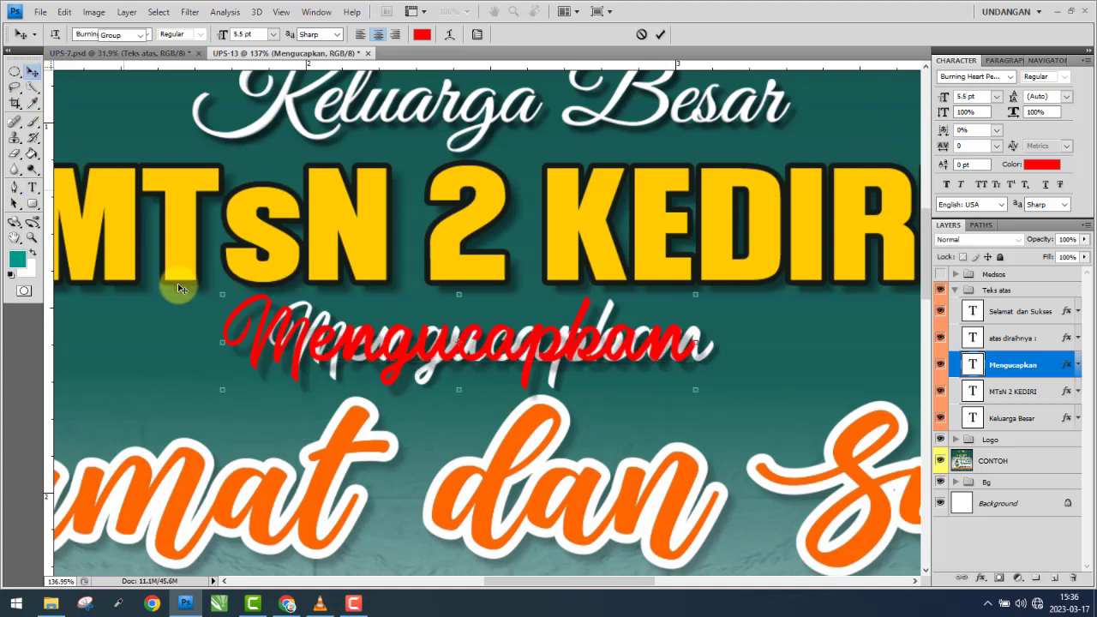
- Narrow Mengucapkan to about 93.9% width and nudge it left onto the reference
left_click(222, 367)
left_click_drag(244, 358, 267, 358)
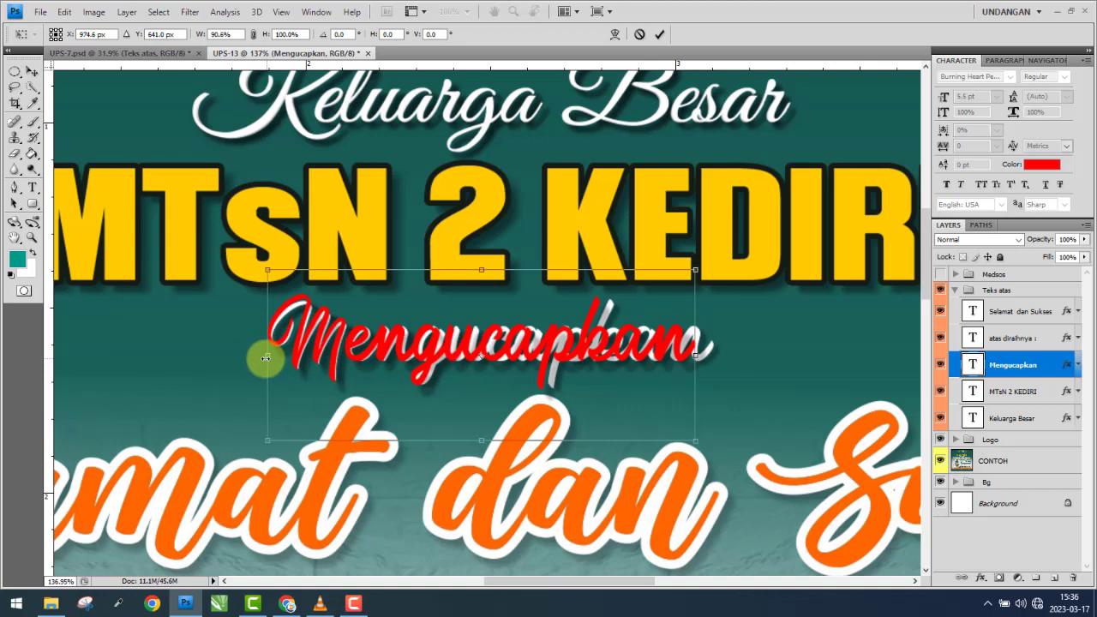
mouse_move(266, 358)
left_mouse_down()
mouse_move(296, 359)
mouse_move(270, 345)
left_mouse_up()
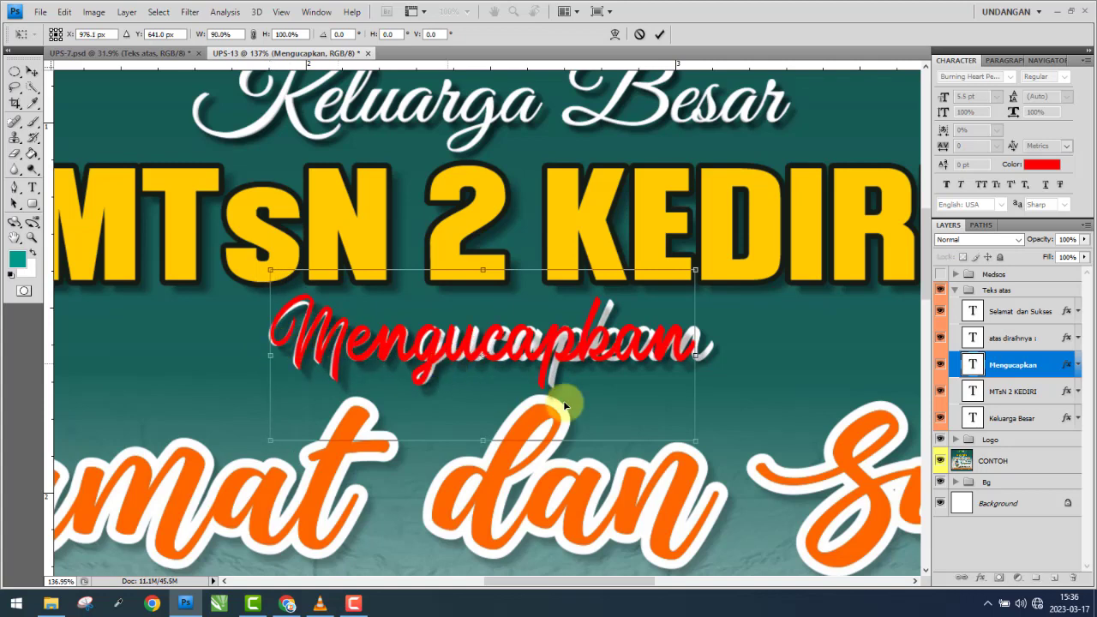
left_click_drag(697, 355, 715, 355)
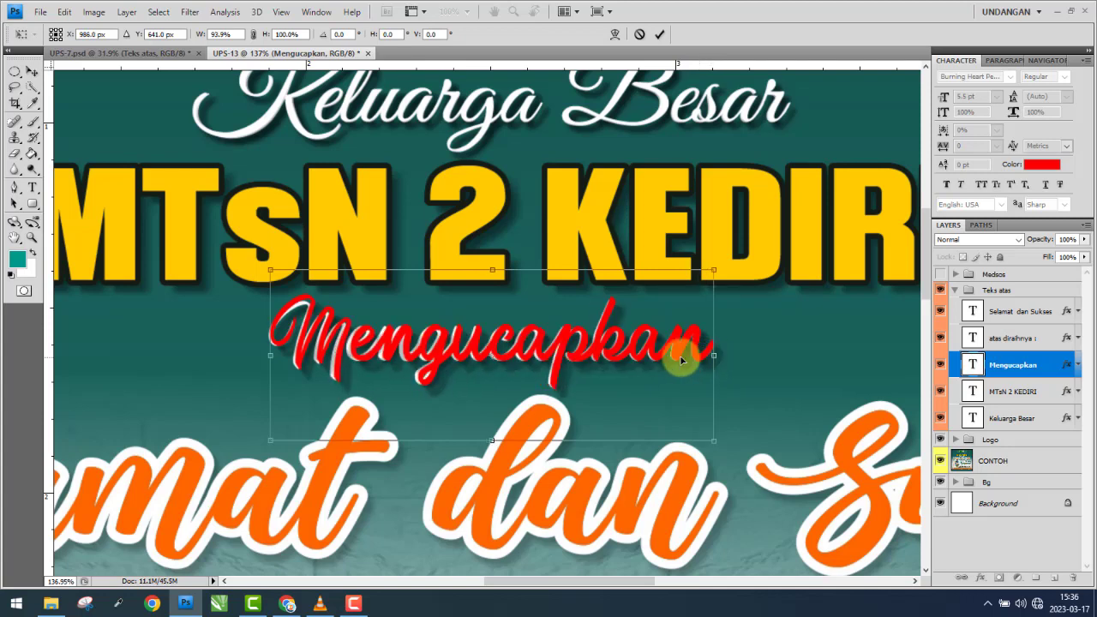
key("Return")
key("Left")
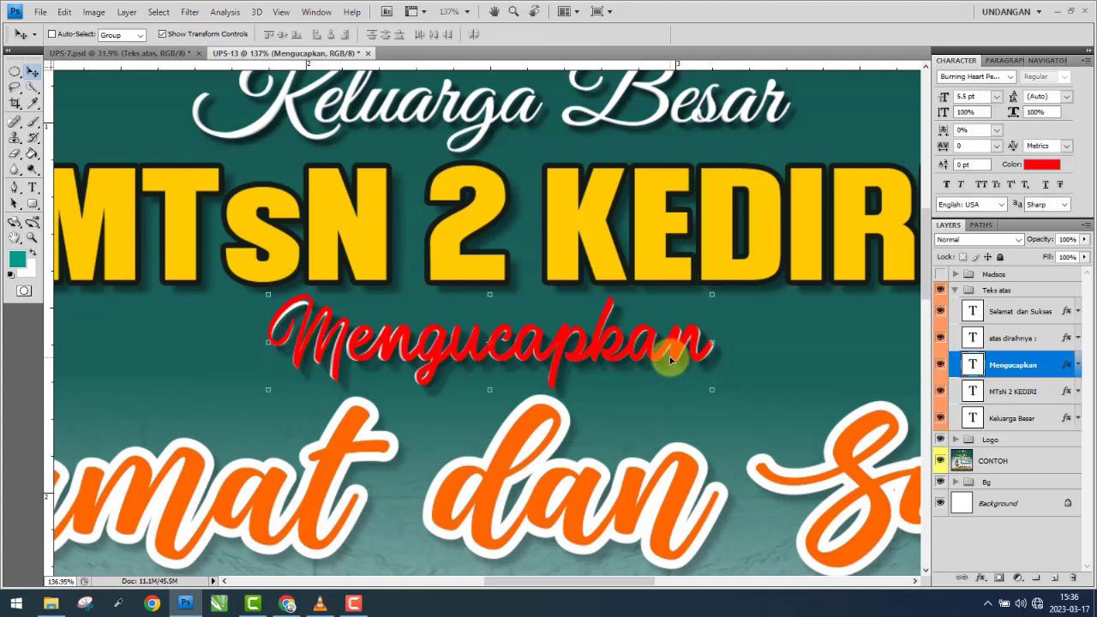
key("Left")
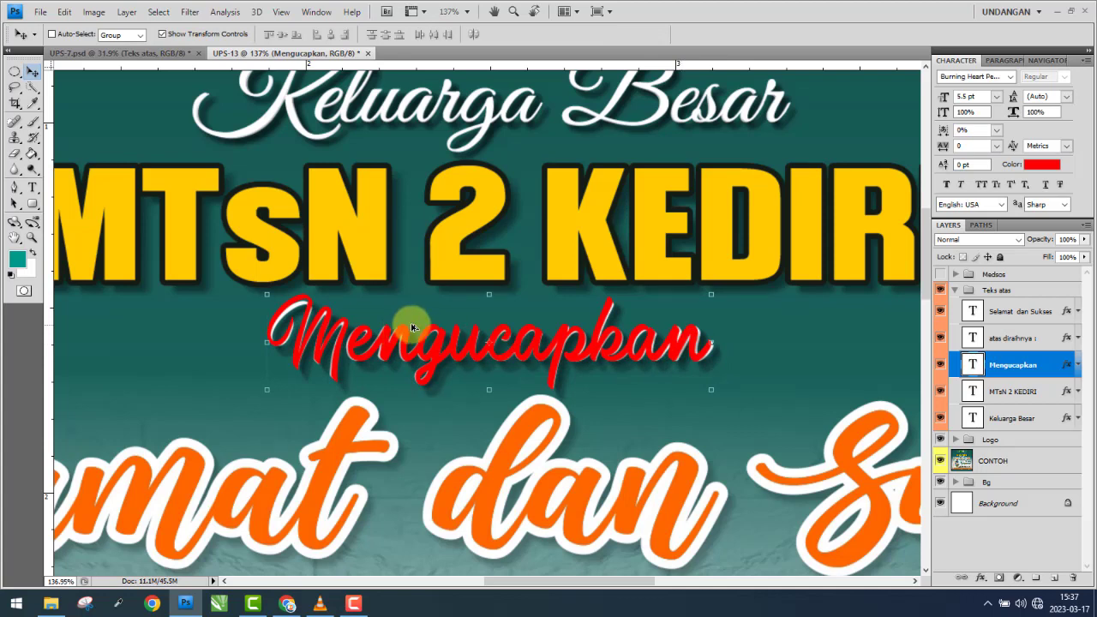
scroll(480, 315, "down", 2)
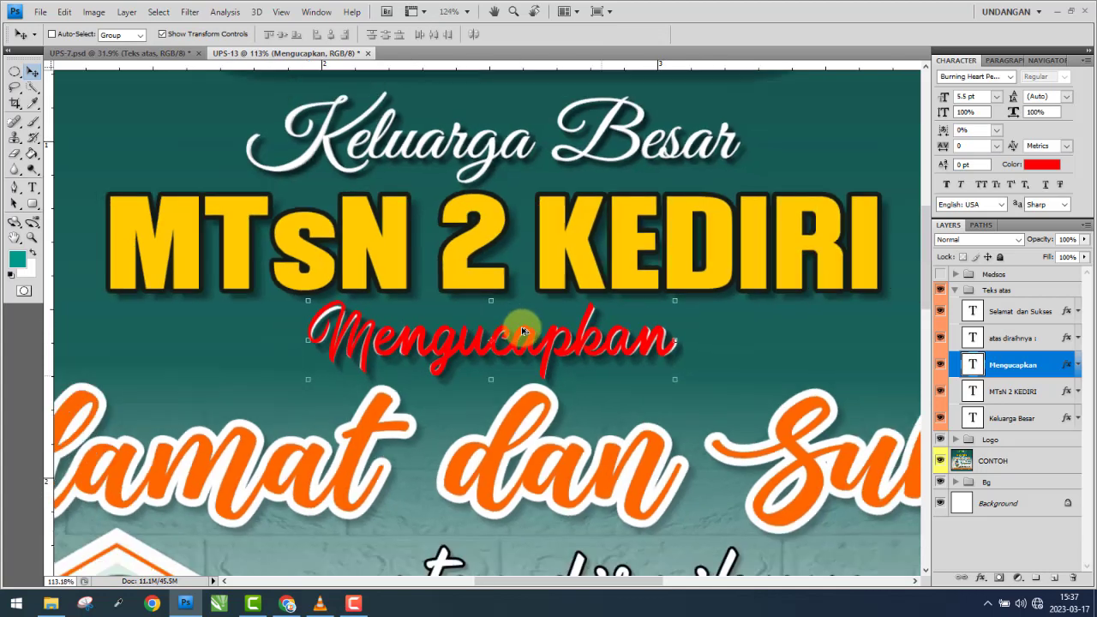
- Change the Mengucapkan text colour to white (ffffff)
left_click(1042, 165)
left_click_drag(706, 183, 621, 167)
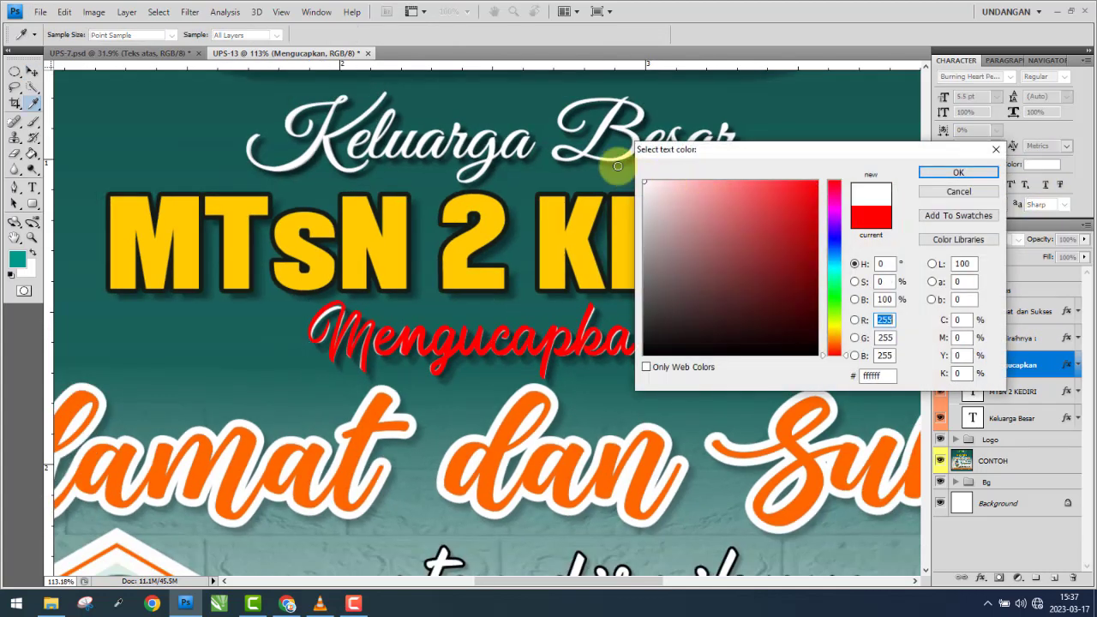
left_click(957, 174)
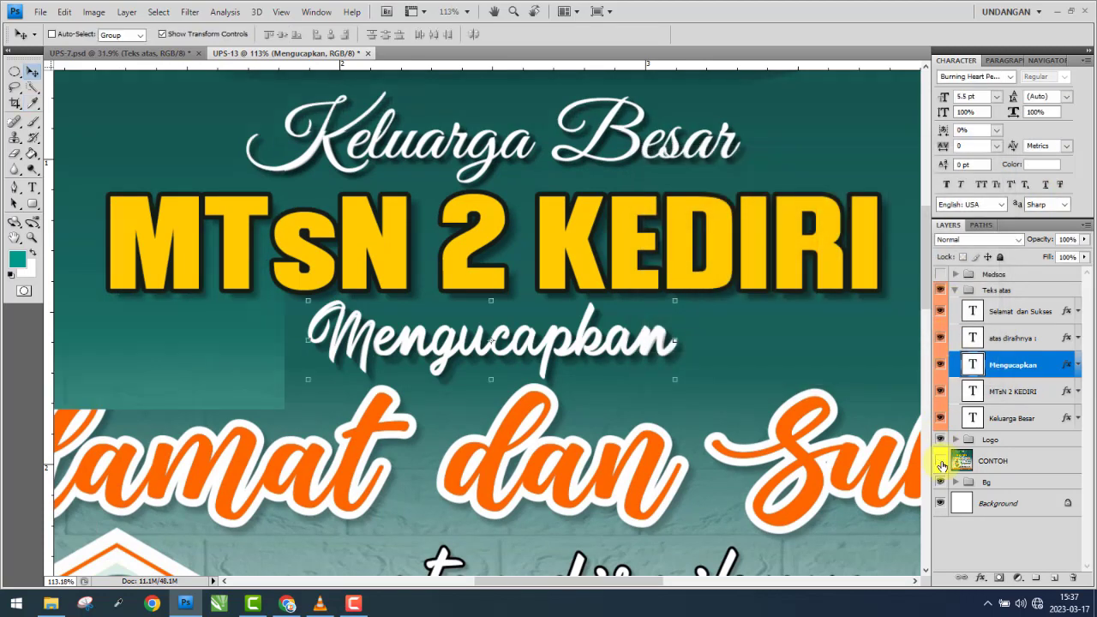
- Hide the CONTOH reference layer after briefly comparing against it
left_click(940, 461)
left_click(940, 462)
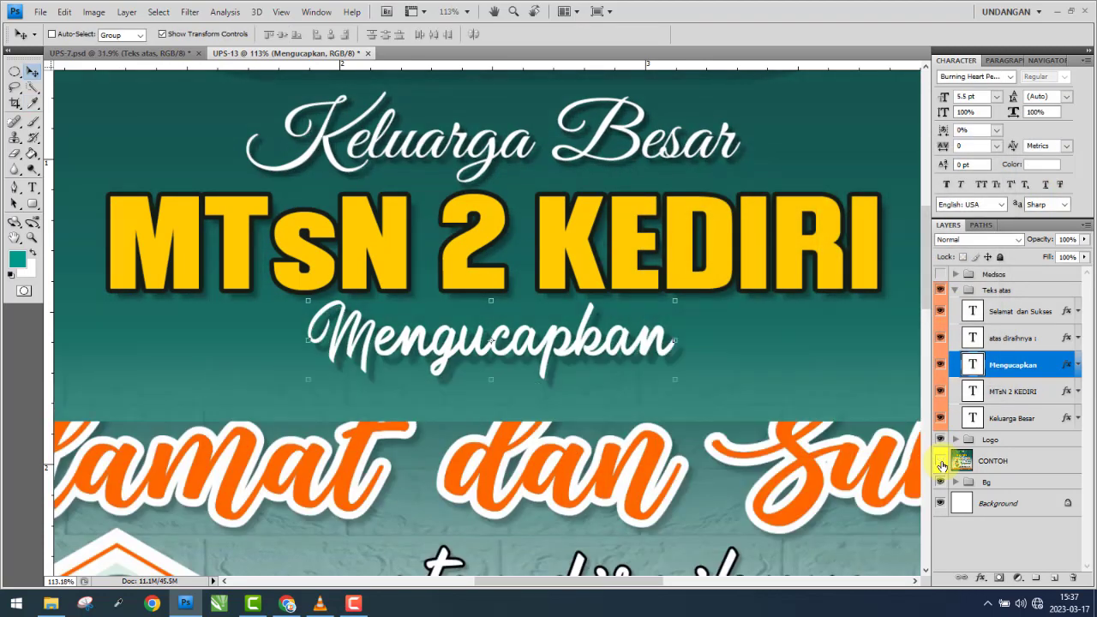
left_click(940, 462)
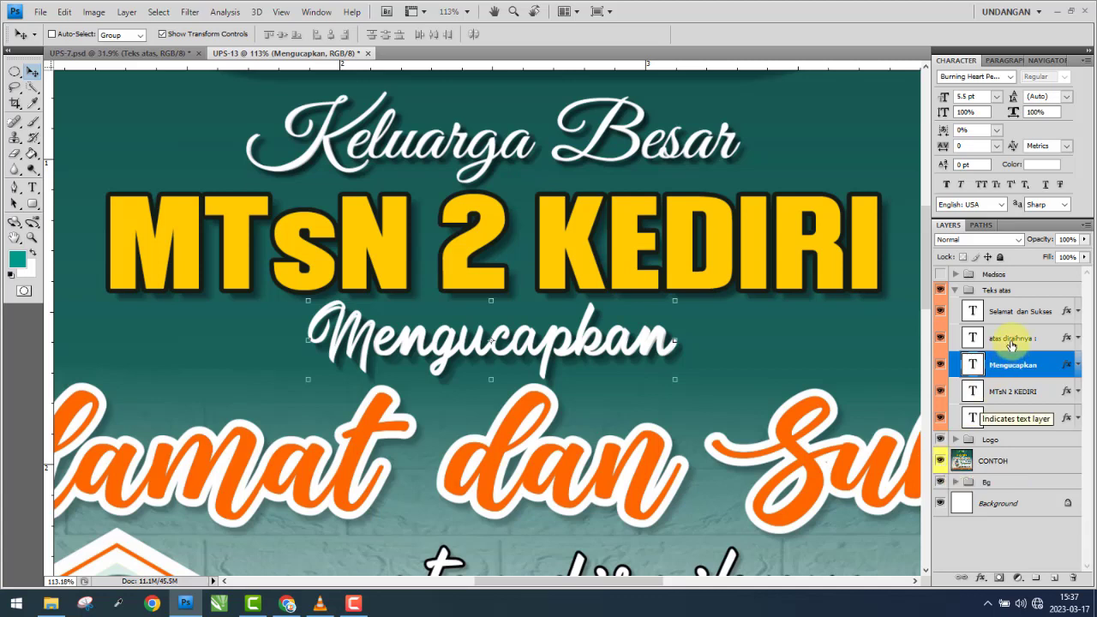
left_click(941, 463)
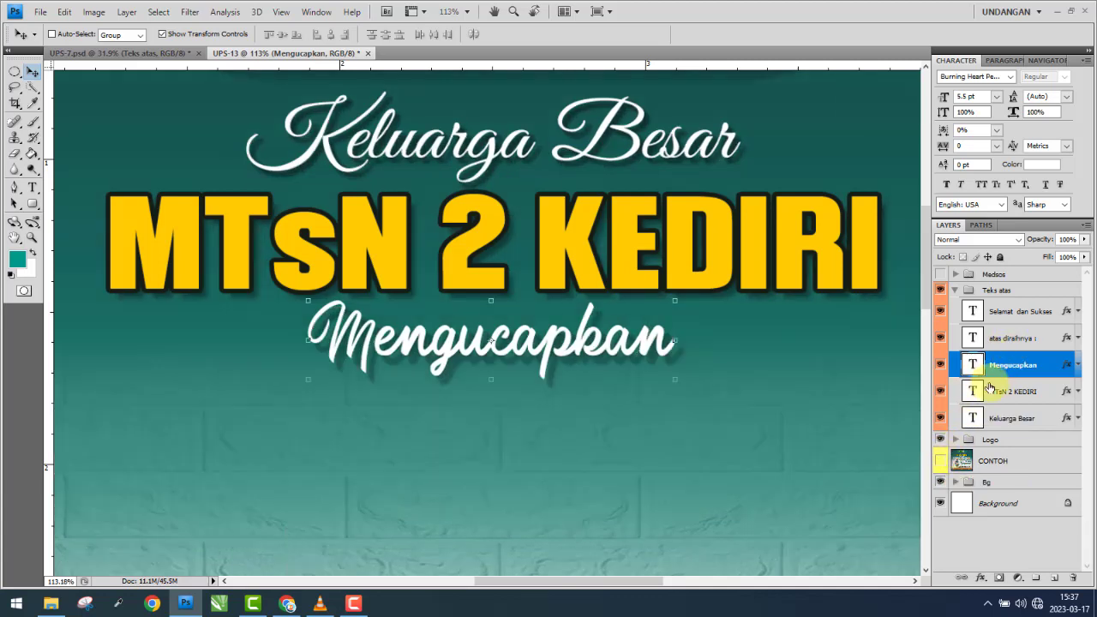
- Reduce the Mengucapkan drop shadow distance to 10 px
double_click(1035, 364)
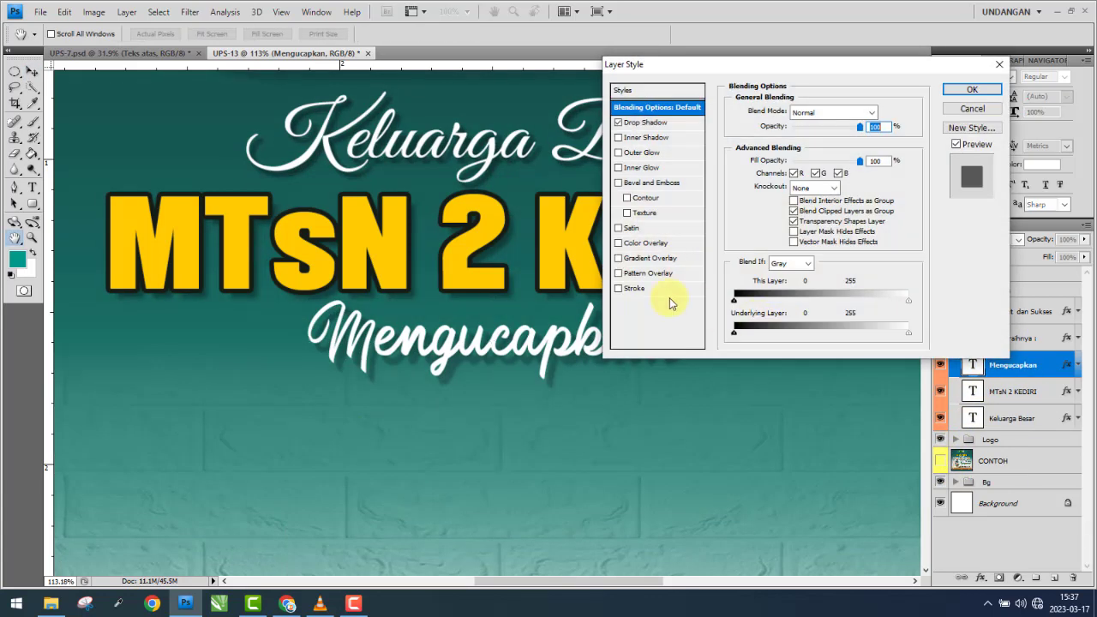
left_click(648, 122)
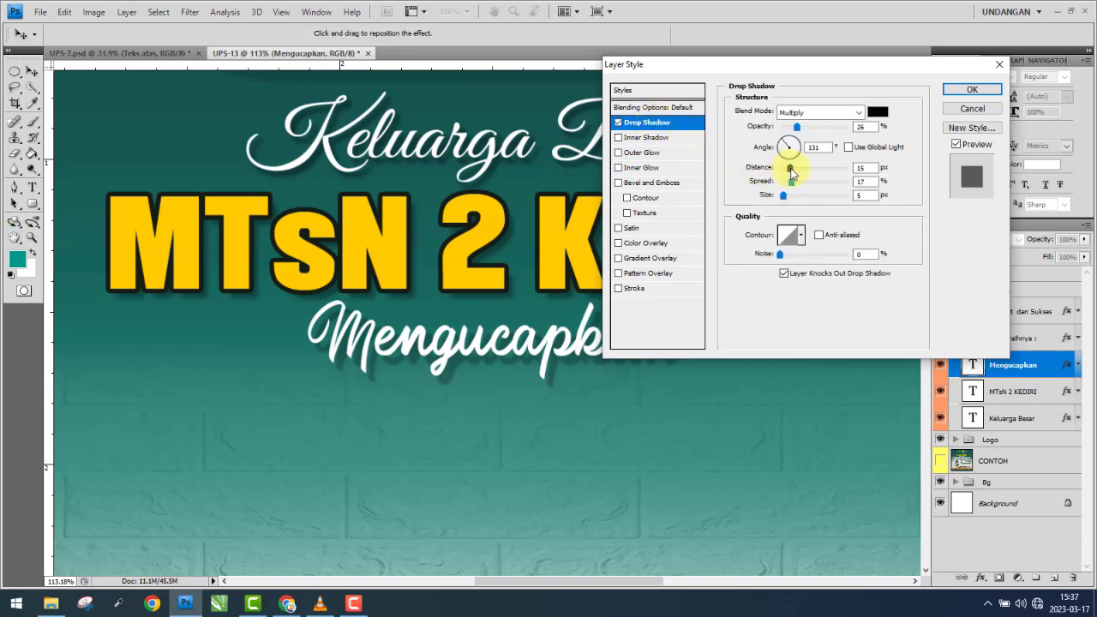
left_click_drag(793, 172, 785, 169)
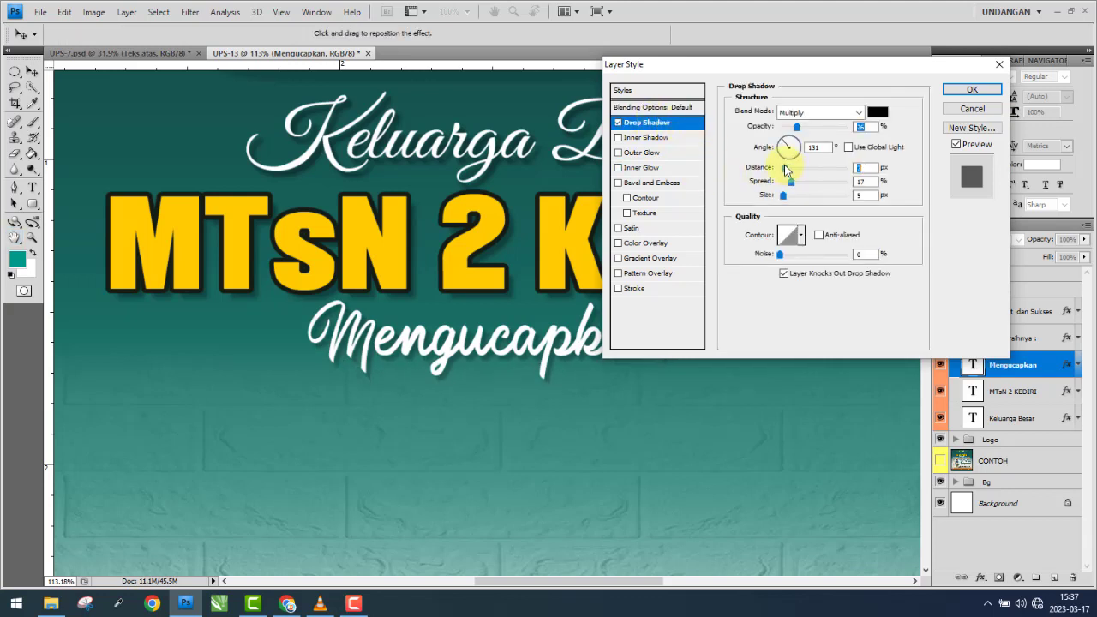
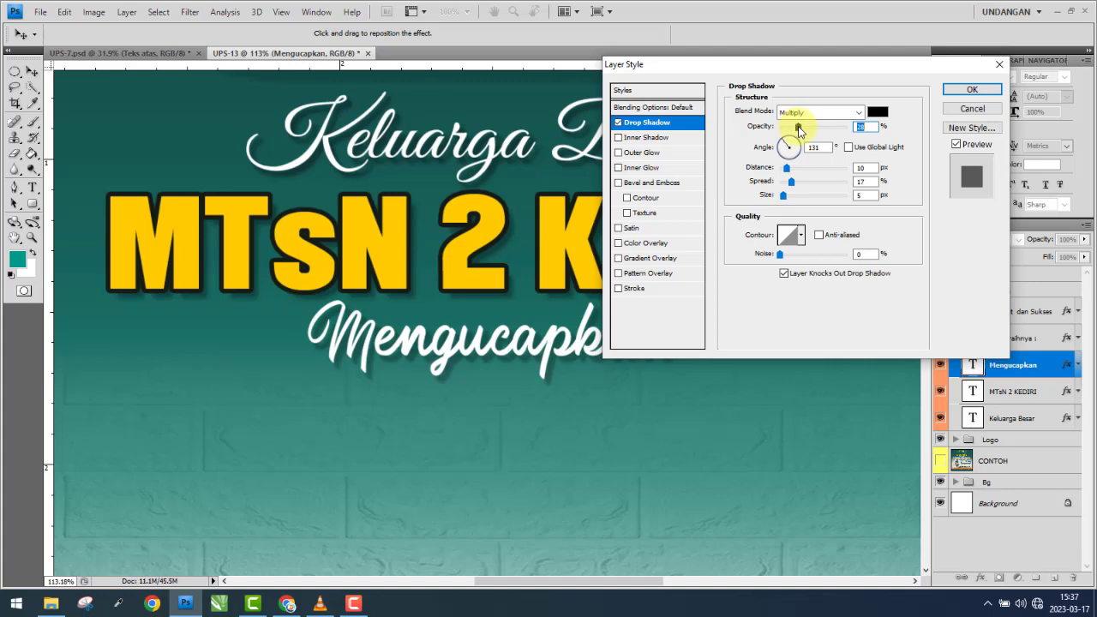
- Apply the Mengucapkan drop shadow and move the atas diraihnya line up over the CONTOH example
left_click(959, 101)
scroll(777, 282, "down", 2)
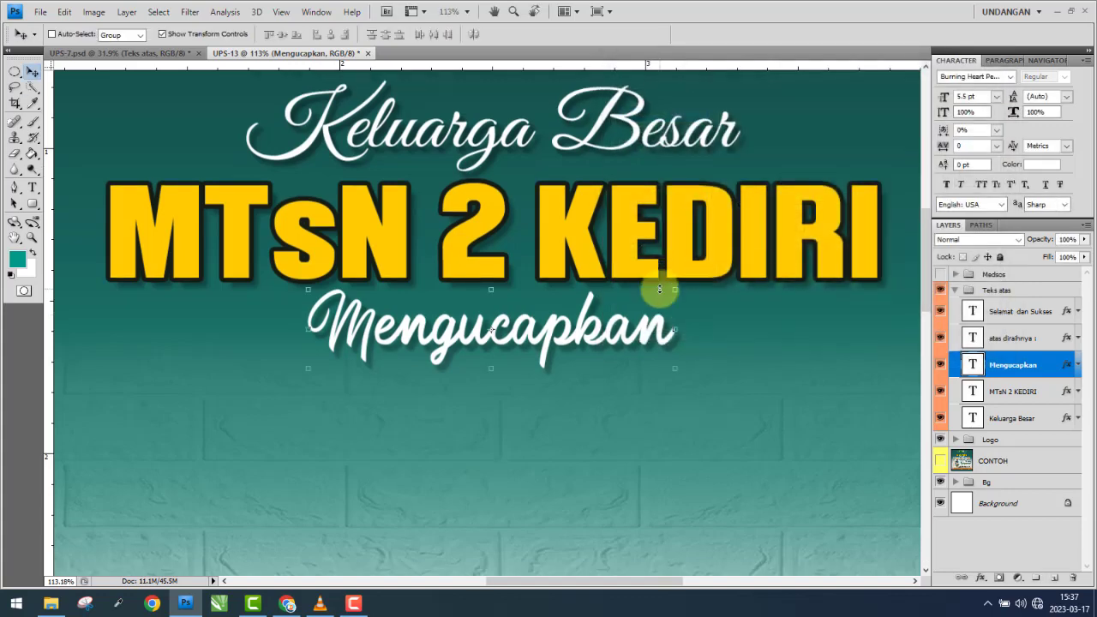
scroll(661, 286, "down", 1)
scroll(696, 300, "down", 1)
scroll(696, 300, "down", 1)
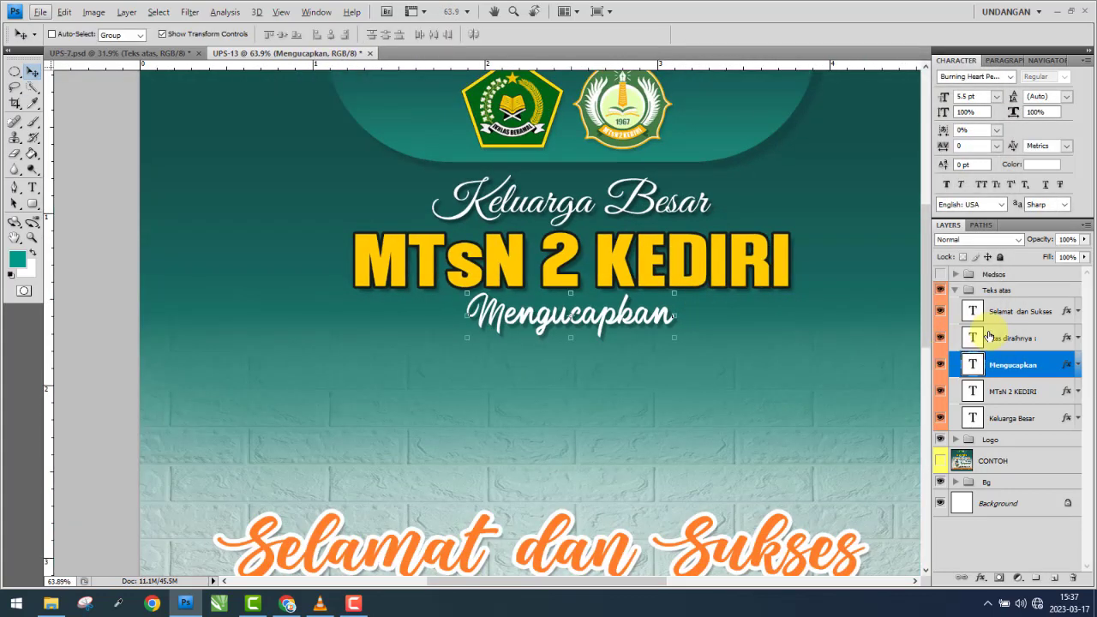
left_click(951, 341)
left_click(940, 460)
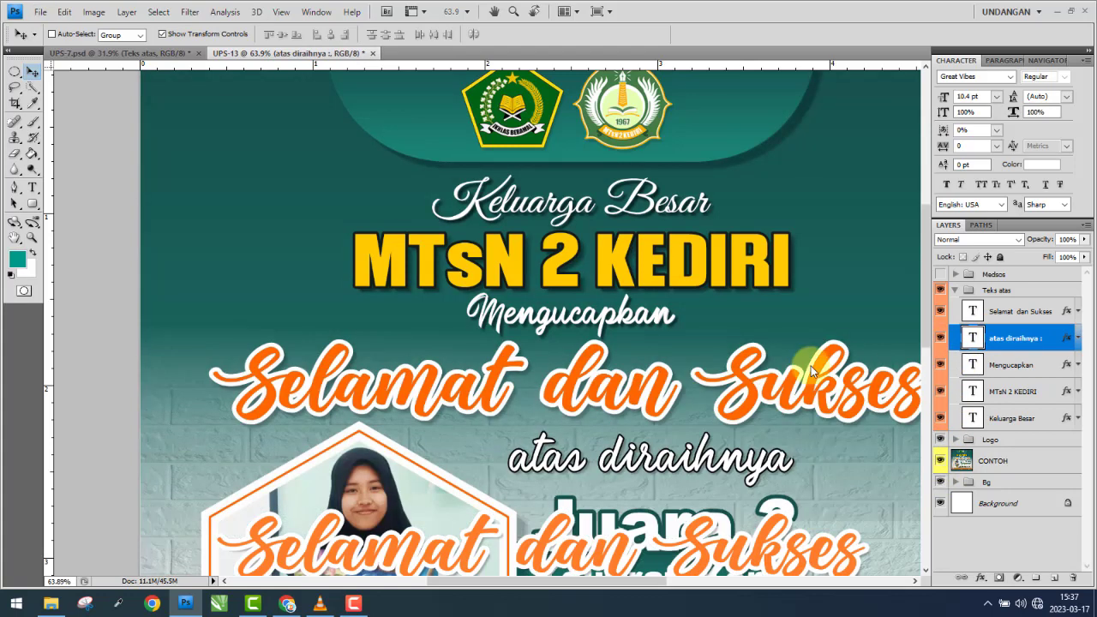
left_click_drag(660, 536, 660, 418)
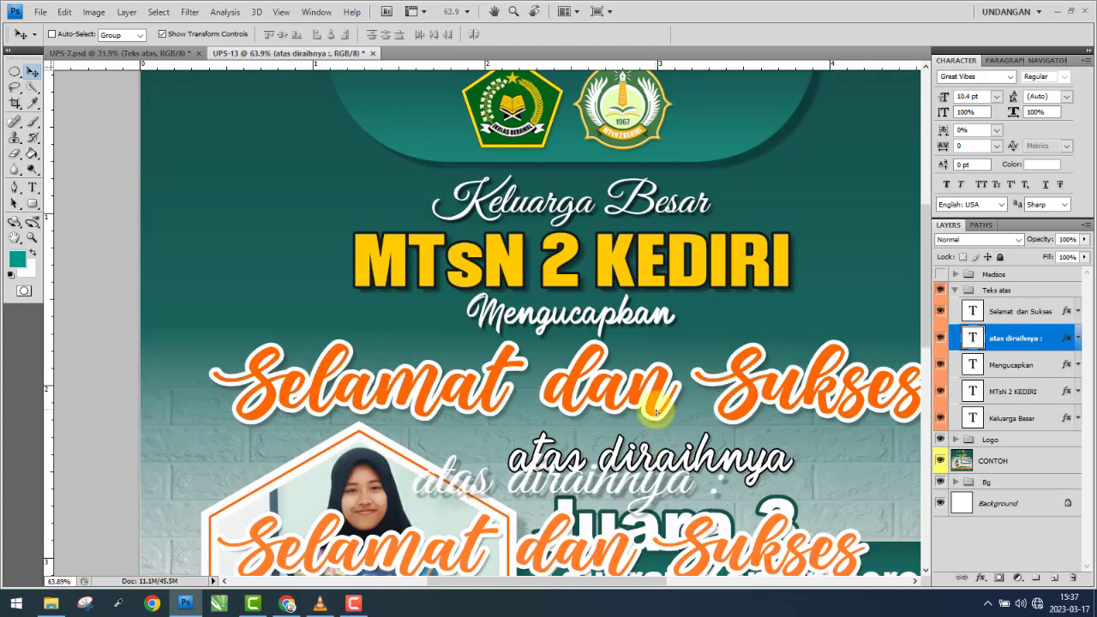
- Reorder Selamat dan Sukses below atas diraihnya and move it up to align with the example
left_click(1027, 366)
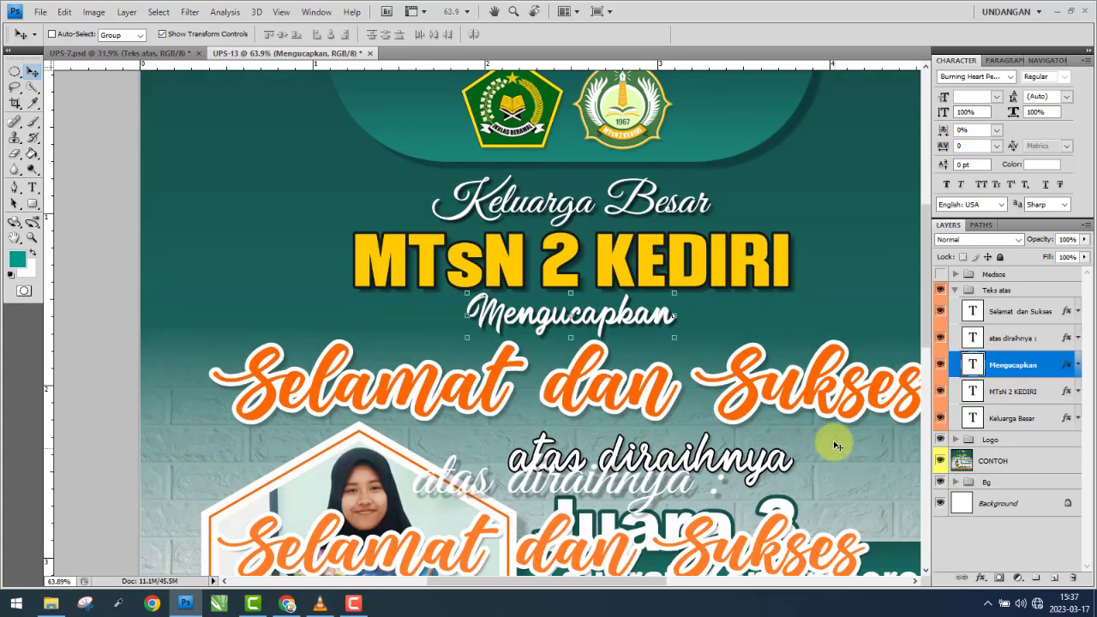
left_click(1007, 312)
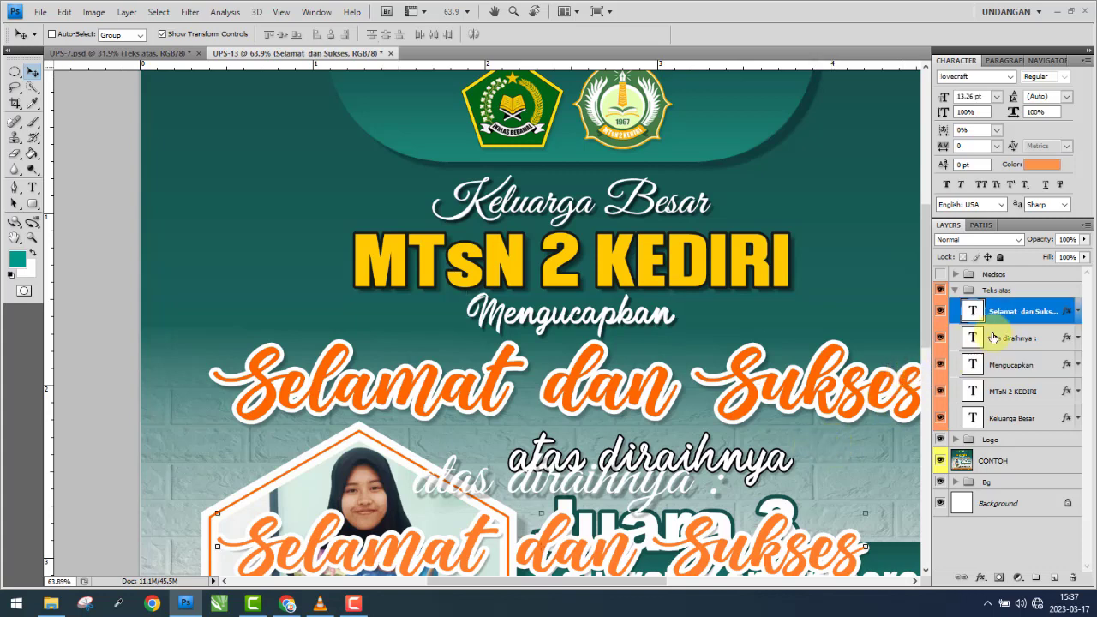
left_click_drag(1006, 318, 1004, 349)
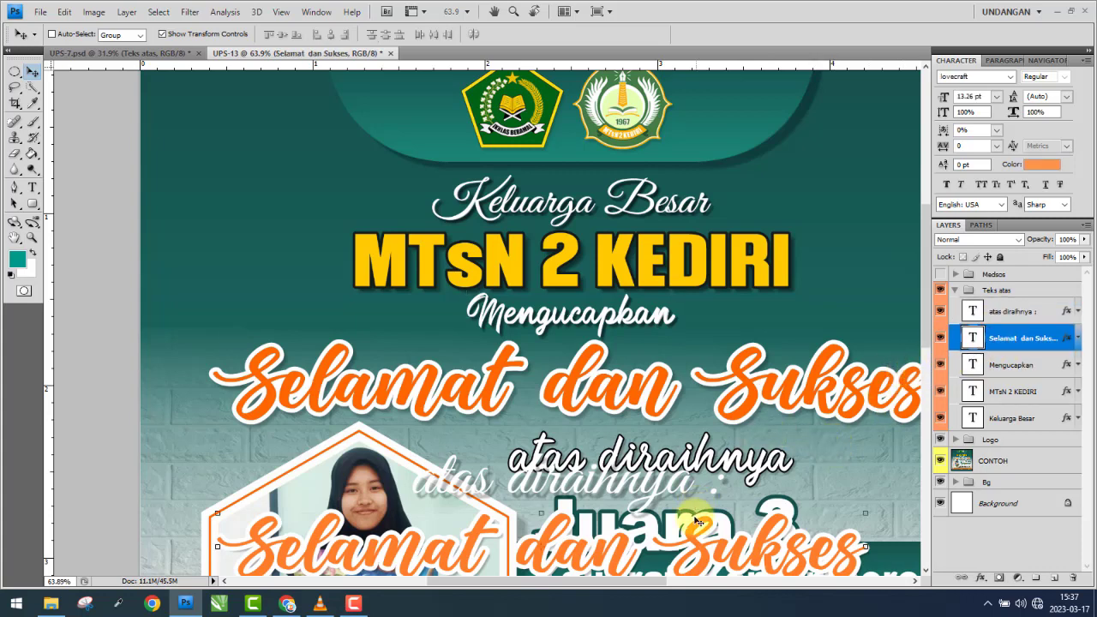
left_click_drag(696, 447, 698, 367)
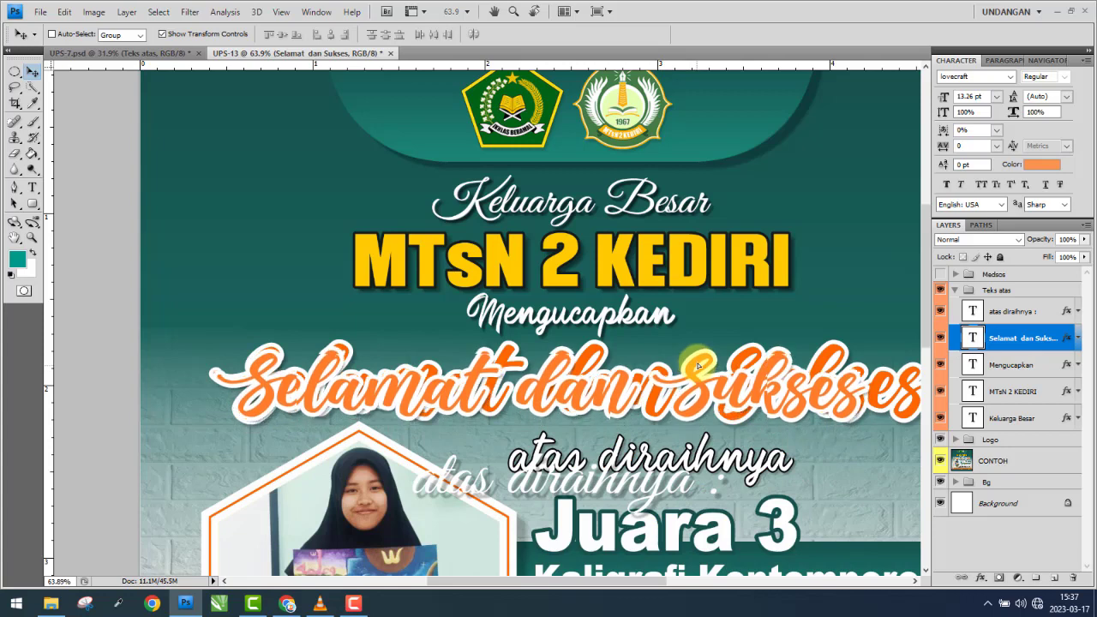
scroll(501, 391, "down", 2)
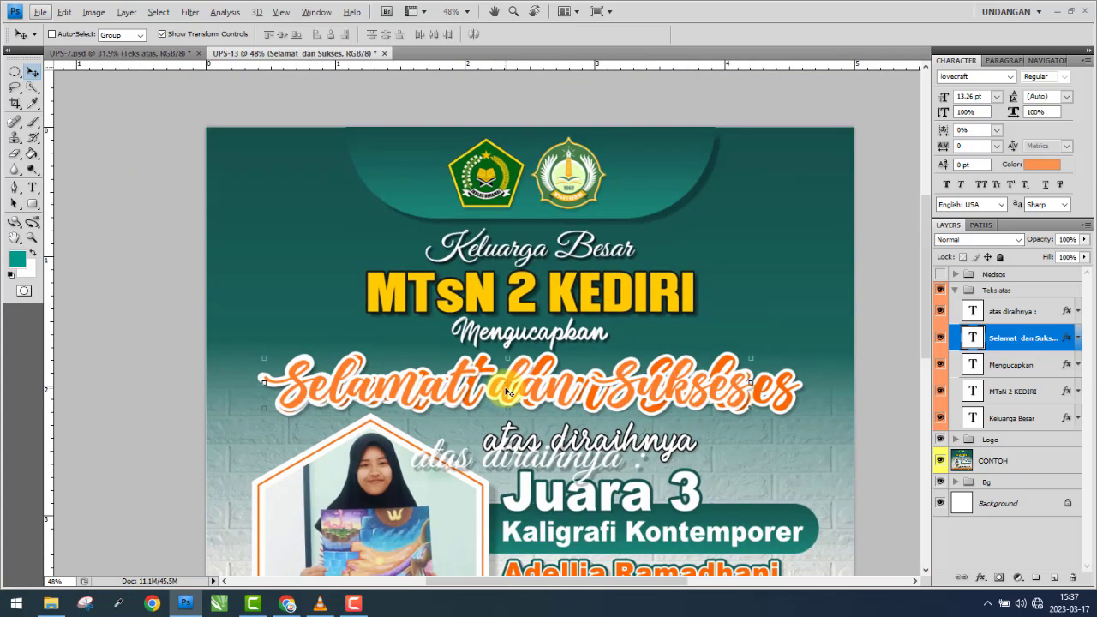
left_click_drag(505, 391, 685, 395)
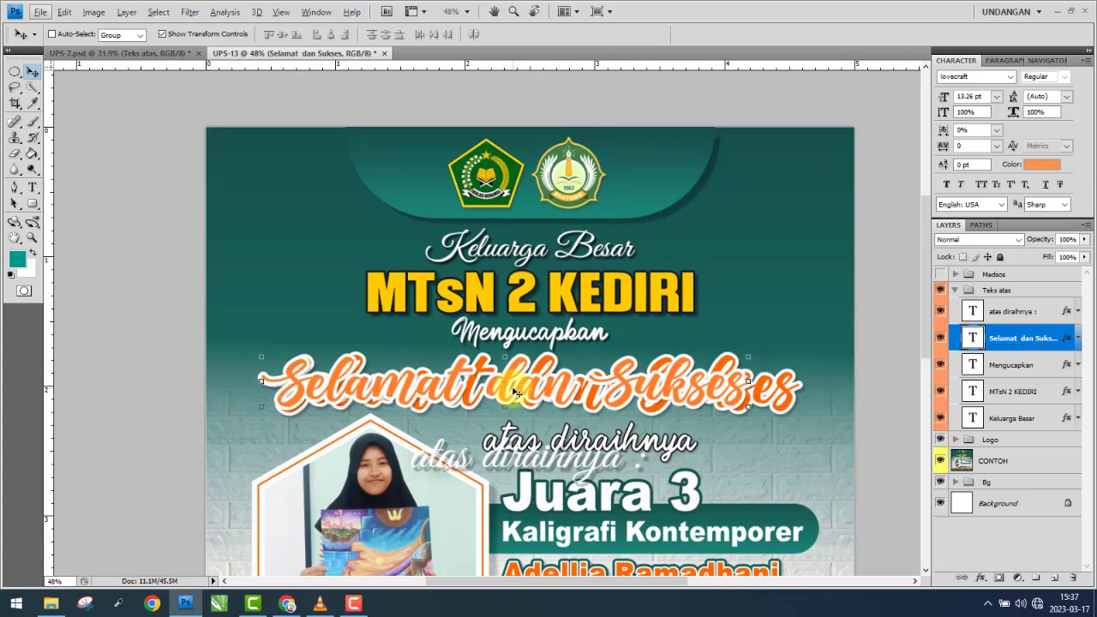
- Enlarge the Selamat dan Sukses heading to about 110%
scroll(840, 421, "up", 2)
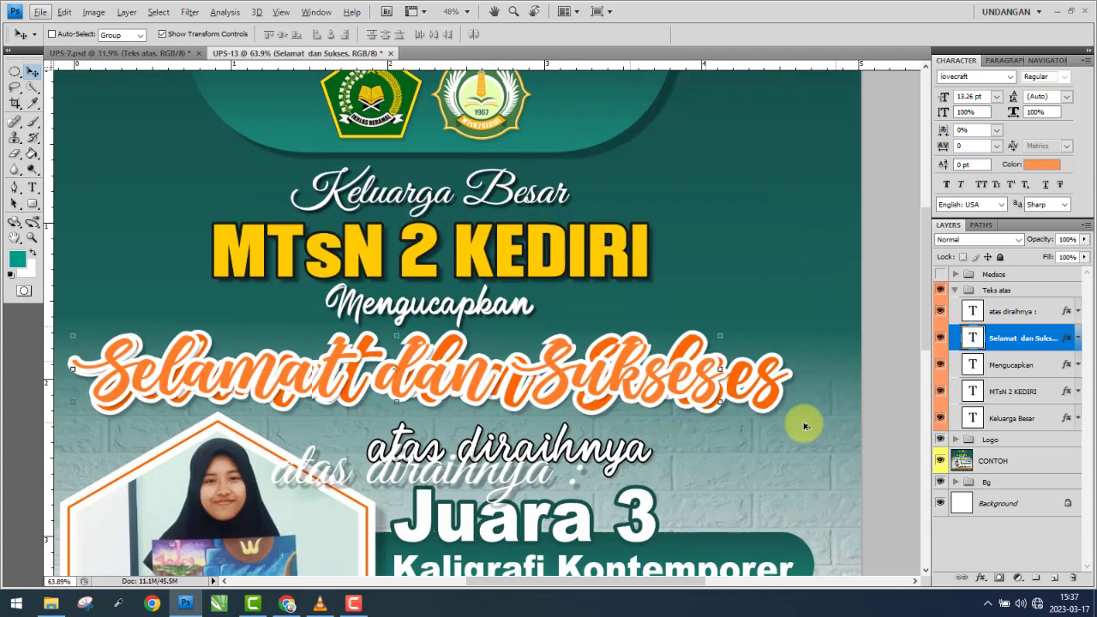
scroll(803, 421, "up", 1)
scroll(720, 420, "up", 1)
key("ctrl+t")
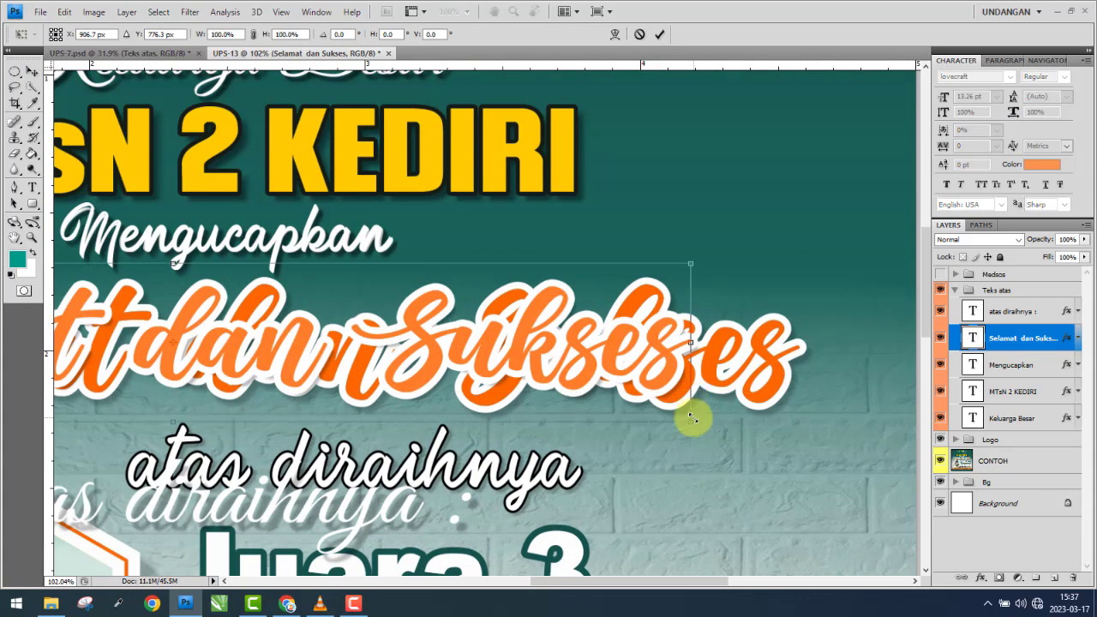
left_click_drag(757, 459, 795, 488)
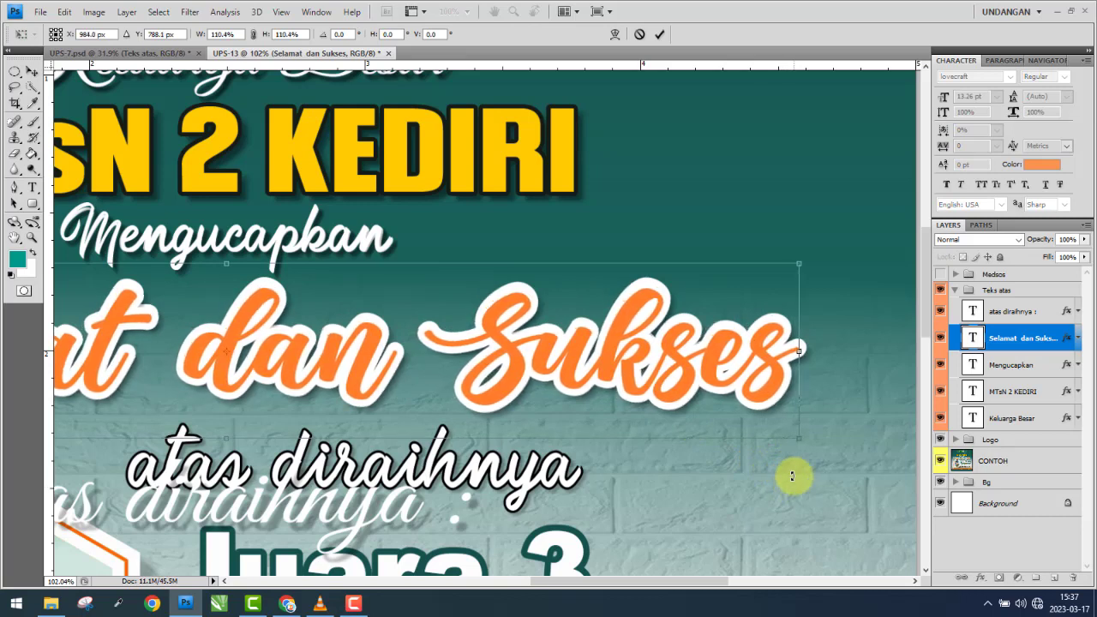
key("Return")
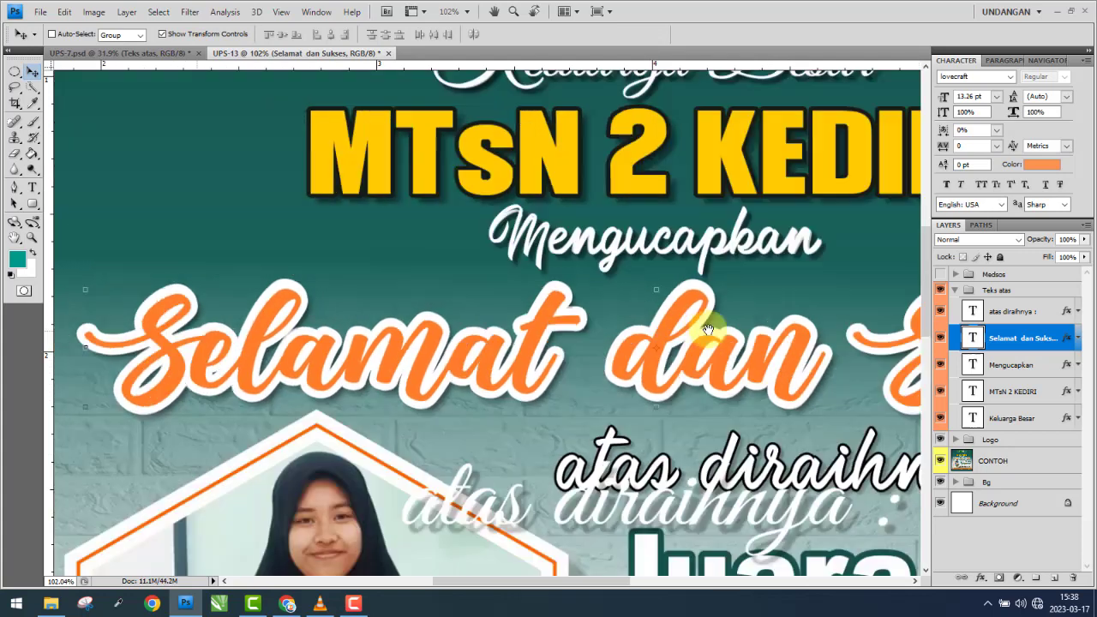
left_click_drag(174, 330, 634, 334)
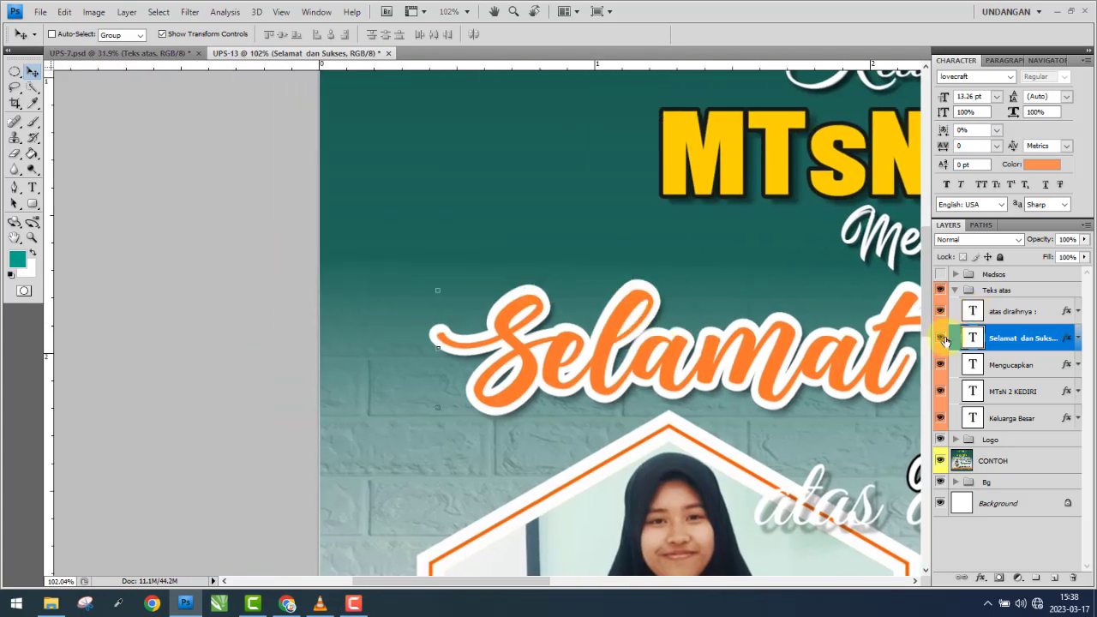
left_click(438, 289)
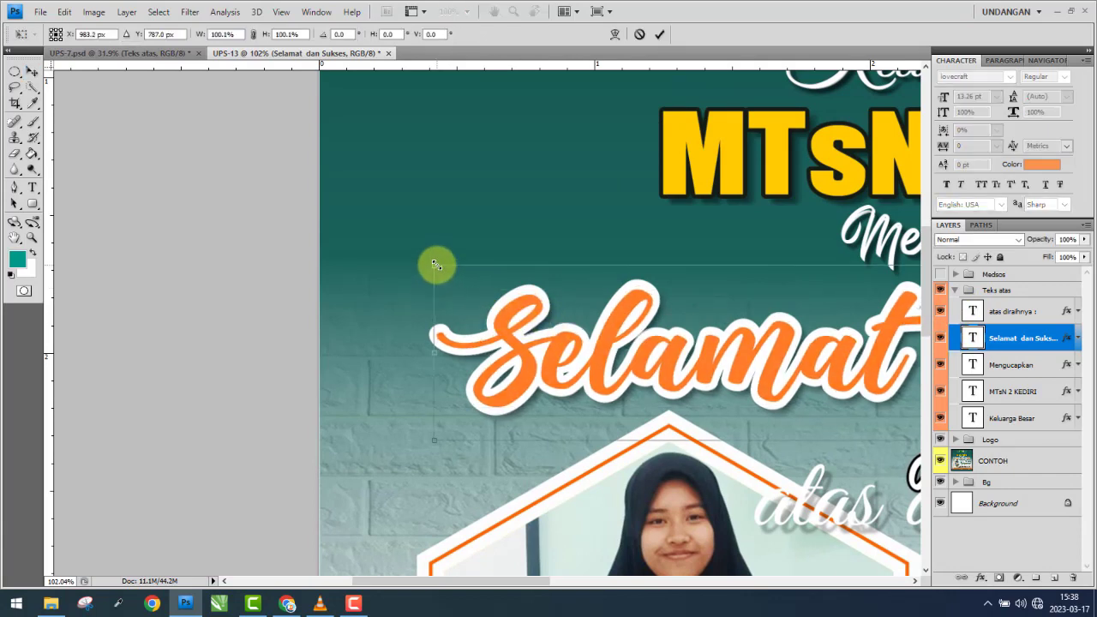
key("Return")
- Stretch the heading's top and bottom edges slightly taller, then compare it with the example
left_click_drag(591, 310, 571, 313)
scroll(515, 312, "right", 5)
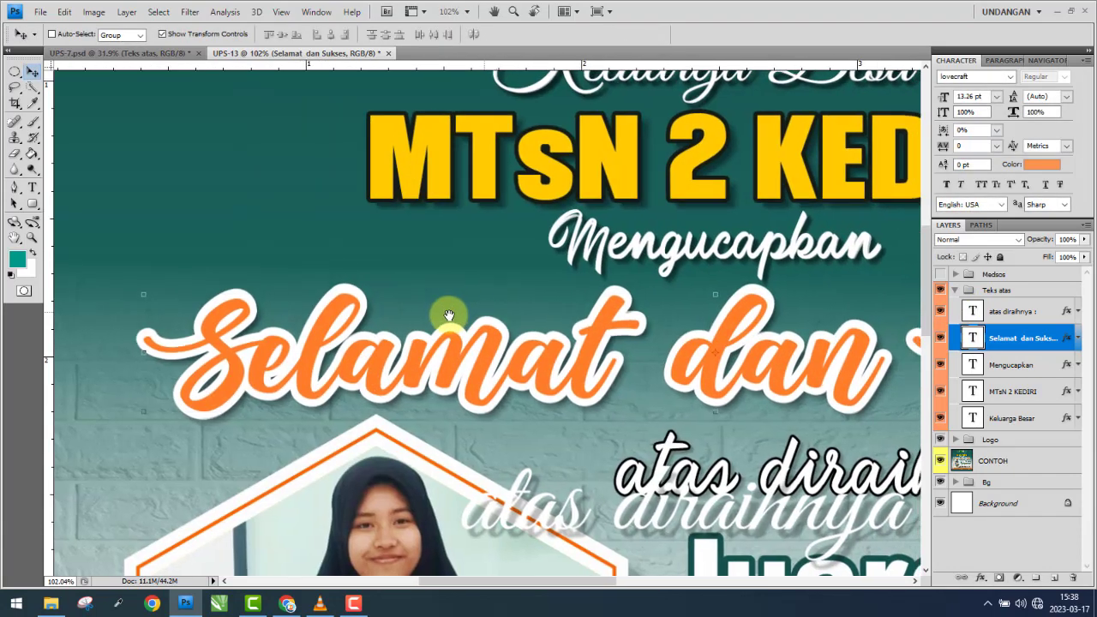
scroll(600, 304, "right", 1)
left_click(647, 295)
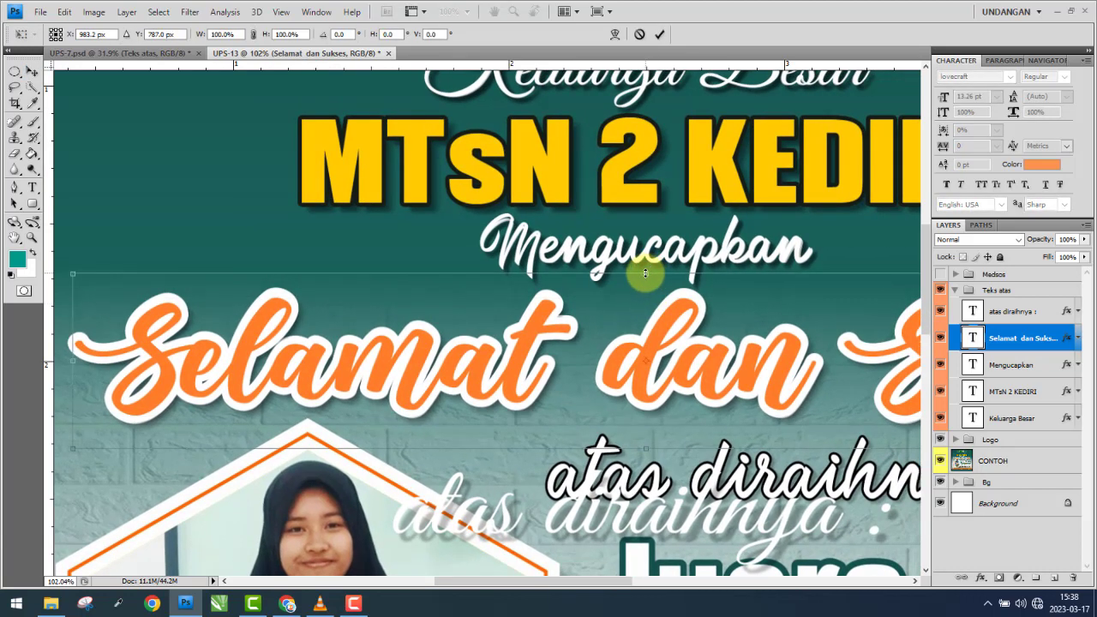
left_click_drag(646, 275, 648, 272)
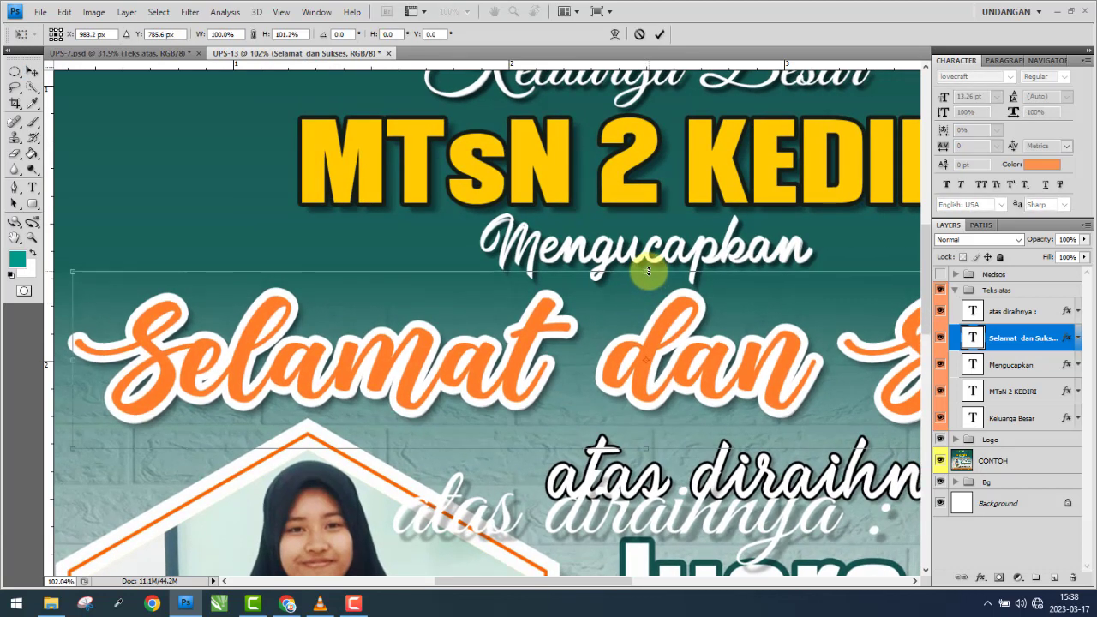
double_click(816, 306)
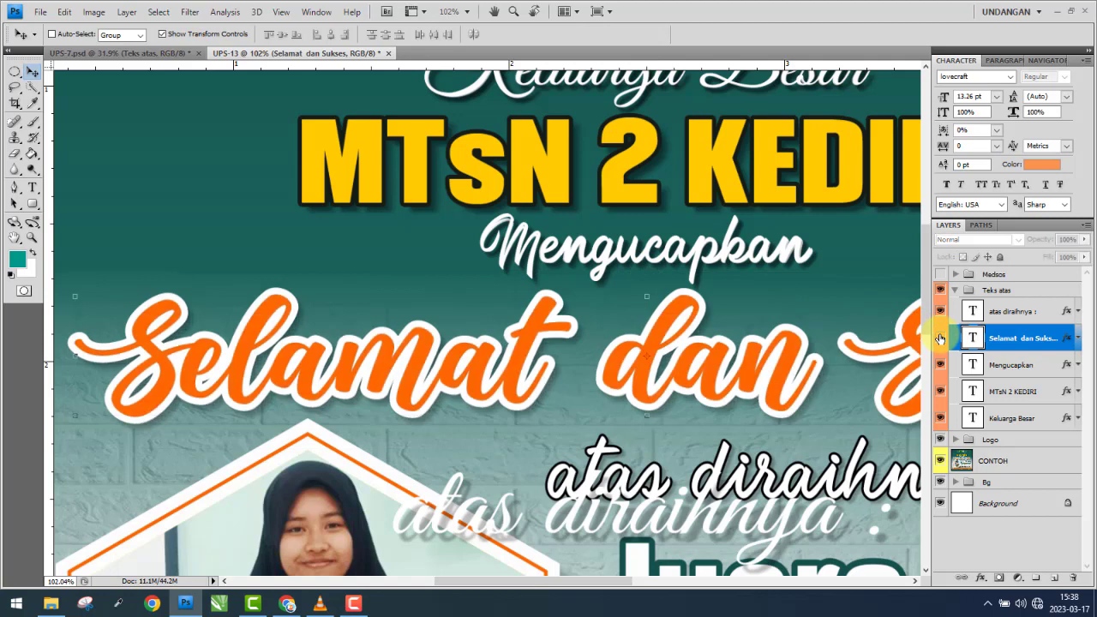
left_click(647, 419)
left_click_drag(646, 419, 648, 458)
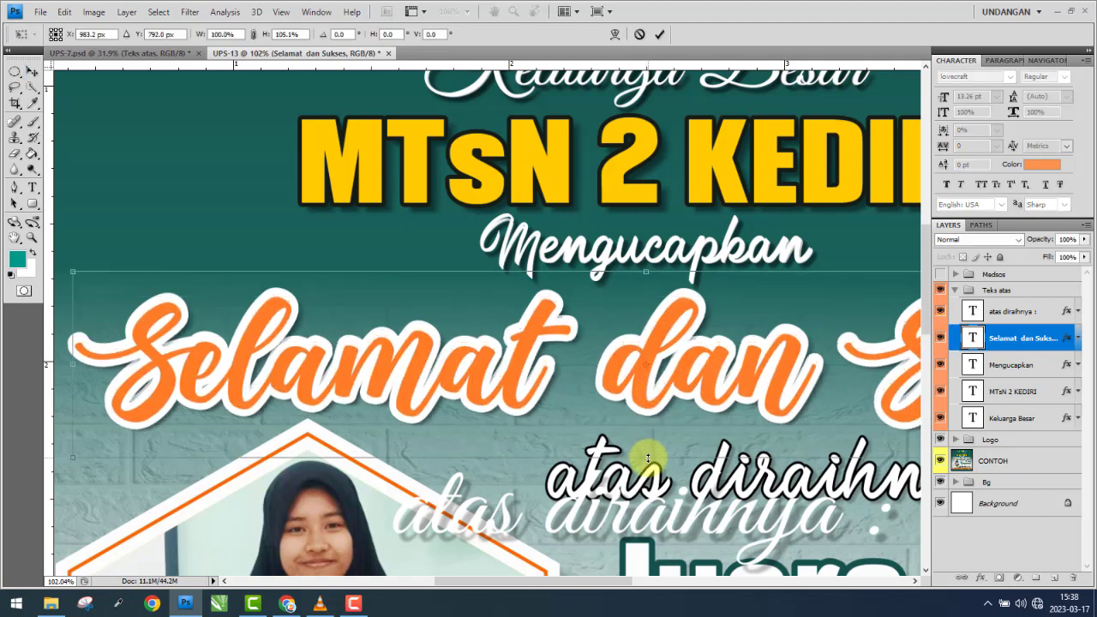
key("Return")
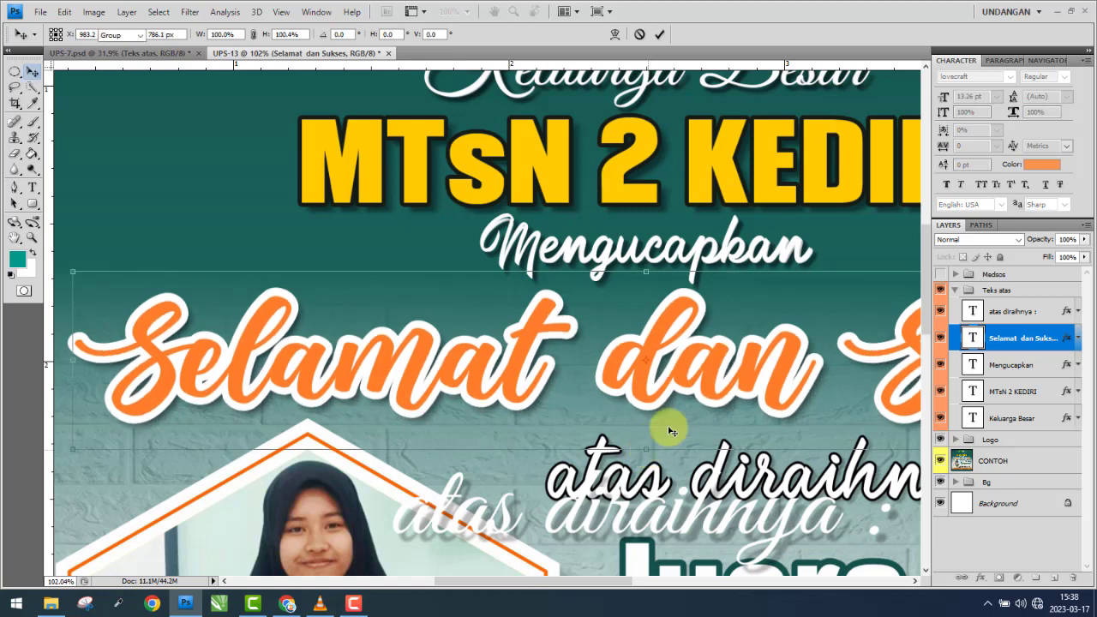
left_click(940, 339)
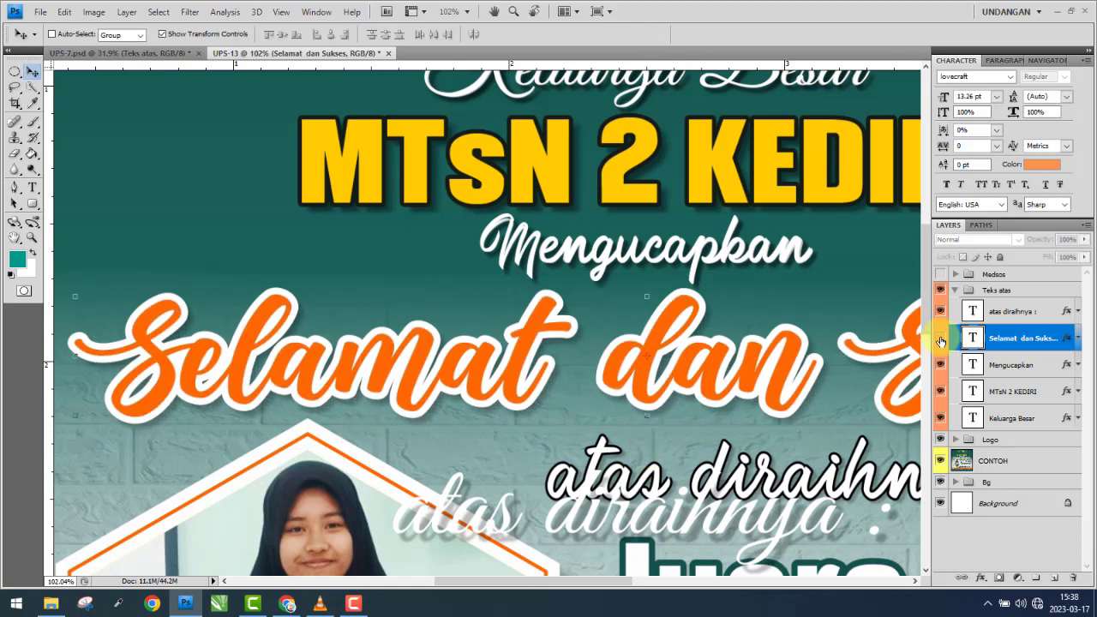
- Colour the Selamat dan Sukses heading with a darker orange sampled from the example text
left_click(940, 339)
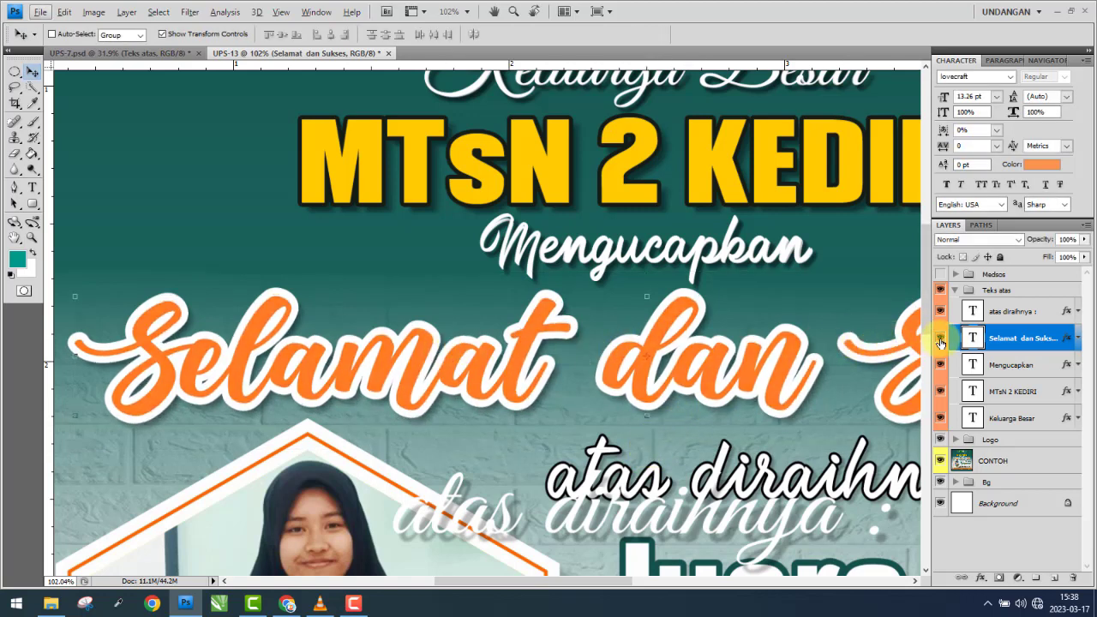
left_click(1043, 163)
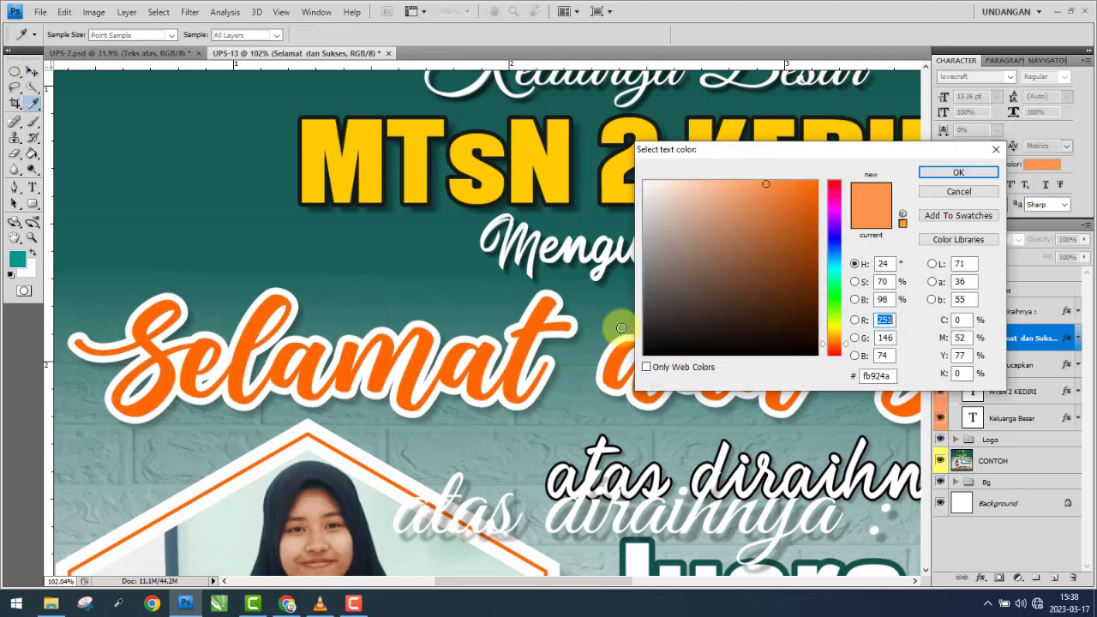
left_click(522, 353)
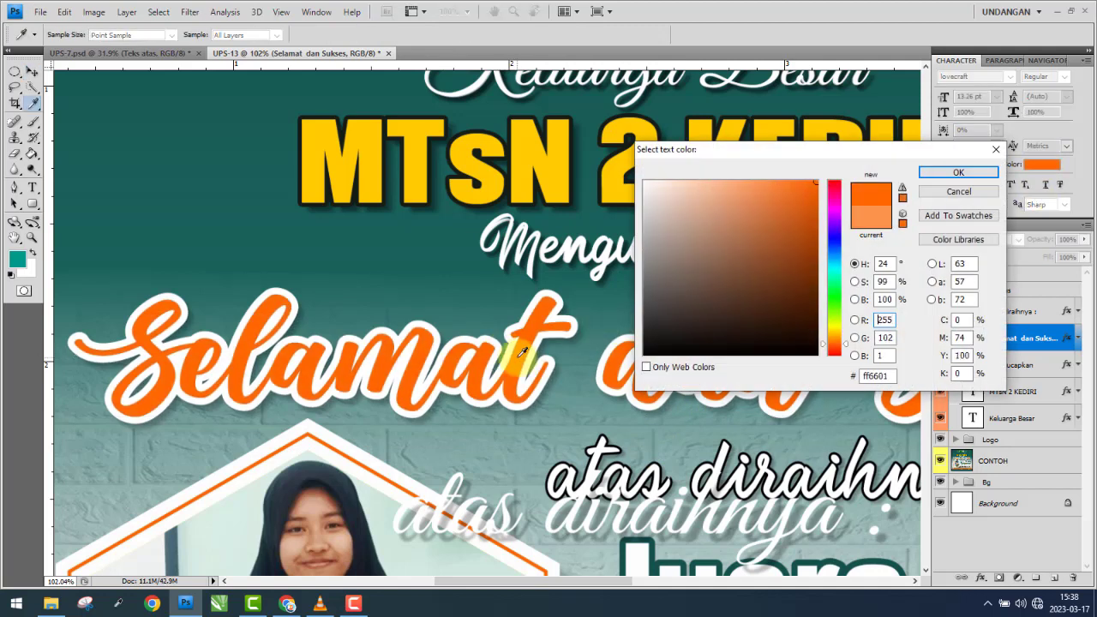
left_click(959, 172)
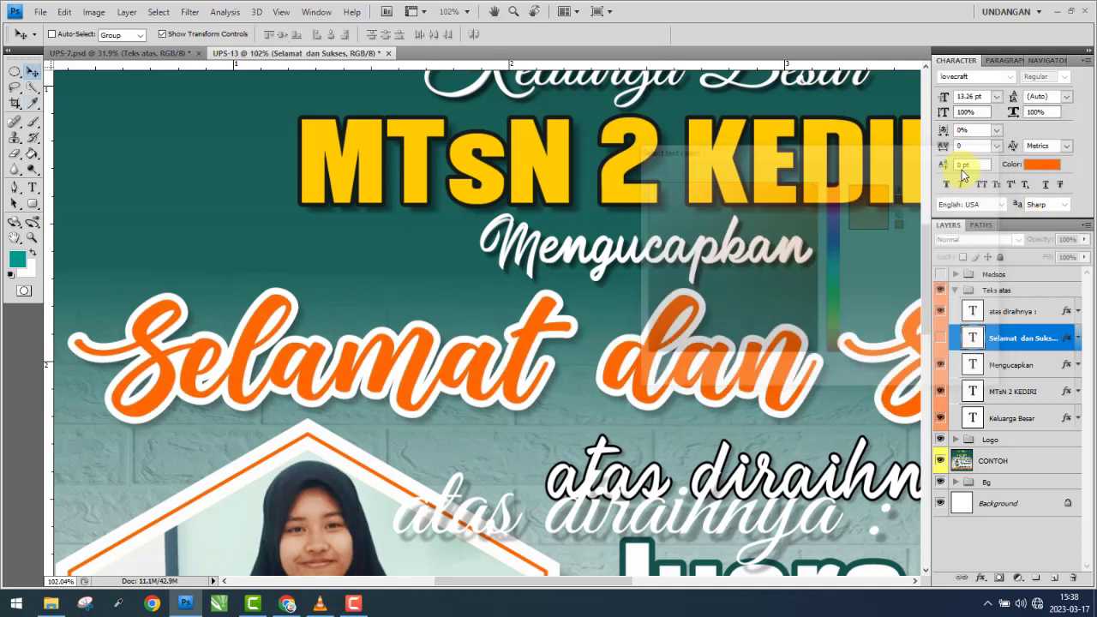
left_click(941, 341)
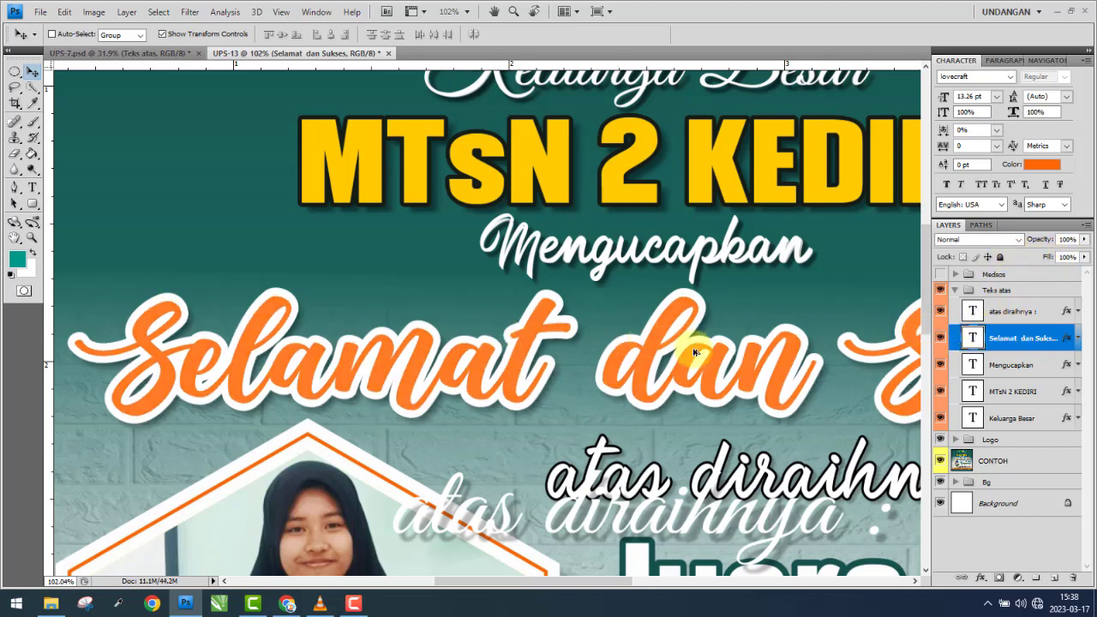
- Change the heading to a brighter orange, hiding it briefly to compare with the example
scroll(703, 352, "up", 2)
scroll(717, 354, "up", 1)
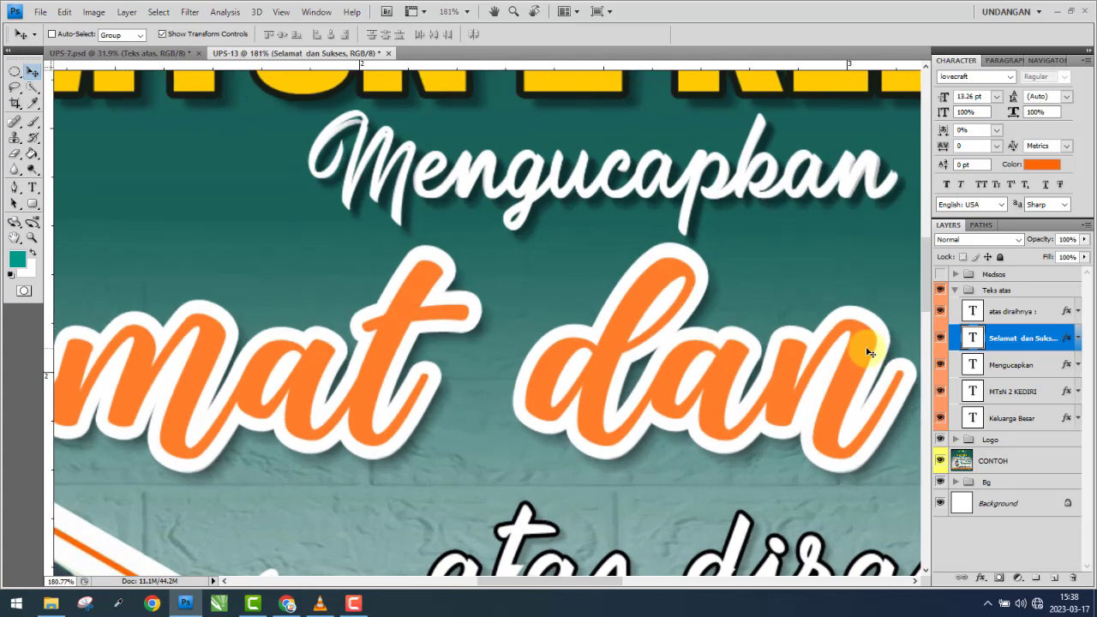
left_click(940, 339)
left_click(1043, 165)
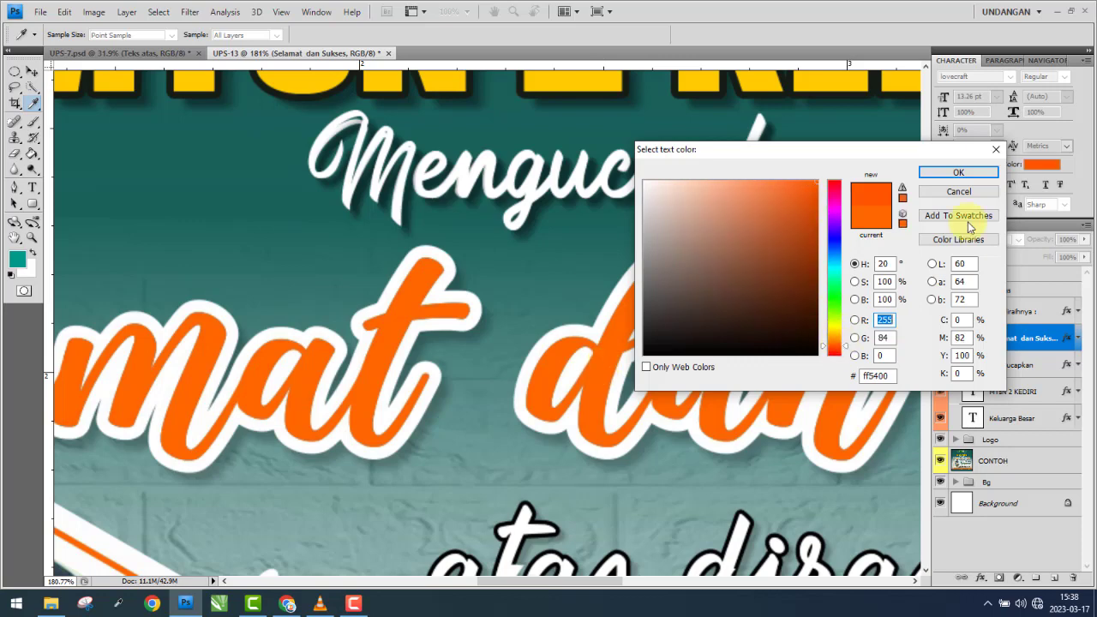
left_click(959, 172)
left_click(940, 340)
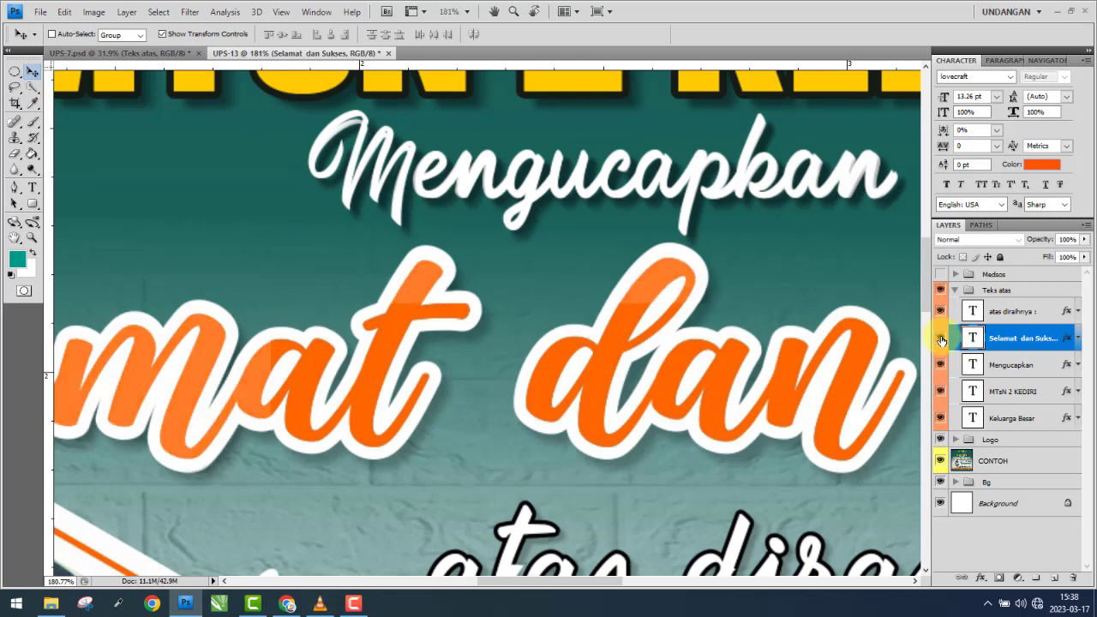
- Select the Teks atas group and then the Selamat dan Sukses headline layer
scroll(386, 313, "down", 3, "alt")
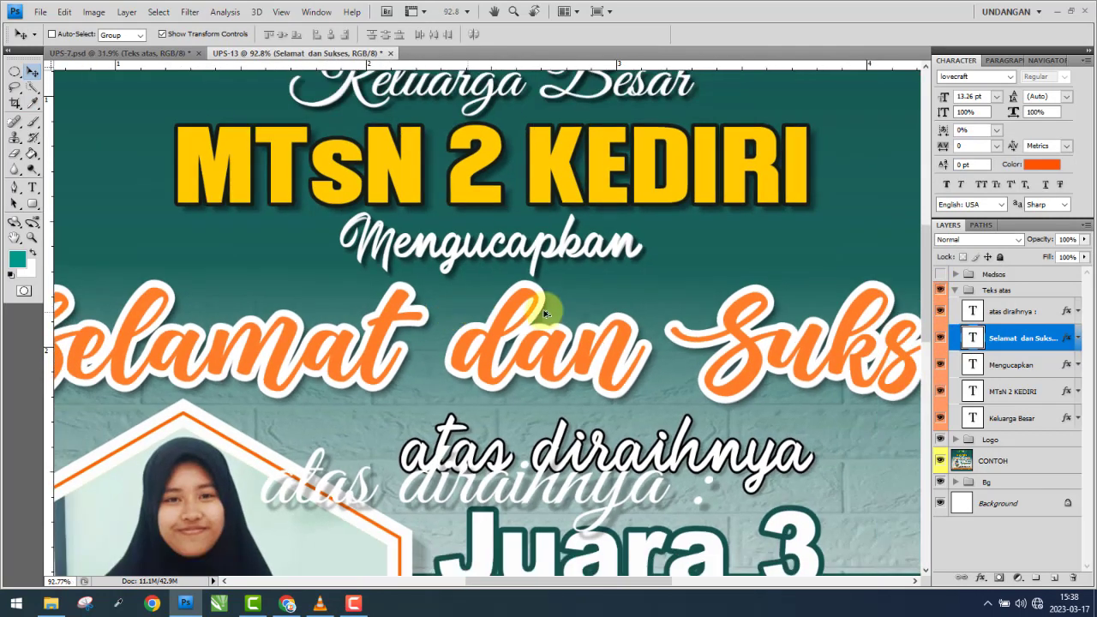
scroll(549, 314, "down", 2, "alt")
left_click(1008, 293)
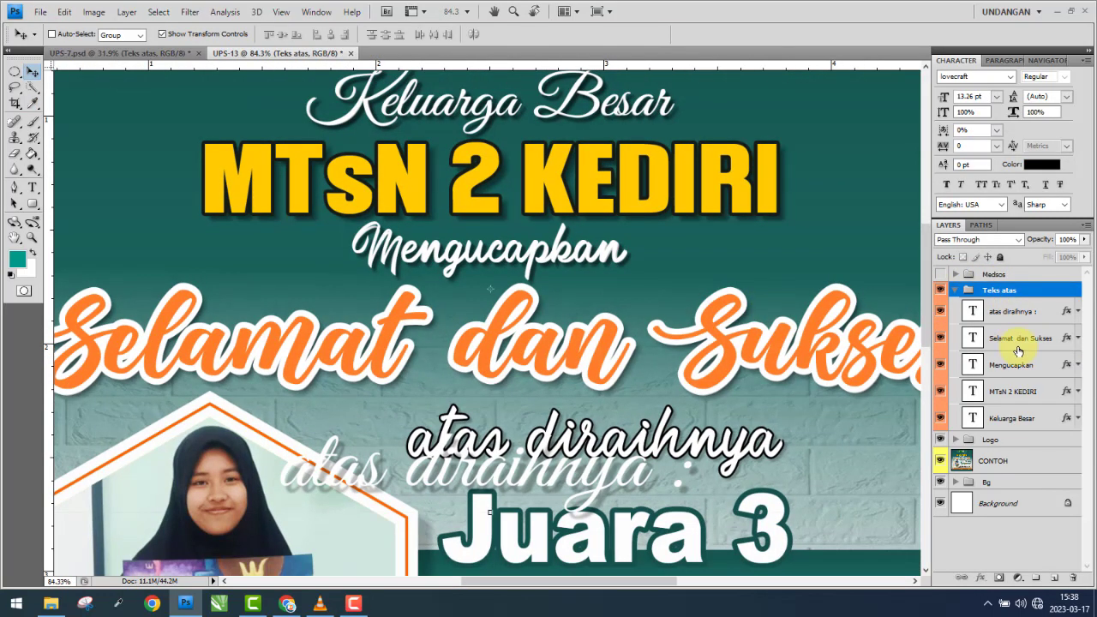
left_click(1018, 339)
scroll(632, 343, "down", 1, "alt")
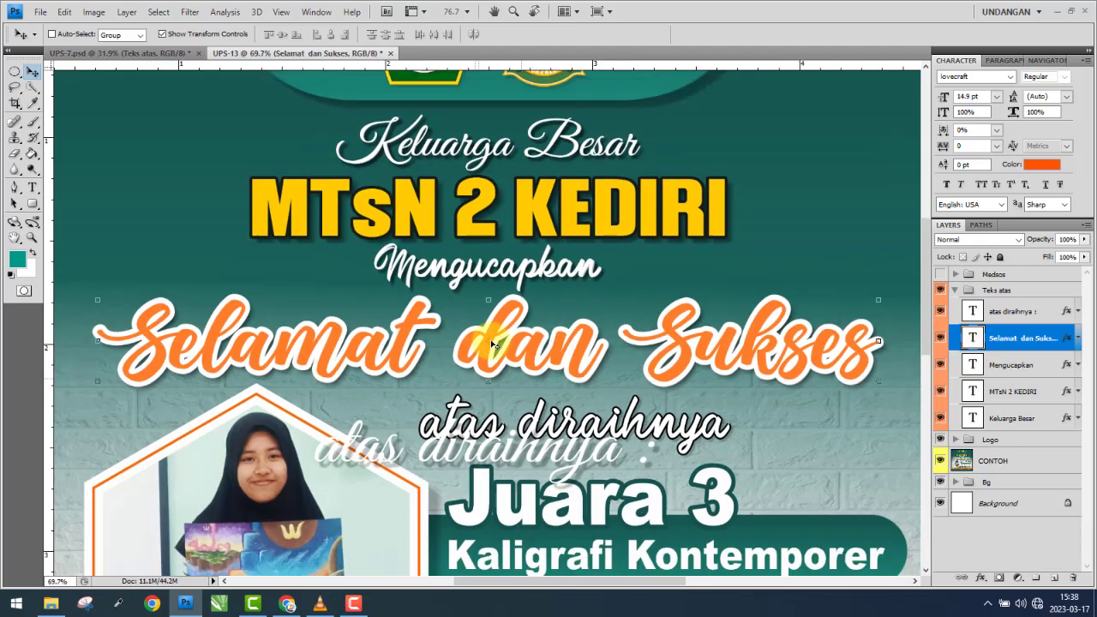
scroll(630, 356, "down", 1, "alt")
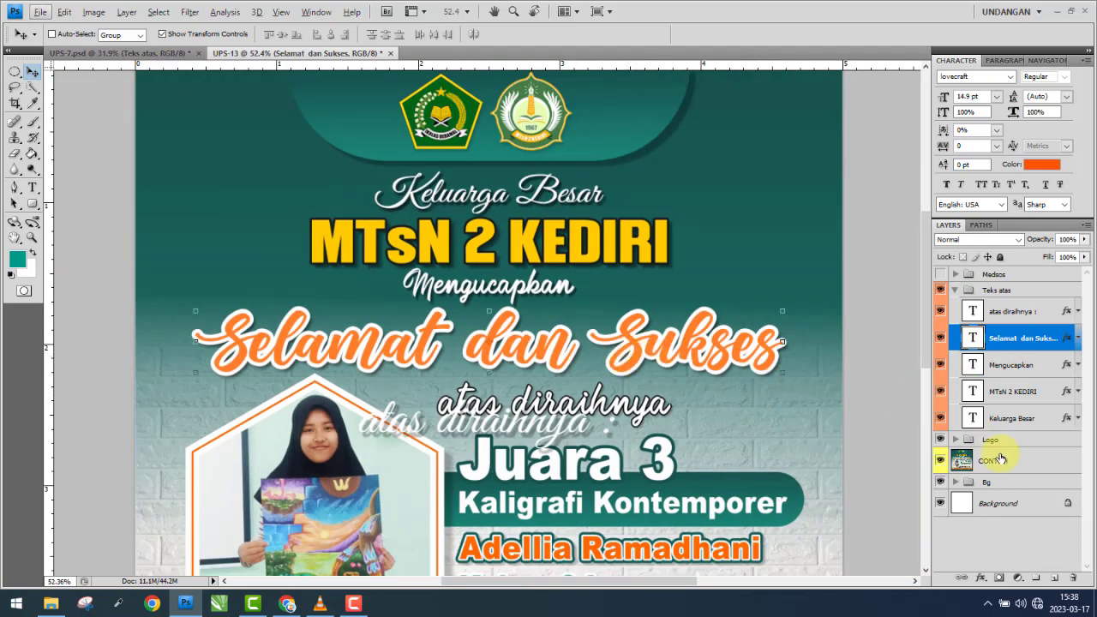
left_click(994, 461)
scroll(686, 434, "up", 1, "alt")
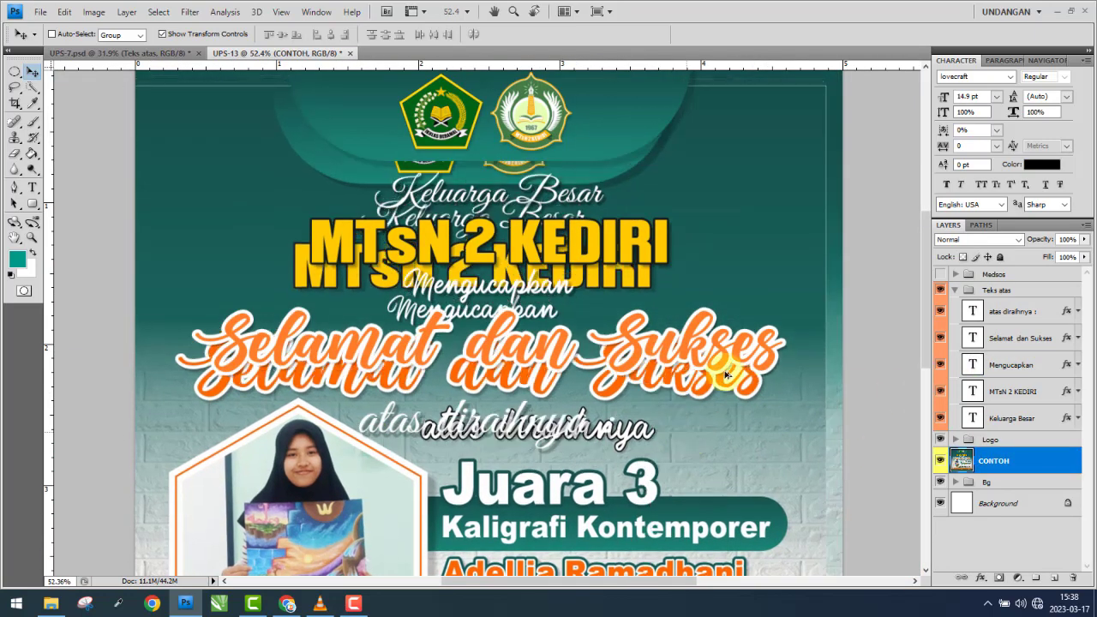
scroll(735, 370, "up", 1, "alt")
scroll(737, 374, "up", 2, "alt")
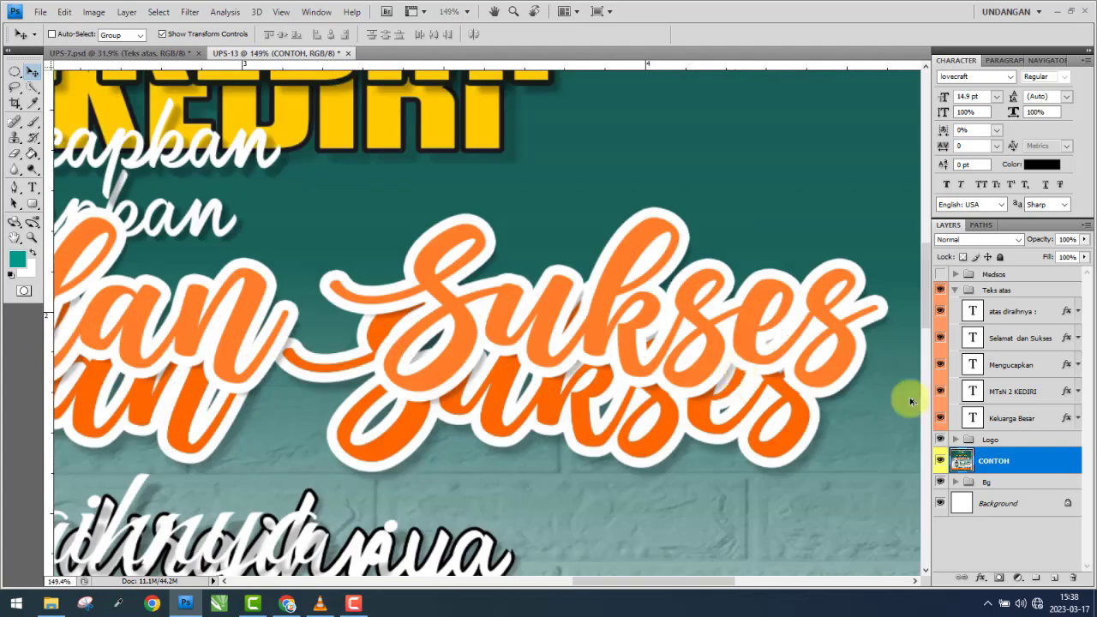
left_click(1020, 343)
left_click(1043, 166)
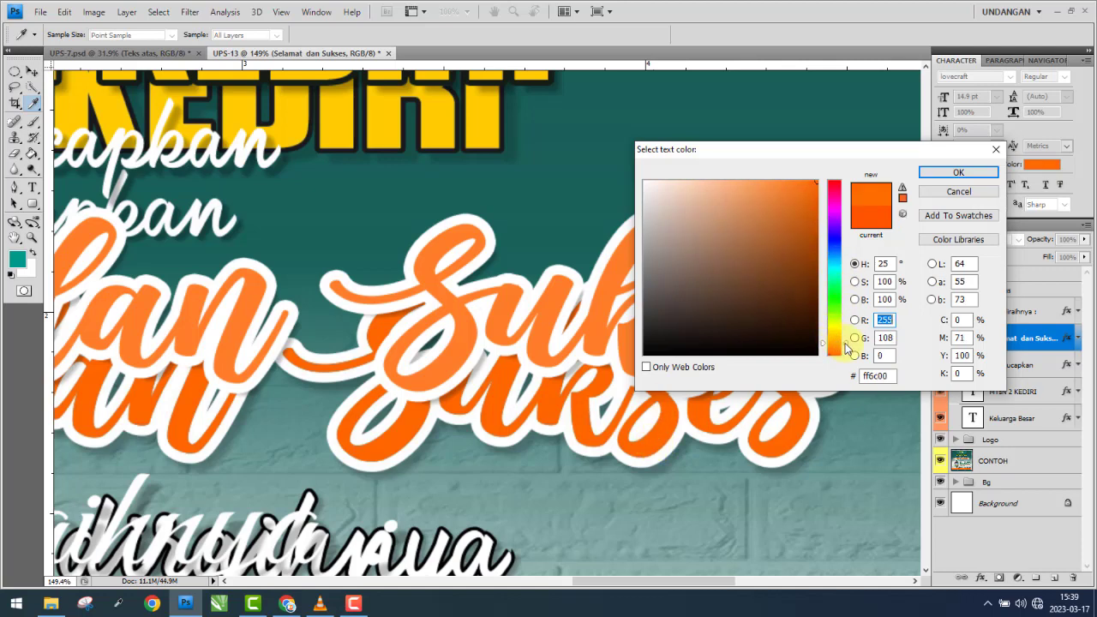
mouse_move(846, 345)
left_mouse_down()
mouse_move(845, 327)
mouse_move(845, 343)
left_mouse_up()
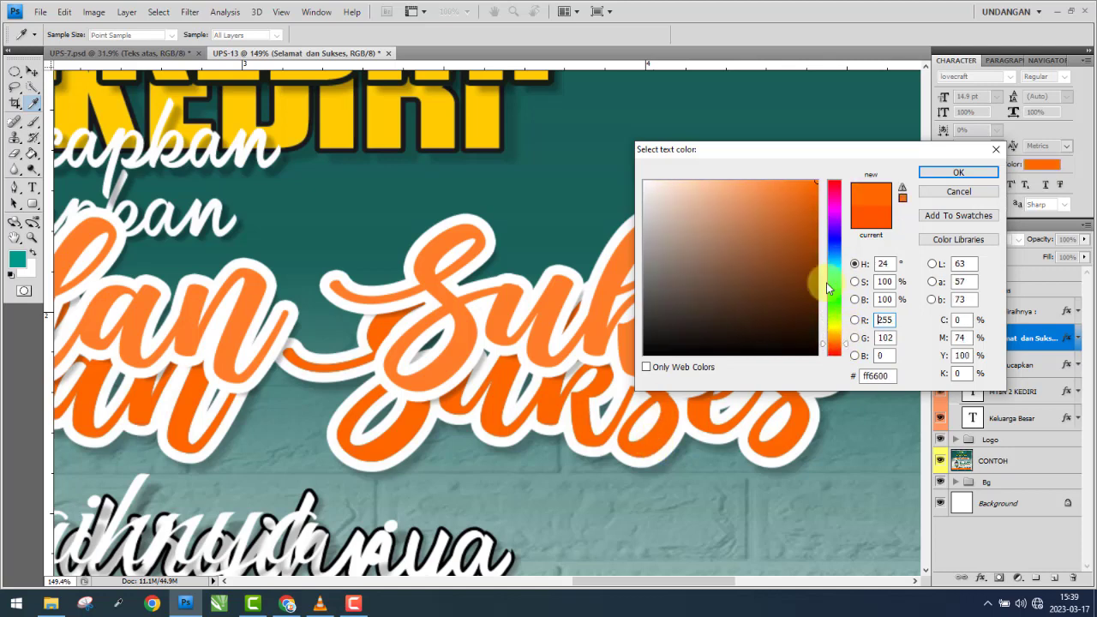
mouse_move(798, 198)
left_mouse_down()
mouse_move(803, 190)
mouse_move(801, 216)
left_mouse_up()
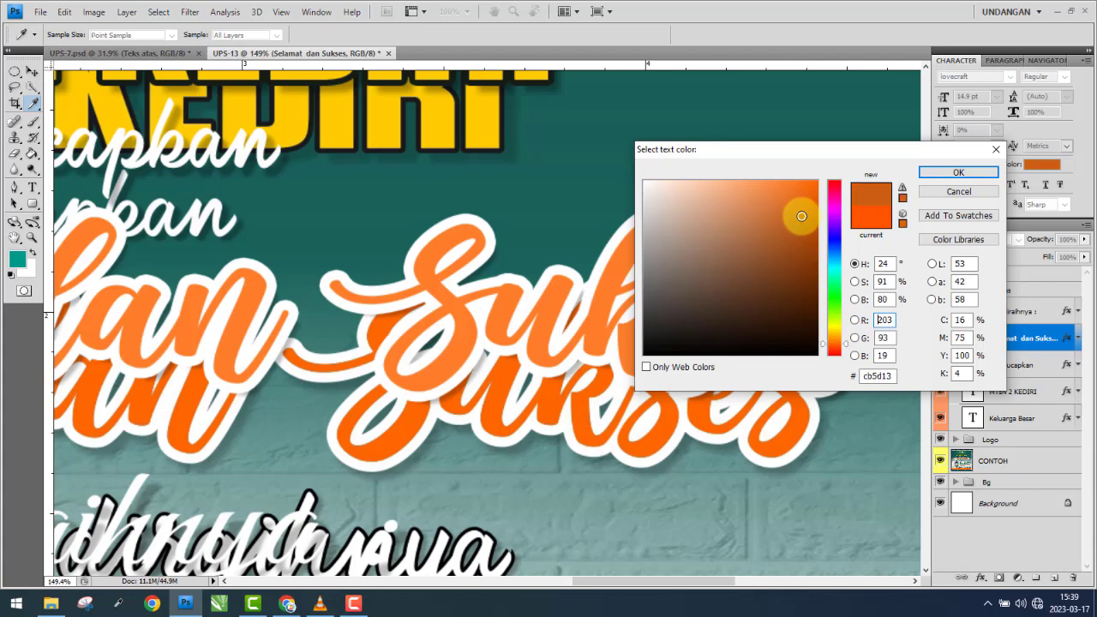
left_click(957, 193)
key("v")
- Save the poster as UPS-13.psd in E:\Desain\UPS-13\UPS-13P with maximum compatibility
left_click(40, 11)
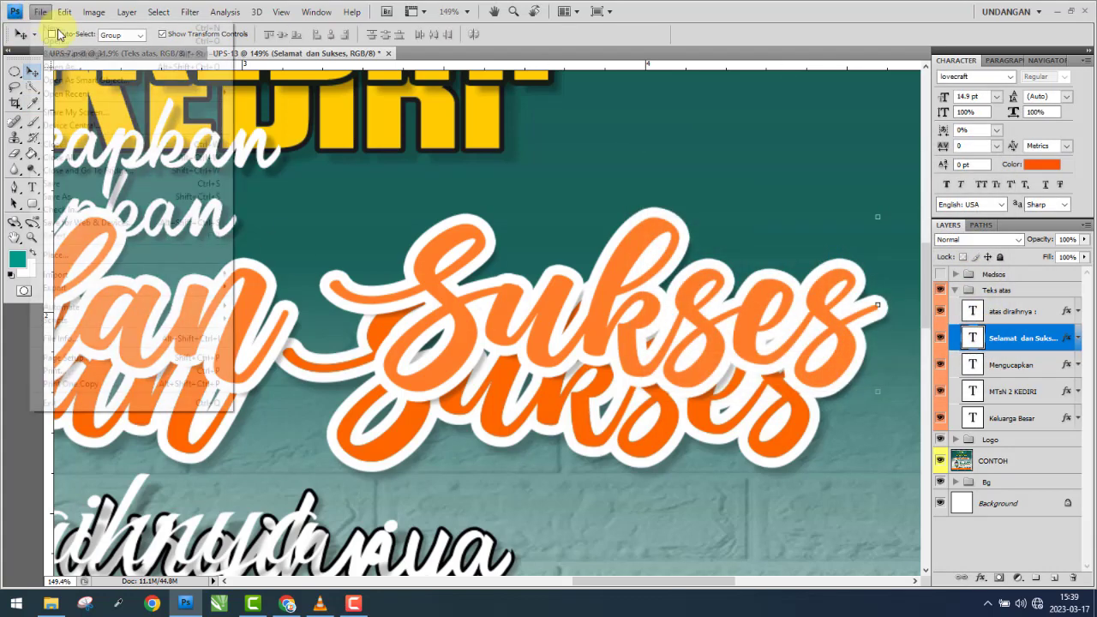
left_click(72, 185)
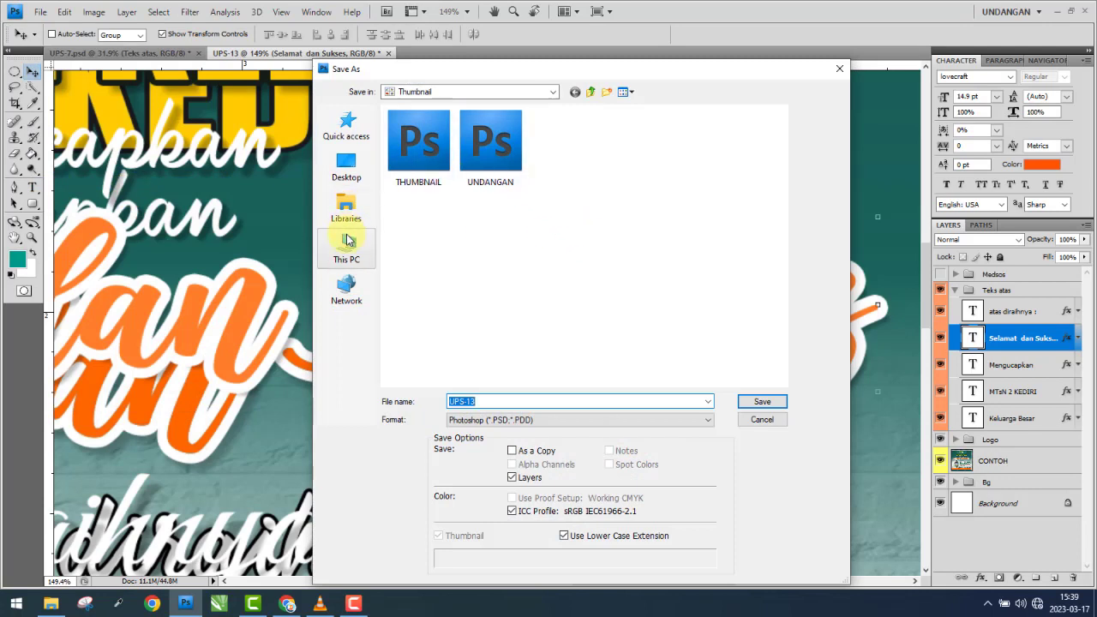
left_click(347, 242)
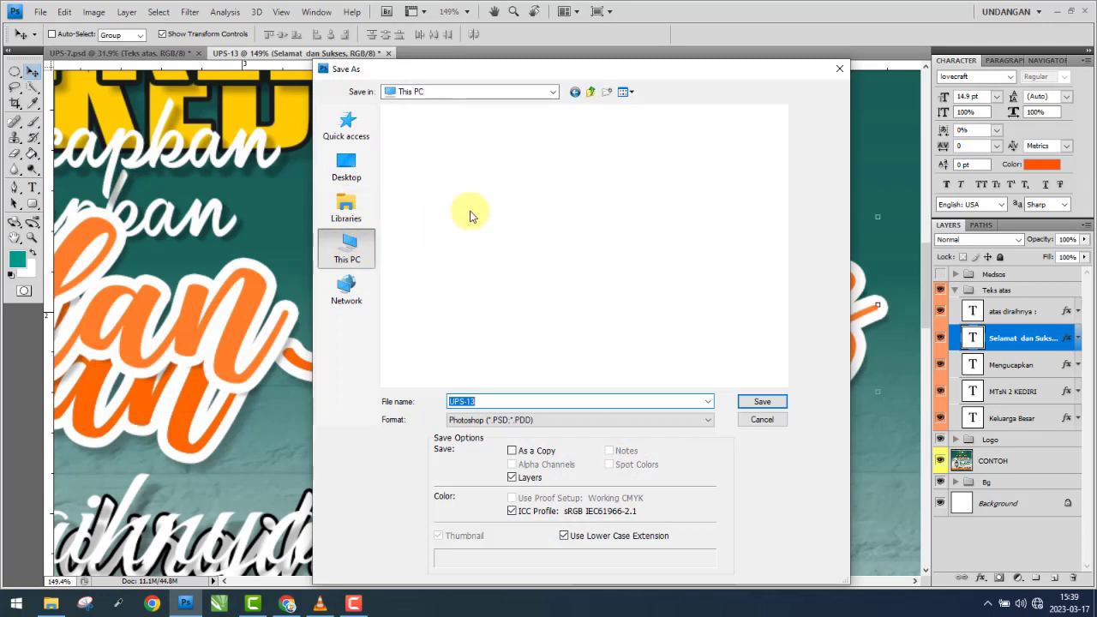
double_click(428, 209)
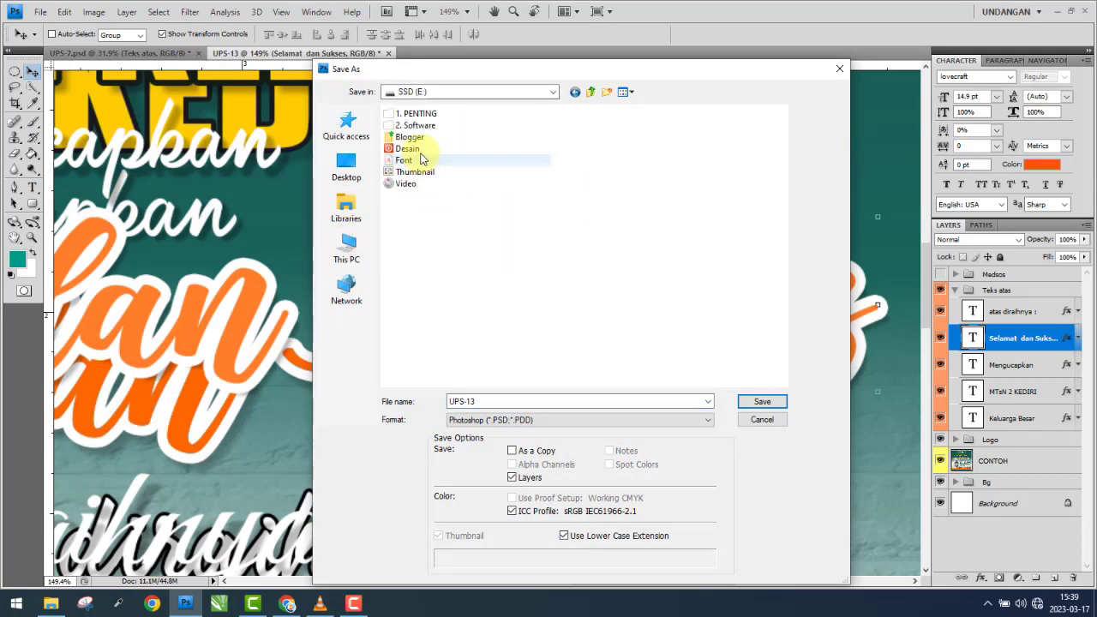
double_click(407, 149)
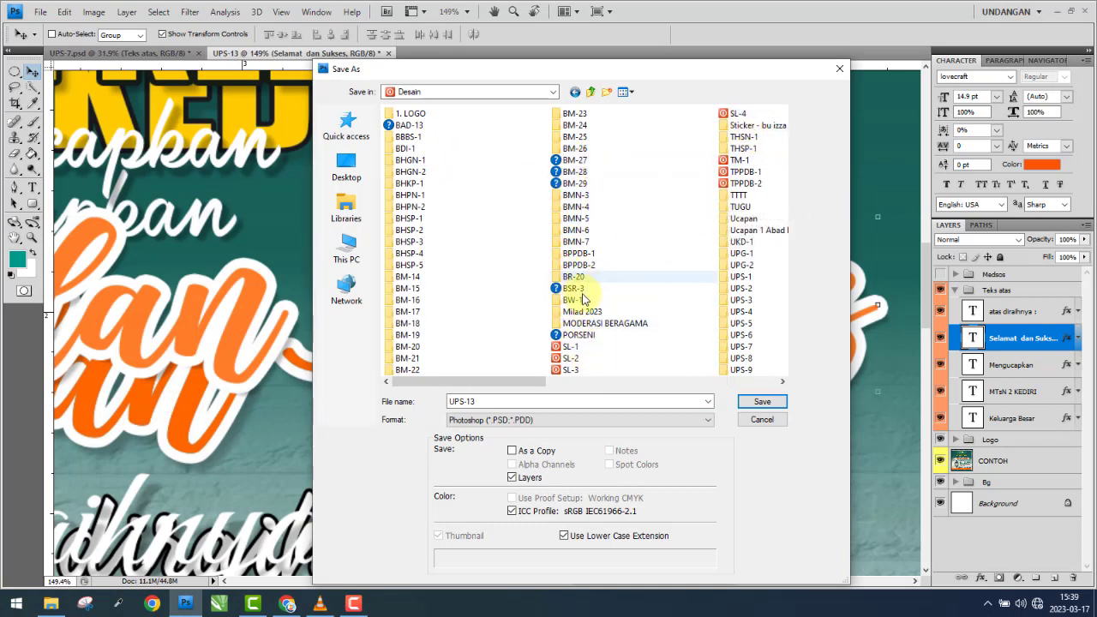
left_click(742, 324)
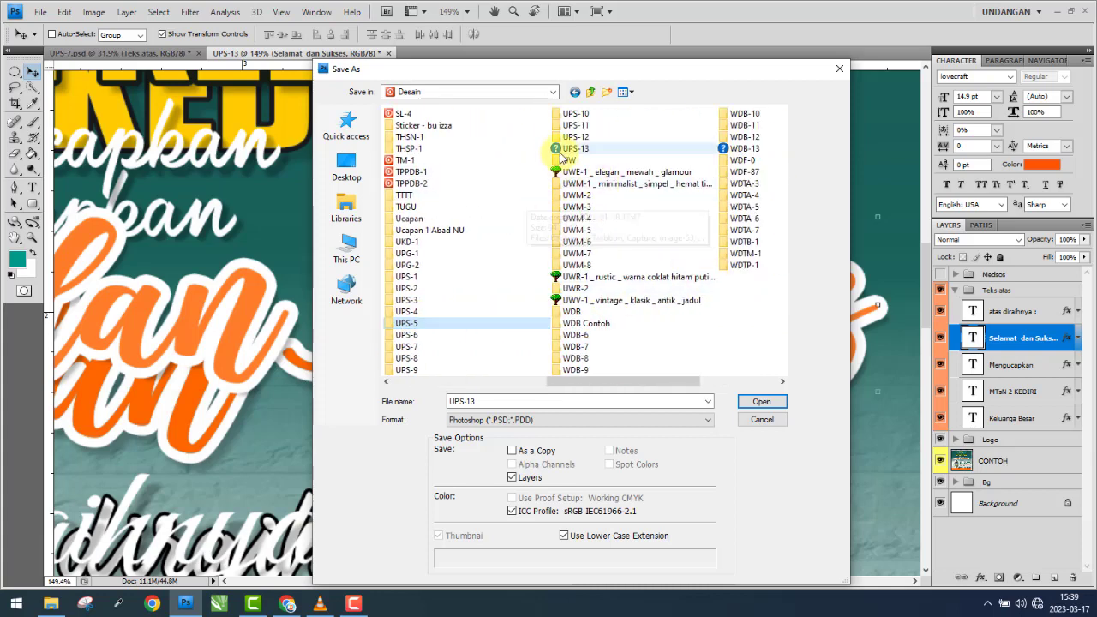
double_click(562, 149)
double_click(414, 139)
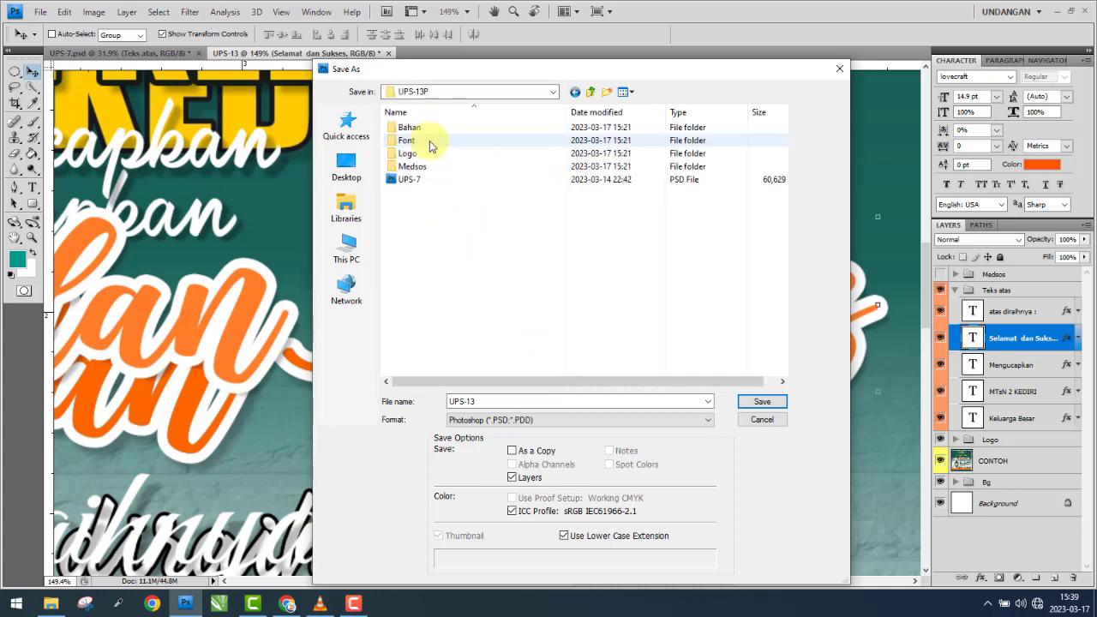
left_click(750, 402)
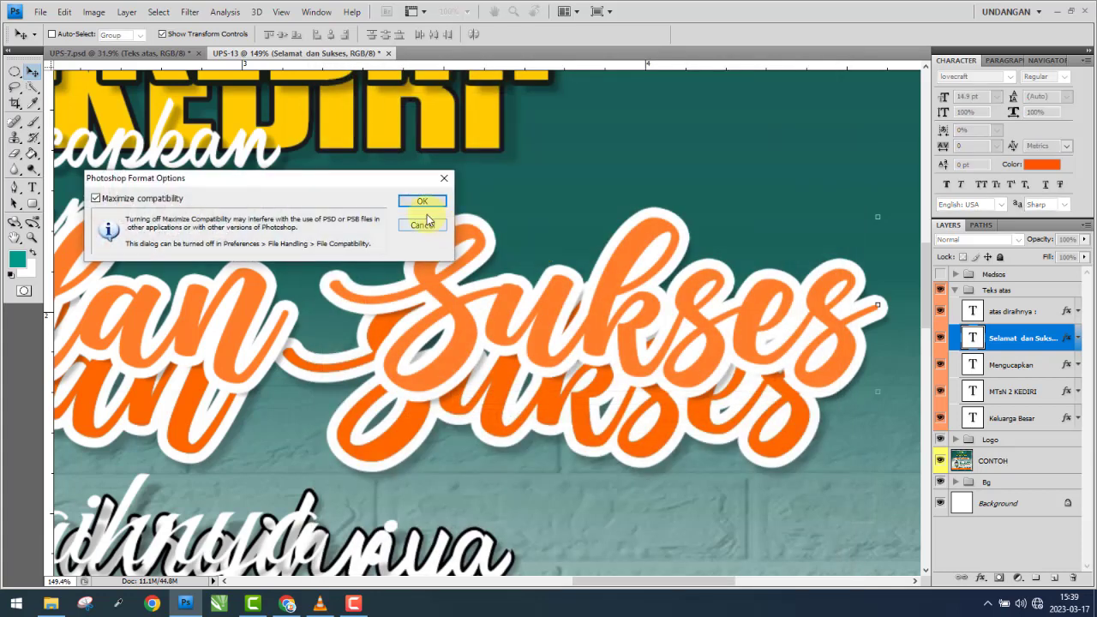
left_click(421, 200)
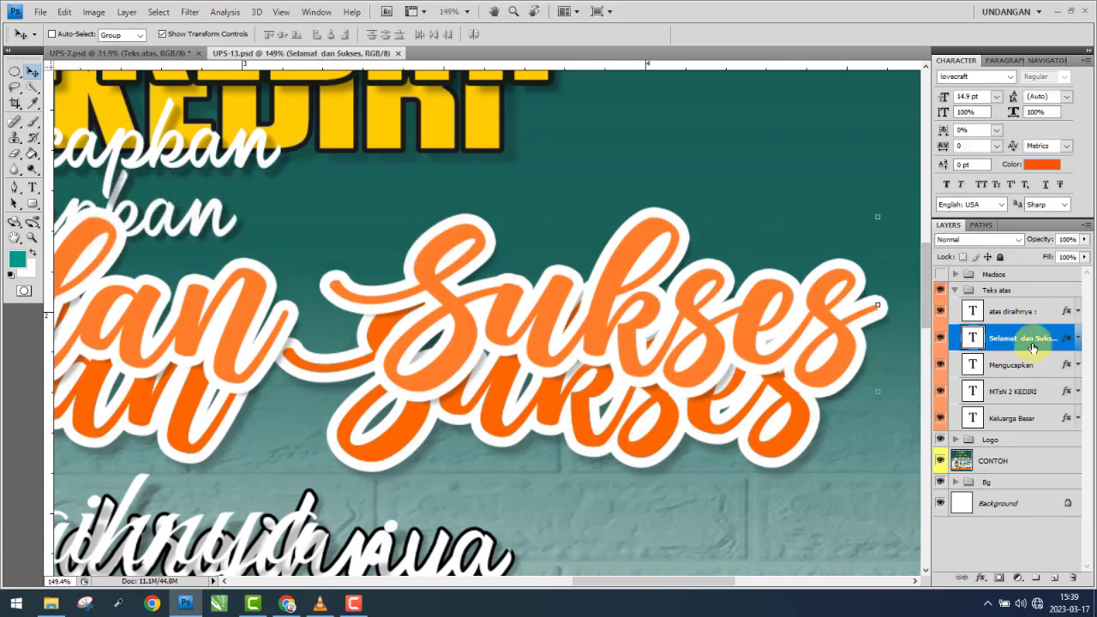
- Turn off the headline's Color Overlay effect and keep its ff6600 orange text colour
left_click(939, 339)
left_click(939, 339)
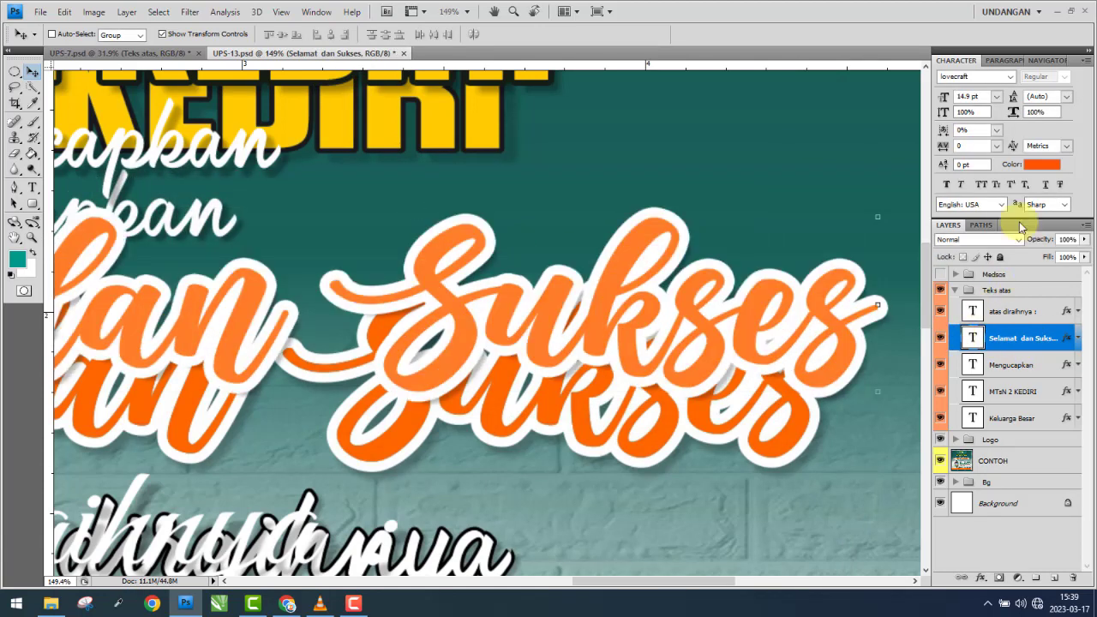
double_click(1031, 333)
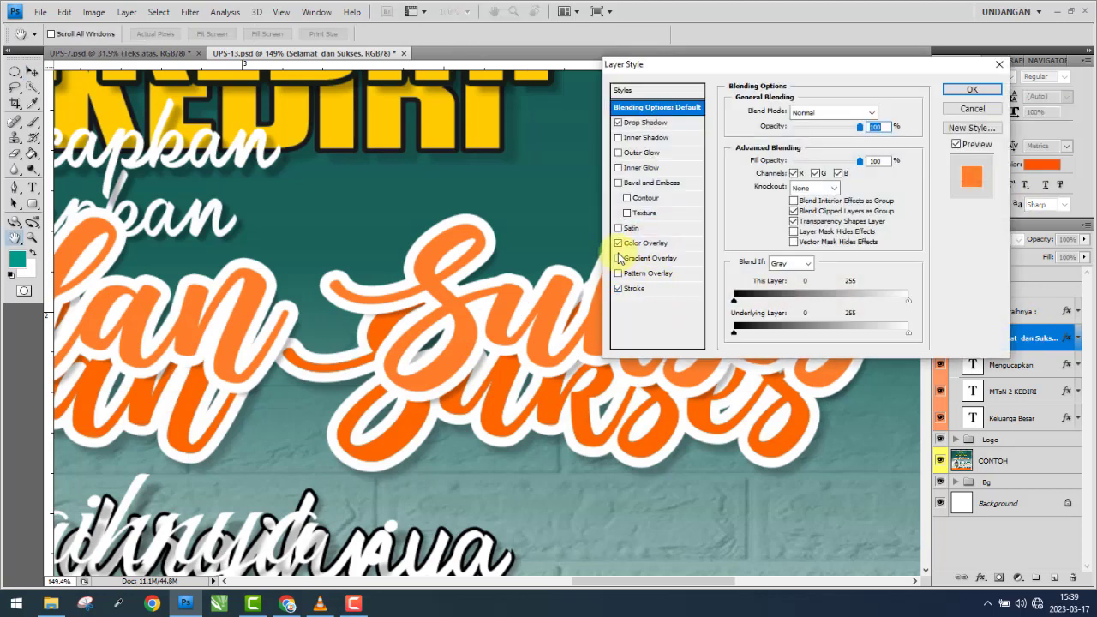
left_click(618, 243)
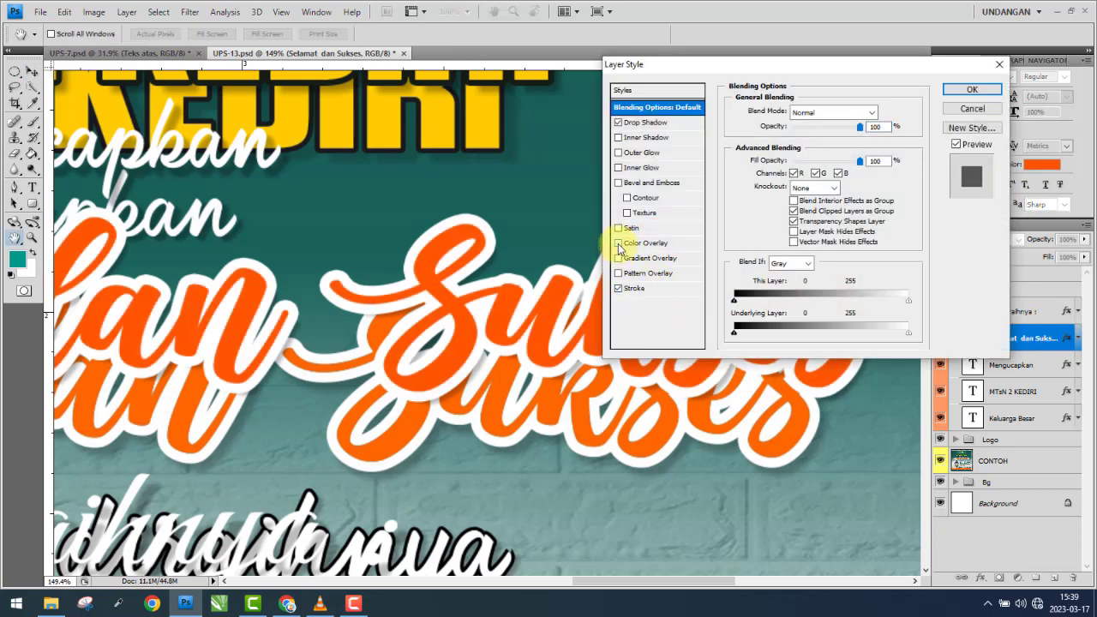
left_click(980, 93)
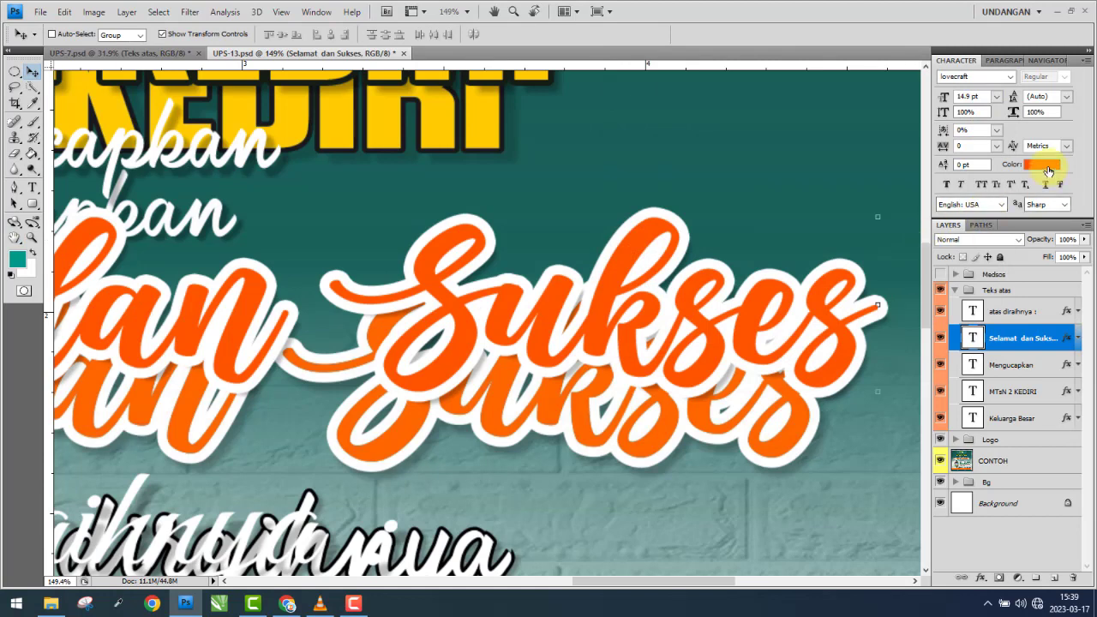
left_click(1045, 166)
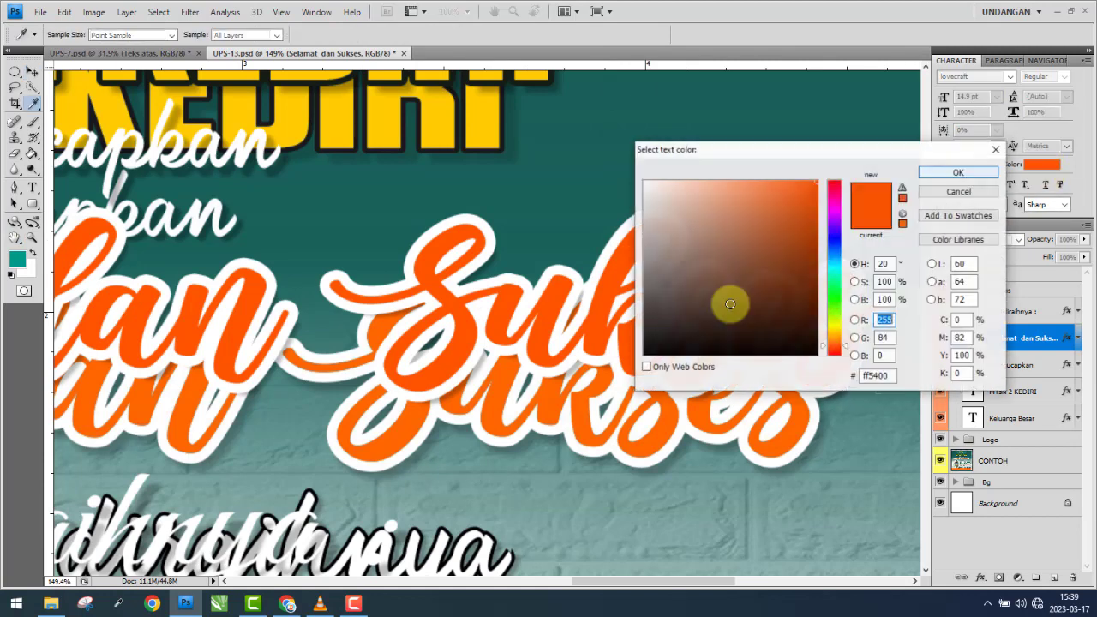
left_click(960, 173)
key("v")
scroll(870, 333, "down", 3)
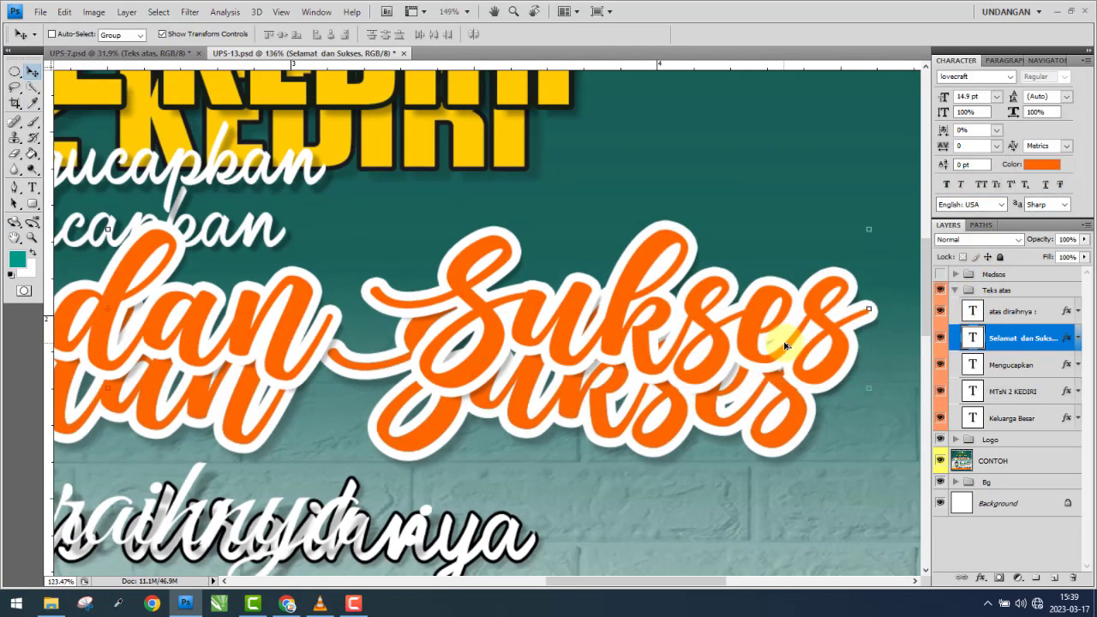
- Select CONTOH with Background and centre it horizontally and vertically on the canvas
left_click(998, 468)
left_click(1000, 503)
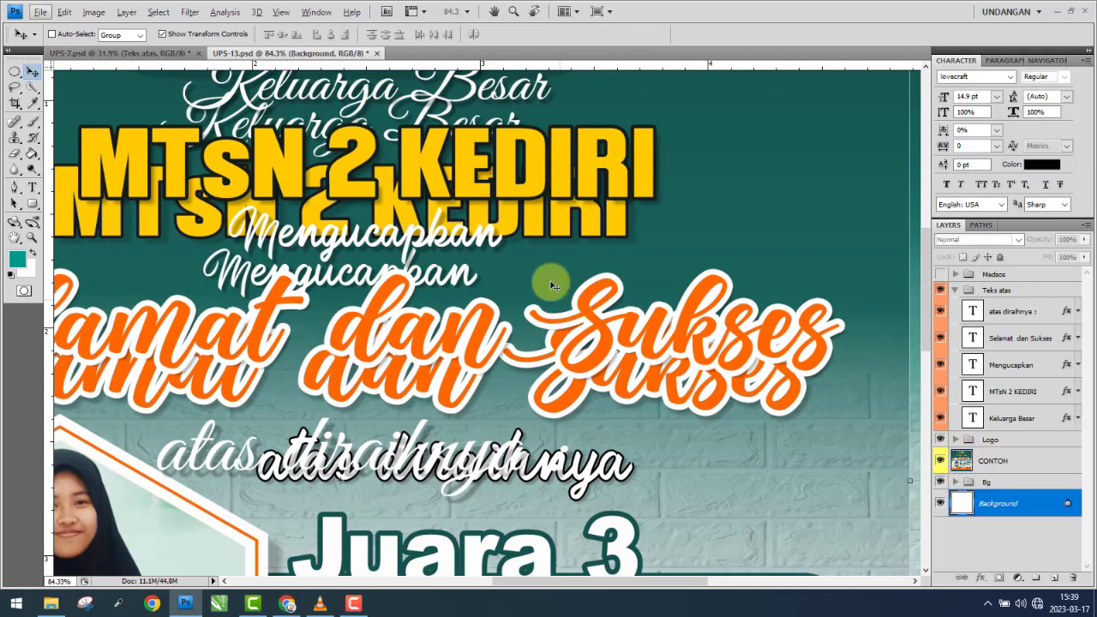
left_click(1029, 467)
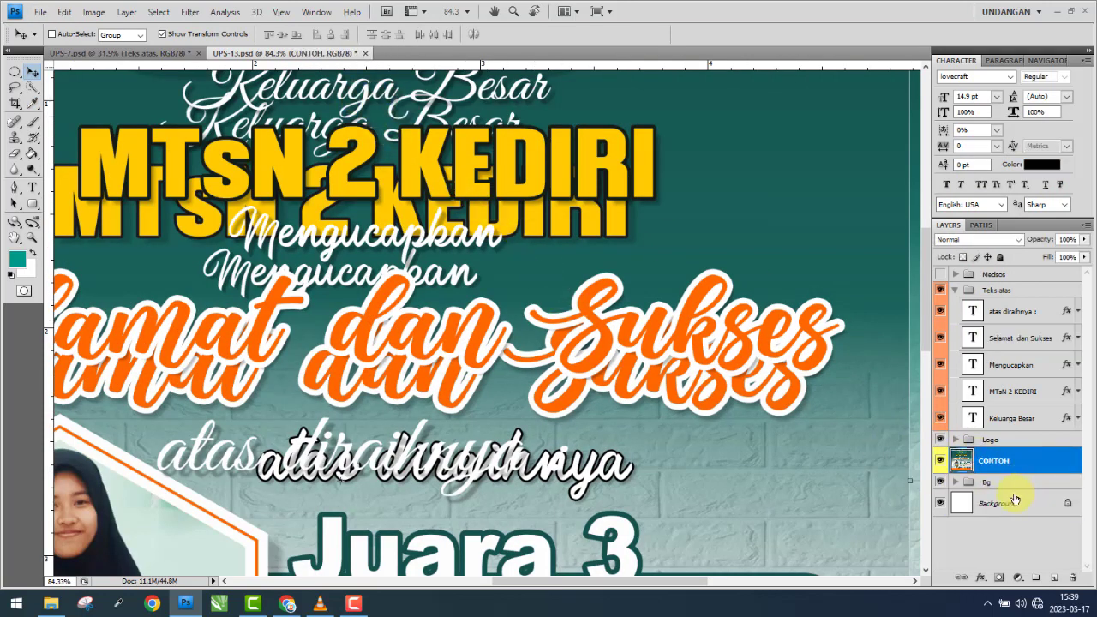
left_click(1012, 503, "ctrl")
left_click(330, 36)
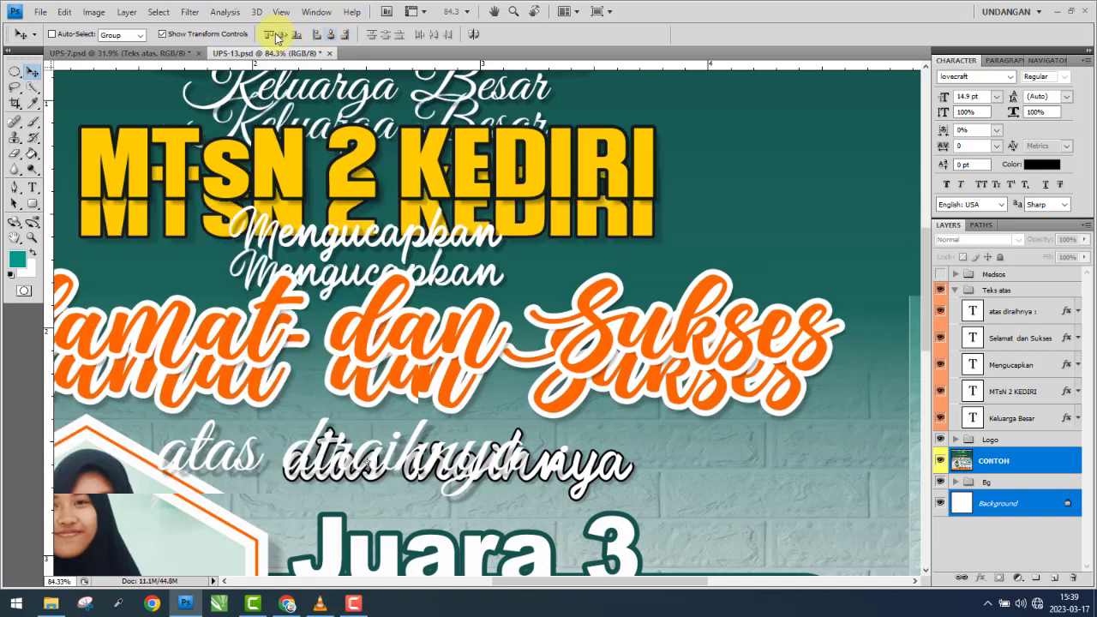
left_click(283, 34)
- Toggle the CONTOH reference on and off several times to compare it with the rebuilt header
scroll(672, 298, "down", 2)
scroll(673, 298, "down", 1)
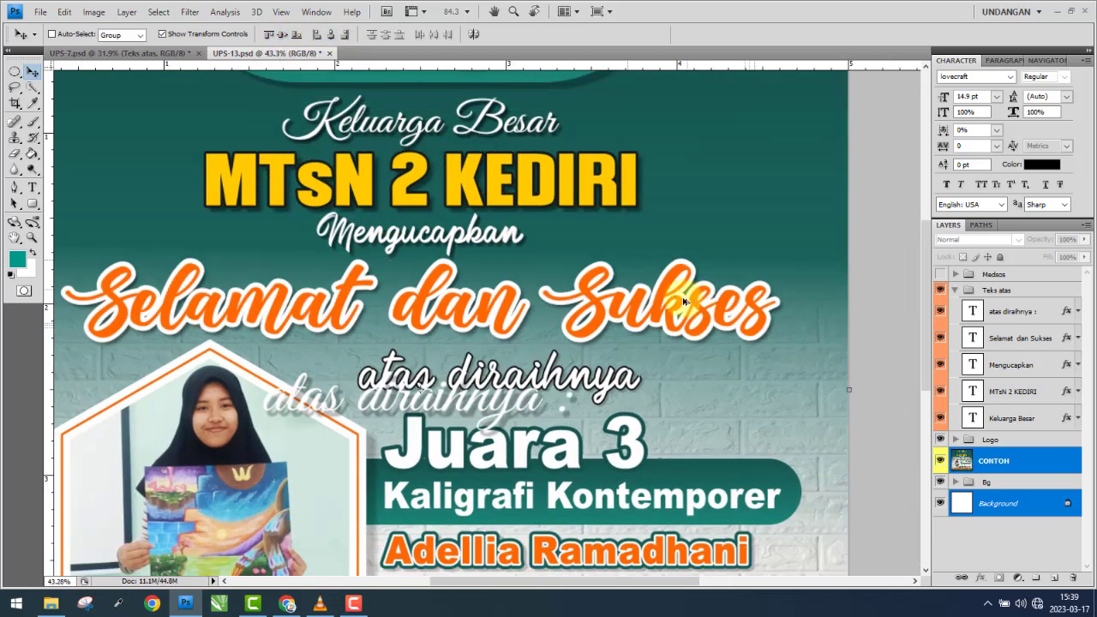
scroll(808, 367, "down", 1)
left_click(941, 464)
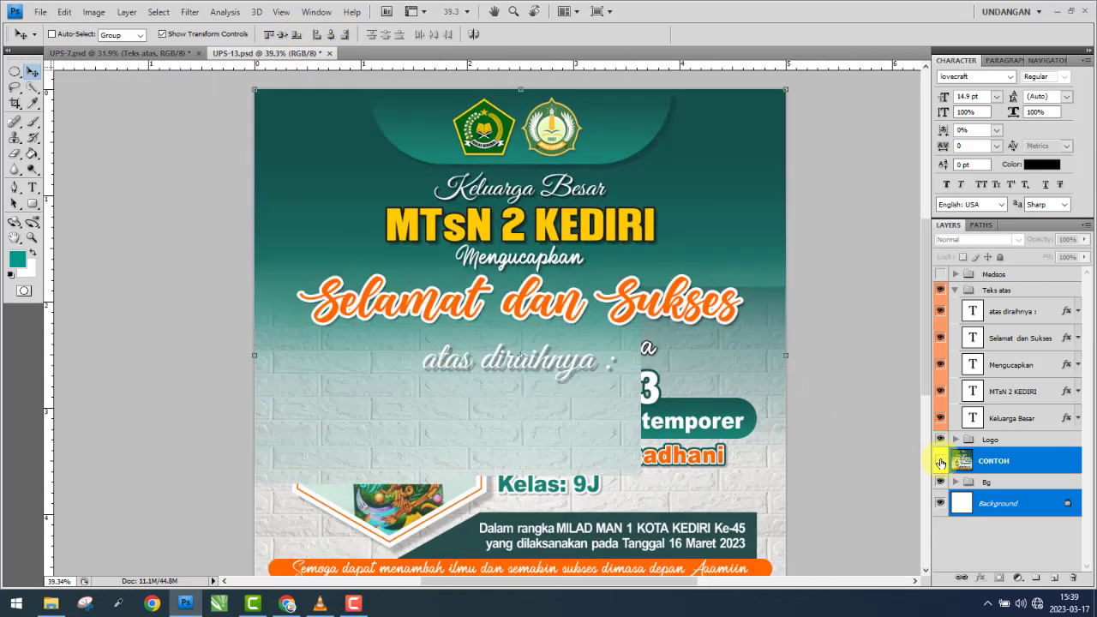
left_click(941, 464)
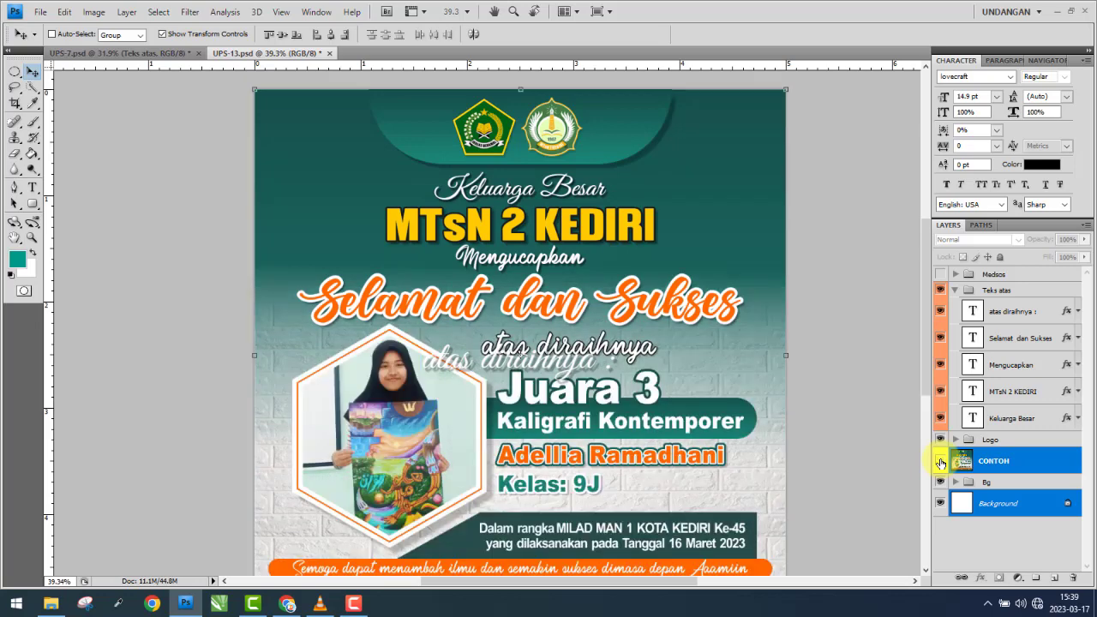
left_click(940, 463)
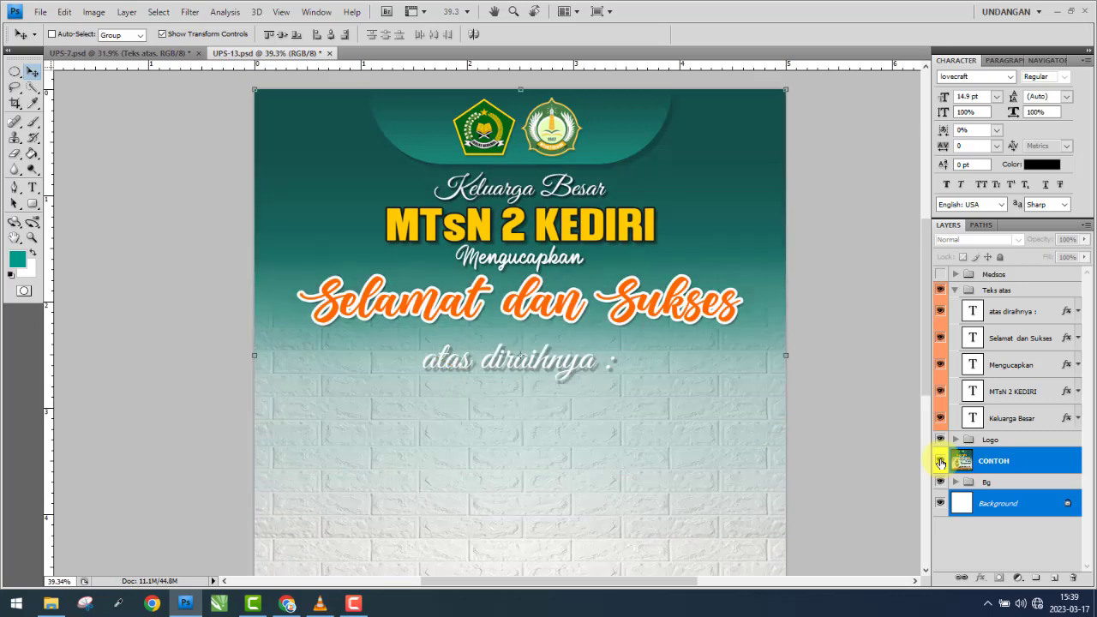
left_click(941, 464)
left_click(941, 464)
left_click(940, 463)
scroll(580, 327, "down", 2)
scroll(581, 315, "down", 2)
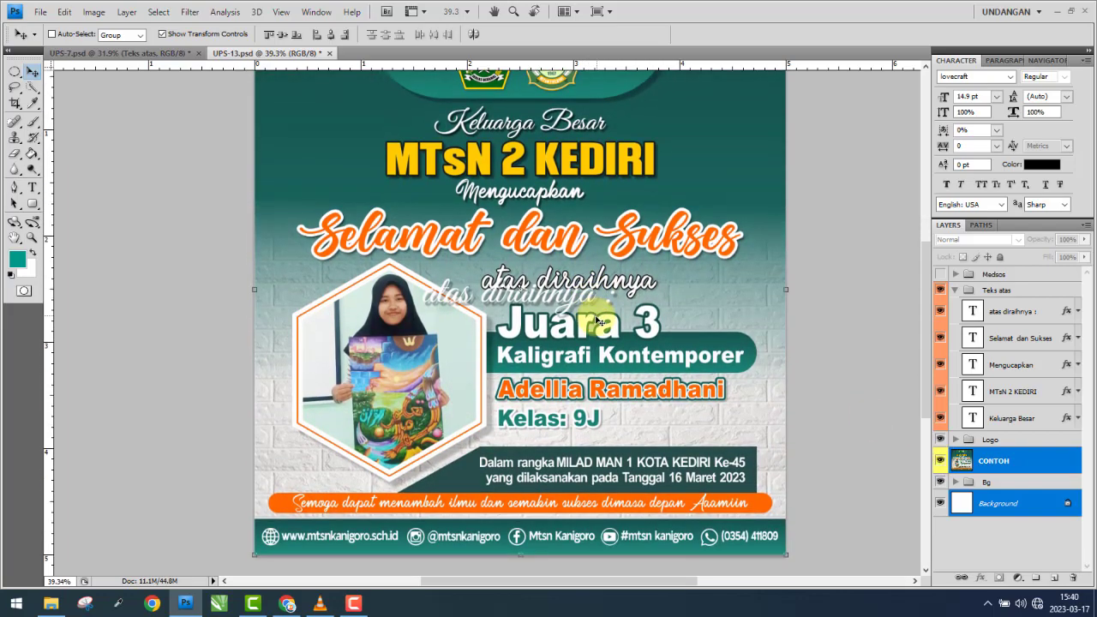
scroll(504, 229, "up", 3)
- Set the atas diraihnya text in Burning Heart and move it over the reference wording
scroll(735, 279, "up", 1)
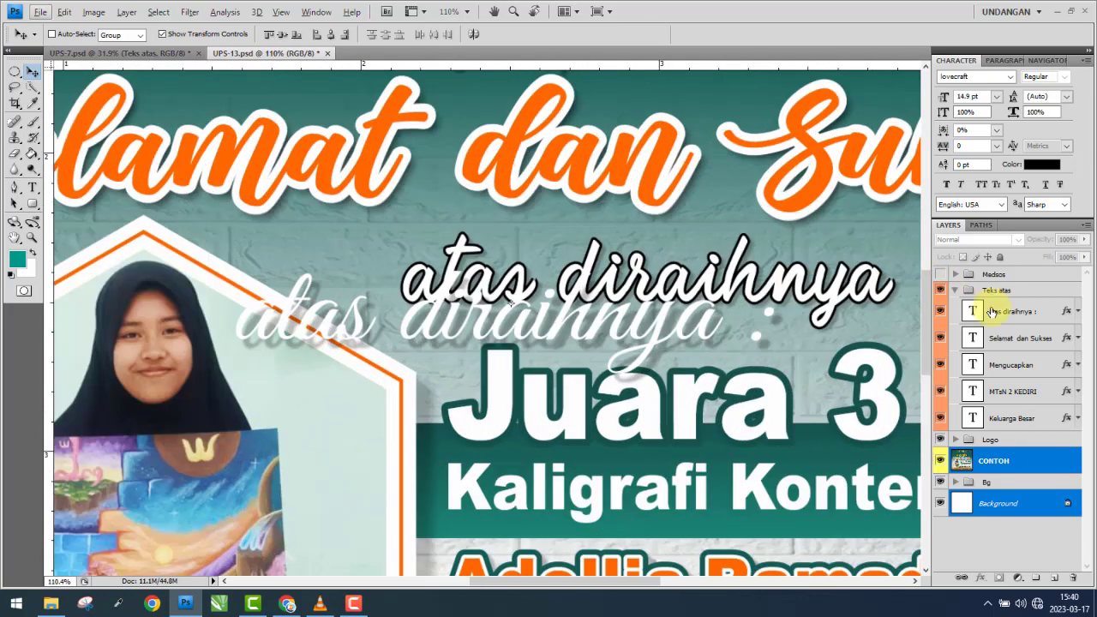
left_click(1012, 311)
left_click_drag(540, 328, 647, 291)
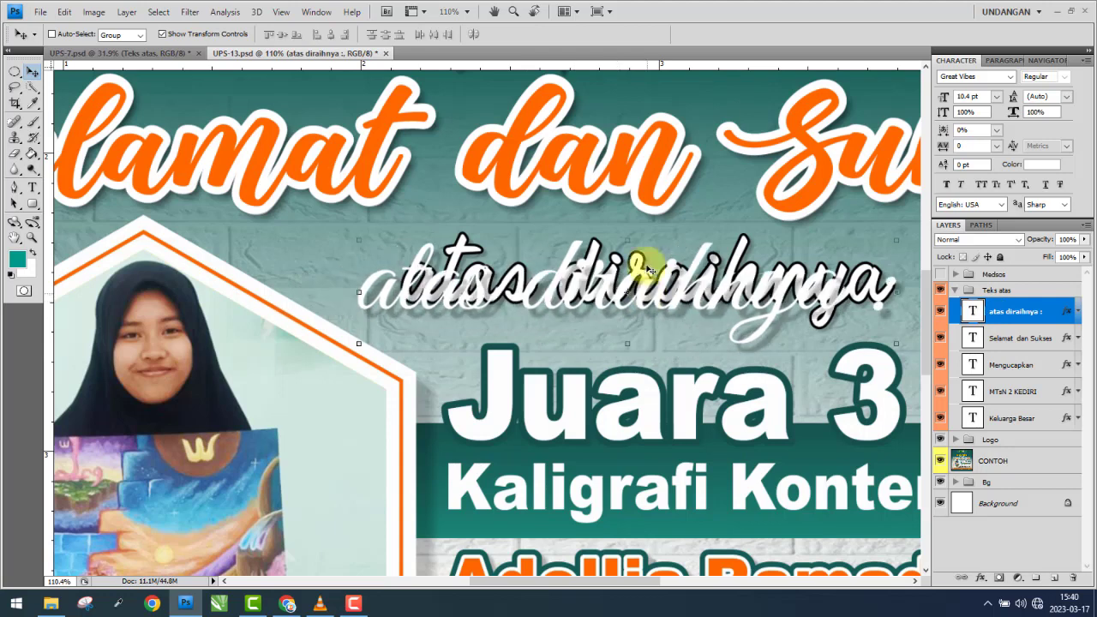
left_click_drag(651, 227, 483, 257)
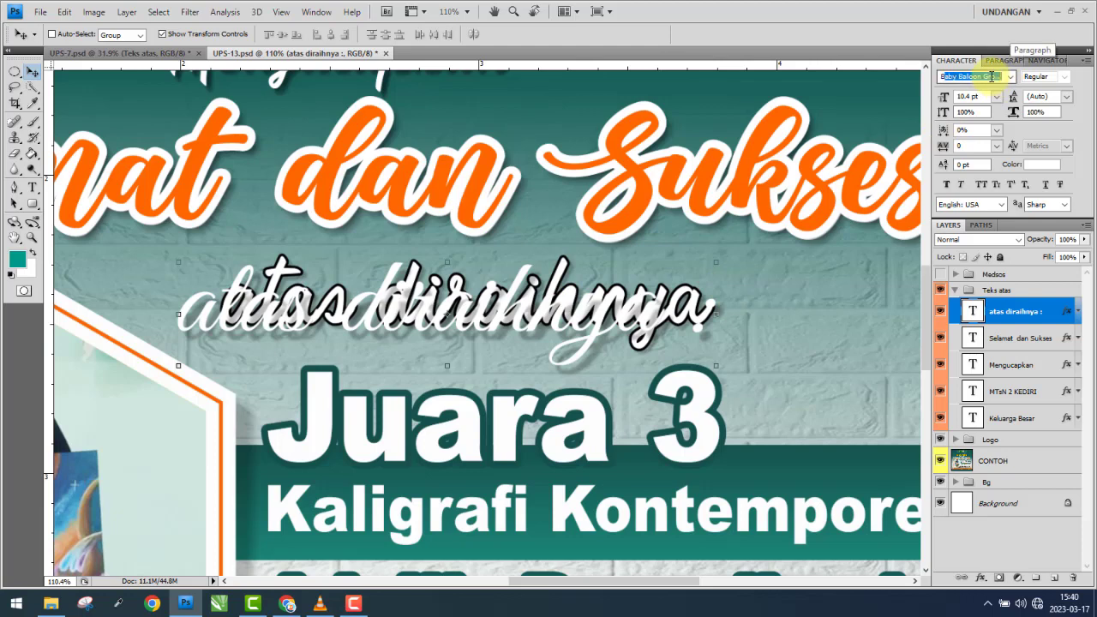
type("Burning Heart Pe")
key("Return")
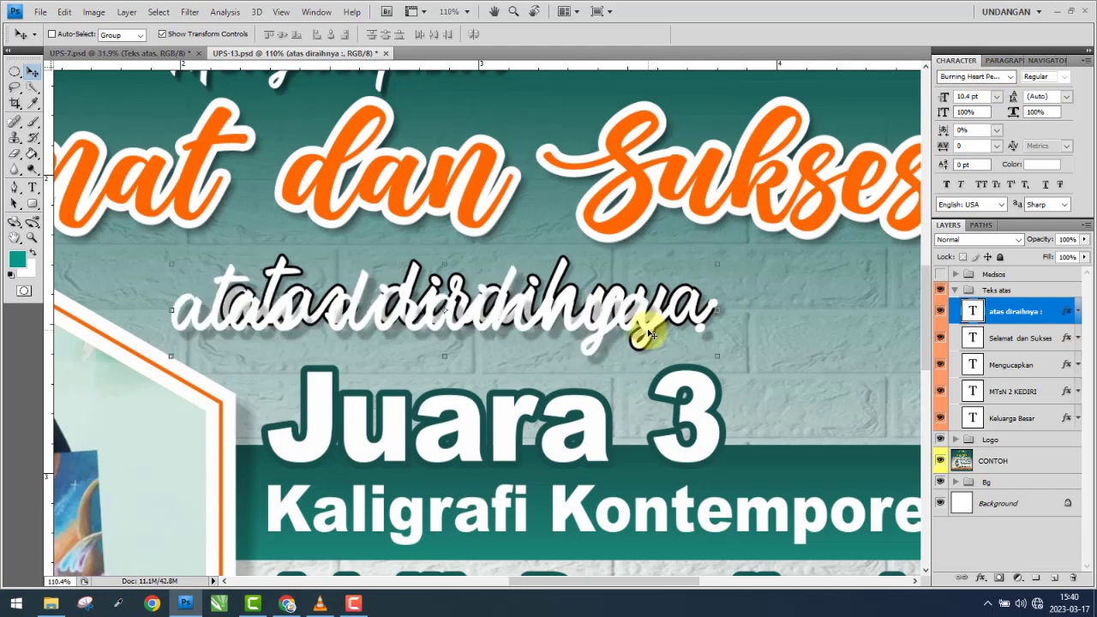
left_click_drag(651, 332, 710, 281)
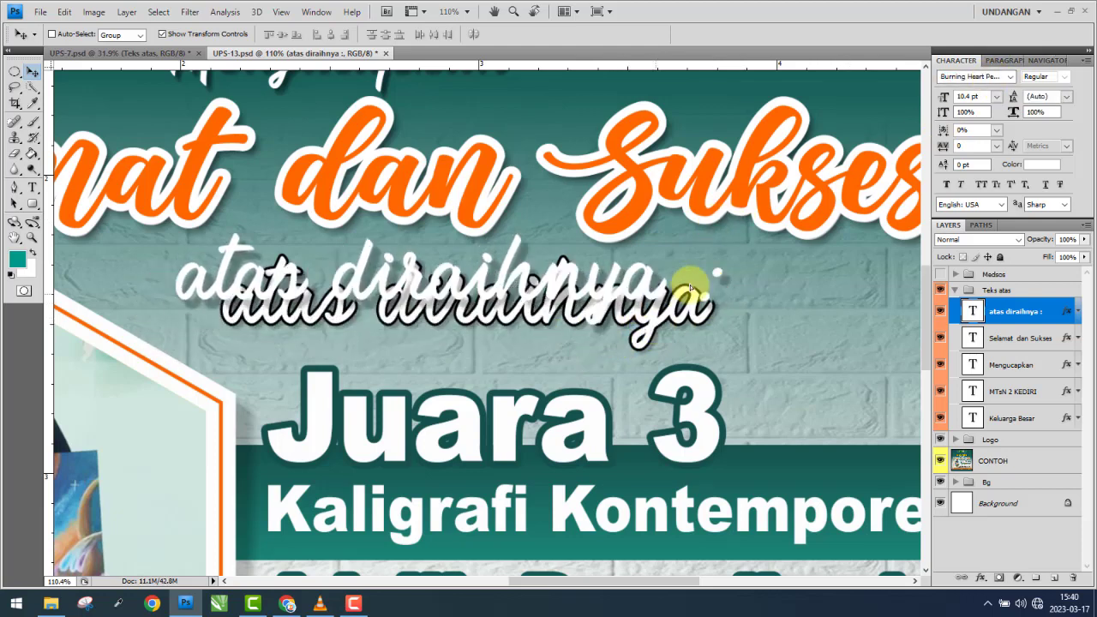
- Delete the trailing colon from the atas diraihnya line
left_click(32, 188)
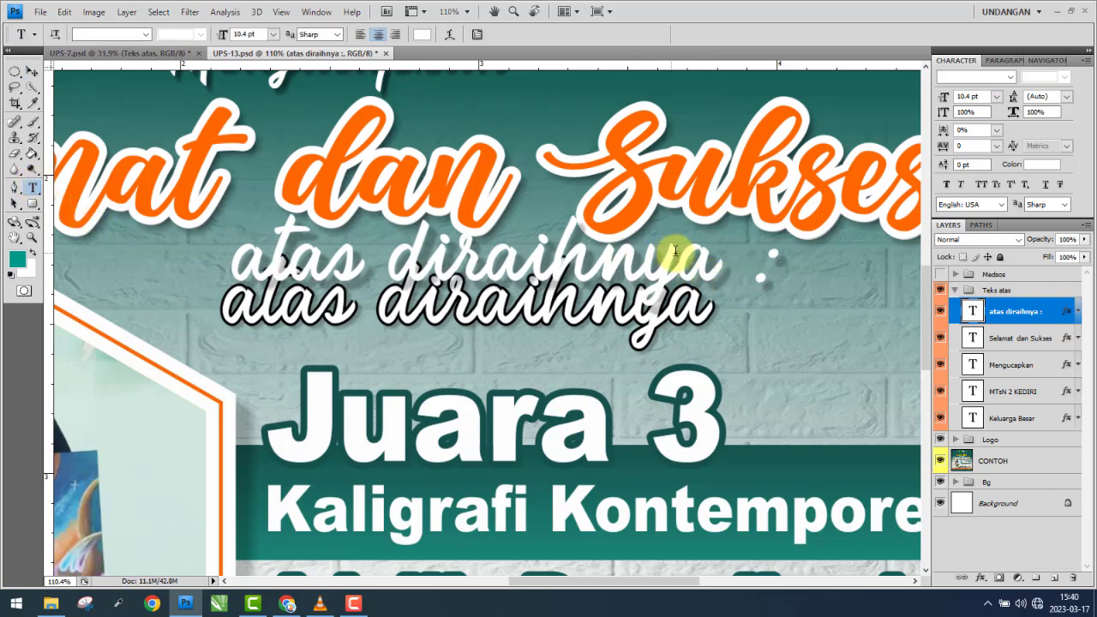
left_click(762, 277)
key("BackSpace")
key("BackSpace")
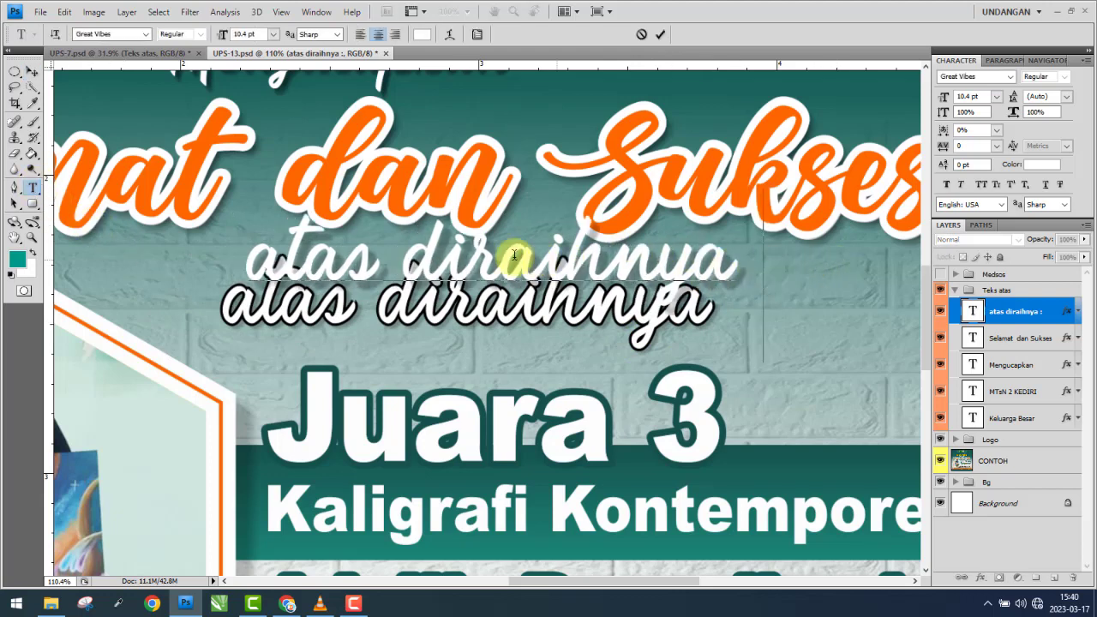
left_click(32, 72)
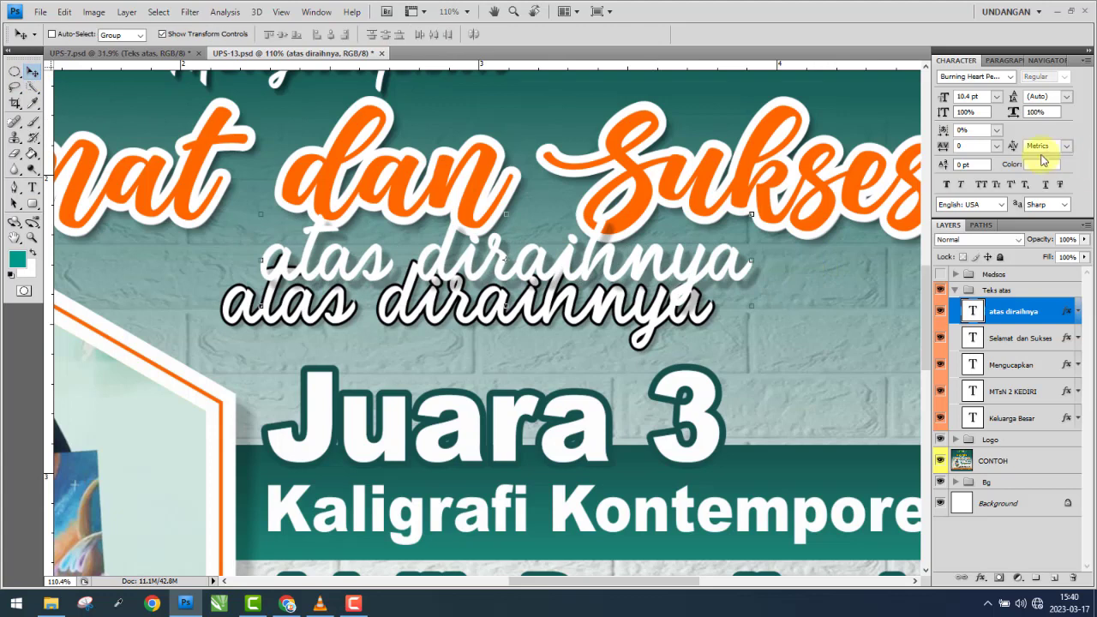
- Colour the text pure red and nudge it into line with the reference copy
left_click(1042, 164)
left_click(834, 185)
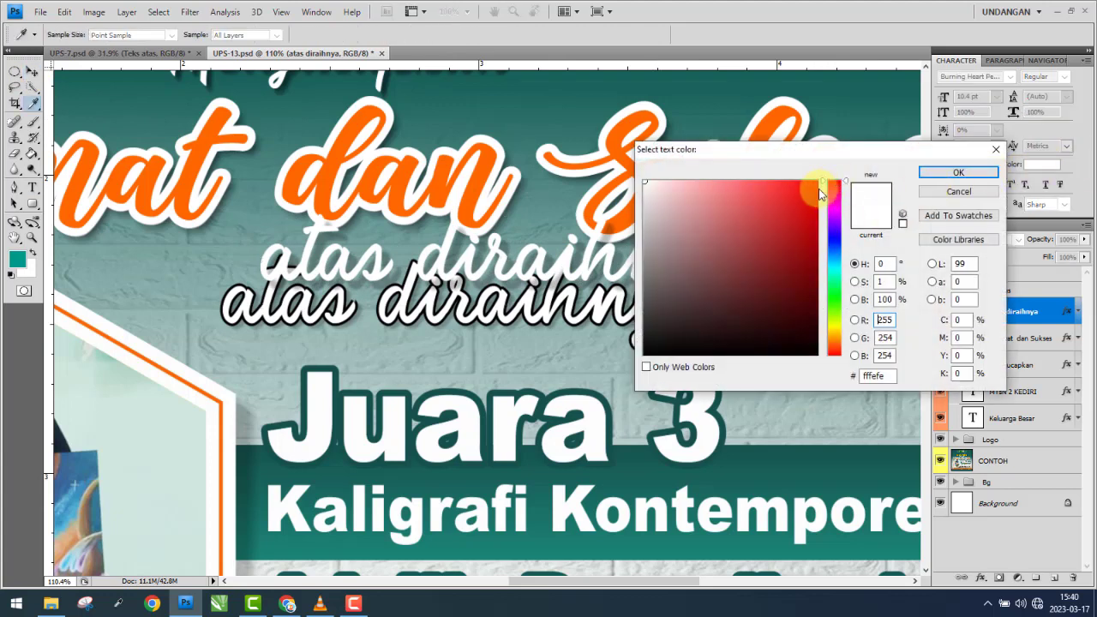
left_click_drag(796, 187, 819, 181)
left_click(959, 172)
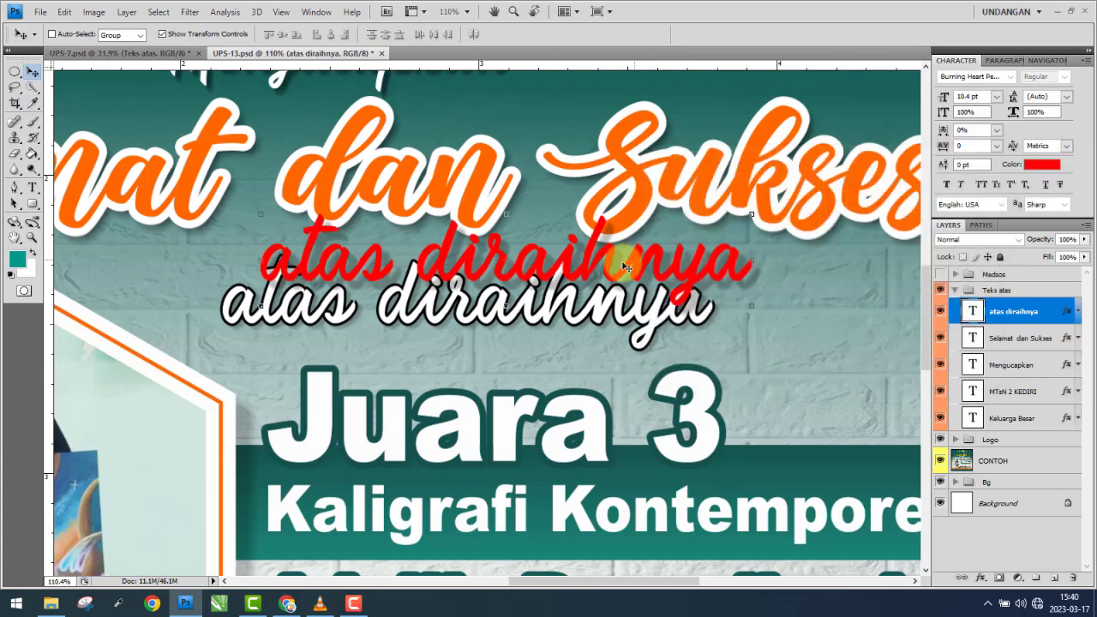
left_click_drag(600, 294, 578, 320)
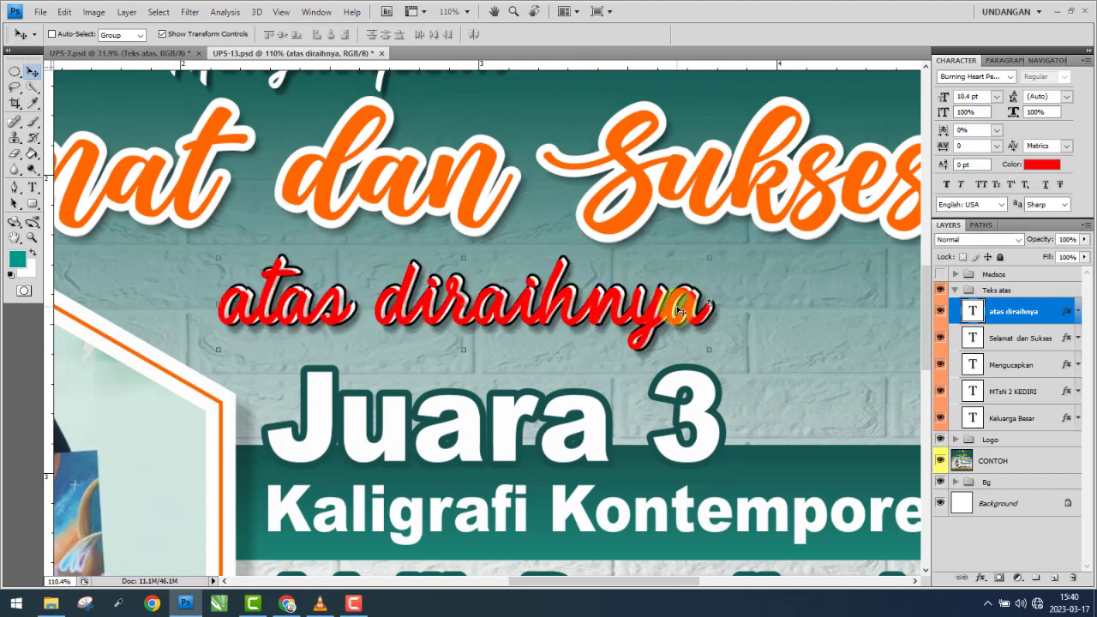
key("Right")
key("Right")
key("Right")
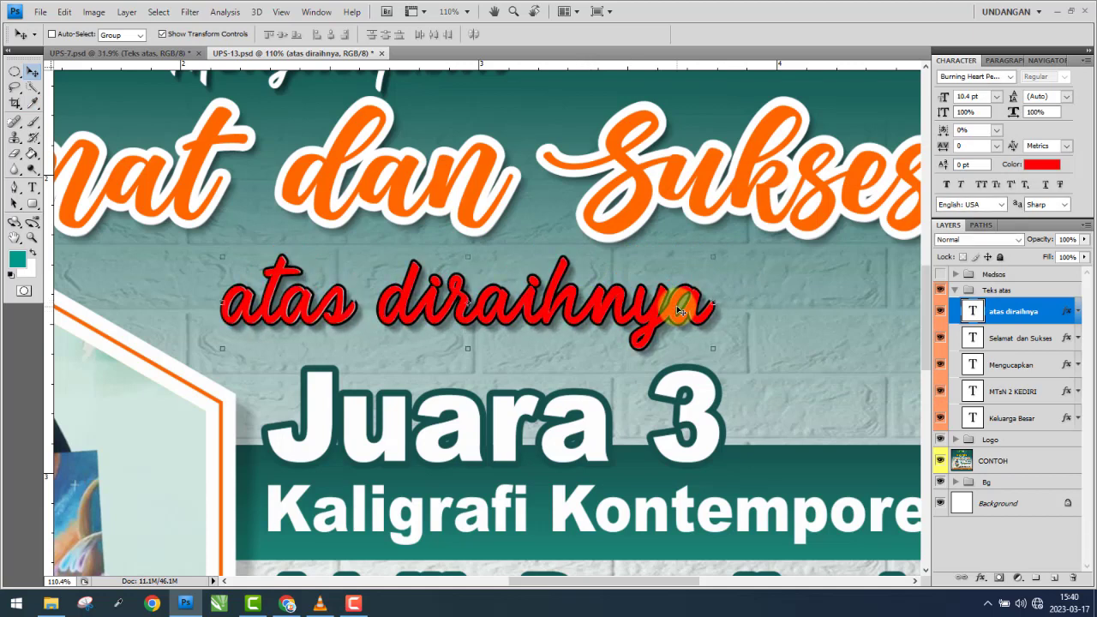
scroll(784, 313, "up", 2)
- Change the atas diraihnya outline stroke size and hide the text to compare
scroll(822, 312, "up", 1)
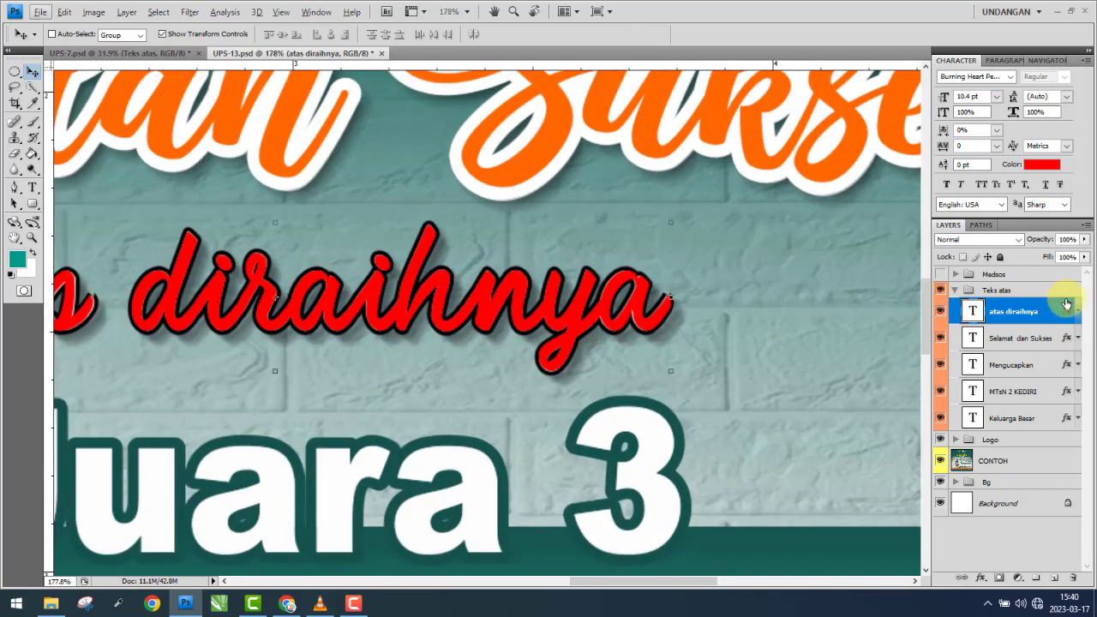
double_click(1050, 310)
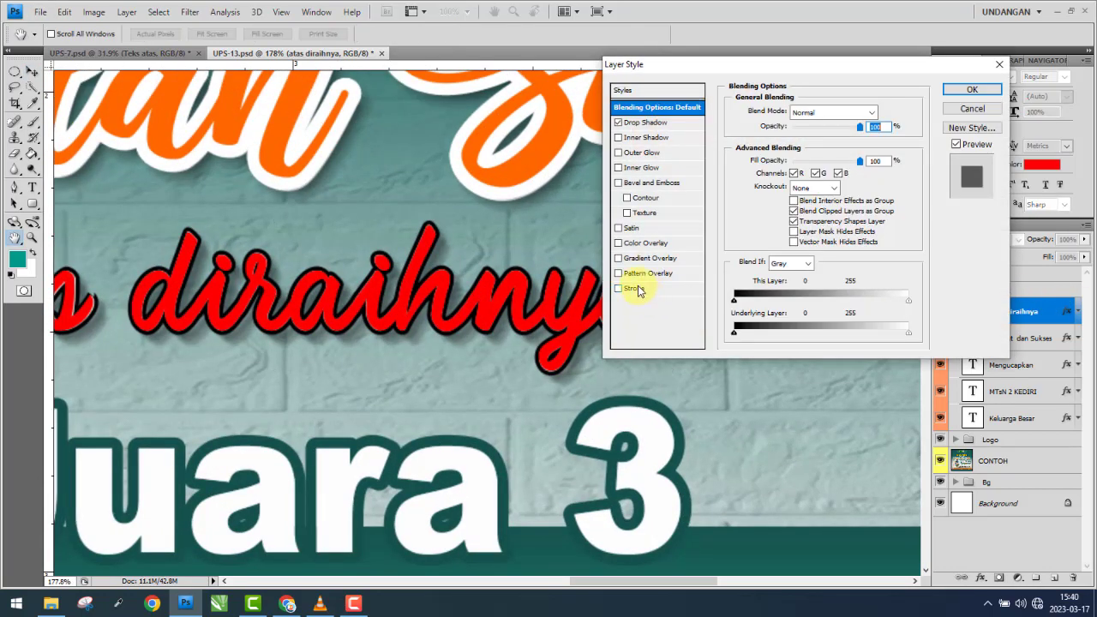
left_click(634, 288)
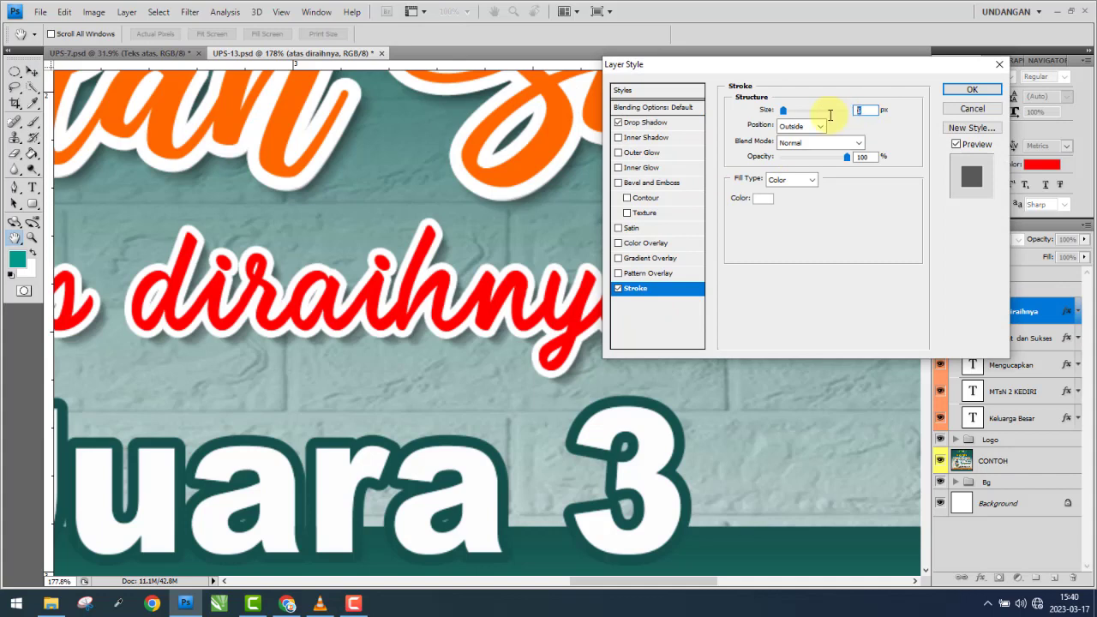
type("3")
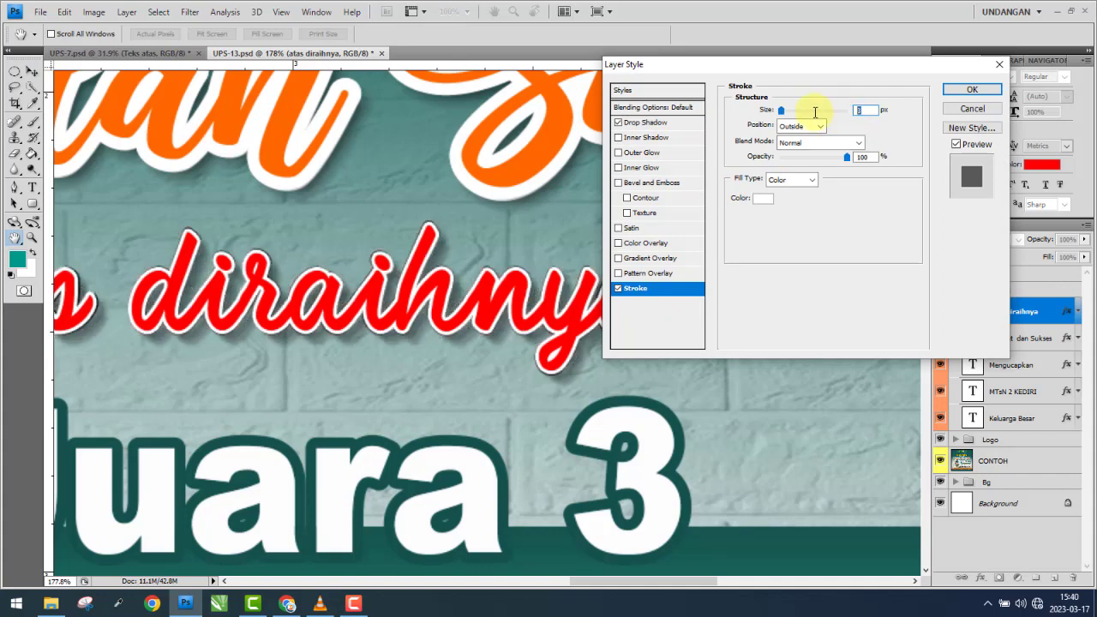
left_click(971, 89)
left_click(941, 311)
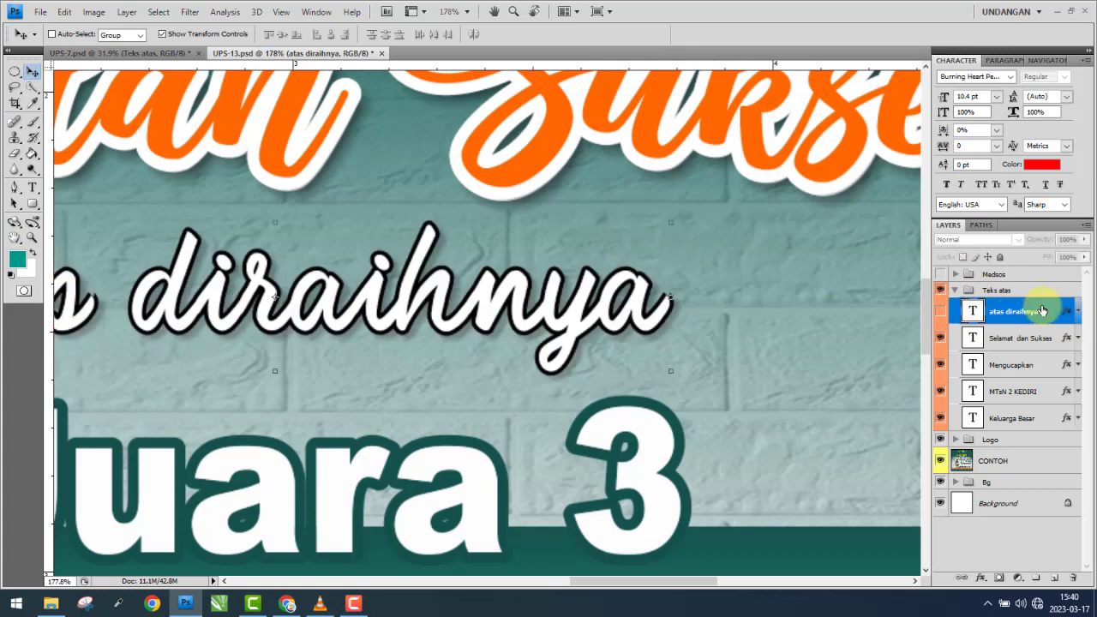
- Make the text's outline black, sampled from the reference outline
double_click(1042, 311)
left_click(649, 289)
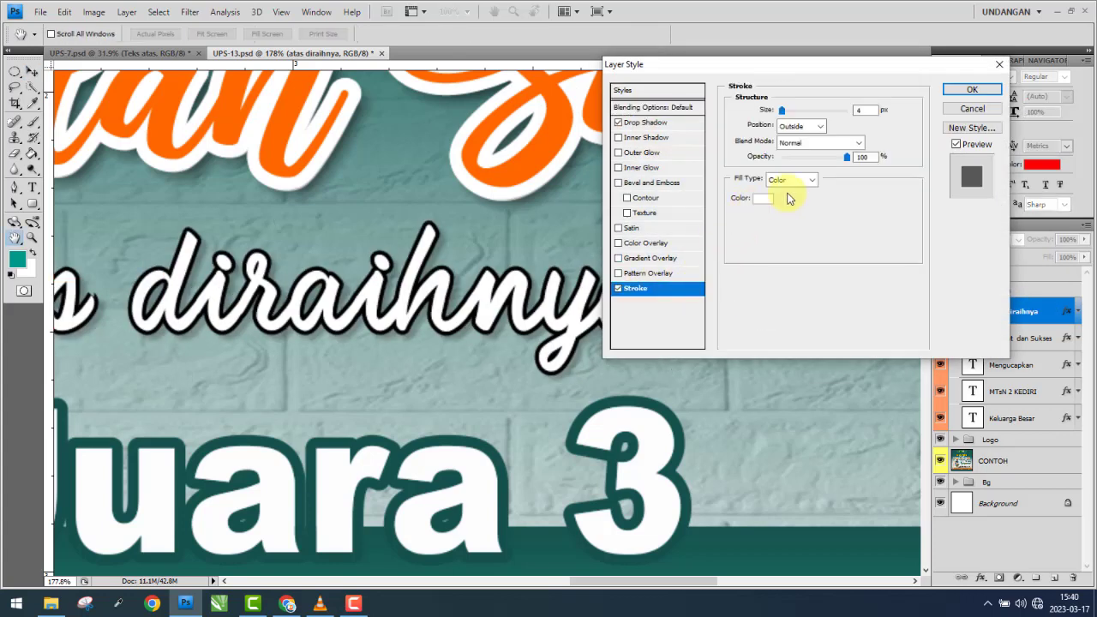
left_click(755, 200)
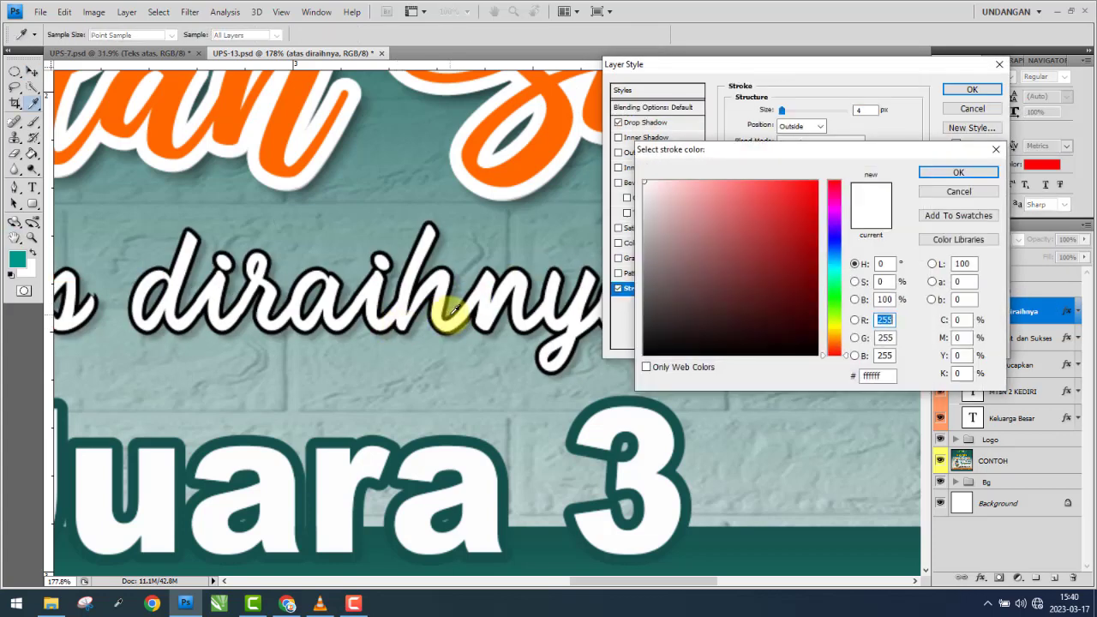
left_click(452, 317)
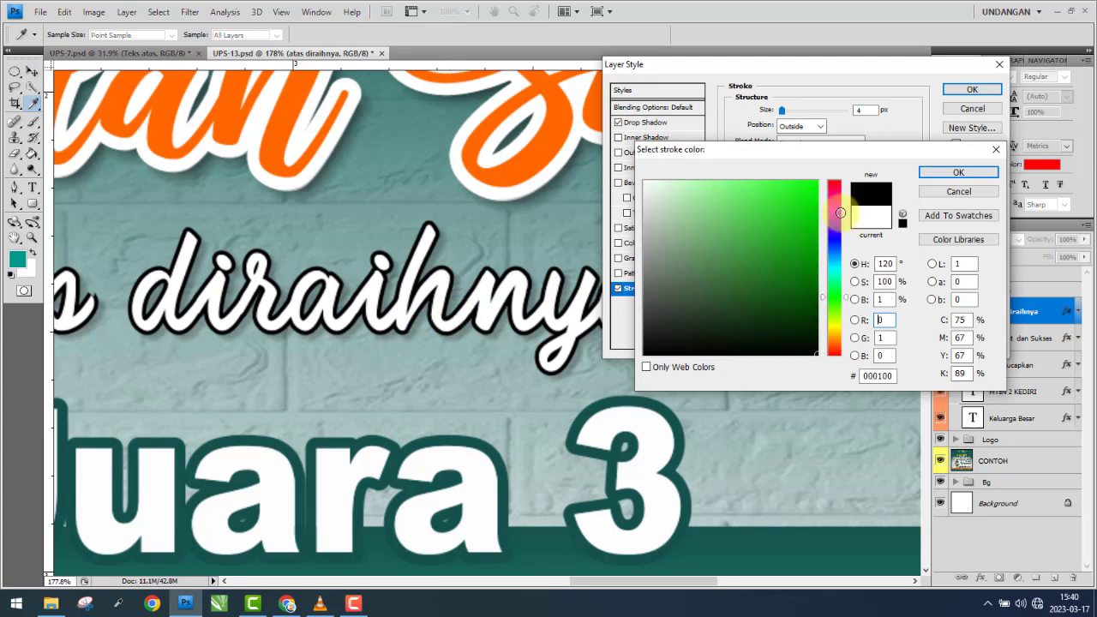
left_click(958, 172)
key("Return")
- Set the text colour to white and toggle CONTOH and the text to compare
left_click(1041, 164)
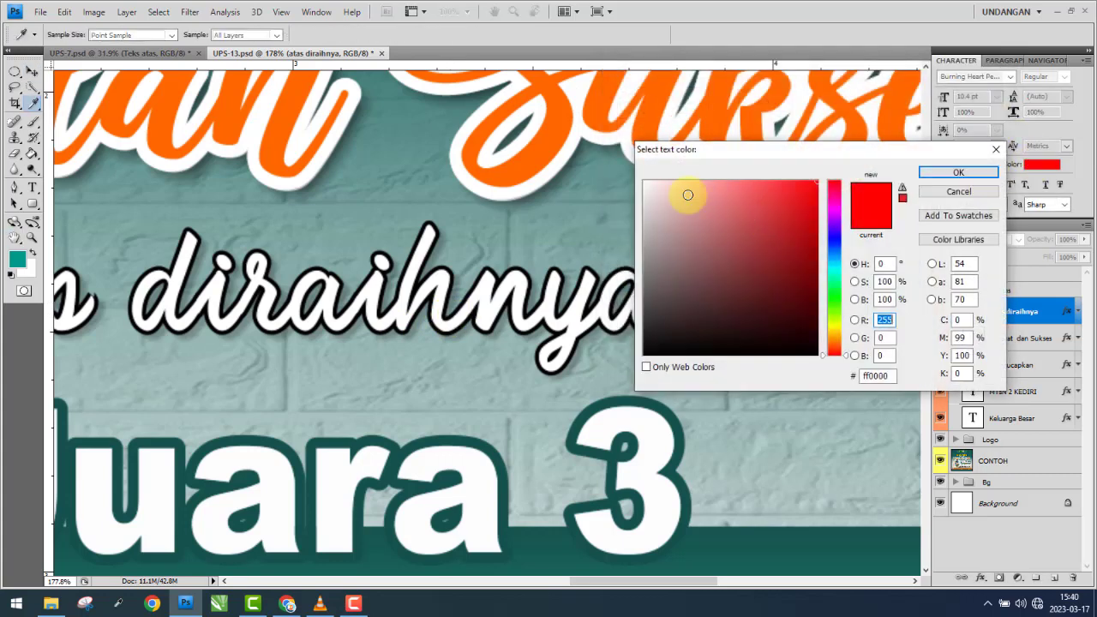
left_click(957, 174)
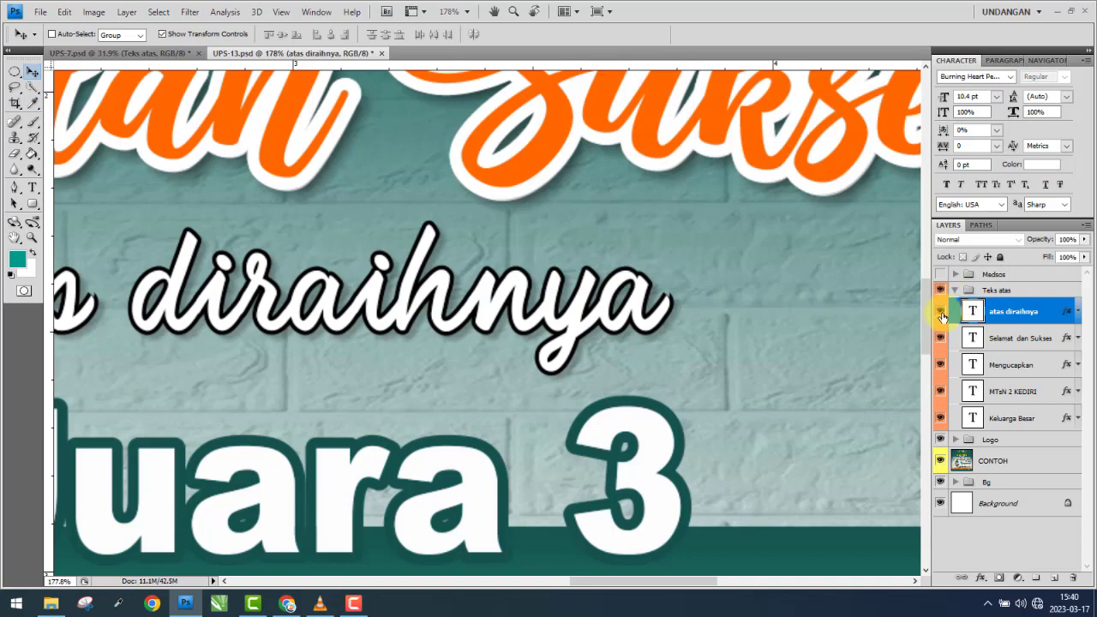
left_click(940, 463)
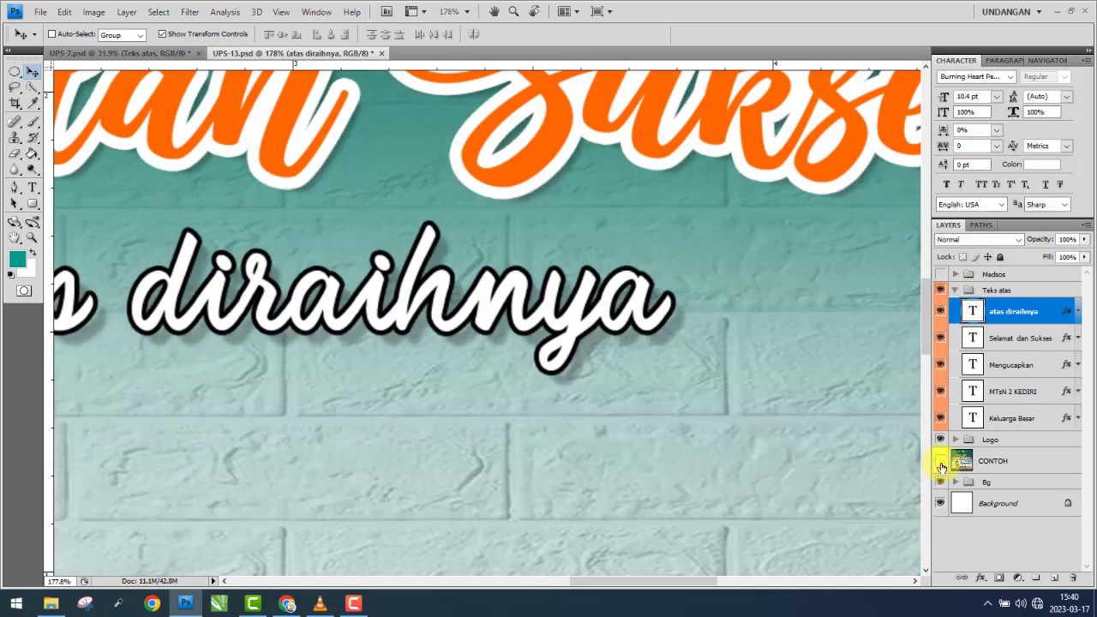
left_click(940, 463)
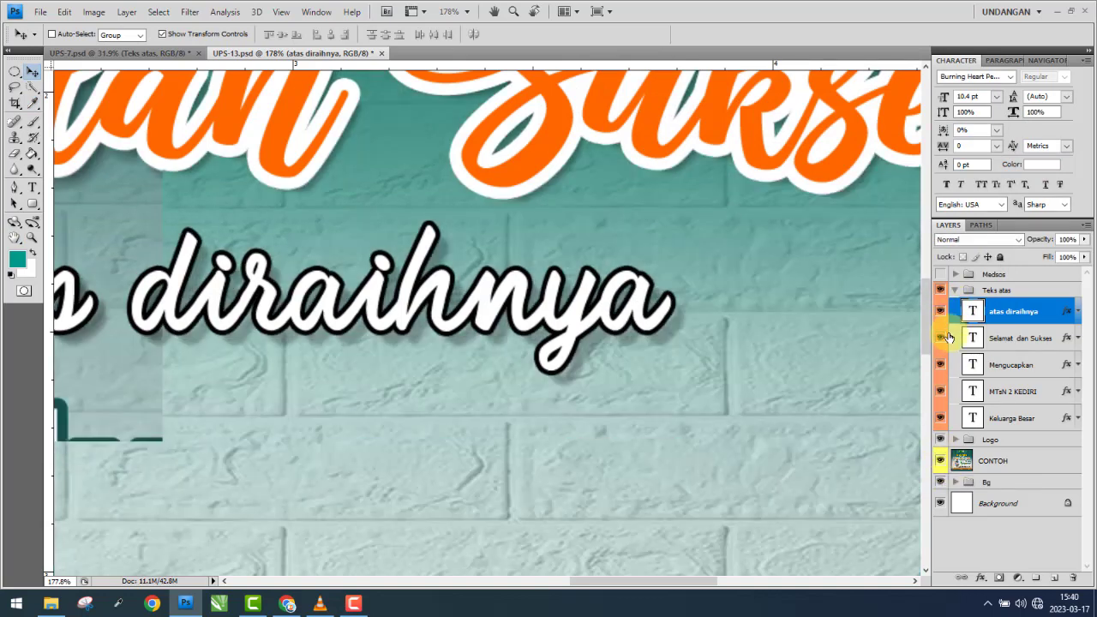
left_click(940, 311)
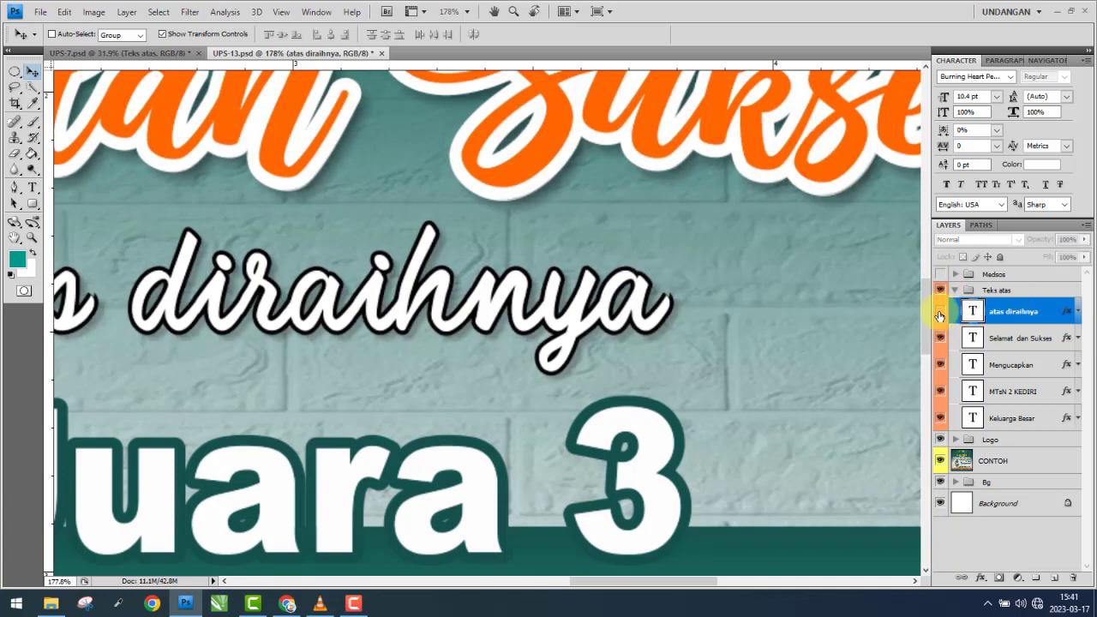
left_click(939, 313)
left_click(940, 463)
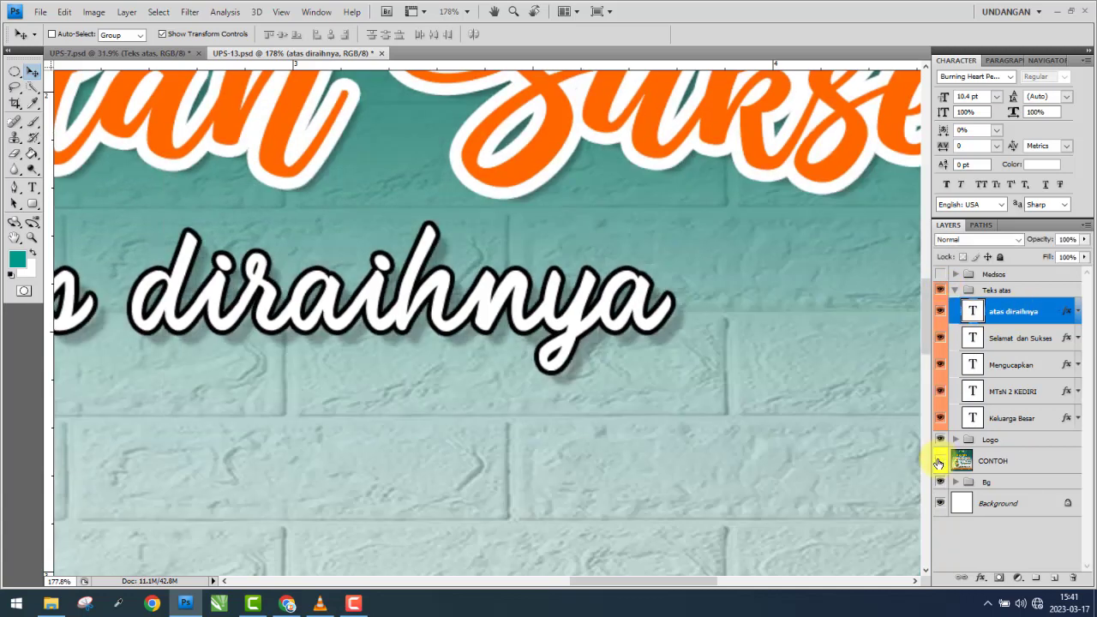
- Reduce the drop shadow distance to 11 px, bringing it closer to the text
double_click(1045, 313)
left_click(645, 123)
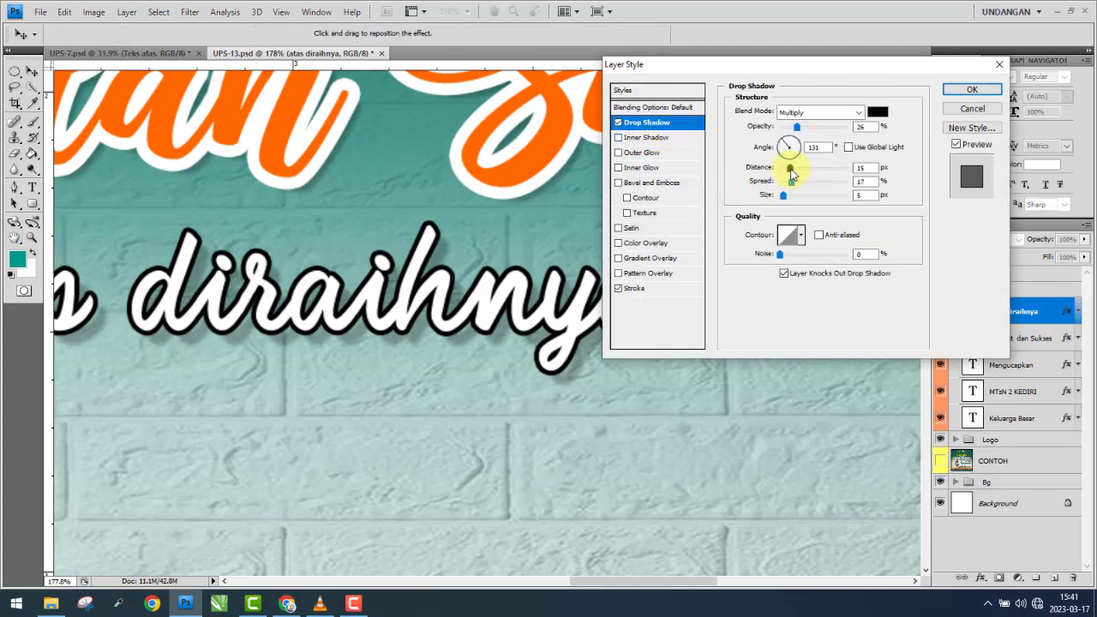
left_click_drag(791, 169, 788, 168)
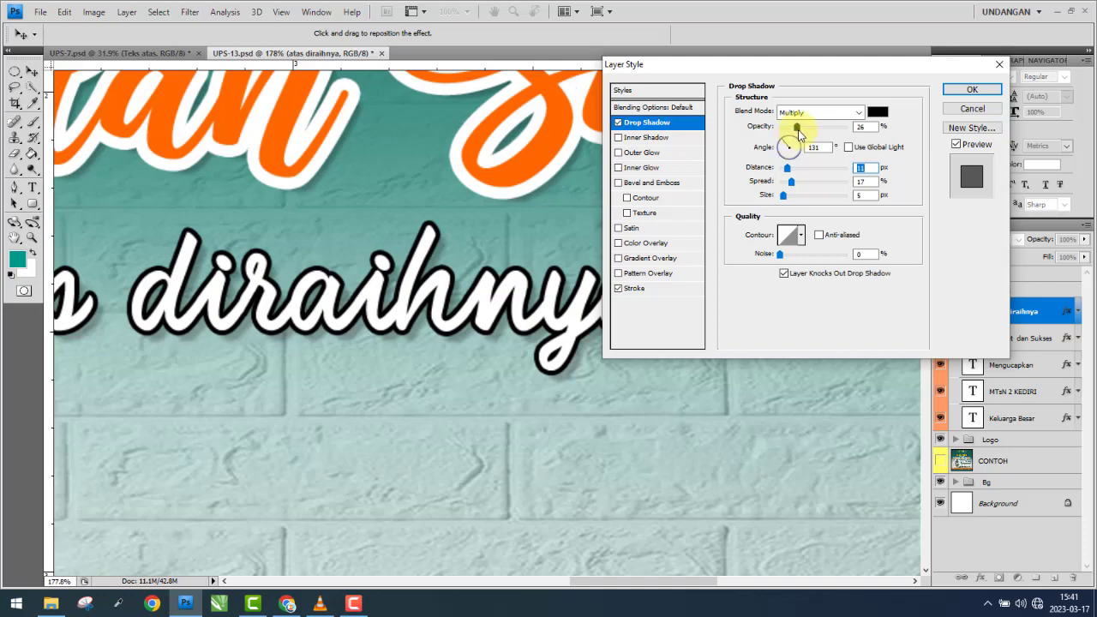
left_click(972, 90)
- In UPS-13, collapse the Teks atas group and hide the CONTOH sample layer
scroll(712, 253, "down", 3)
scroll(705, 271, "down", 3)
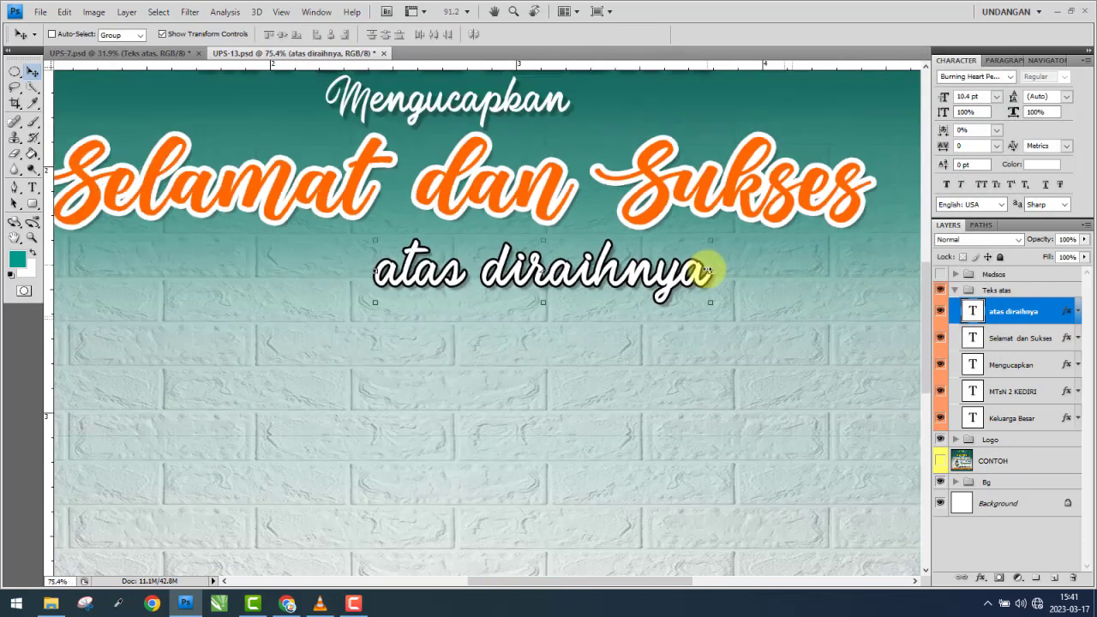
scroll(705, 271, "down", 2)
left_click_drag(760, 320, 743, 272)
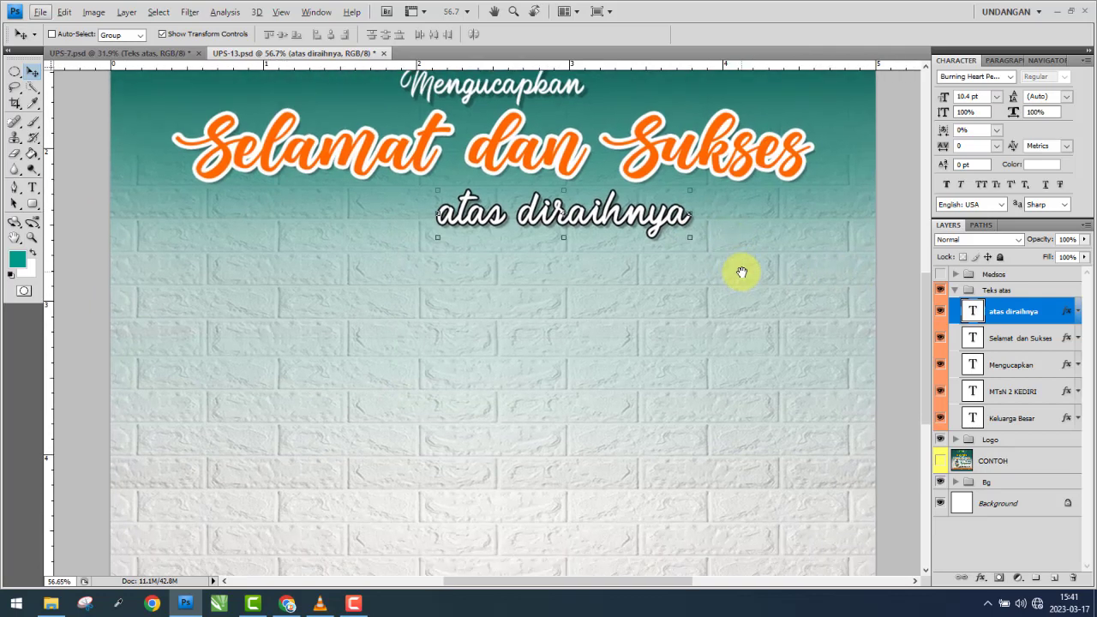
left_click(994, 290)
left_click(955, 290)
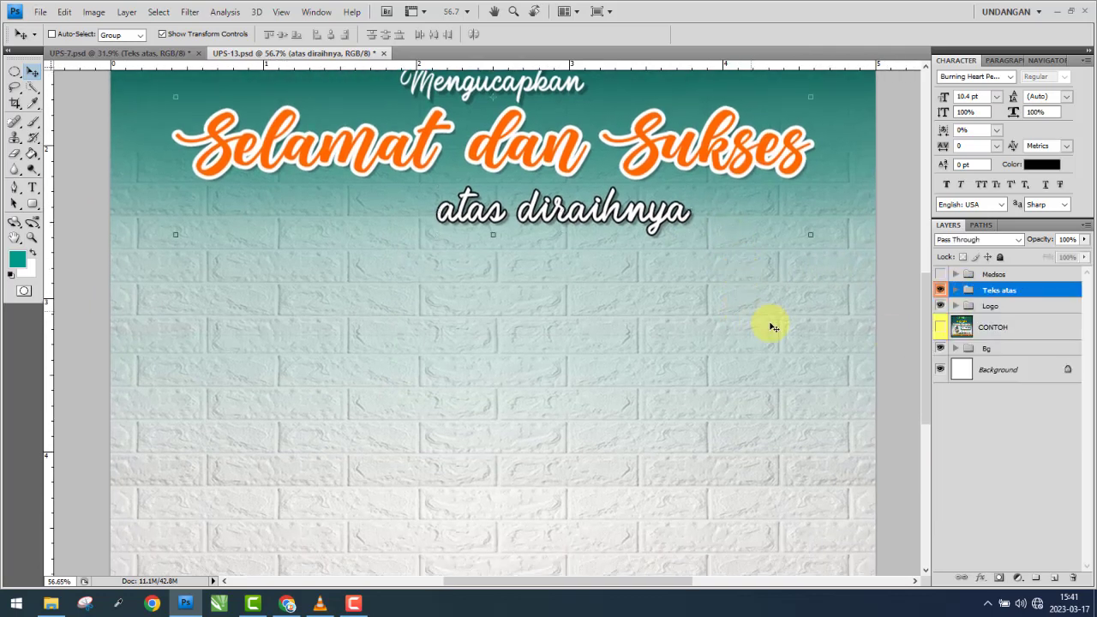
scroll(772, 327, "down", 2)
left_click(940, 327)
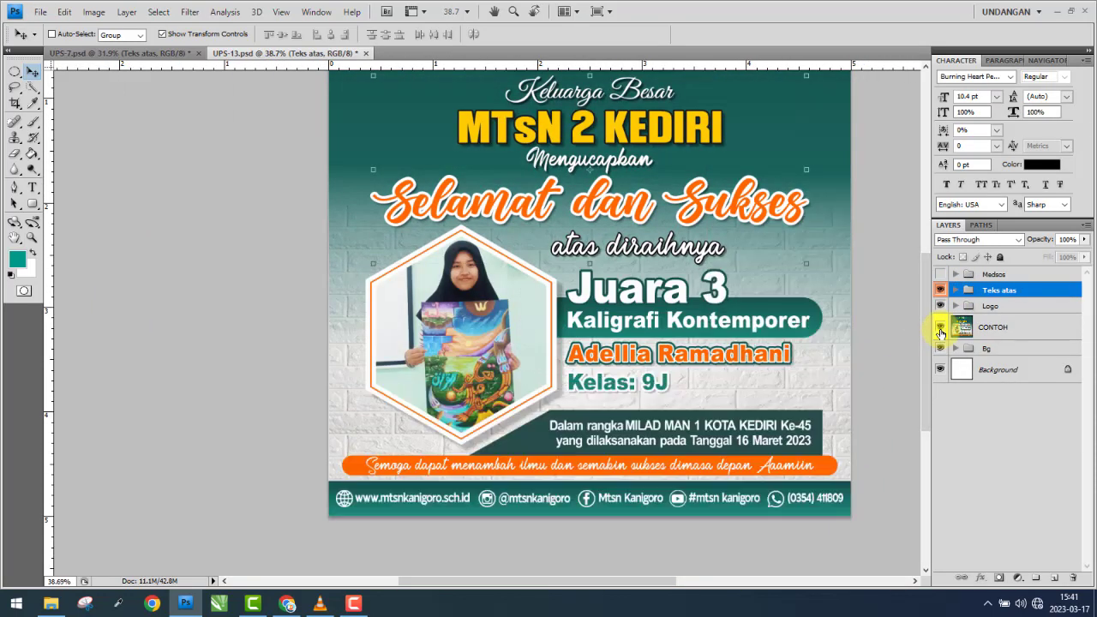
left_click(941, 329)
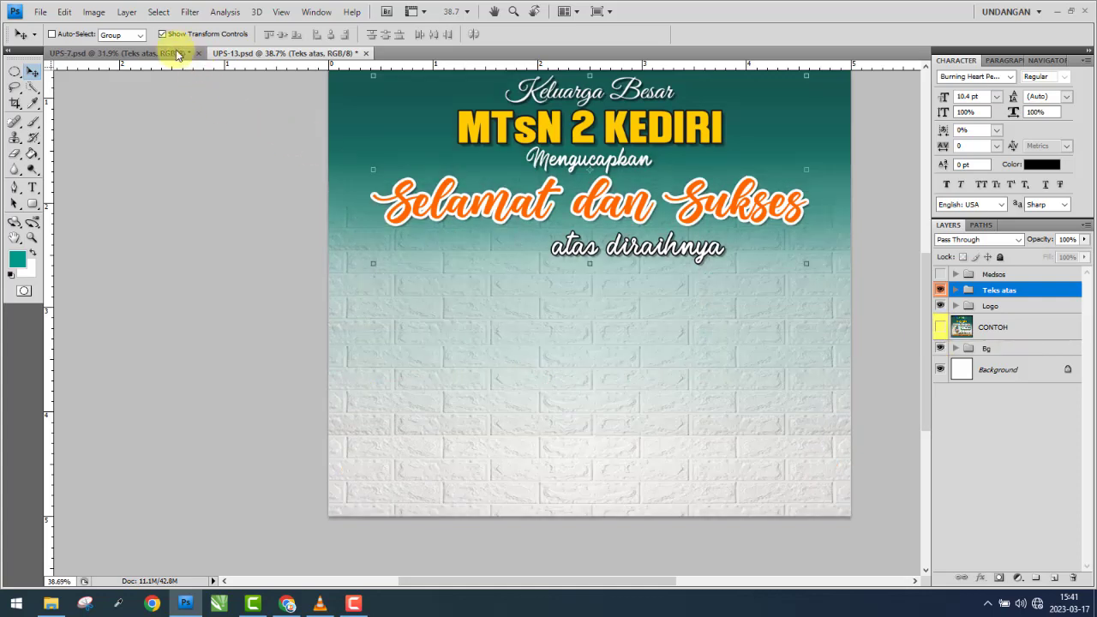
- In the UPS-7 poster, select the Juara 1 group and drag it toward the UPS-13 document
key("ctrl+Tab")
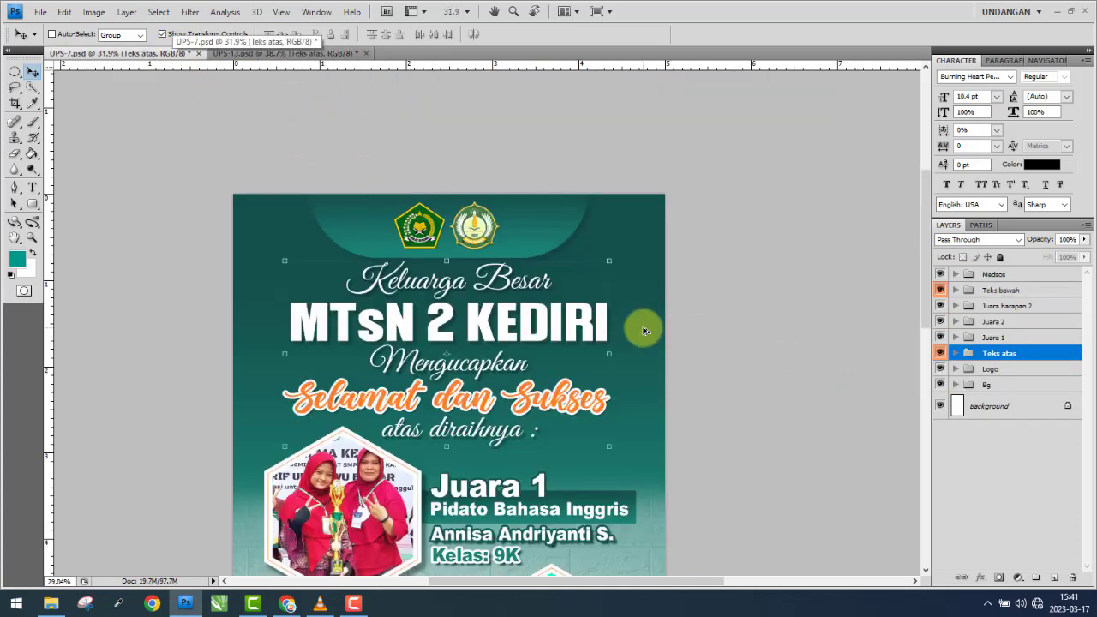
scroll(643, 327, "down", 1)
scroll(557, 423, "down", 1)
scroll(571, 263, "up", 1)
scroll(551, 282, "up", 1)
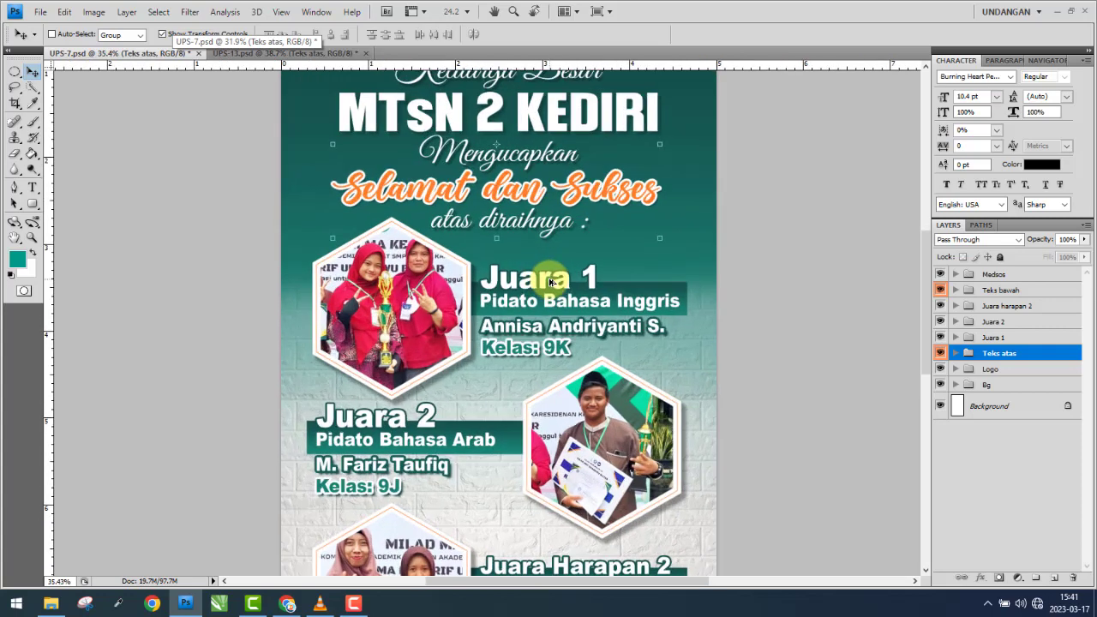
left_click(1002, 338)
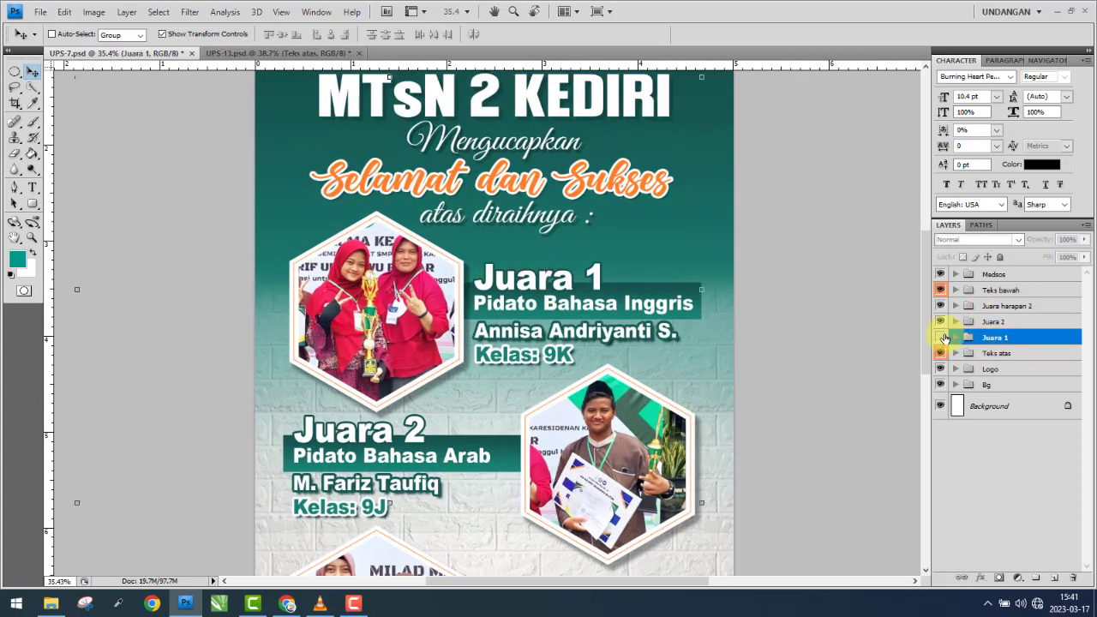
left_click(941, 337)
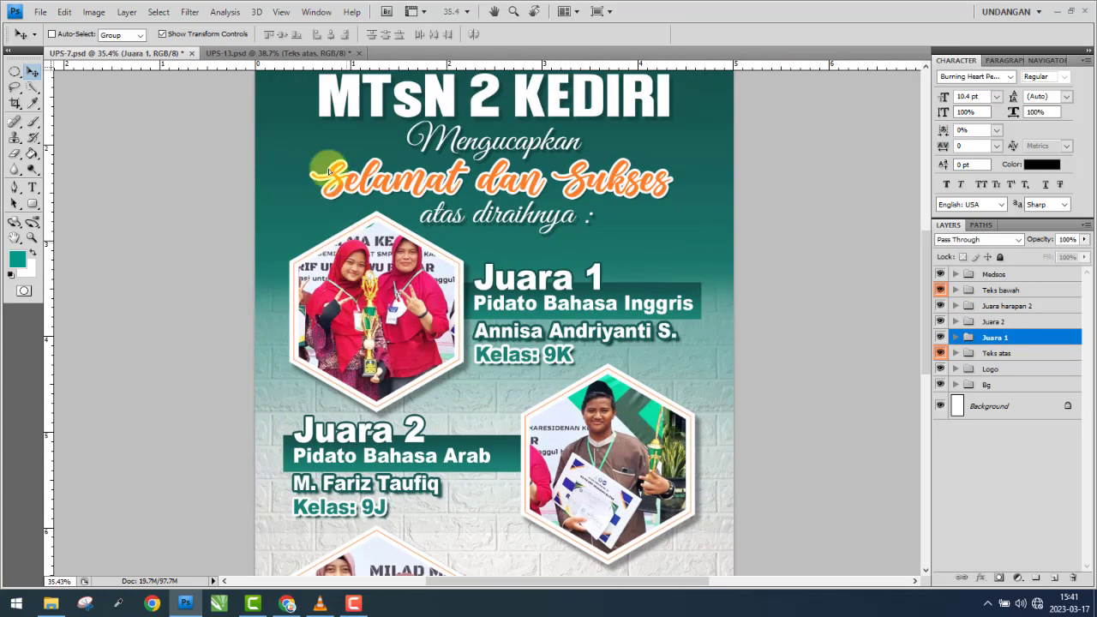
left_click_drag(329, 172, 328, 144)
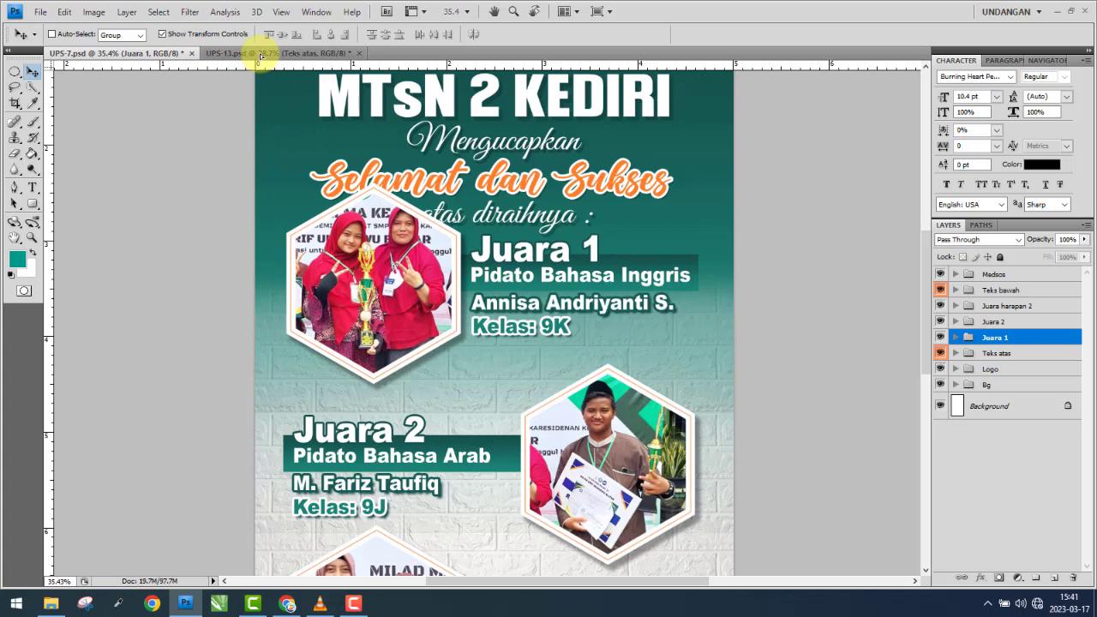
left_click(260, 55)
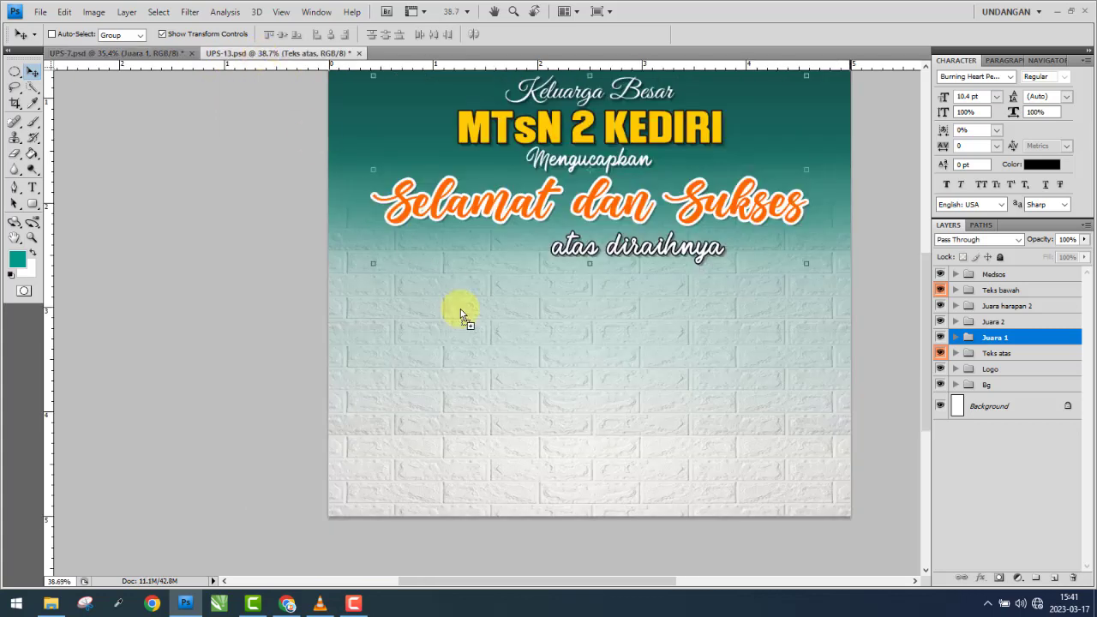
- Drop the Juara 1 block into UPS-13 and show the CONTOH sample again
left_click_drag(460, 315, 465, 318)
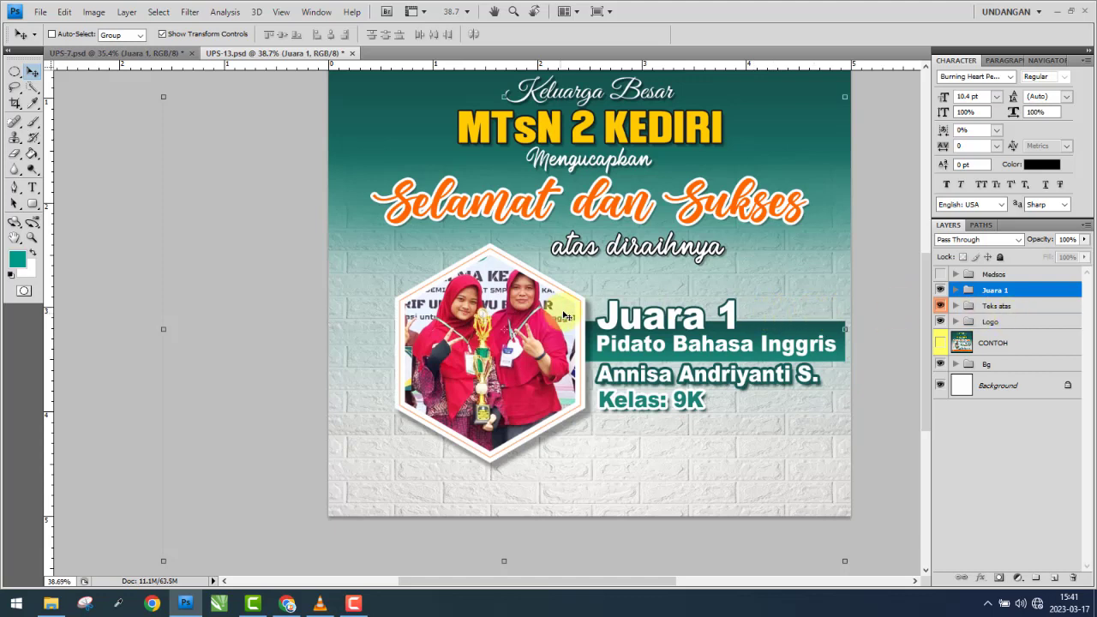
left_click(948, 342)
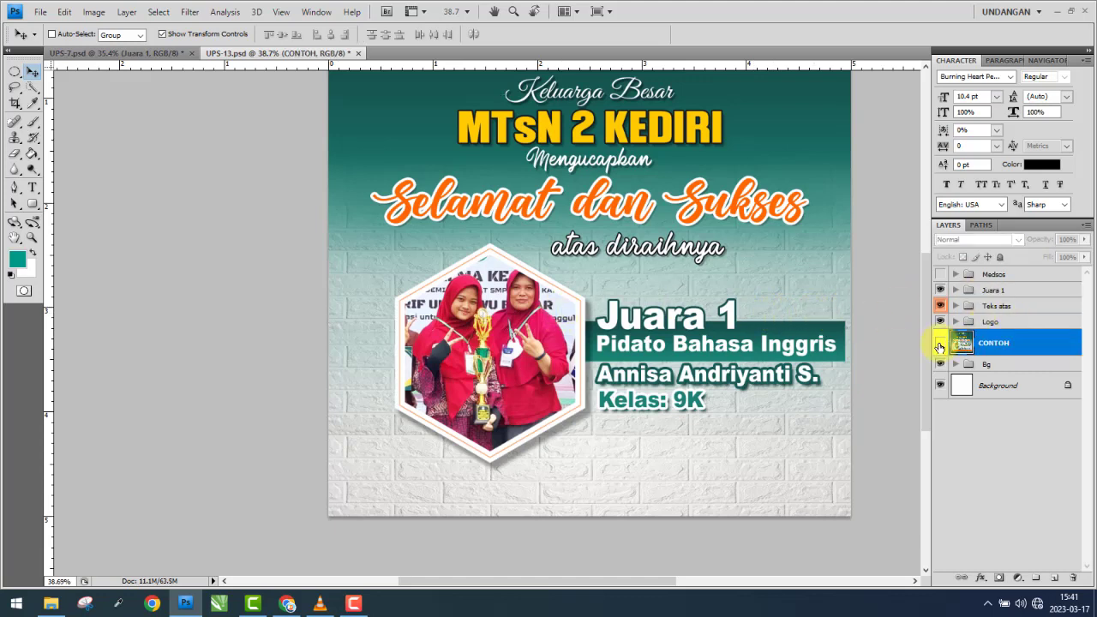
left_click(940, 343)
left_click(1013, 307)
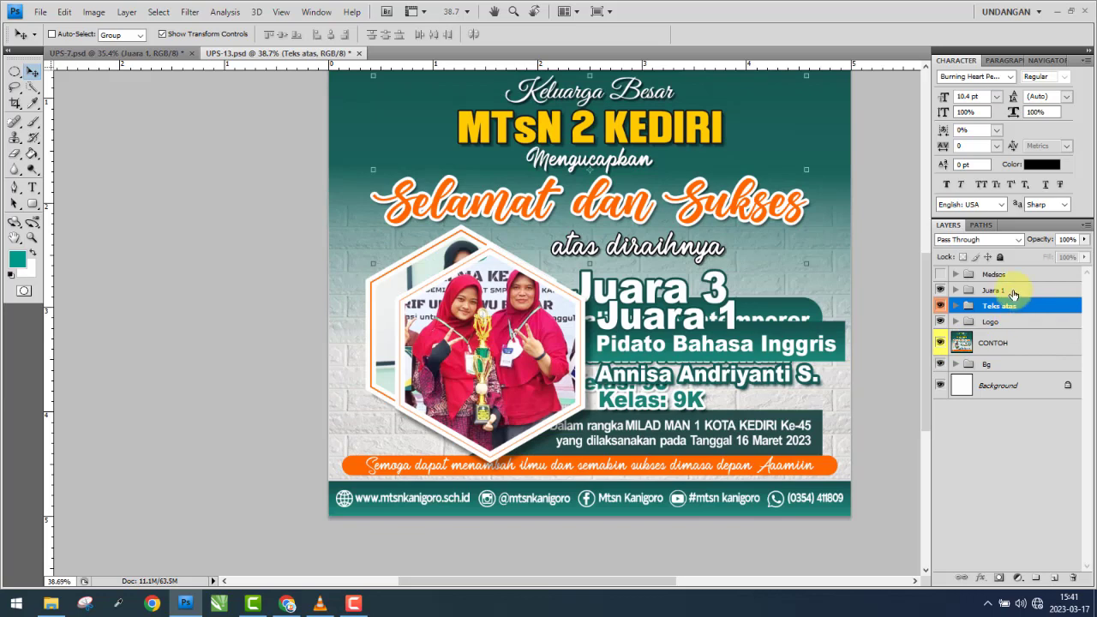
- Remove the orange colour label from Juara 1 and nudge the block left and up
left_click(994, 291)
right_click(940, 292)
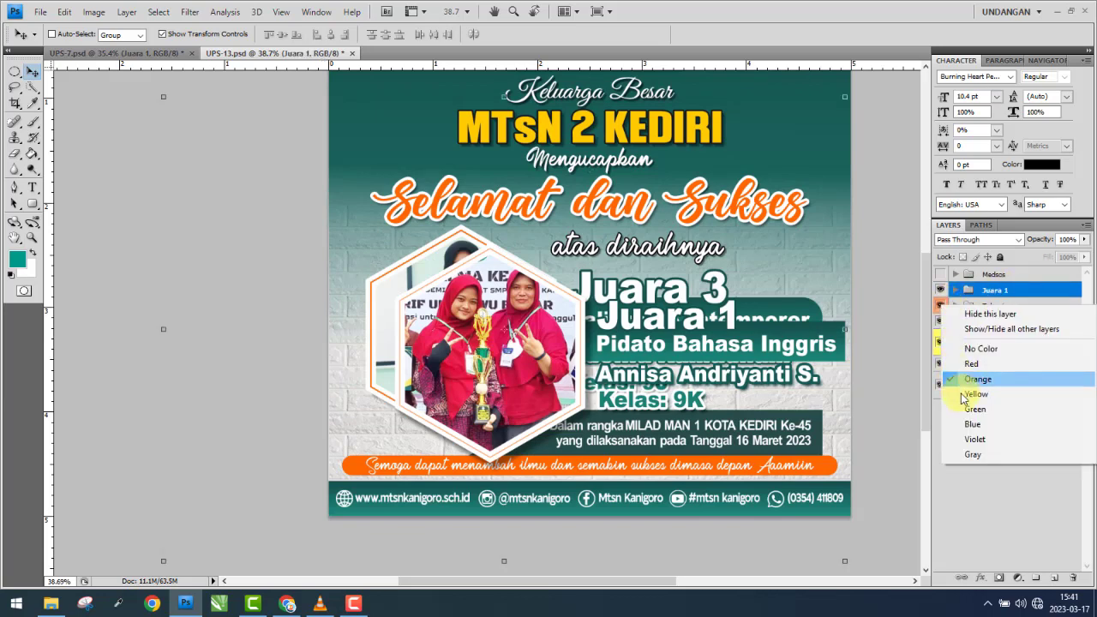
left_click(981, 348)
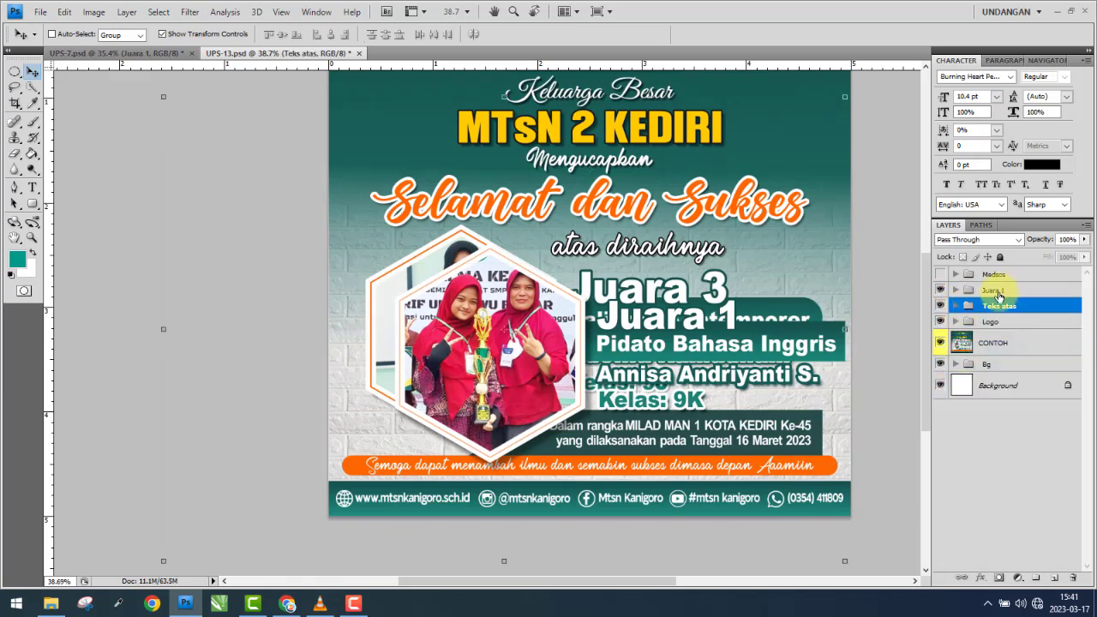
left_click(997, 292)
scroll(489, 300, "up", 1)
scroll(489, 300, "up", 1)
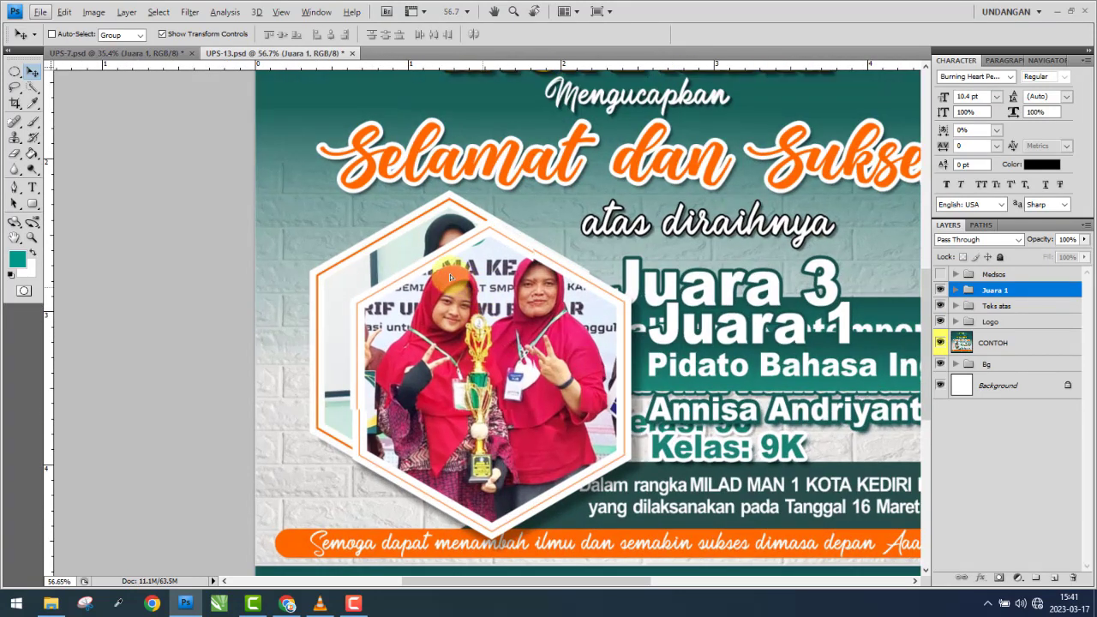
key("shift+Left")
key("shift+Left")
key("shift+Left")
key("shift+Up")
key("shift+Up")
key("shift+Up")
key("shift+Up")
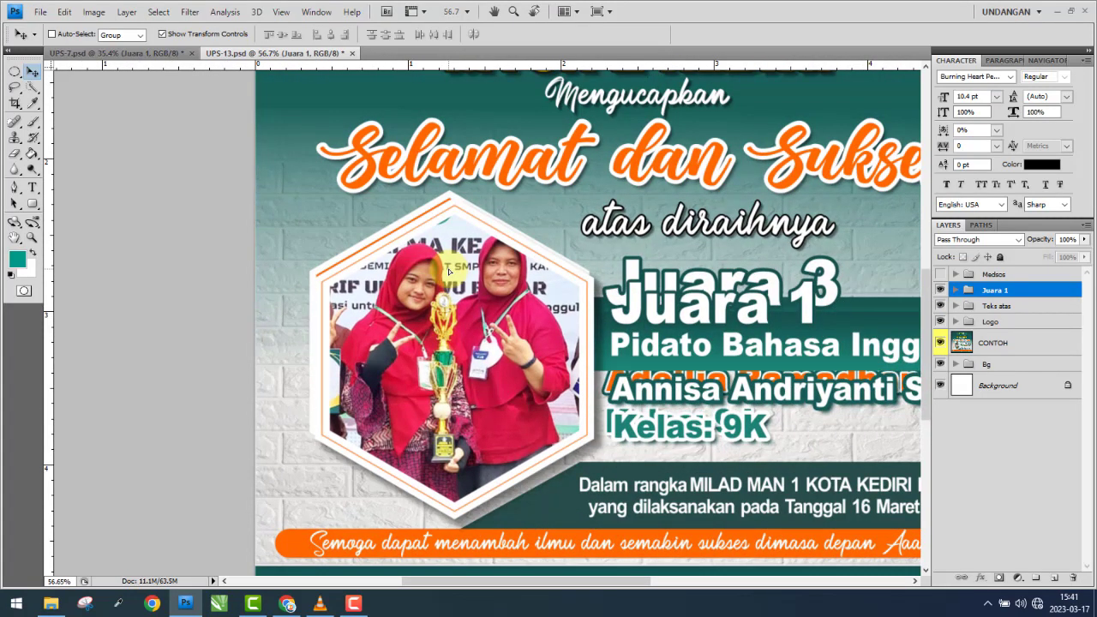
- Set the Juara 1 group's opacity to 40% to align it over the sample
left_click(1084, 240)
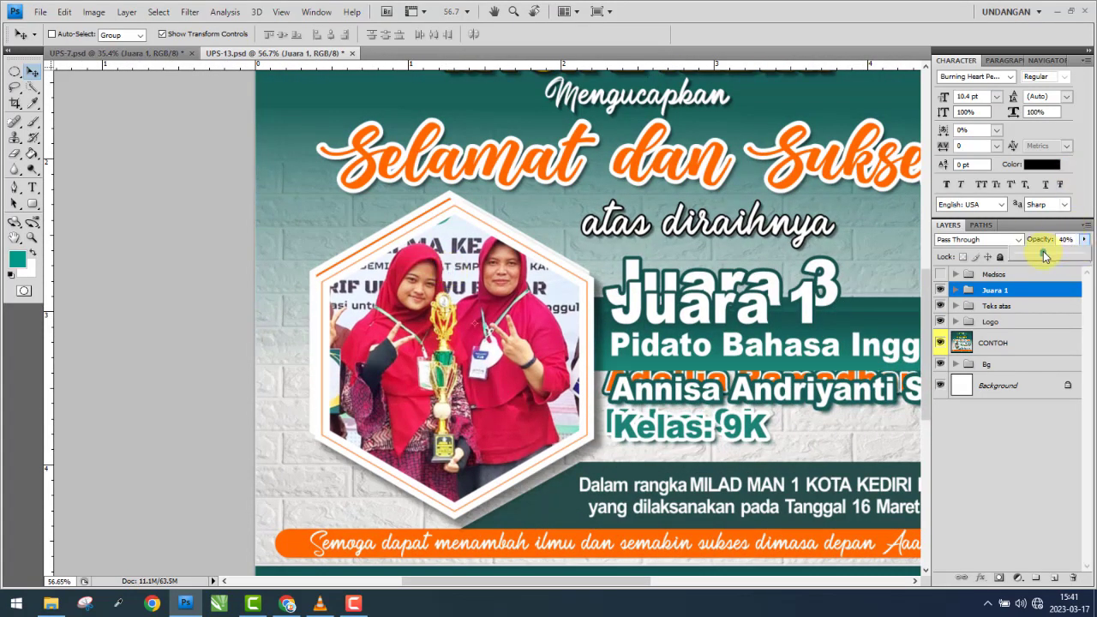
left_click(487, 267)
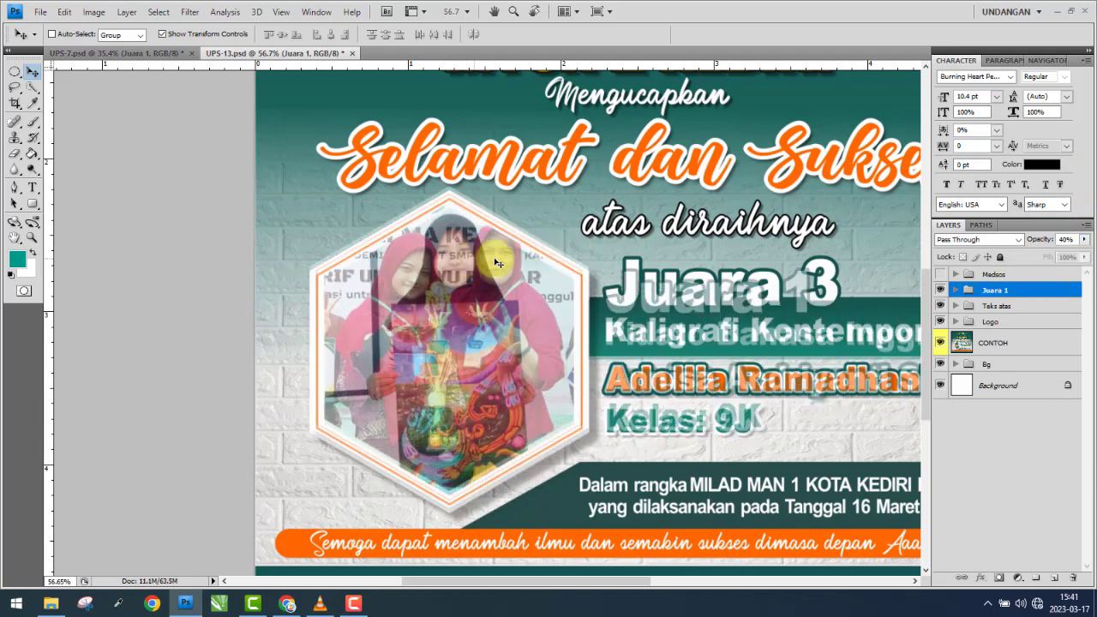
scroll(450, 222, "up", 5)
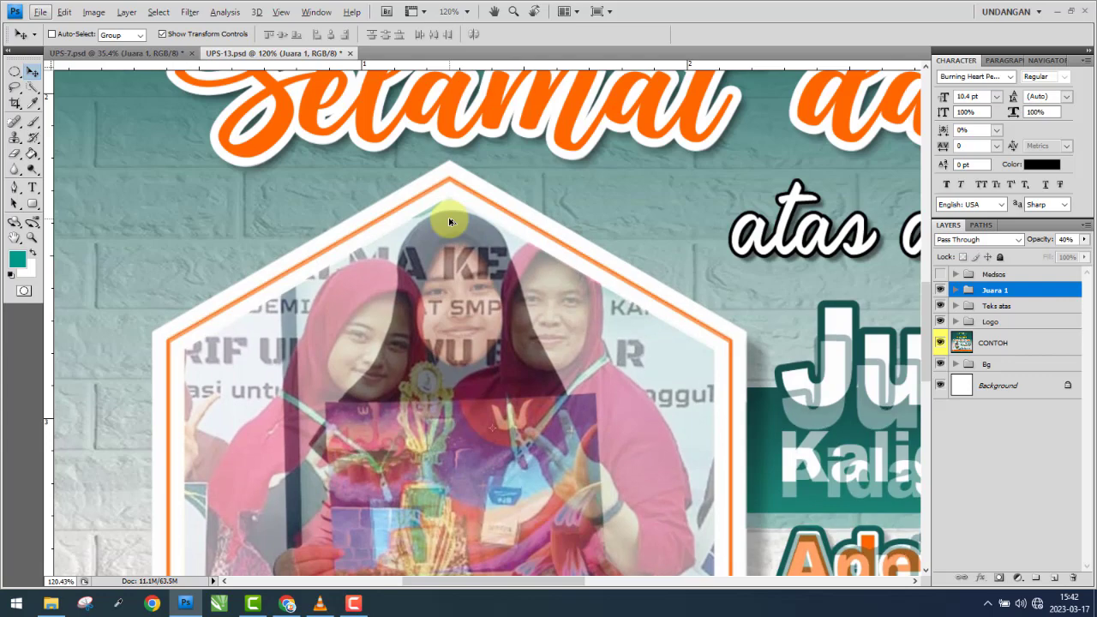
scroll(453, 224, "down", 2)
scroll(453, 164, "down", 1)
scroll(600, 252, "up", 2)
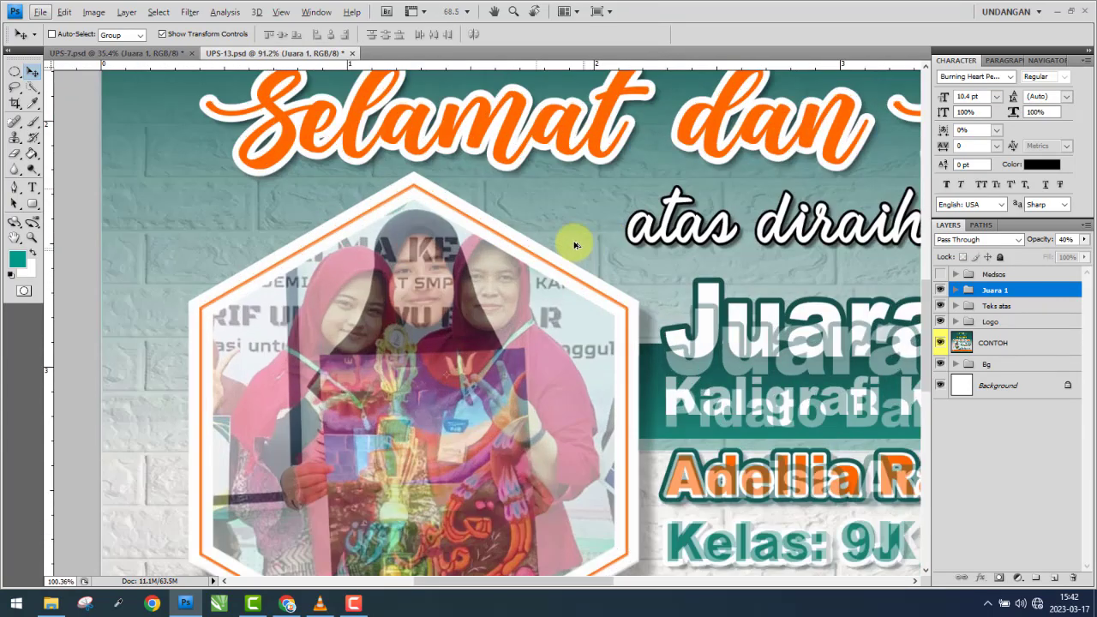
scroll(571, 237, "up", 2)
scroll(472, 230, "up", 1)
scroll(642, 238, "up", 1)
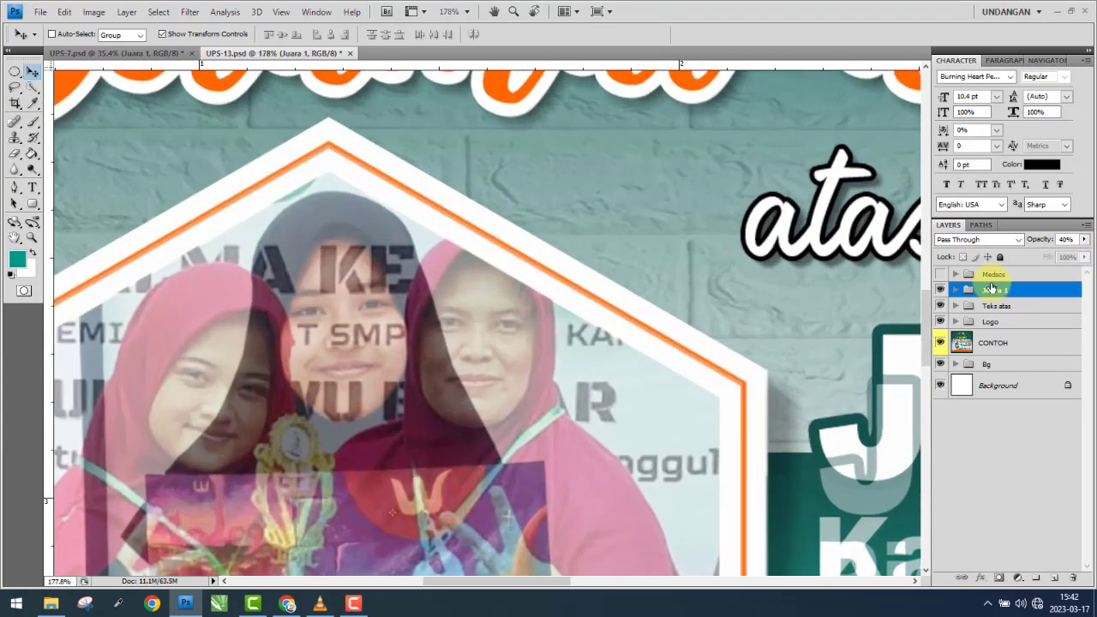
- Inspect the Shape 15 layers in Juara 1 and restore the group to 100% opacity
left_click(956, 290)
left_click(1049, 321)
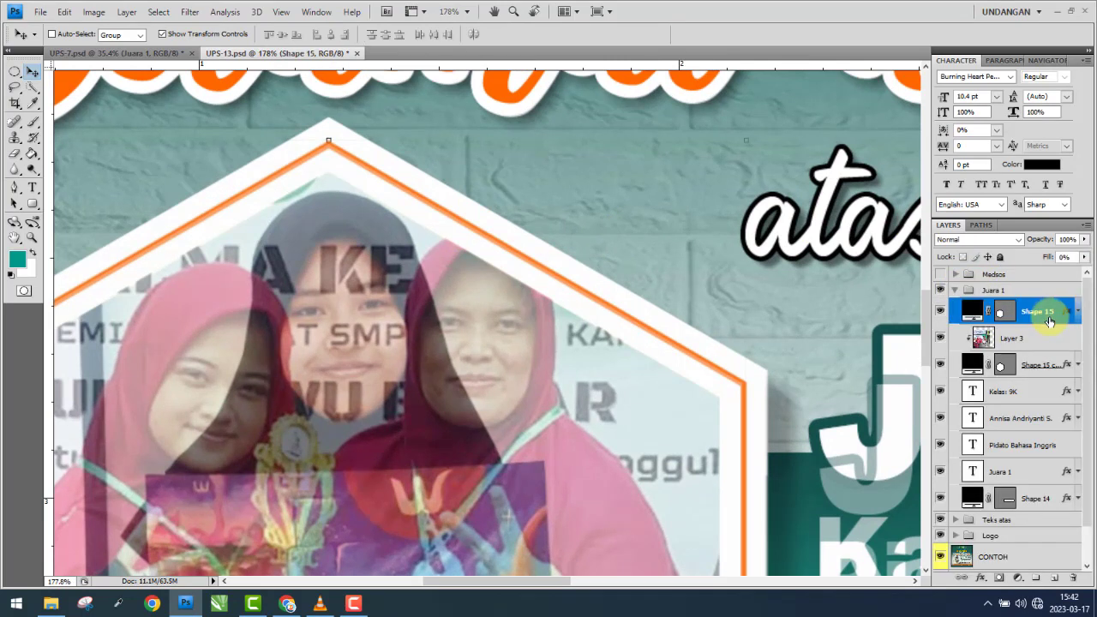
left_click(1008, 291)
left_click(1042, 314)
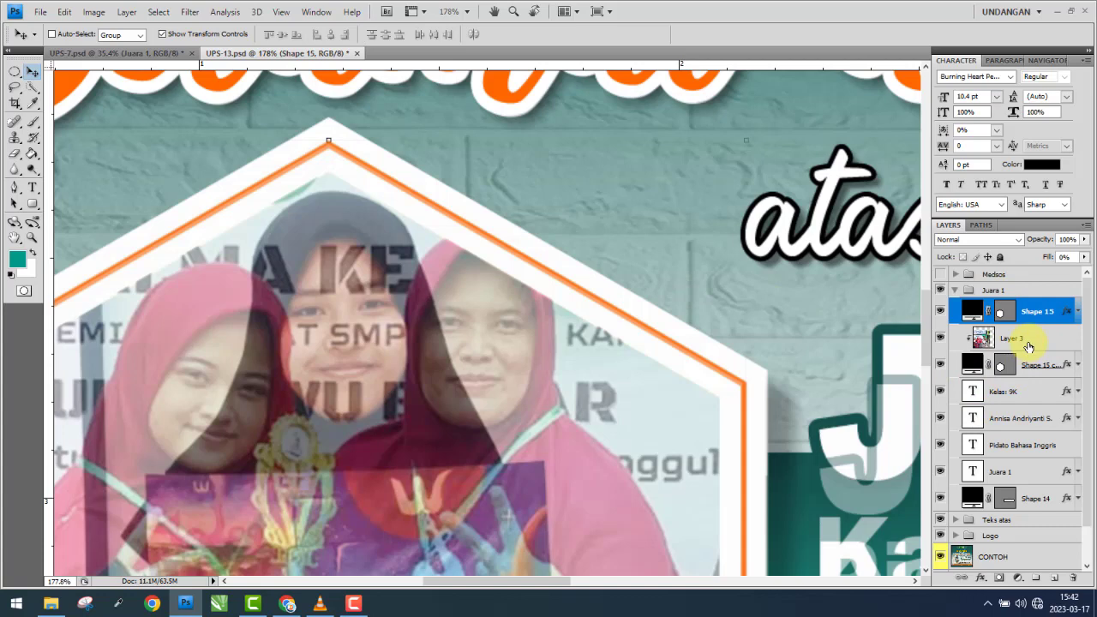
left_click(958, 367)
left_click(942, 367)
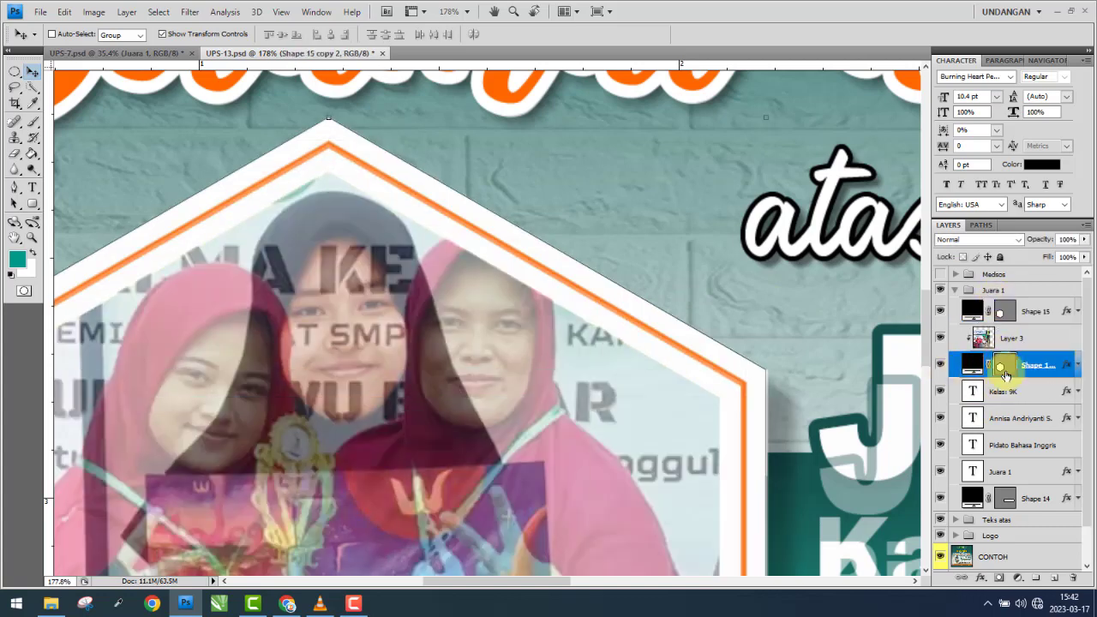
left_click(1037, 314)
left_click(942, 313)
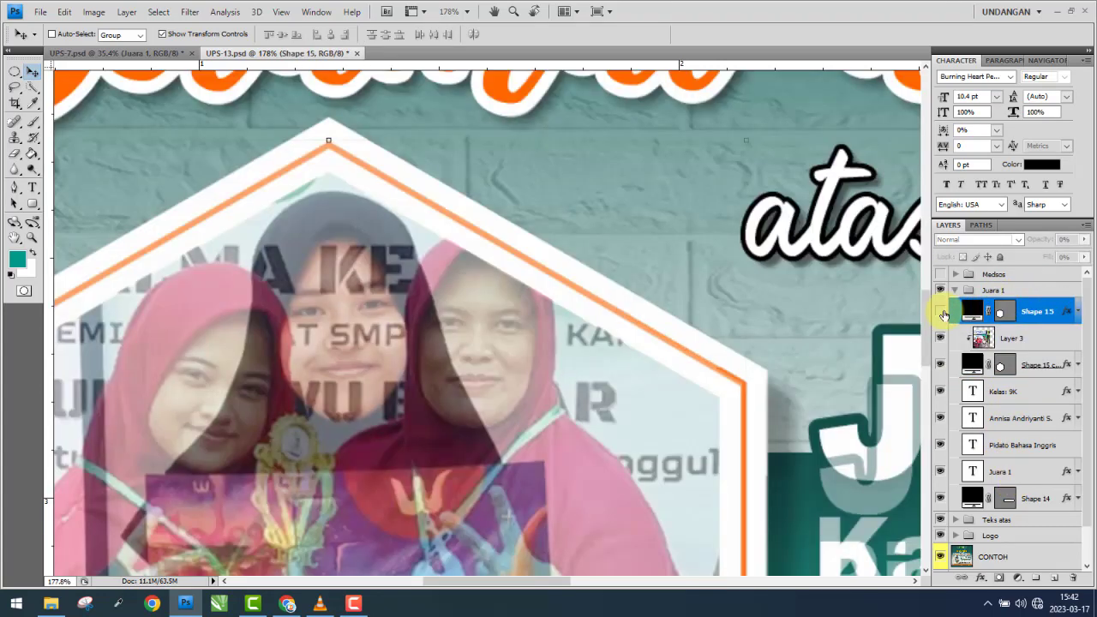
left_click(1031, 313)
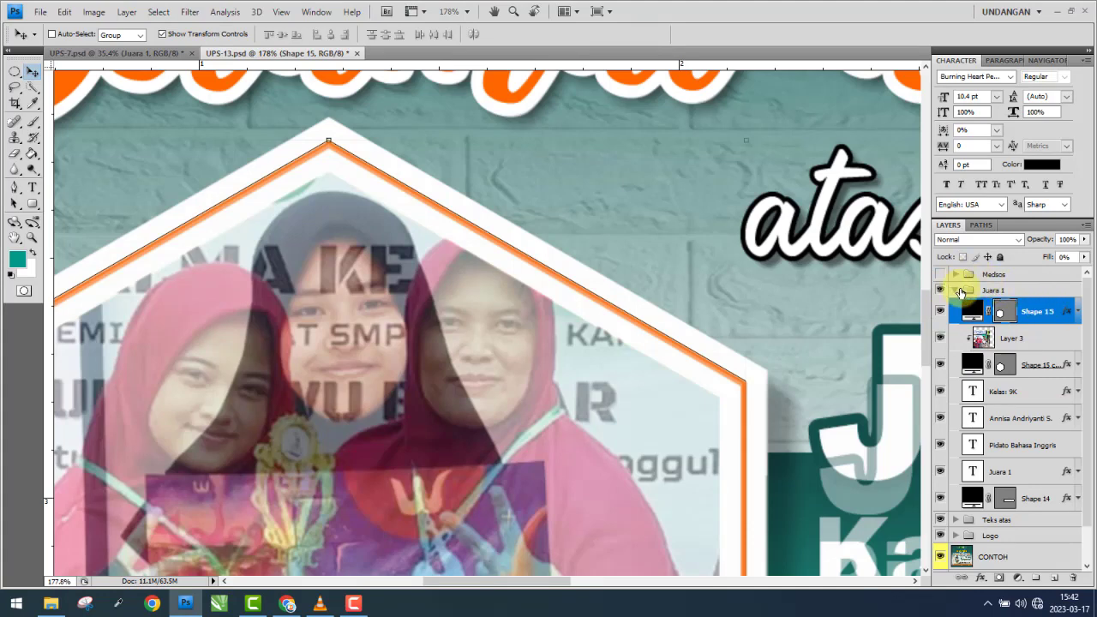
left_click(961, 292)
left_click(1085, 240)
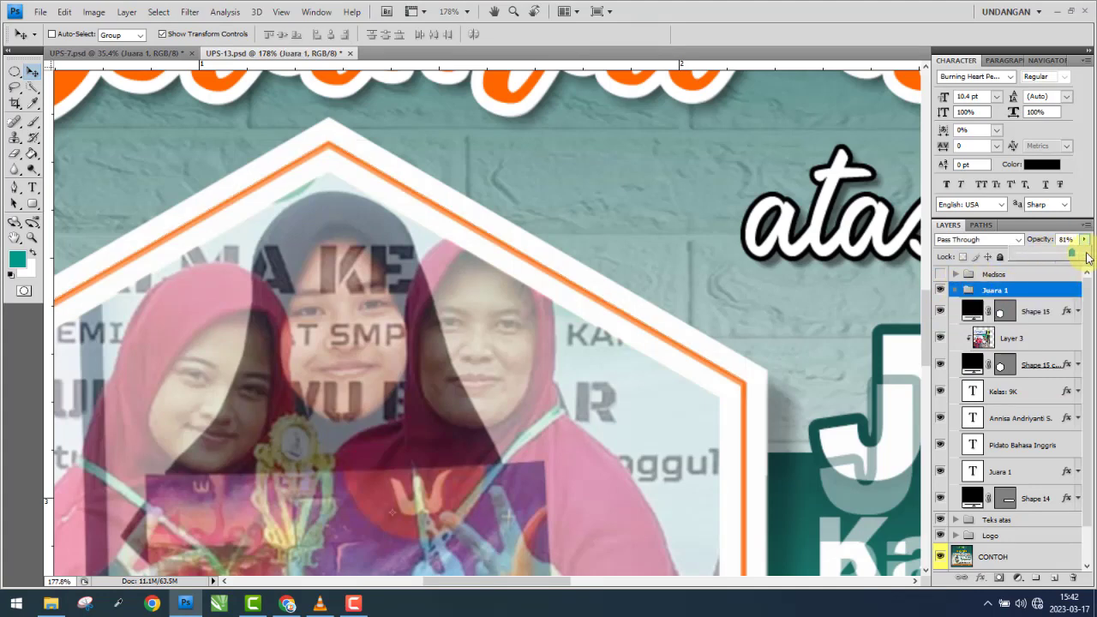
left_click_drag(1089, 257, 1095, 255)
- Change Shape 15's orange inside stroke size from 5 px to 4 px
left_click(1032, 310)
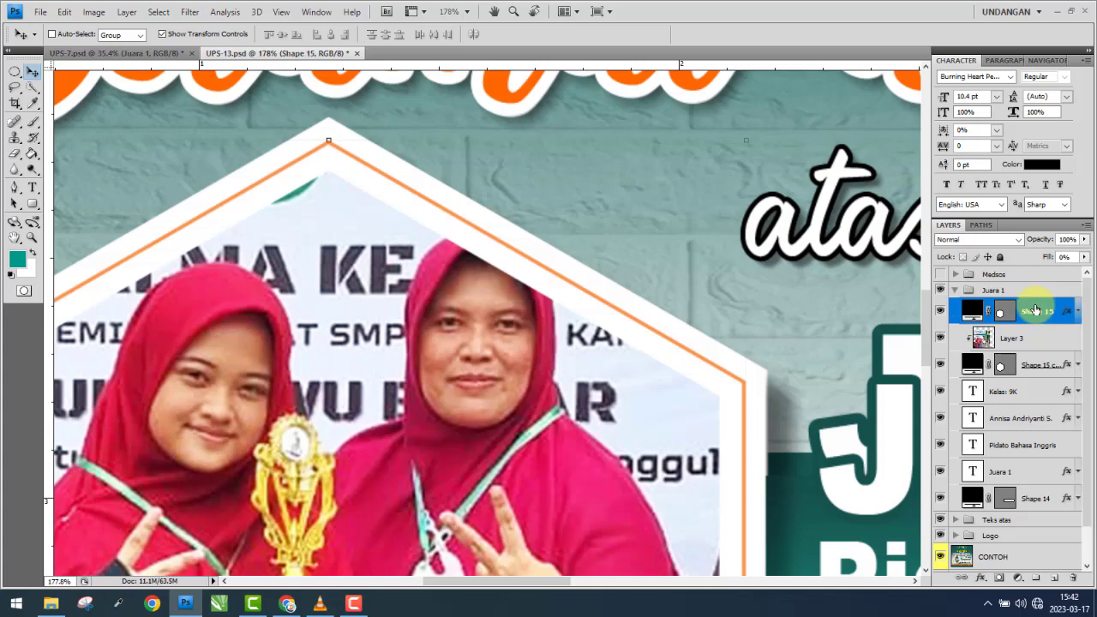
double_click(962, 313)
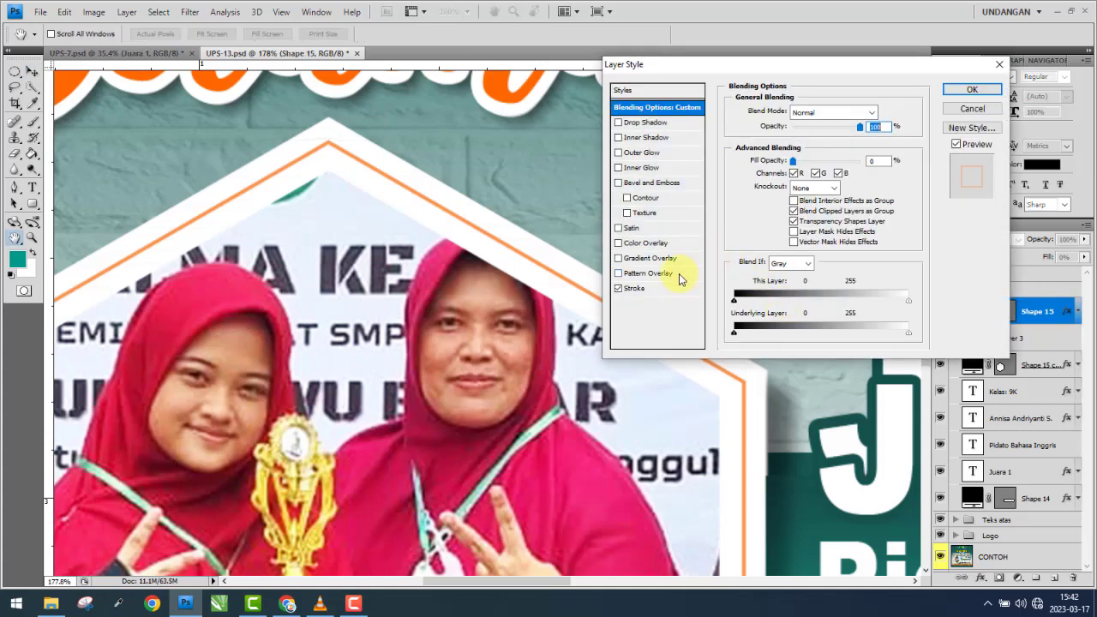
left_click(636, 289)
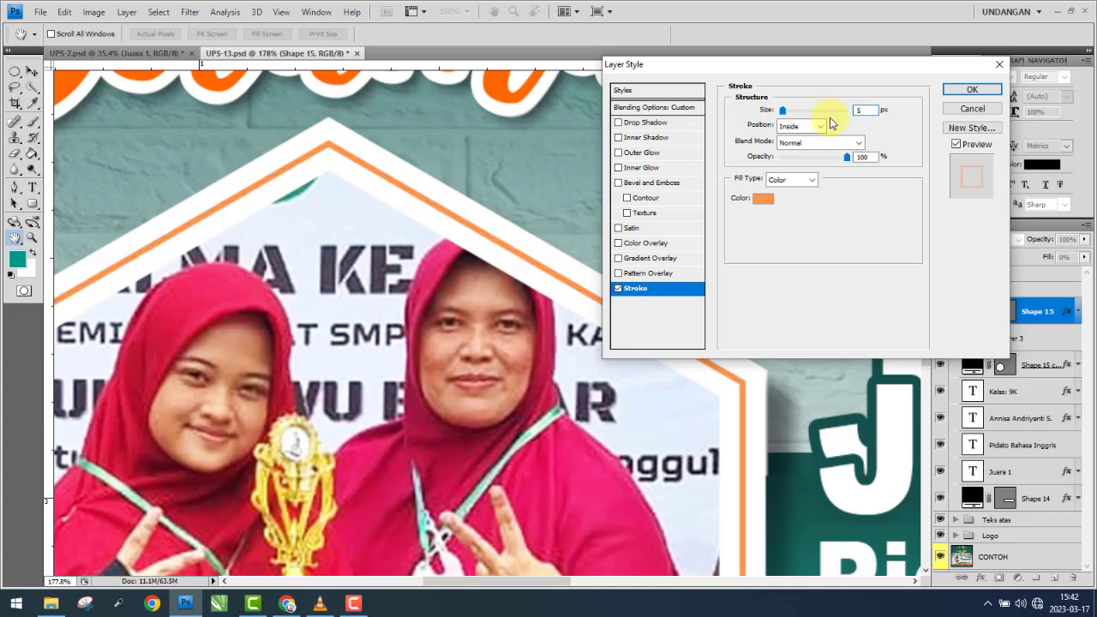
type("4")
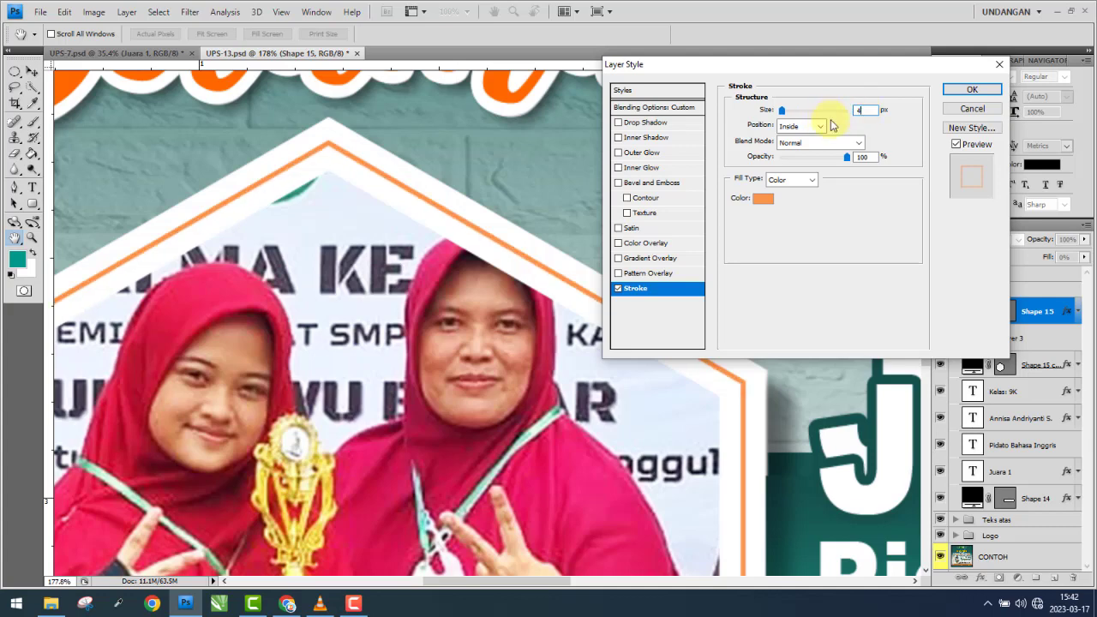
left_click(984, 93)
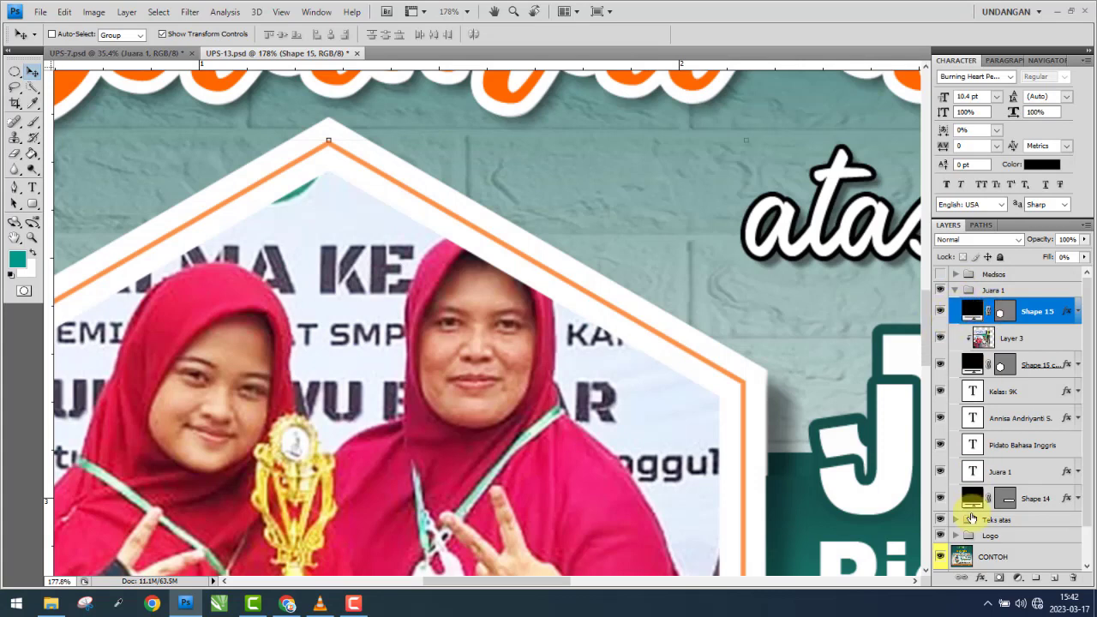
- Place CONTOH below Shape 15 and recolour the frame's stroke with the headline orange
left_click_drag(1004, 557, 1023, 324)
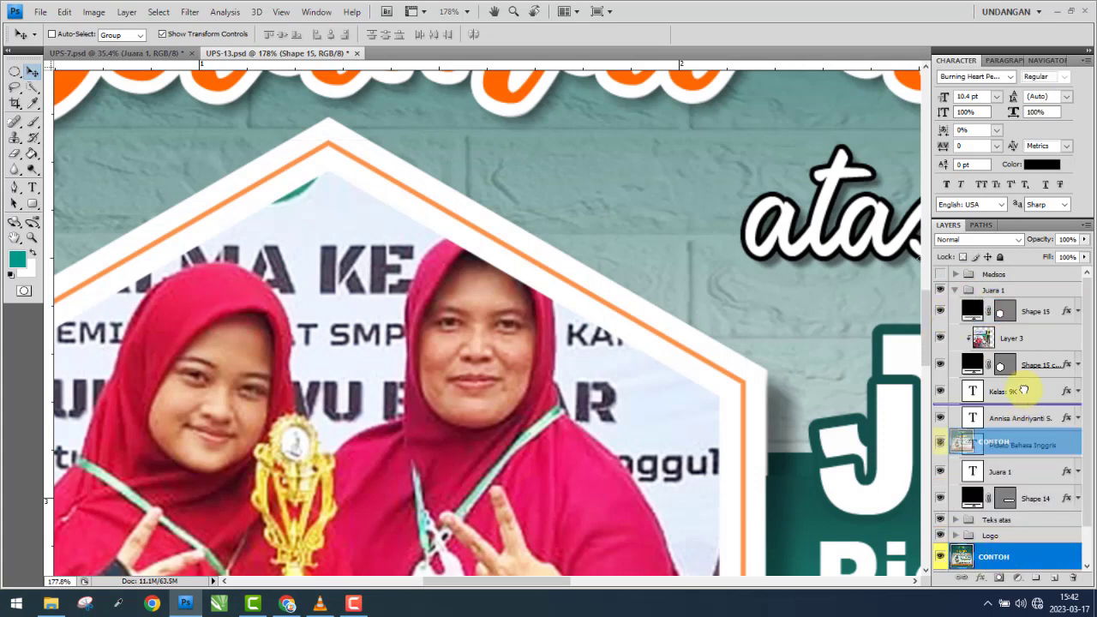
left_click(1020, 313)
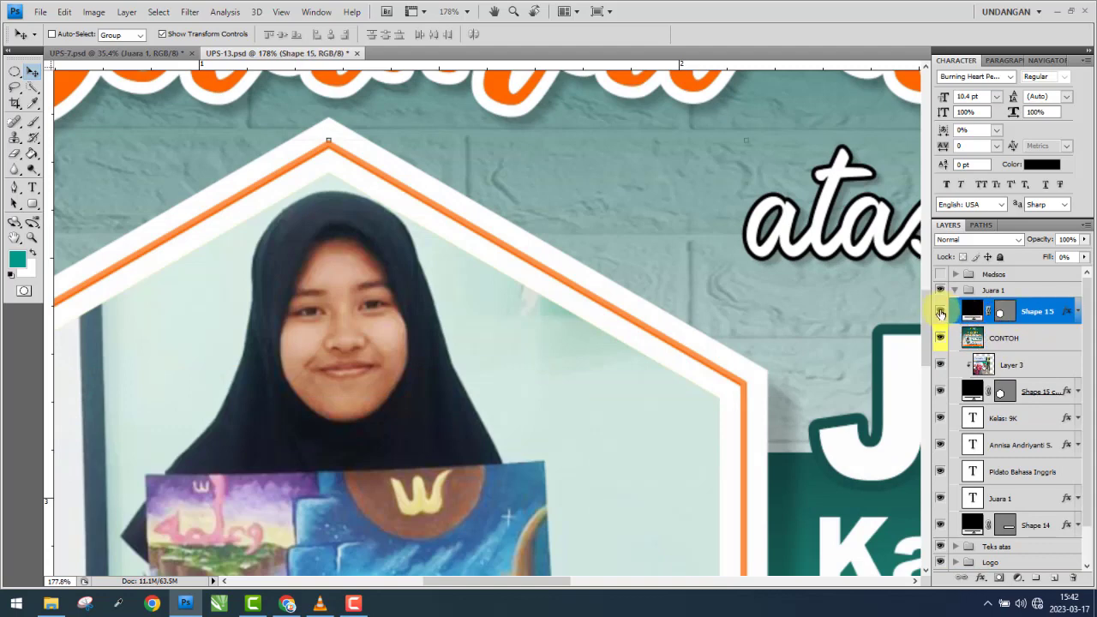
left_click(941, 312)
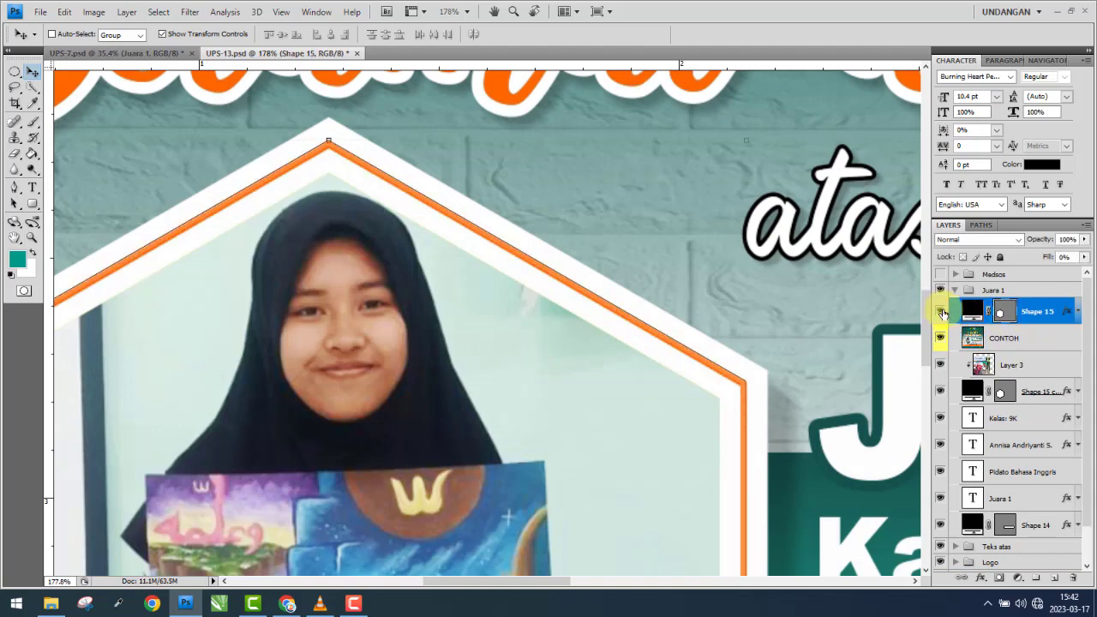
double_click(1041, 310)
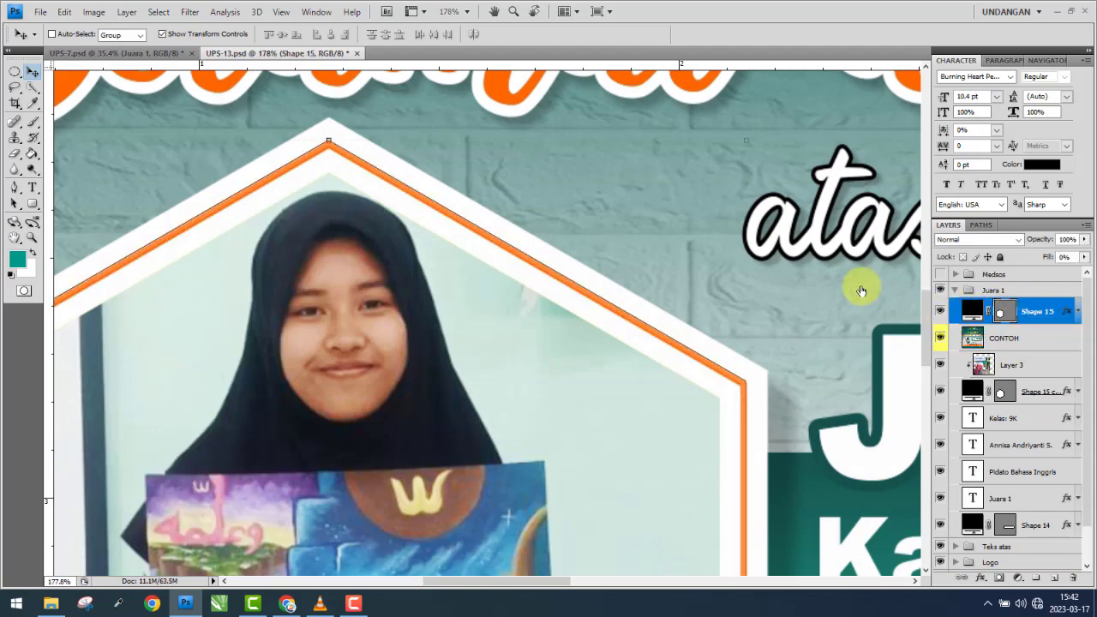
left_click(636, 288)
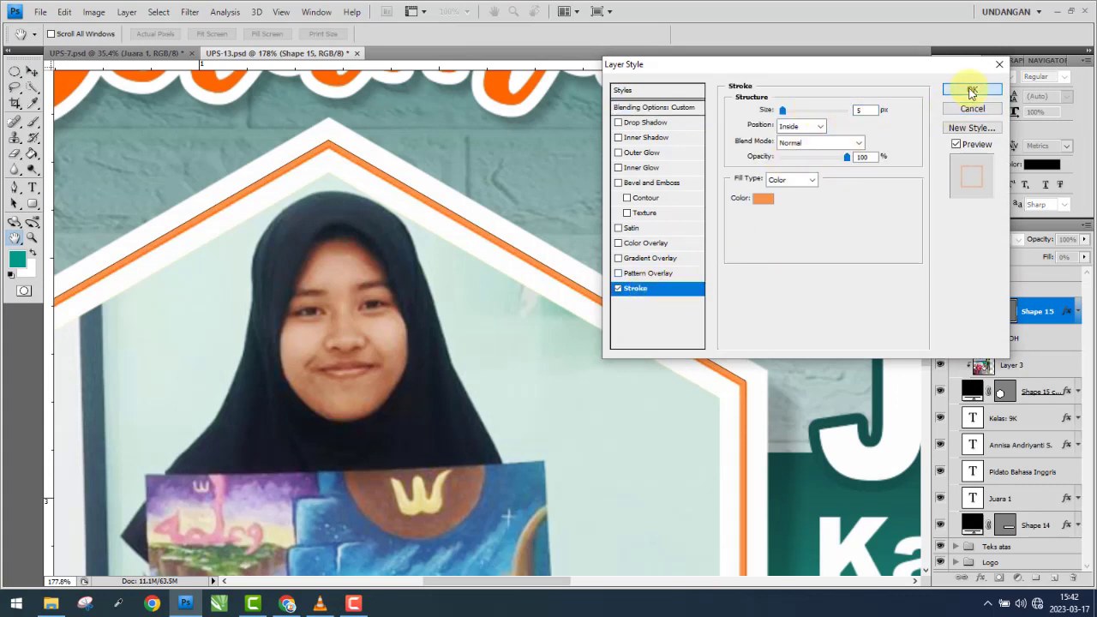
left_click(762, 199)
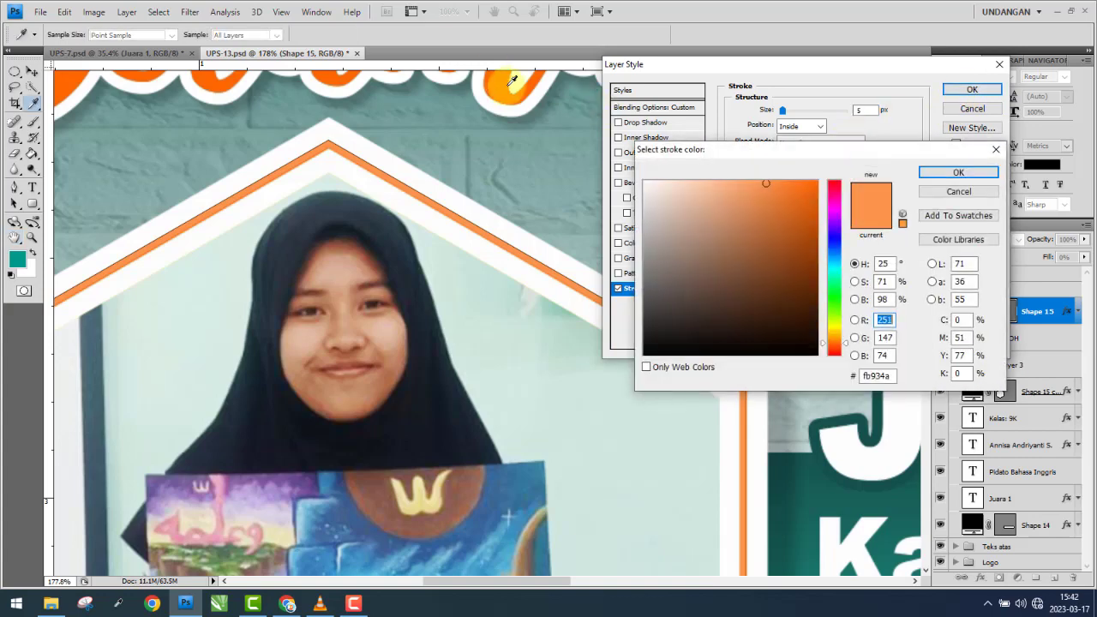
left_click(504, 82)
left_click(943, 176)
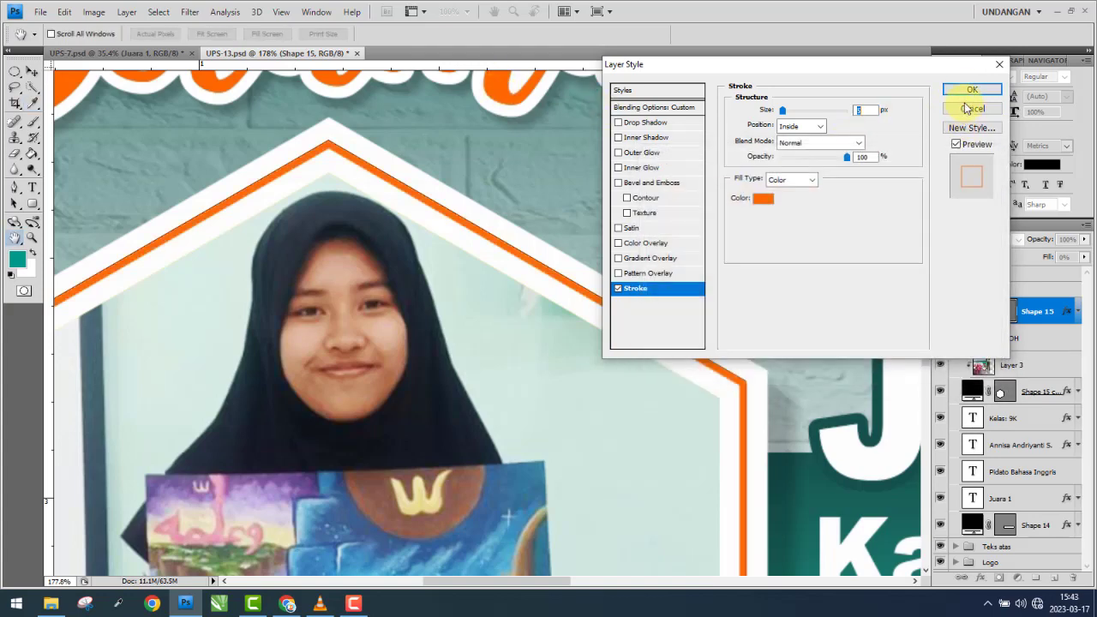
left_click(972, 89)
left_click(941, 313)
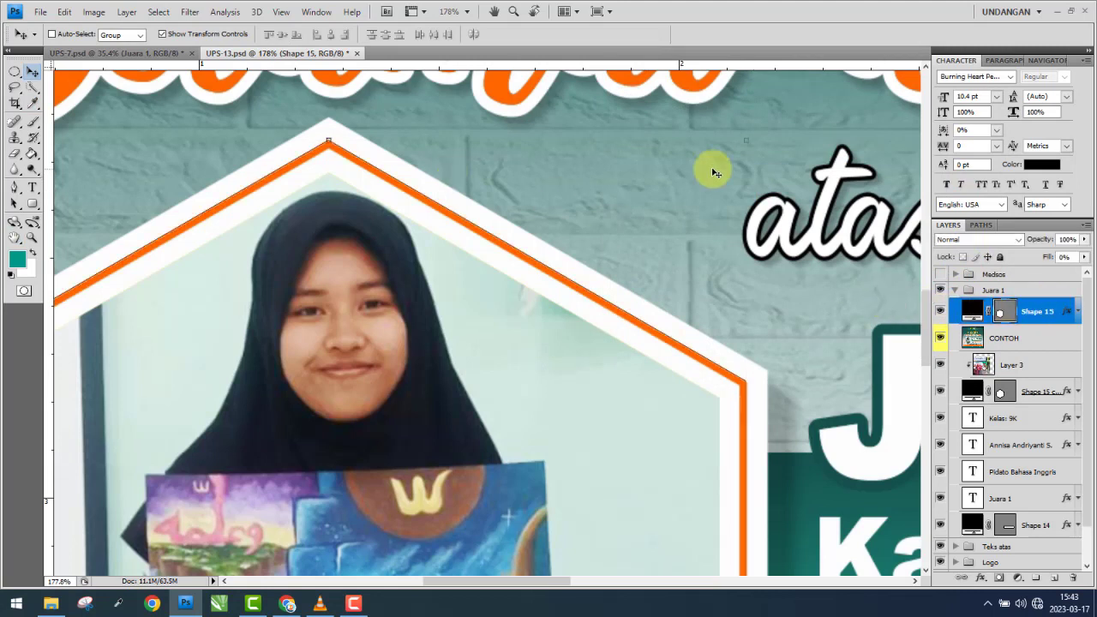
- Scale the Shape 15 hexagon frame down slightly to 99.7%
scroll(743, 149, "up", 2)
key("ctrl+t")
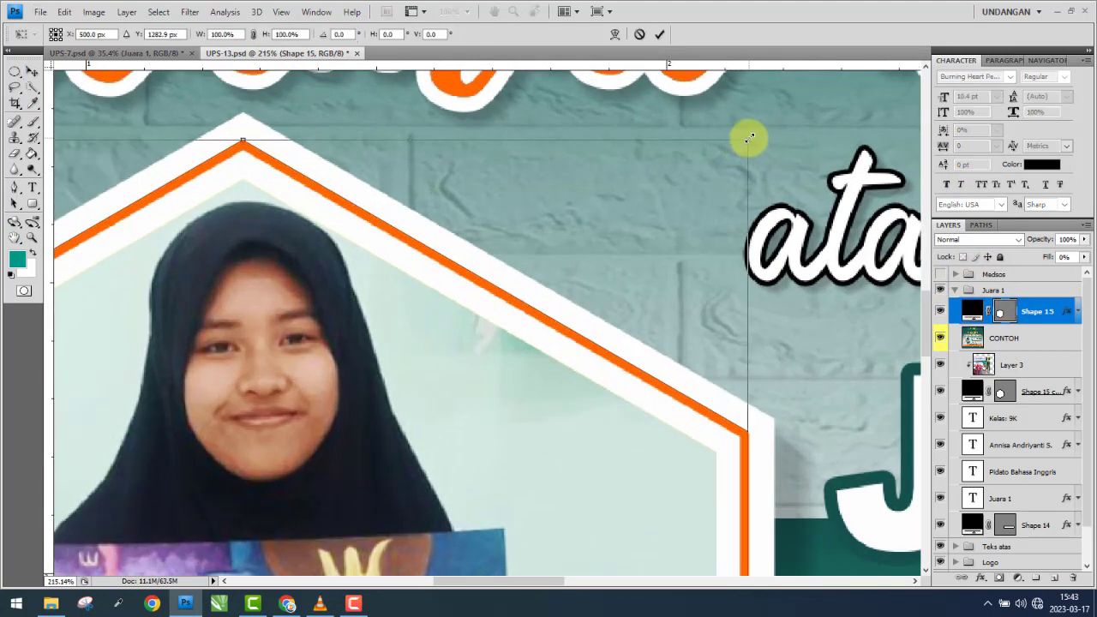
left_click_drag(749, 140, 746, 142)
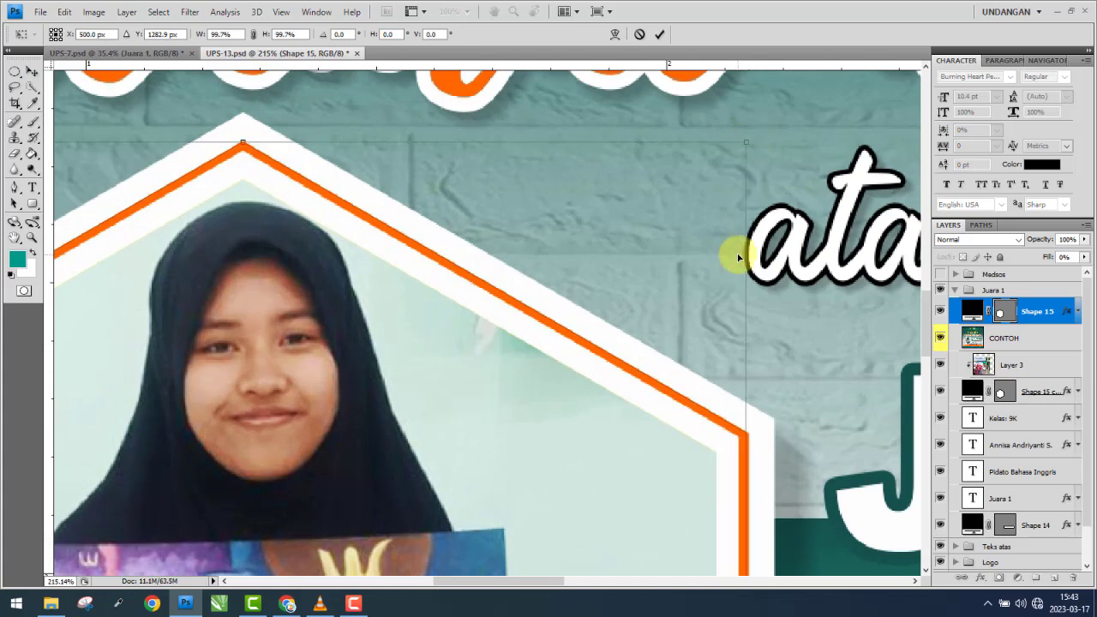
key("Return")
scroll(797, 311, "down", 2)
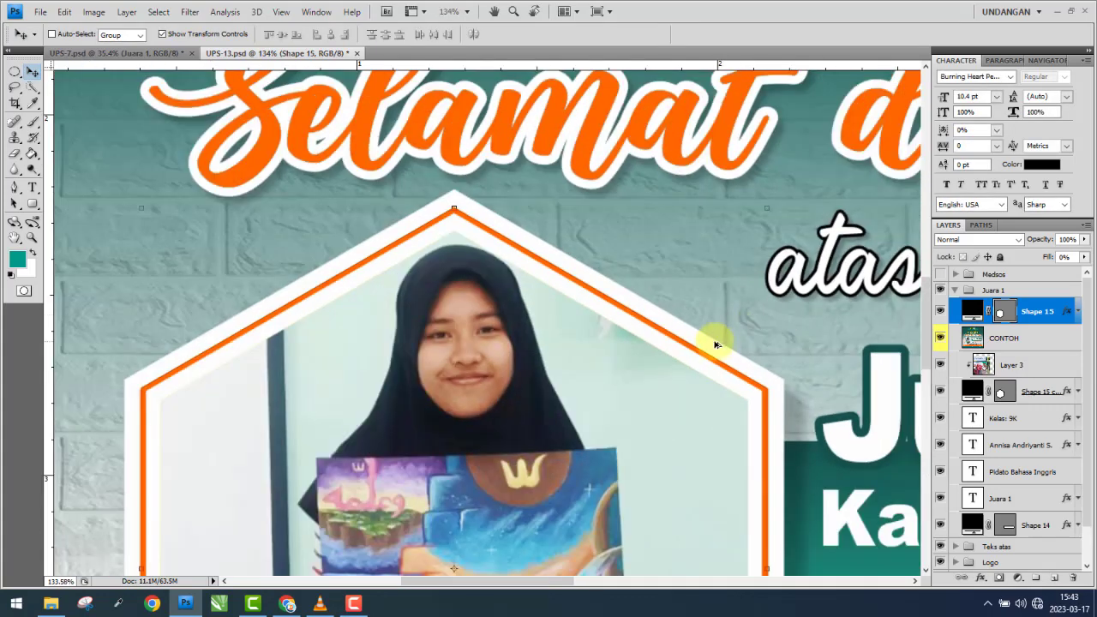
- Toggle the Shape 15 hexagon frame off and on to compare its appearance
left_click(940, 313)
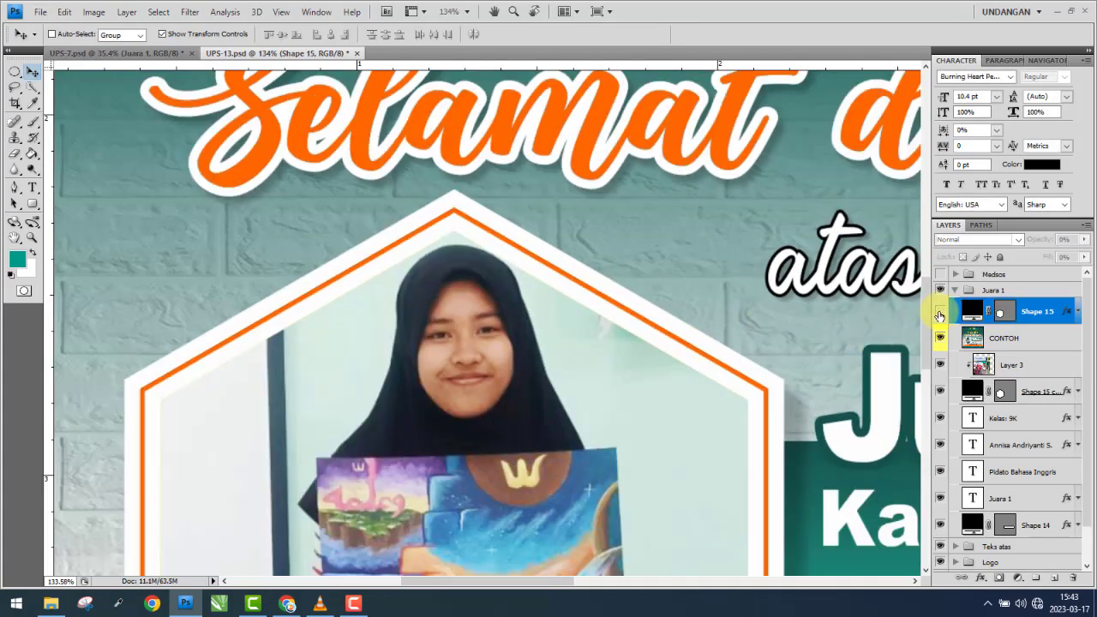
scroll(673, 366, "down", 2)
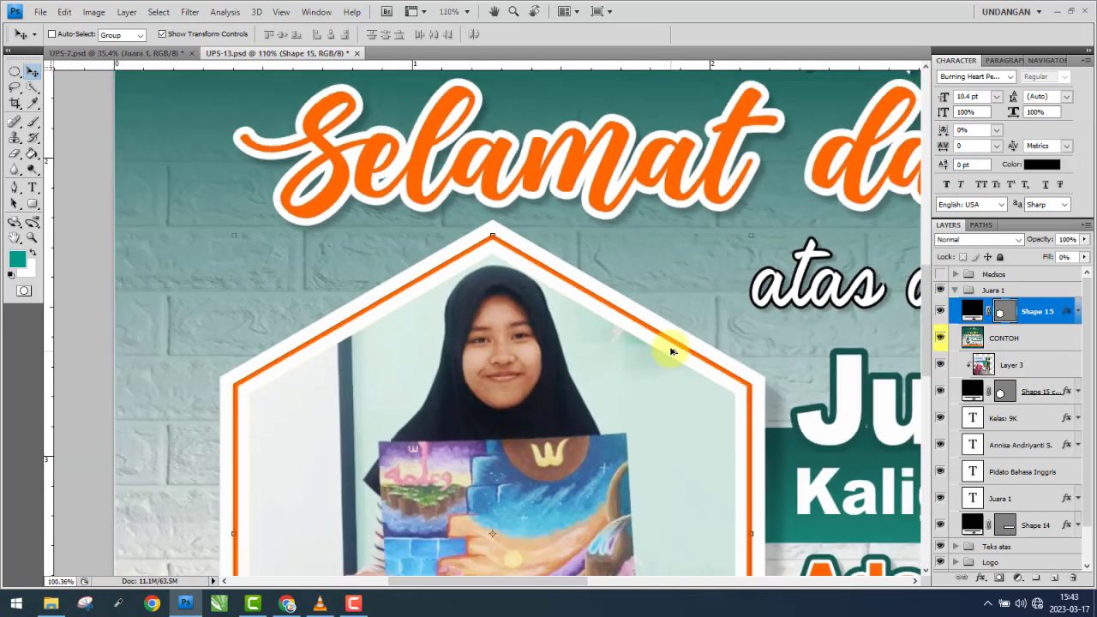
scroll(669, 350, "down", 1)
left_click_drag(652, 399, 661, 247)
scroll(666, 336, "up", 1)
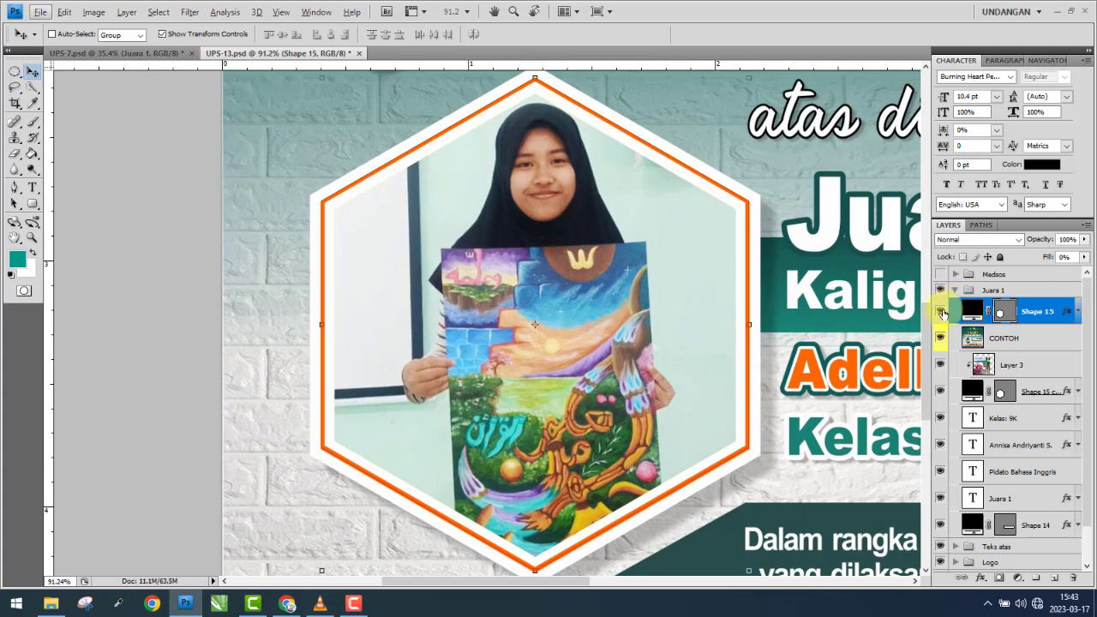
left_click(941, 312)
left_click(941, 312)
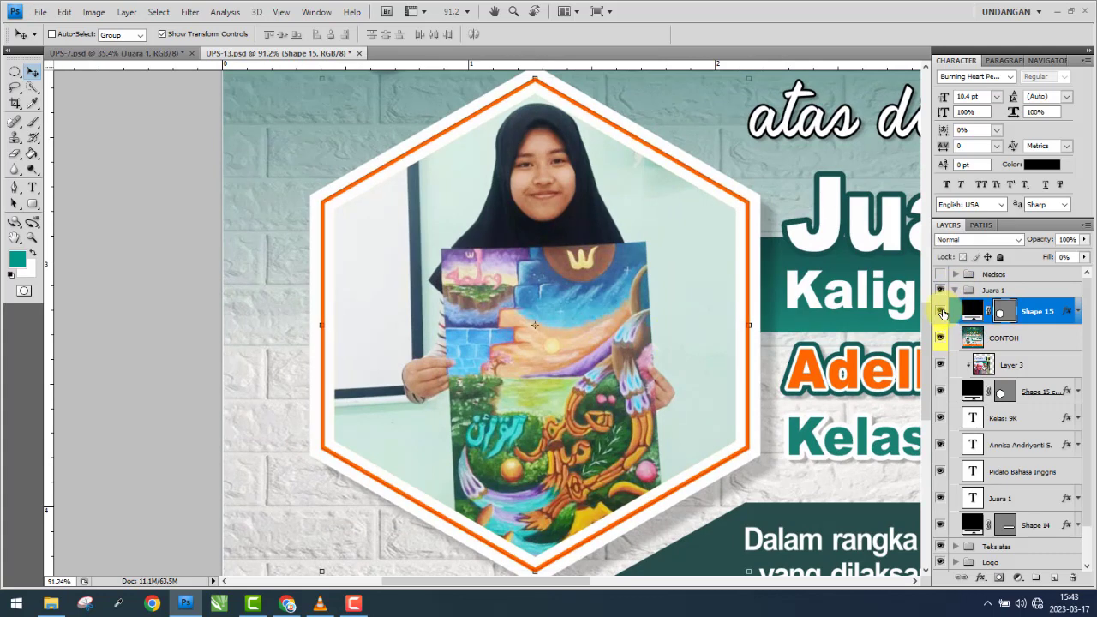
left_click_drag(990, 313, 964, 344)
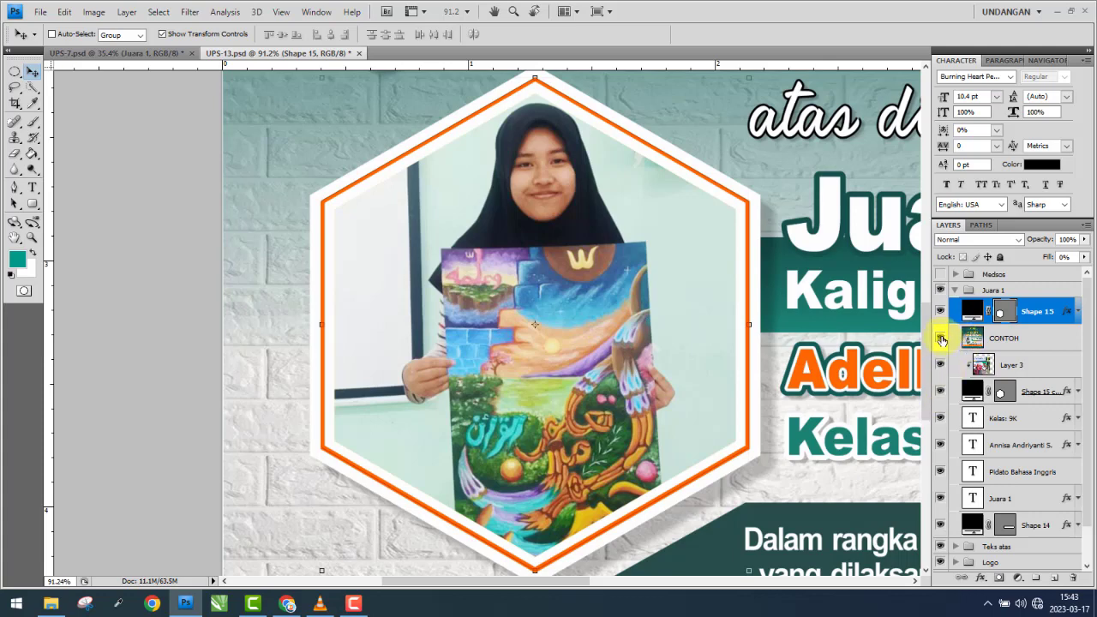
- Hide Layer 3, the old Juara 1 photo, keep CONTOH visible, and bring up File Explorer
left_click(941, 339)
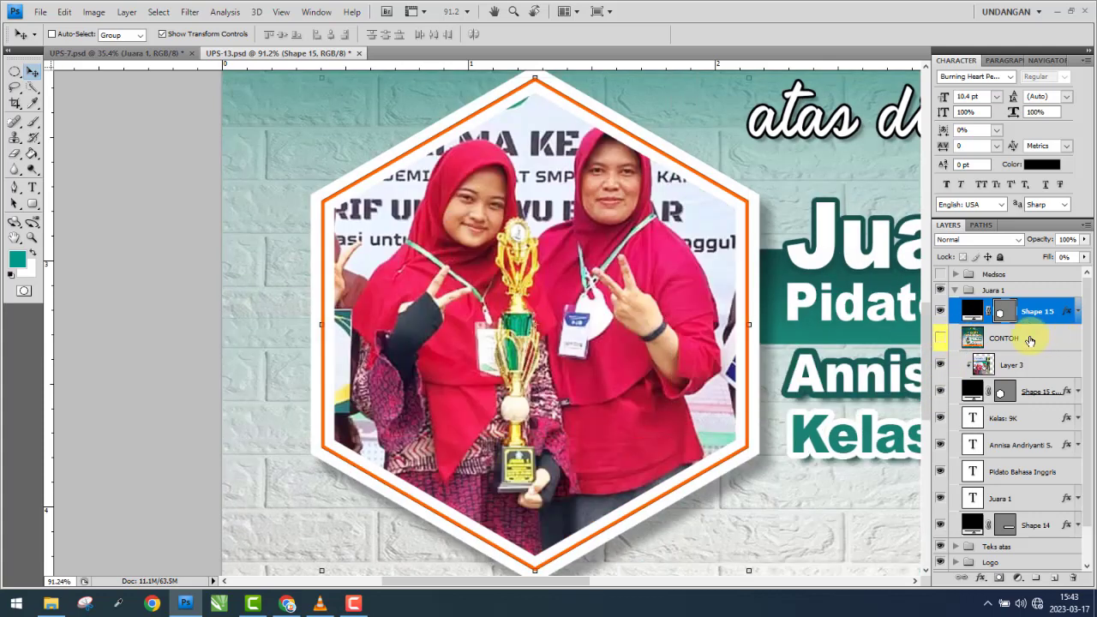
left_click(1029, 340)
left_click(1028, 358)
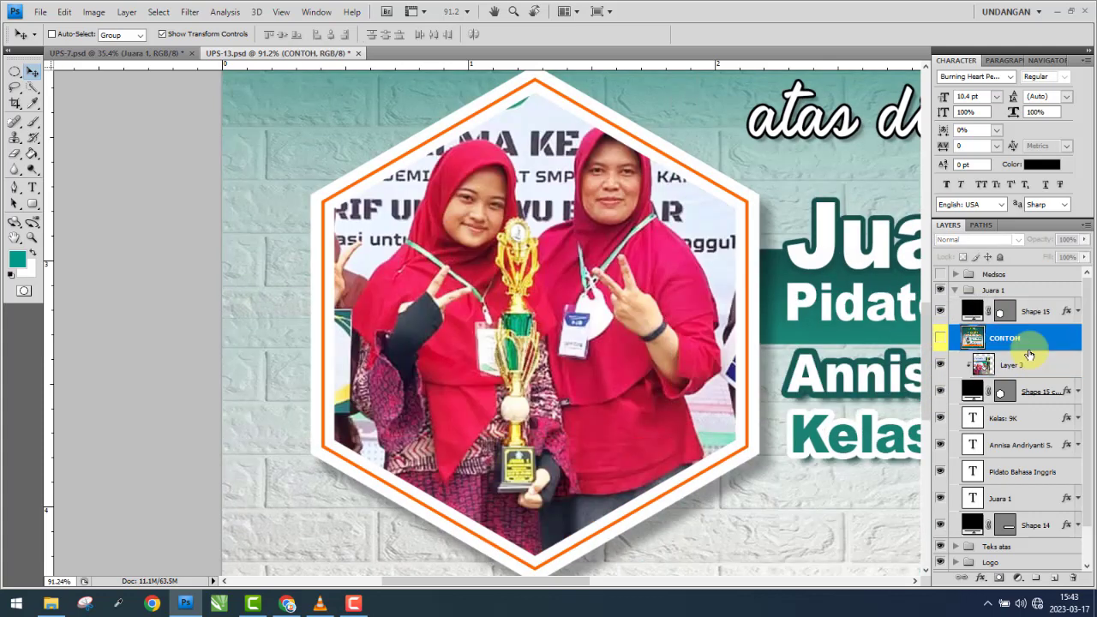
left_click(1025, 366)
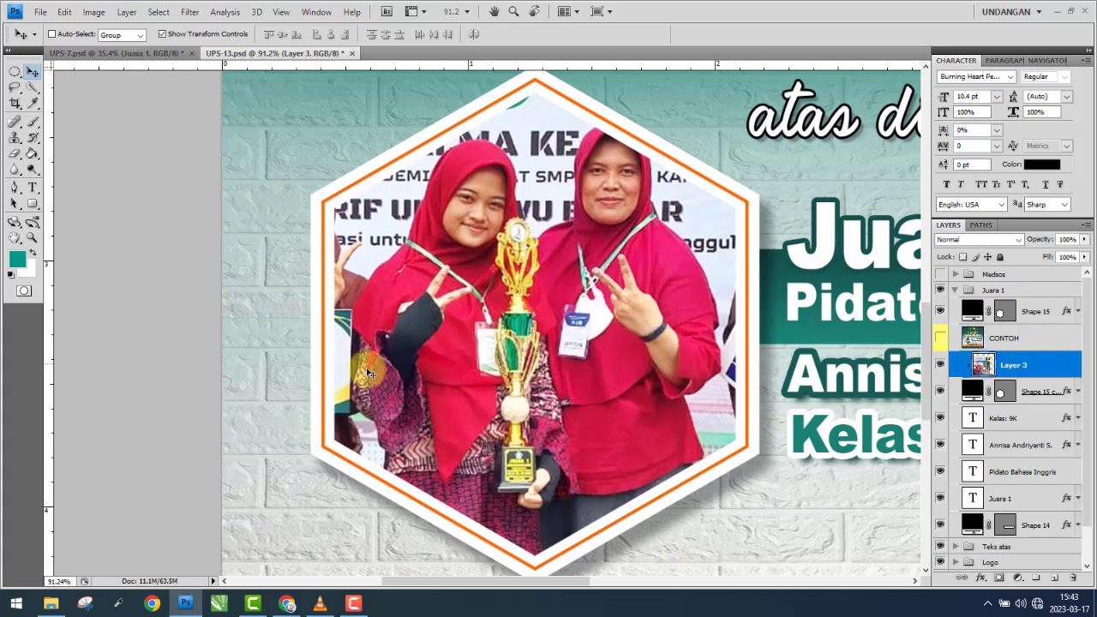
scroll(368, 369, "down", 2)
left_click(54, 602)
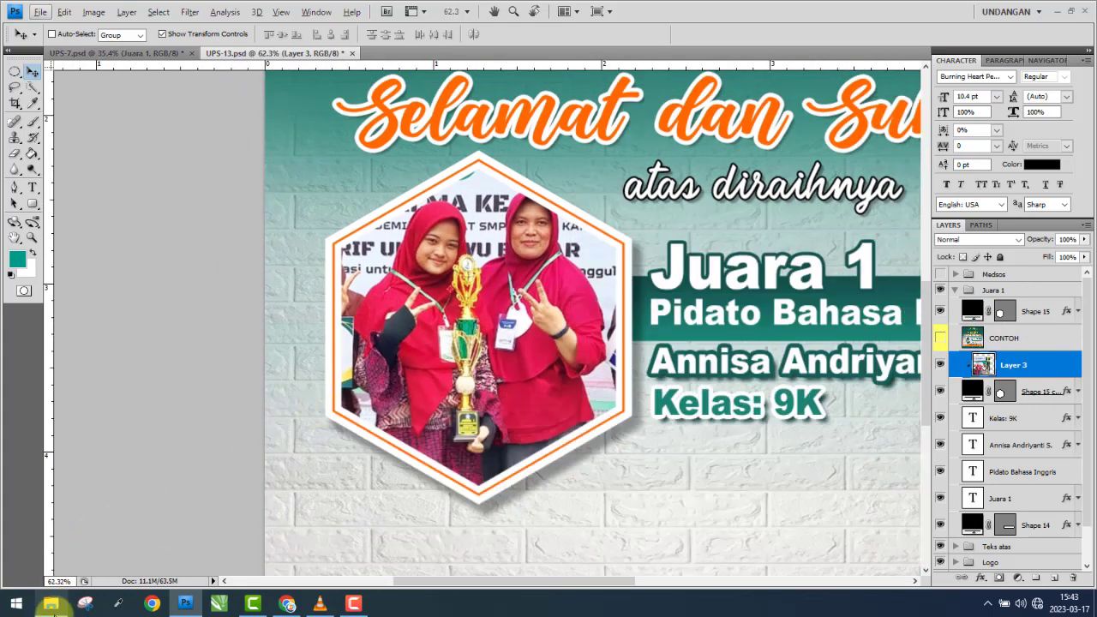
left_click(940, 367)
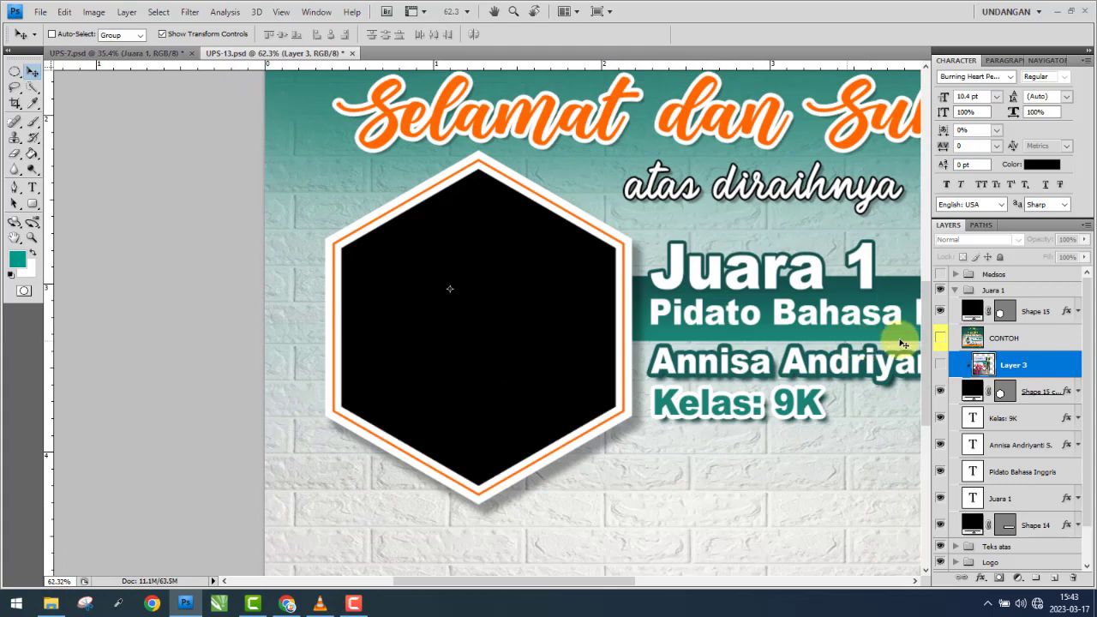
left_click(940, 338)
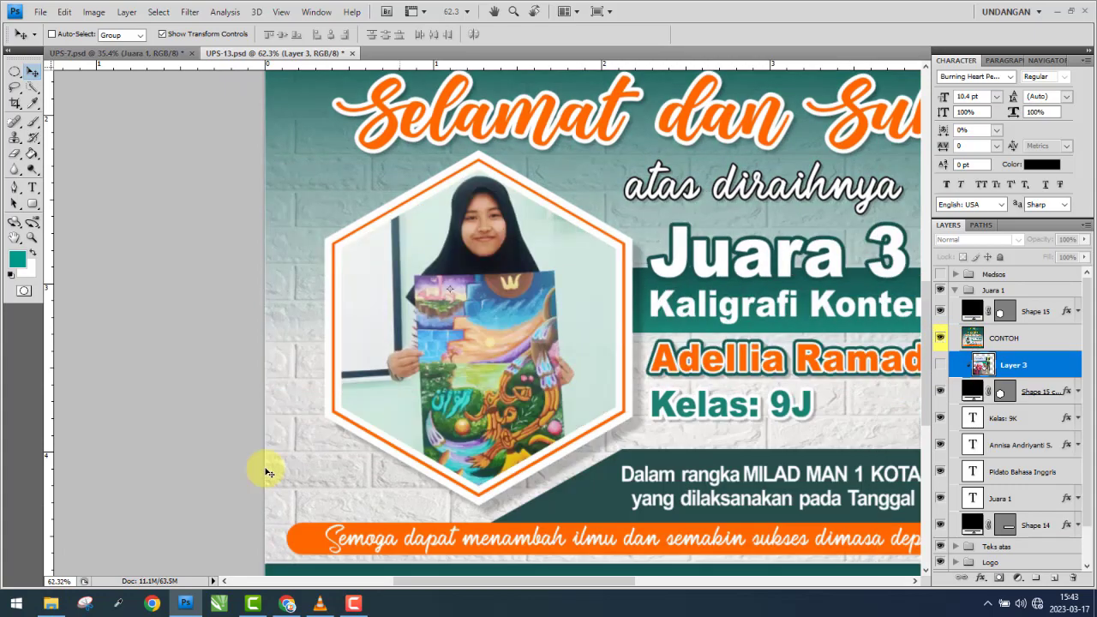
left_click(52, 602)
- Browse from Bahan back to UPS-13, then launch the UPS-13 CorelDRAW file in UPS-13C
double_click(249, 140)
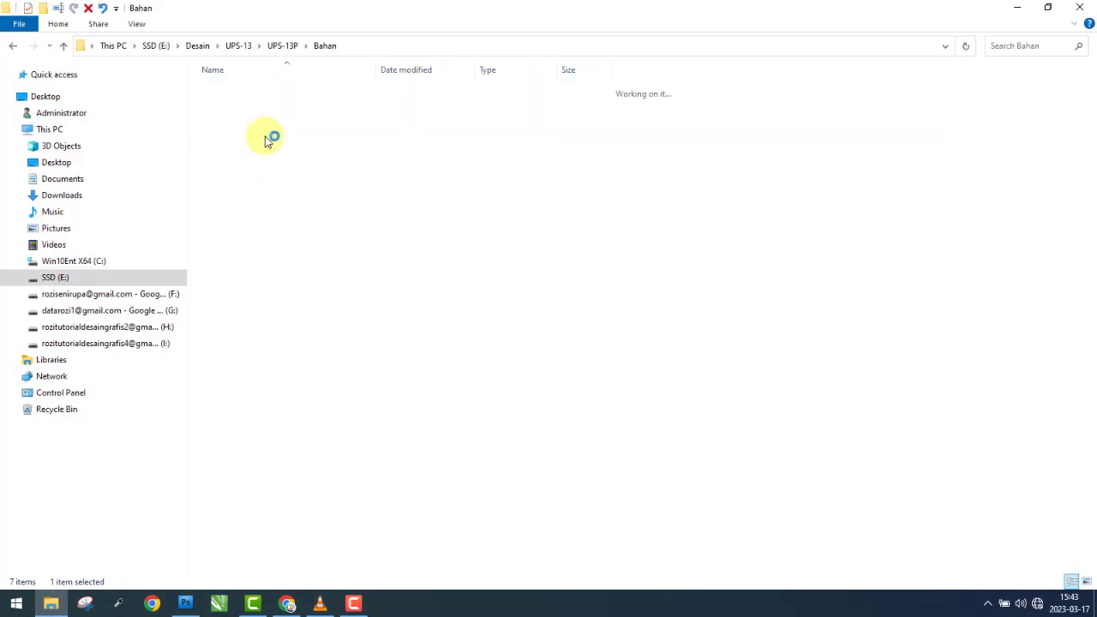
left_click(238, 111)
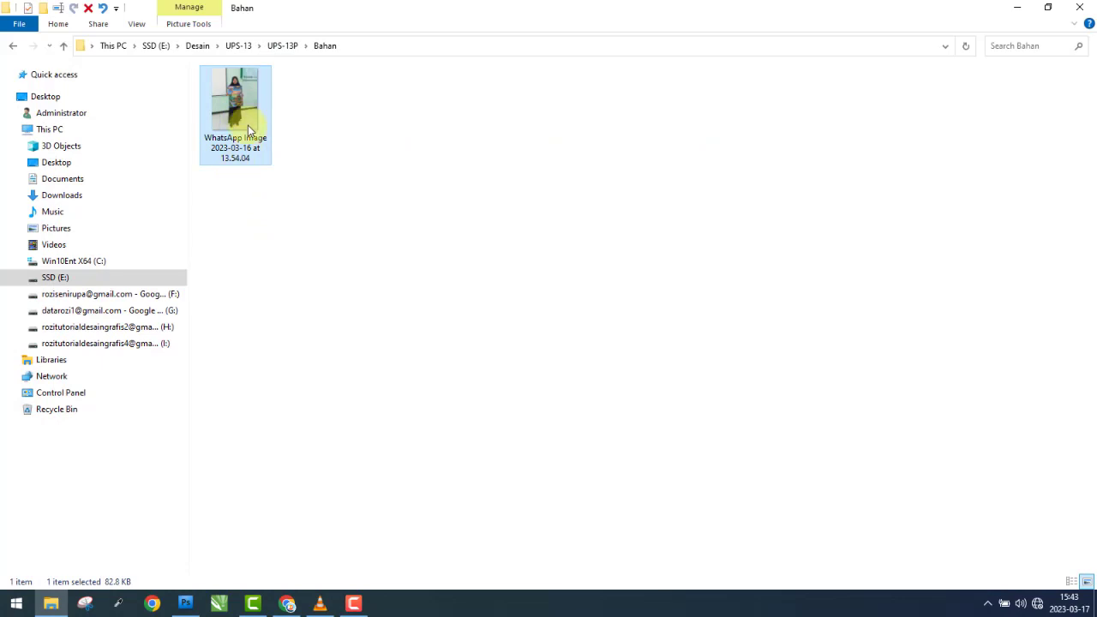
left_click(13, 46)
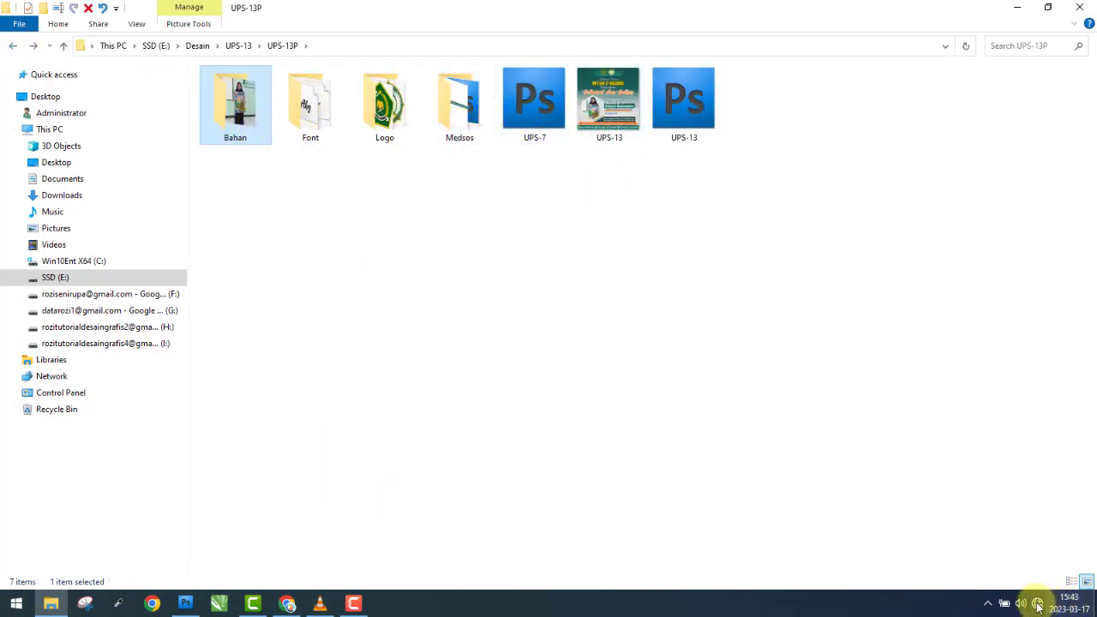
left_click(10, 48)
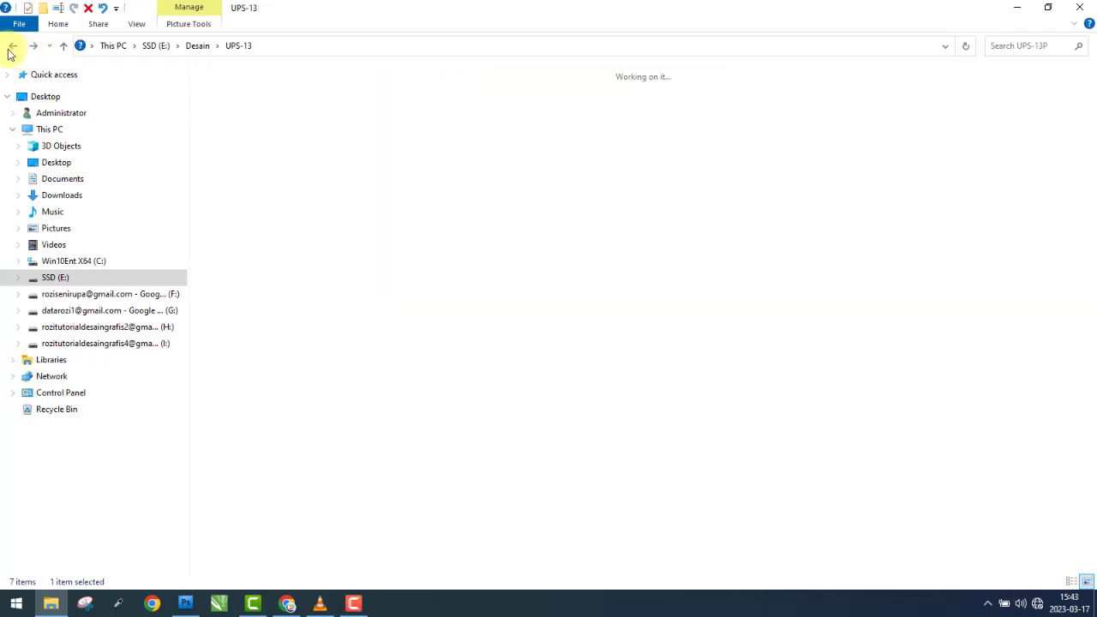
double_click(253, 107)
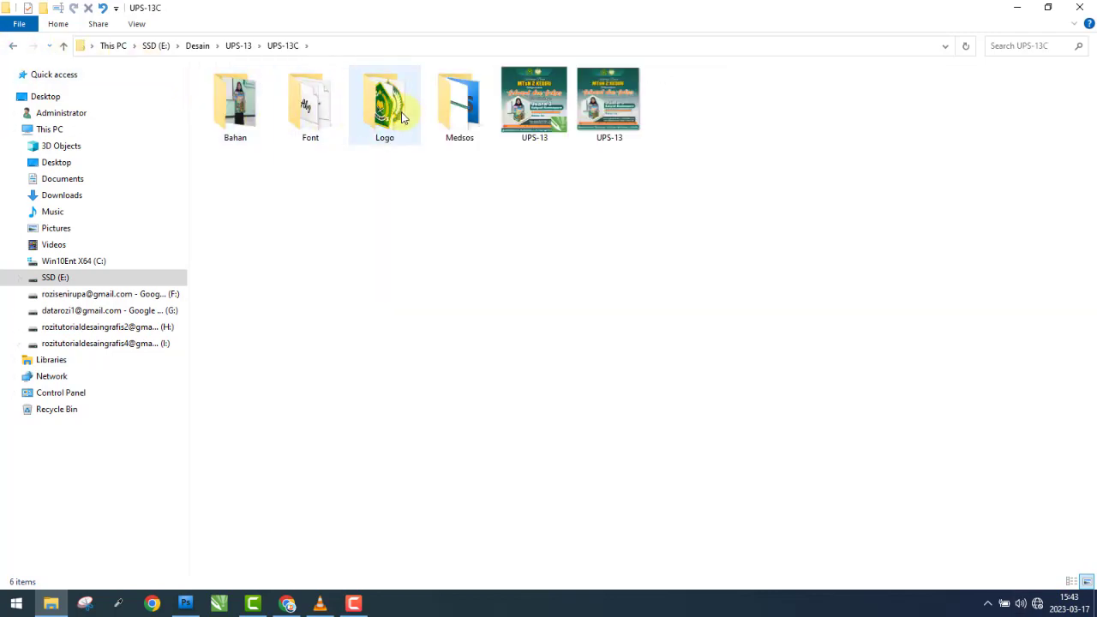
double_click(555, 110)
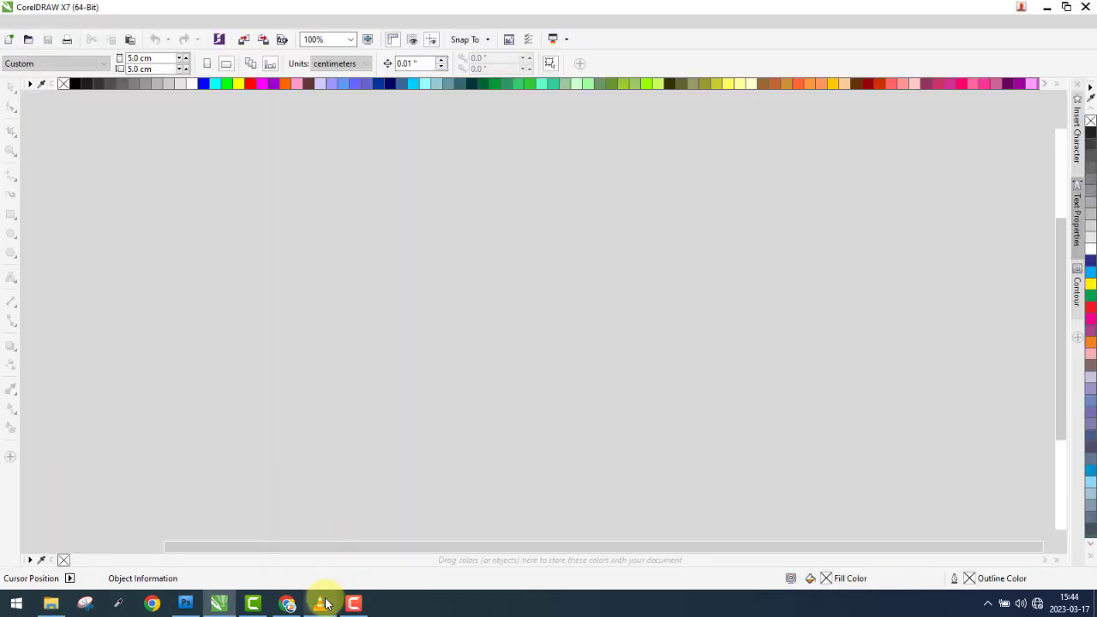
- Move the media player aside, ungroup the poster and extract the old photo from the hexagon
left_click(319, 603)
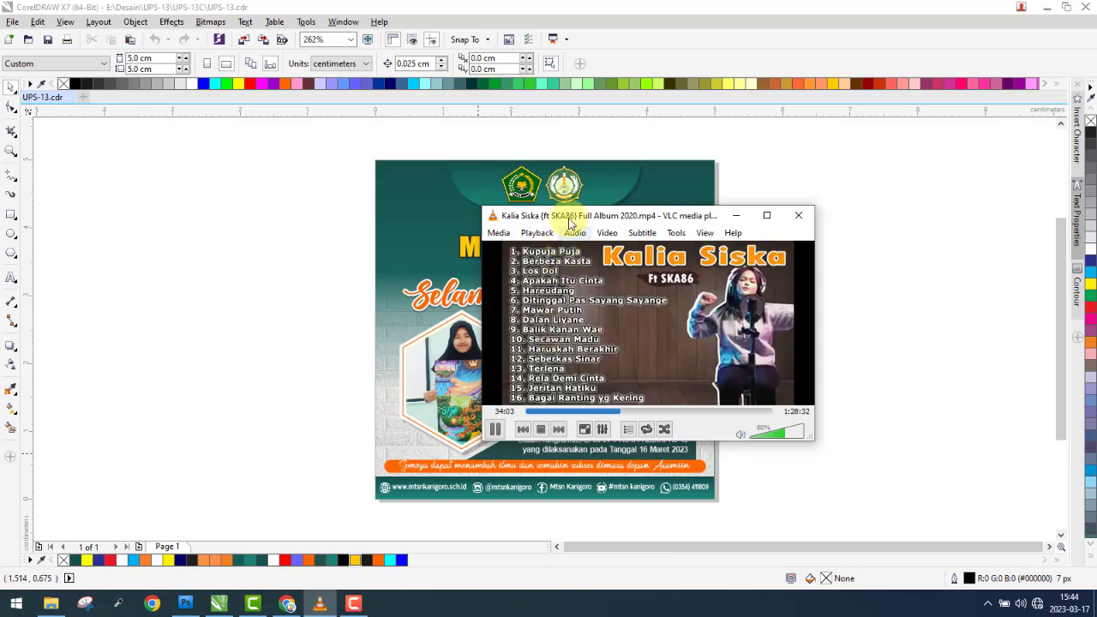
mouse_move(570, 214)
left_mouse_down()
mouse_move(832, 131)
mouse_move(848, 36)
left_mouse_up()
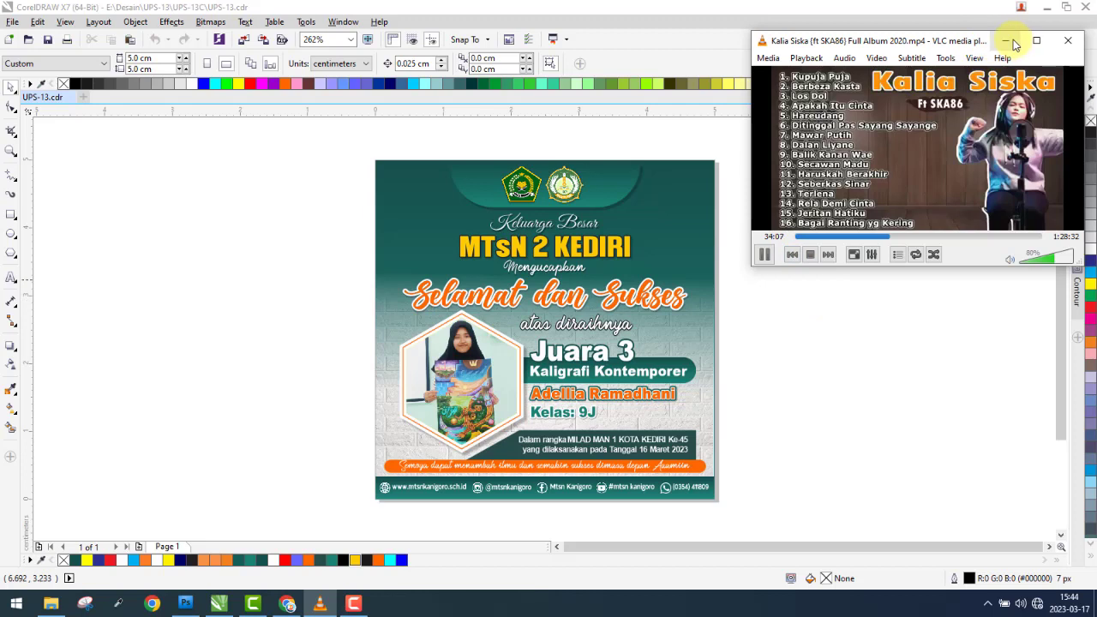
left_click(446, 363)
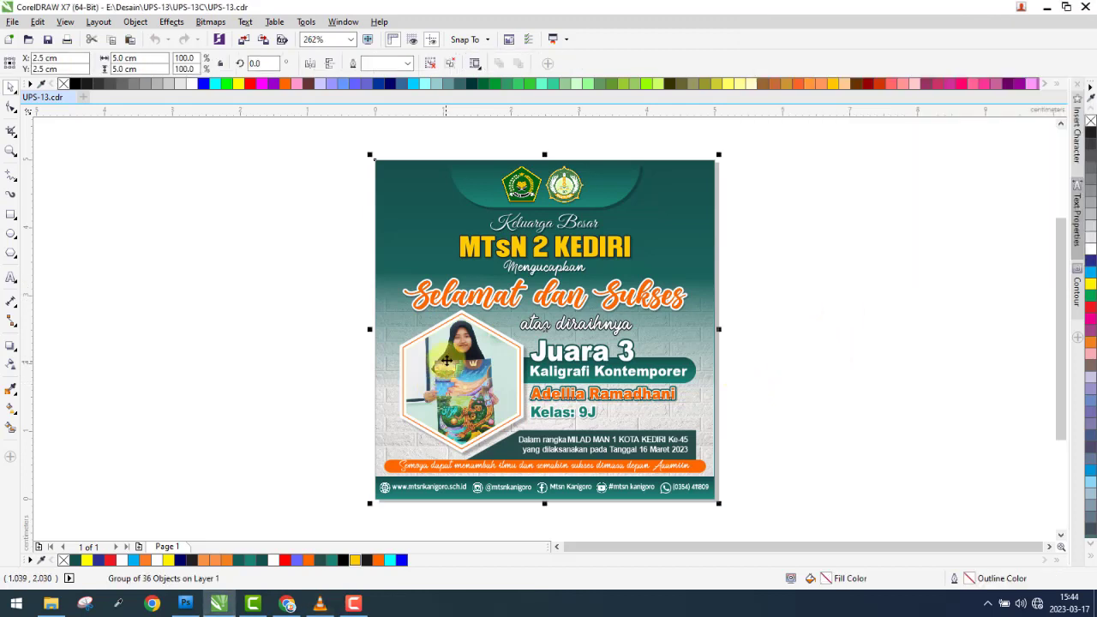
left_click(430, 62)
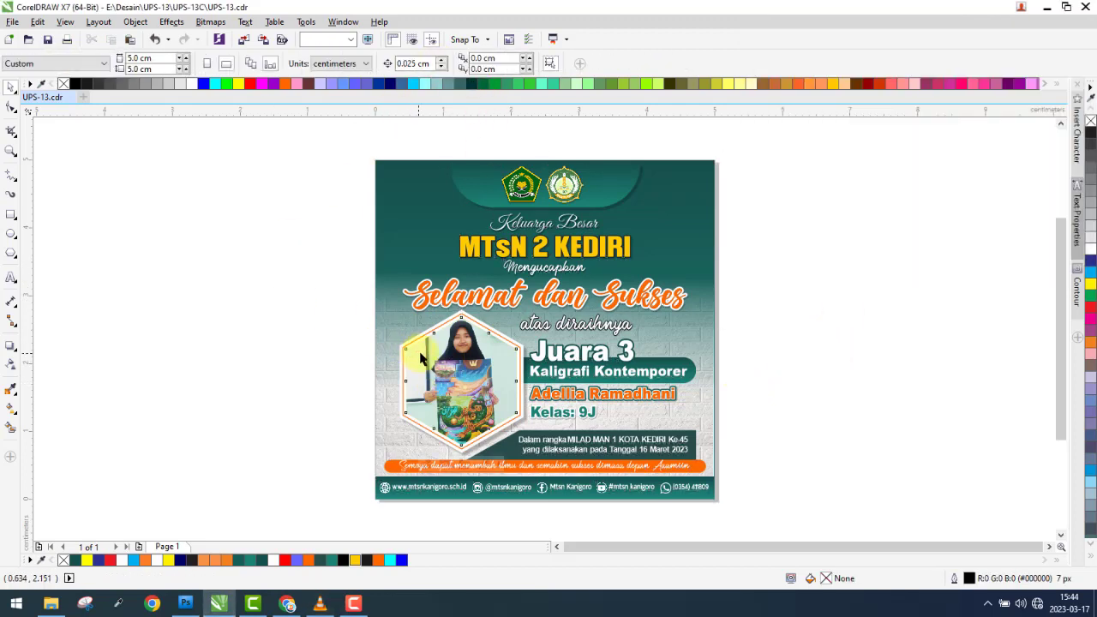
left_click(470, 379)
mouse_move(295, 352)
left_mouse_down()
mouse_move(264, 339)
mouse_move(994, 274)
left_mouse_up()
left_click(265, 433)
left_click_drag(236, 344, 475, 338)
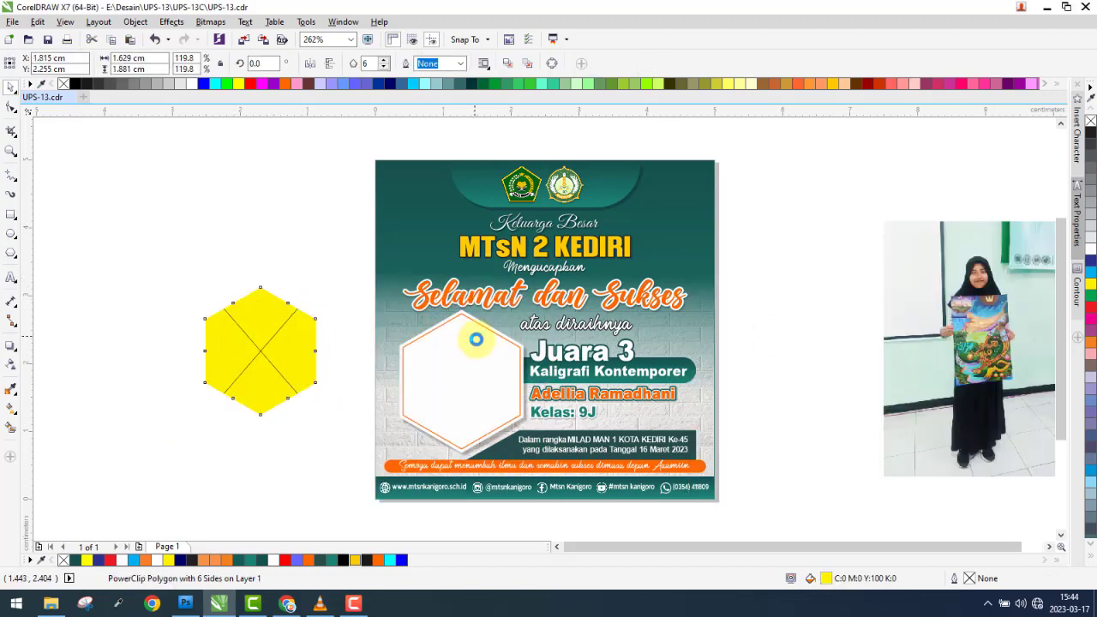
- Add Page 2 and centre the student's photo on it
left_click(145, 546)
left_click(955, 358)
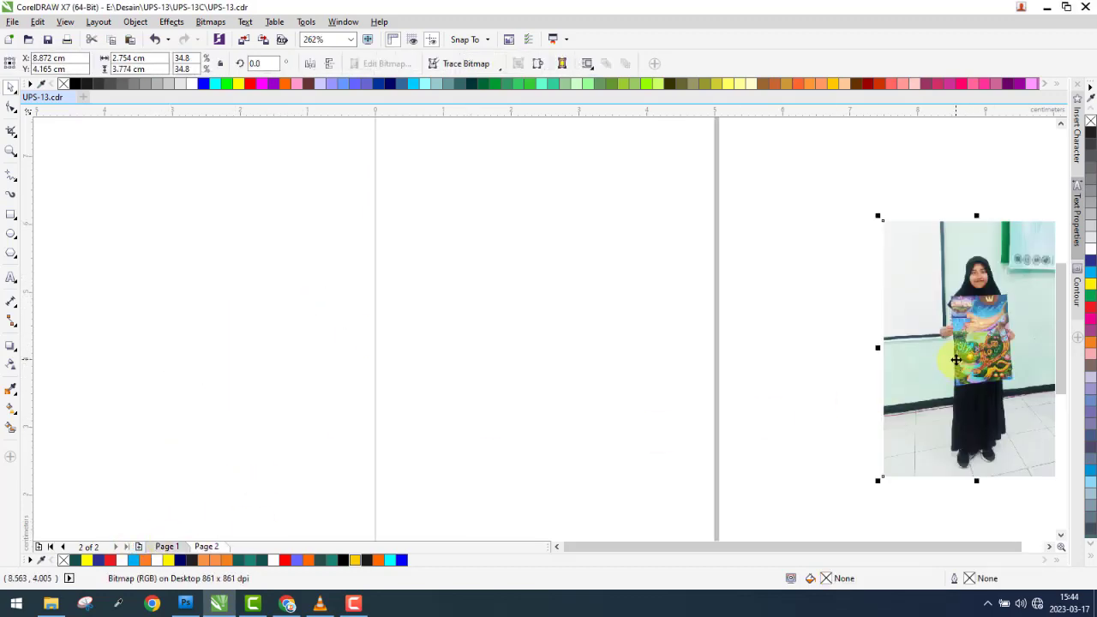
key("p")
left_click(840, 307)
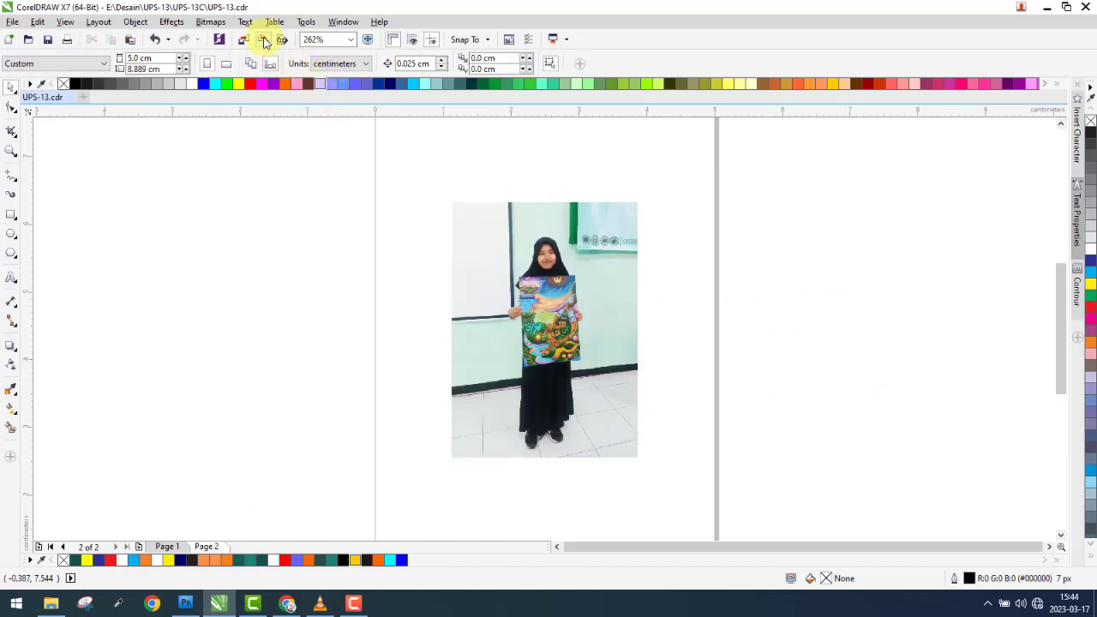
- Export the photo as PNG '1-edit' to E:\Desain\UPS-13\UPS-13P\Bahan at 1000 dpi
key("ctrl+e")
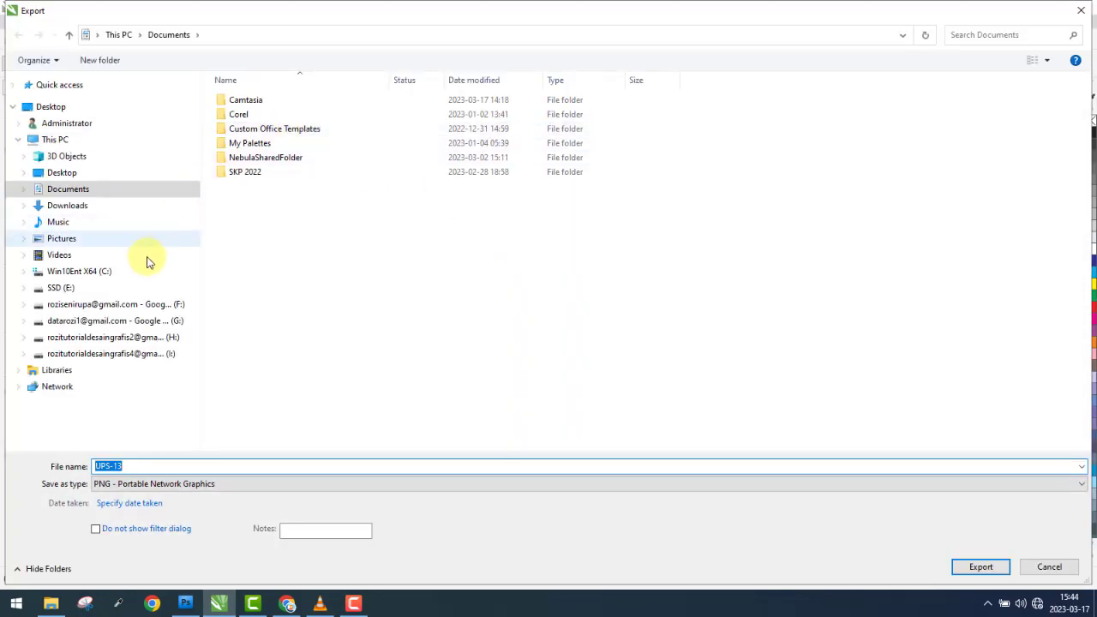
left_click(96, 292)
left_click(476, 131)
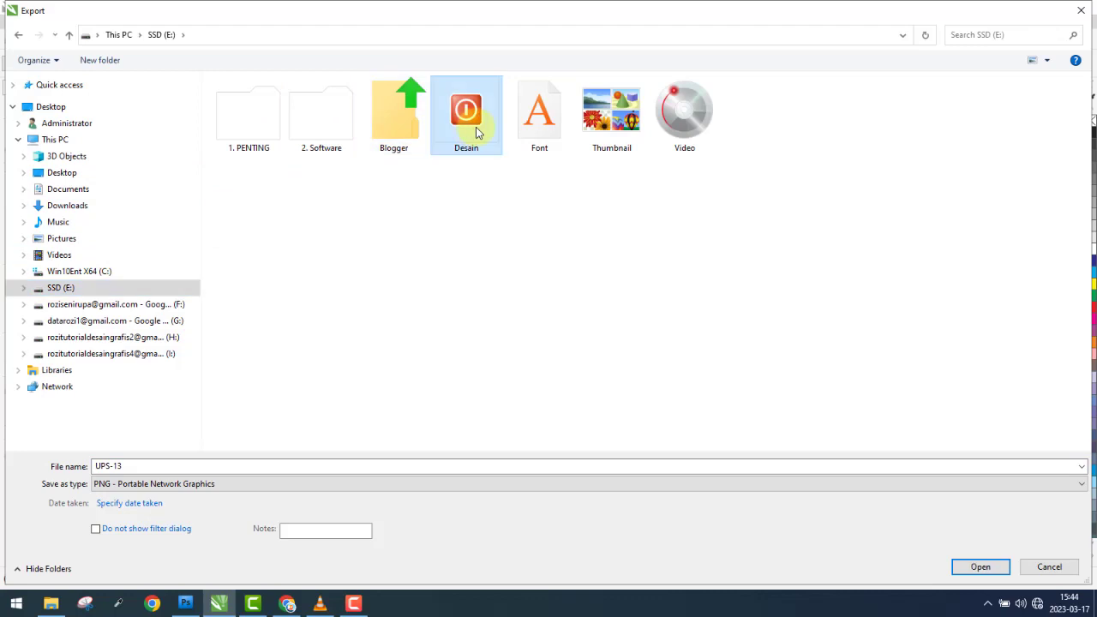
double_click(447, 137)
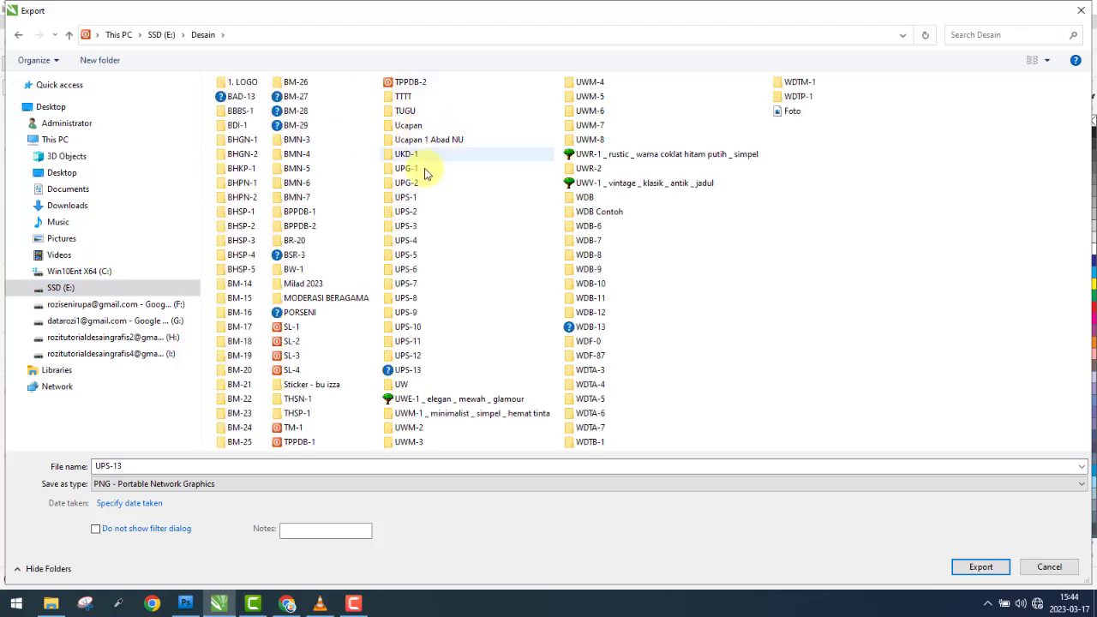
double_click(405, 363)
double_click(268, 115)
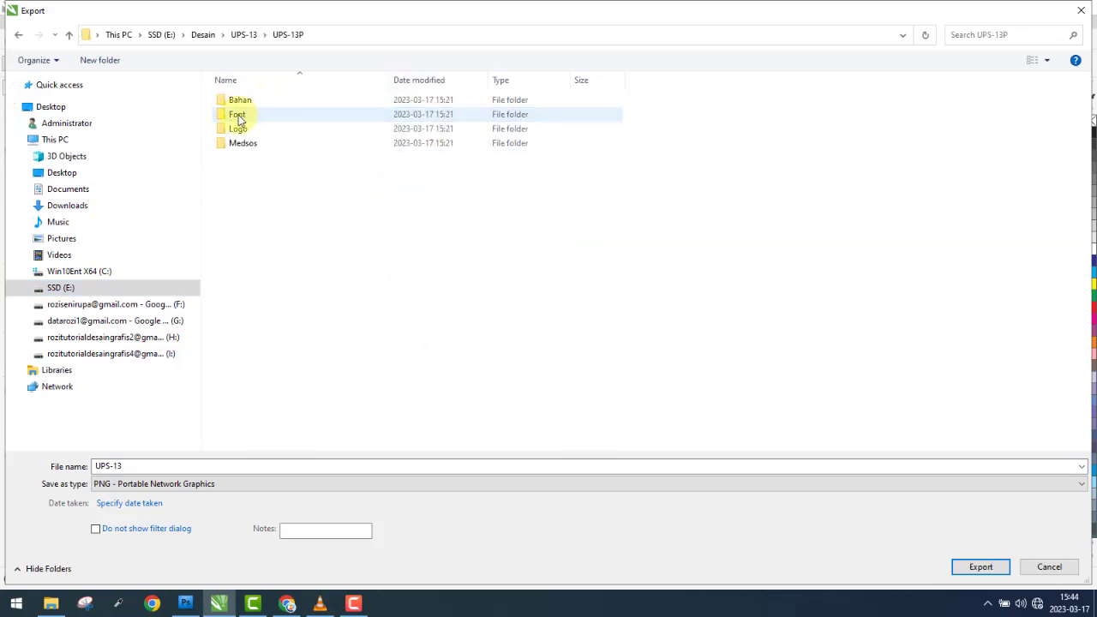
left_click(237, 102)
double_click(237, 101)
left_click(137, 468)
type("1-edit")
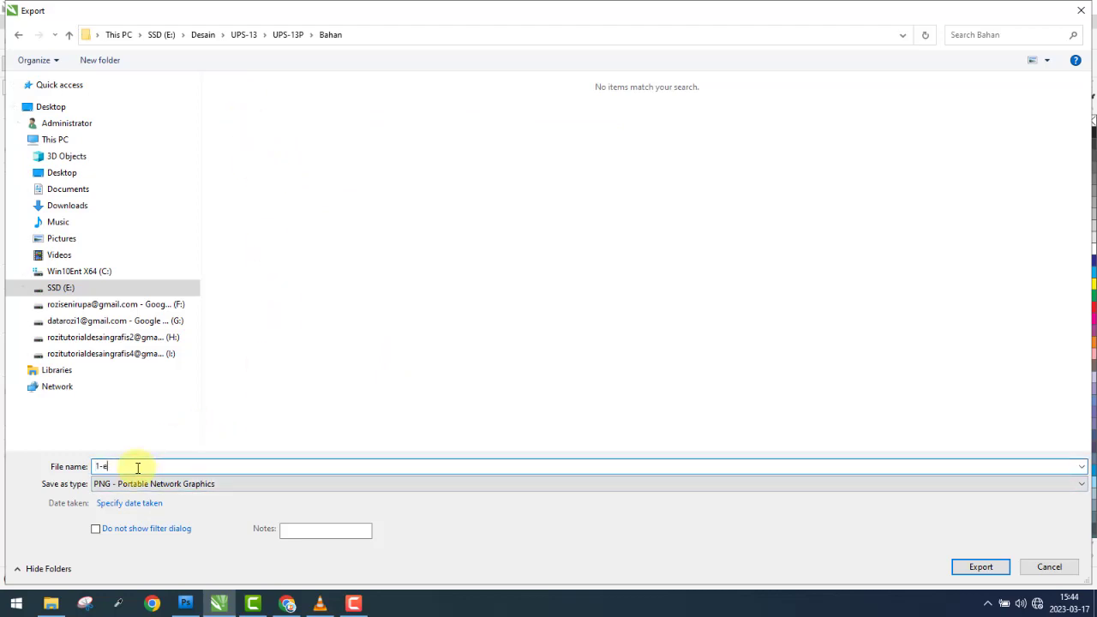
left_click(963, 570)
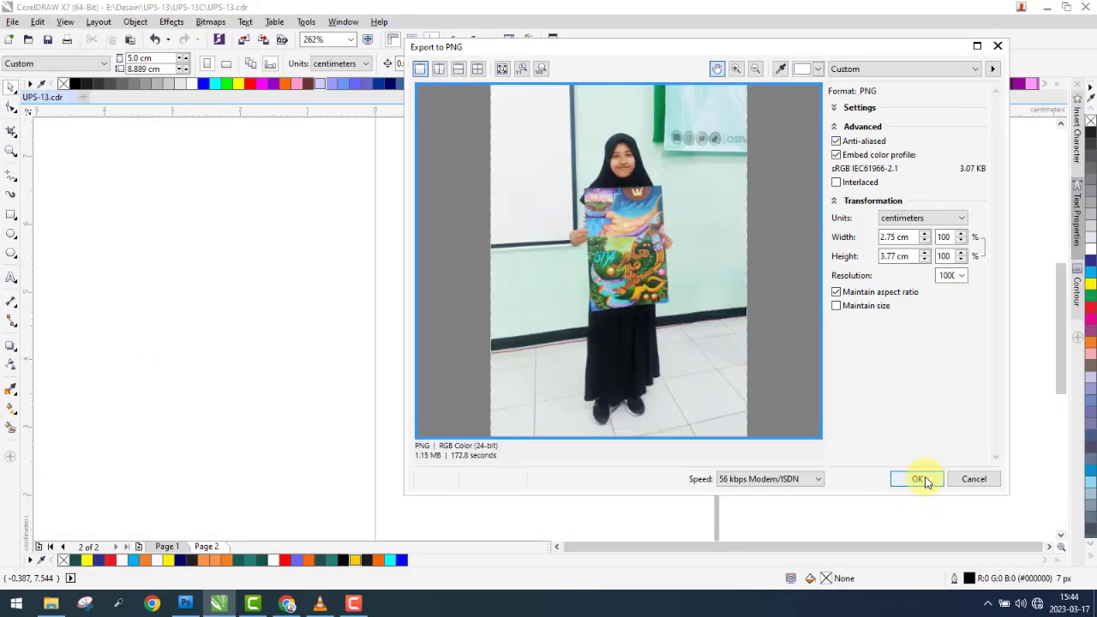
left_click(919, 479)
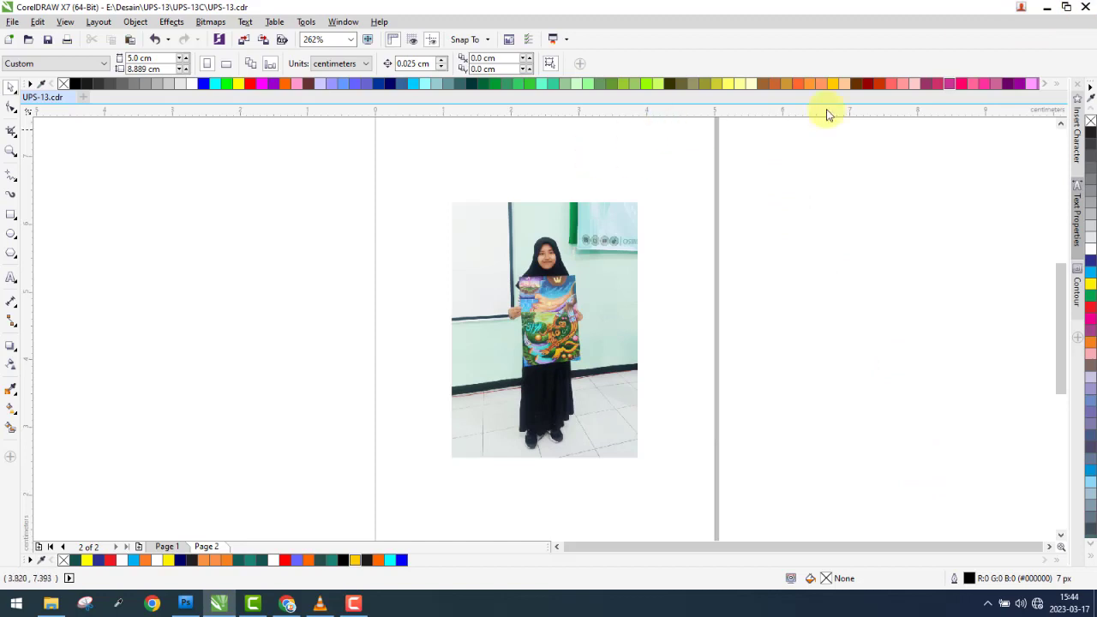
- Close CorelDRAW without saving and locate the exported 1-edit image in UPS-13P\Bahan
left_click(1085, 7)
left_click(558, 323)
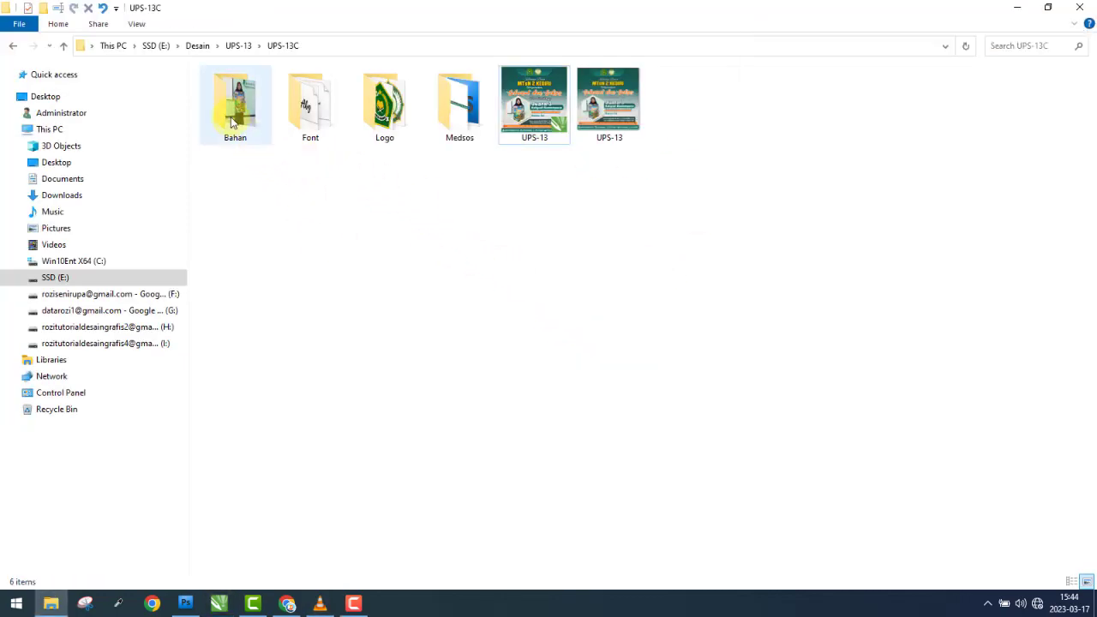
double_click(231, 117)
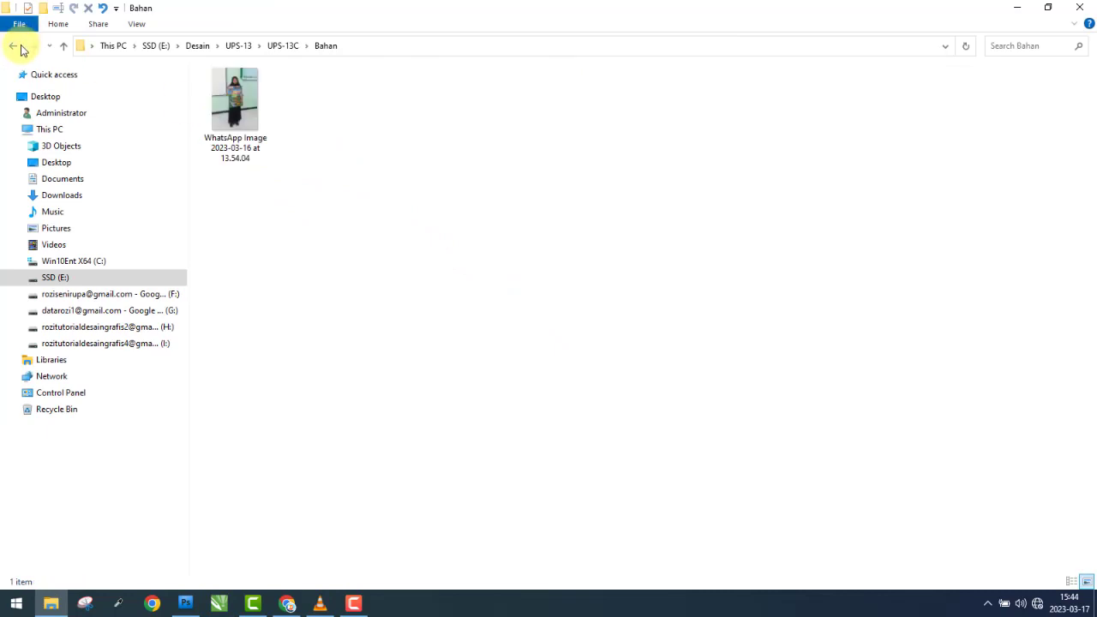
left_click(15, 45)
double_click(326, 120)
left_click(236, 100)
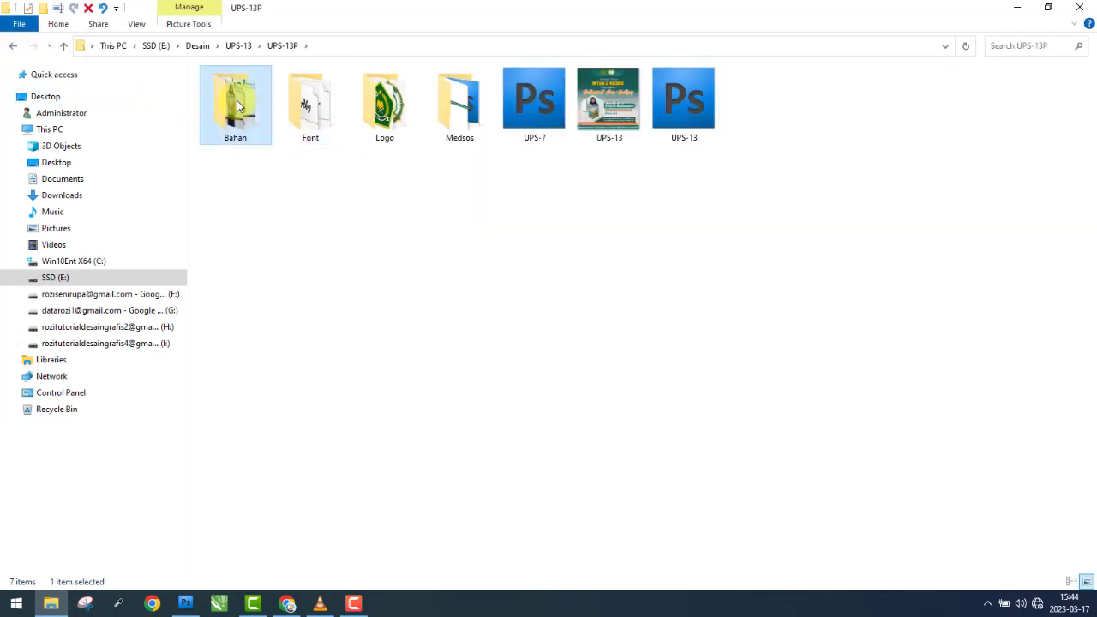
double_click(237, 100)
left_click(218, 116)
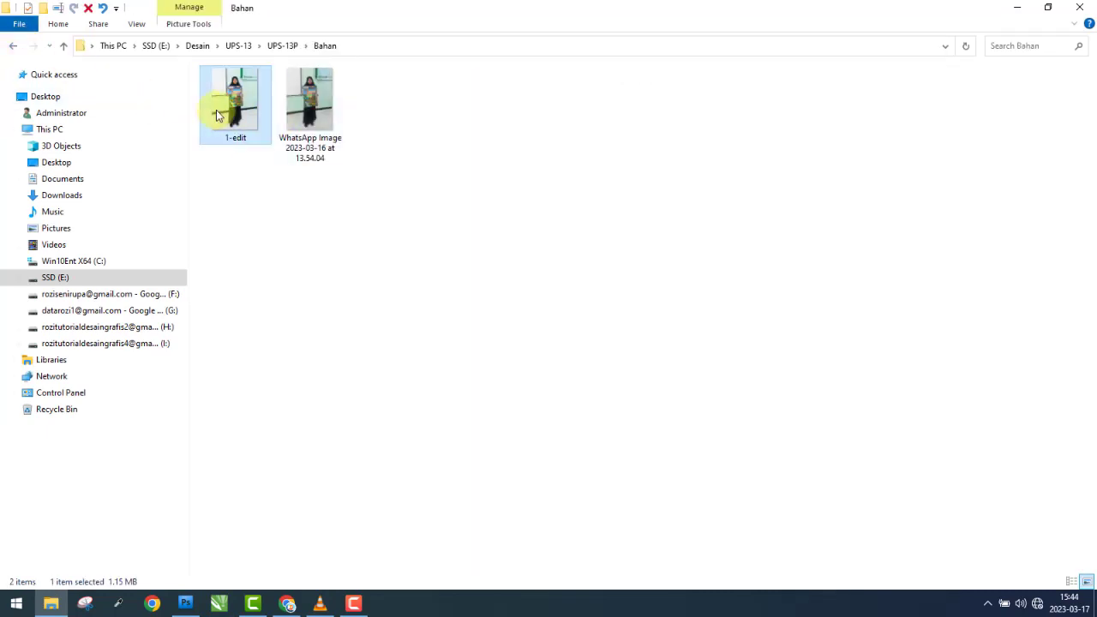
- Check UPS-13C\Bahan, return to UPS-13P\Bahan and drag 1-edit toward Photoshop
double_click(13, 45)
left_click(254, 130)
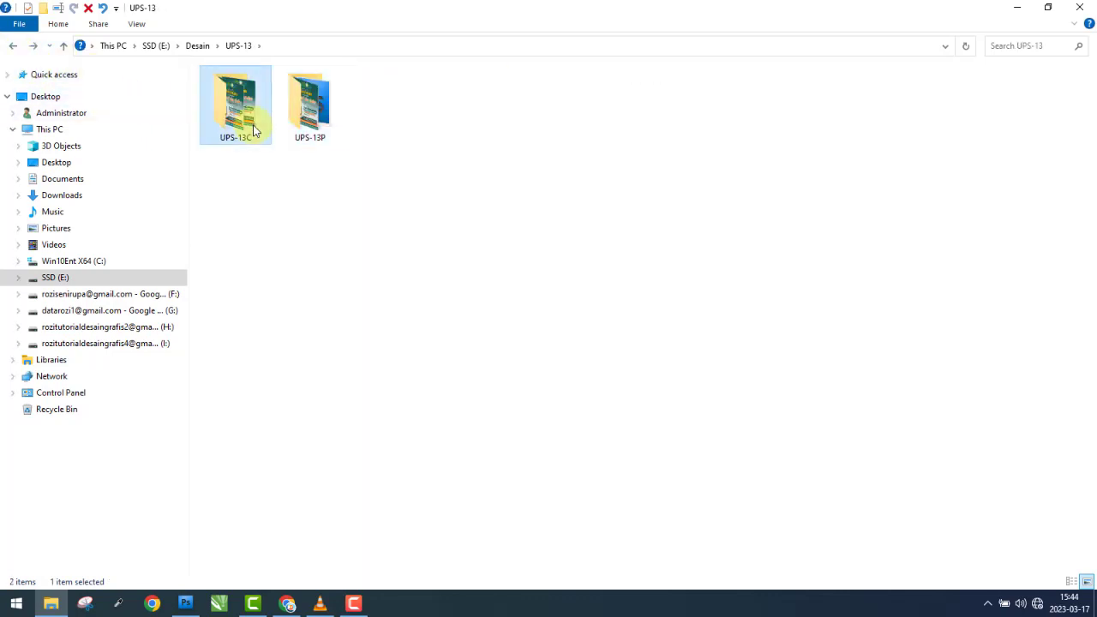
double_click(253, 131)
double_click(235, 103)
left_click(216, 104)
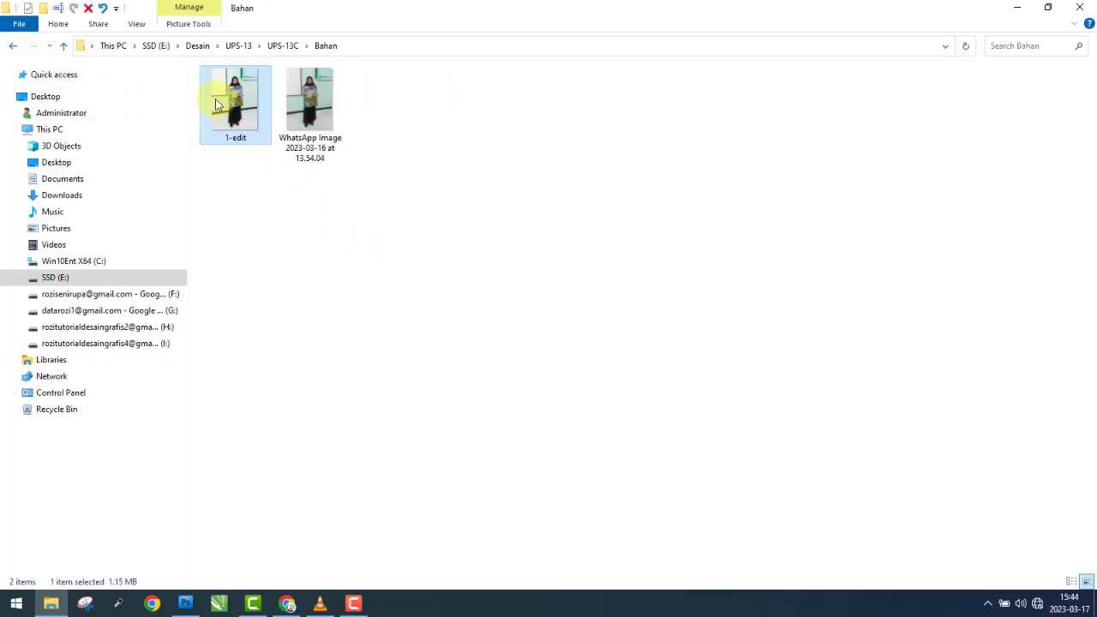
left_click(13, 45)
left_click(308, 103)
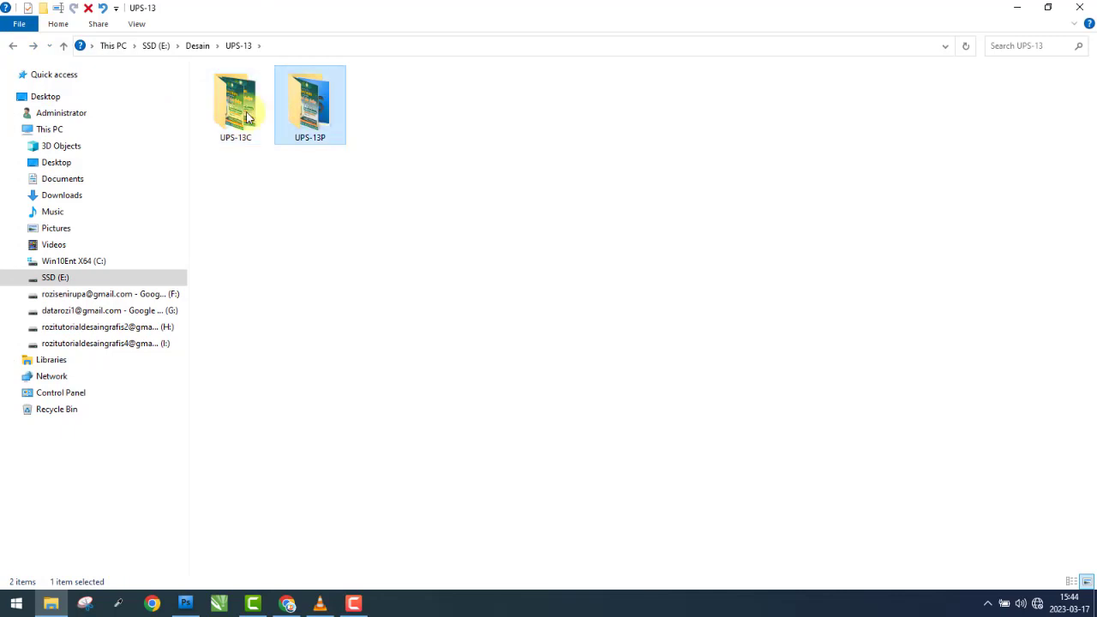
double_click(309, 103)
left_click(207, 107)
double_click(206, 107)
left_click_drag(240, 103, 227, 592)
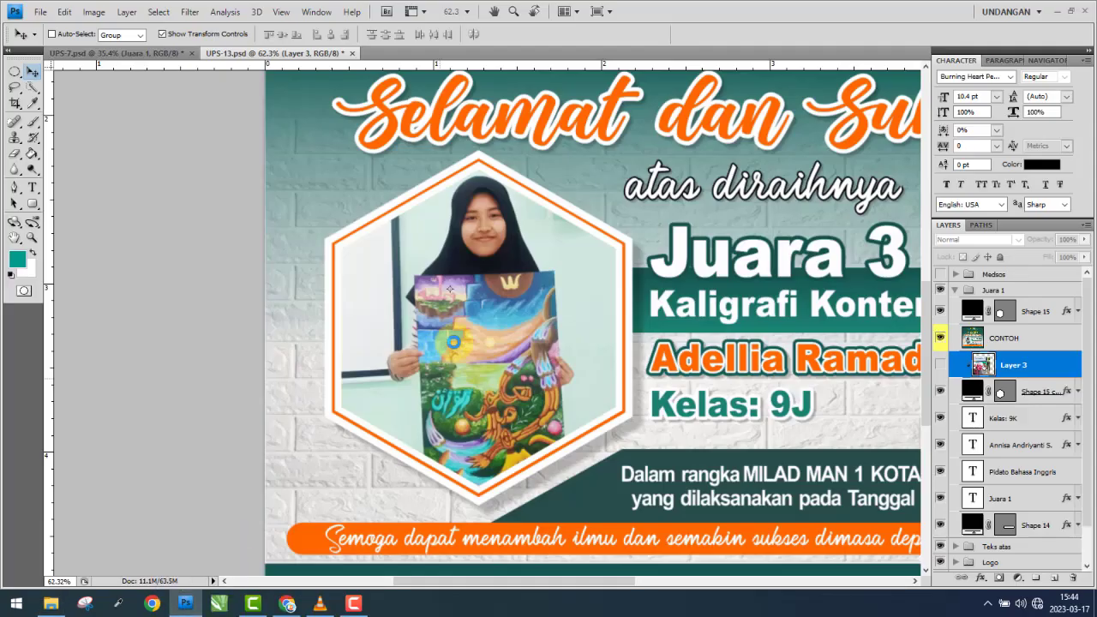
- Copy 1-edit.png into UPS-13.psd as a layer below Layer 3, clipped inside the hexagon
left_click_drag(227, 591, 491, 311)
left_click_drag(385, 53, 563, 123)
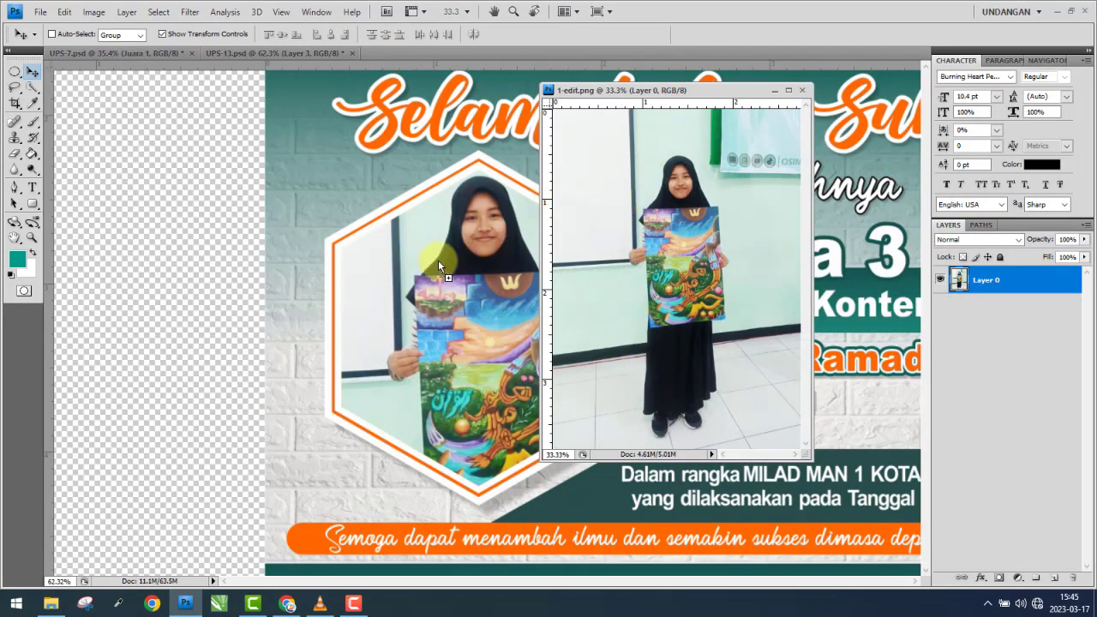
left_click_drag(438, 265, 440, 264)
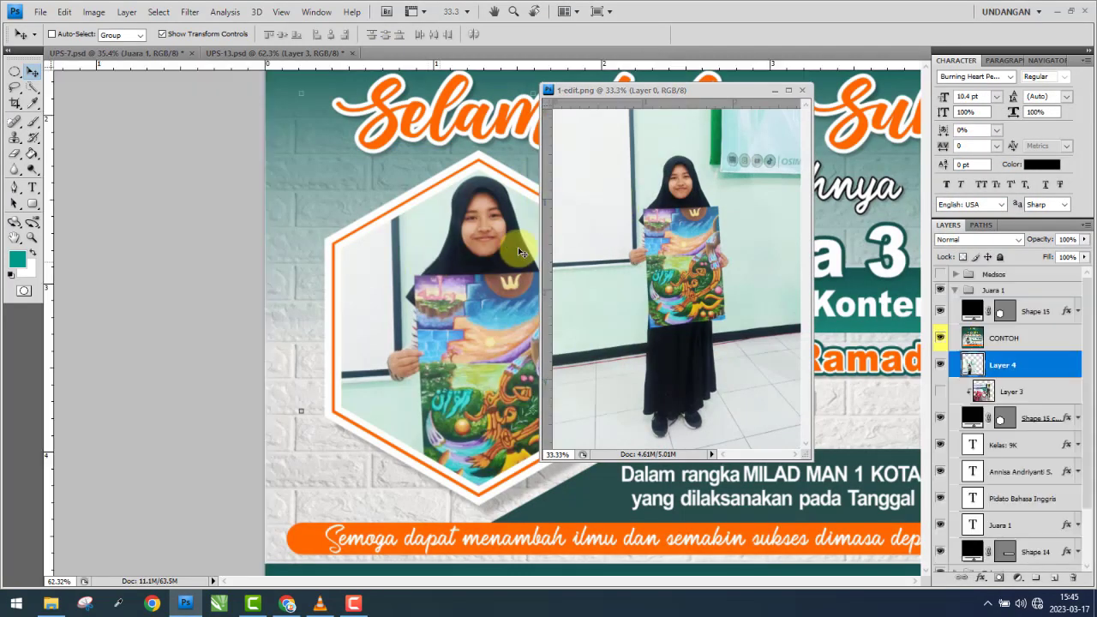
left_click(803, 91)
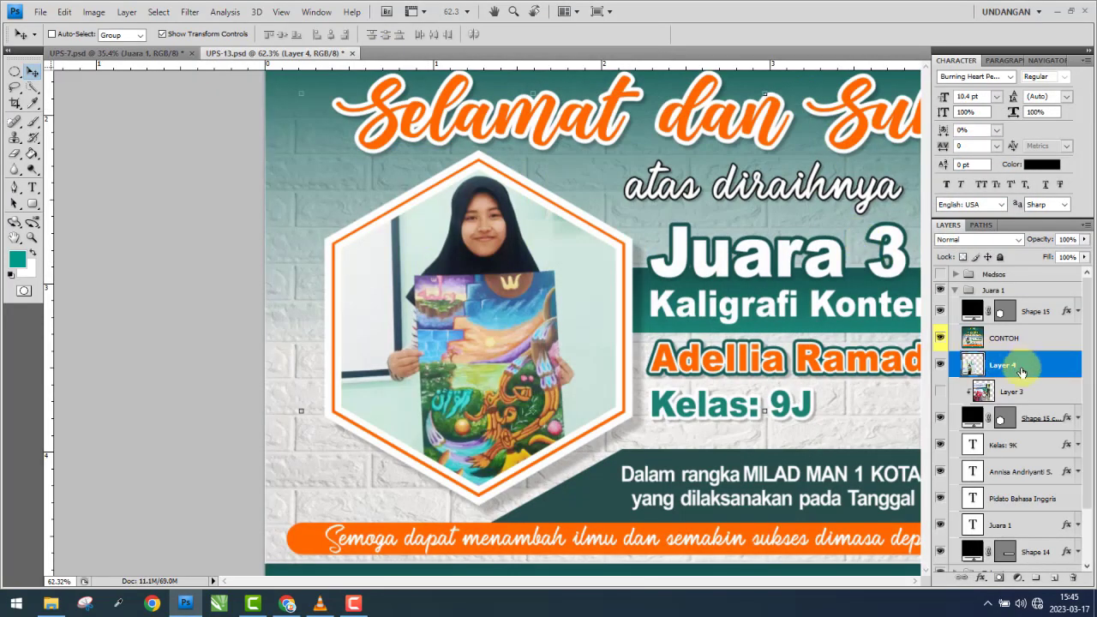
left_click_drag(1012, 391, 1014, 403)
left_click(965, 384, "alt")
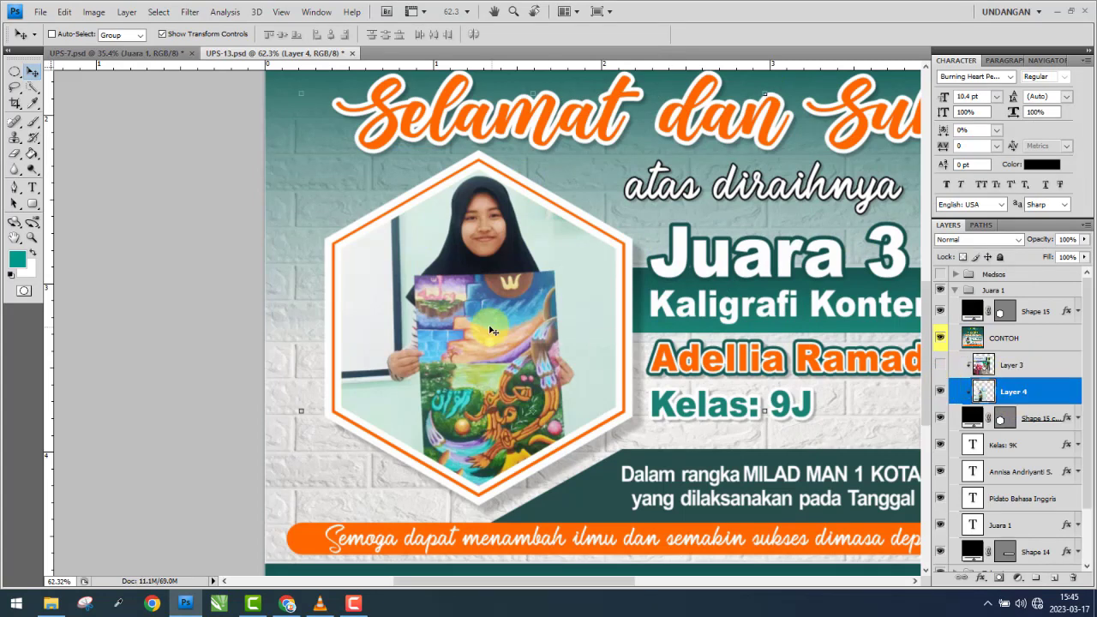
scroll(492, 331, "down", 2)
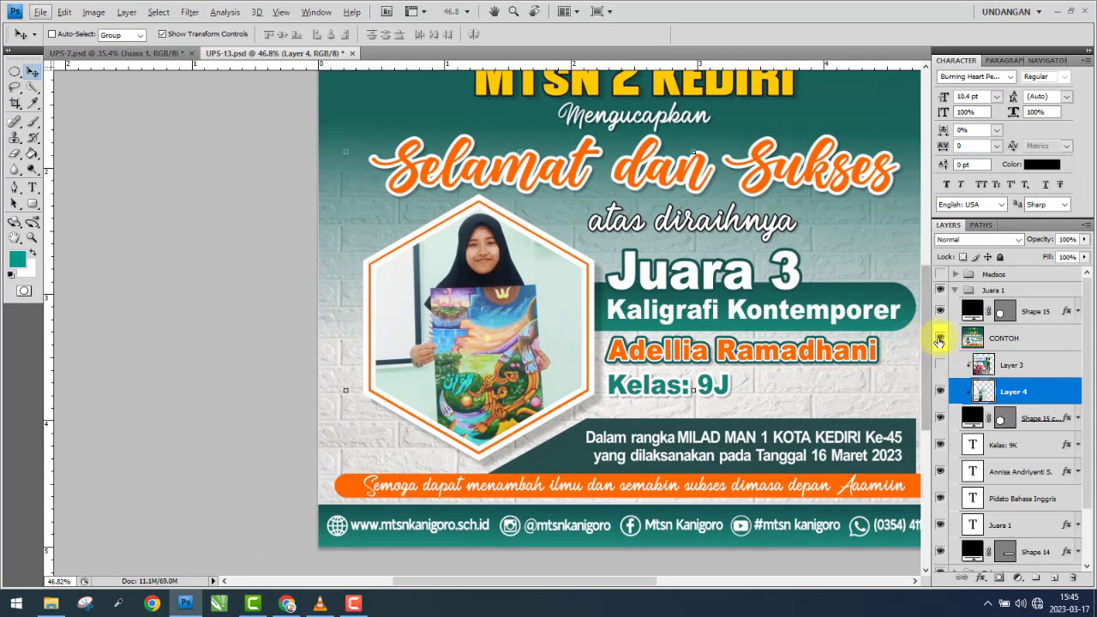
- Show the CONTOH reference layer, move it lower in the stack, and select Layer 4
left_click(940, 341)
left_click_drag(1020, 338, 1020, 413)
left_click(1014, 365)
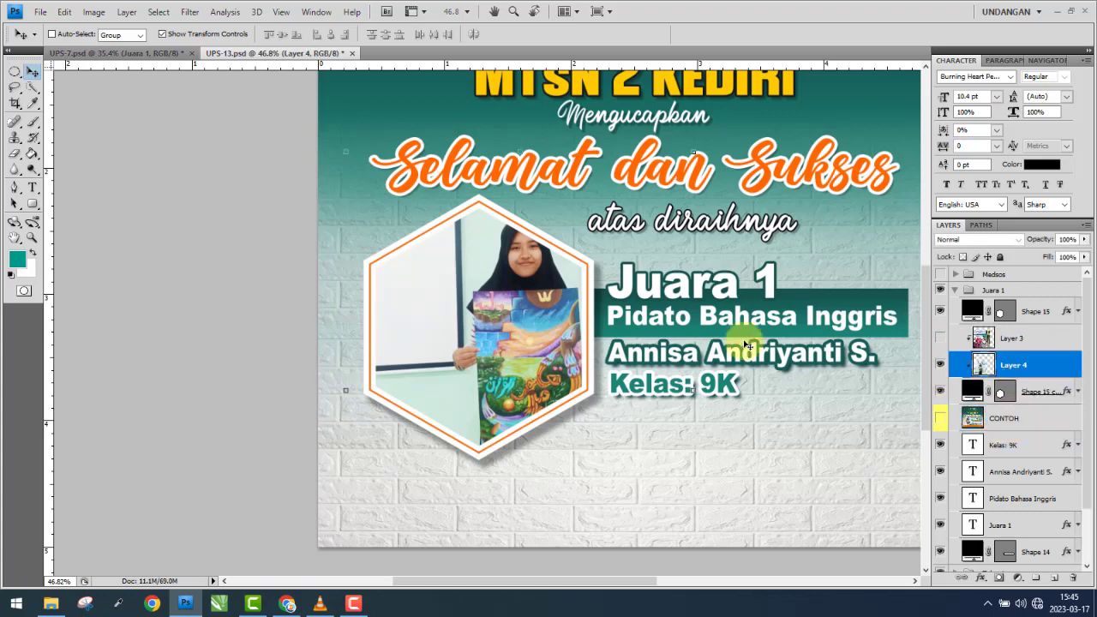
scroll(745, 345, "up", 2)
scroll(685, 325, "up", 2)
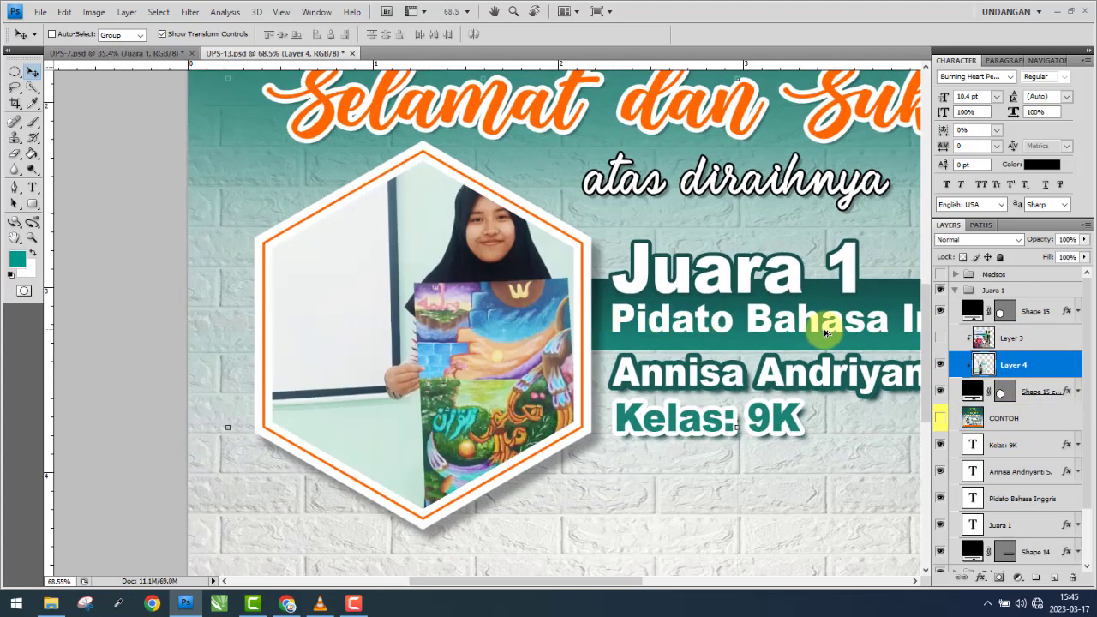
left_click(940, 418)
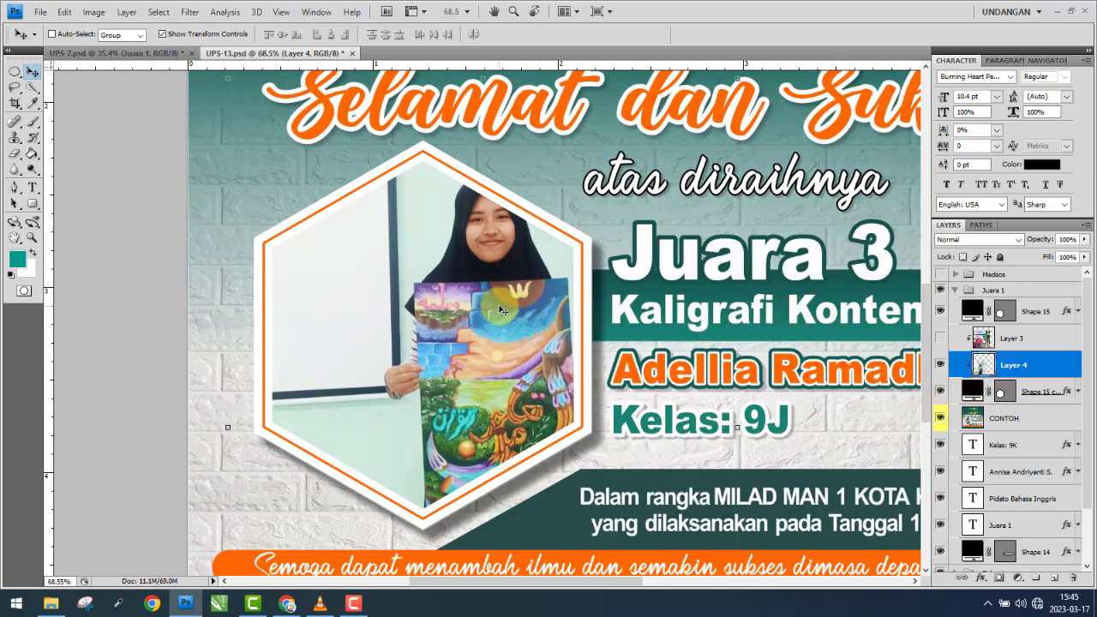
- Release Layer 4's clipping, hide the black hexagon, and set the photo's opacity to 64%
mouse_move(514, 306)
left_mouse_down()
mouse_move(621, 281)
mouse_move(861, 266)
left_mouse_up()
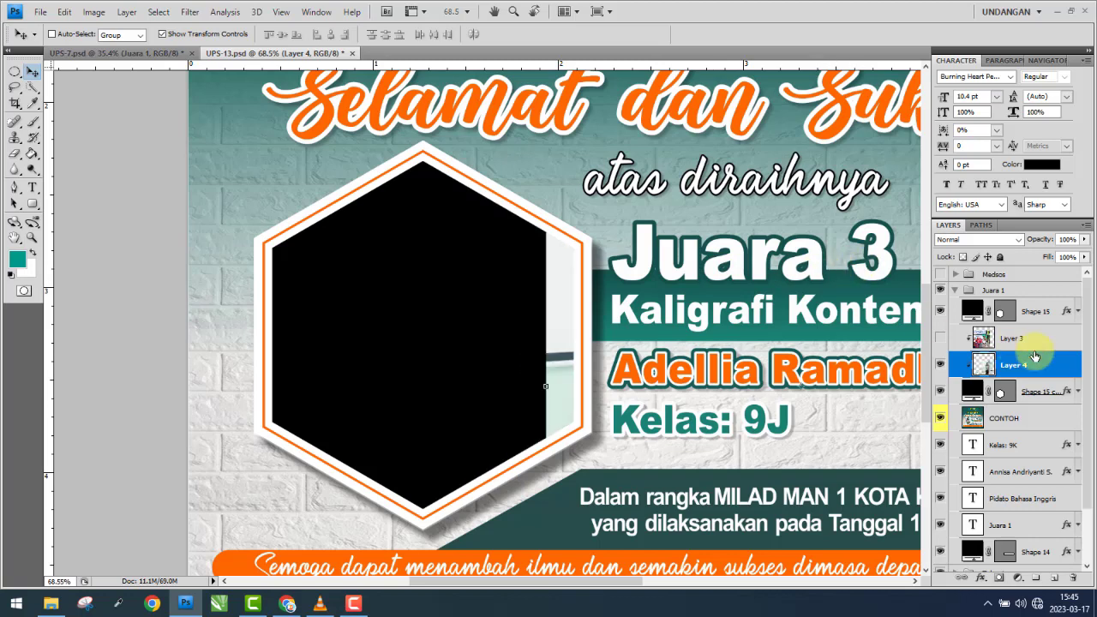
left_click(1049, 390)
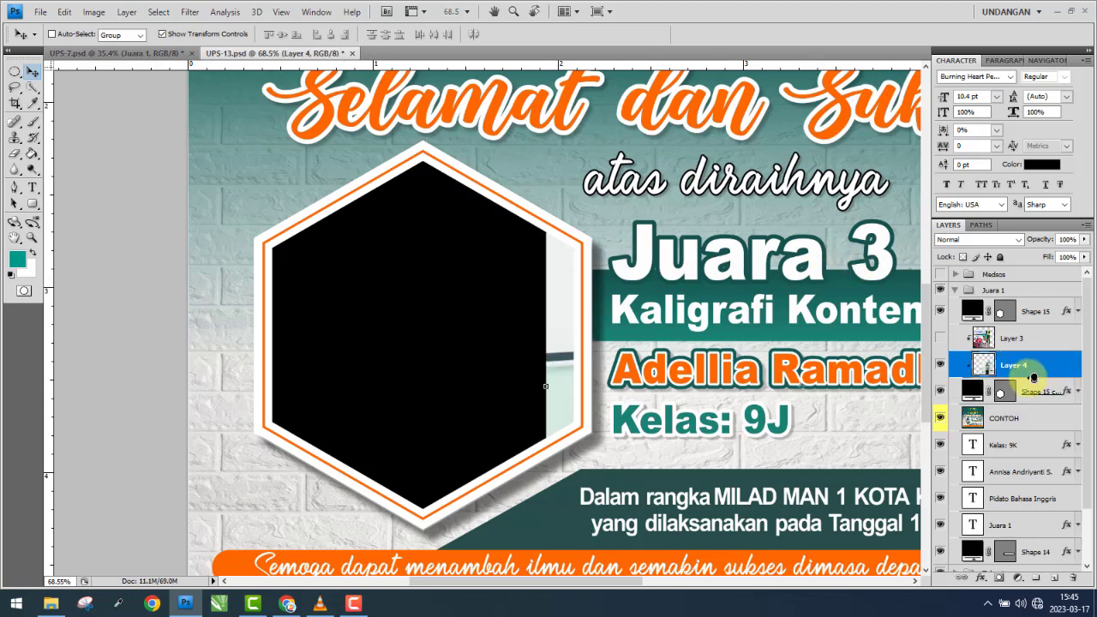
left_click(1034, 378, "alt")
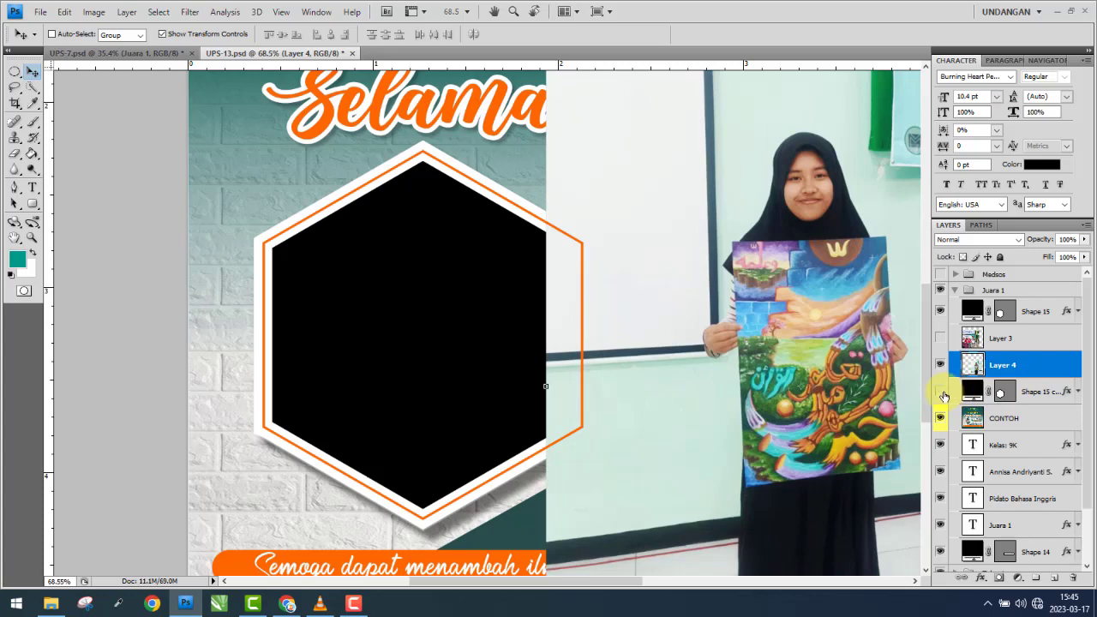
left_click(942, 393)
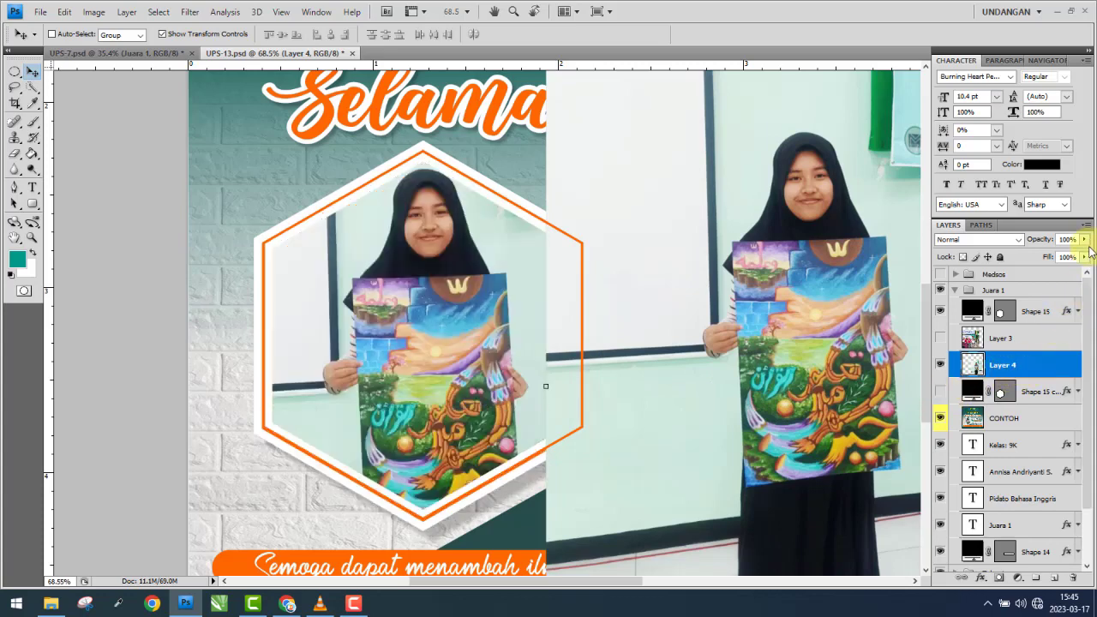
left_click_drag(1043, 257, 1037, 260)
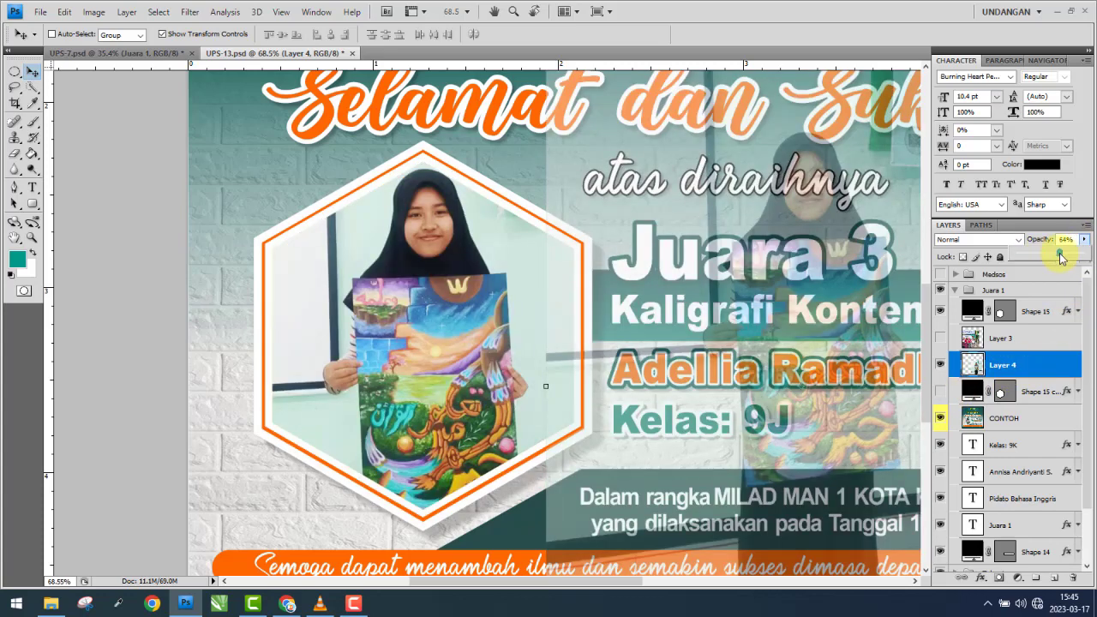
left_click(842, 253)
- Align the girl's face within the hexagon, checking it against the CONTOH reference
left_click_drag(634, 268, 467, 302)
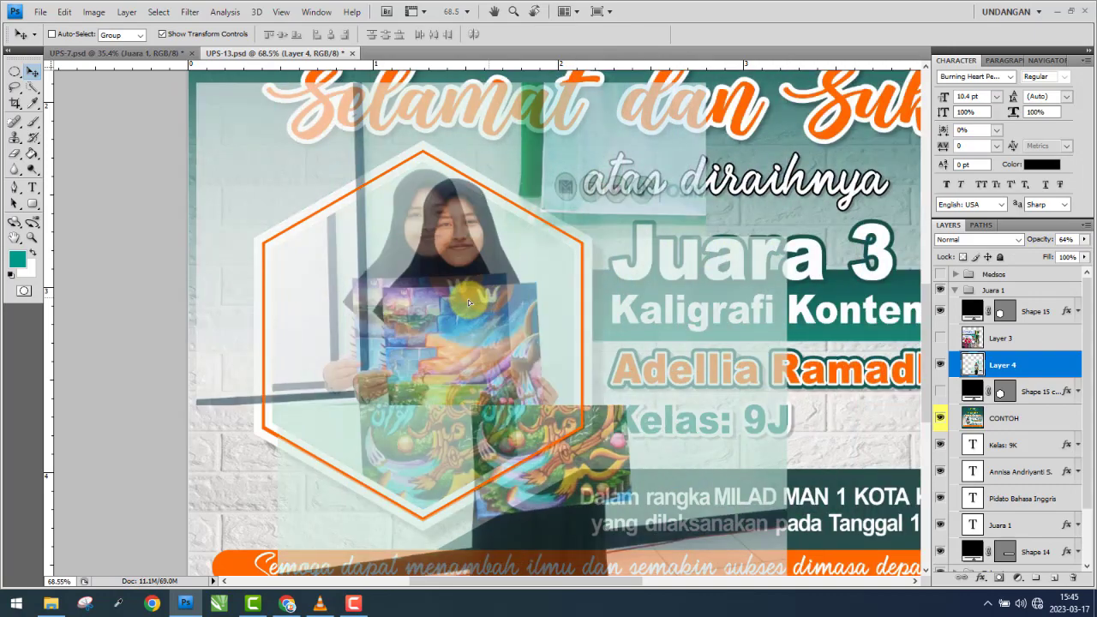
scroll(457, 209, "up", 2)
scroll(453, 289, "up", 1)
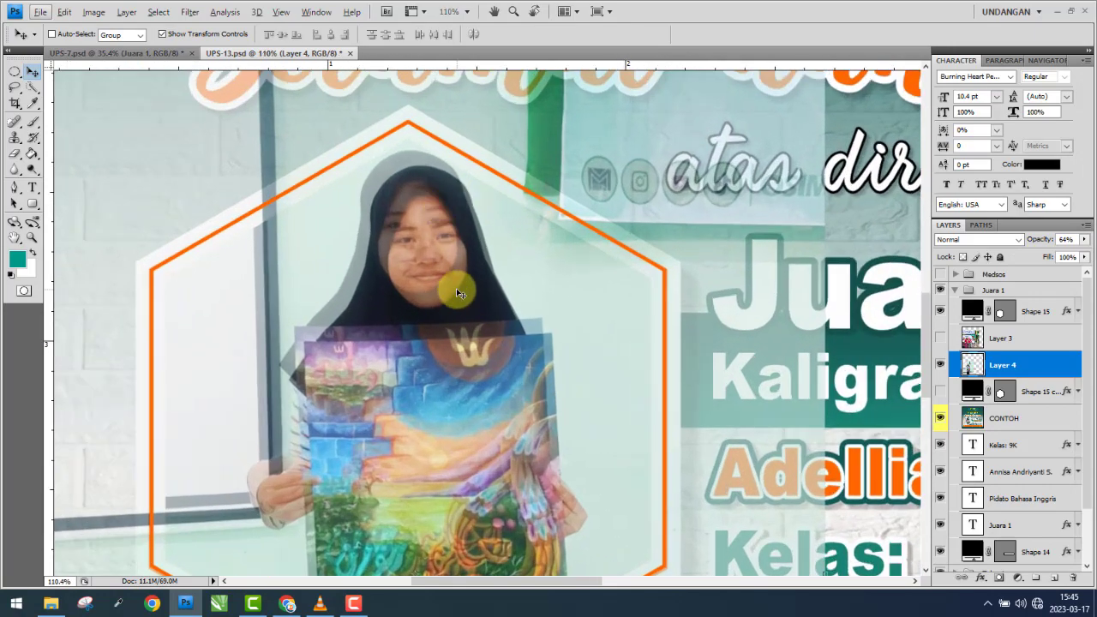
mouse_move(448, 281)
left_mouse_down()
mouse_move(482, 288)
mouse_move(486, 271)
left_mouse_up()
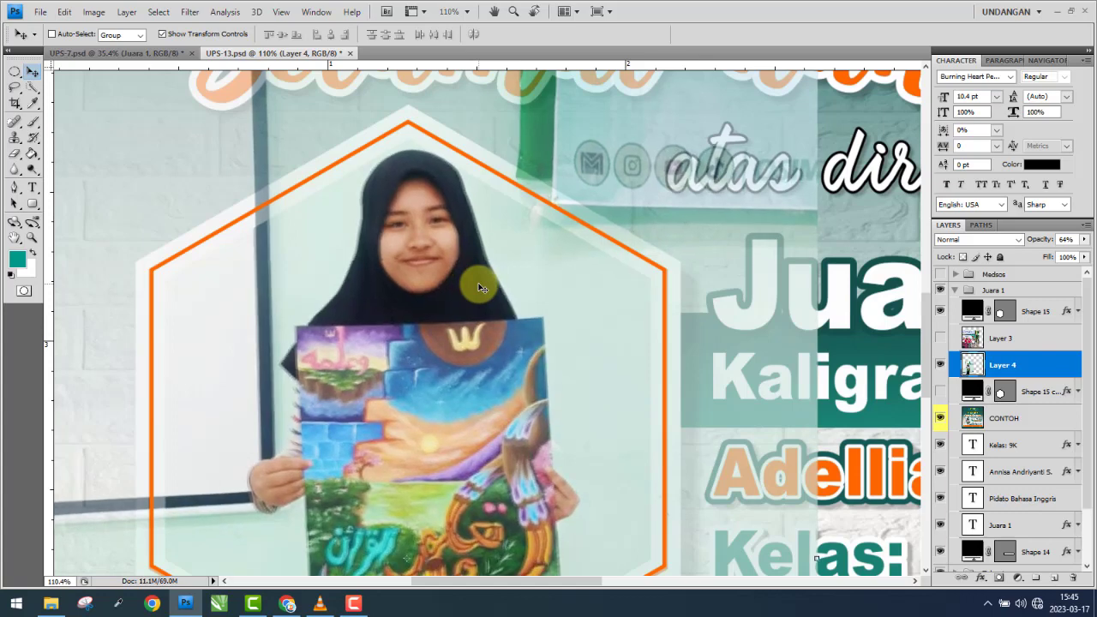
scroll(486, 271, "down", 2)
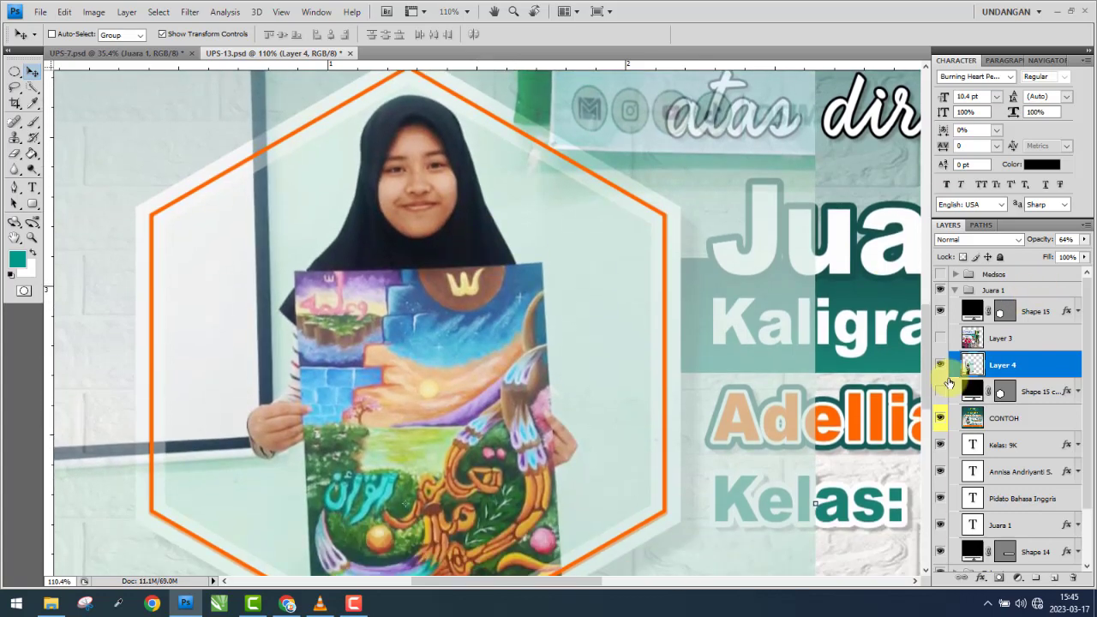
left_click(937, 369)
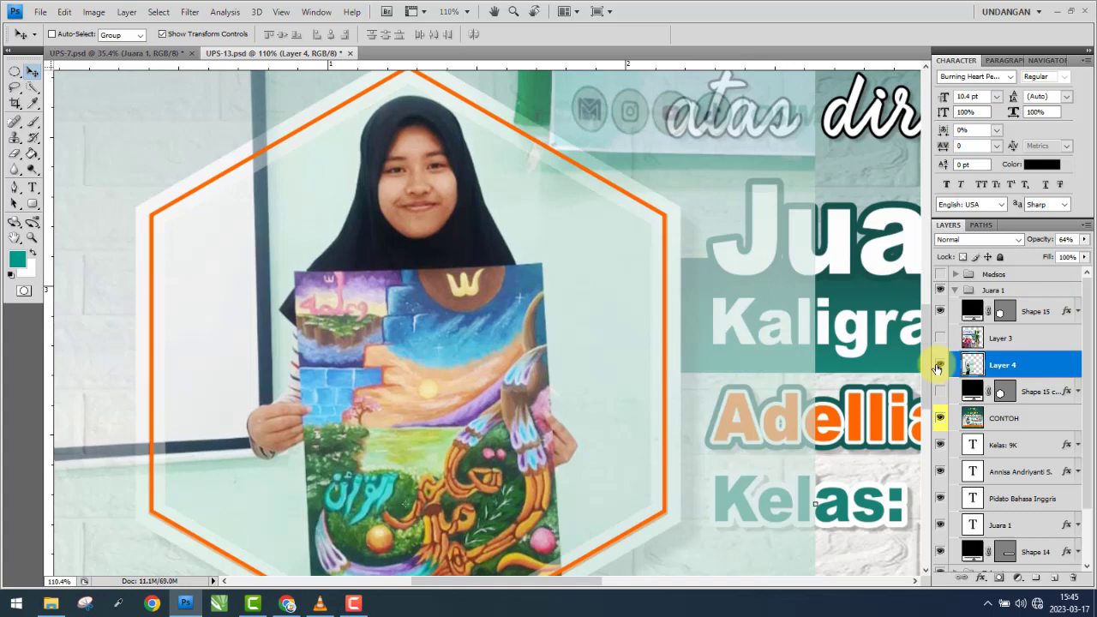
left_click(937, 369)
scroll(540, 321, "down", 3)
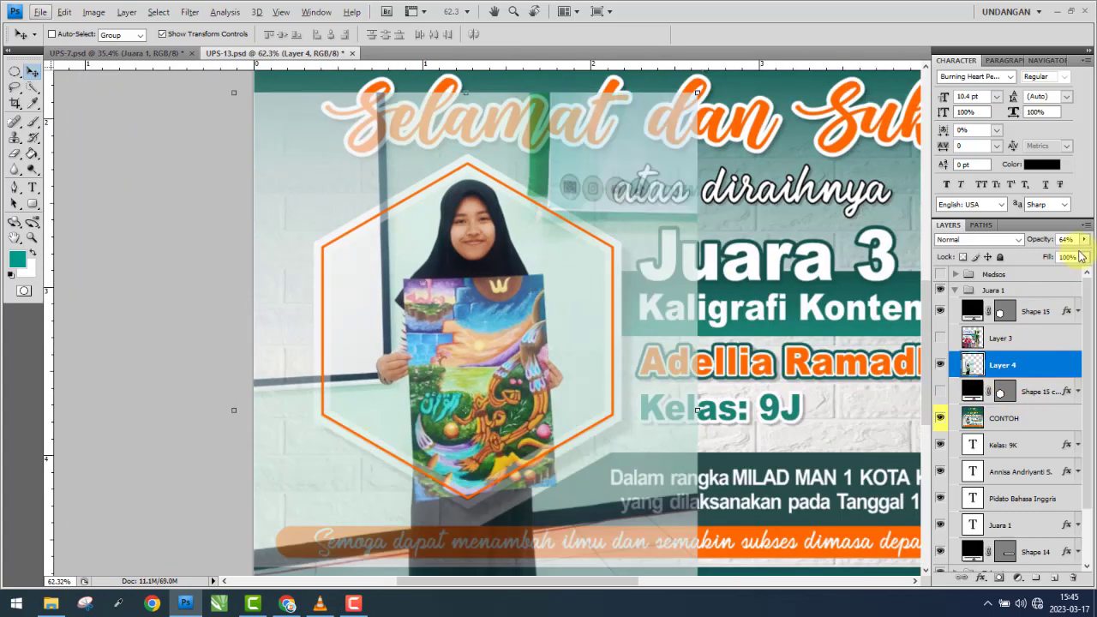
- Set Layer 4 opacity to 100% and clip it to the Shape 15 copy hexagon
left_click_drag(1070, 260, 1085, 281)
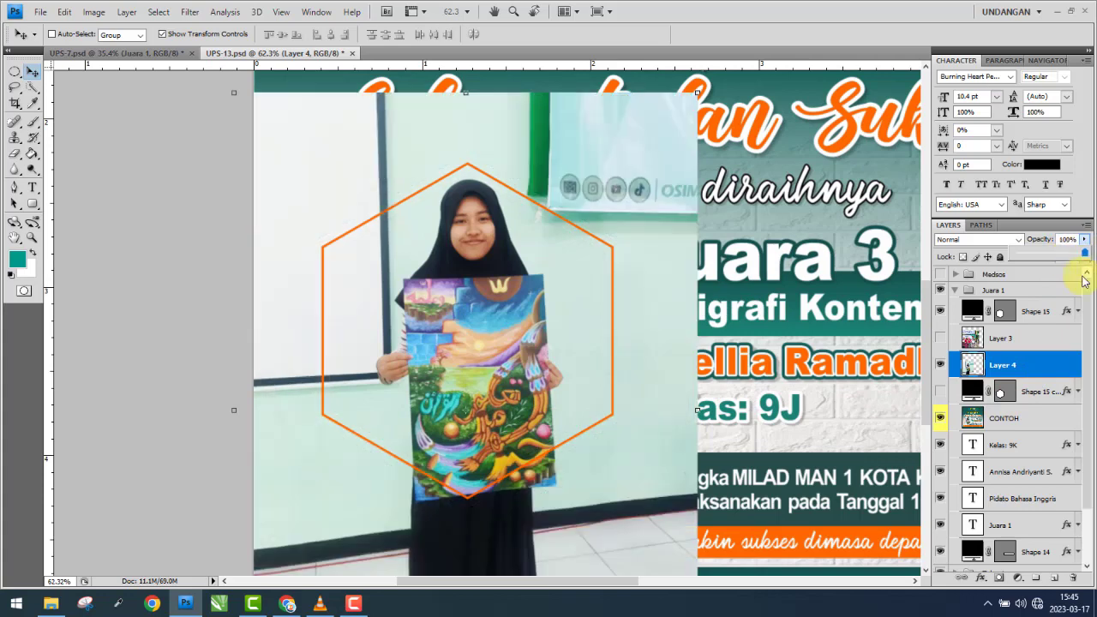
left_click(1031, 372)
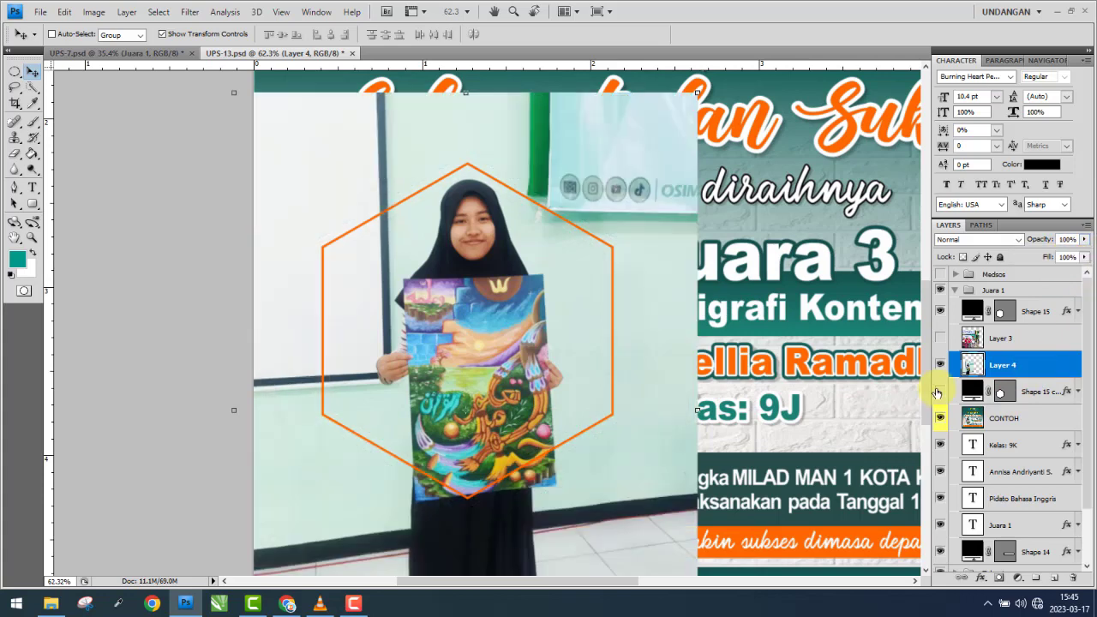
left_click(1038, 380, "alt")
- Move the CONTOH reference layer beneath the Shape 14 banner, toggling it to compare designs
left_click(969, 417)
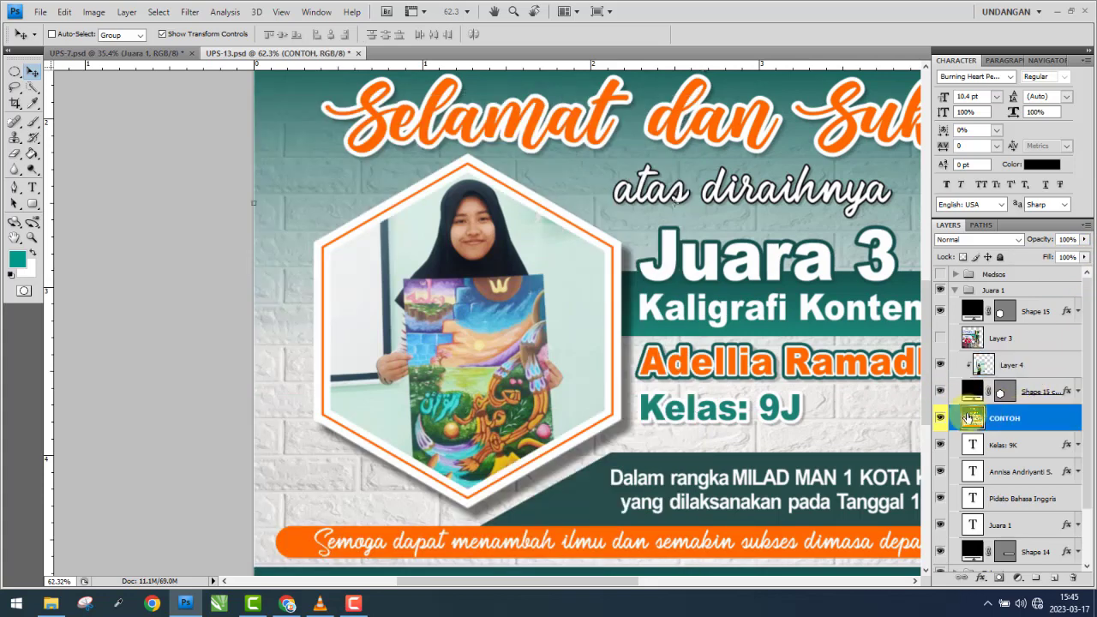
left_click(940, 419)
left_click_drag(1048, 420, 1051, 310)
scroll(478, 375, "down", 5)
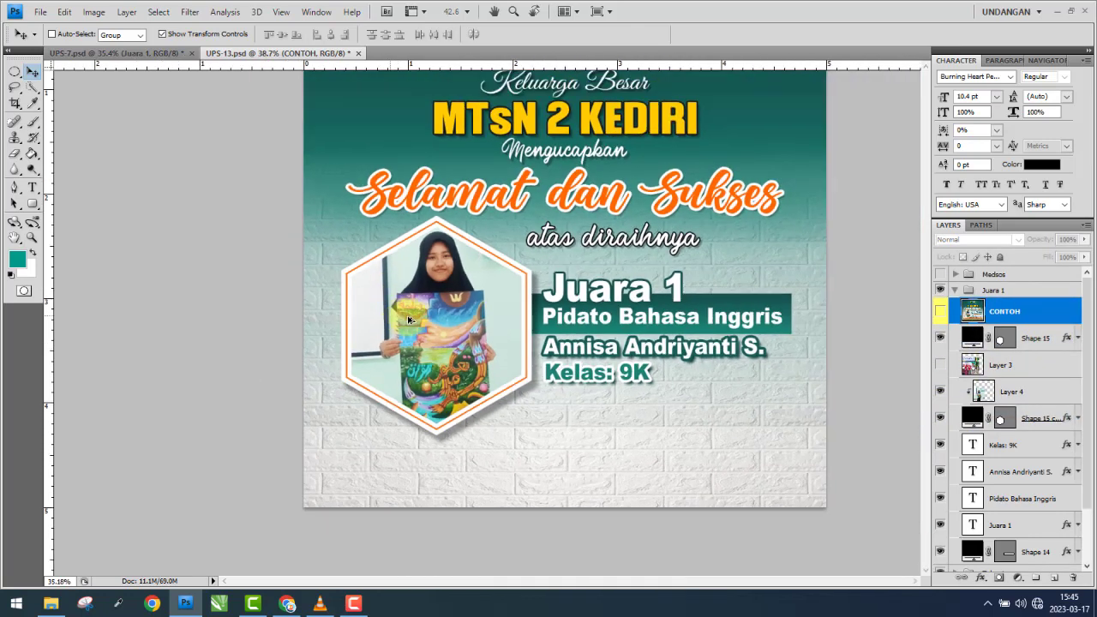
scroll(581, 472, "up", 1)
scroll(580, 472, "up", 1)
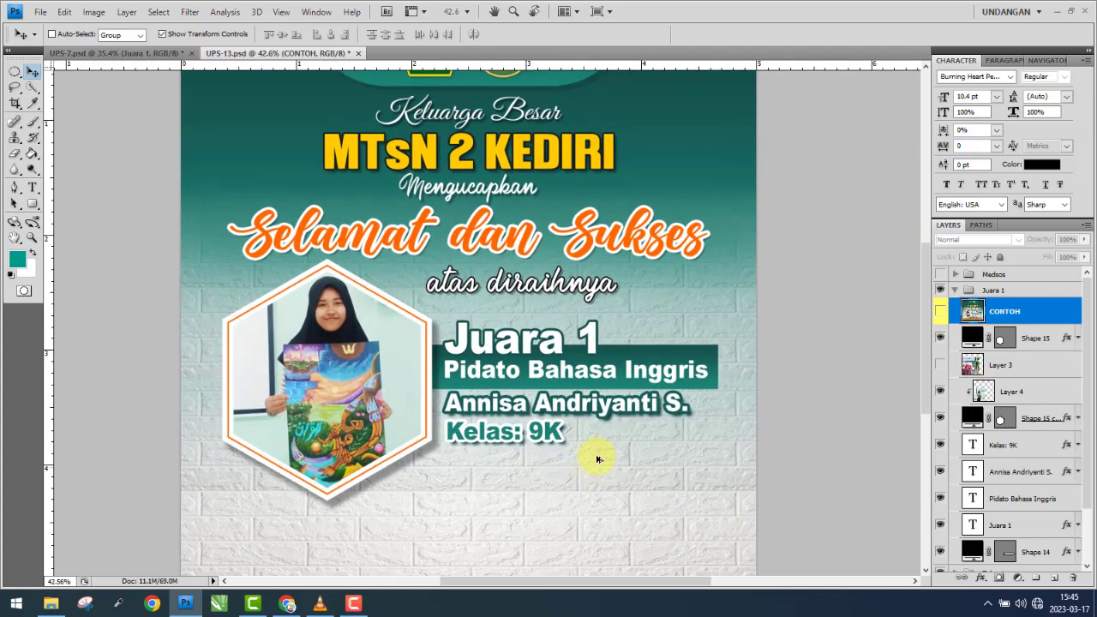
left_click(941, 314)
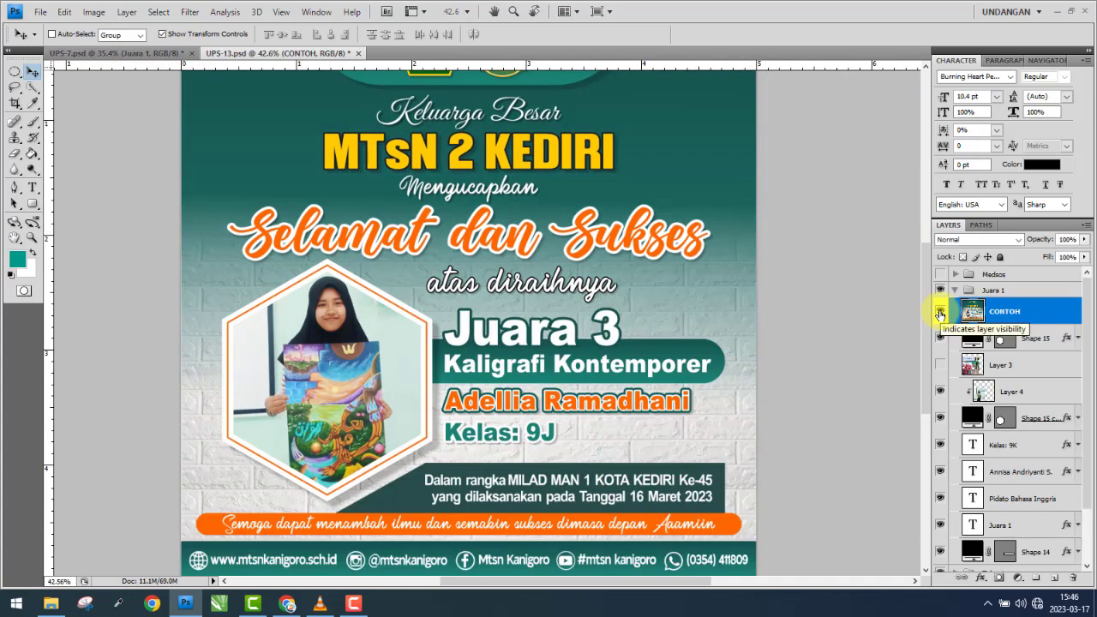
left_click(940, 314)
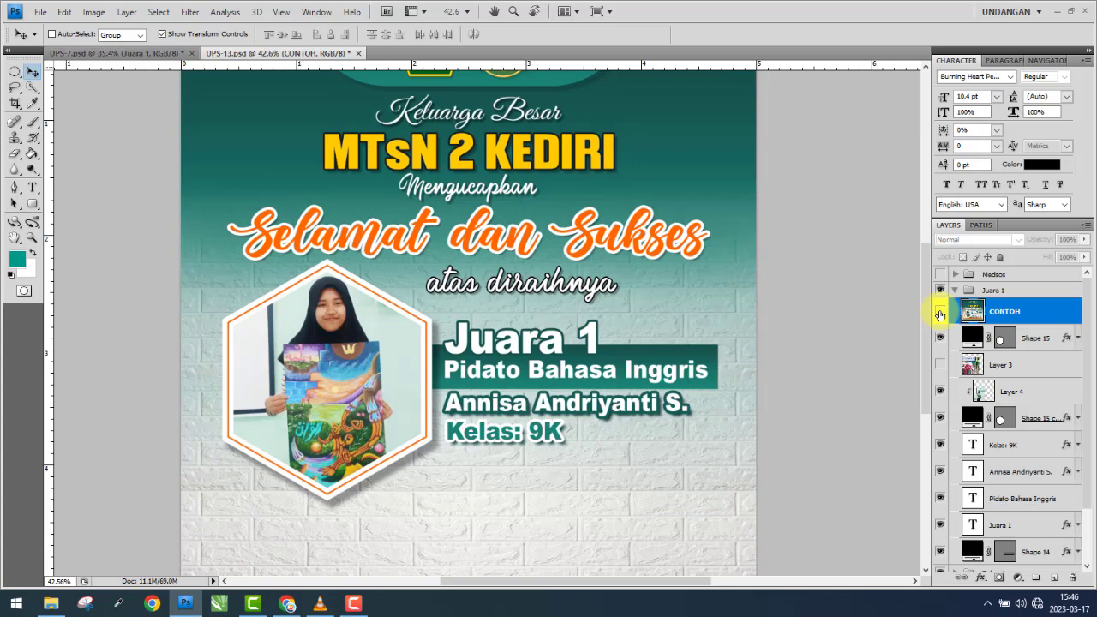
left_click(940, 314)
mouse_move(999, 333)
left_mouse_down()
mouse_move(1006, 535)
mouse_move(1018, 511)
left_mouse_up()
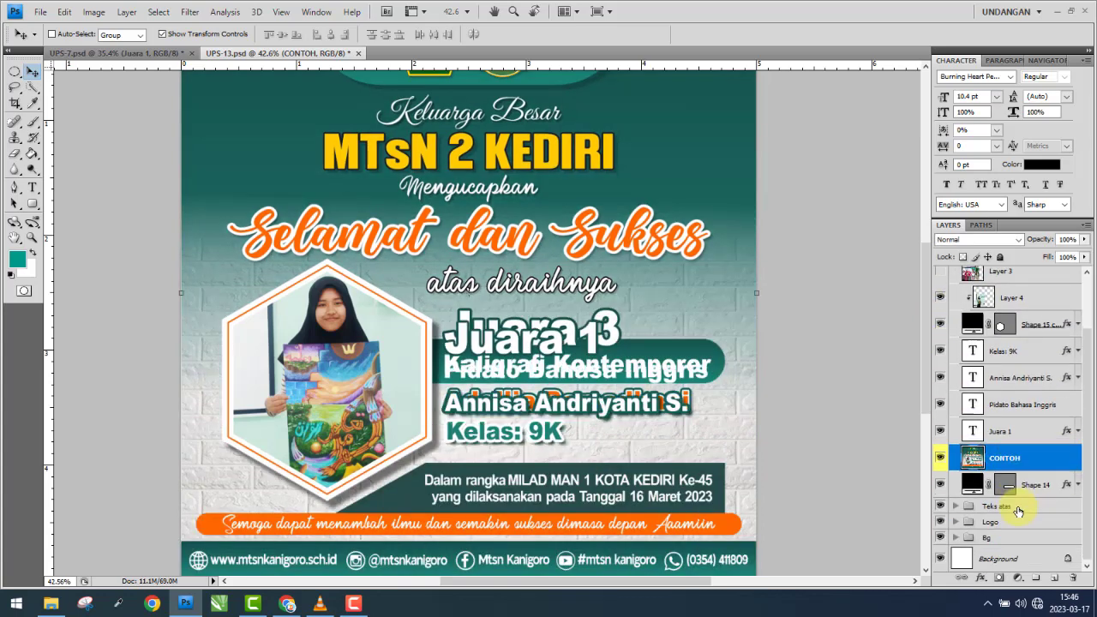
left_click_drag(1027, 463, 1025, 489)
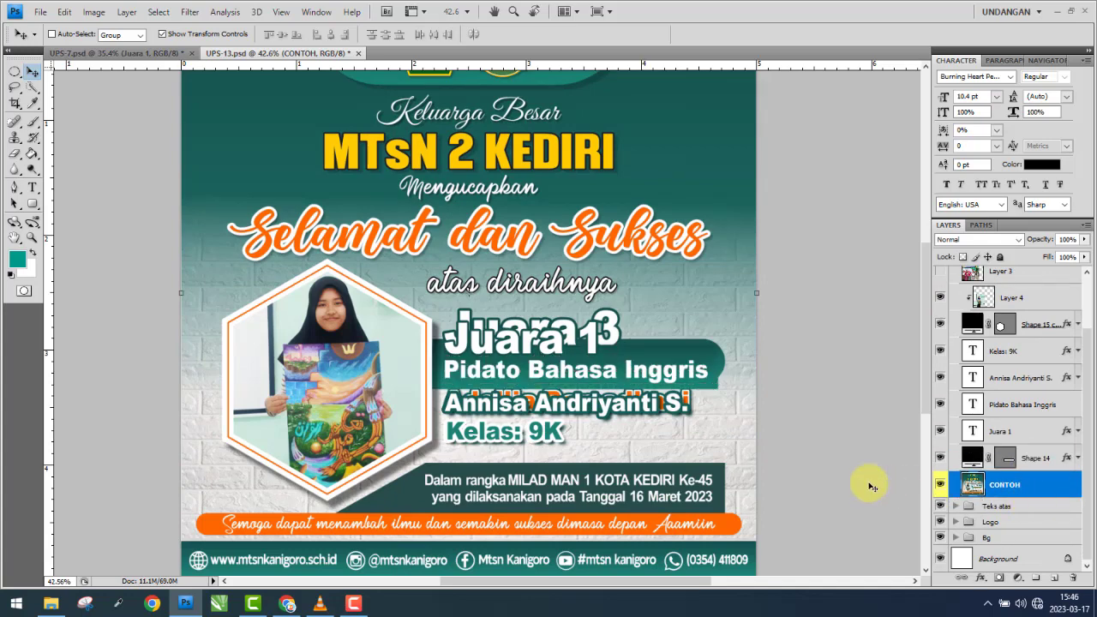
- Move the Shape 14 green banner down behind the name and class lines
scroll(709, 447, "up", 1)
scroll(710, 447, "up", 4)
left_click(1029, 457)
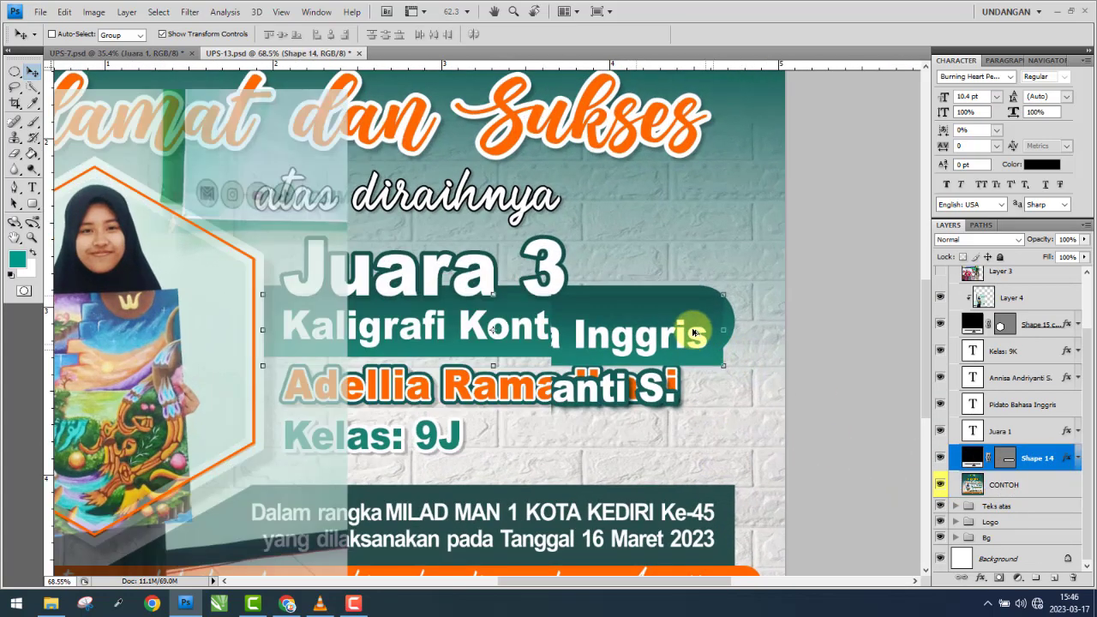
scroll(686, 317, "up", 1)
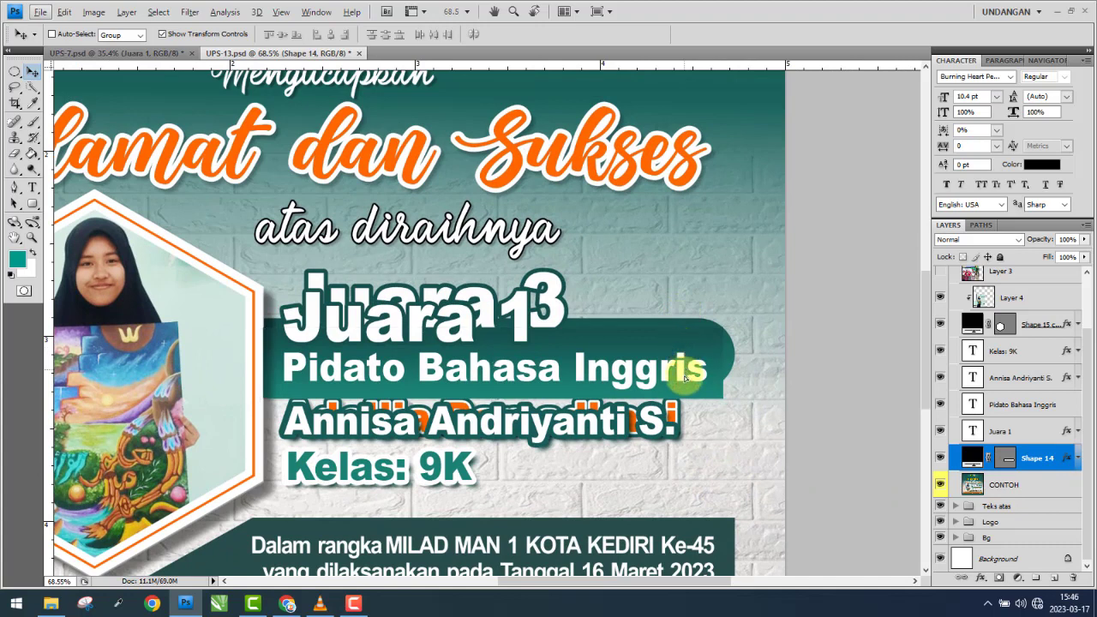
left_click_drag(686, 351, 685, 440)
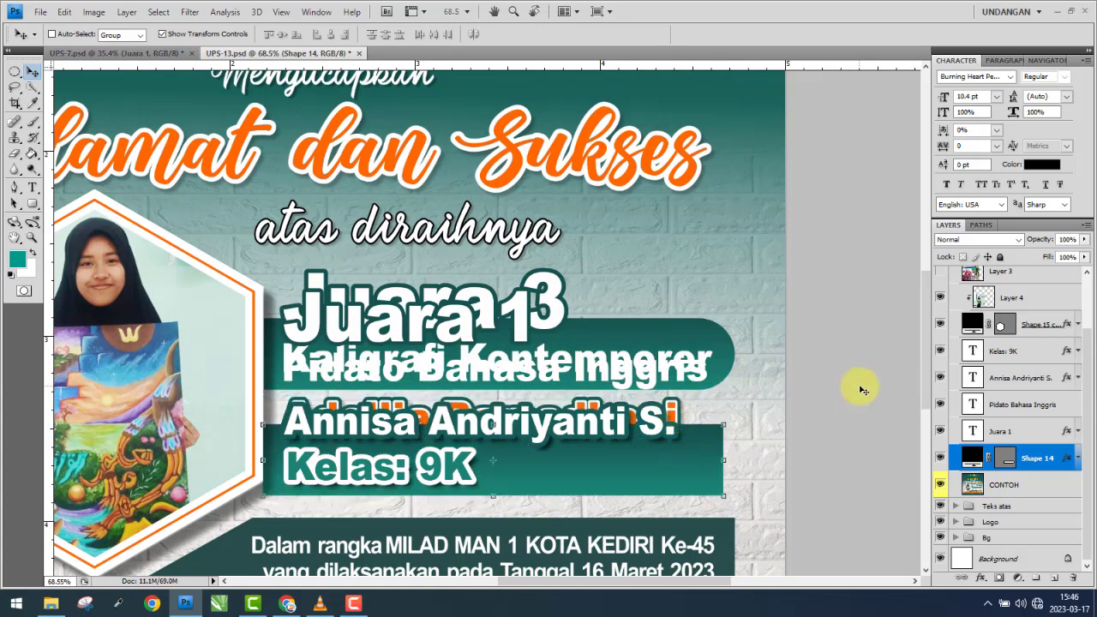
- Hide the old Kelas: 9K, name, category and Juara 1 heading text layers
left_click(940, 350)
left_click(941, 377)
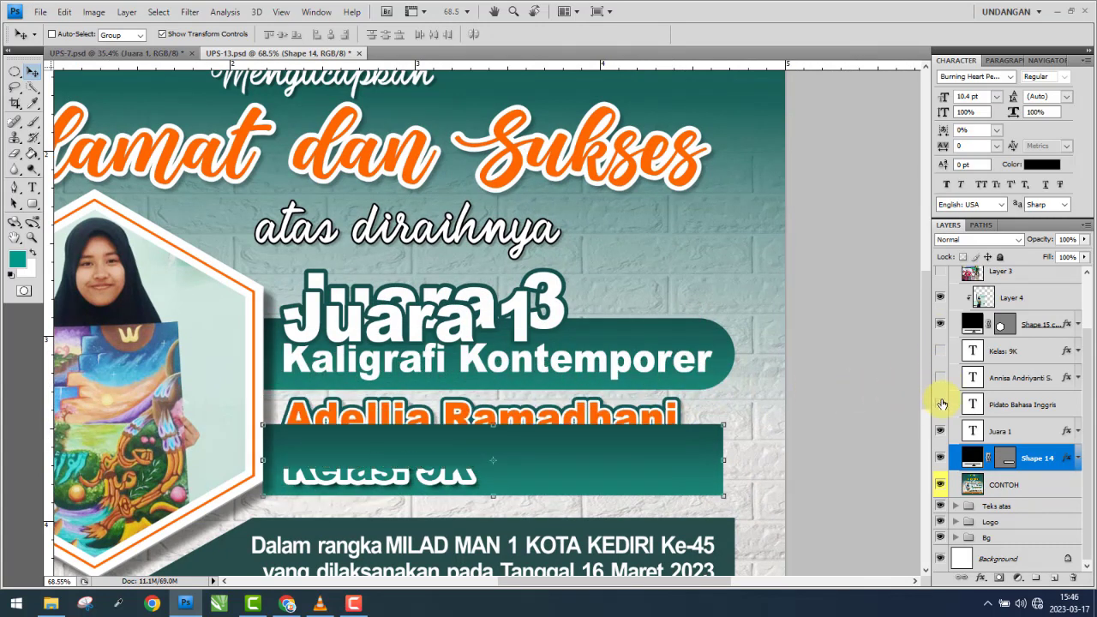
left_click(940, 431)
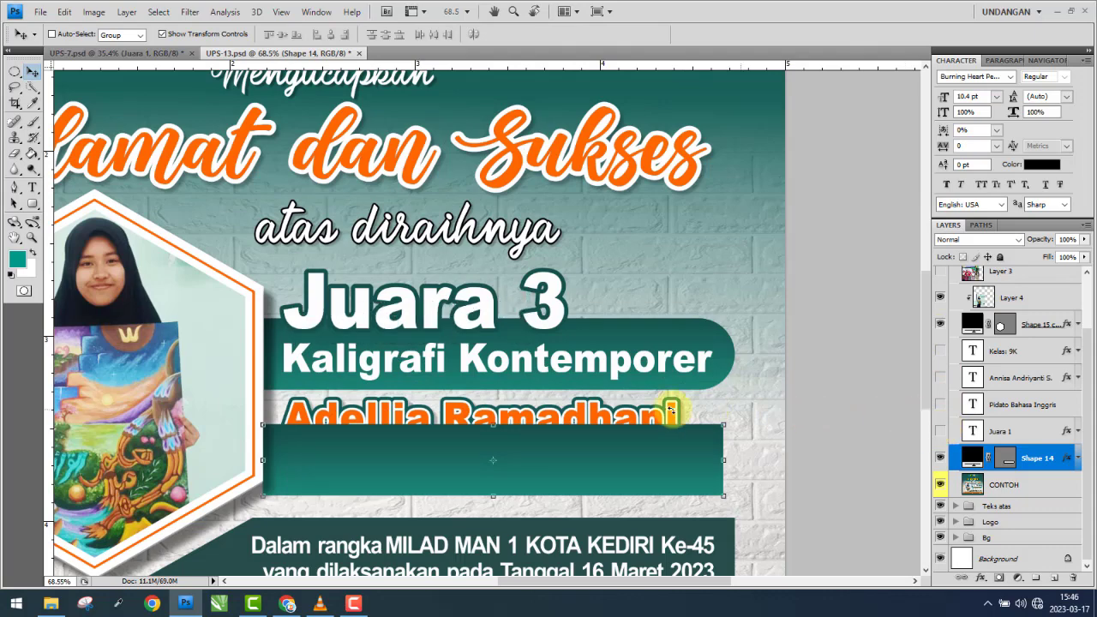
scroll(668, 410, "up", 1)
scroll(545, 399, "up", 1)
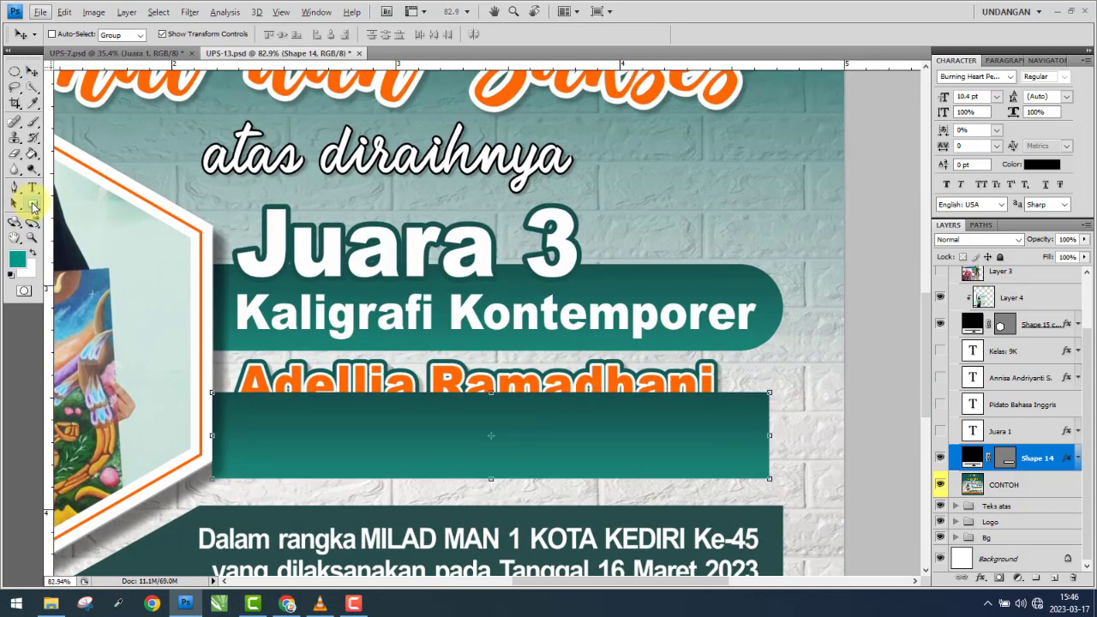
- Draw a rounded-rectangle banner behind the Kaligrafi Kontemporer line
left_click(33, 208)
left_click(85, 213)
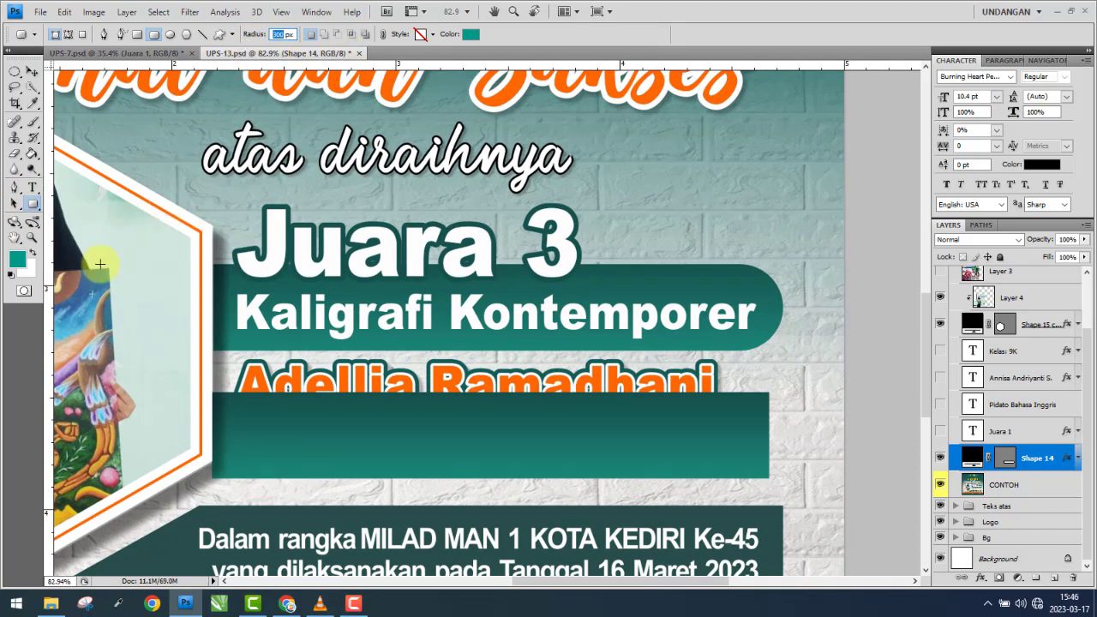
left_click_drag(109, 265, 781, 350)
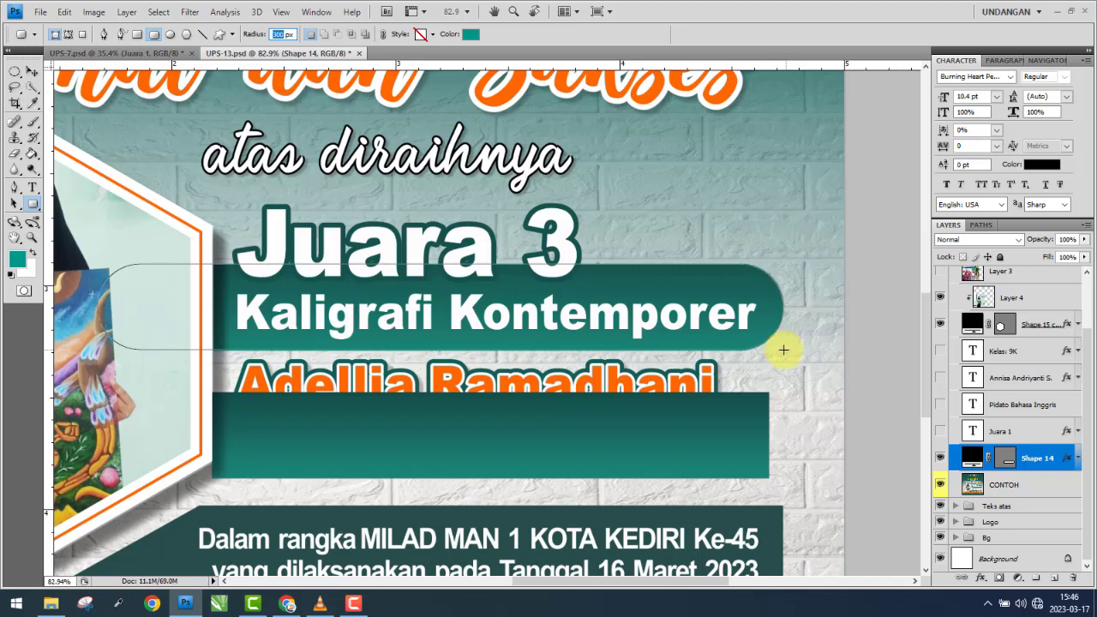
left_click_drag(783, 350, 783, 350)
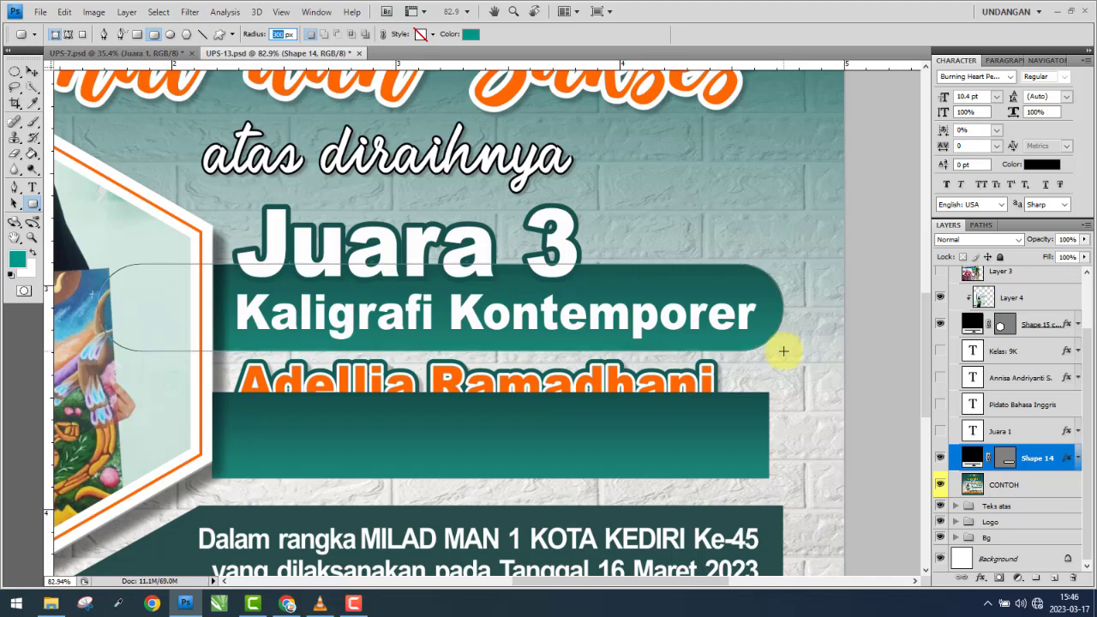
- Copy Shape 14's Gradient Overlay onto the new Shape 16 banner and delete Shape 14
left_click(1035, 480)
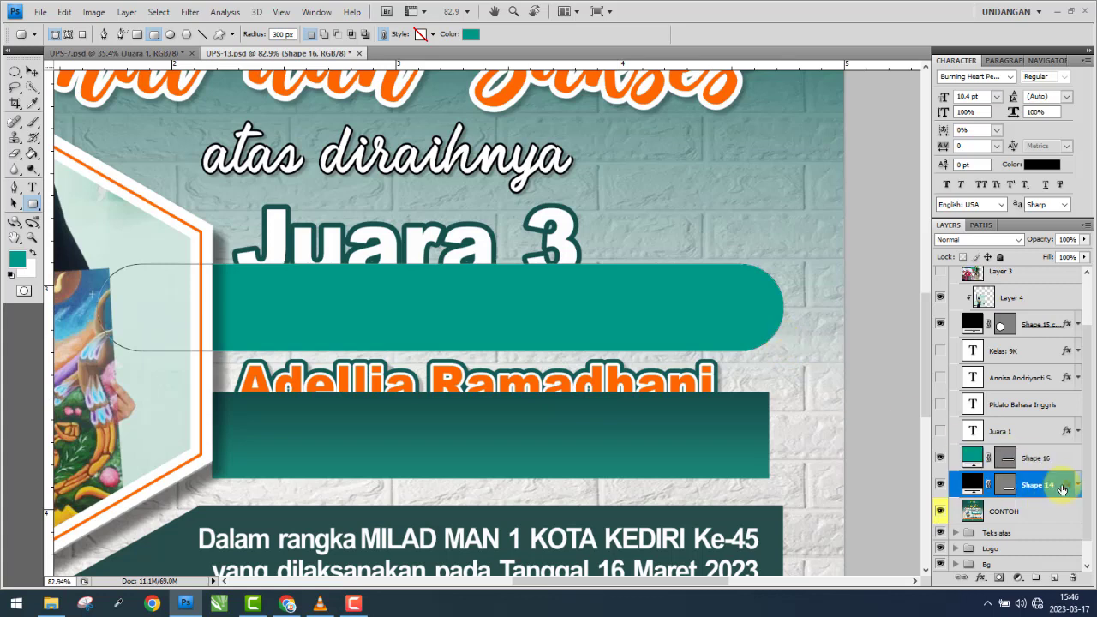
left_click_drag(1066, 485, 1077, 458)
left_click(1078, 459)
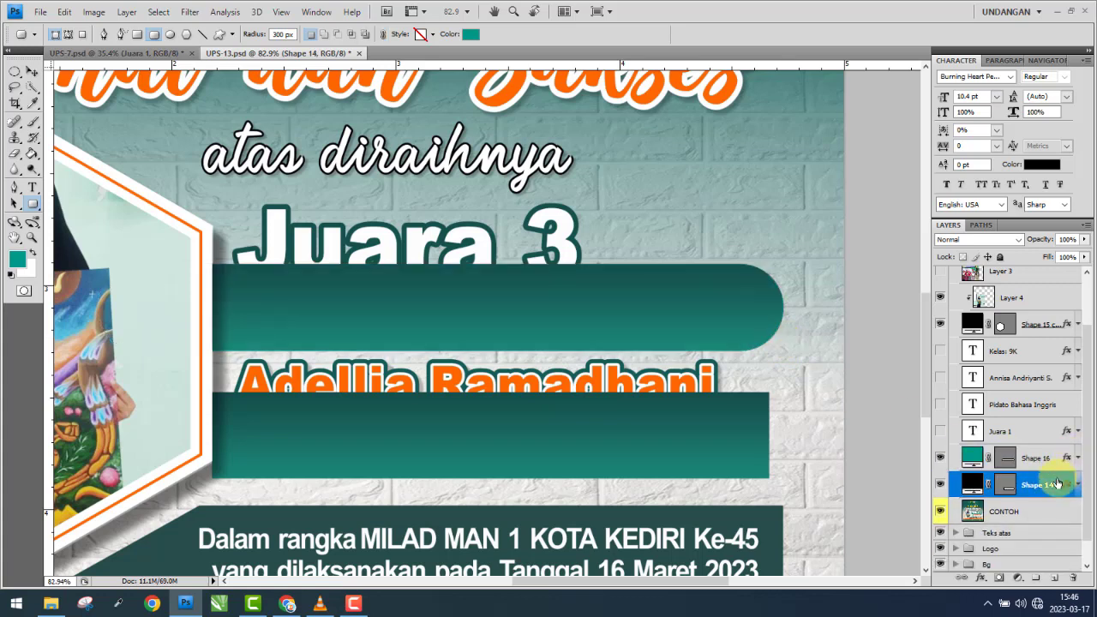
key("Delete")
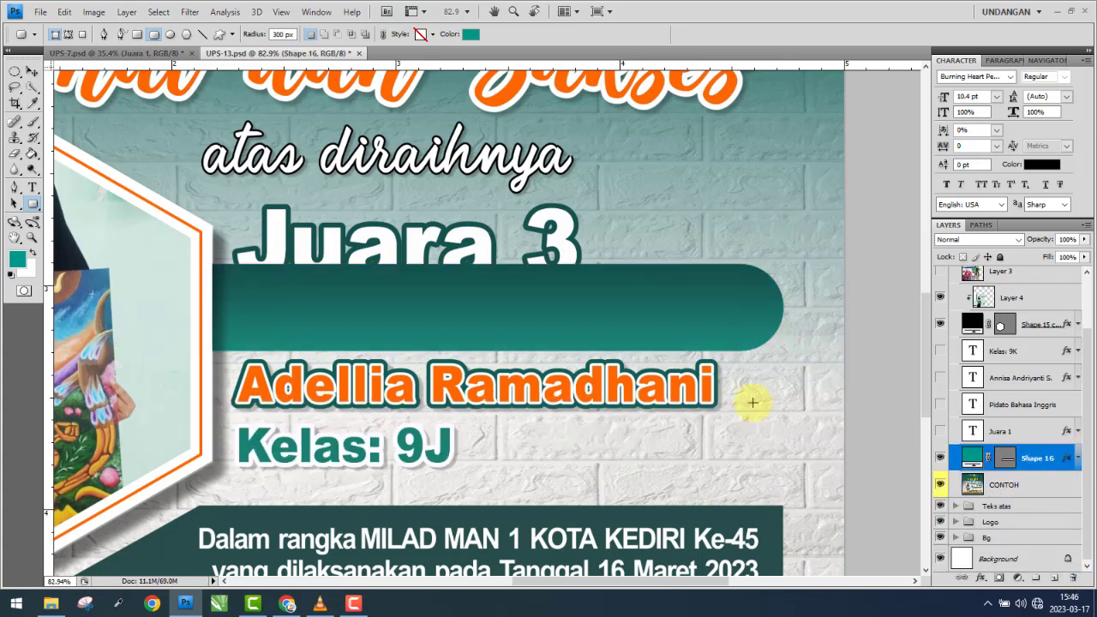
- Unhide the heading, change 'Juara 1' to 'Juara 3', and nudge it up to match the reference
left_click(32, 72)
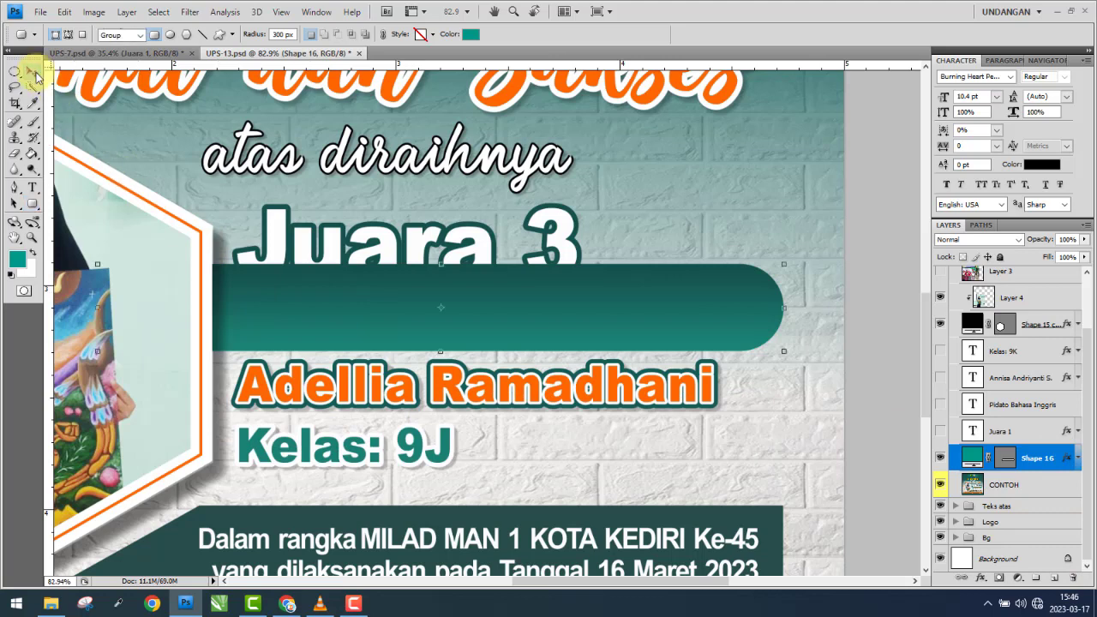
left_click(1009, 436)
left_click(941, 432)
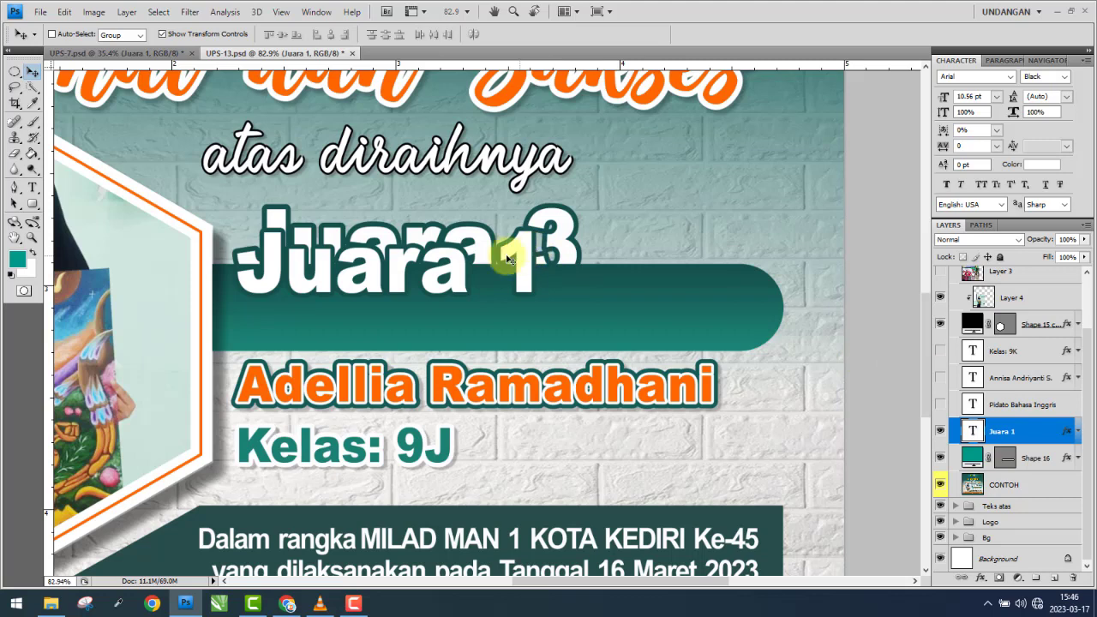
left_click(31, 187)
left_click(469, 274)
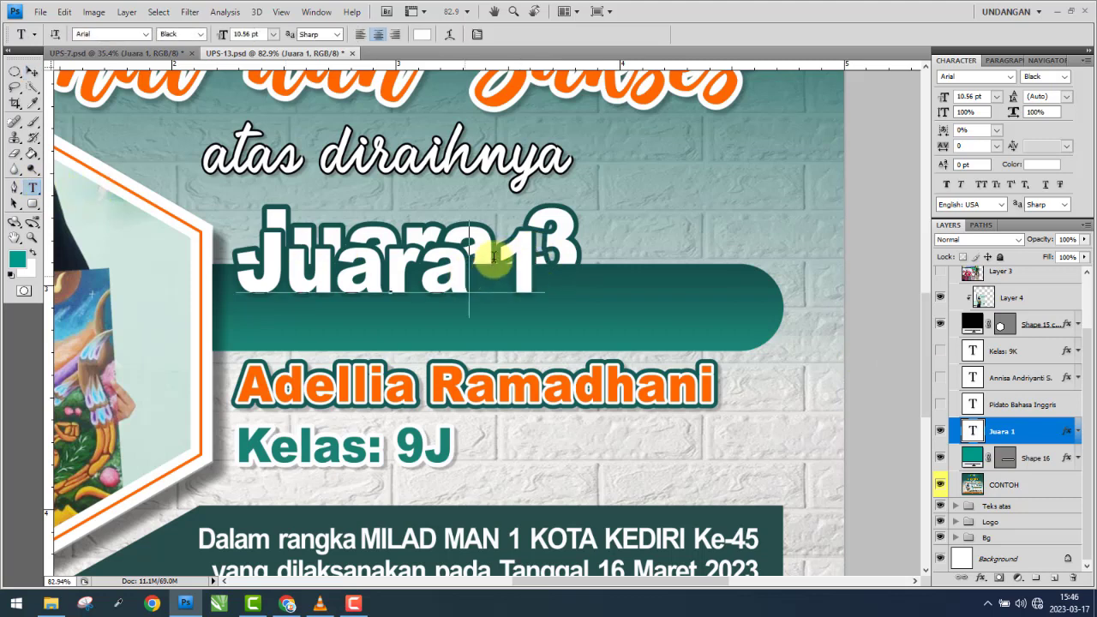
left_click_drag(493, 257, 595, 254)
type("3")
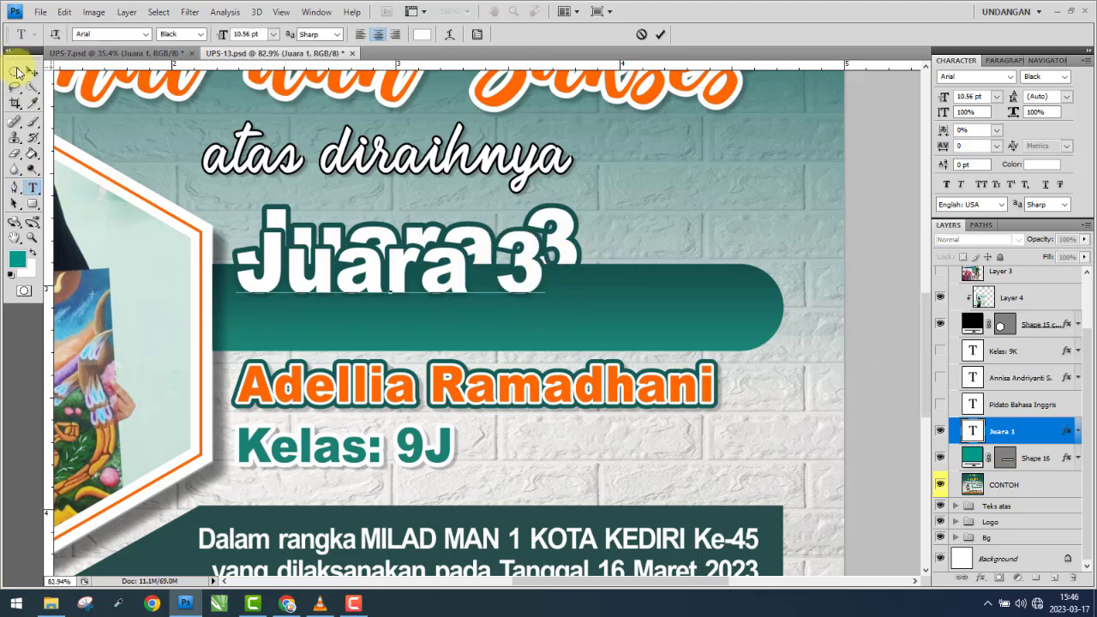
left_click(31, 72)
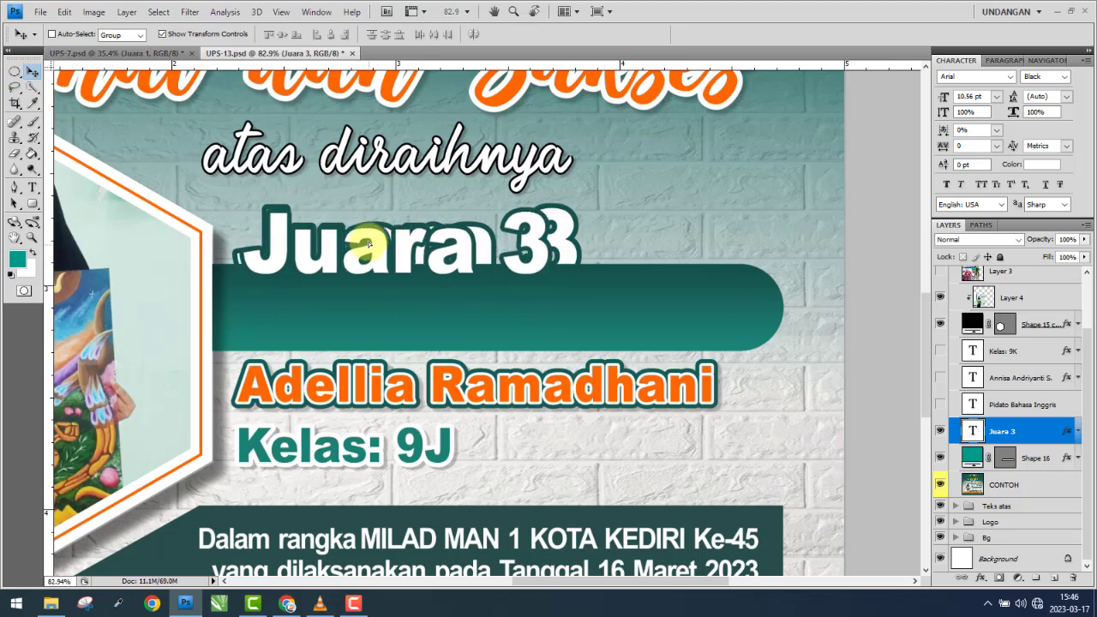
left_click_drag(368, 257, 366, 247)
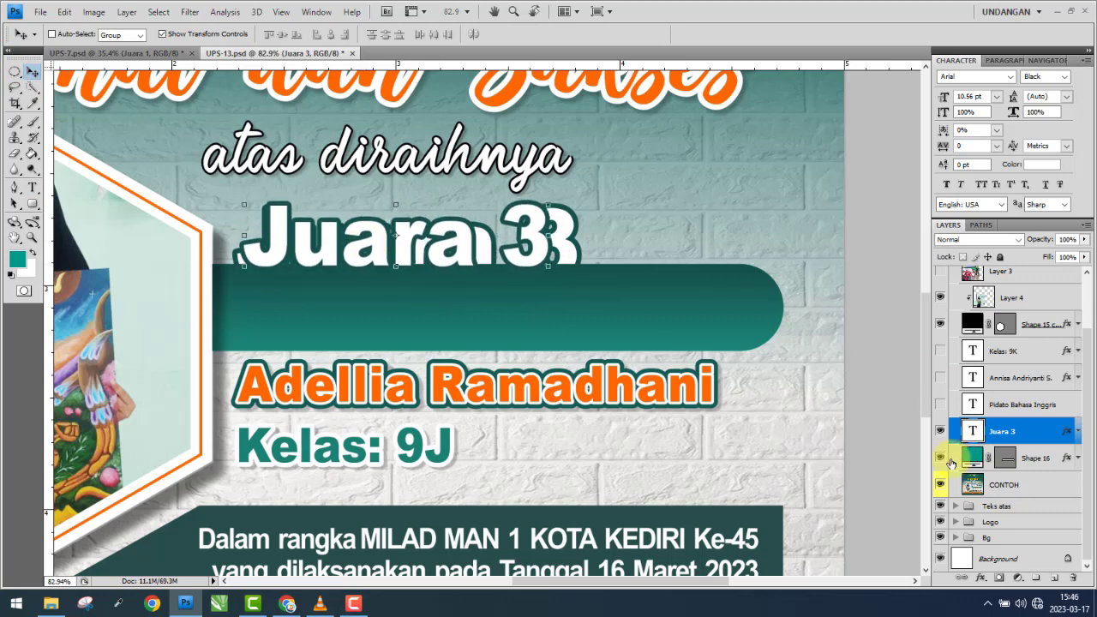
left_click(941, 459)
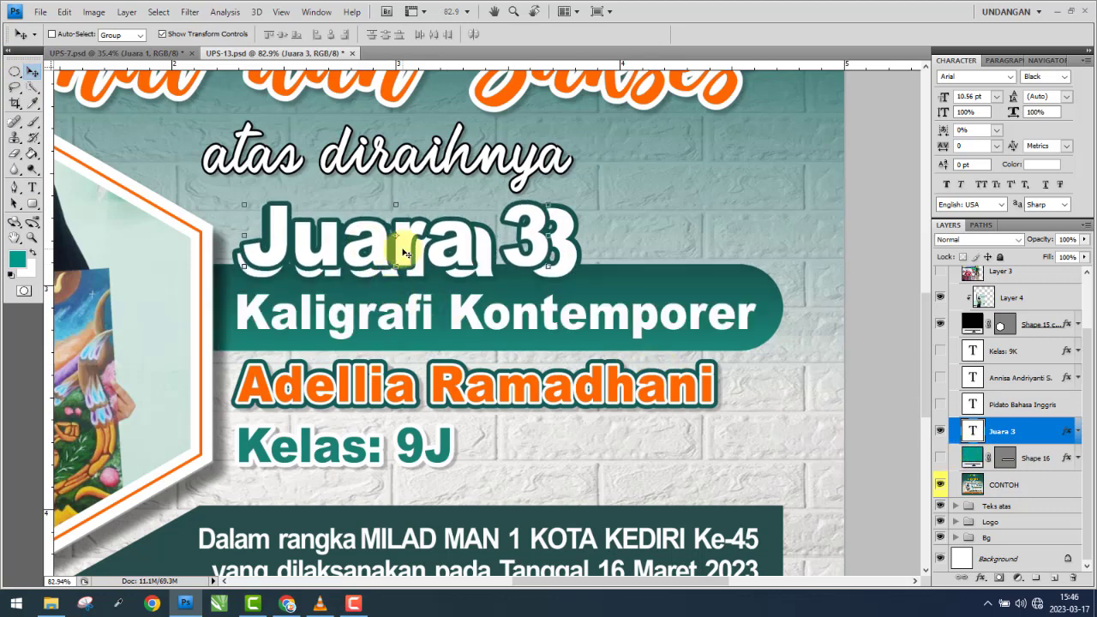
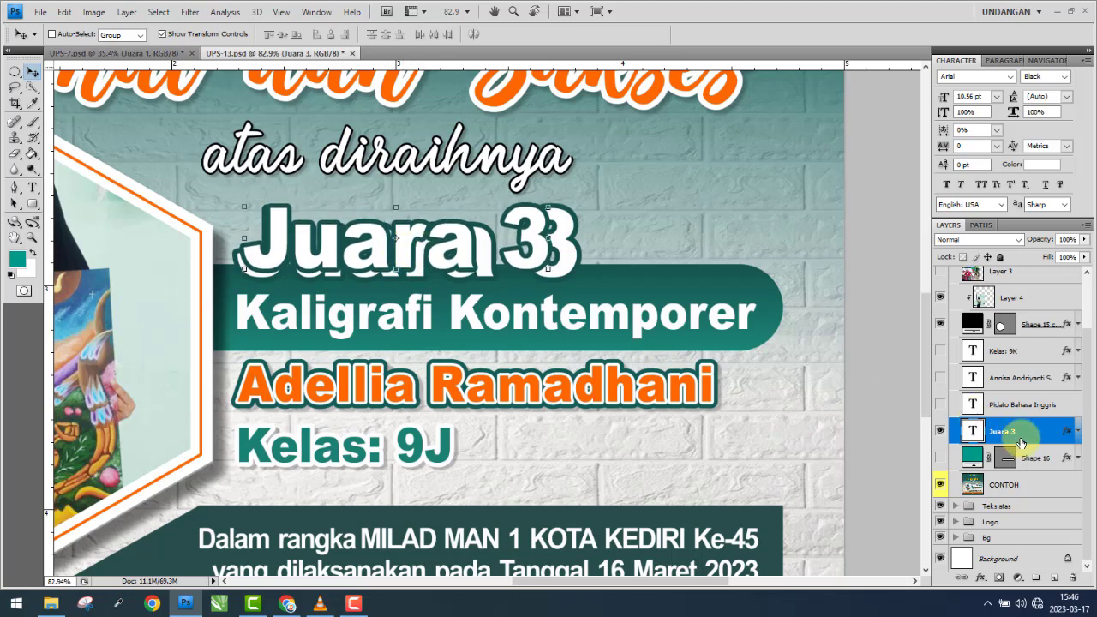
- Duplicate the Juara 3 text layer and clear the original layer's style
key("ctrl+j")
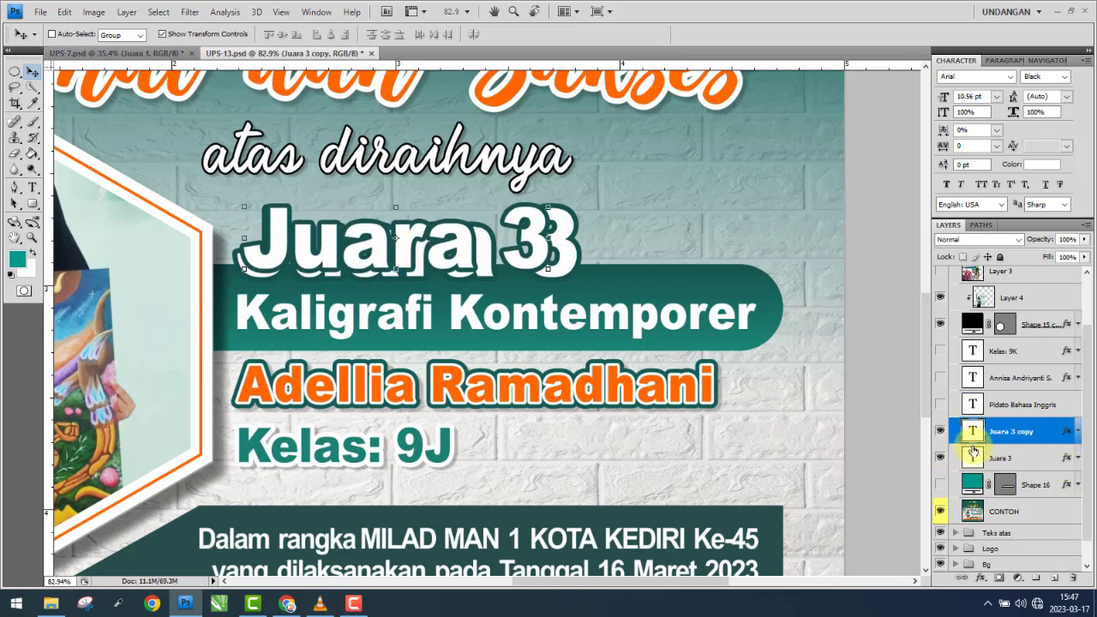
left_click(1033, 457)
right_click(1012, 456)
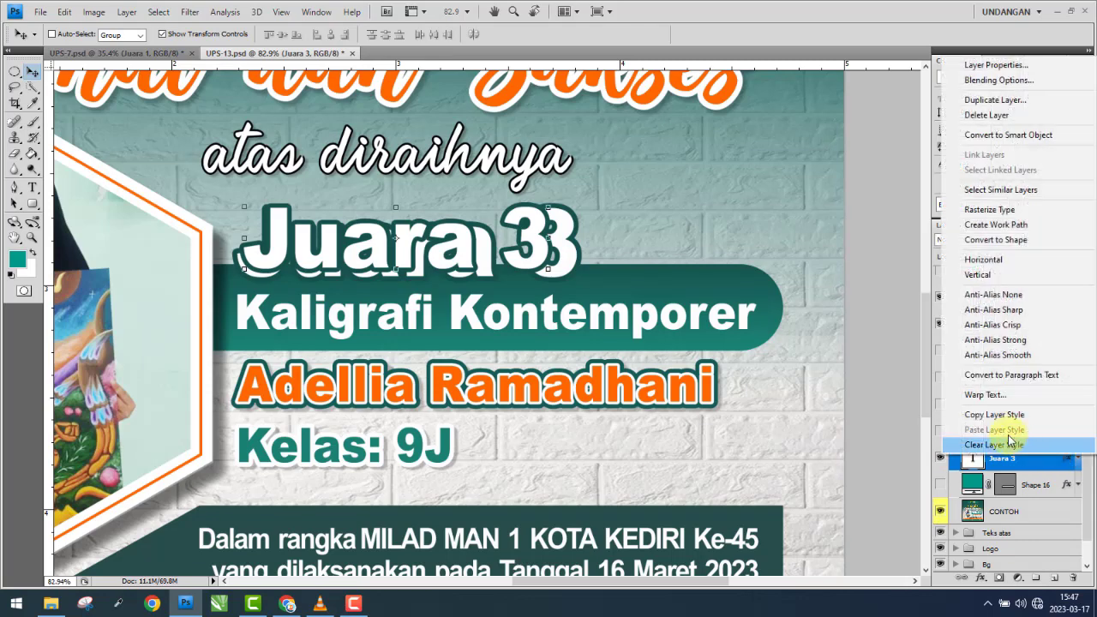
left_click(991, 445)
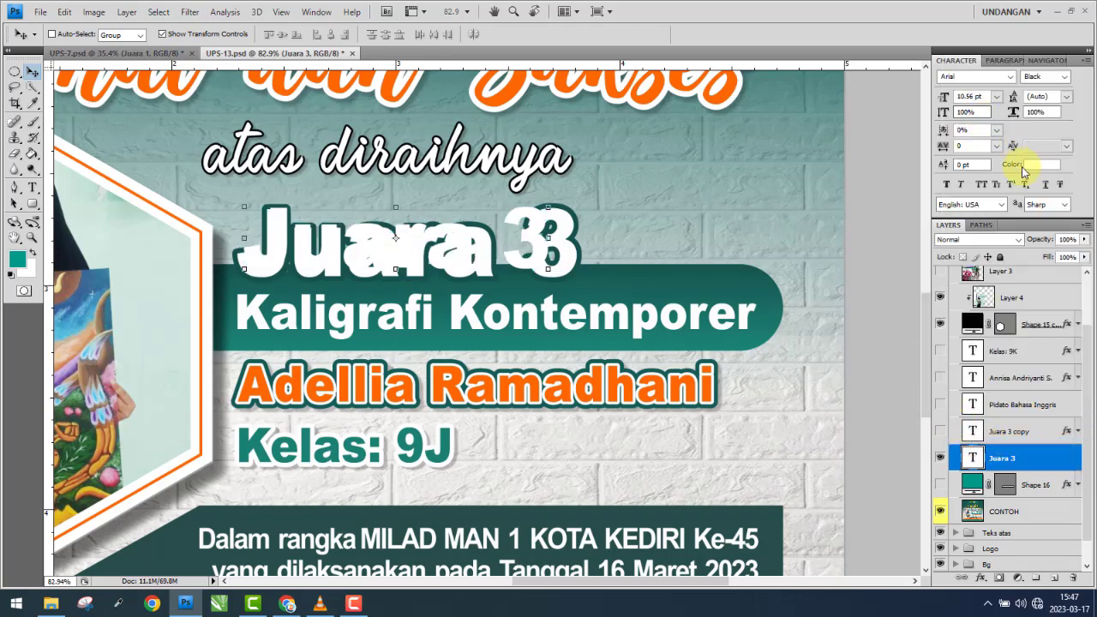
- Make the original Juara 3 text red and nudge it slightly up and left
left_click(1039, 164)
left_click(810, 184)
left_click(949, 141)
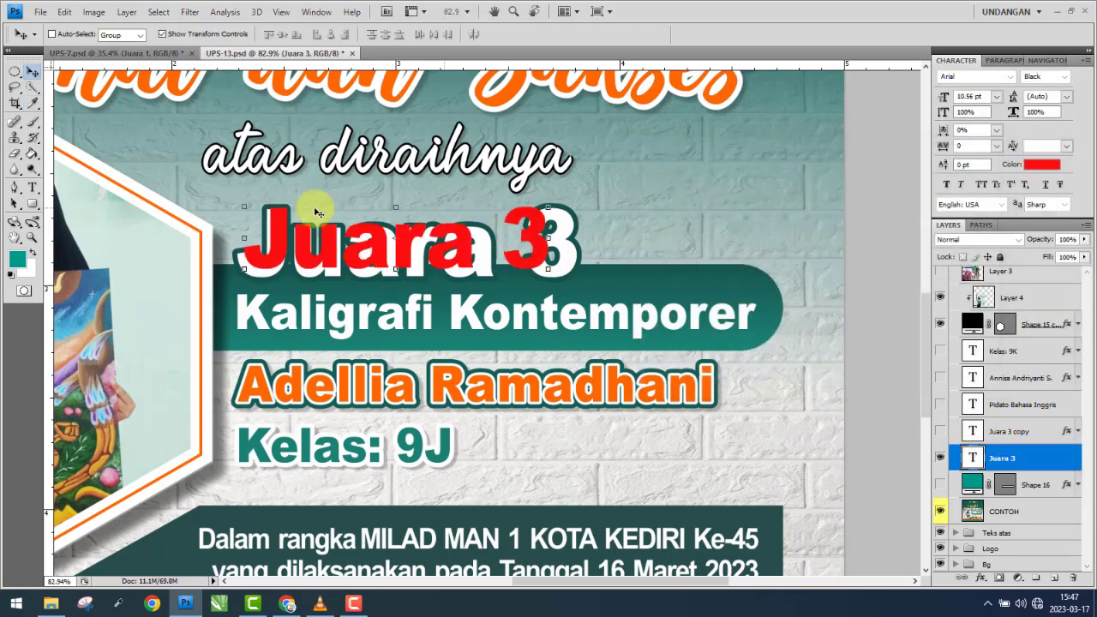
scroll(315, 212, "up", 3, "alt")
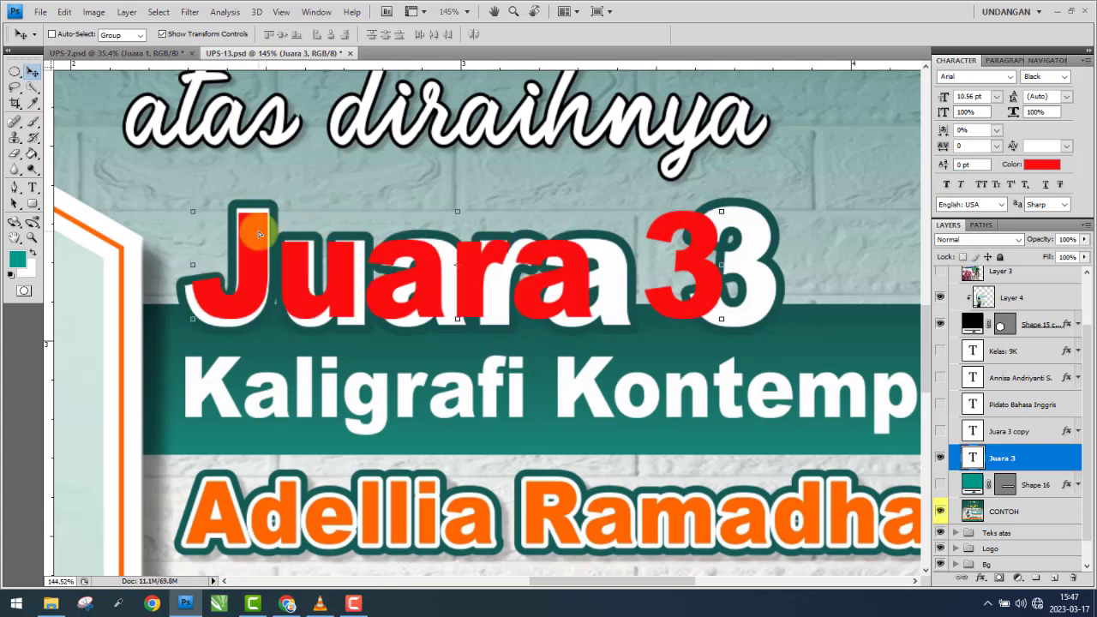
left_click_drag(266, 235, 266, 234)
left_click_drag(291, 235, 289, 235)
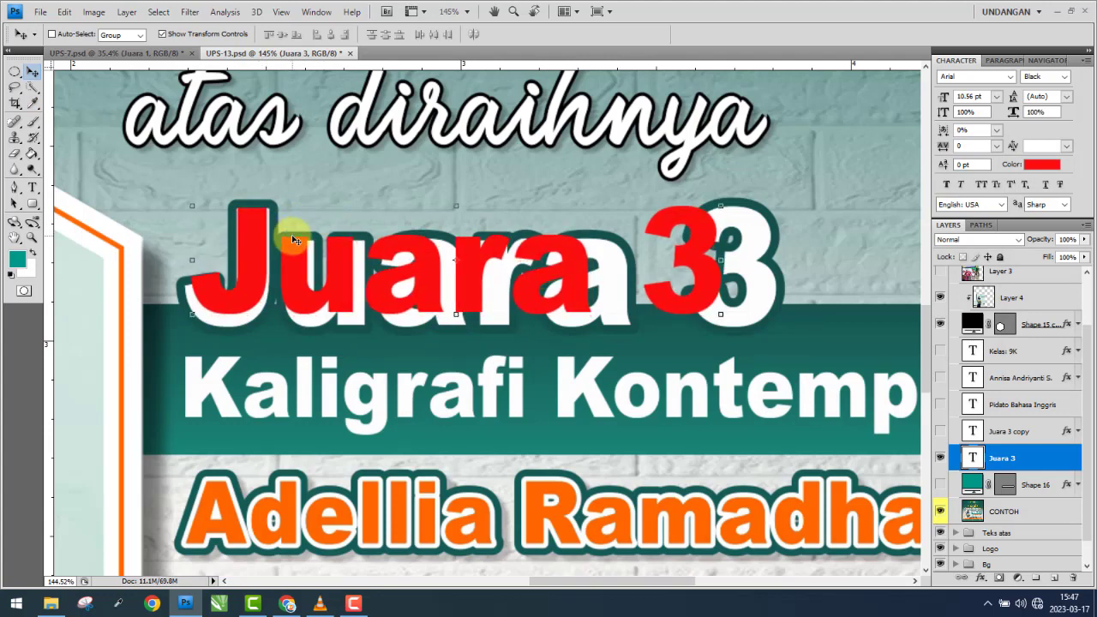
- Scale the Juara 3 title up to about 111% and apply the transform
left_click(720, 316)
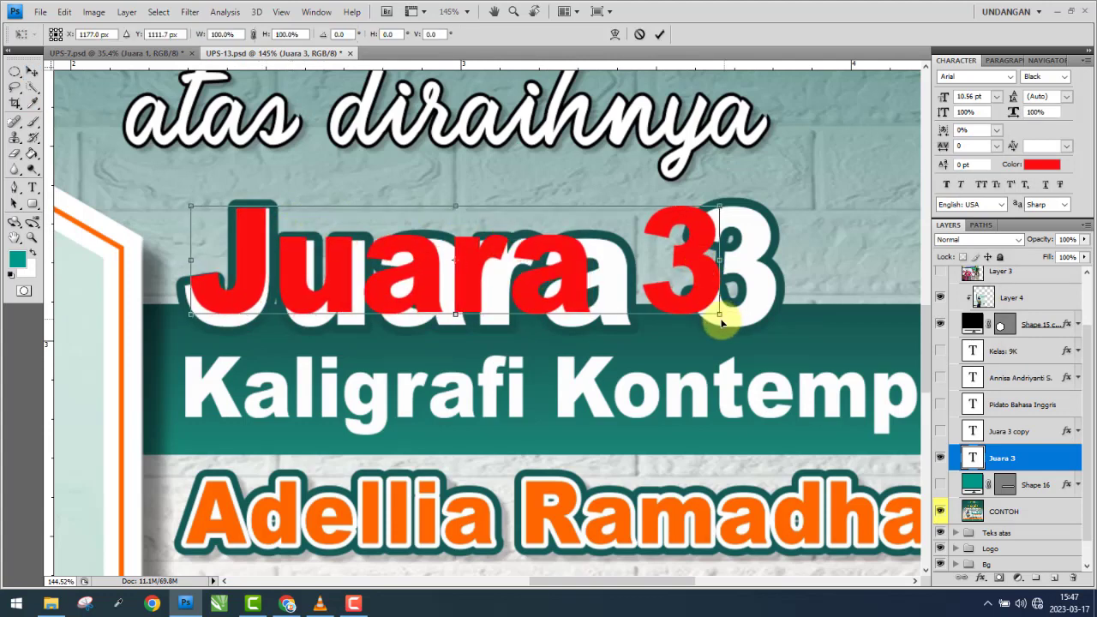
left_click_drag(726, 361, 775, 387)
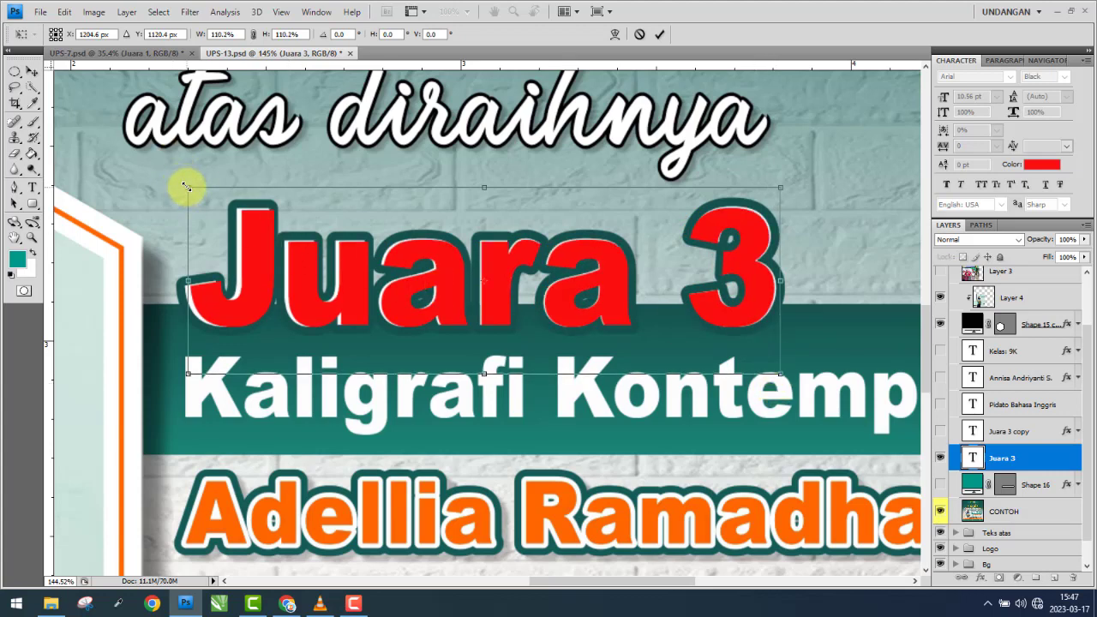
left_click_drag(186, 186, 183, 184)
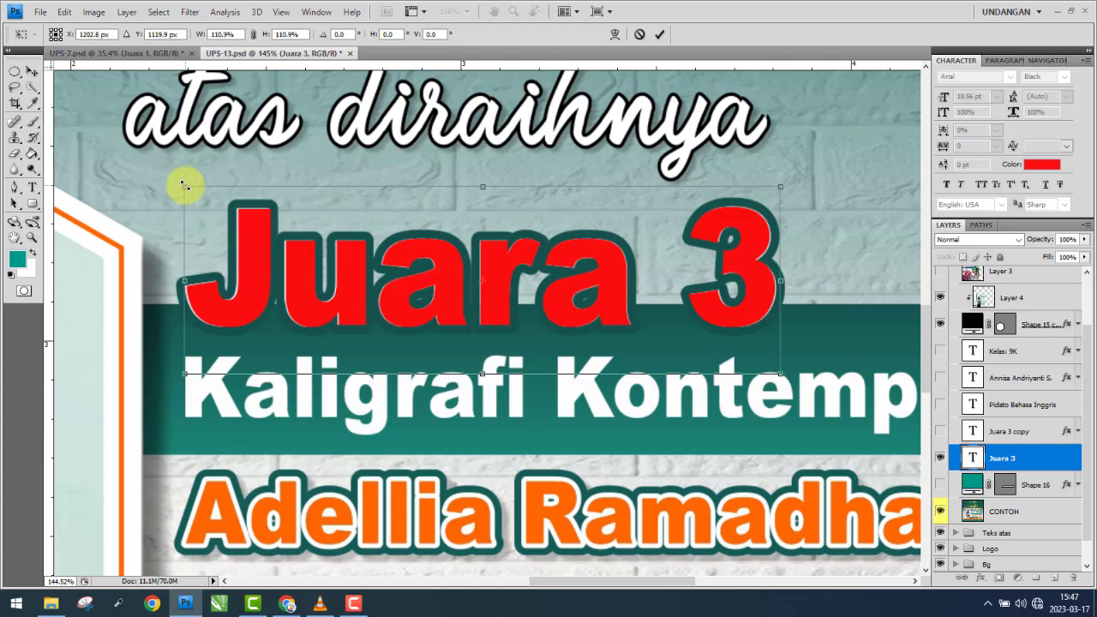
left_click_drag(182, 183, 181, 182)
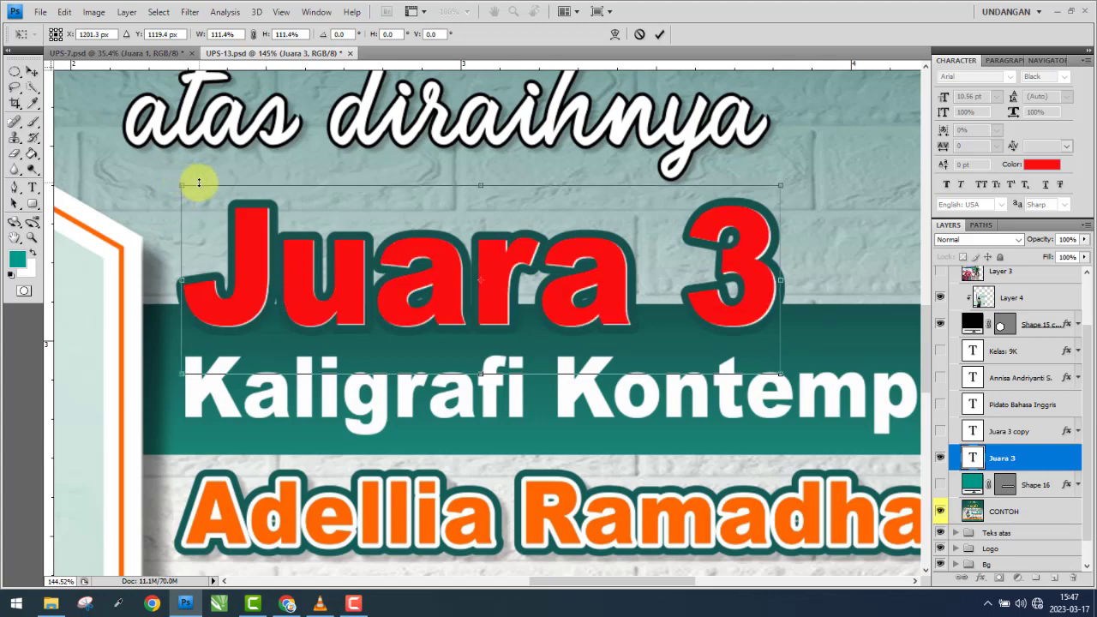
key("Return")
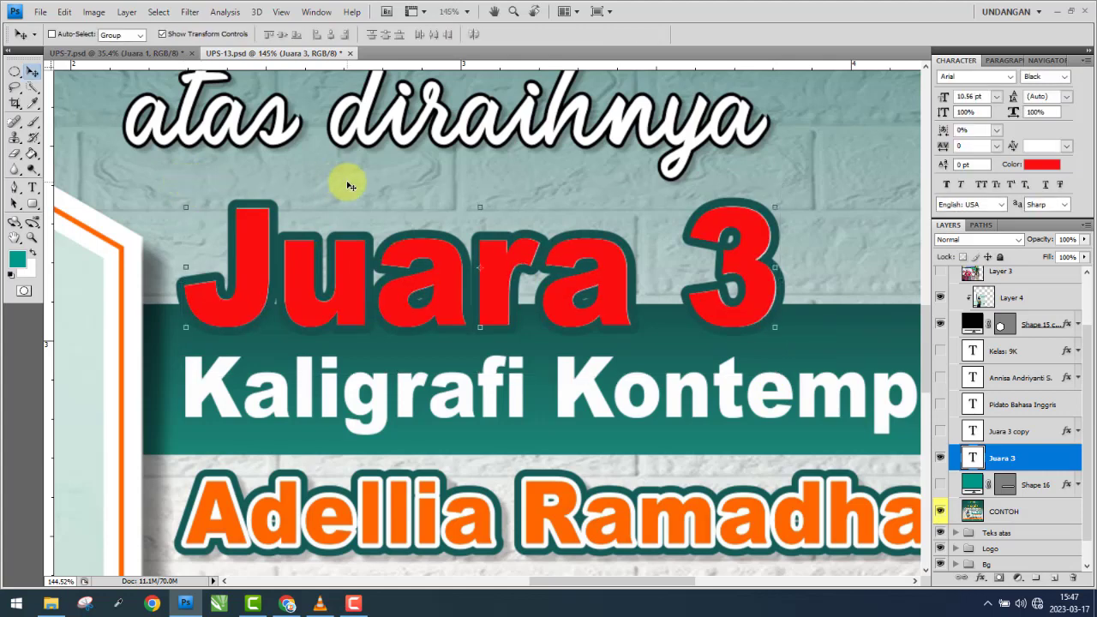
- Change the Juara 3 layer's text colour to white
left_click(1046, 431)
left_click(1076, 457)
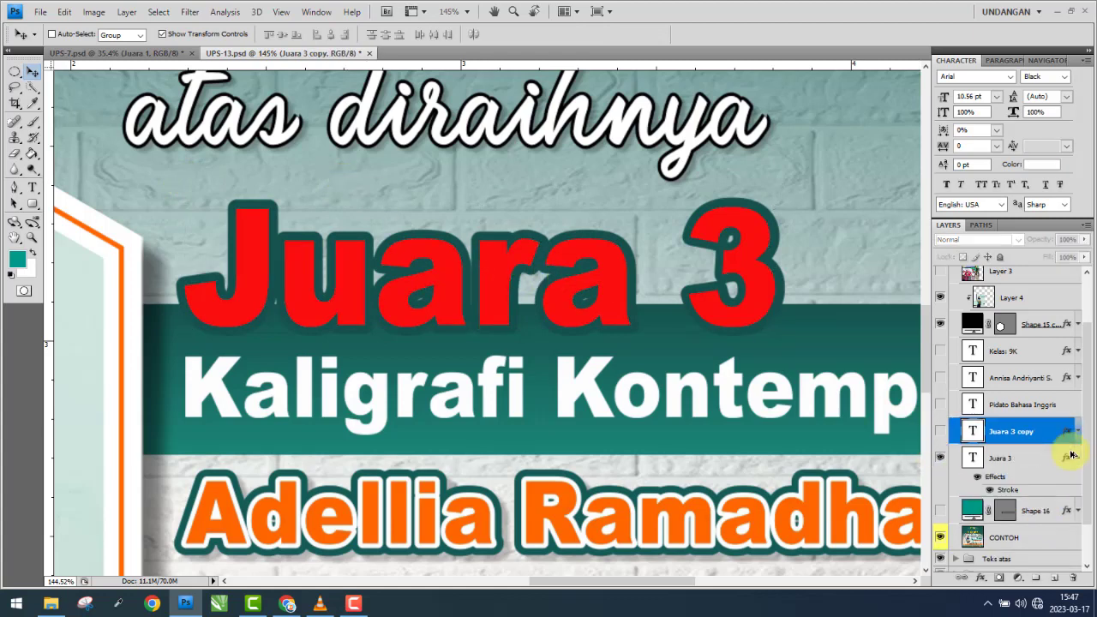
left_click(1065, 460)
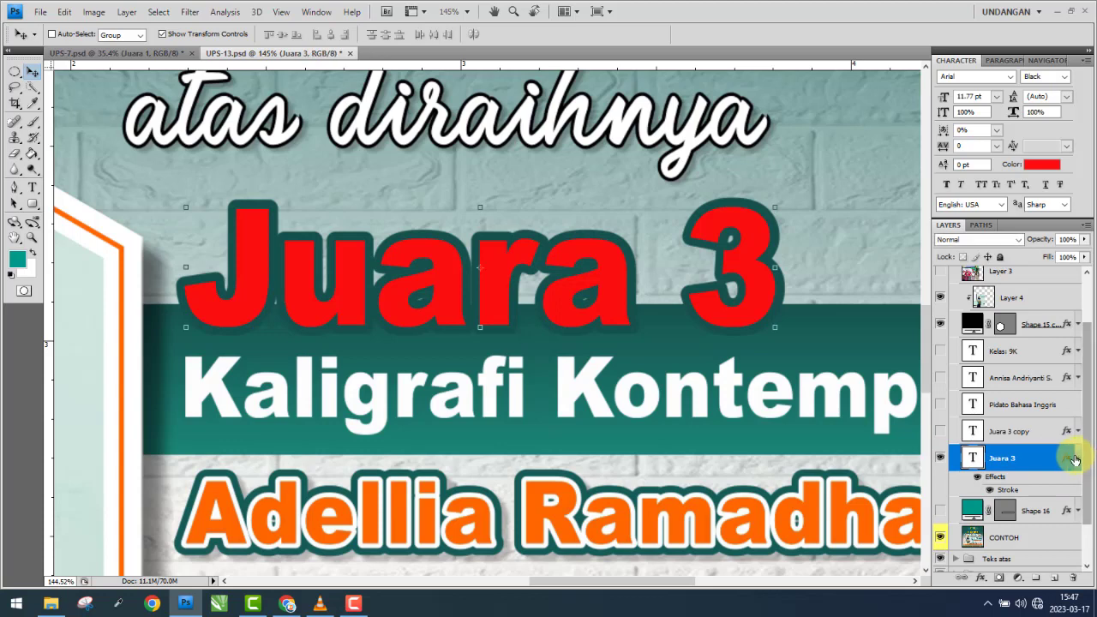
left_click(1032, 165)
left_click_drag(717, 196, 644, 172)
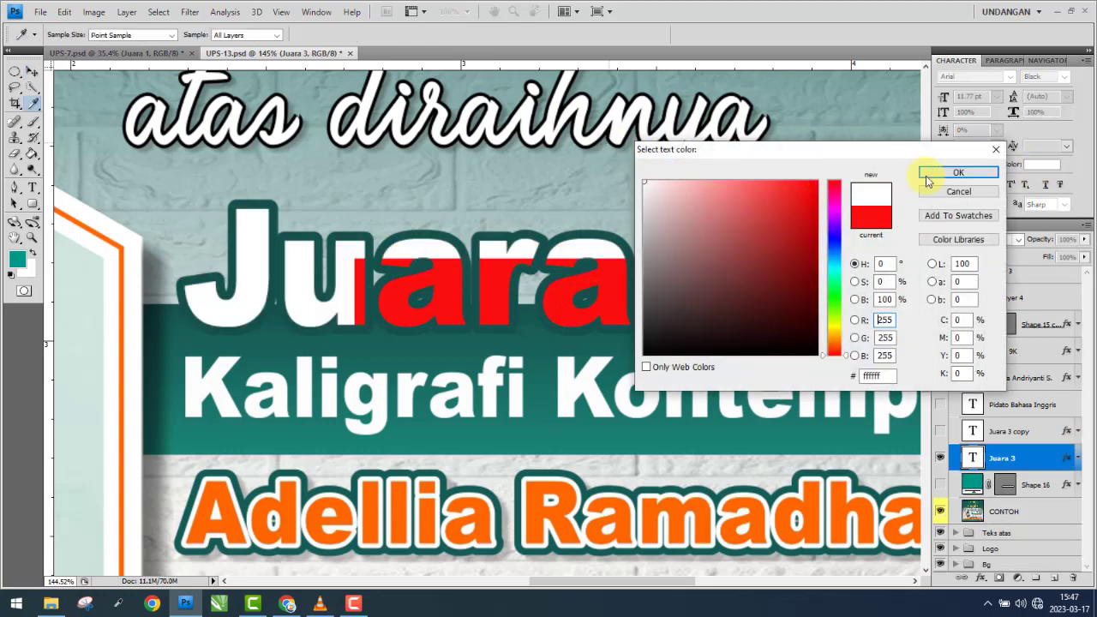
left_click(960, 166)
- Delete the Juara 3 copy layer and hide the Kaligrafi Kontemporer line
left_click(1019, 432)
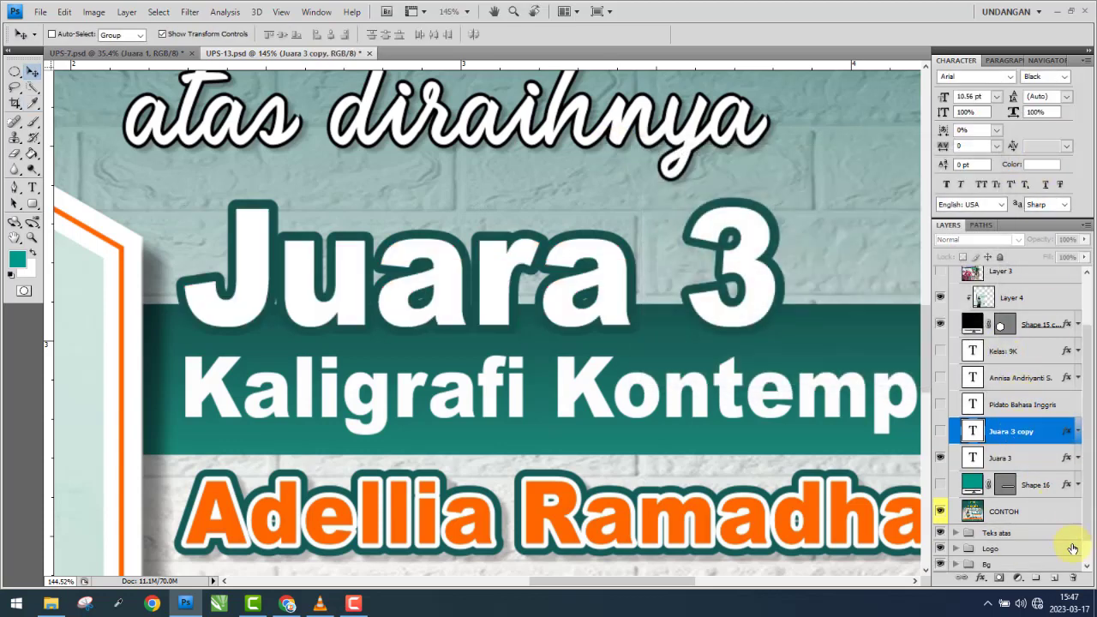
left_click_drag(1018, 432, 1072, 580)
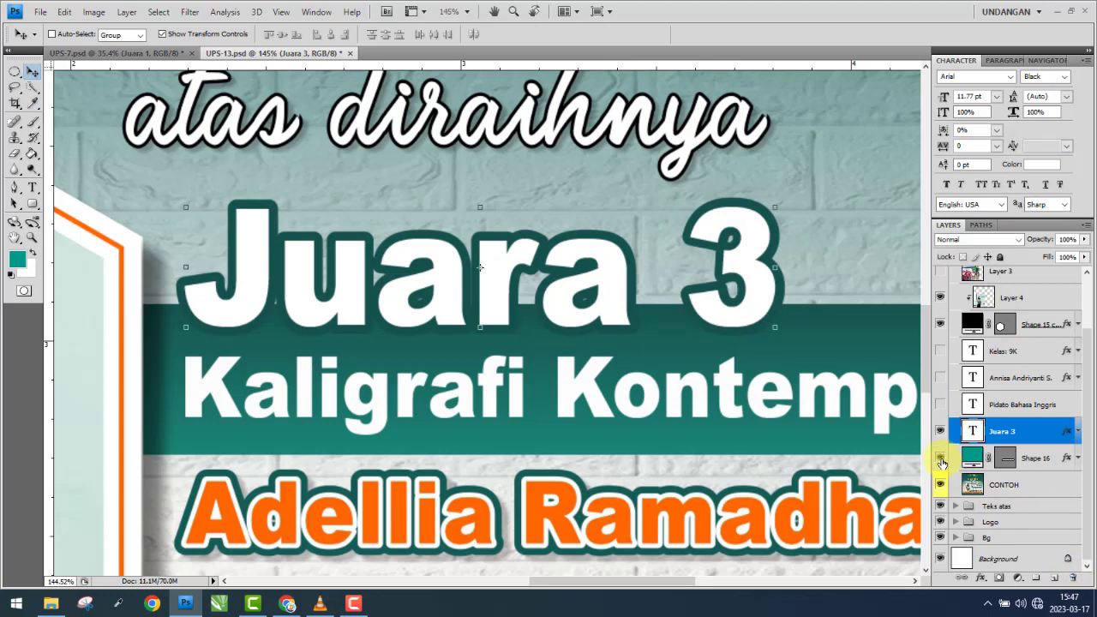
left_click(941, 461)
left_click(941, 457)
left_click(941, 433)
left_click(941, 433)
key("alt+bracketright")
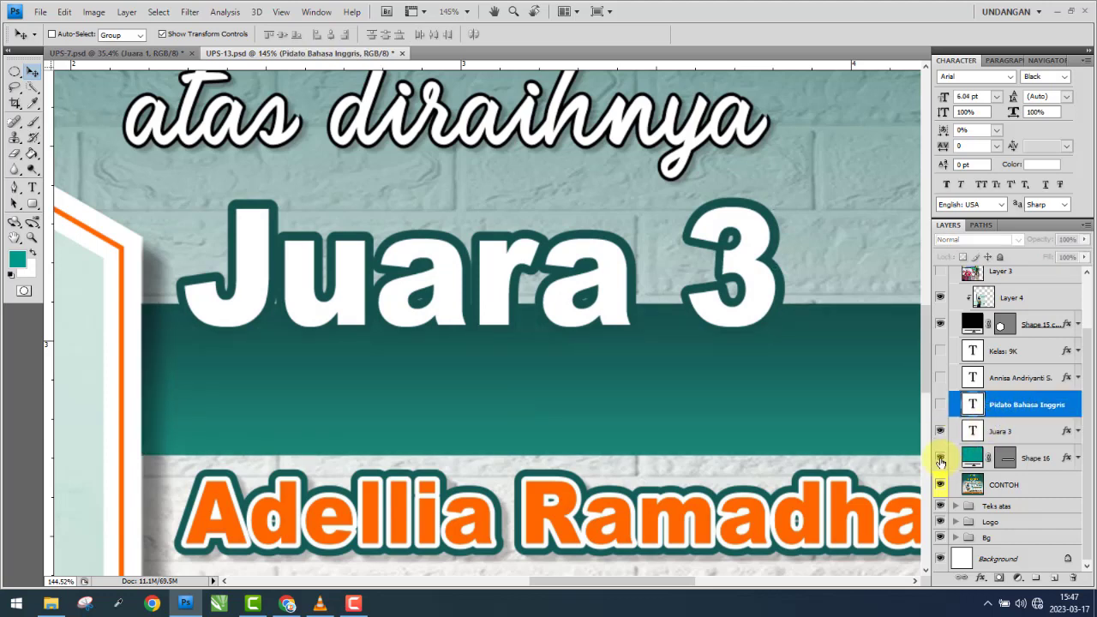
- Show the hidden Pidato Bahasa Inggris layer and make its text red
scroll(760, 388, "down", 3)
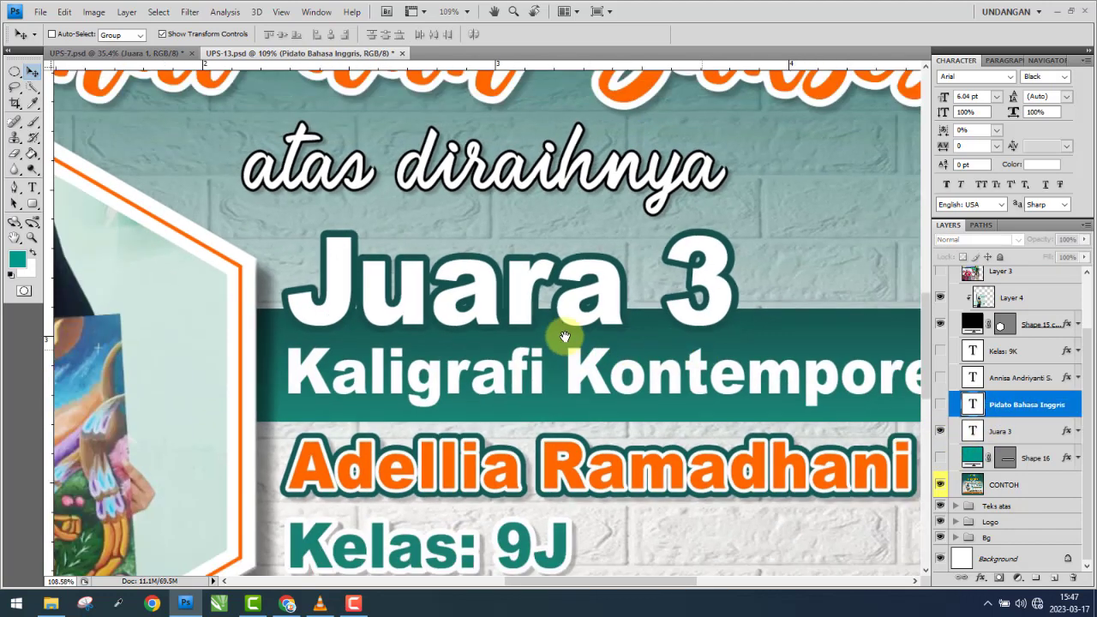
scroll(563, 338, "right", 2)
left_click(1020, 378)
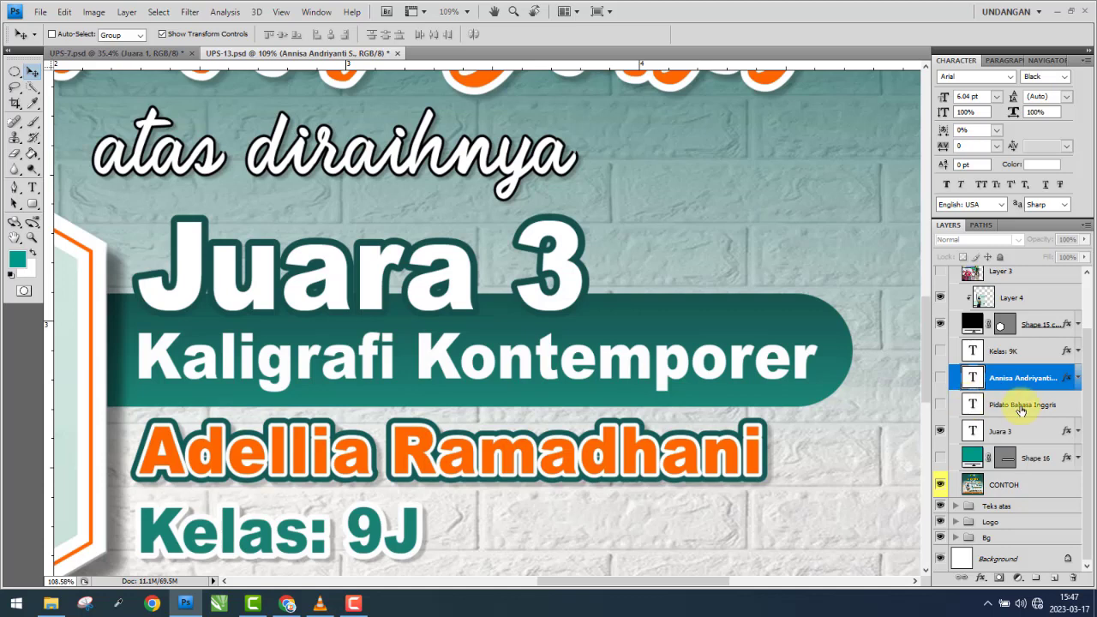
left_click(1028, 404)
left_click(943, 407)
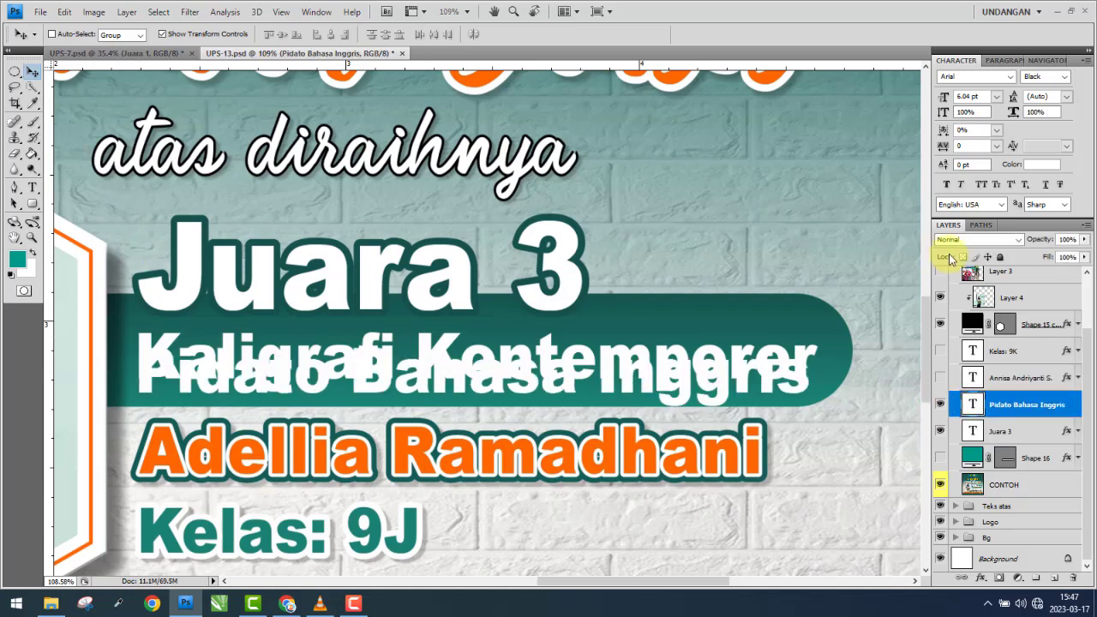
left_click(1042, 163)
left_click(803, 192)
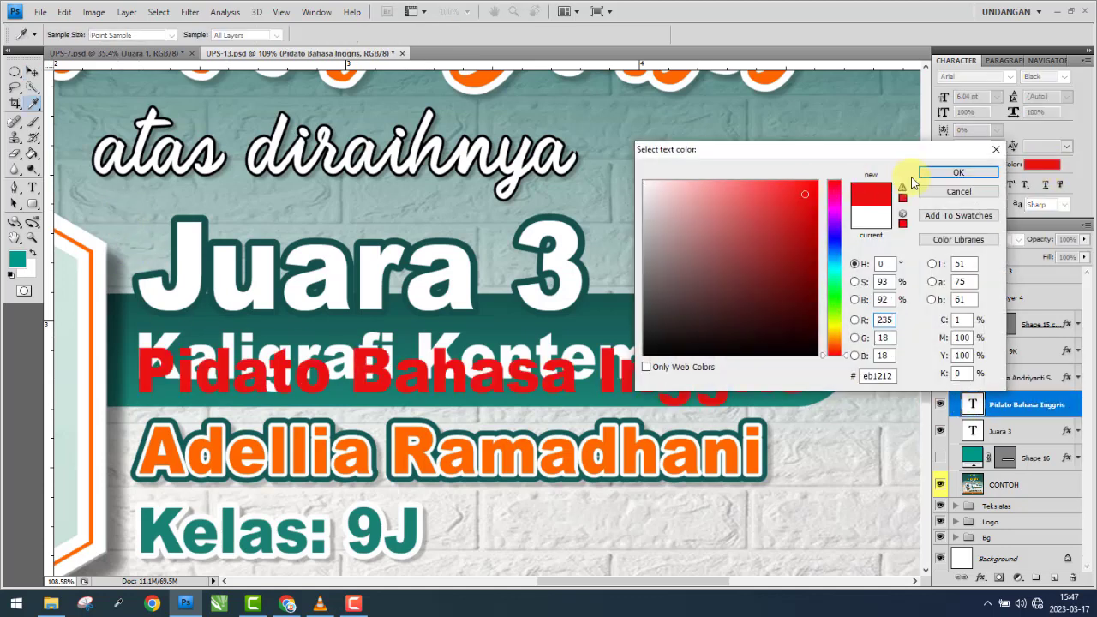
- Retype the line as 'Kaligrafi Kontemporer' and move it onto the band
key("Return")
left_click(33, 187)
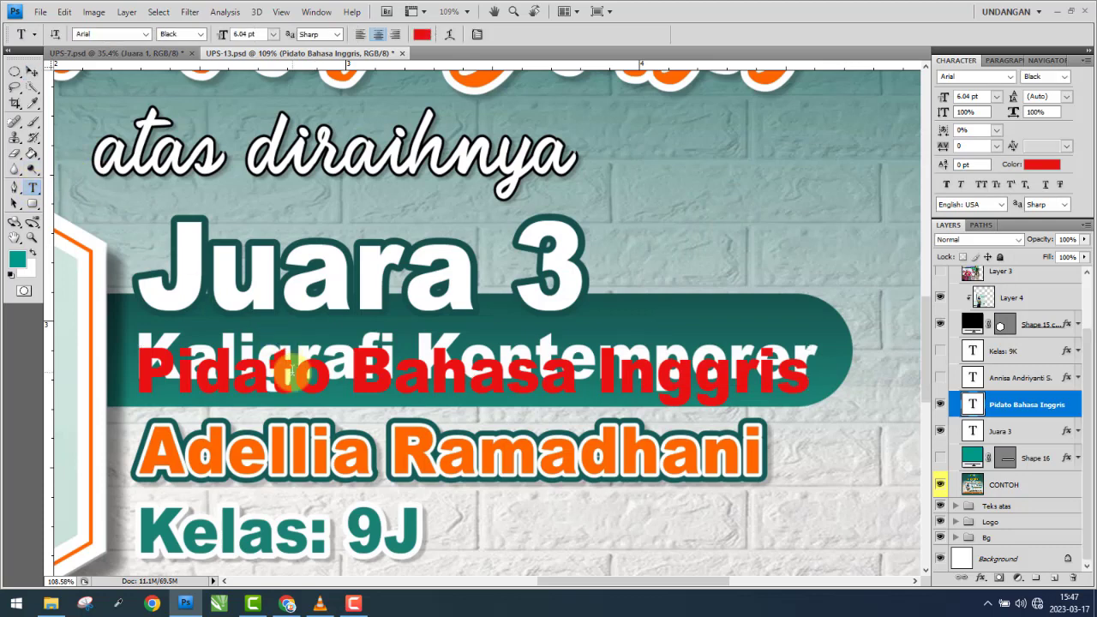
left_click(290, 377)
key("ctrl+a")
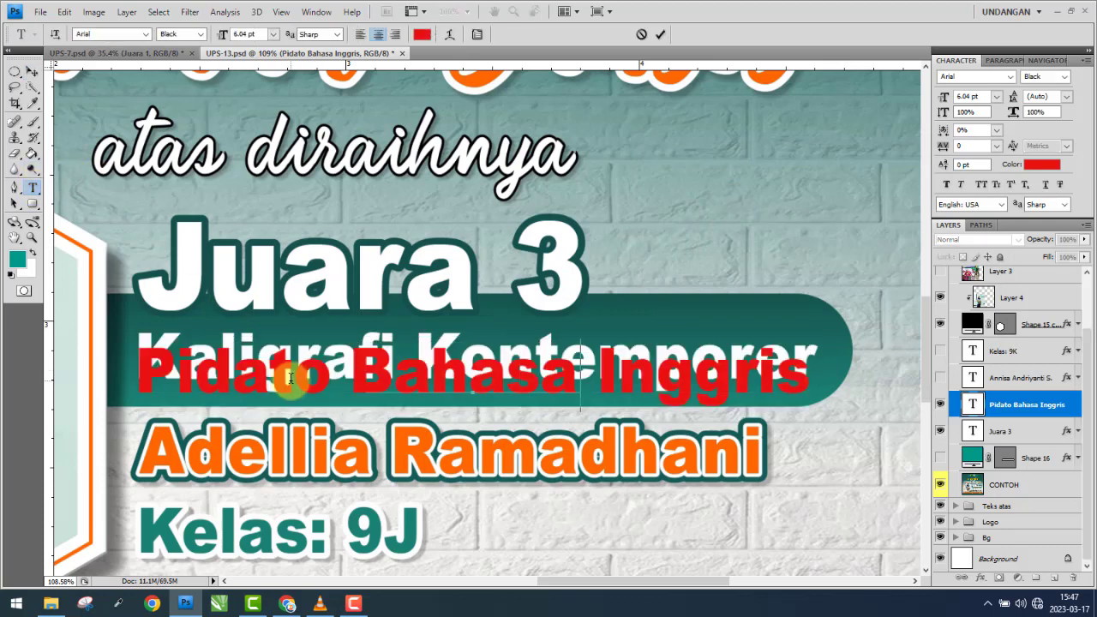
type("kaligrafi")
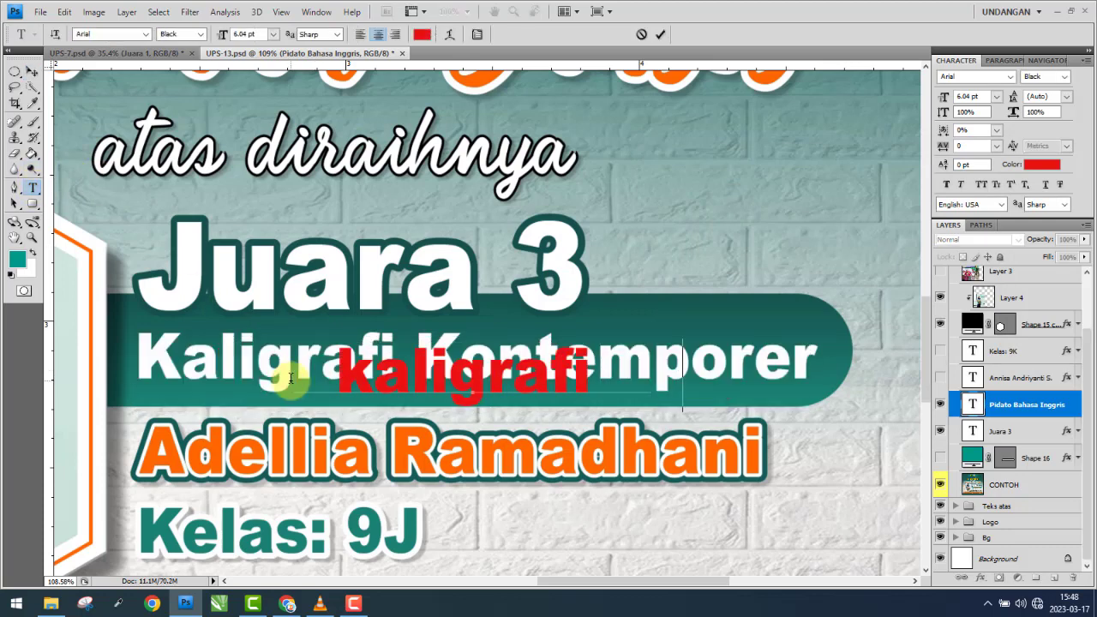
type(" Kontemporer")
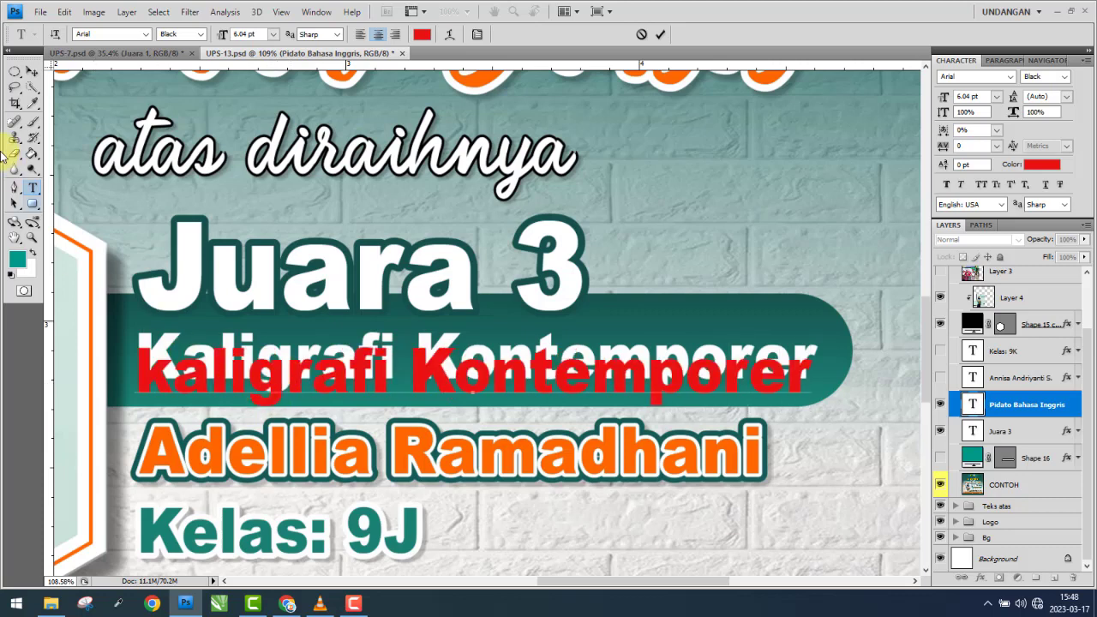
left_click_drag(167, 370, 103, 363)
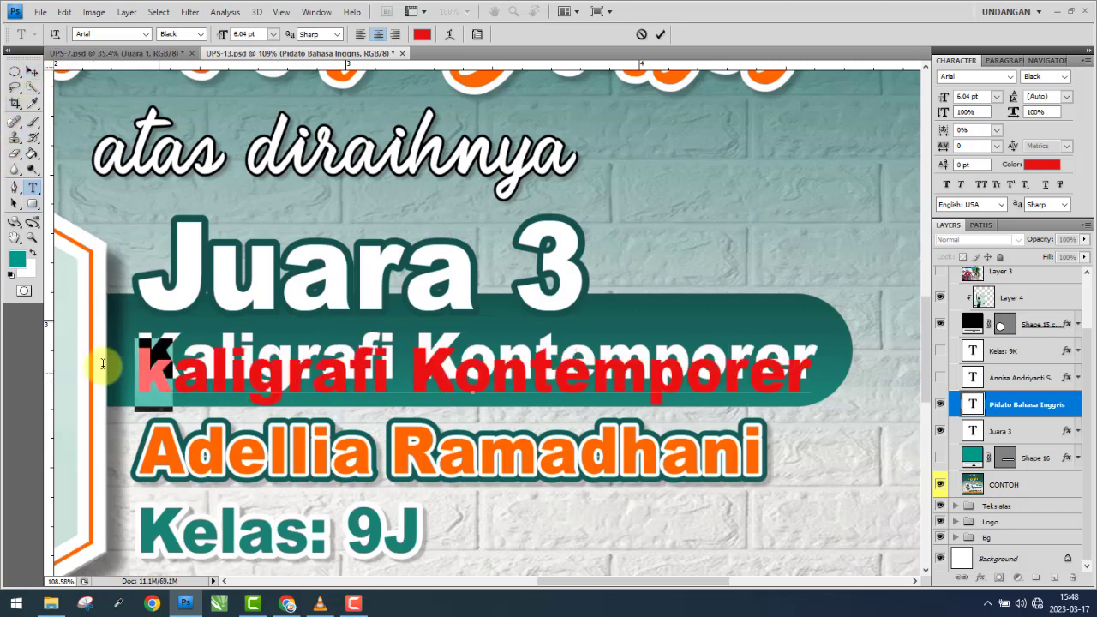
type("K")
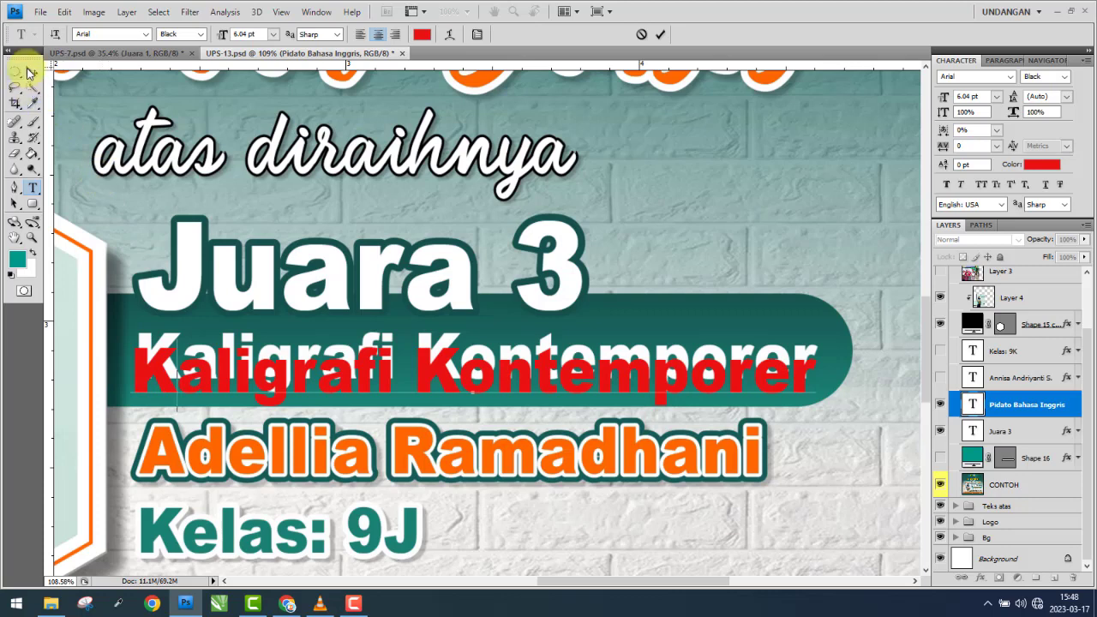
left_click(29, 71)
left_click(166, 355)
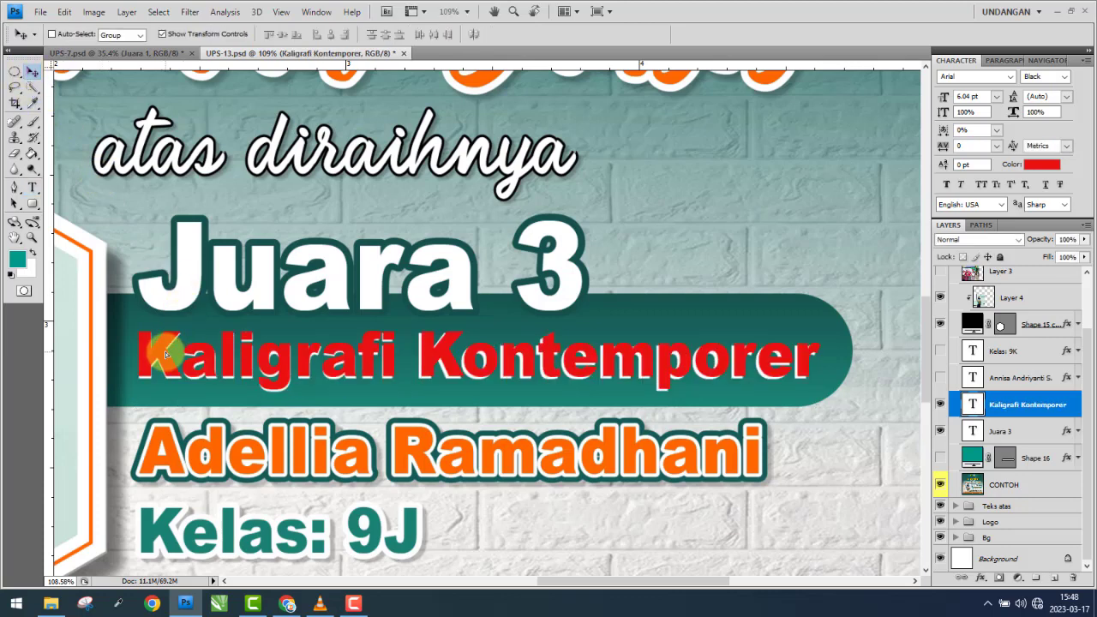
- Nudge the Kaligrafi Kontemporer line down-right and narrow it slightly to fit the bar
key("Down")
key("Down")
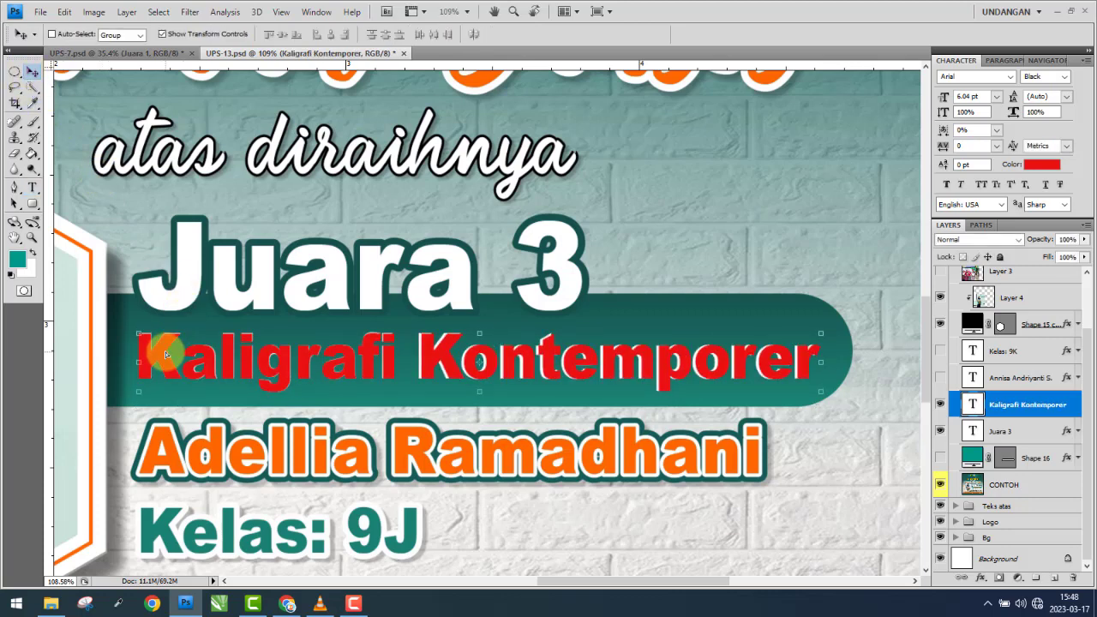
key("Right")
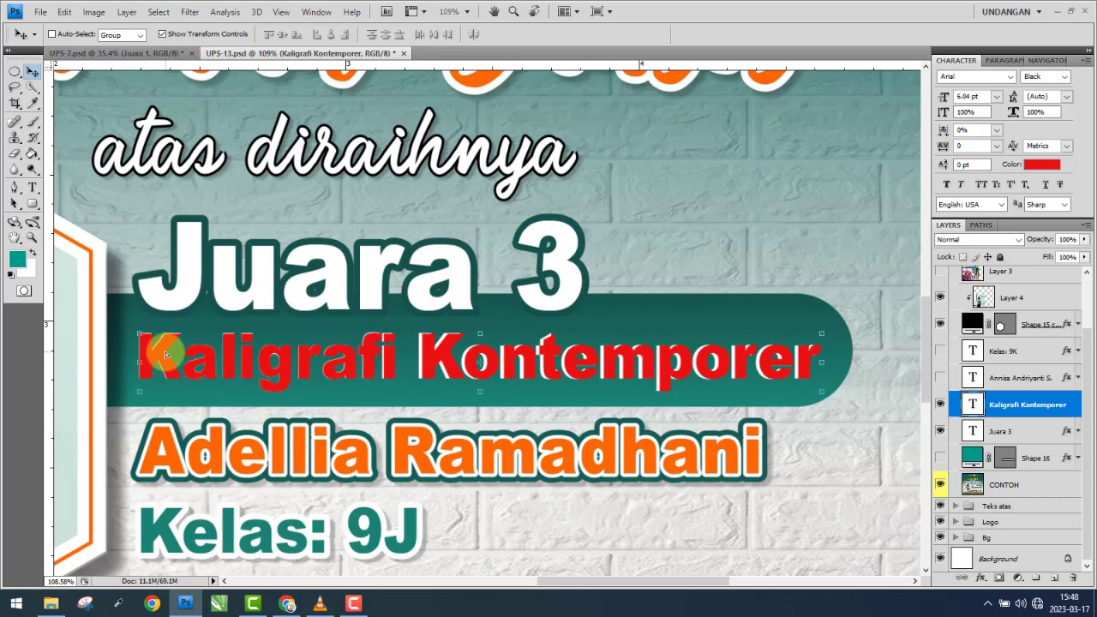
scroll(840, 369, "up", 3)
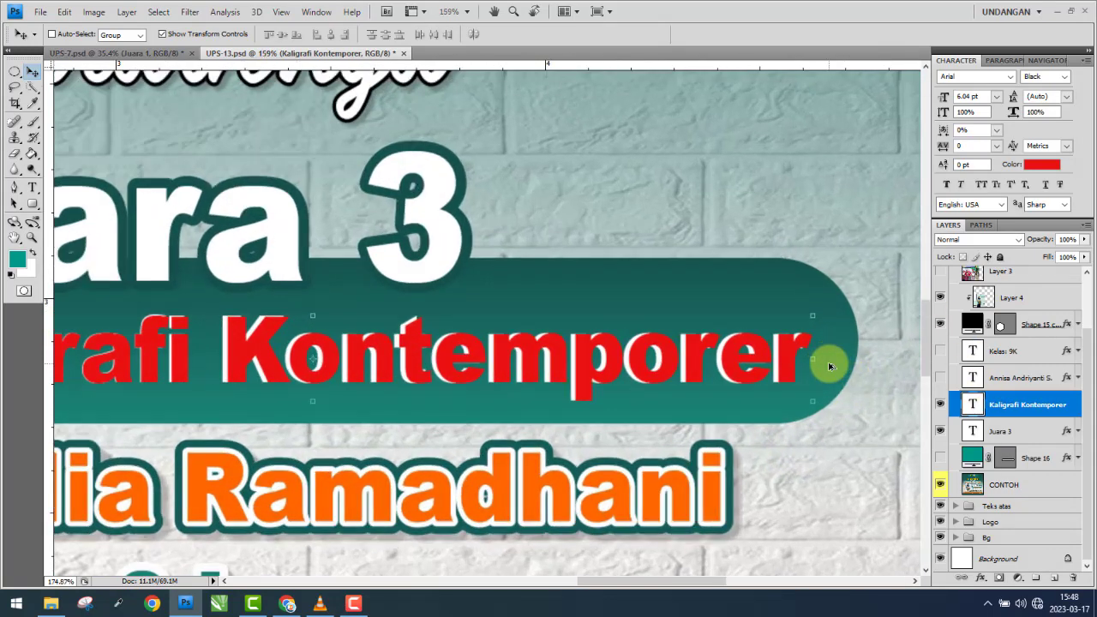
scroll(828, 366, "up", 2)
scroll(823, 364, "up", 1)
scroll(814, 362, "up", 1)
key("ctrl+t")
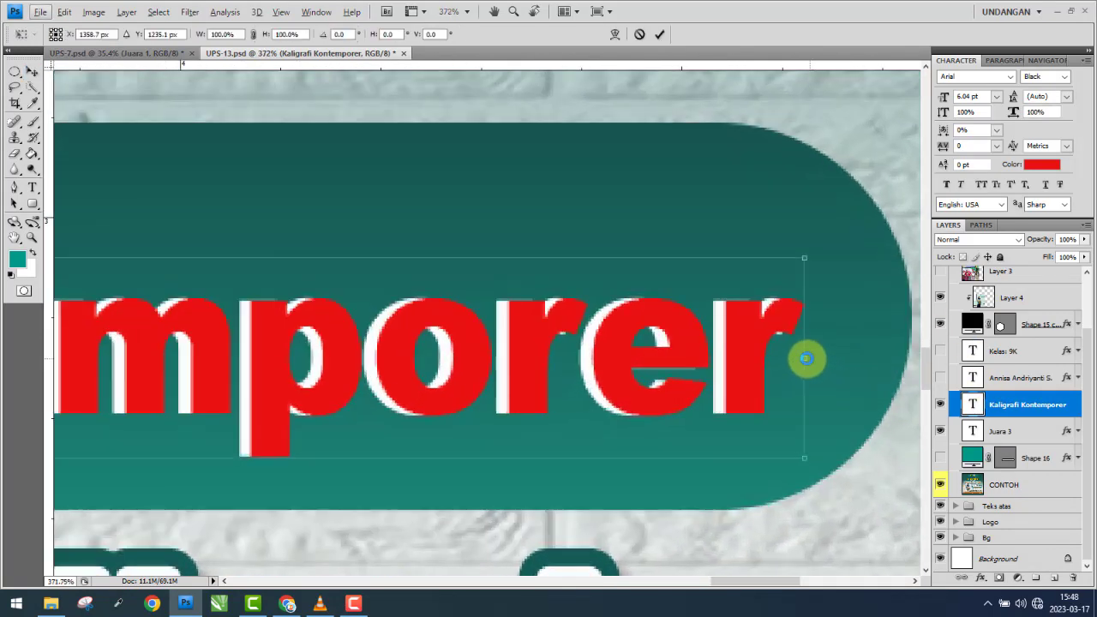
left_click_drag(805, 359, 794, 369)
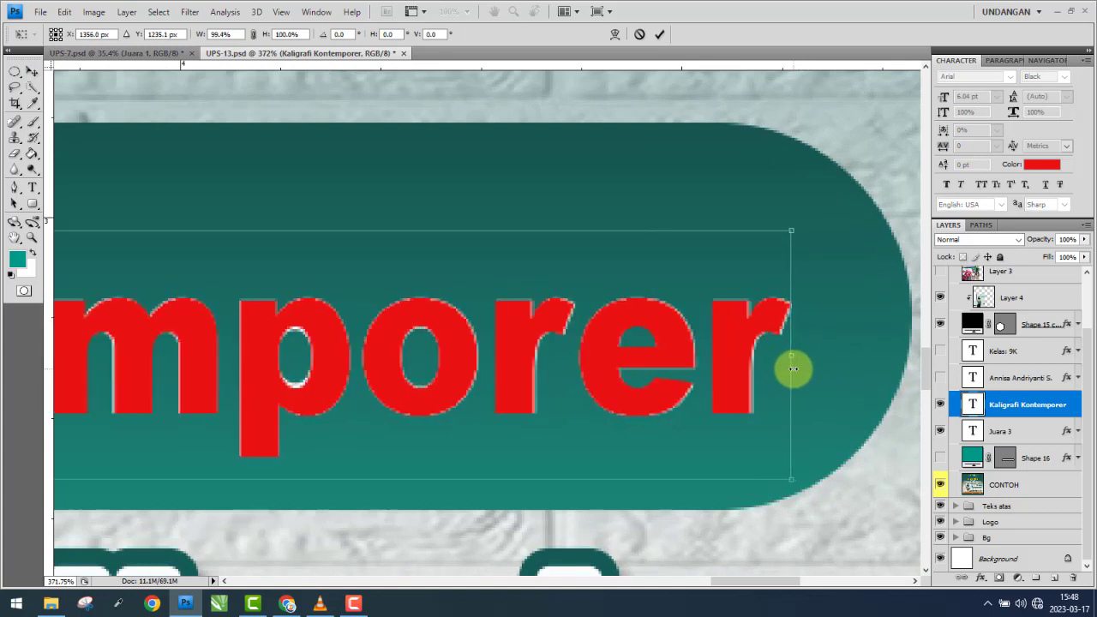
key("Return")
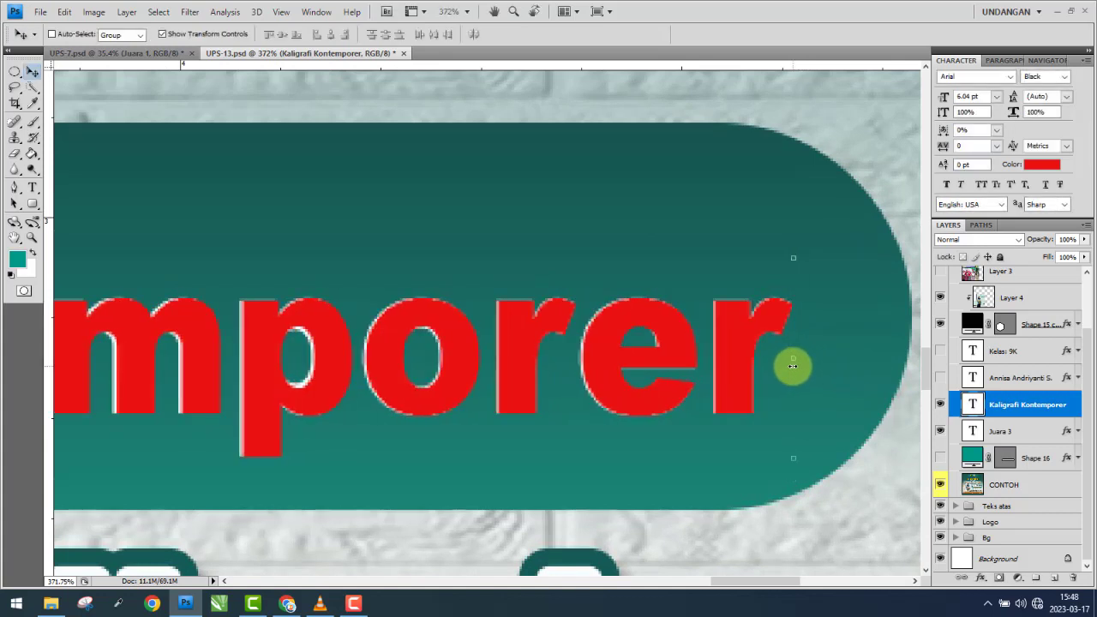
- Change the Kaligrafi Kontemporer text colour from red to white
scroll(692, 292, "down", 3)
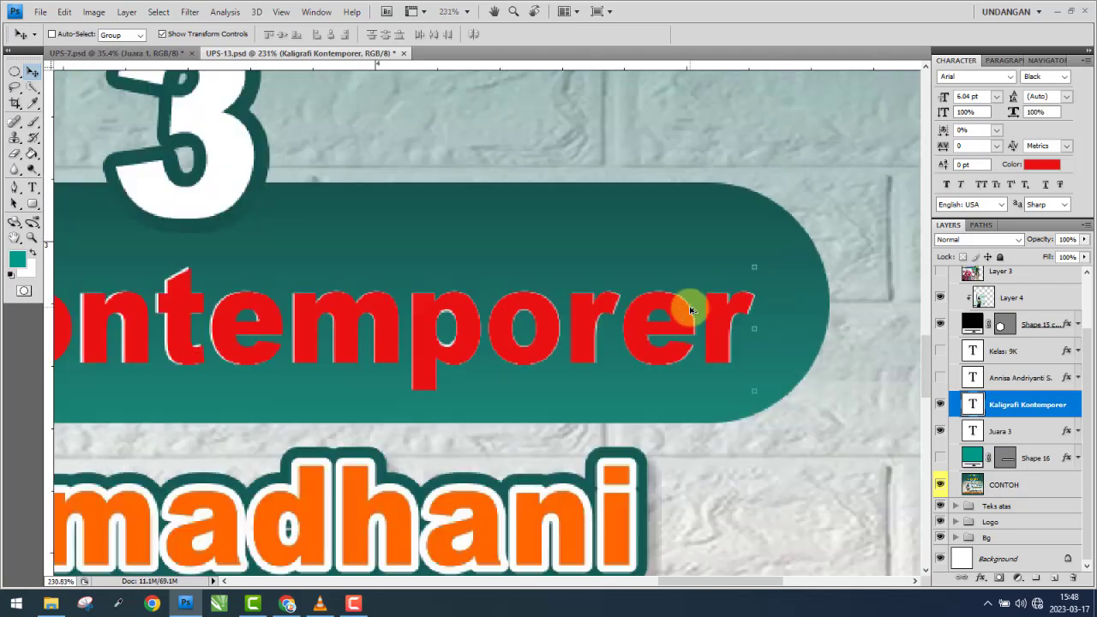
scroll(685, 306, "down", 2)
scroll(680, 314, "down", 1)
scroll(680, 313, "down", 1)
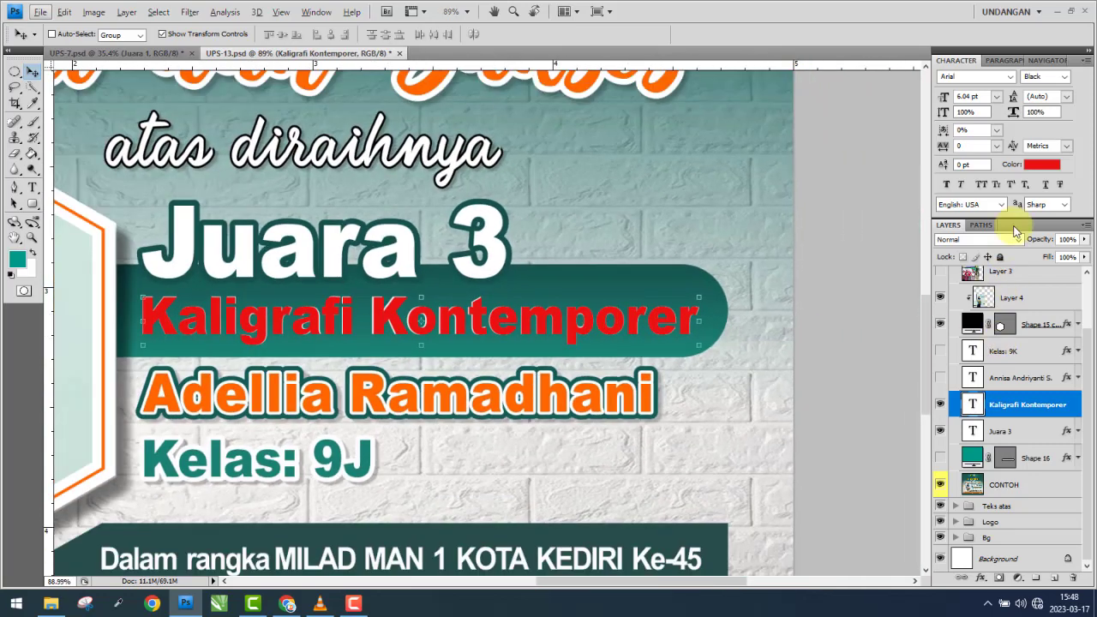
left_click(1041, 164)
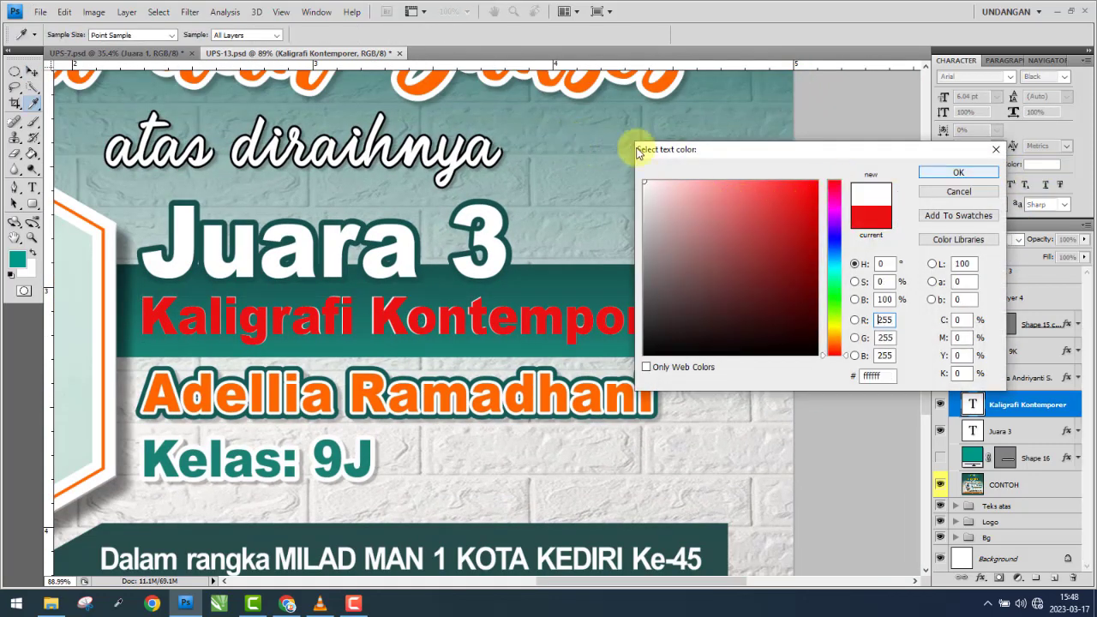
left_click(633, 146)
left_click(952, 174)
scroll(635, 373, "down", 2)
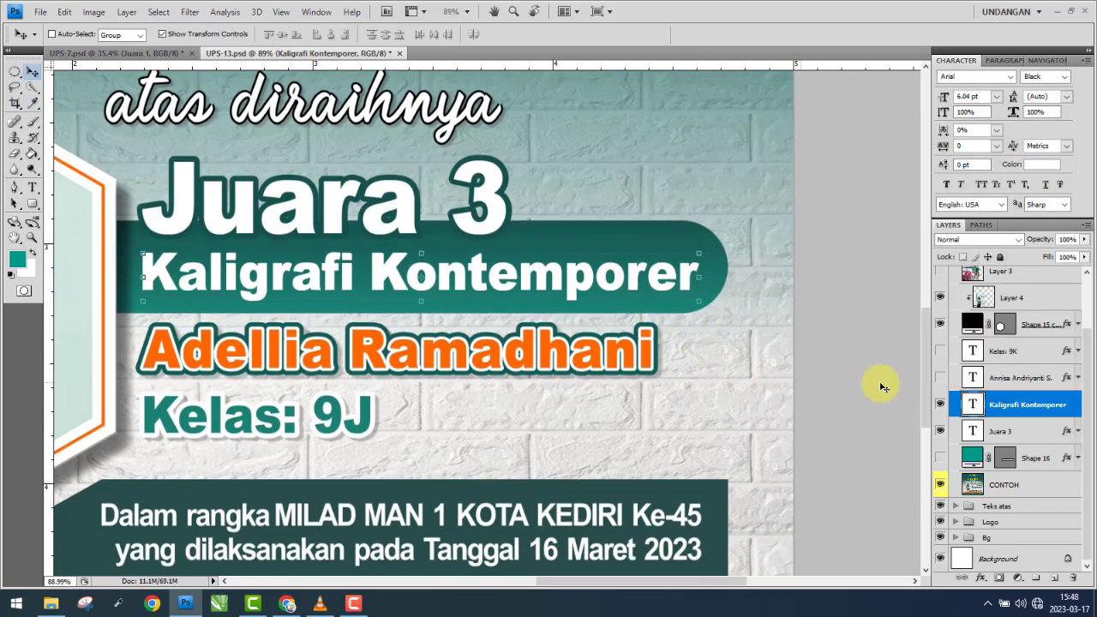
- Show the second name text layer and move it below the orange name
left_click(960, 377)
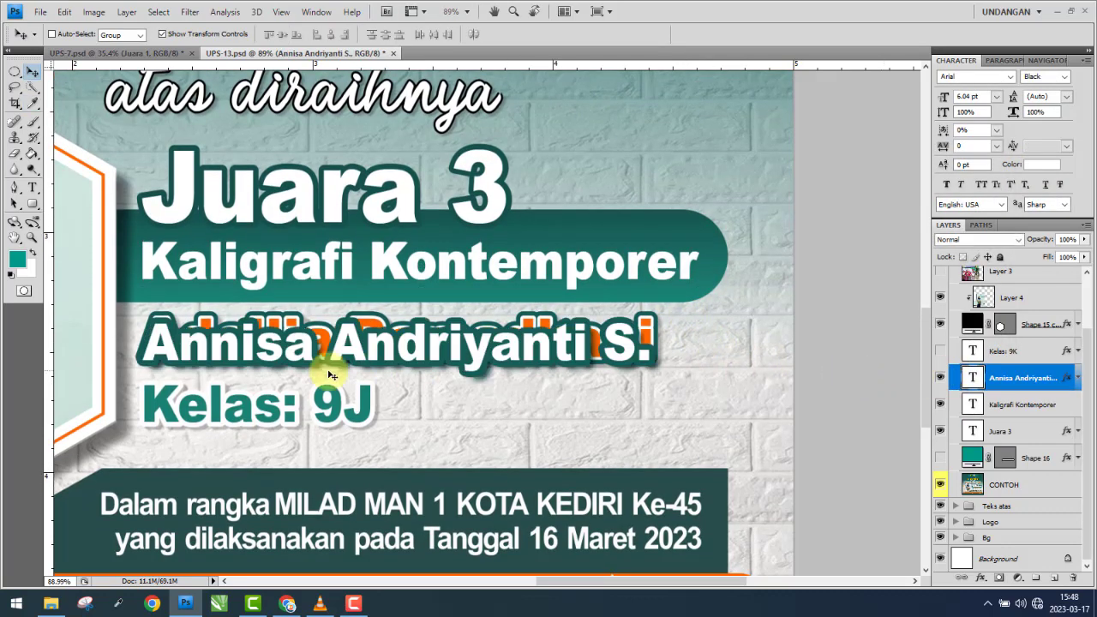
scroll(253, 364, "up", 3)
left_click_drag(279, 378, 267, 422)
left_click_drag(507, 334, 498, 330)
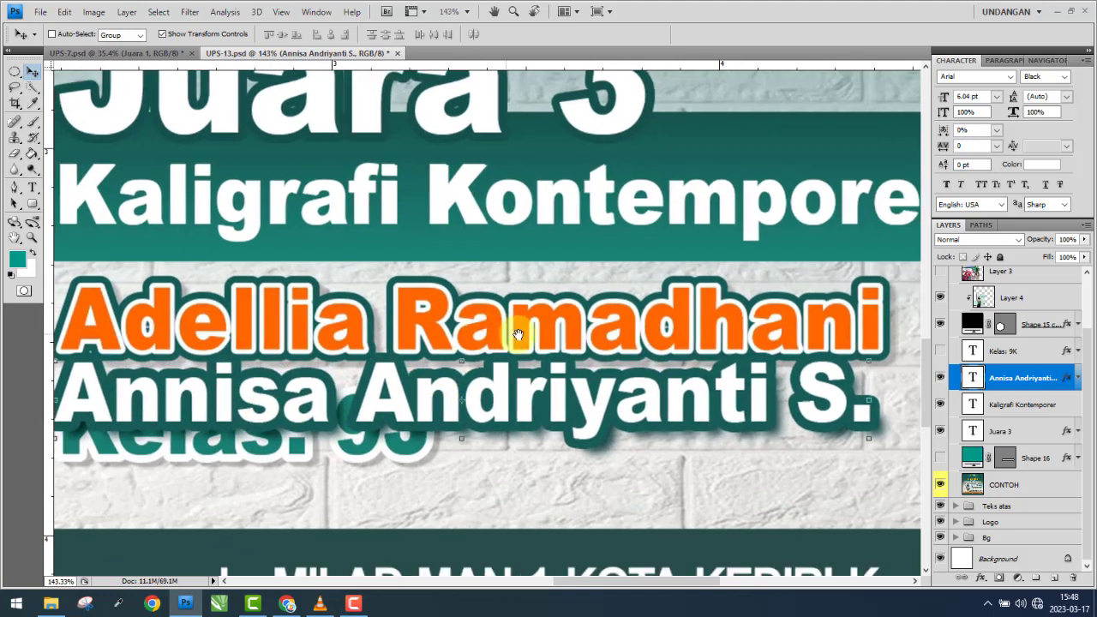
- Retype the second name line as the student's full name
left_click(32, 187)
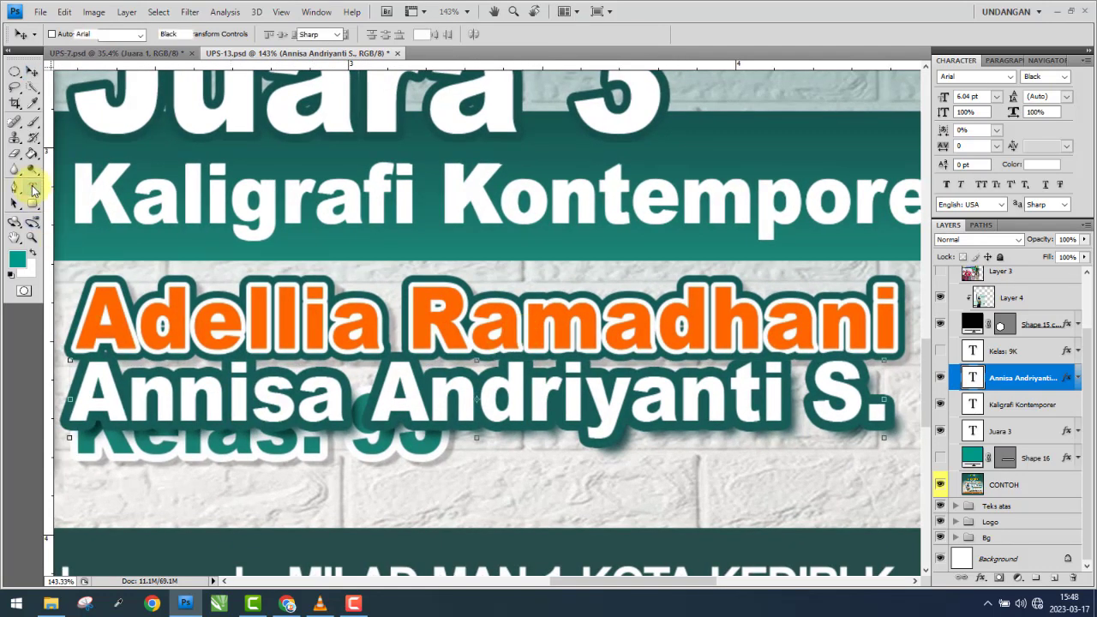
left_click(139, 384)
key("ctrl+a")
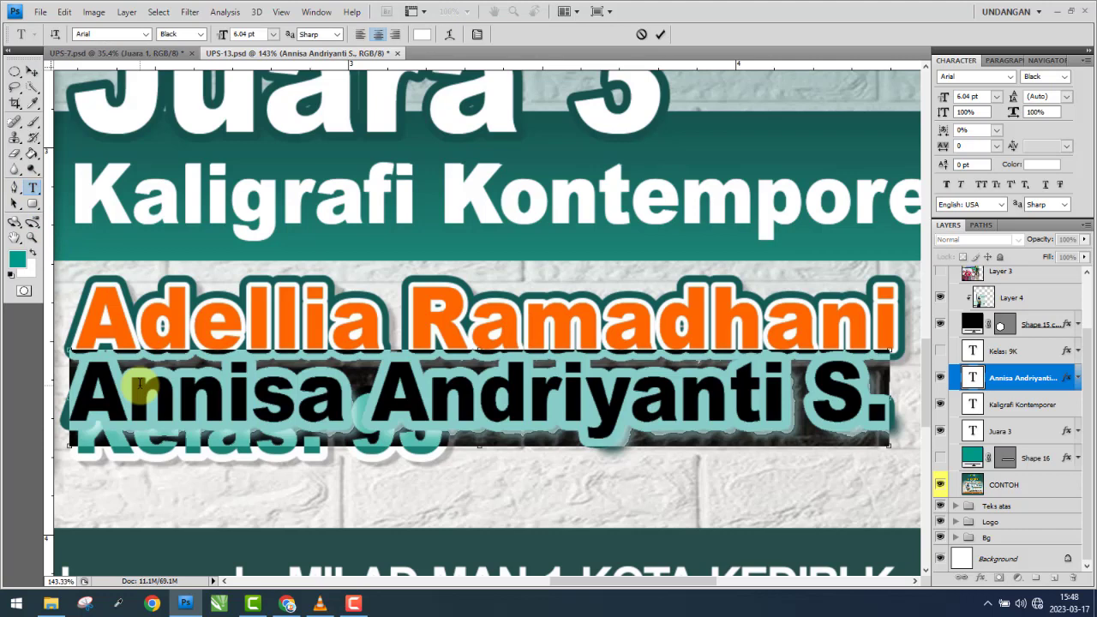
type("Adelli")
key("BackSpace")
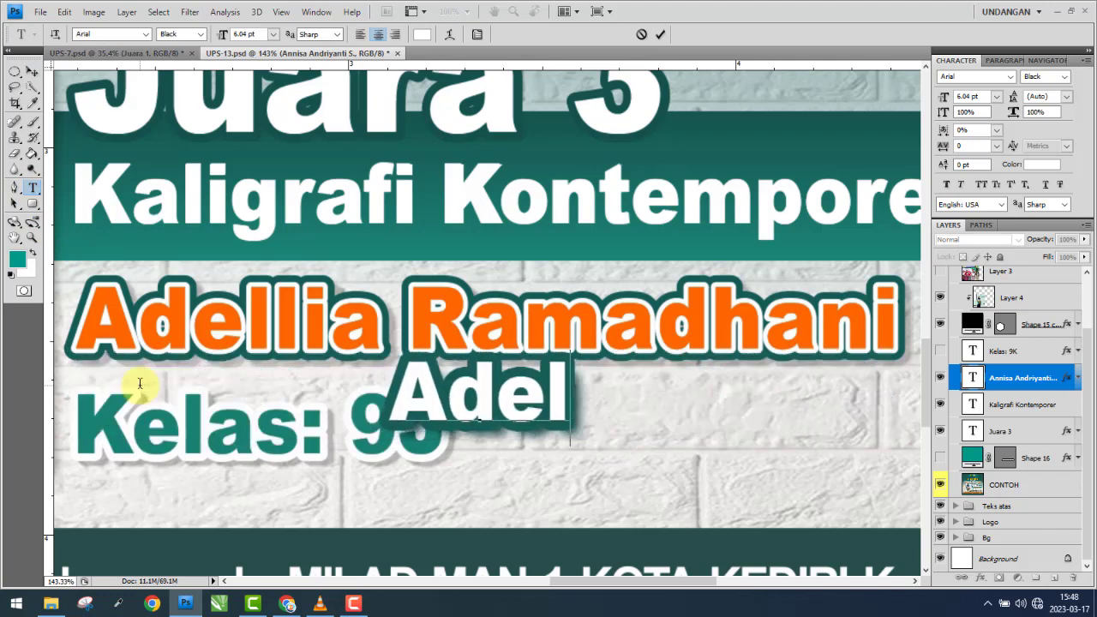
type("lia")
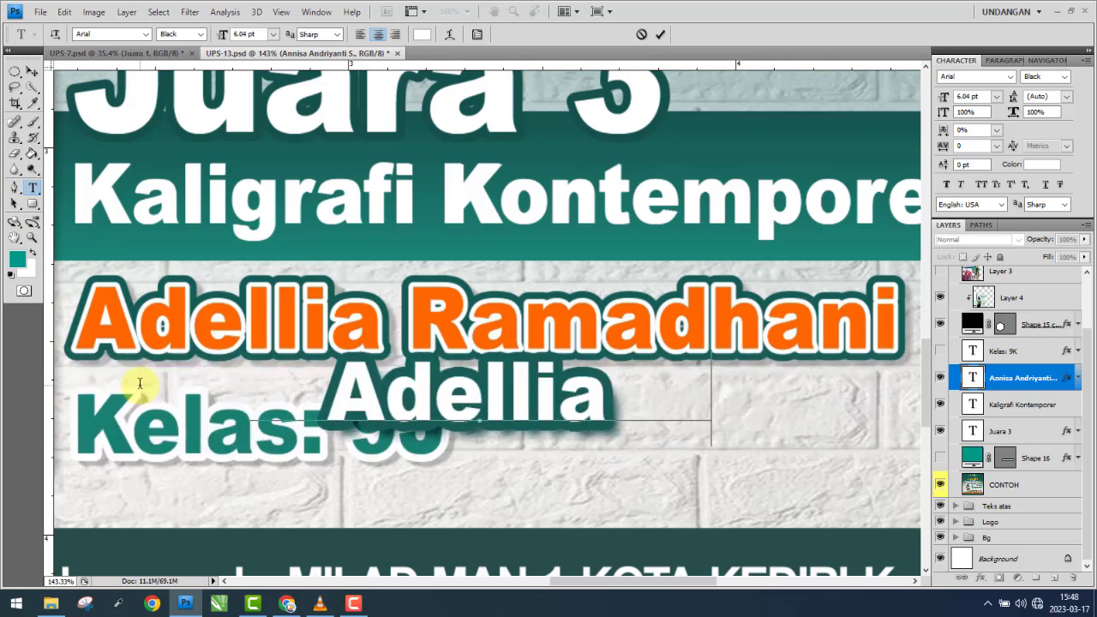
type(" ramadhani")
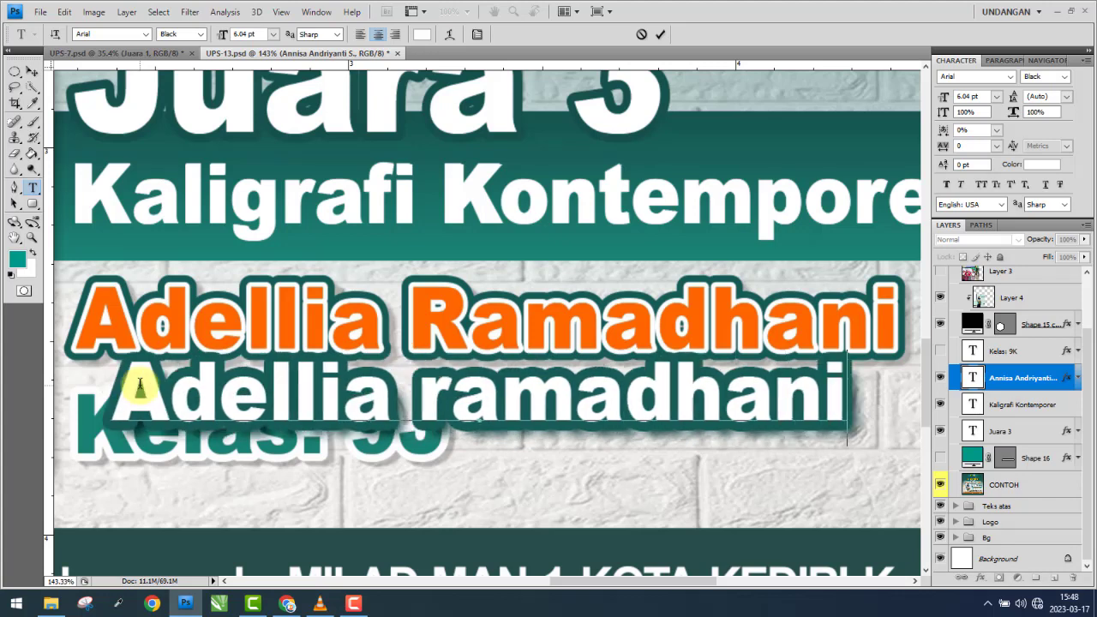
left_click(30, 75)
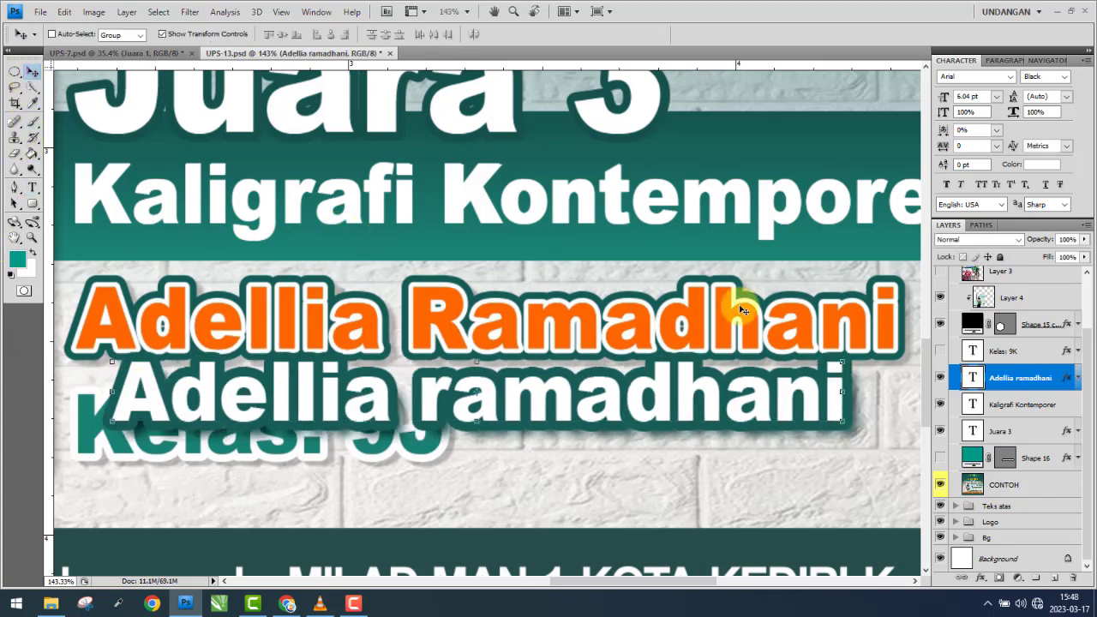
- Duplicate the name layer, hide the copy, and clear the original's outline style
key("ctrl+j")
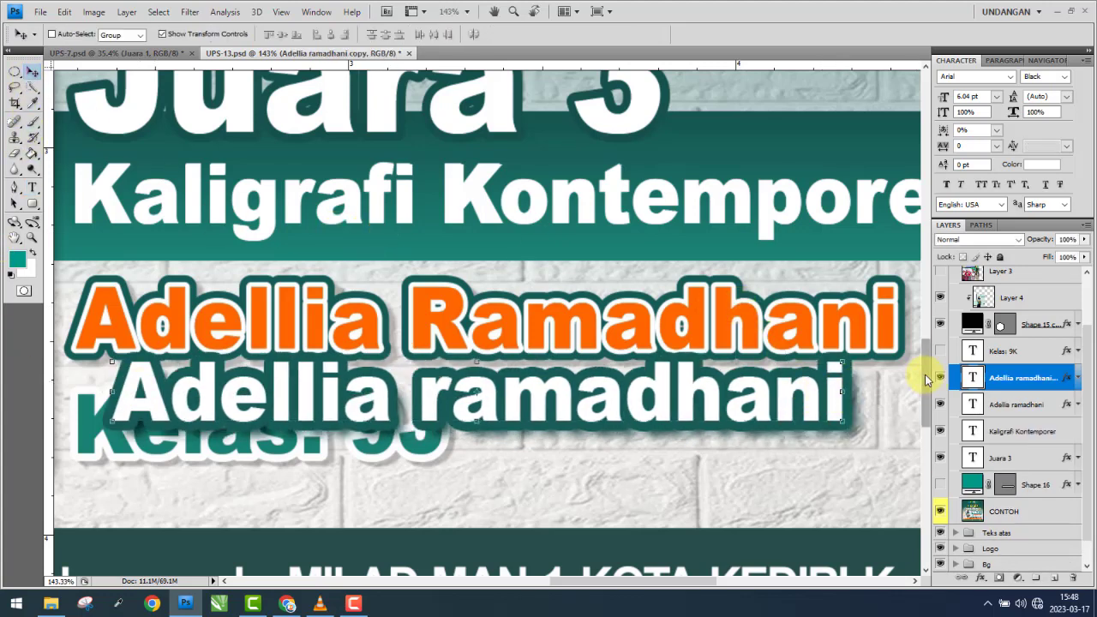
left_click(941, 377)
scroll(1006, 405, "up", 1)
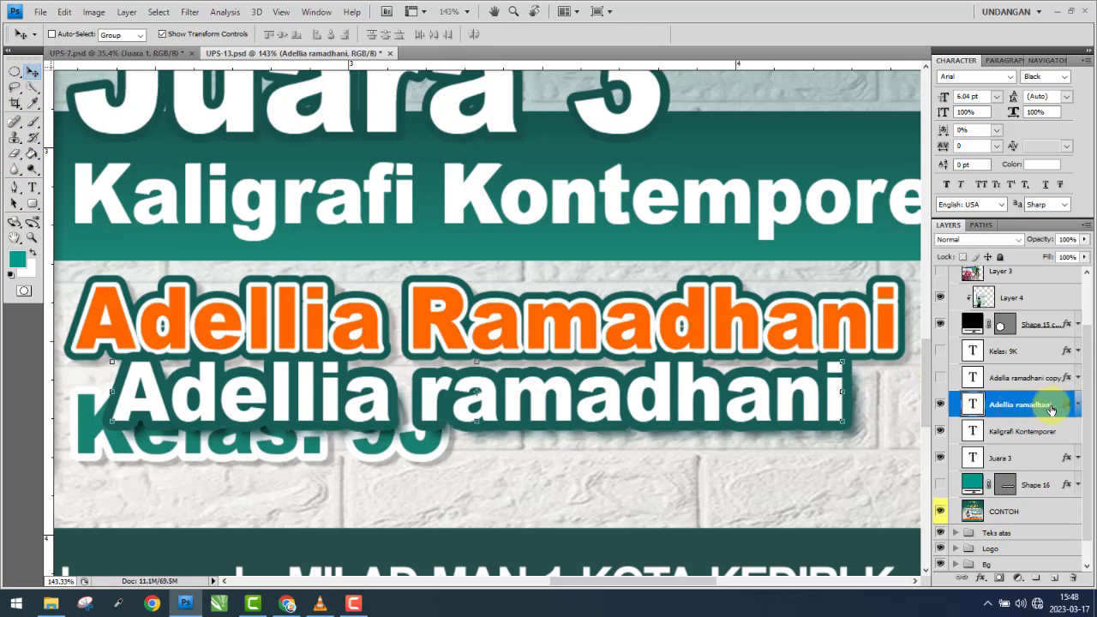
right_click(1033, 420)
left_click(1034, 422)
left_click(1031, 422)
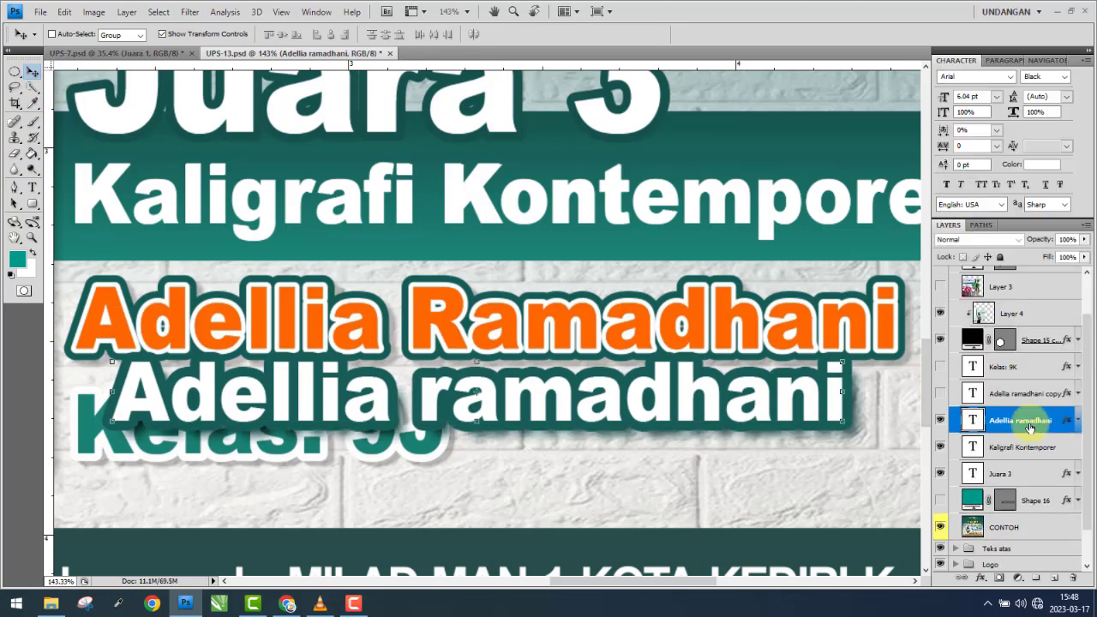
right_click(1028, 420)
left_click(979, 413)
left_click_drag(979, 415, 1013, 226)
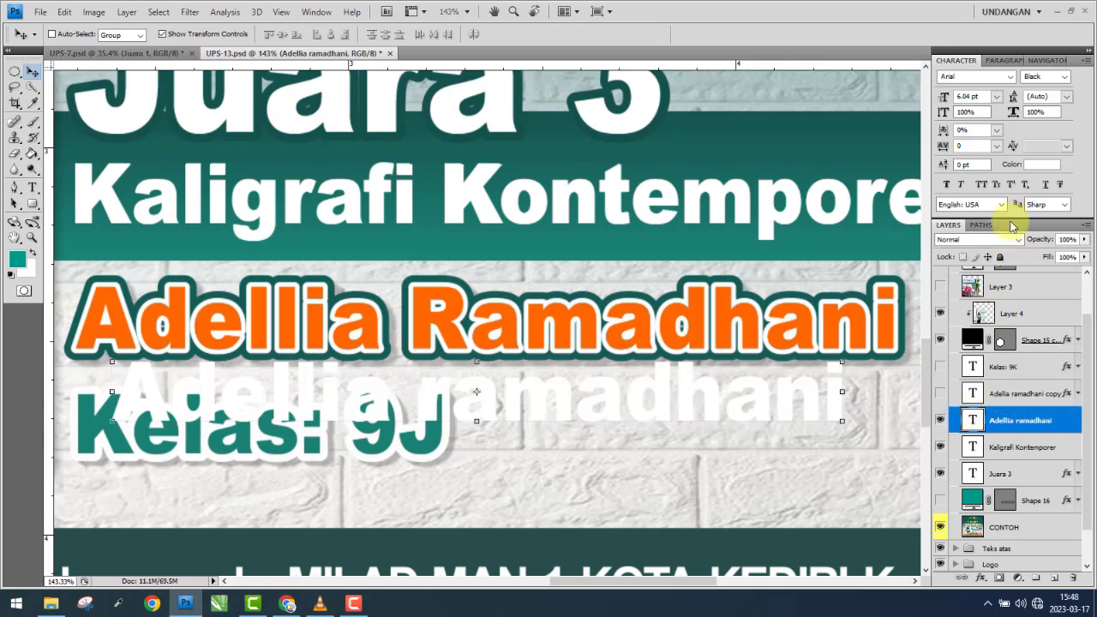
- Make the name text blue and place it over the orange name
left_click(1050, 166)
left_click(813, 187)
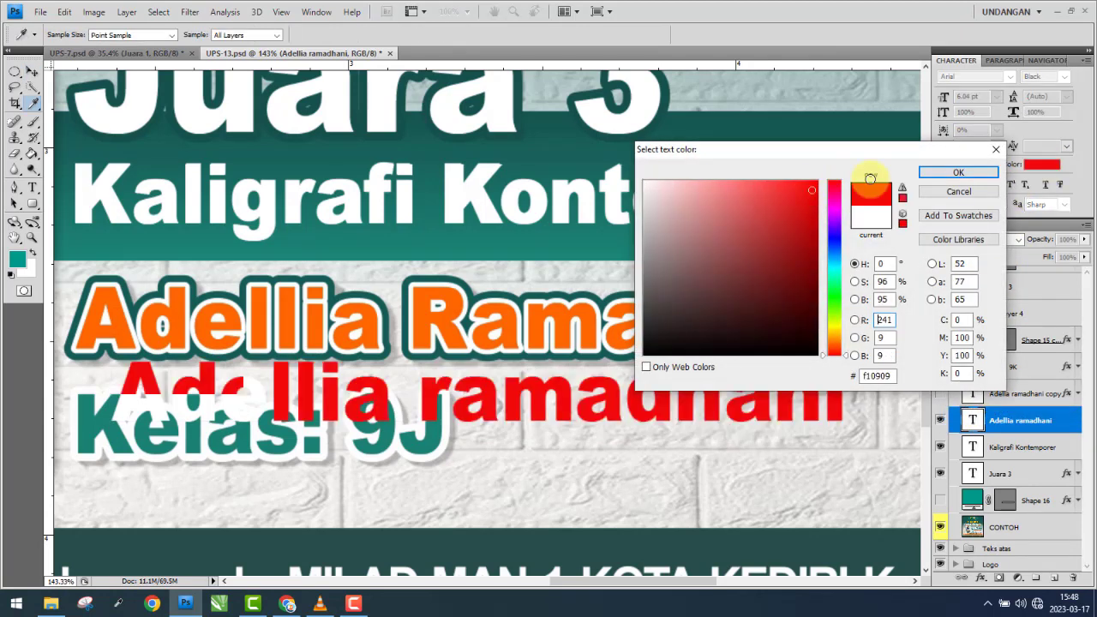
left_click(959, 175)
left_click_drag(188, 392, 150, 318)
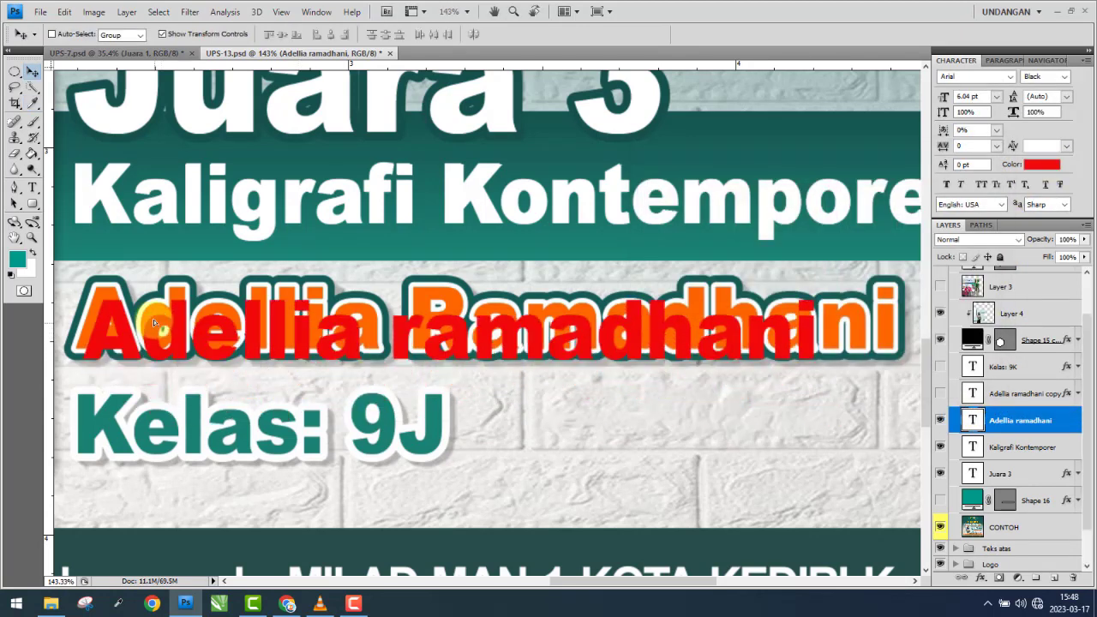
left_click(1041, 166)
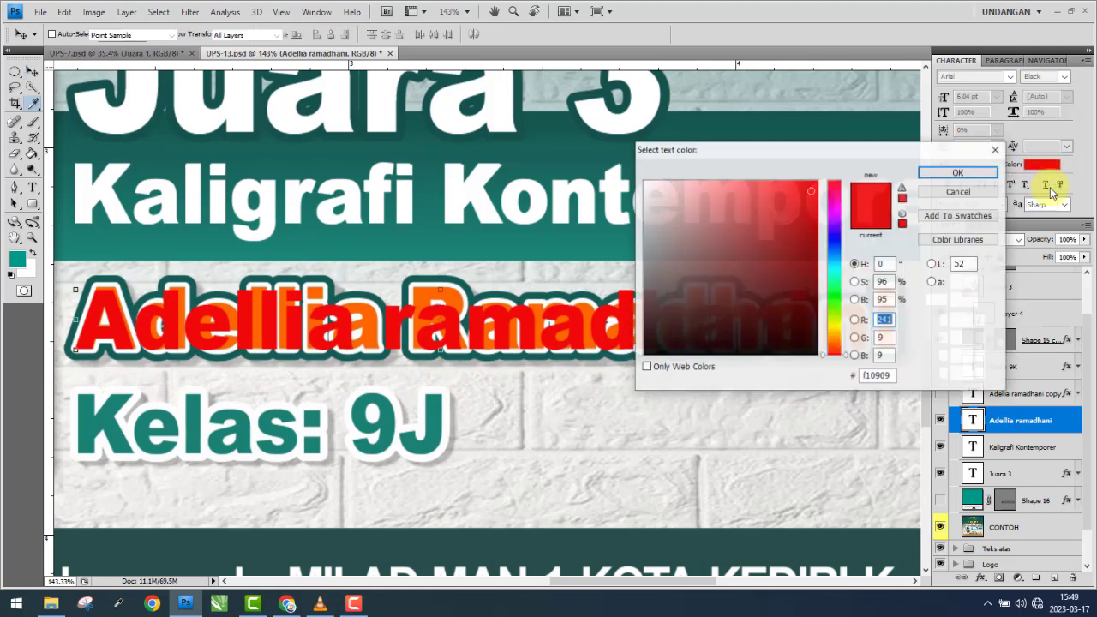
left_click(834, 238)
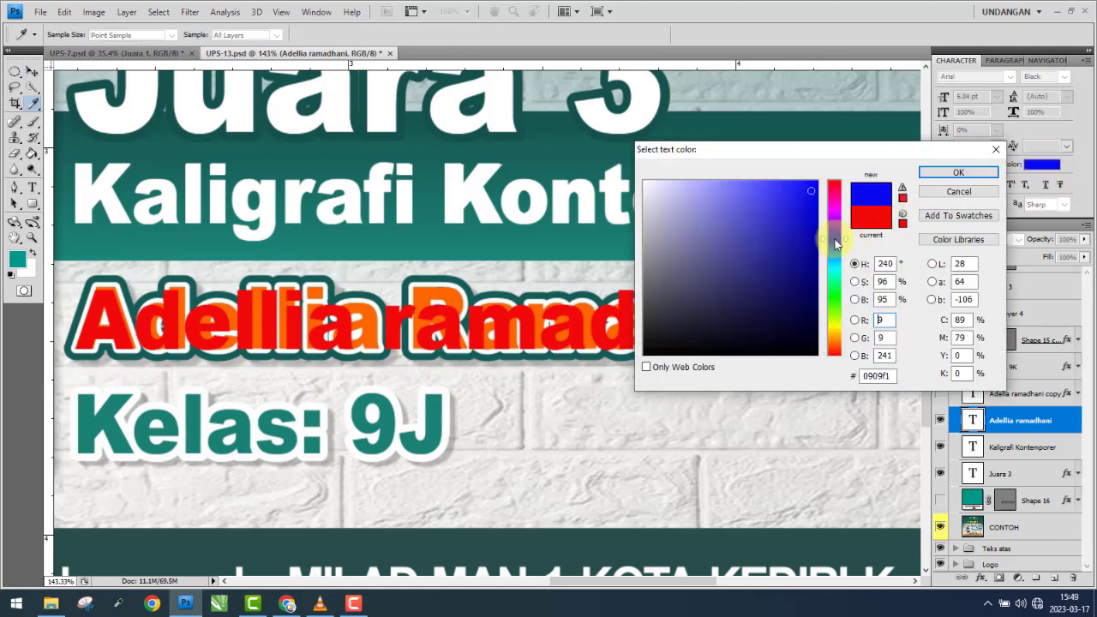
left_click(937, 175)
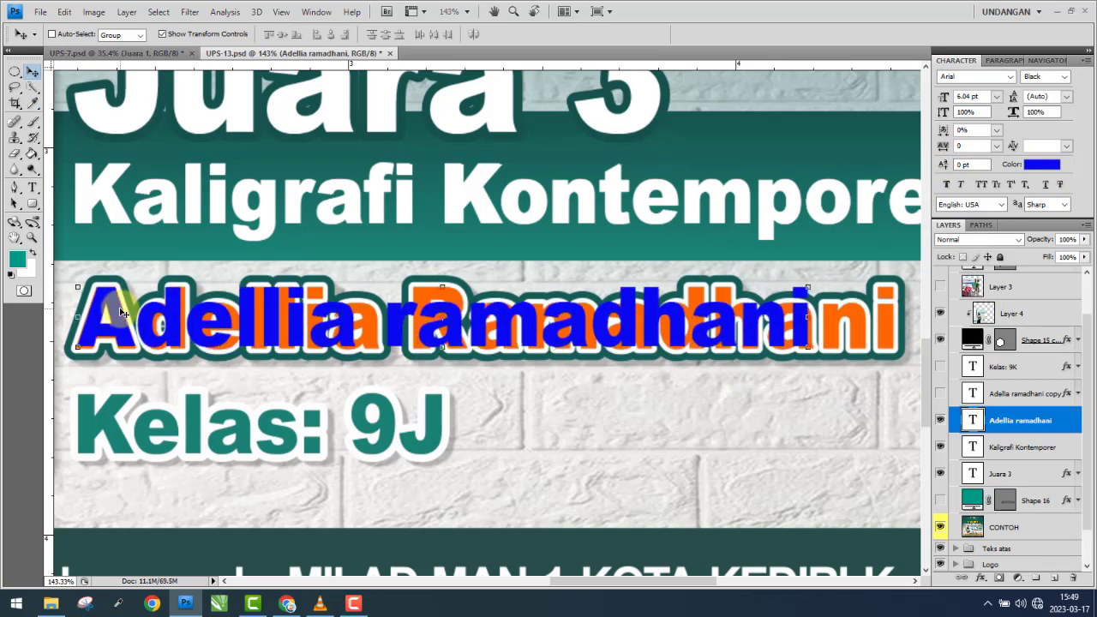
key("Up")
key("Up")
key("Up")
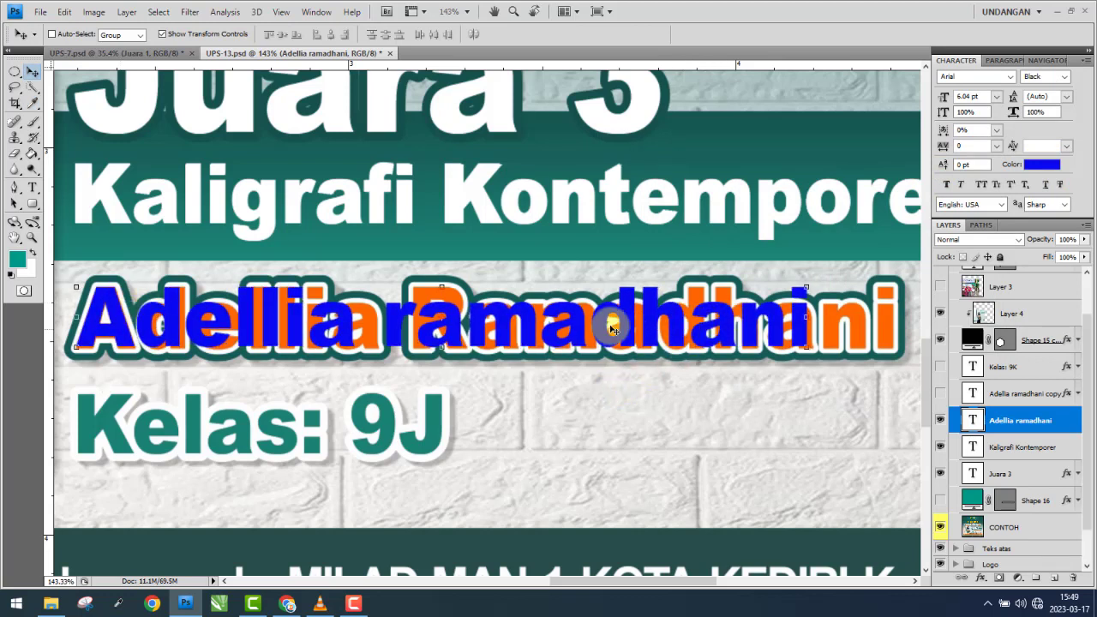
- Capitalise the surname's initial to 'R' and commit the text edit
left_click(31, 193)
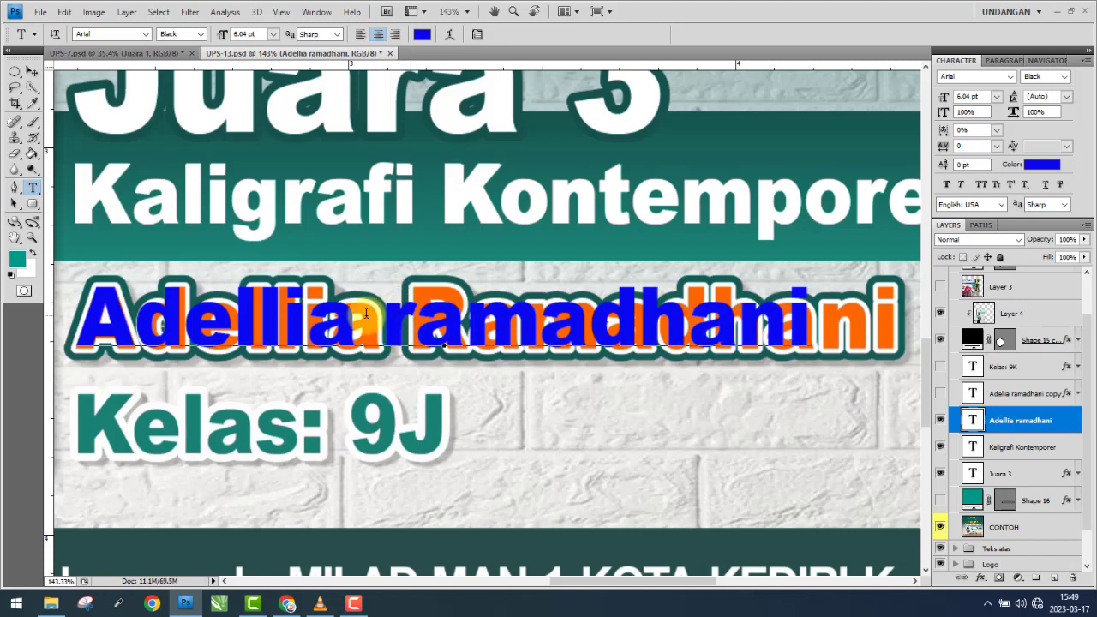
left_click_drag(415, 317, 381, 317)
key("BackSpace")
type("R")
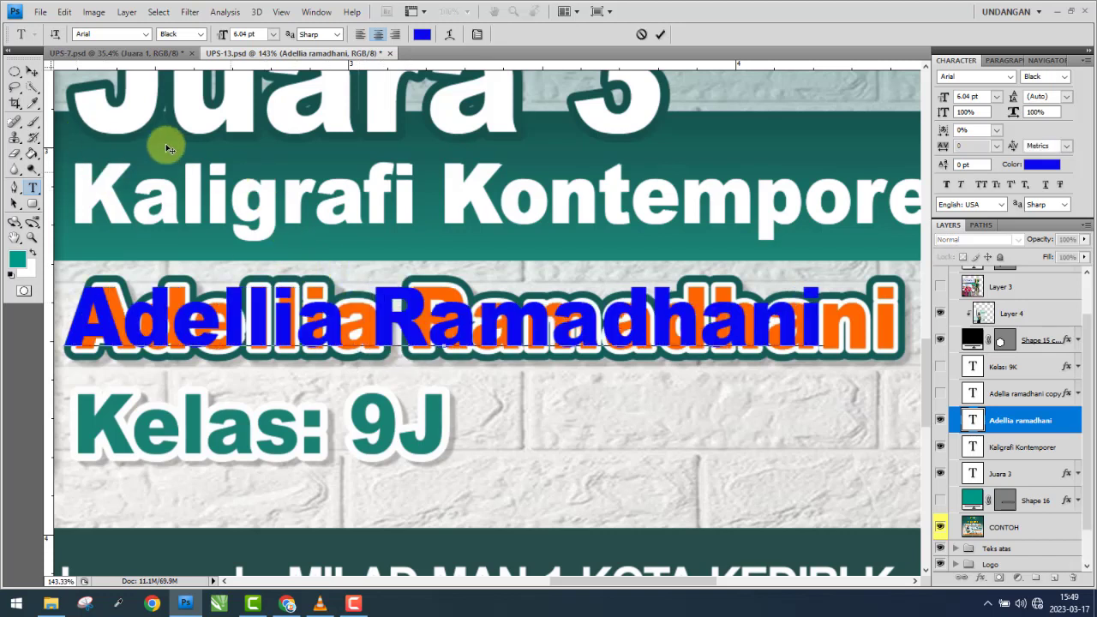
left_click(31, 72)
- Nudge the blue name right and scale it larger and wider
key("Right")
key("Right")
key("Right")
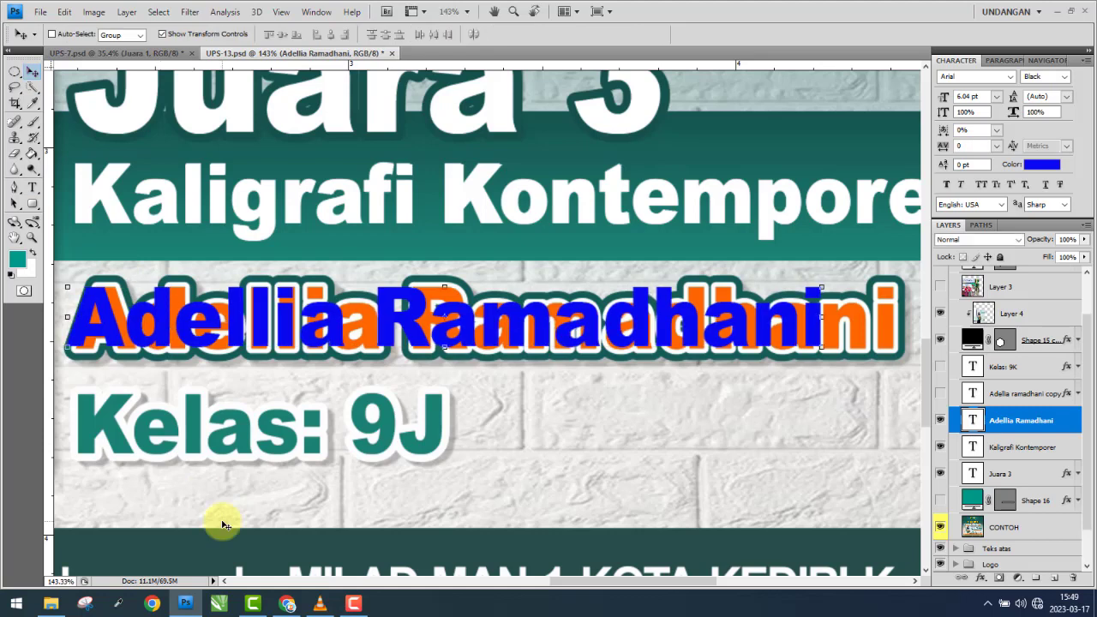
key("Right")
key("Right")
key("Right")
key("Right")
key("Right")
key("Right")
key("Right")
key("Right")
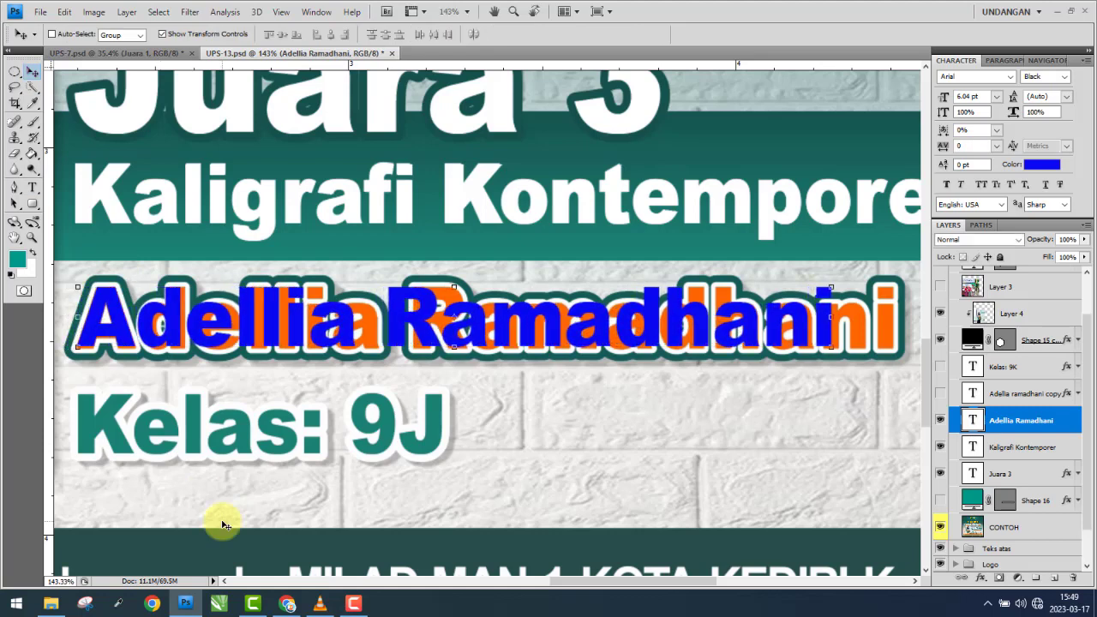
key("Right")
key("ctrl+t")
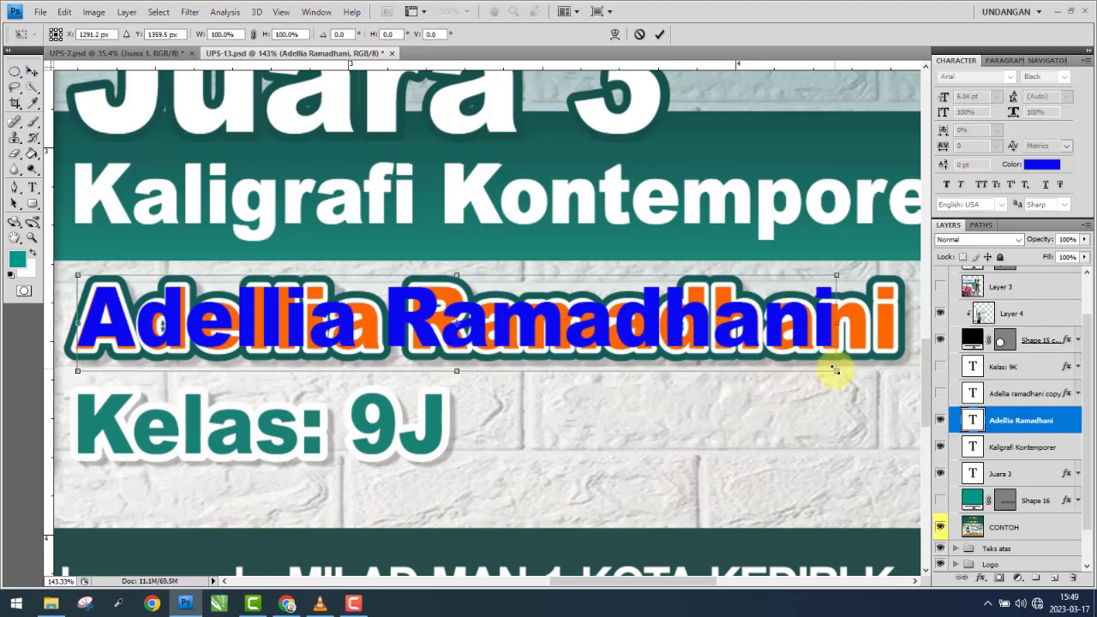
left_click_drag(843, 372, 864, 375)
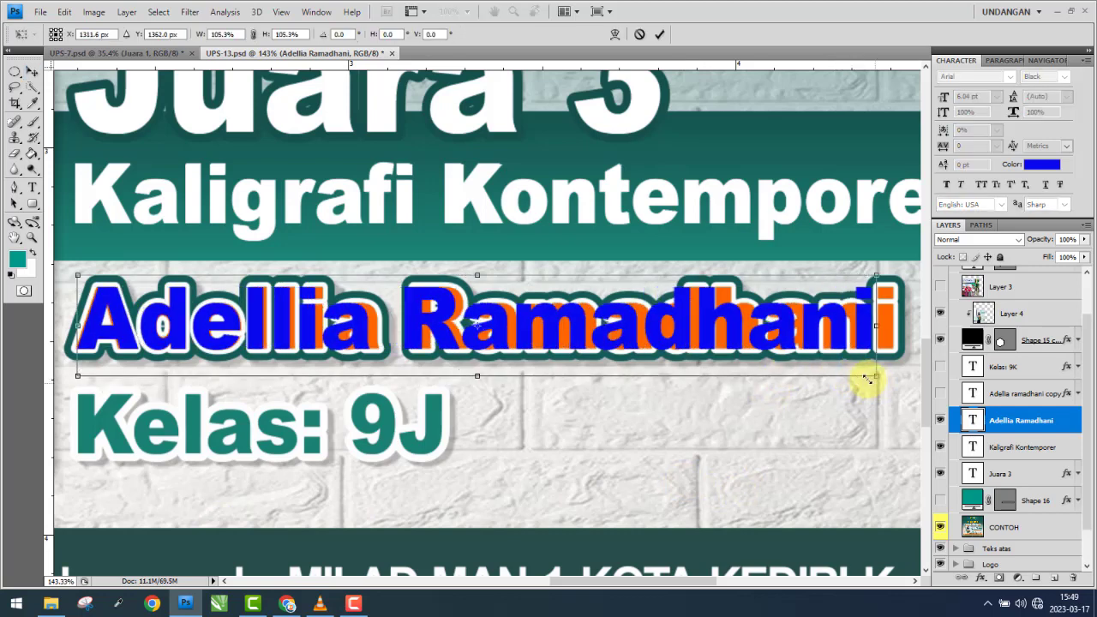
left_click_drag(864, 375, 869, 374)
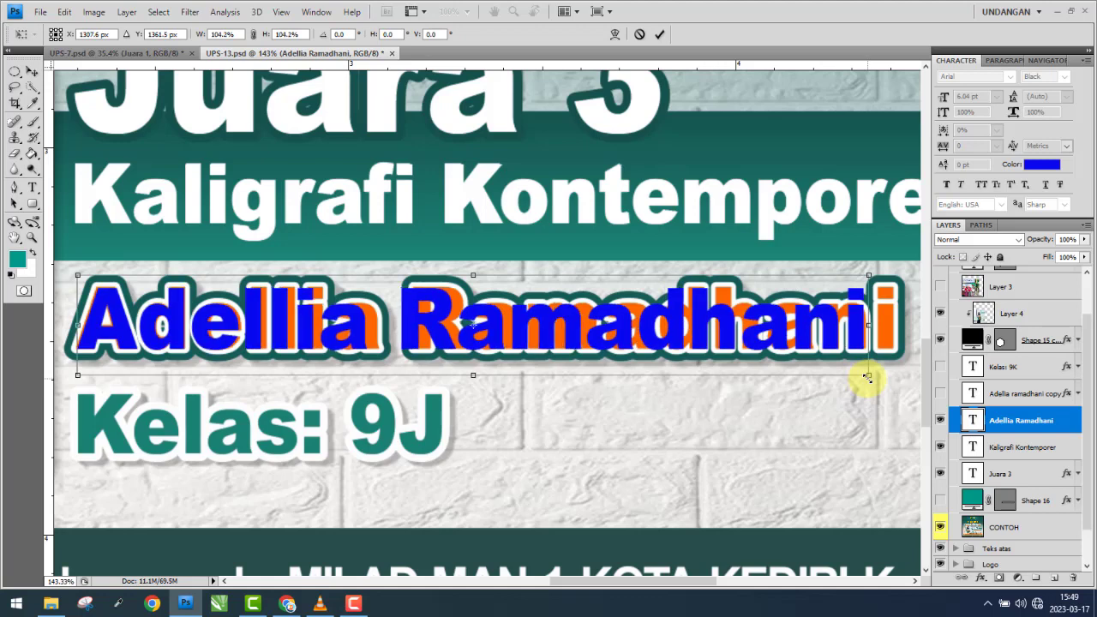
mouse_move(870, 323)
left_mouse_down()
mouse_move(893, 323)
mouse_move(838, 317)
left_mouse_up()
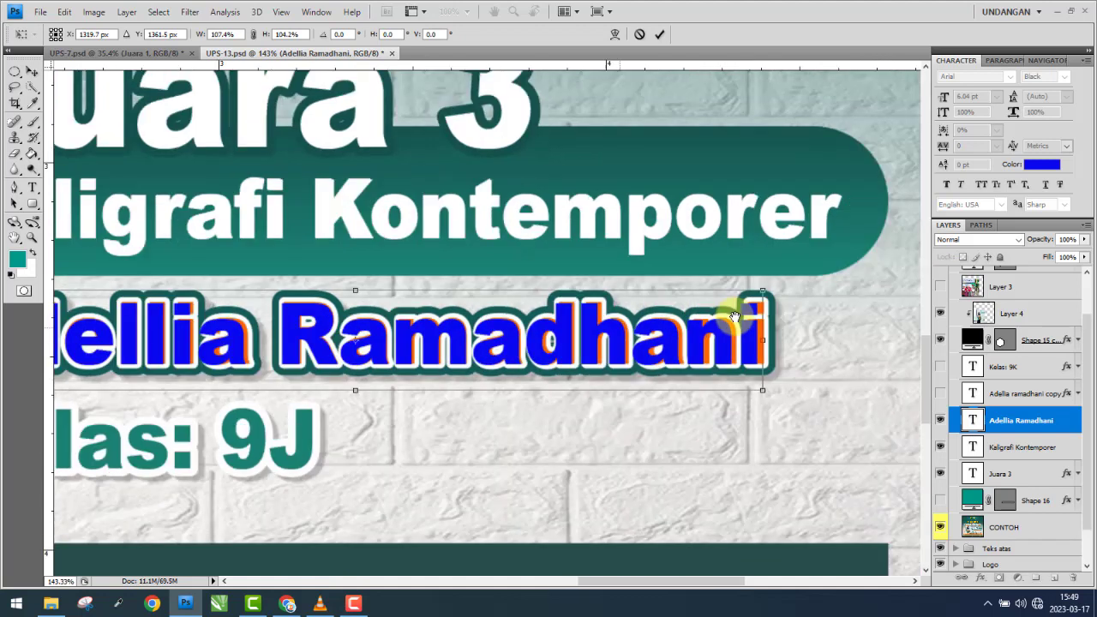
key("Return")
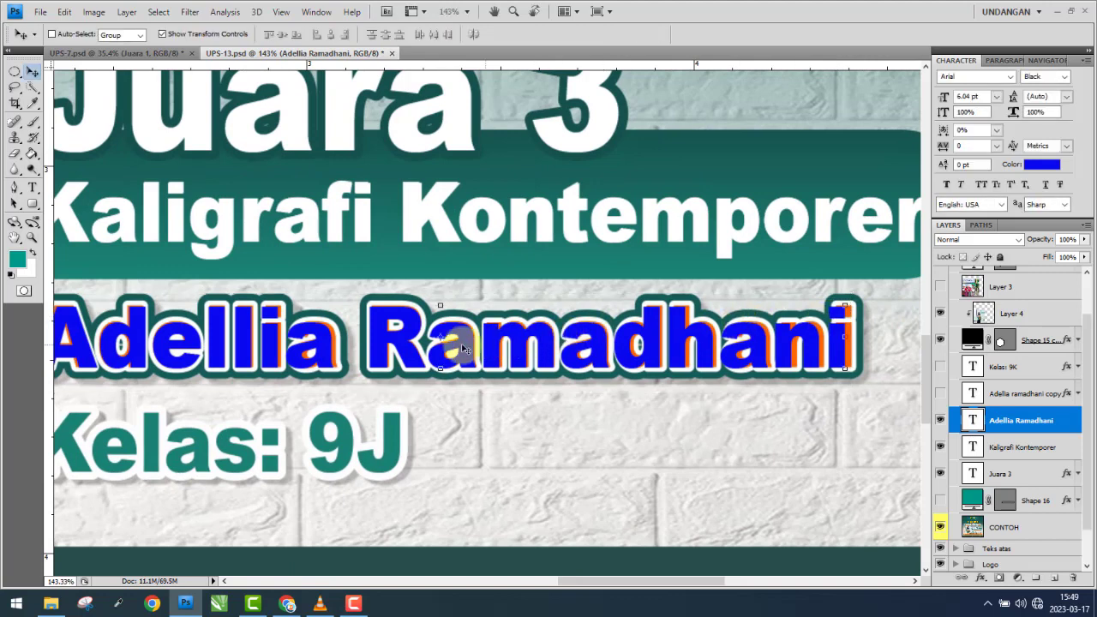
- Nudge the name left and up, then widen it to about 100.8% to cover the orange copy
left_click_drag(382, 352, 445, 336)
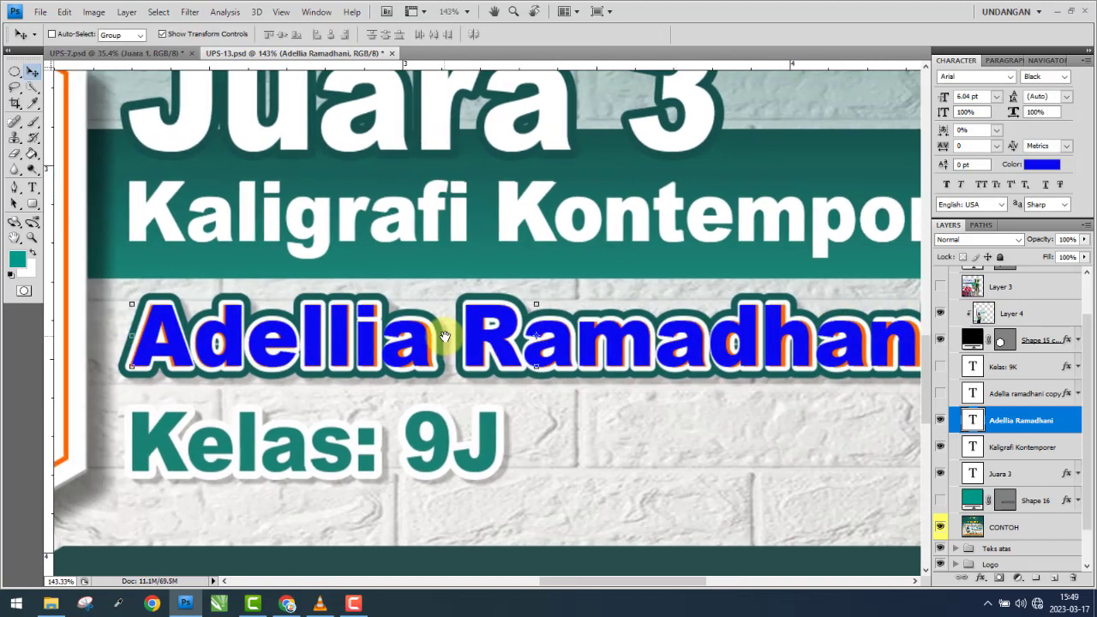
key("Left")
key("Left")
key("Up")
scroll(455, 336, "up", 2)
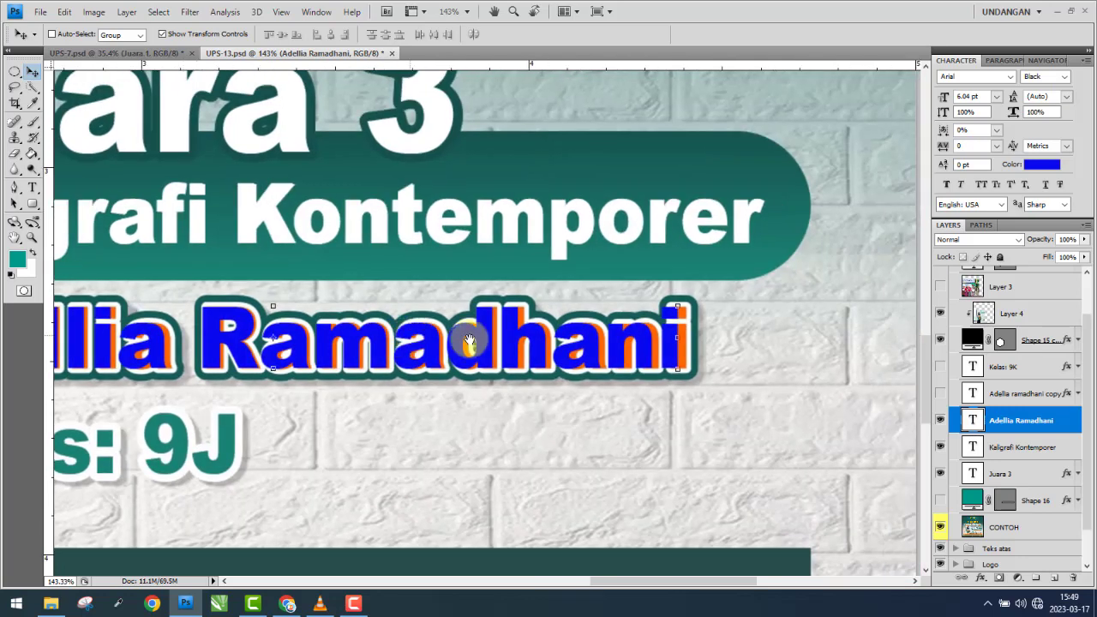
scroll(698, 343, "up", 1)
scroll(681, 343, "up", 1)
scroll(665, 338, "up", 2)
scroll(665, 339, "up", 1)
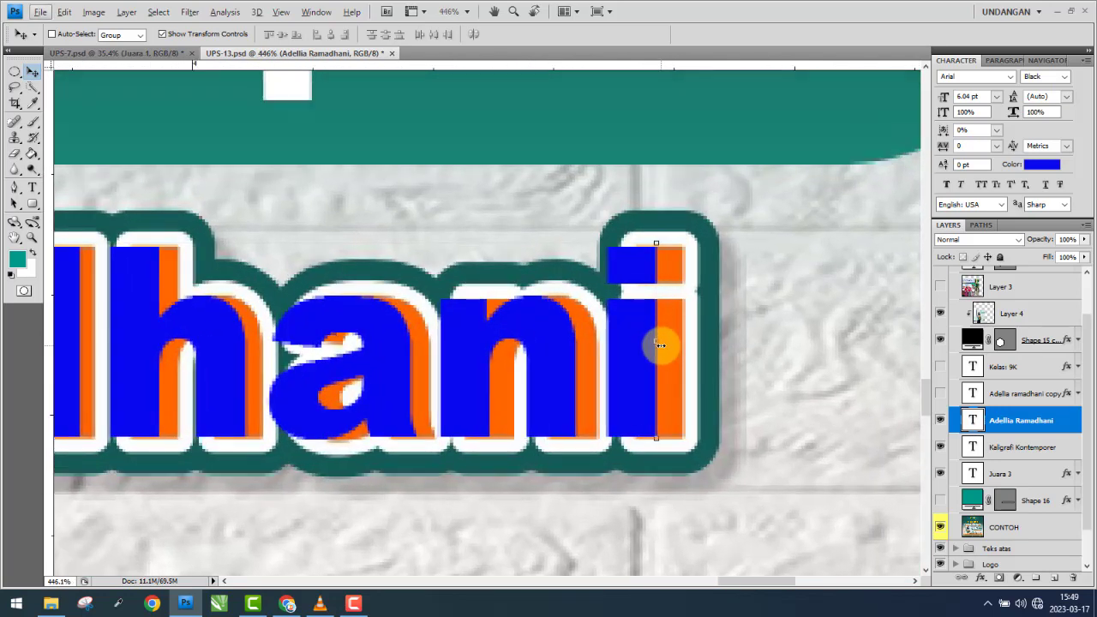
key("ctrl+t")
left_click_drag(675, 362, 697, 366)
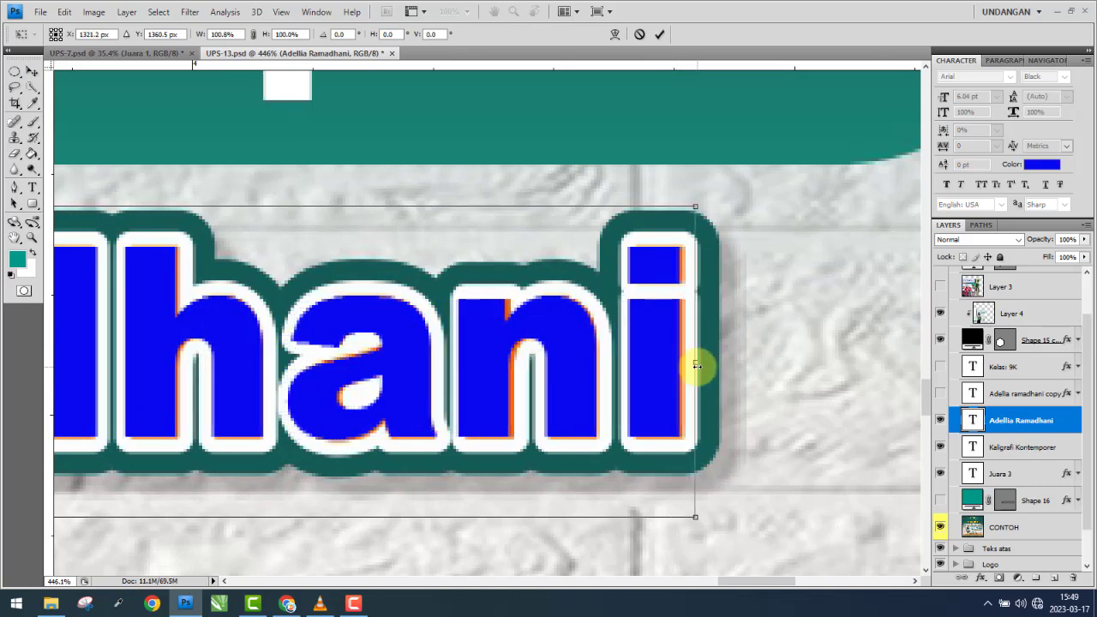
key("Return")
scroll(731, 339, "down", 5)
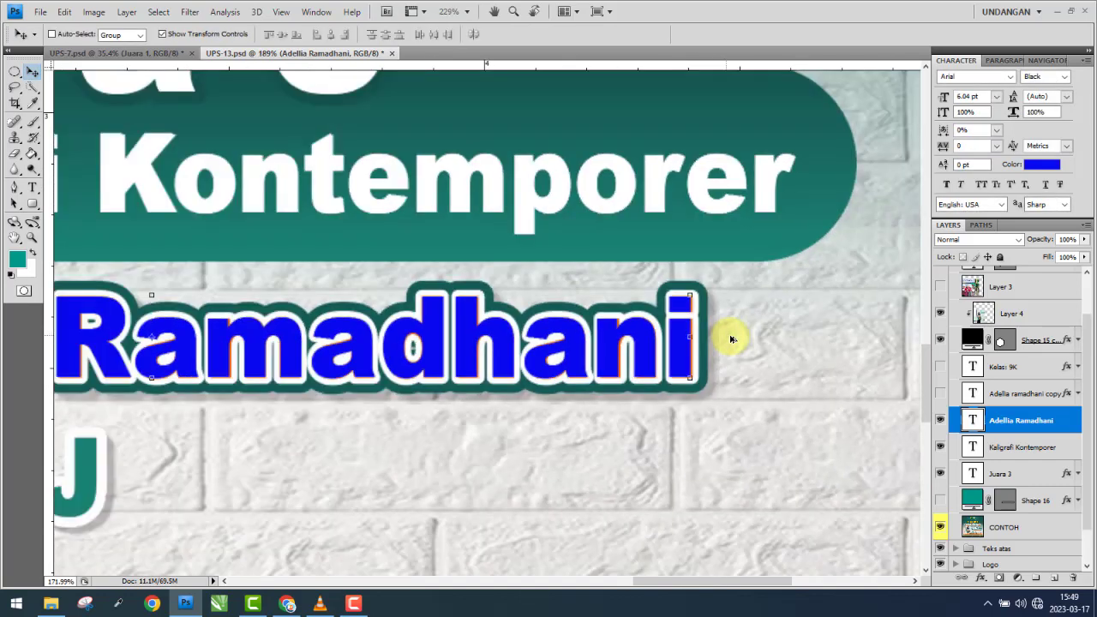
scroll(731, 340, "down", 2)
scroll(296, 356, "up", 1)
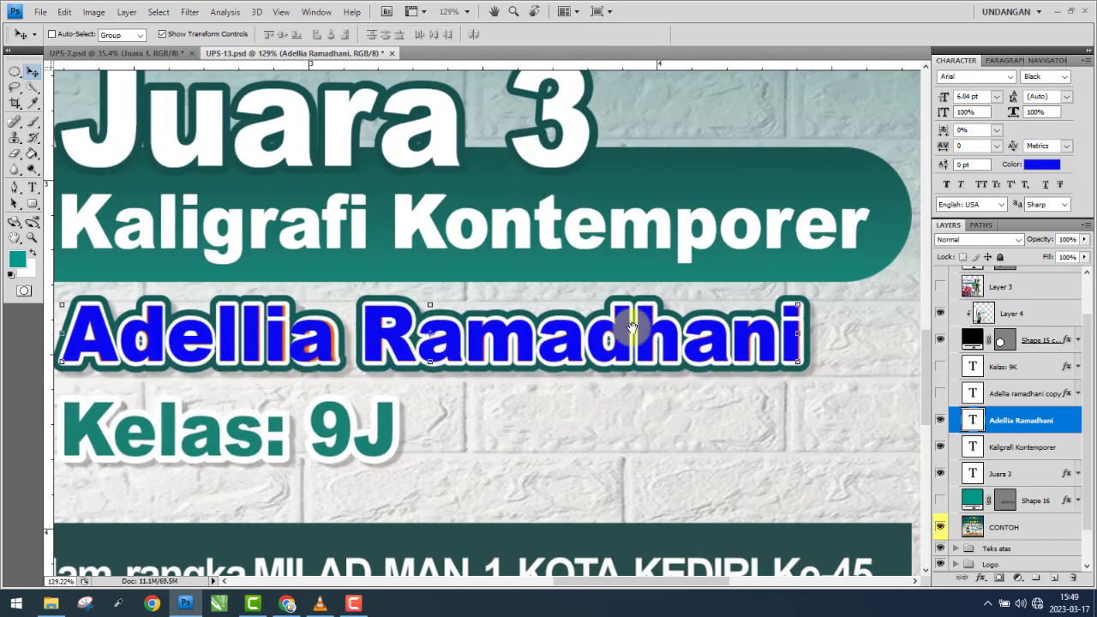
left_click_drag(630, 329, 698, 323)
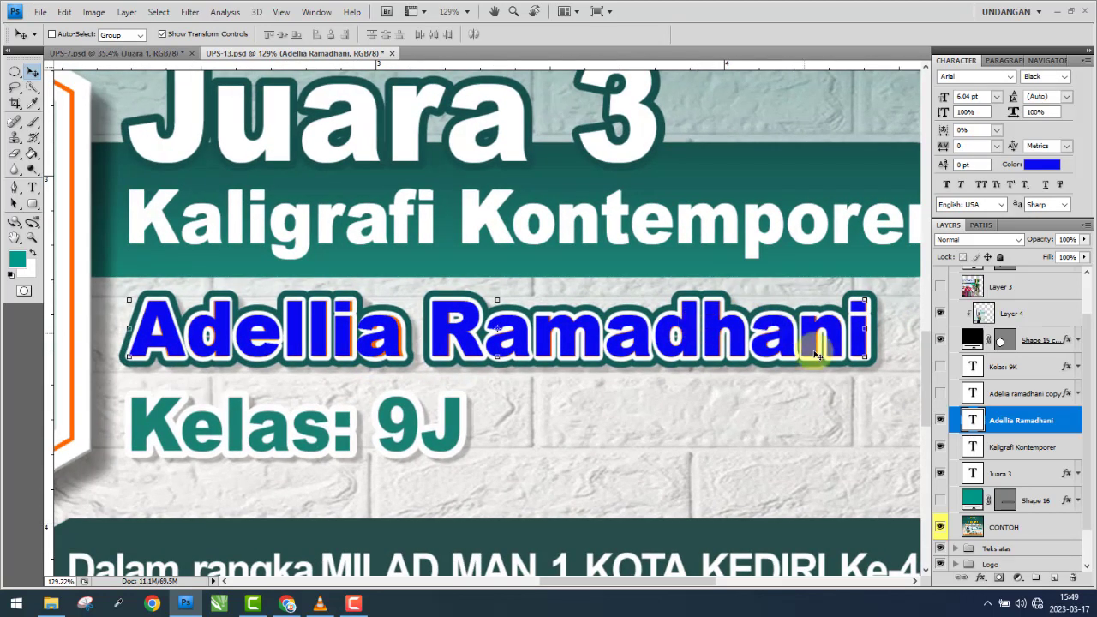
- Add a 5 px white Stroke layer style to the name
double_click(1067, 422)
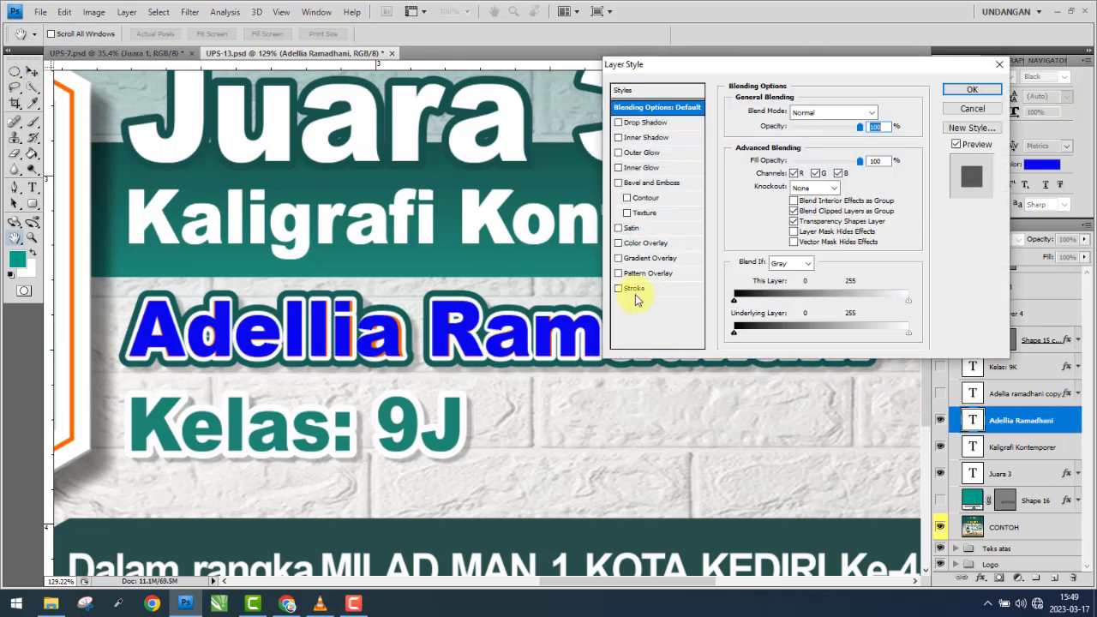
left_click(635, 289)
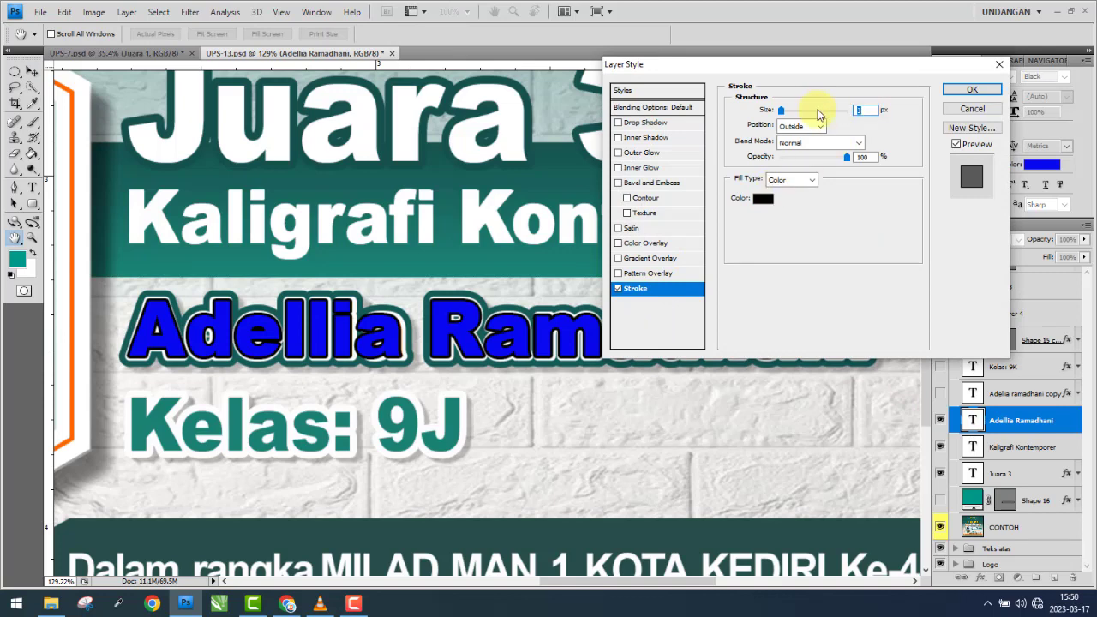
left_click_drag(819, 114, 825, 114)
left_click(762, 198)
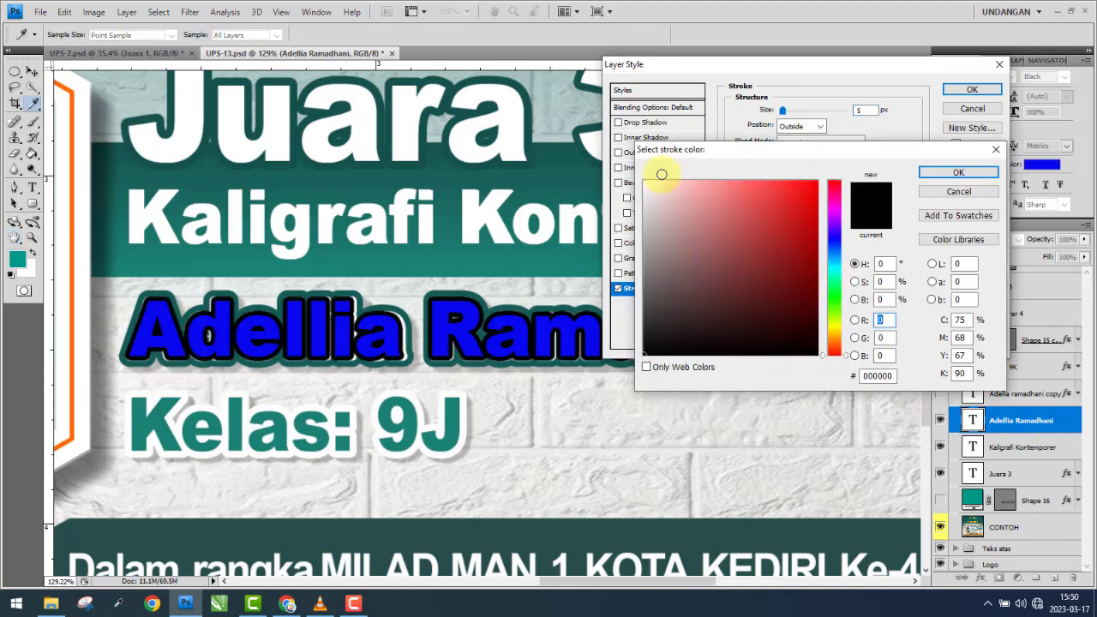
left_click(646, 183)
left_click(955, 174)
left_click(972, 89)
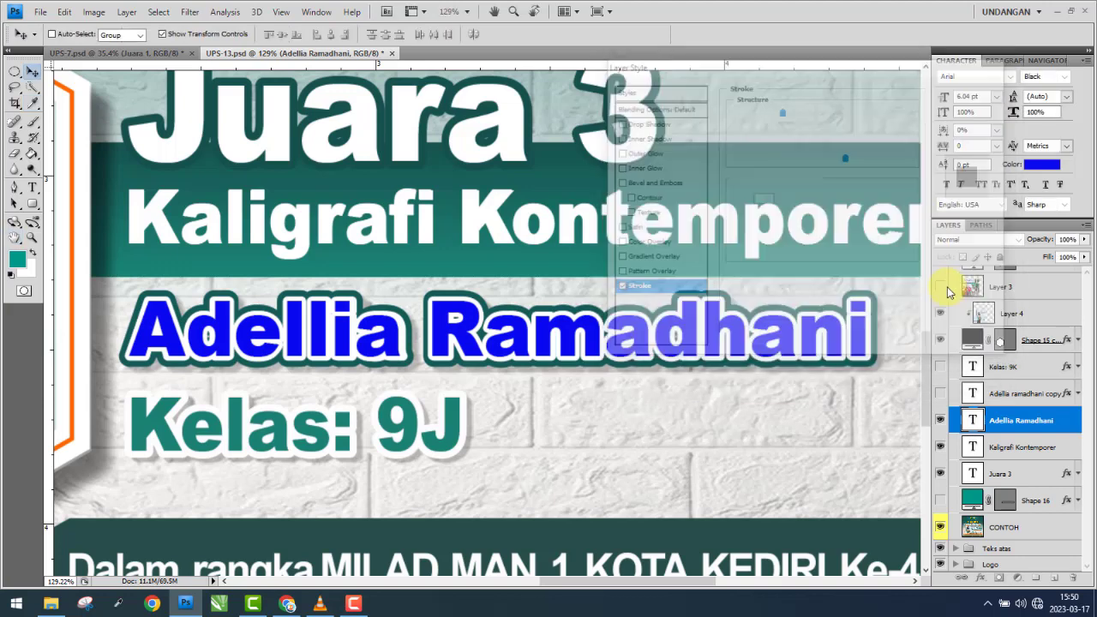
left_click(1071, 421)
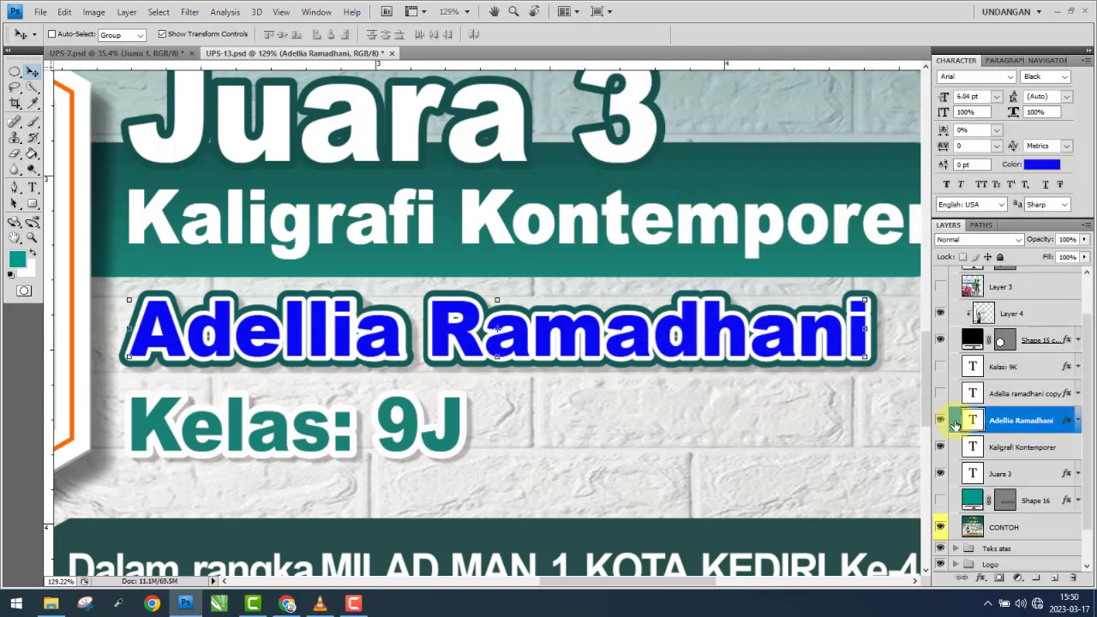
- Colour the name text orange ff6500 sampled from the orange name, then duplicate the layer
double_click(972, 420)
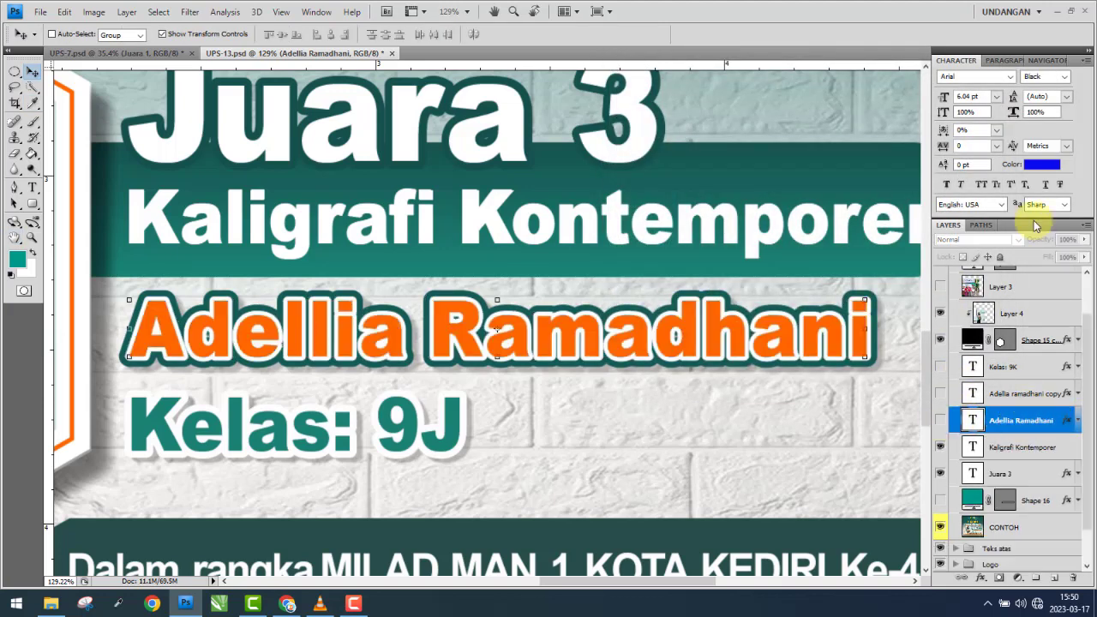
left_click(1044, 166)
left_click(514, 336)
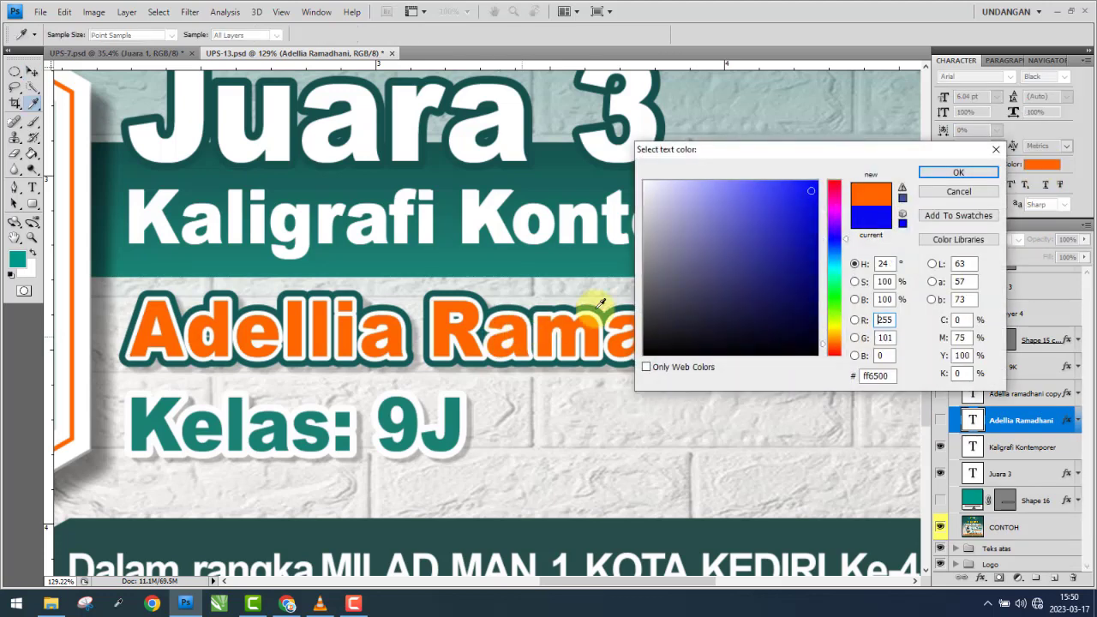
left_click(947, 175)
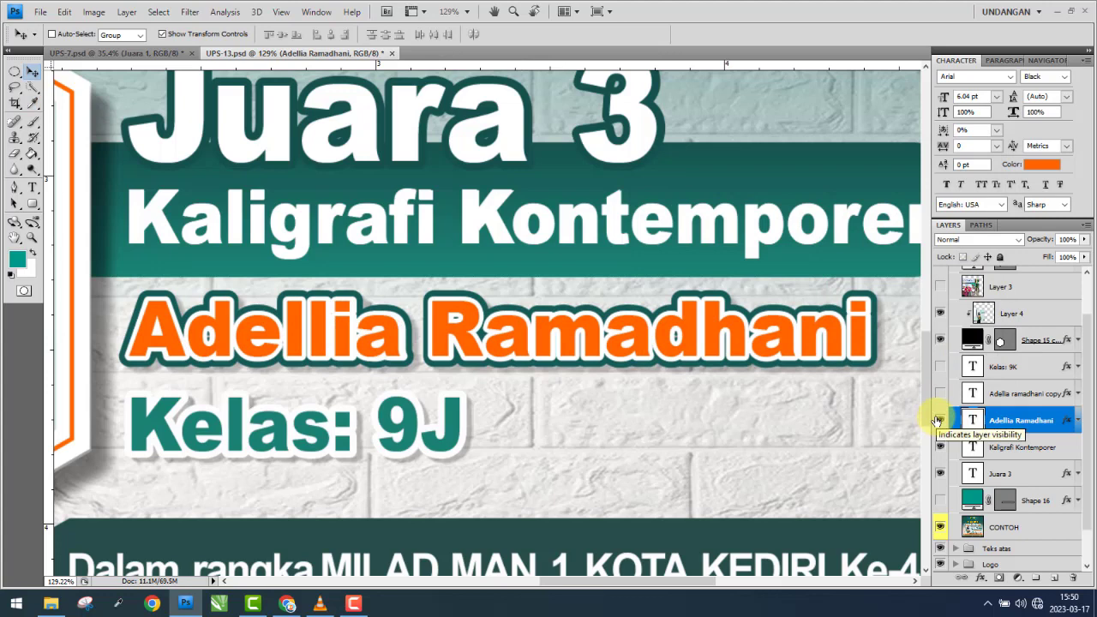
left_click(987, 396, "shift")
left_click(1004, 422)
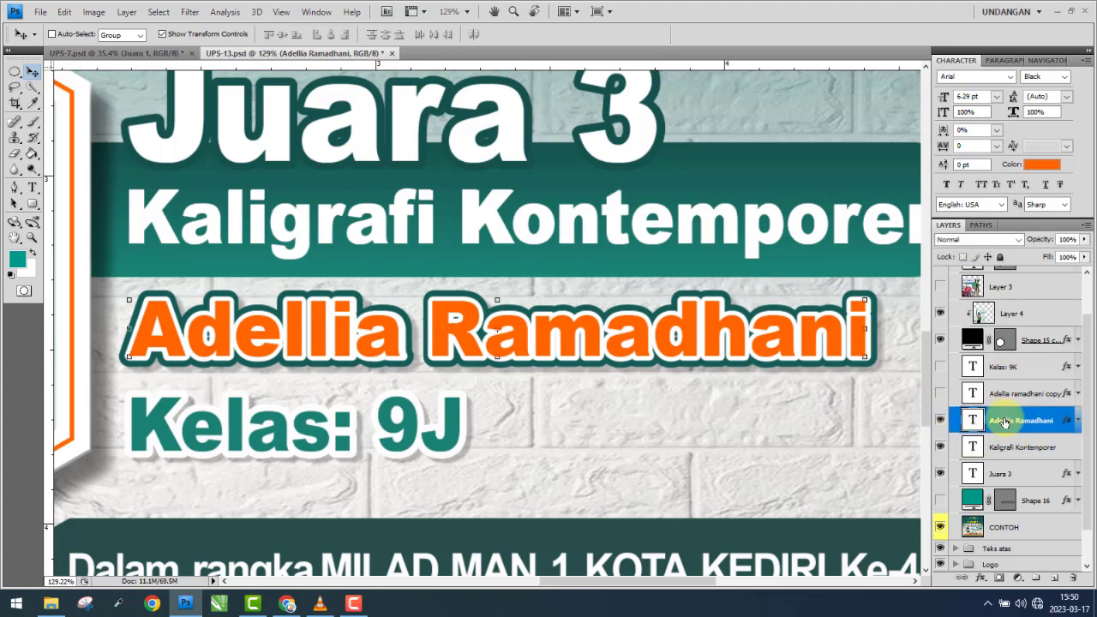
key("ctrl+j")
- Move the new name copy below the original and copy the older layer's effects onto it
left_click_drag(1007, 422, 1050, 443)
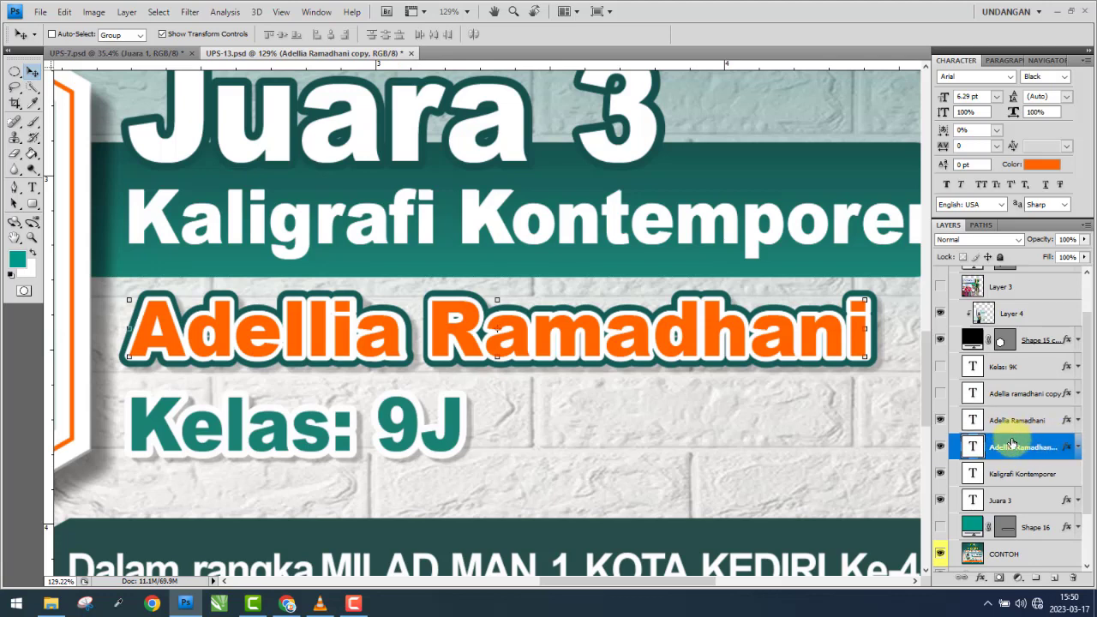
double_click(998, 447)
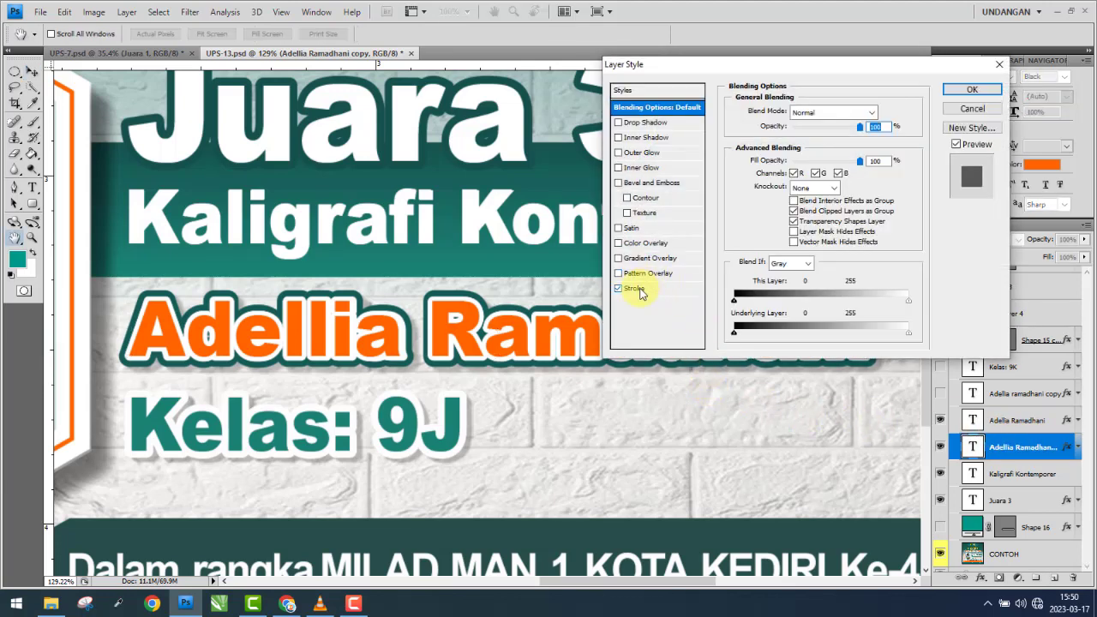
left_click(974, 110)
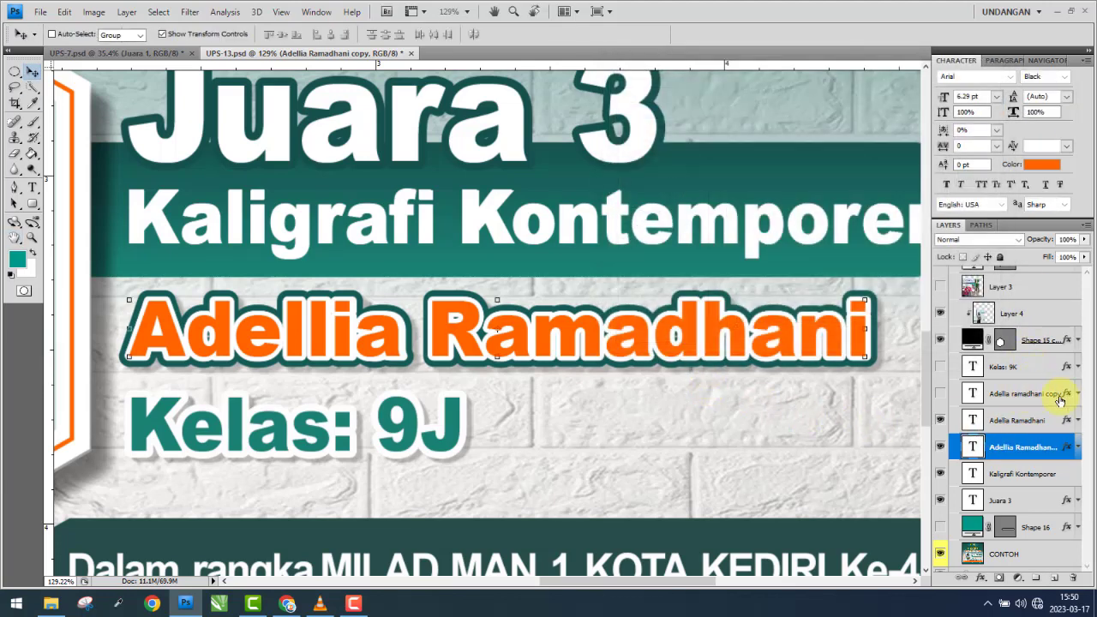
left_click(1068, 396)
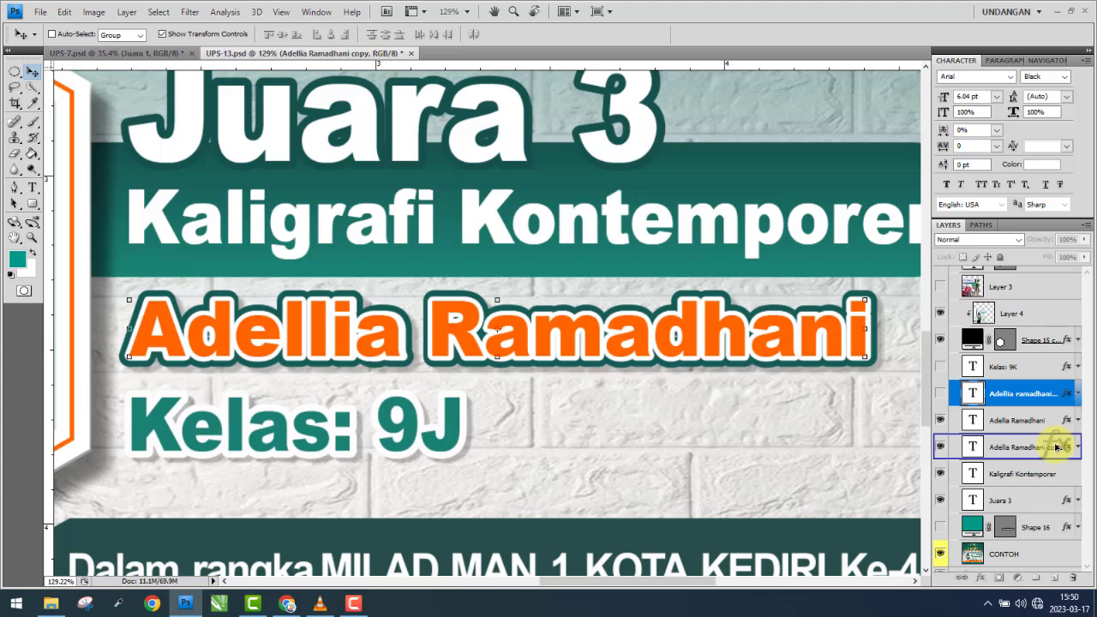
left_click_drag(1058, 446, 1057, 448)
left_click(1033, 447)
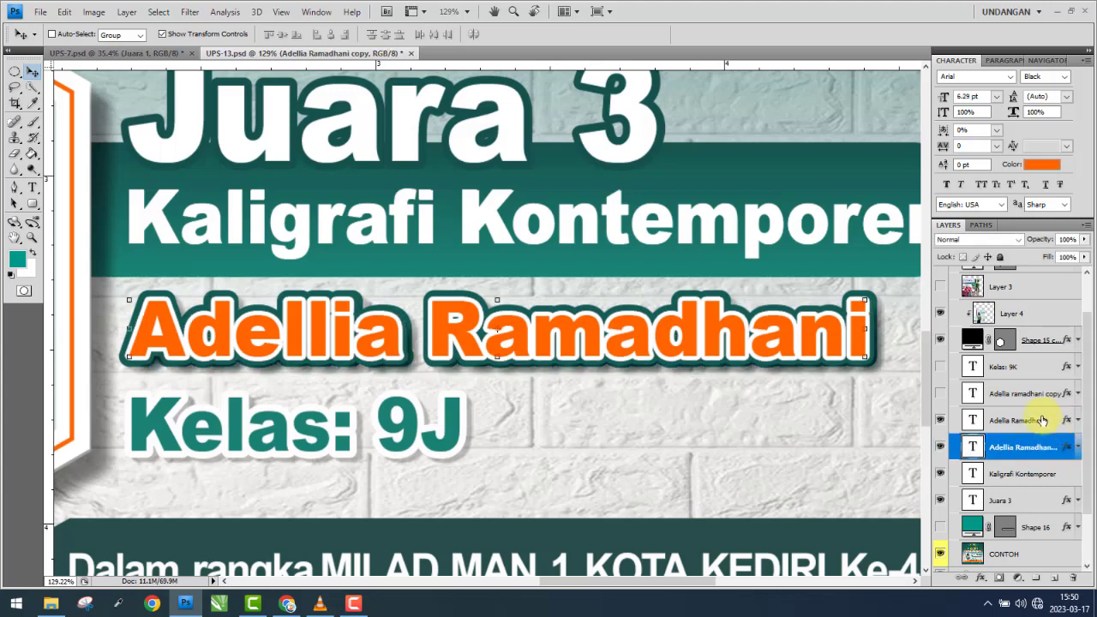
- Try dark teal, orange and yellow outline colours at 12 px, then discard the changes
double_click(1014, 446)
left_click(634, 289)
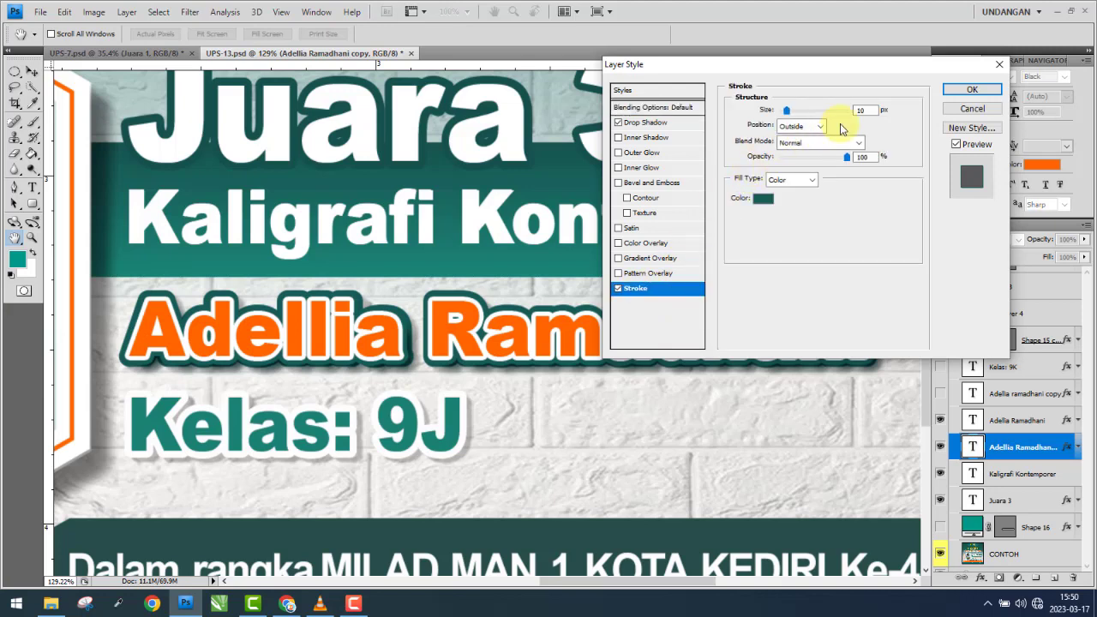
left_click_drag(787, 111, 788, 114)
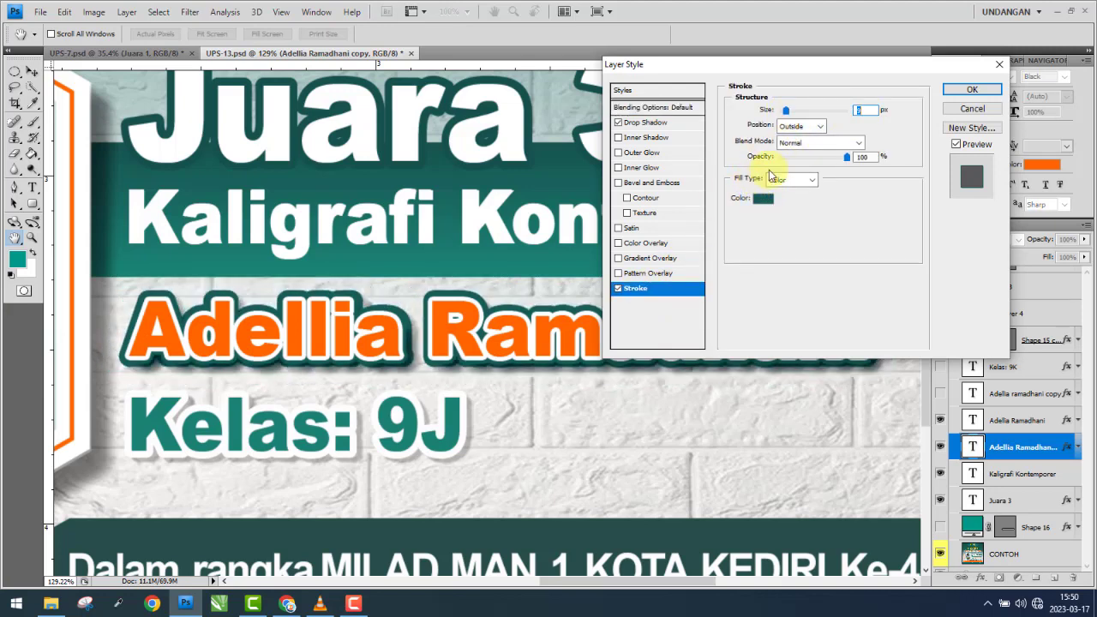
left_click(763, 208)
left_click_drag(779, 265, 774, 291)
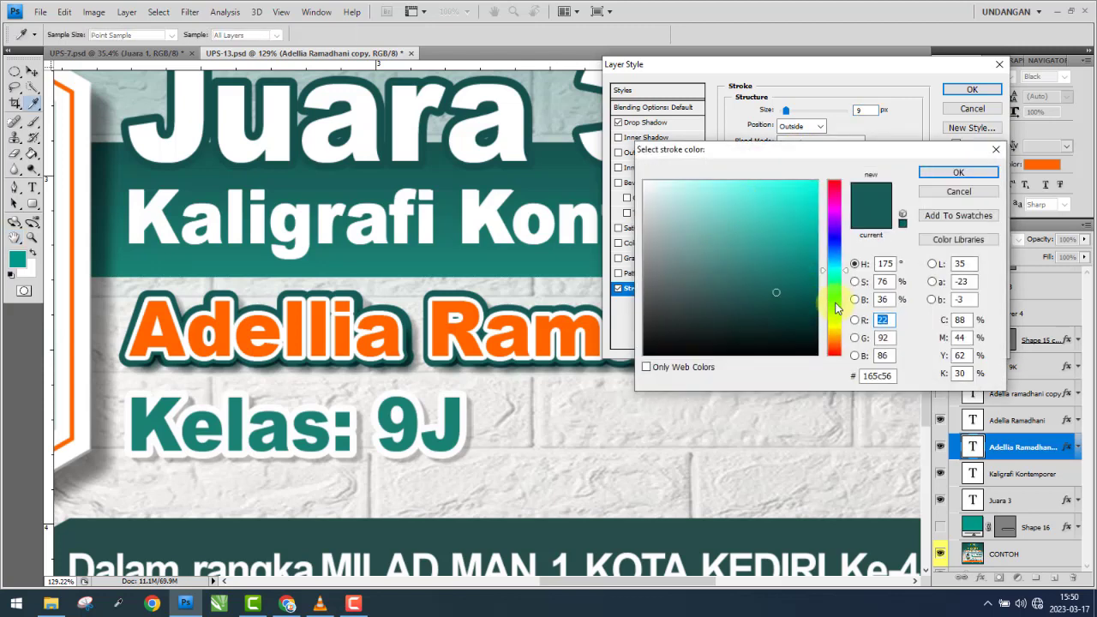
left_click(835, 302)
left_click(833, 344)
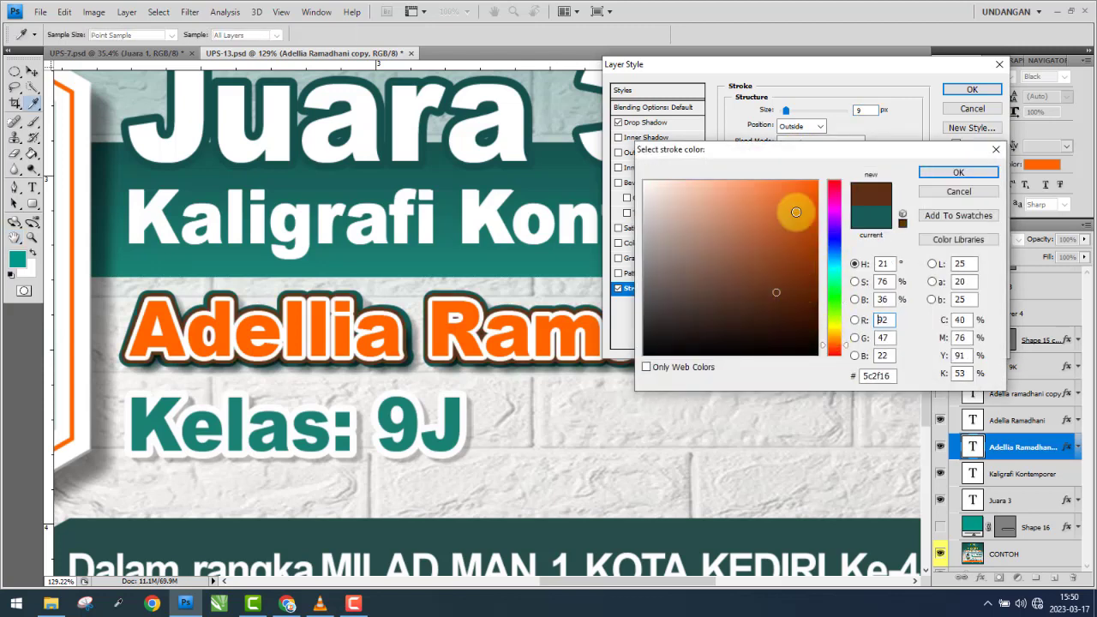
left_click(815, 182)
left_click(834, 324)
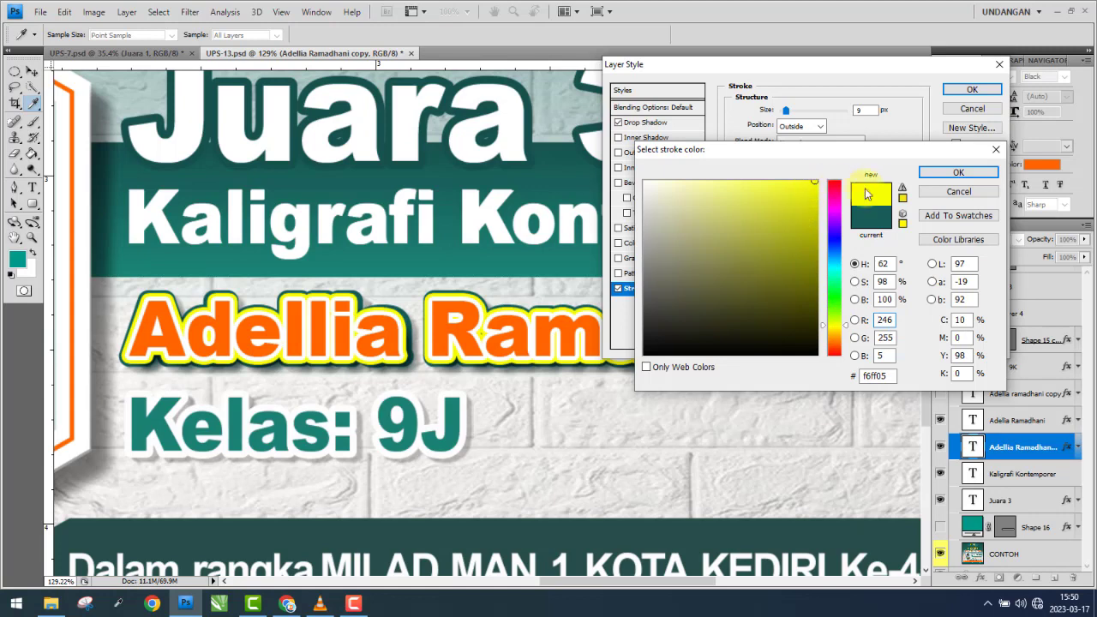
left_click(937, 177)
type("12")
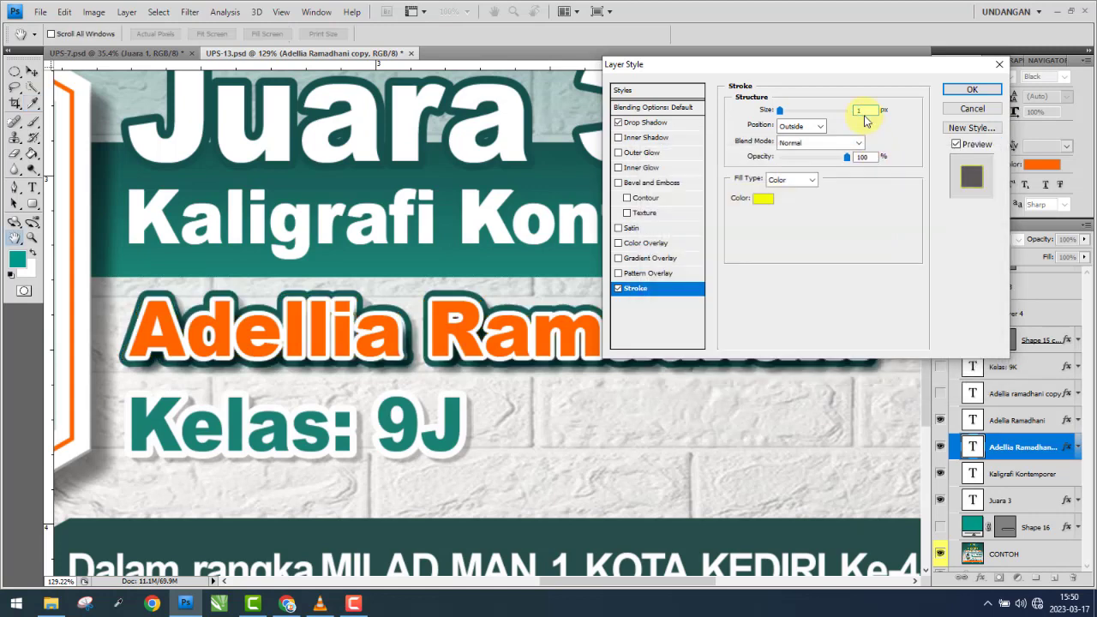
left_click(982, 113)
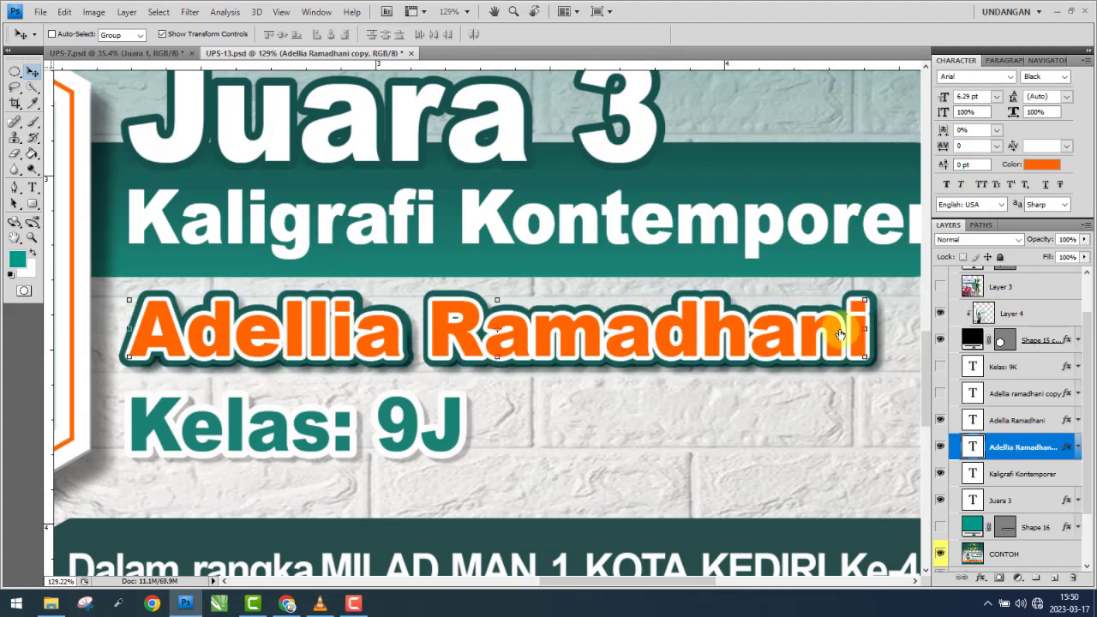
- Apply a 12 px dark green outline to the student name
left_click(642, 291)
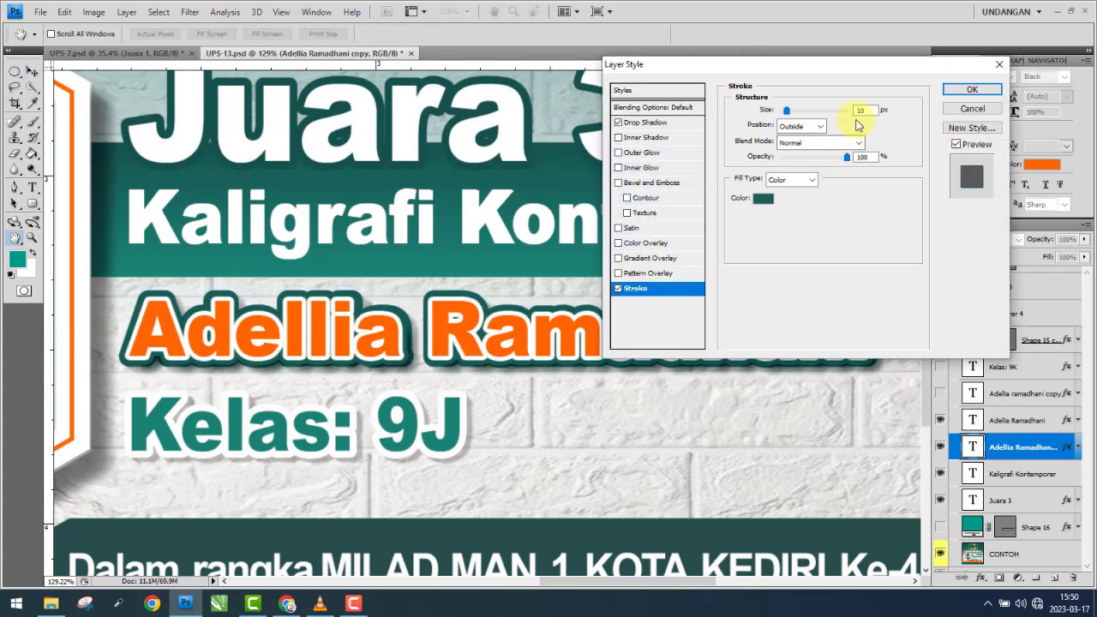
type("2")
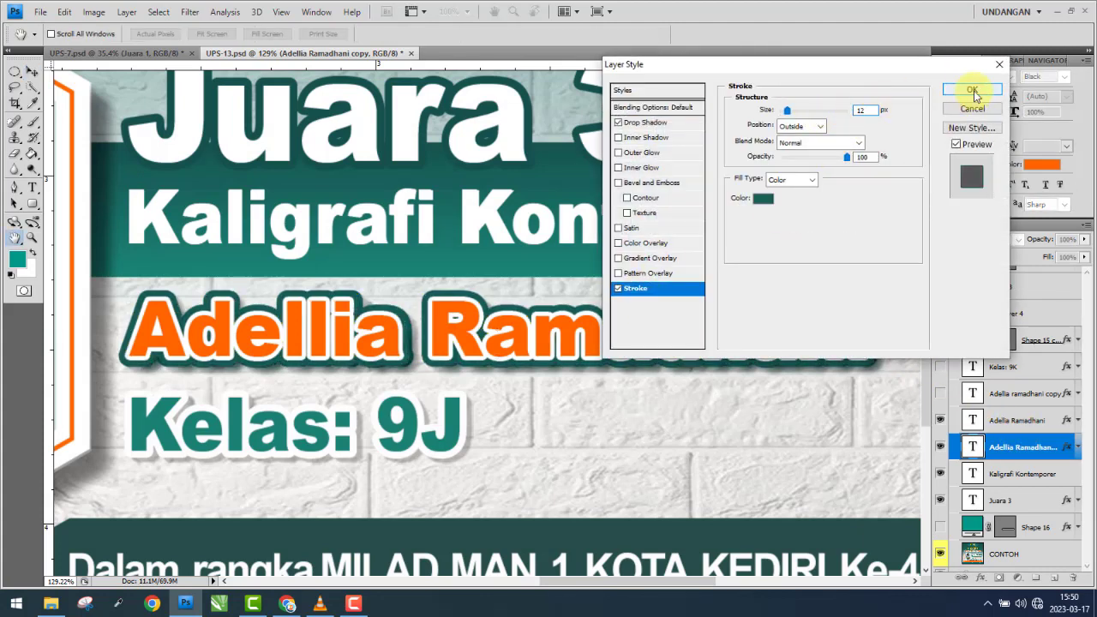
left_click(971, 90)
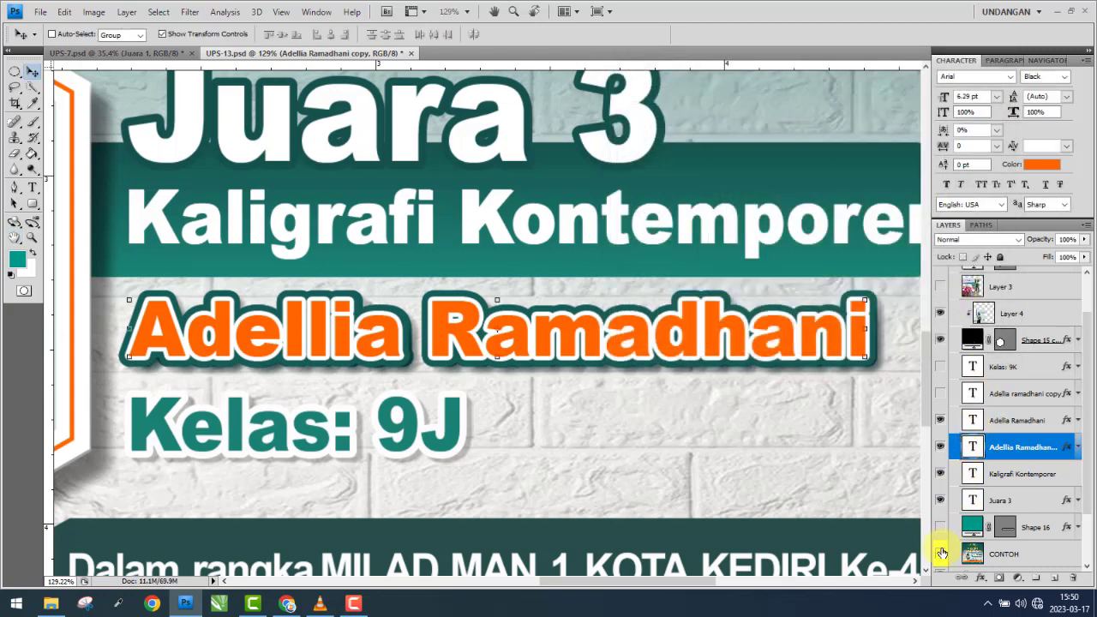
- Compare the CONTOH and name layers, then delete the hidden duplicate name layer
left_click(941, 553)
scroll(941, 513, "down", 2)
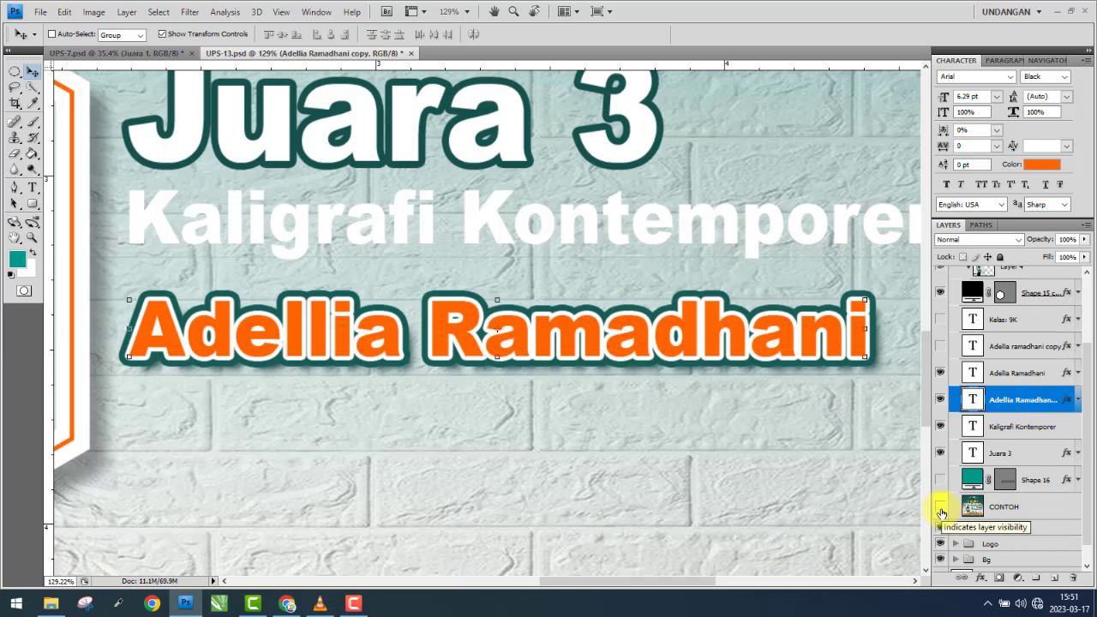
left_click(940, 508)
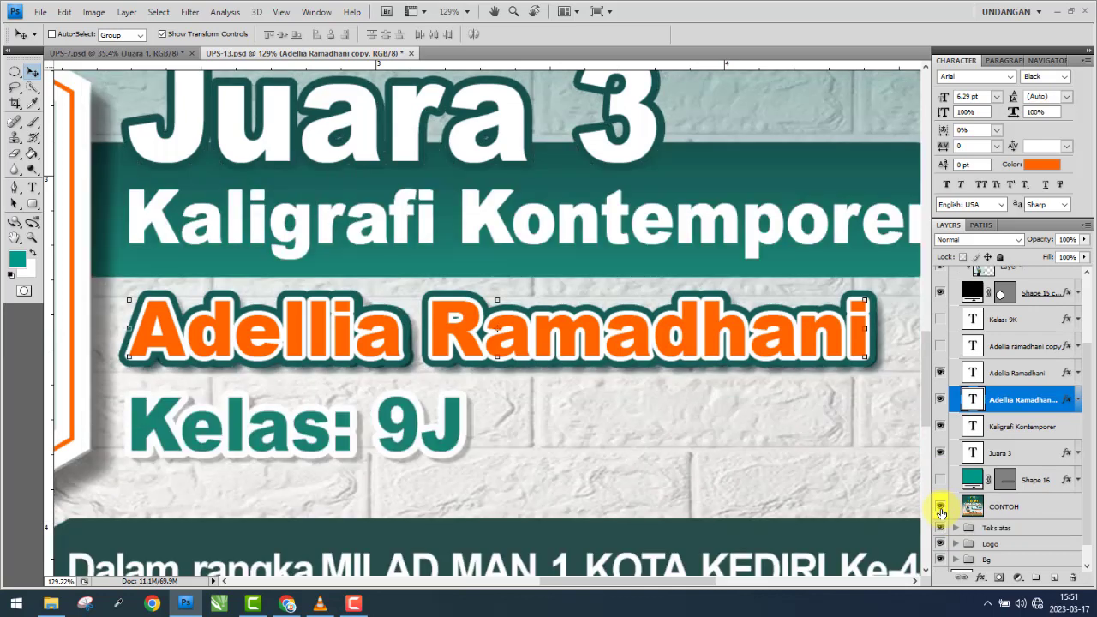
left_click(941, 400)
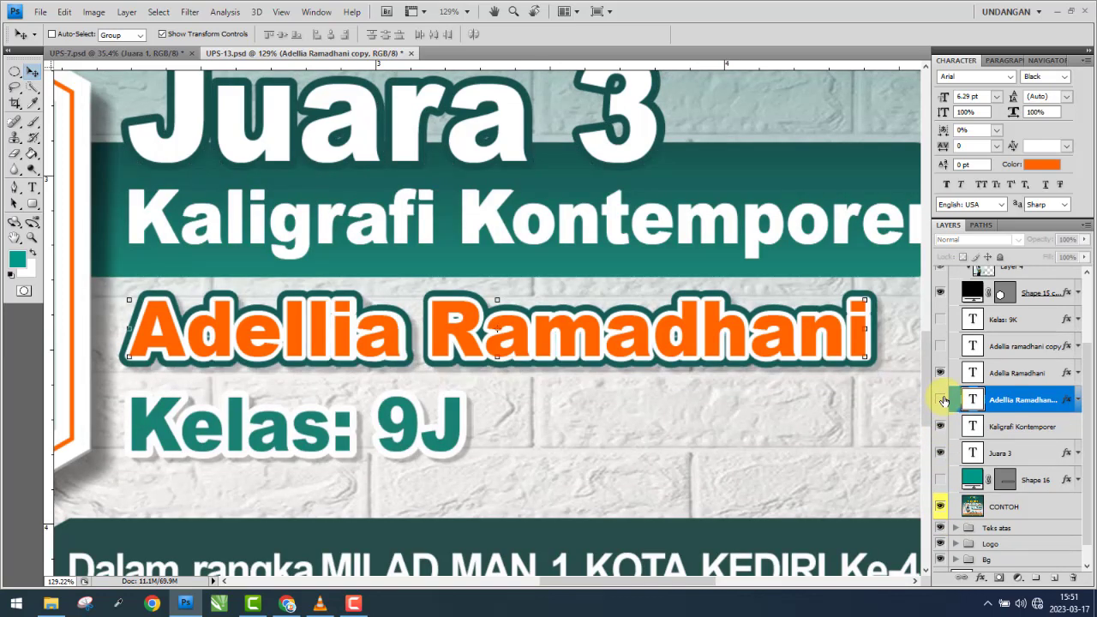
left_click(941, 400)
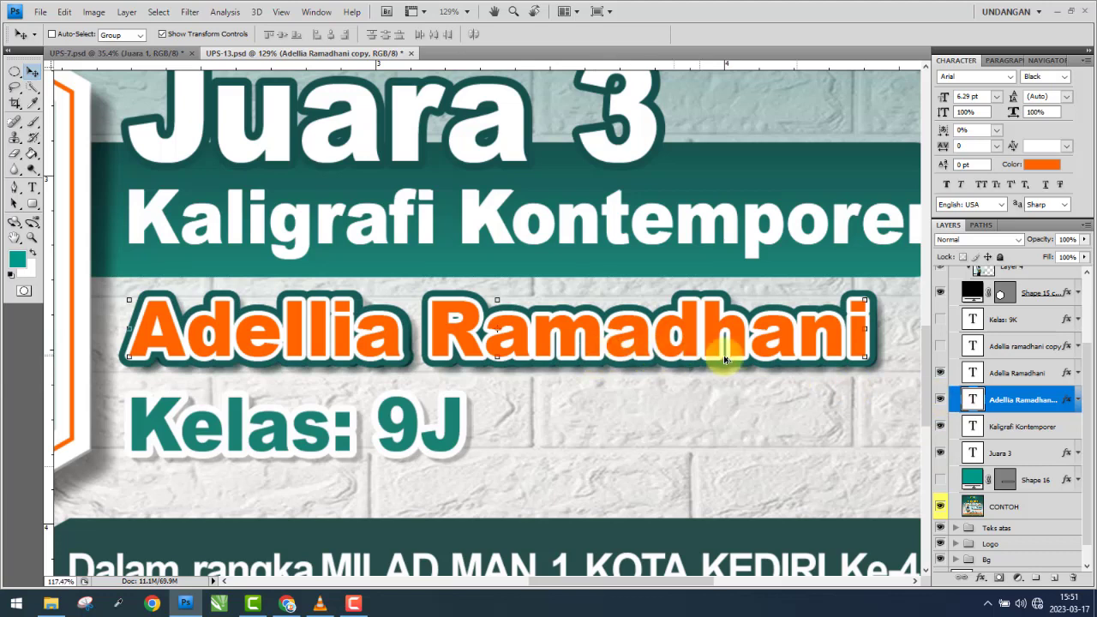
scroll(733, 355, "down", 3)
left_click_drag(1020, 346, 1073, 579)
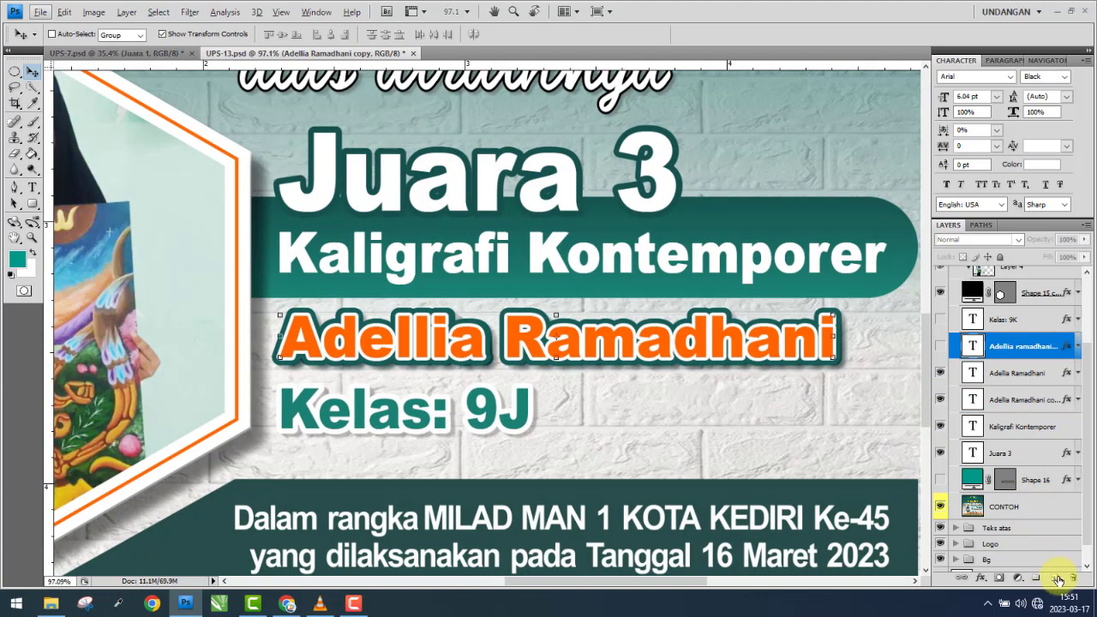
- Show the class layer and change its text from 'Kelas: 9K' to 'Kelas: 9J'
left_click(1011, 326)
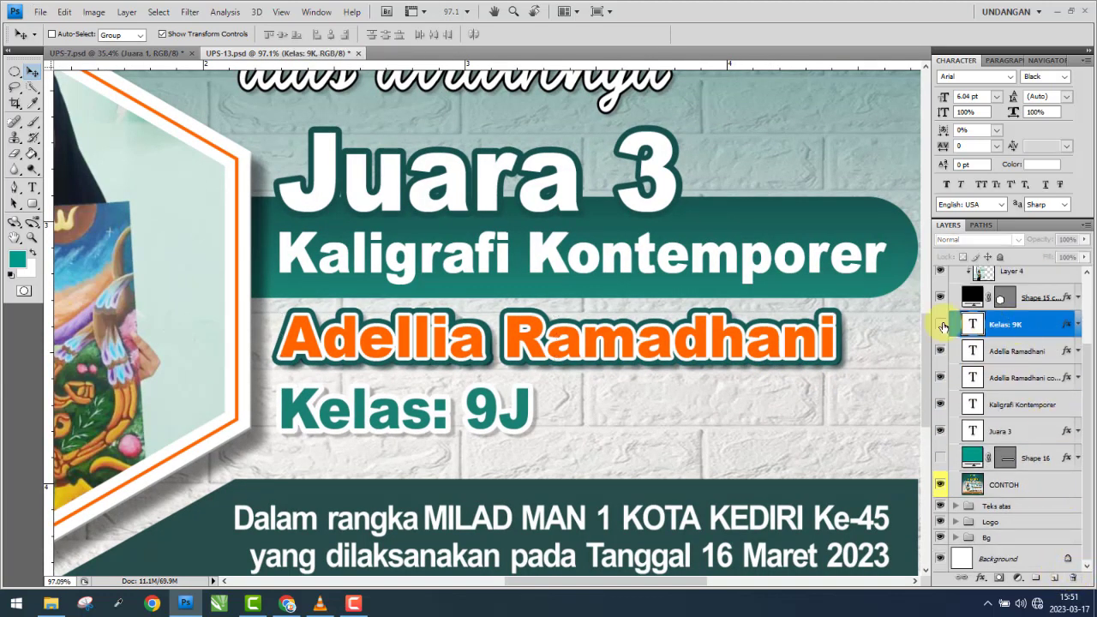
left_click(940, 324)
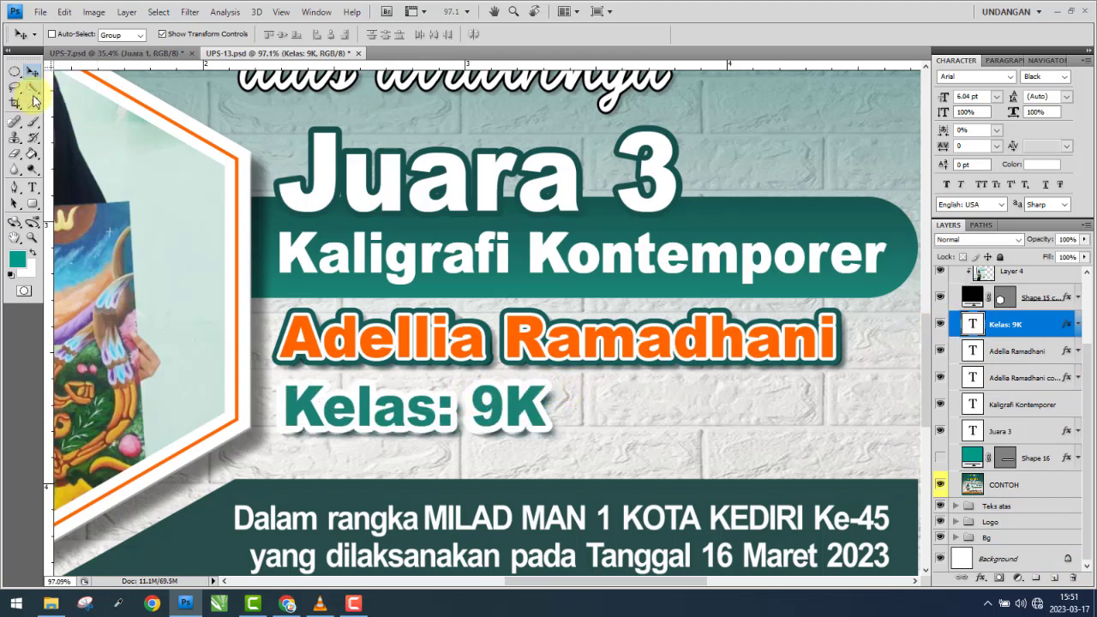
left_click(32, 187)
left_click(580, 404)
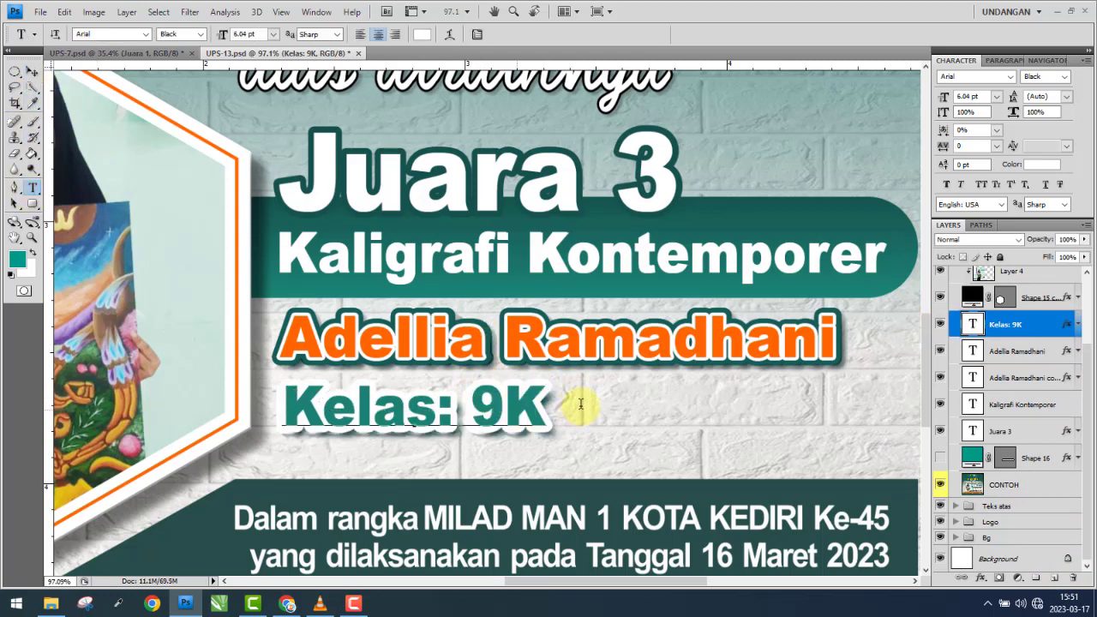
key("shift+Left")
type("J")
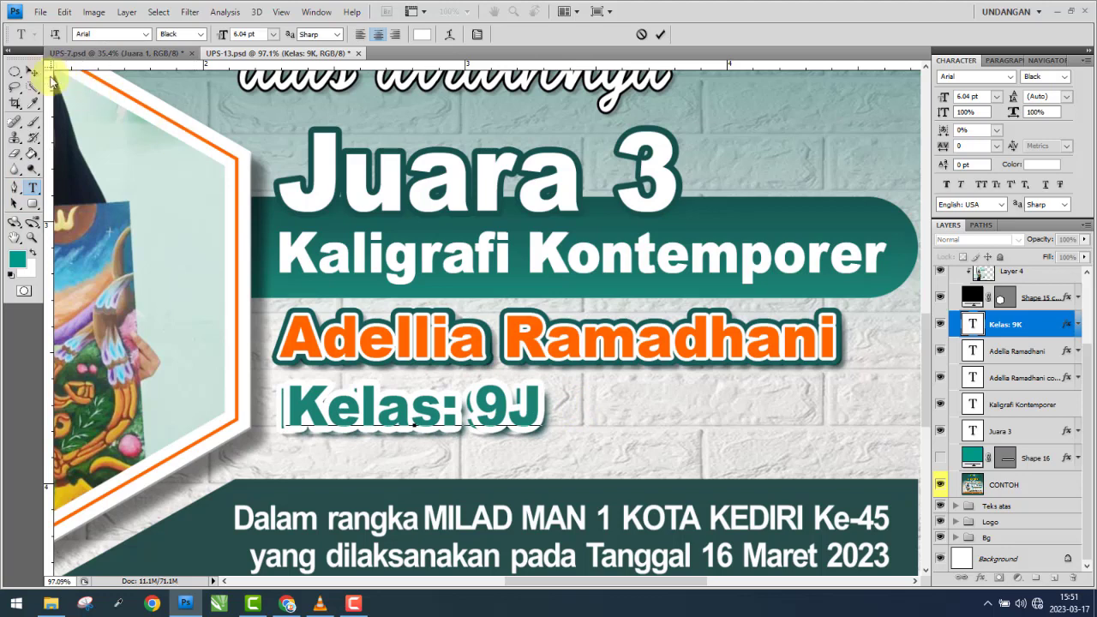
left_click(31, 72)
- Nudge the Kelas: 9J line into alignment and toggle its visibility to check
key("Left")
key("Left")
key("Left")
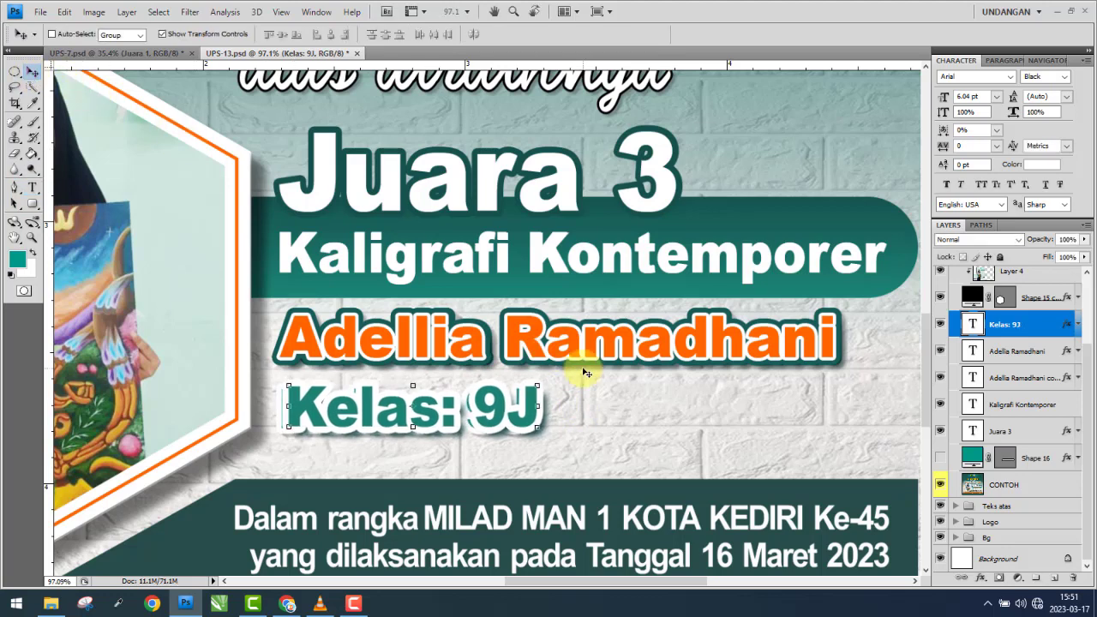
key("Down")
key("Down")
key("Down")
key("Left")
key("Left")
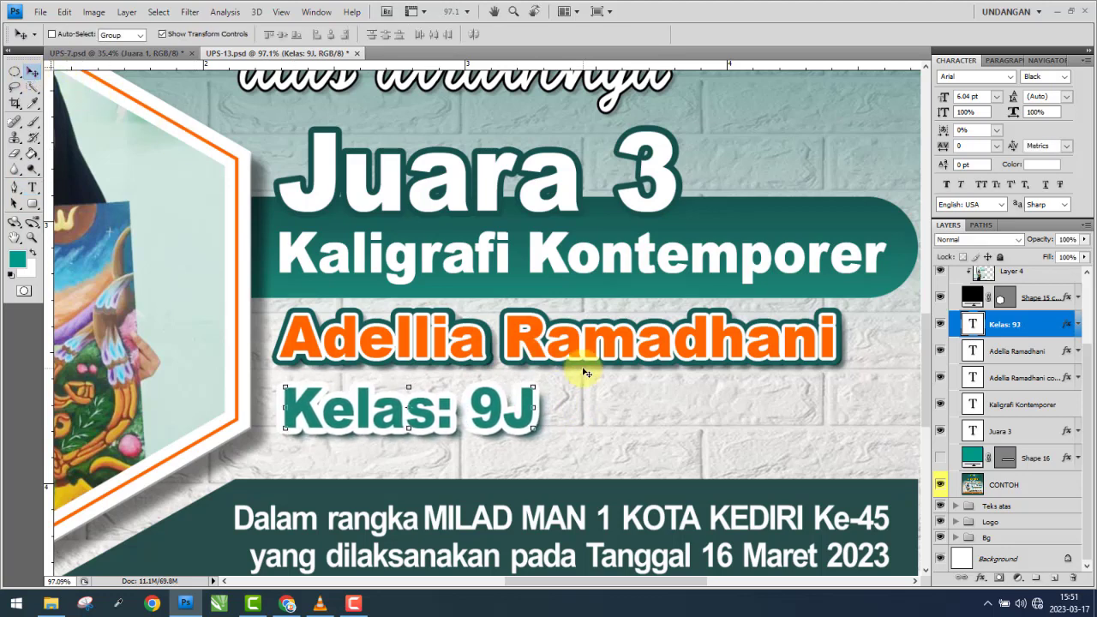
key("Left")
key("Left")
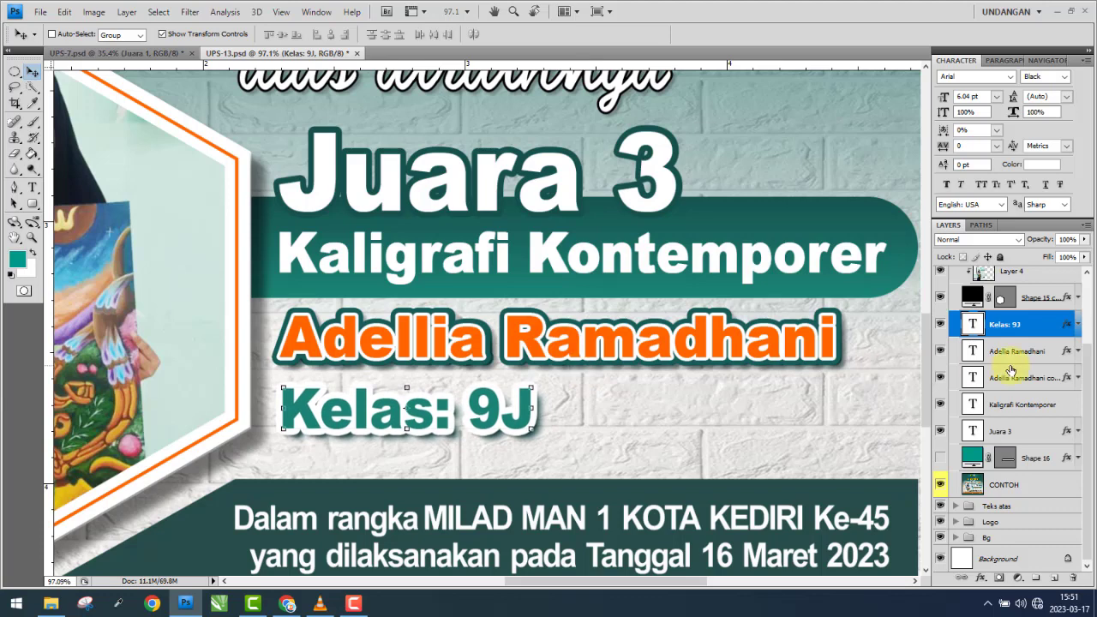
left_click(943, 328)
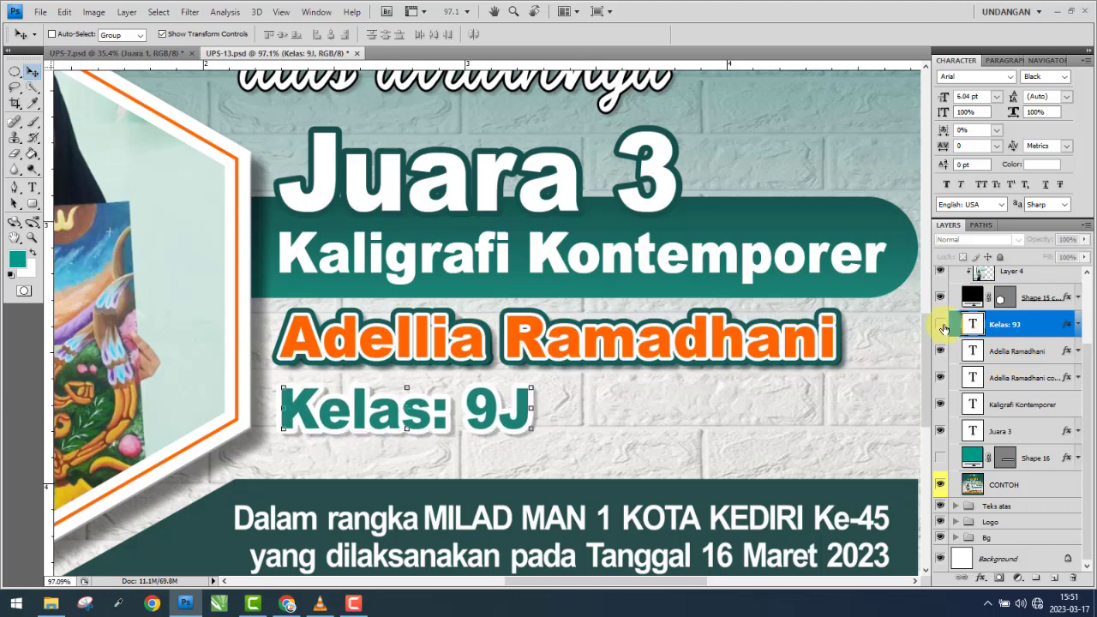
left_click(943, 328)
left_click(943, 329)
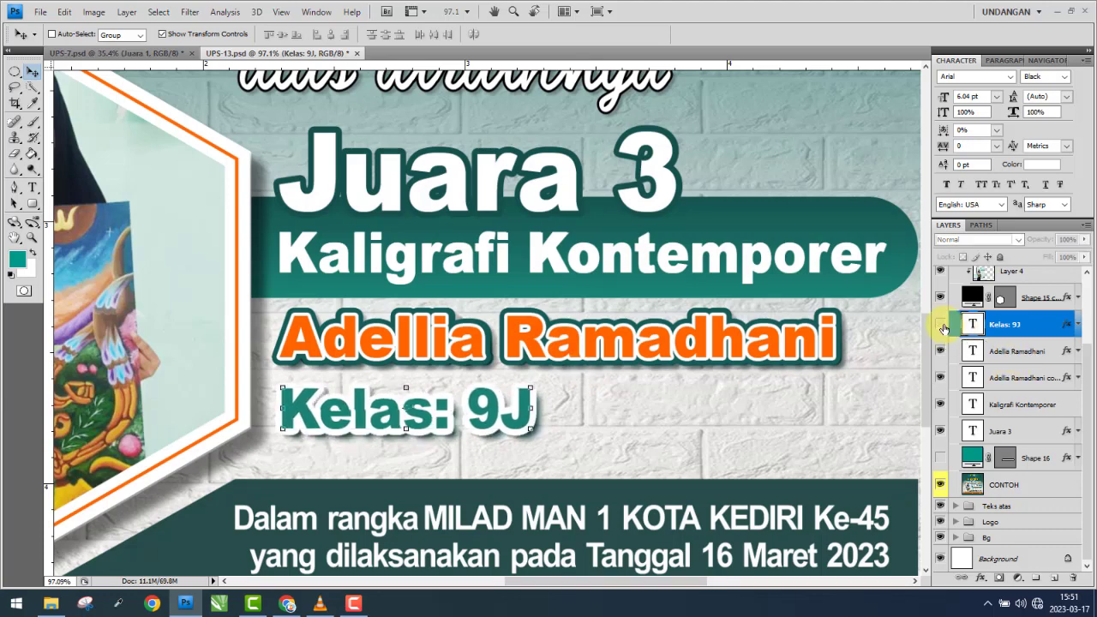
left_click(943, 329)
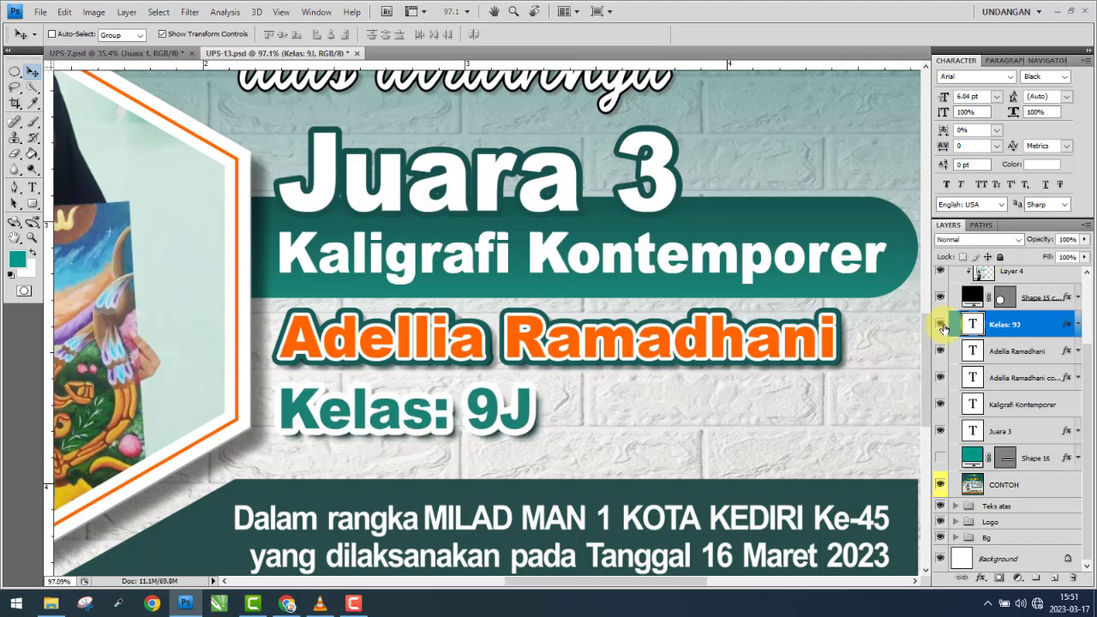
- Set the Kelas: 9J layer's stroke size to 8 px and apply it
double_click(1041, 323)
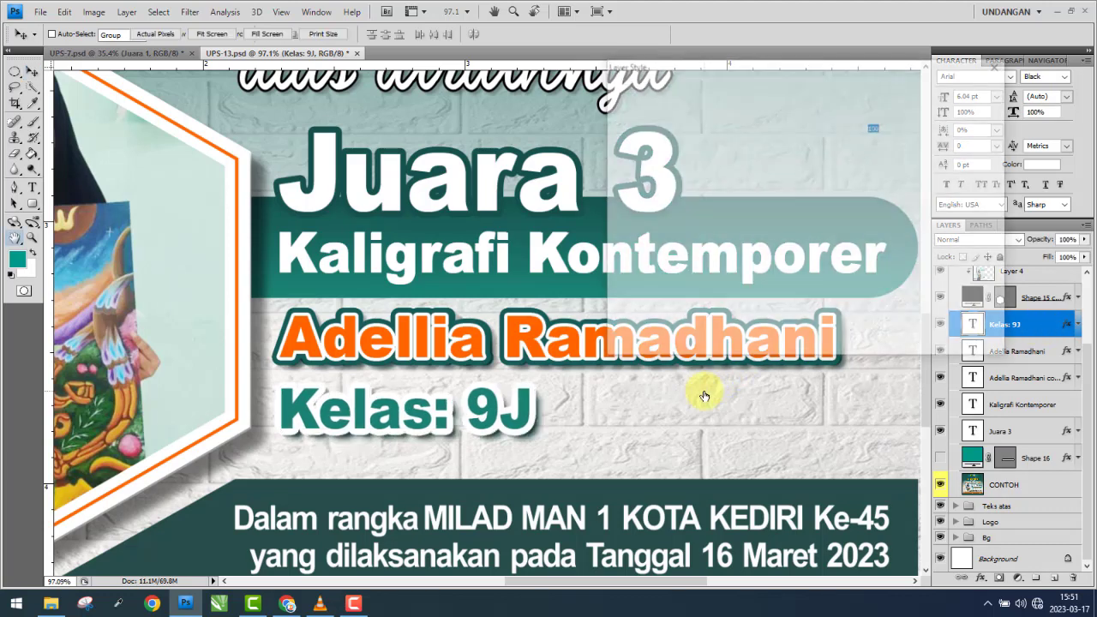
left_click(634, 289)
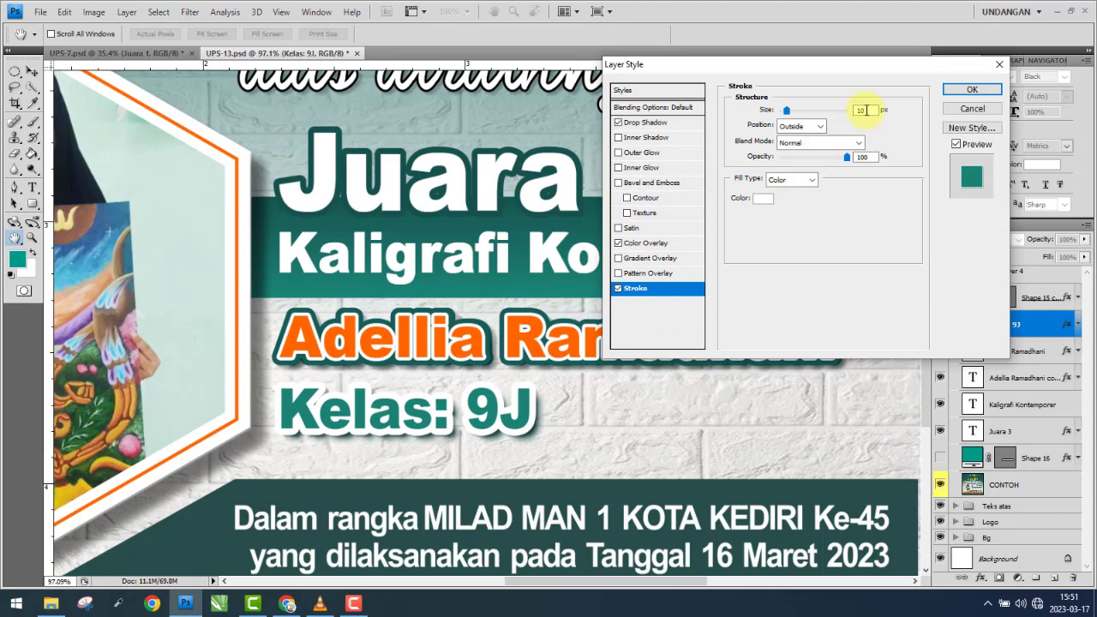
key("Tab")
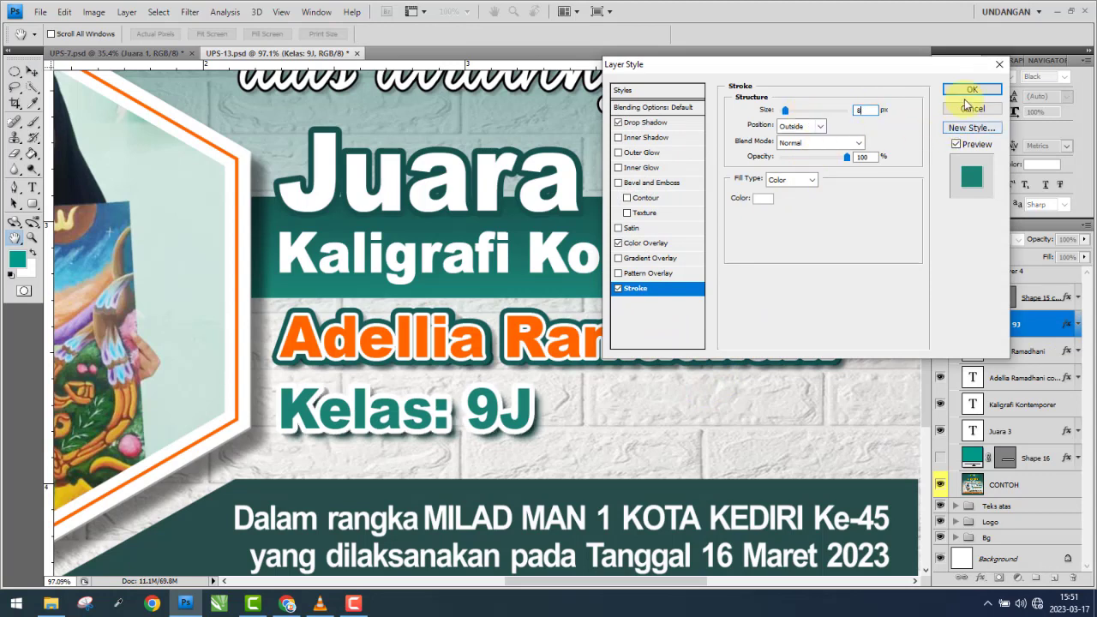
left_click(972, 90)
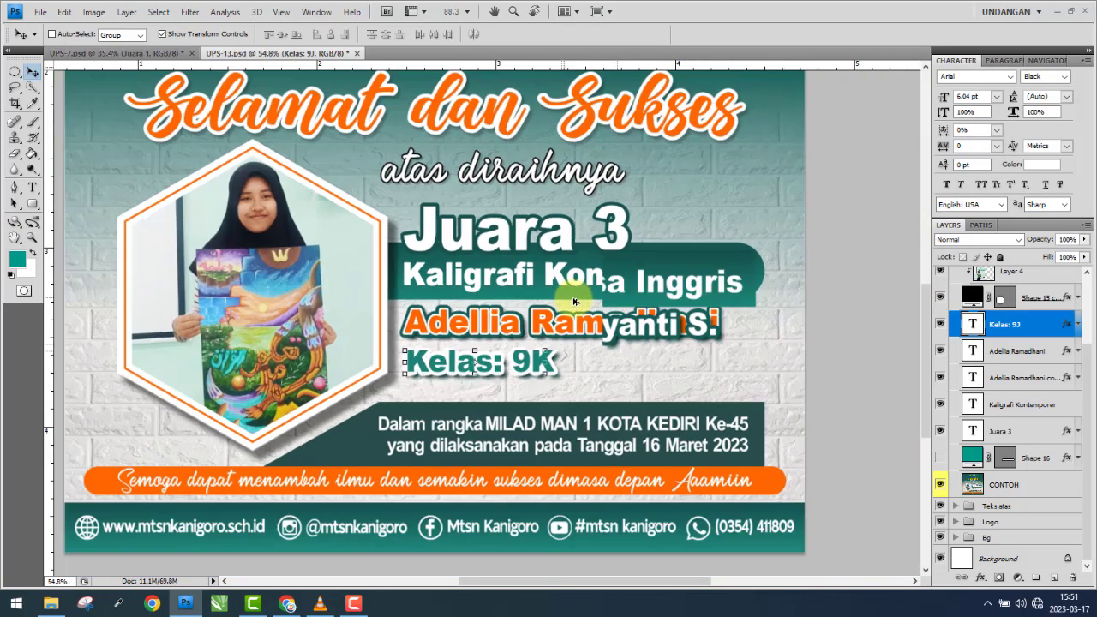
- Fit the poster on screen, delete Layer 3, and rearrange the Shape 15 and Shape 16 layers
key("ctrl+0")
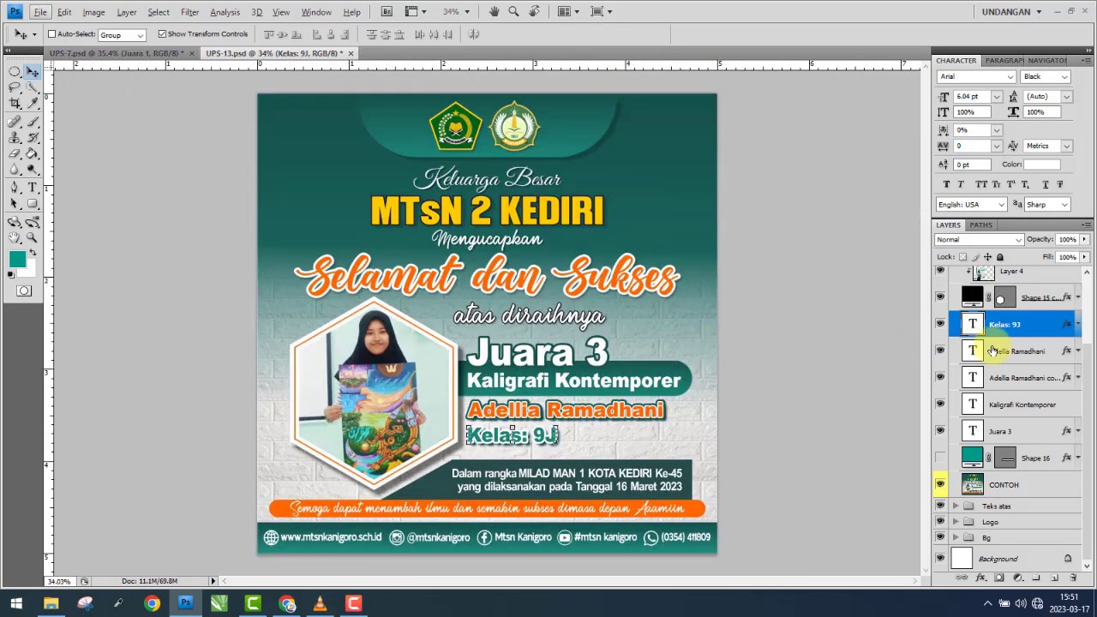
scroll(992, 350, "up", 3)
left_click(1019, 343)
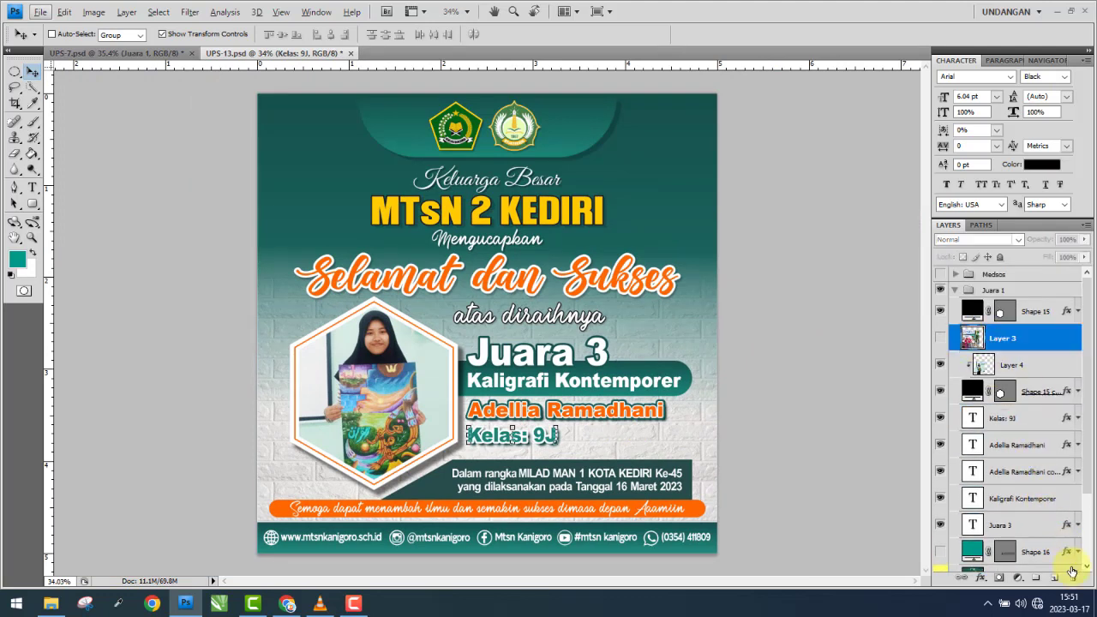
left_click_drag(1072, 570, 1073, 576)
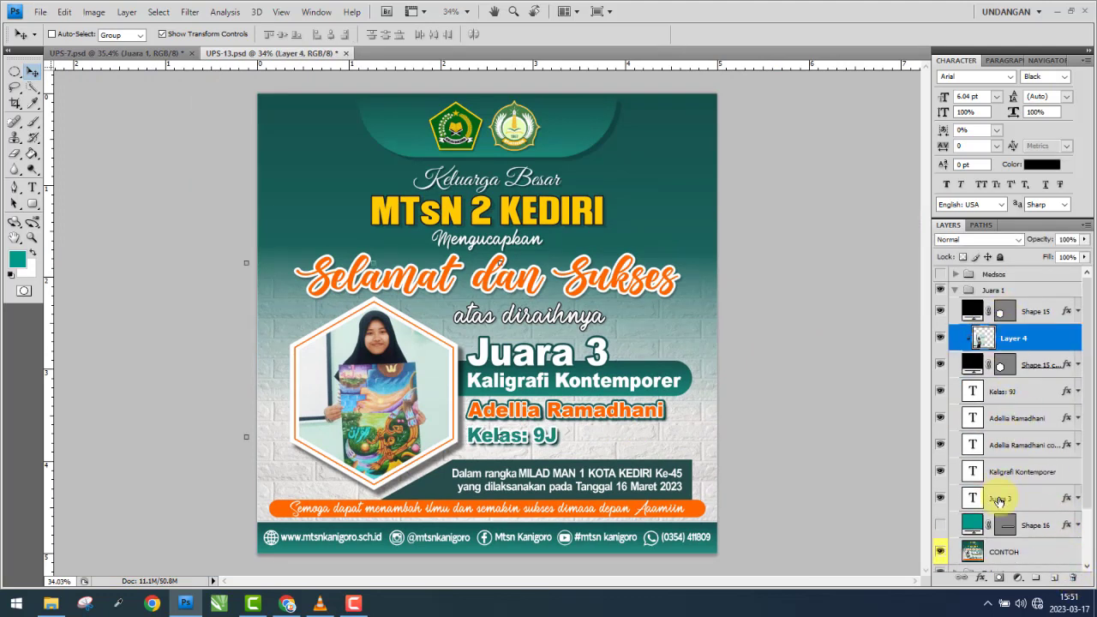
left_click(1044, 524)
scroll(951, 519, "down", 1)
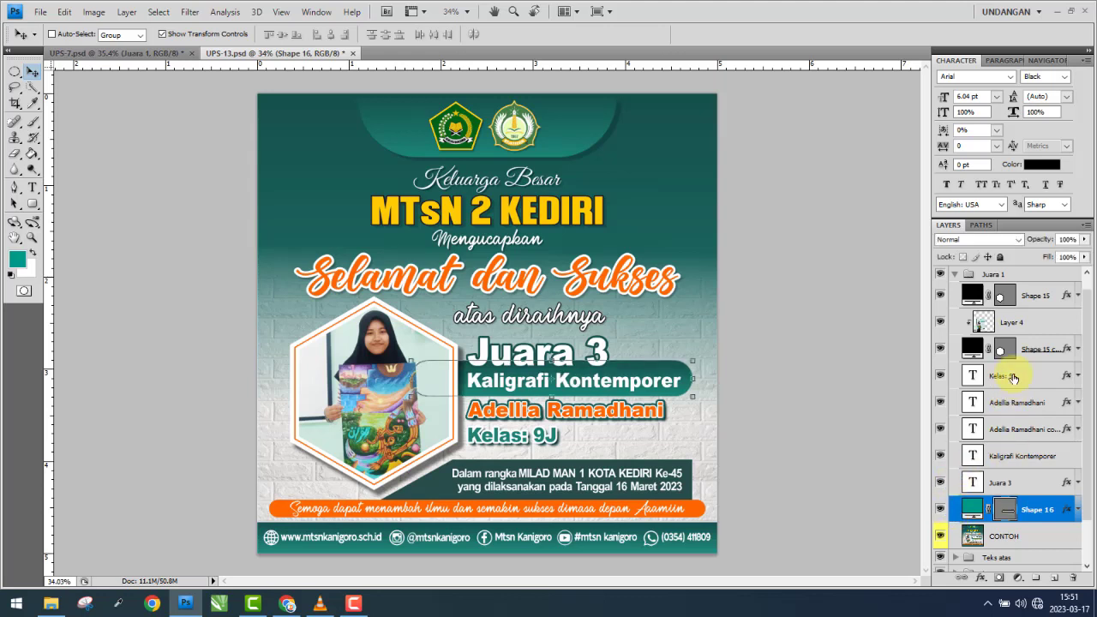
scroll(1015, 369, "up", 1)
left_click(1039, 311)
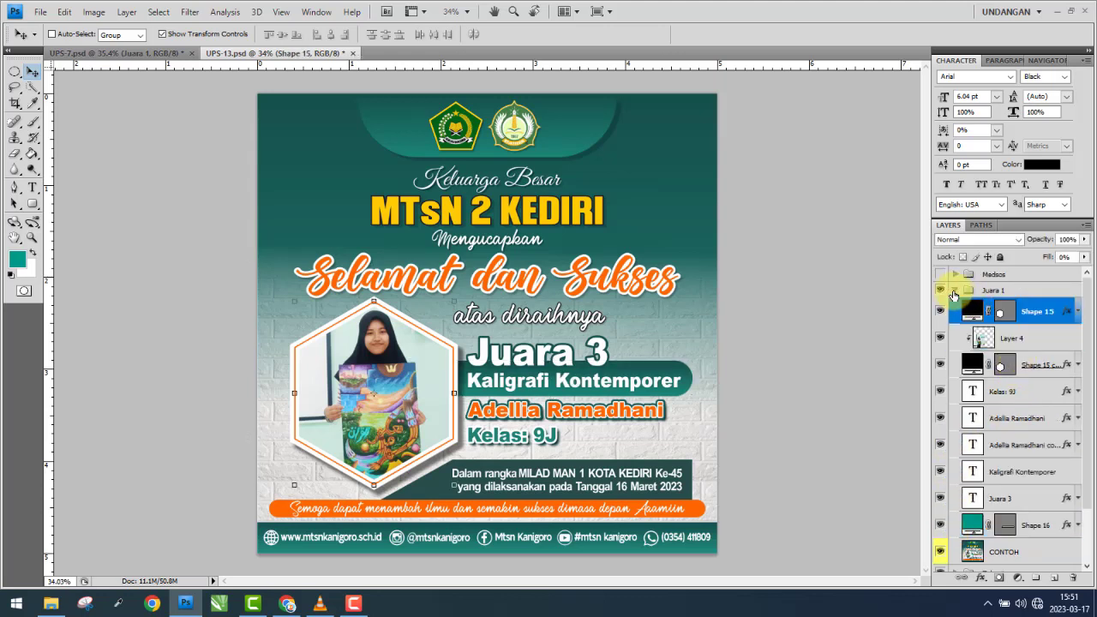
scroll(1020, 506, "down", 4)
left_click_drag(1033, 484, 1029, 495)
scroll(1020, 474, "up", 4)
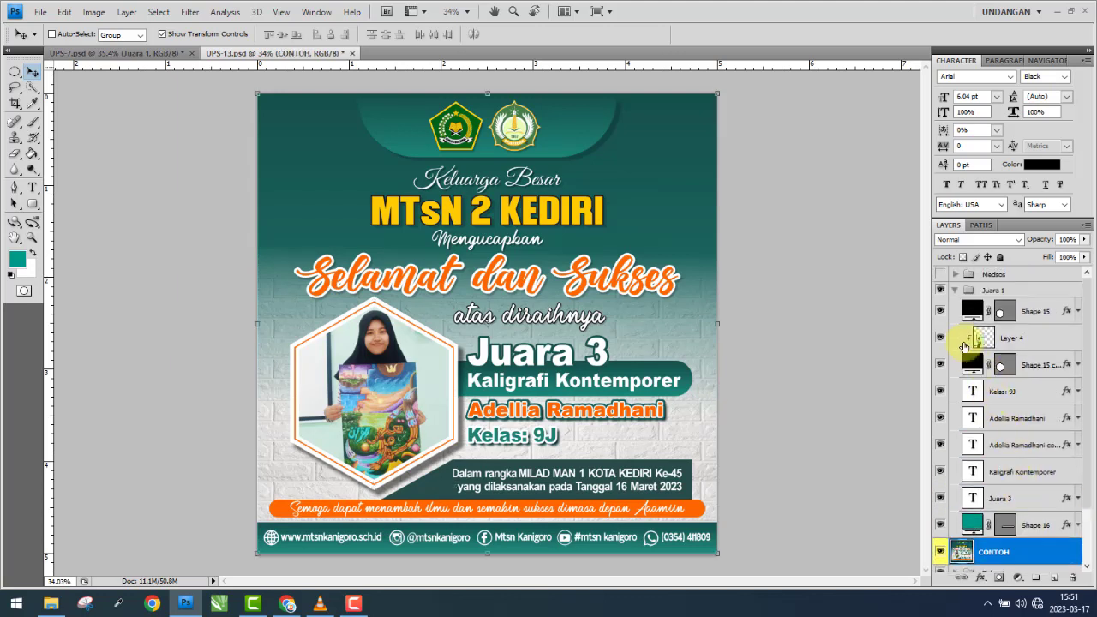
- Collapse the Juara 1 group, compare against CONTOH, and save UPS-13.psd
left_click(956, 291)
left_click(994, 291)
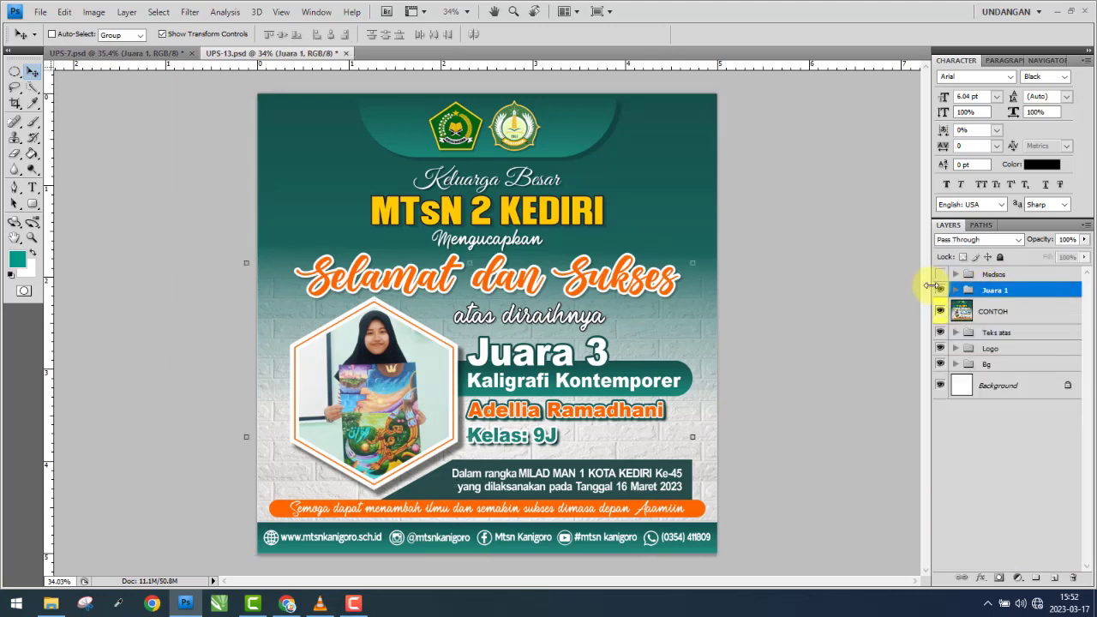
left_click(941, 312)
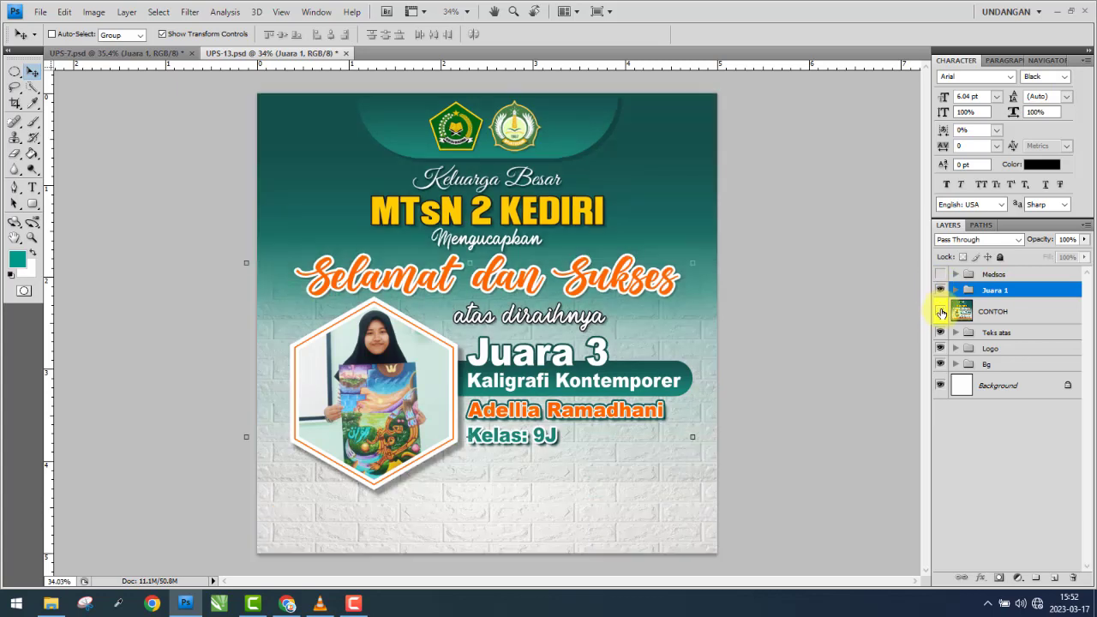
left_click(941, 313)
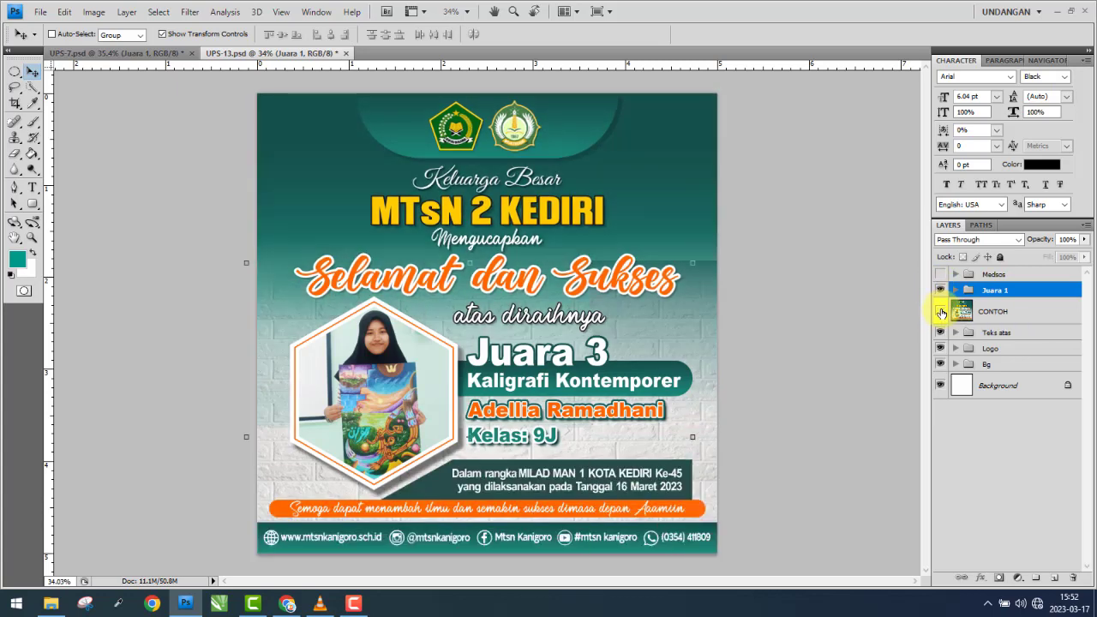
left_click(941, 313)
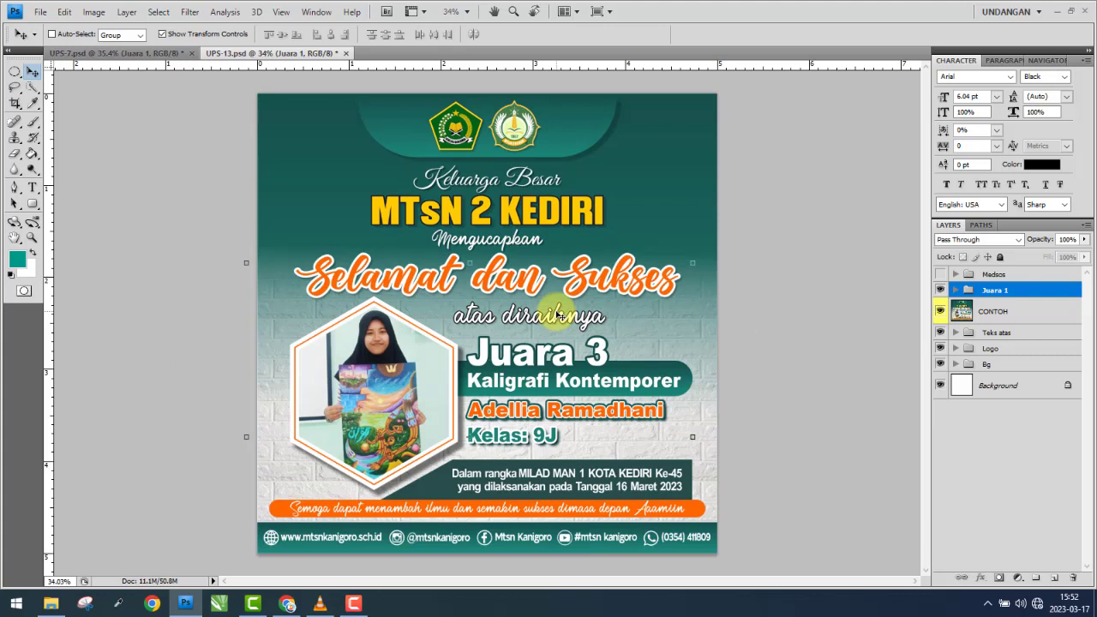
key("ctrl+s")
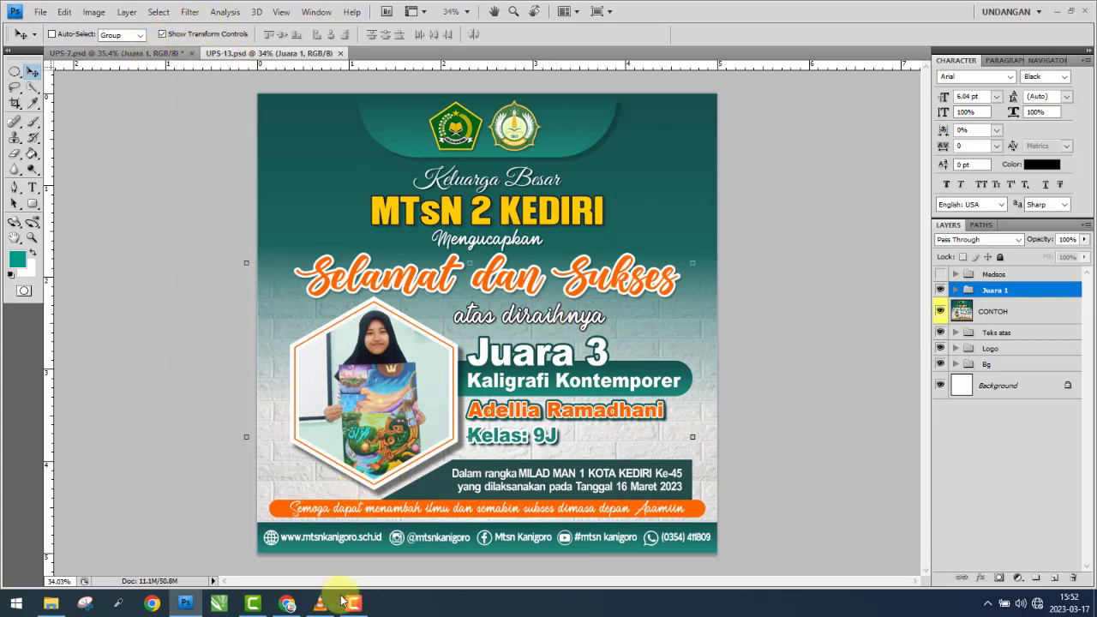
left_click(355, 604)
left_click(360, 607)
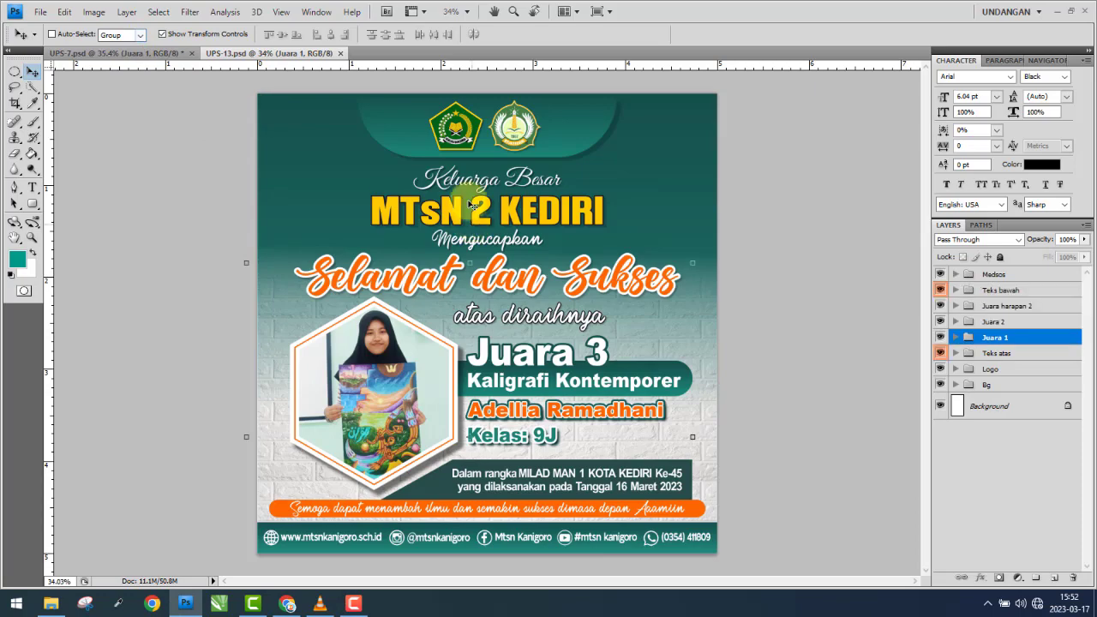
- Drag the Teks bawah group from UPS-7.psd into the UPS-13.psd poster's bottom band
left_click(176, 53)
scroll(480, 328, "down", 2)
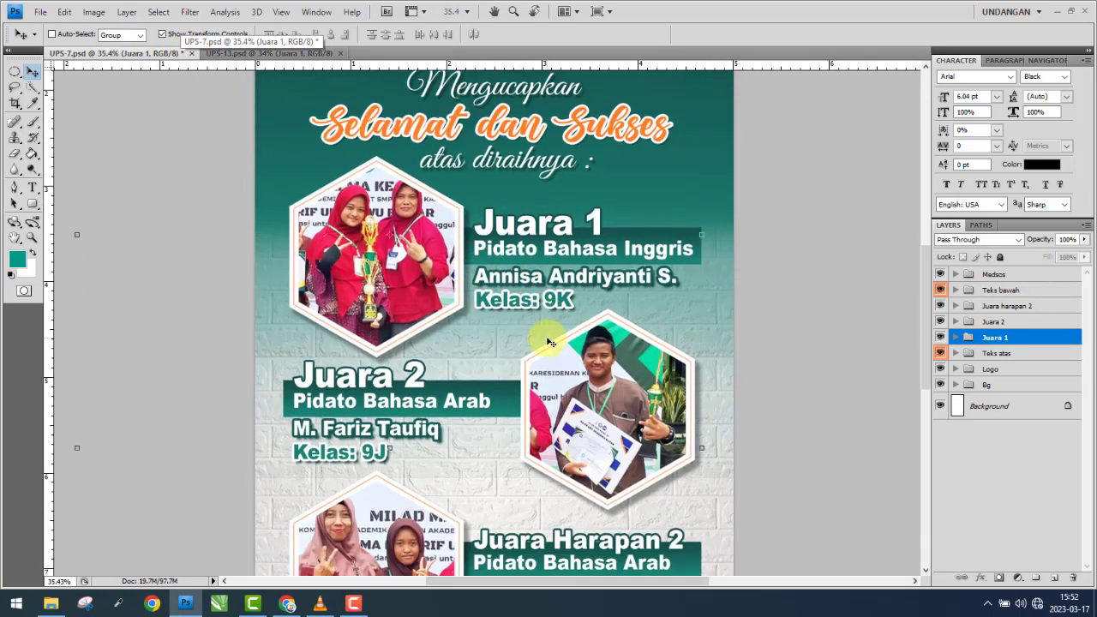
scroll(515, 343, "down", 2)
scroll(600, 358, "down", 3)
scroll(614, 375, "down", 1)
scroll(614, 375, "down", 2)
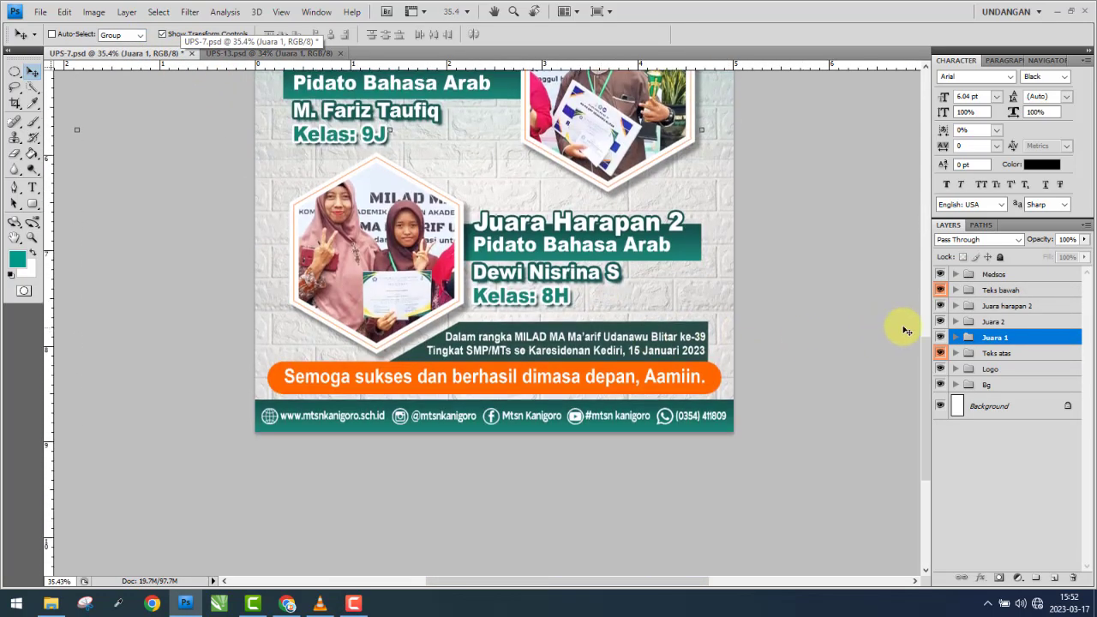
left_click(960, 293)
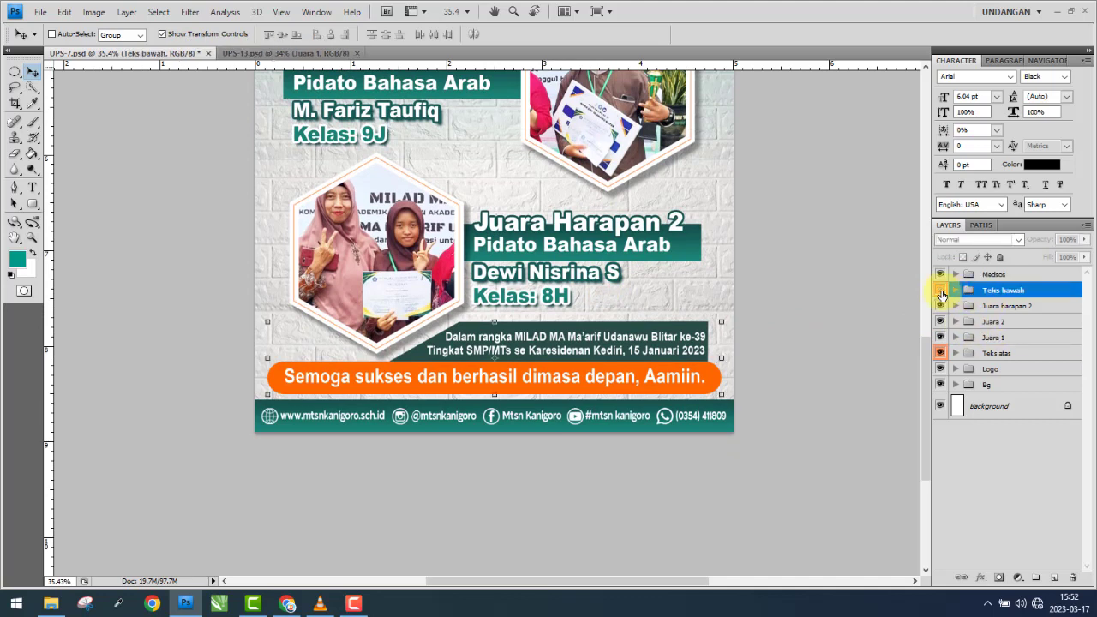
left_click(940, 292)
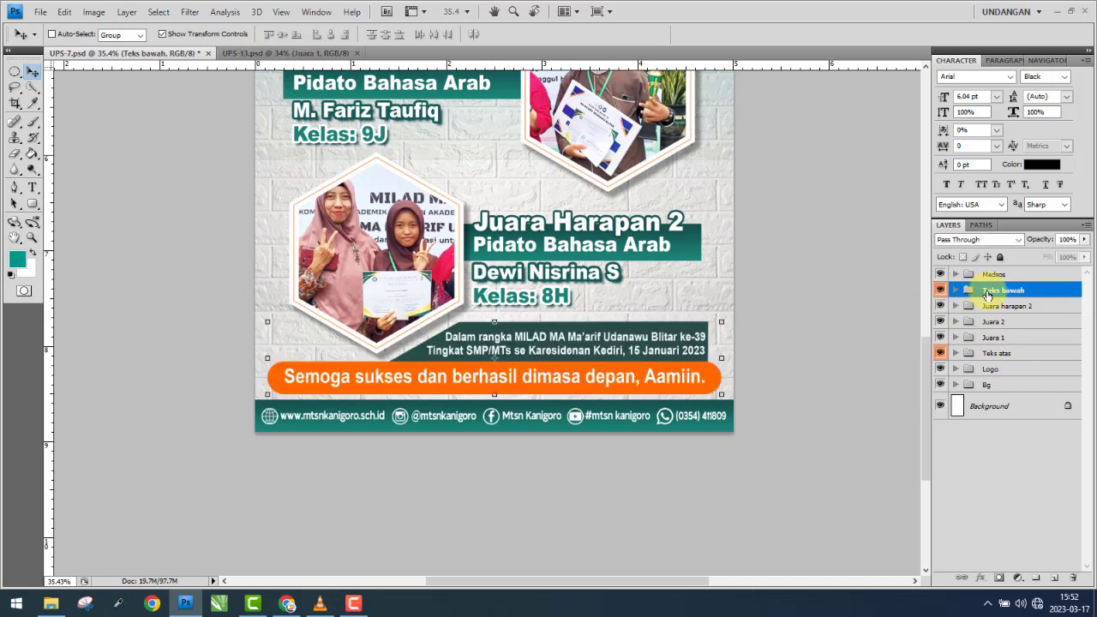
left_click_drag(267, 141, 269, 53)
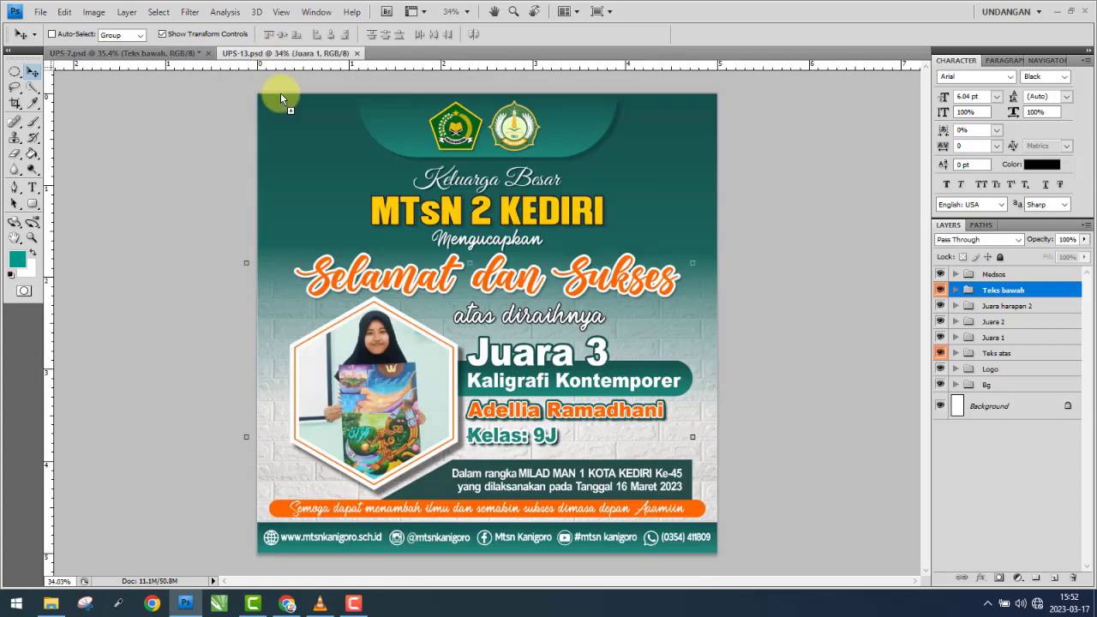
left_click_drag(269, 53, 476, 463)
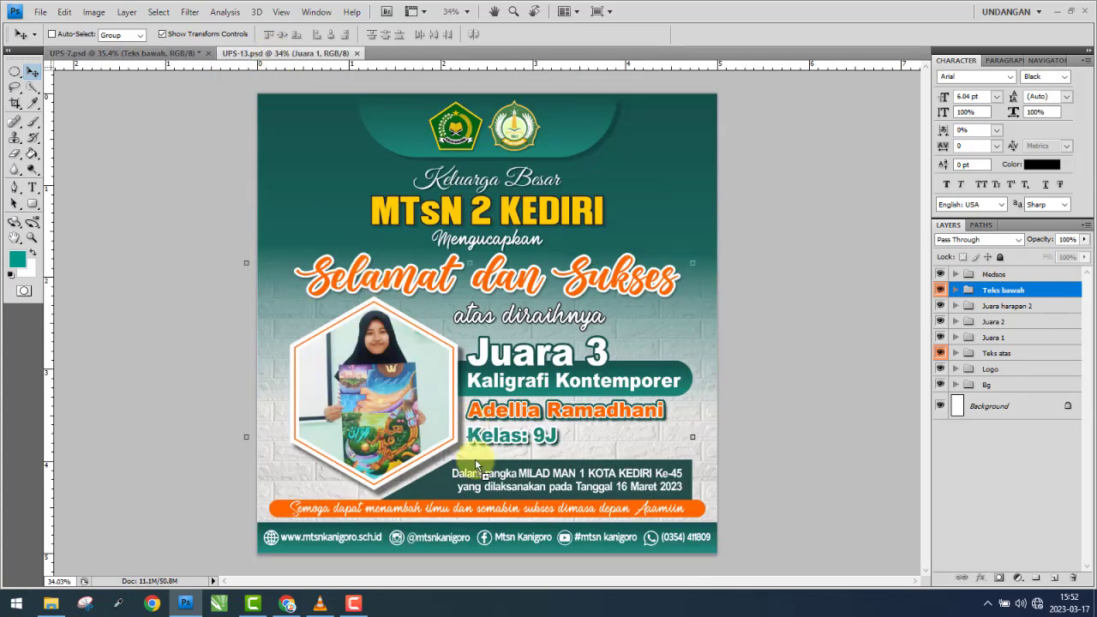
left_click_drag(476, 463, 453, 439)
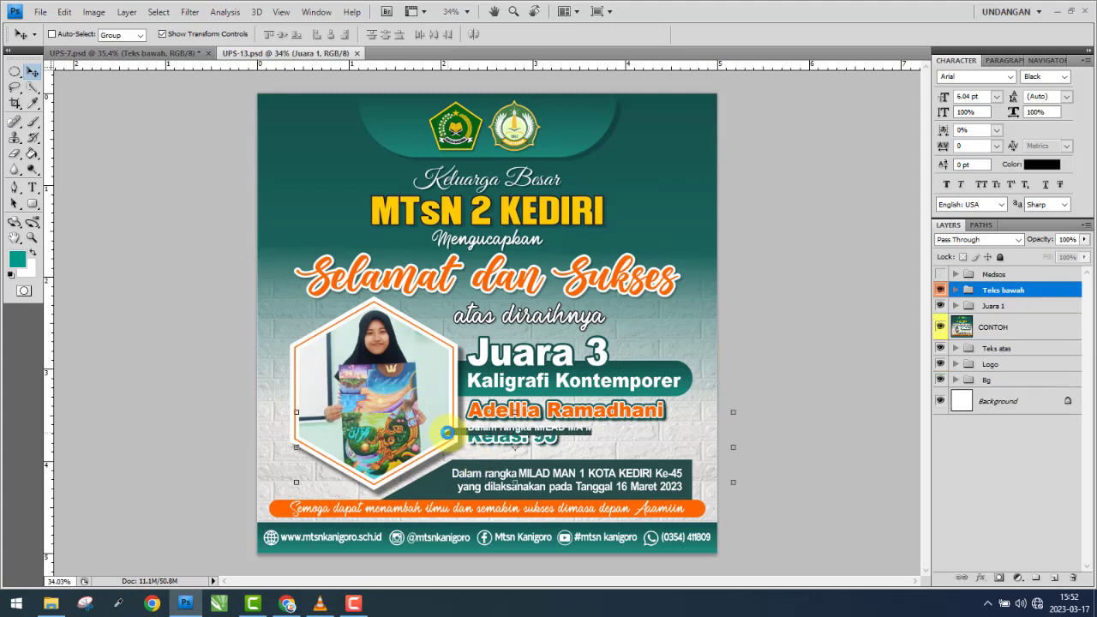
mouse_move(665, 440)
left_mouse_down()
mouse_move(641, 486)
mouse_move(657, 512)
left_mouse_up()
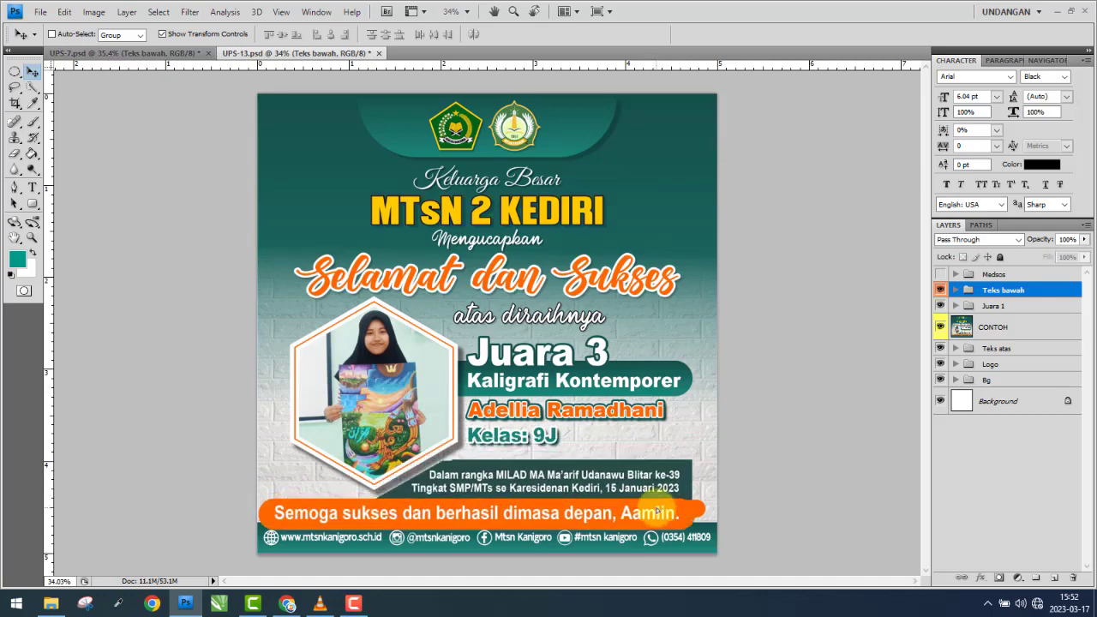
- Line up the footer's dark text band and nudge it into place with arrow keys
scroll(720, 500, "up", 1)
scroll(720, 499, "up", 2)
scroll(698, 485, "up", 1)
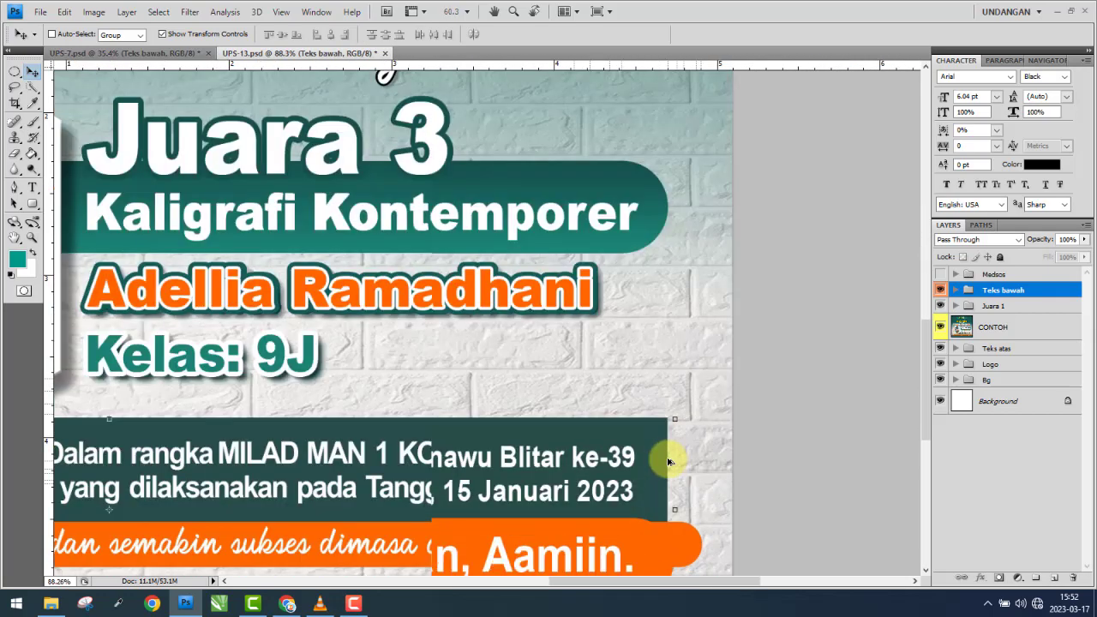
scroll(656, 448, "up", 2)
scroll(671, 430, "up", 2)
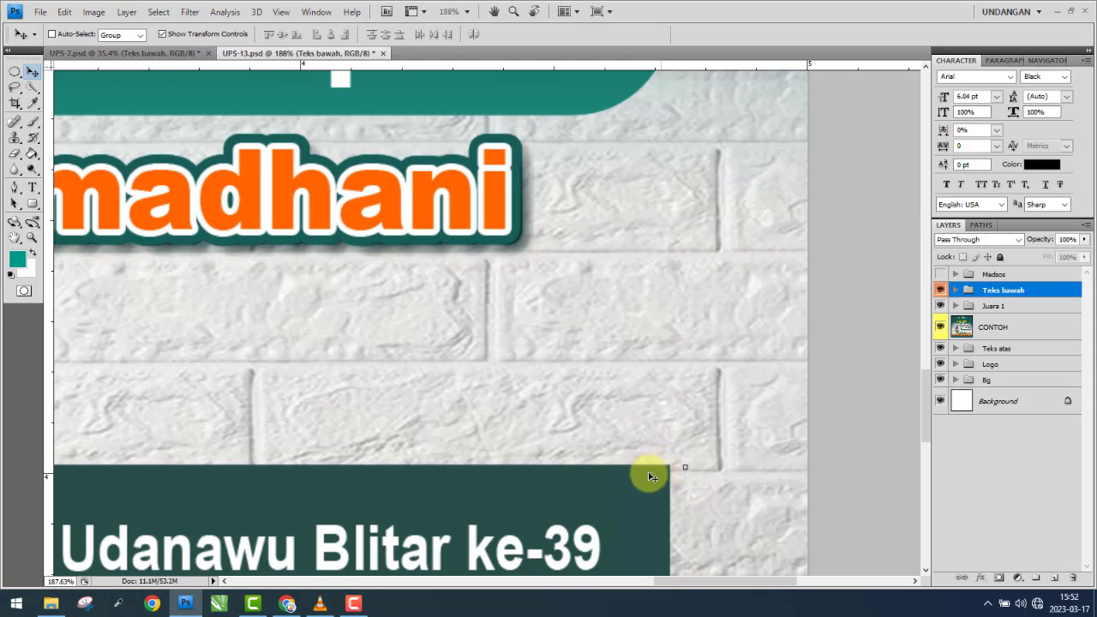
mouse_move(652, 477)
left_mouse_down()
mouse_move(624, 466)
mouse_move(707, 467)
left_mouse_up()
key("Right")
key("Right")
key("Right")
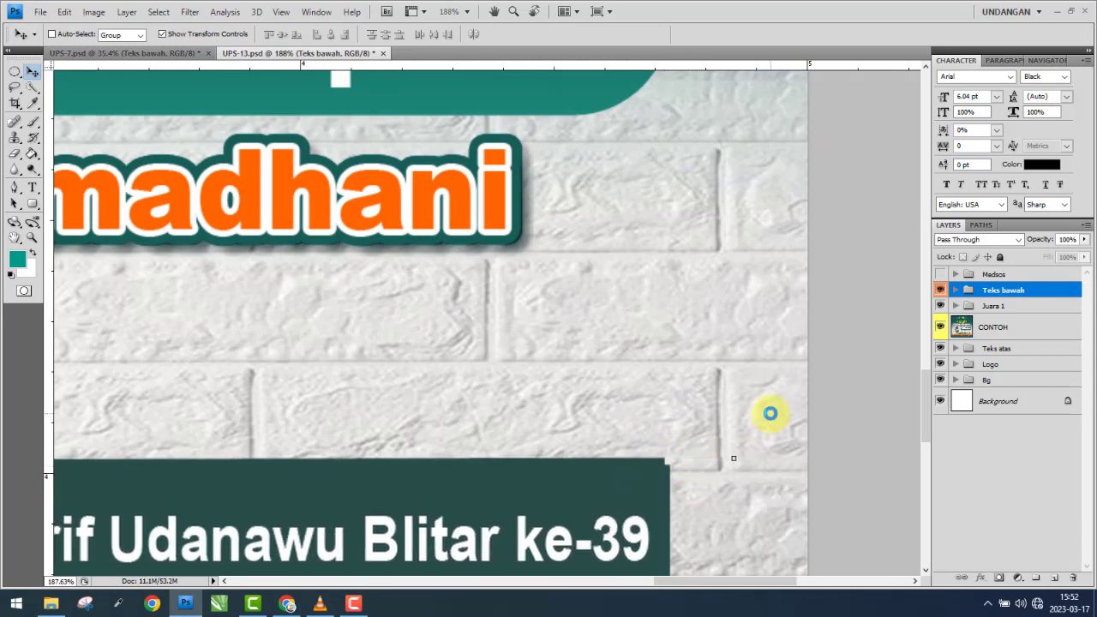
key("Right")
key("Right")
key("Down")
key("Down")
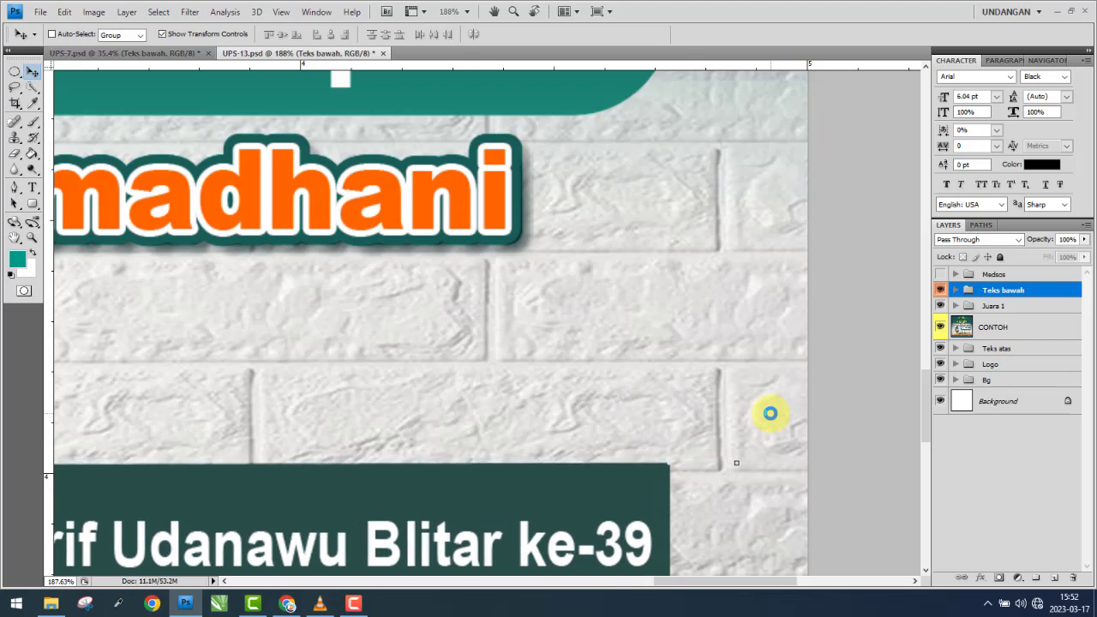
key("Down")
key("Down")
key("Up")
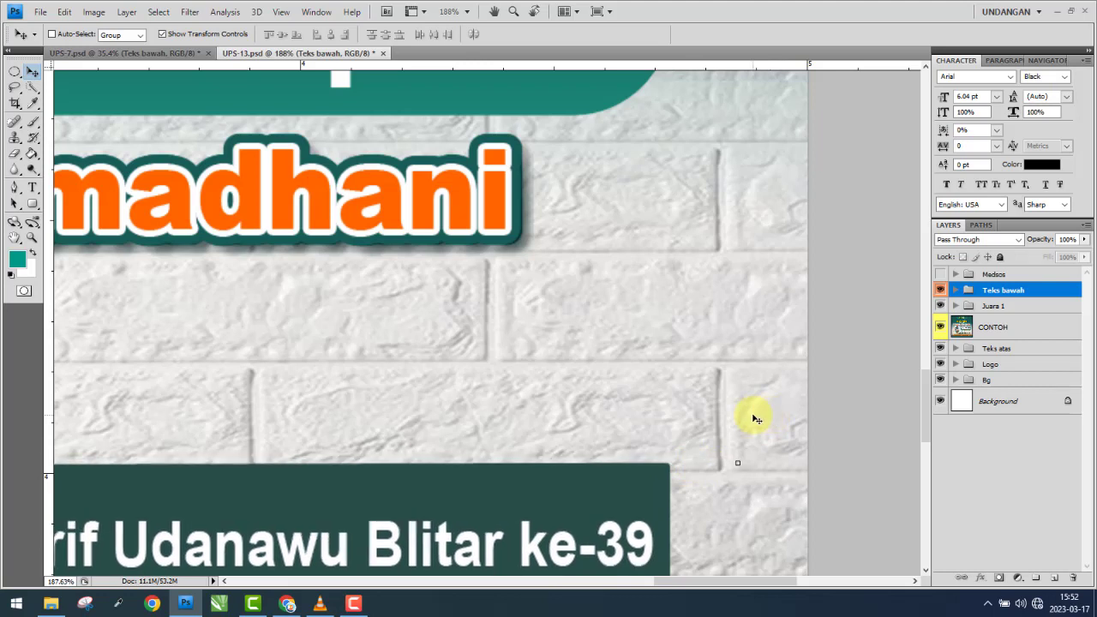
key("Right")
key("Down")
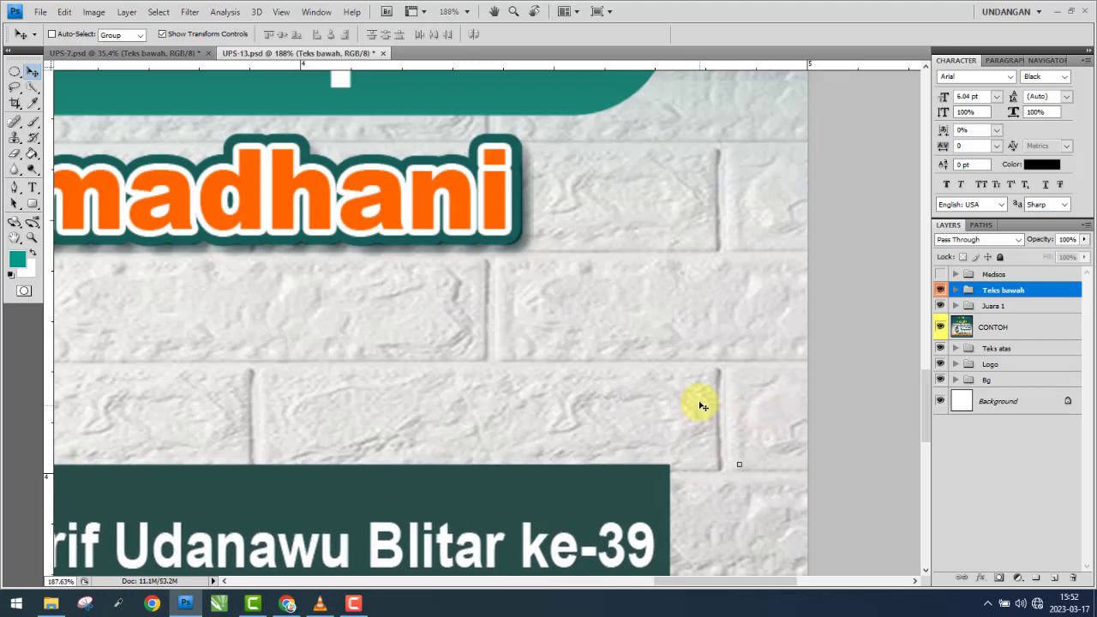
scroll(702, 407, "down", 2)
scroll(678, 370, "down", 2)
scroll(565, 420, "down", 2)
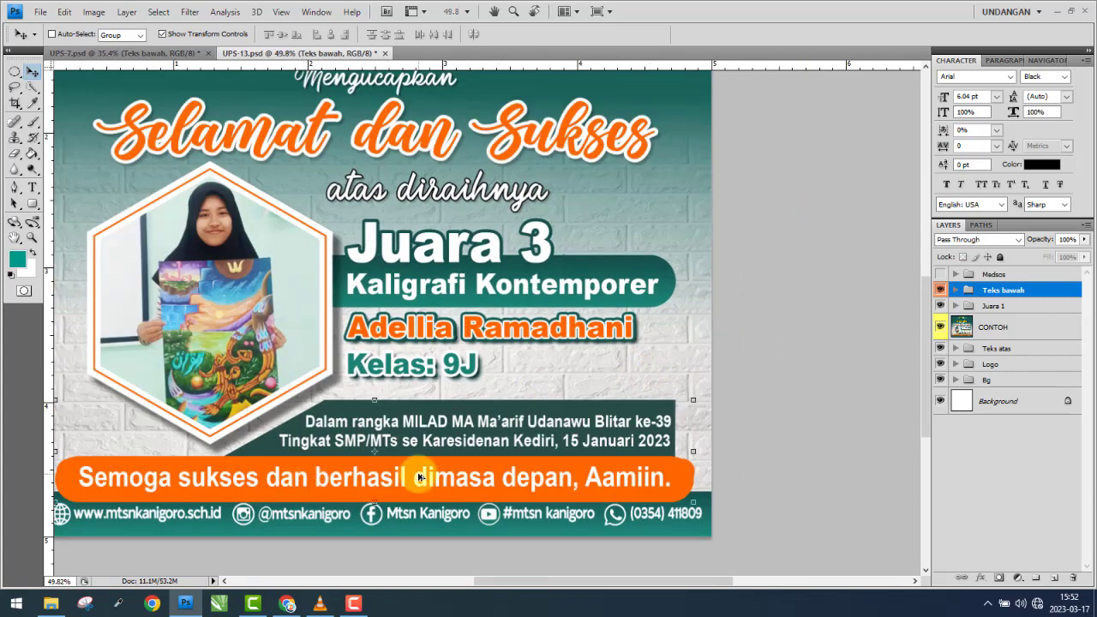
- Expand Teks bawah and toggle CONTOH and Shape 16 to compare the layers
left_click(954, 291)
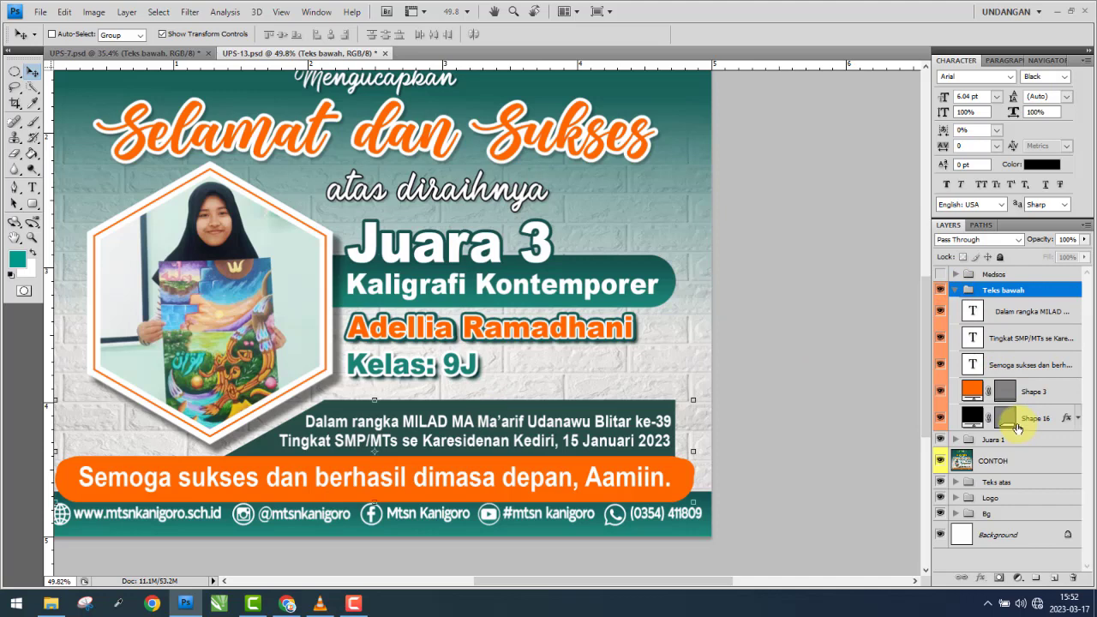
left_click(992, 463)
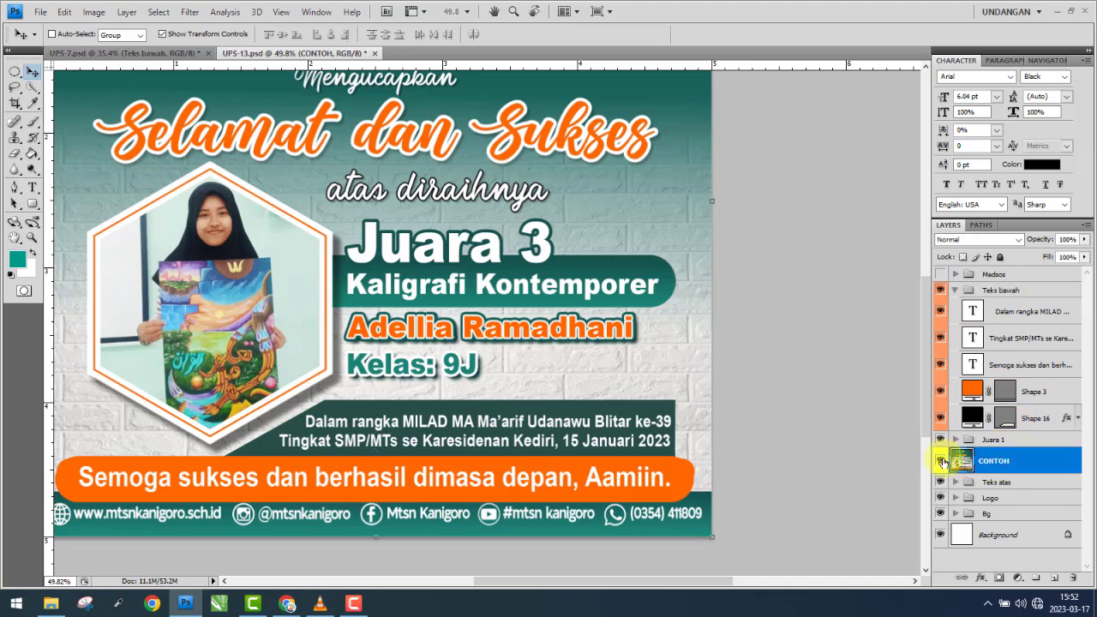
left_click(941, 461)
left_click(941, 461)
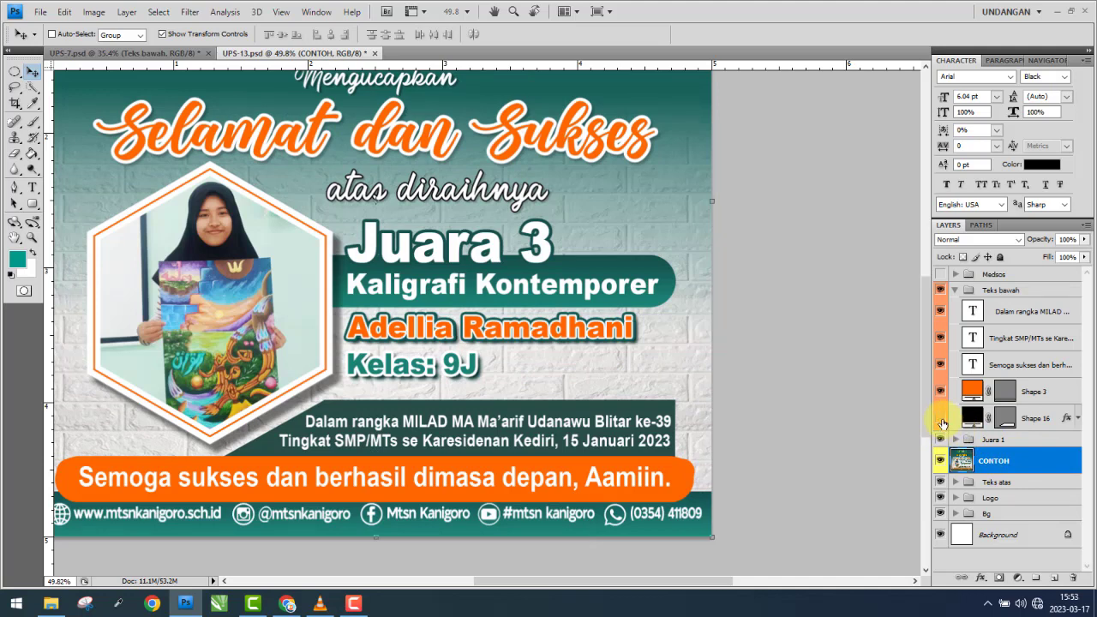
left_click(942, 421)
left_click(942, 420)
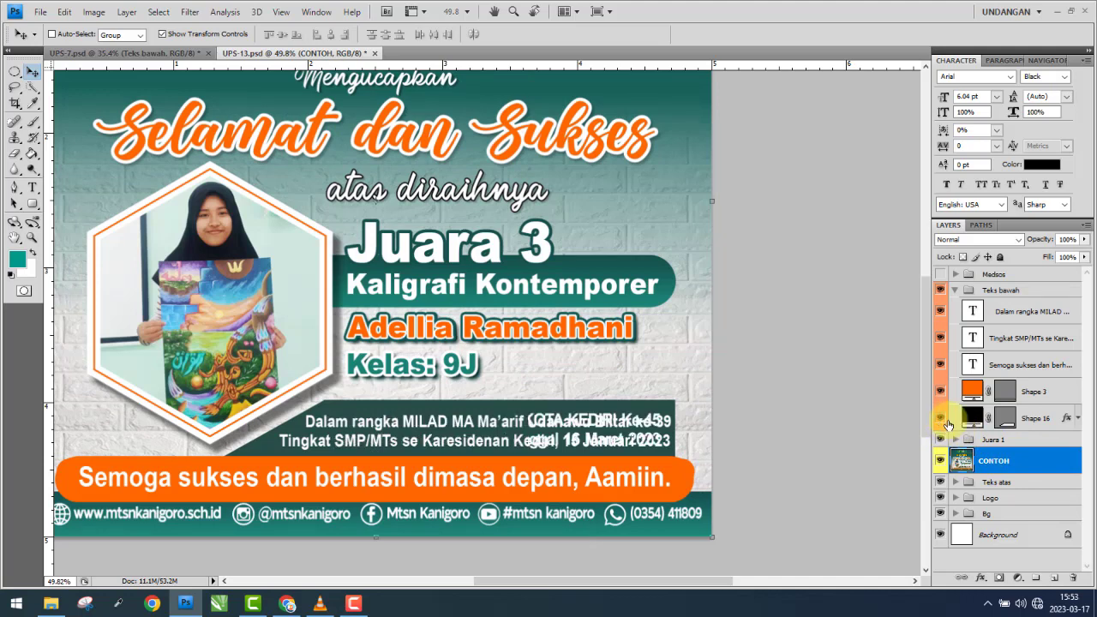
mouse_move(1024, 459)
left_mouse_down()
mouse_move(1021, 410)
mouse_move(1024, 454)
left_mouse_up()
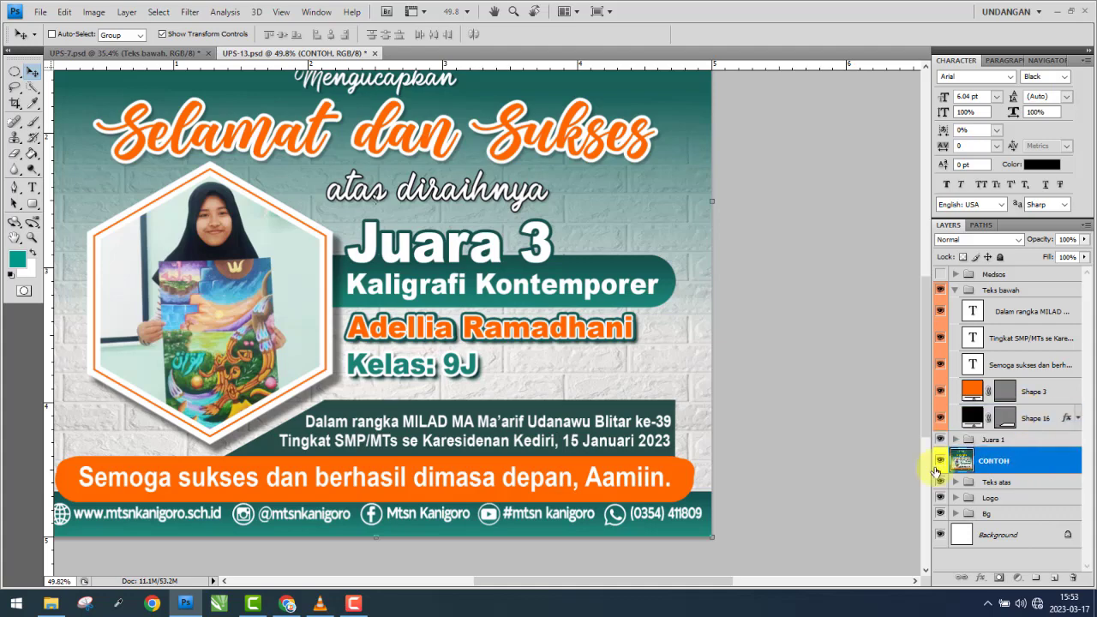
- Hide the Shape 3 and Shape 16 layers to reveal the banner beneath
scroll(682, 495, "up", 1)
scroll(852, 407, "up", 2)
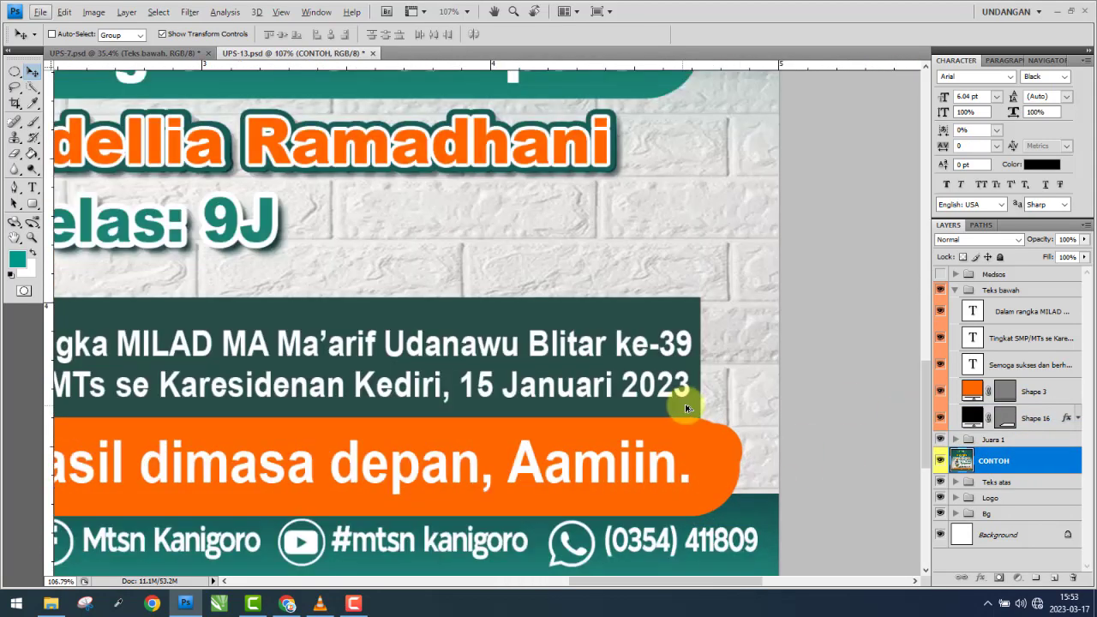
scroll(683, 405, "down", 1)
scroll(615, 333, "down", 2)
scroll(600, 348, "down", 1)
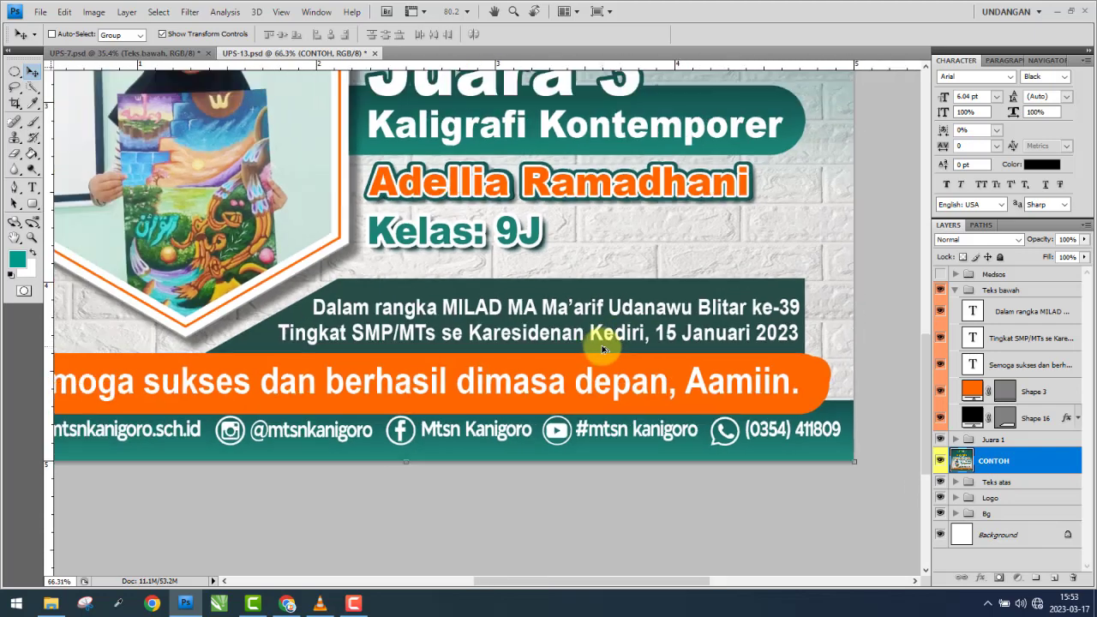
scroll(562, 350, "down", 1)
left_click_drag(431, 311, 491, 276)
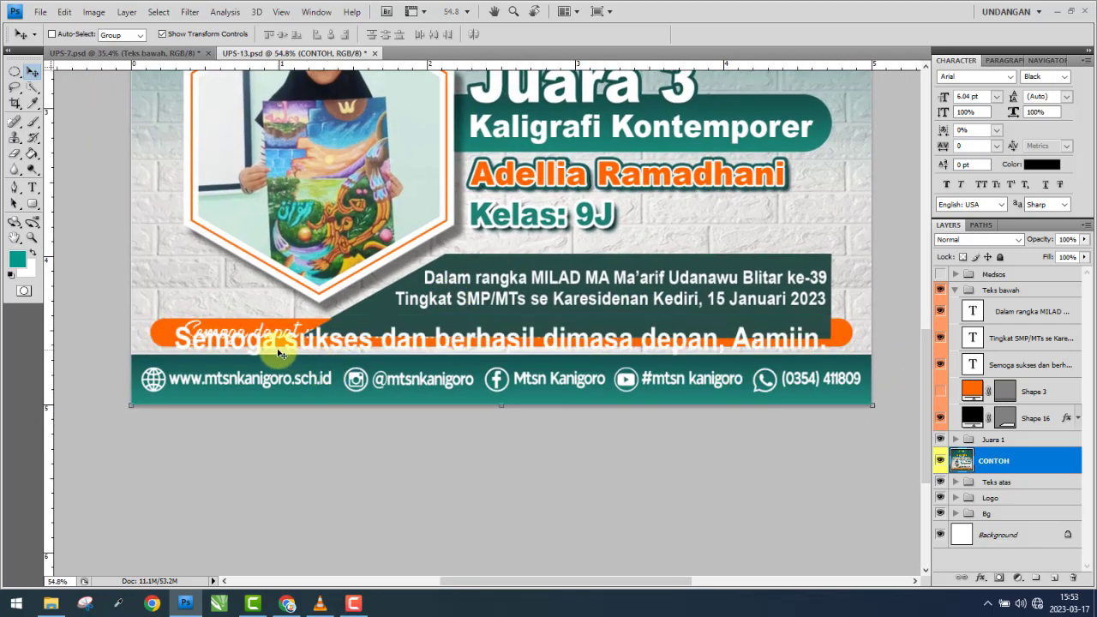
left_click_drag(940, 391, 940, 418)
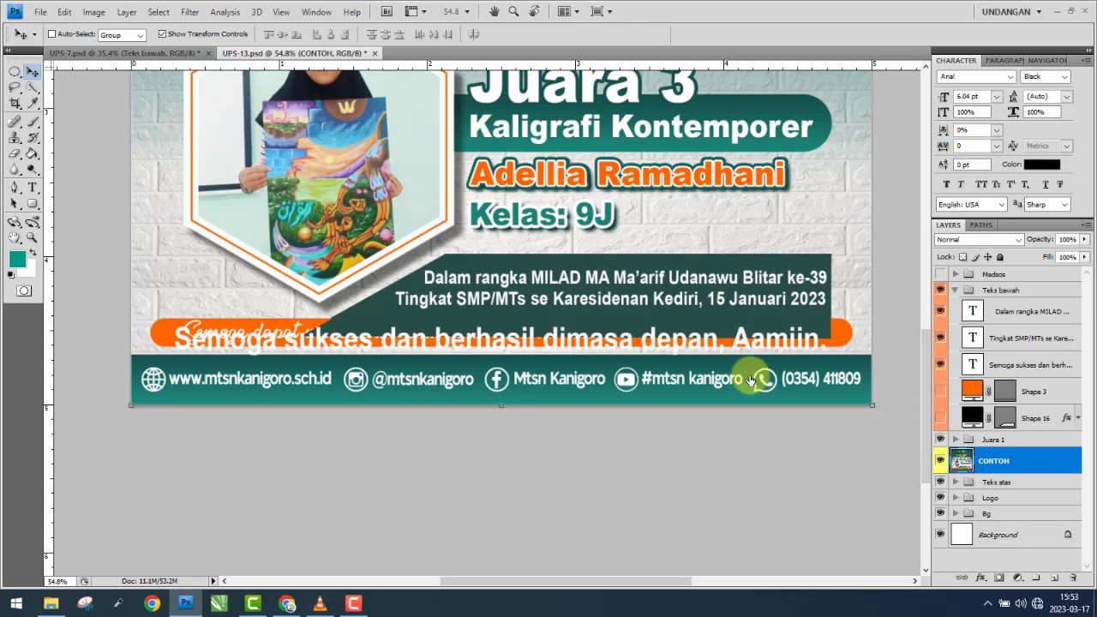
- Draw a rounded bar across the banner and move Shape 17 into the Teks bawah group
left_click(30, 207)
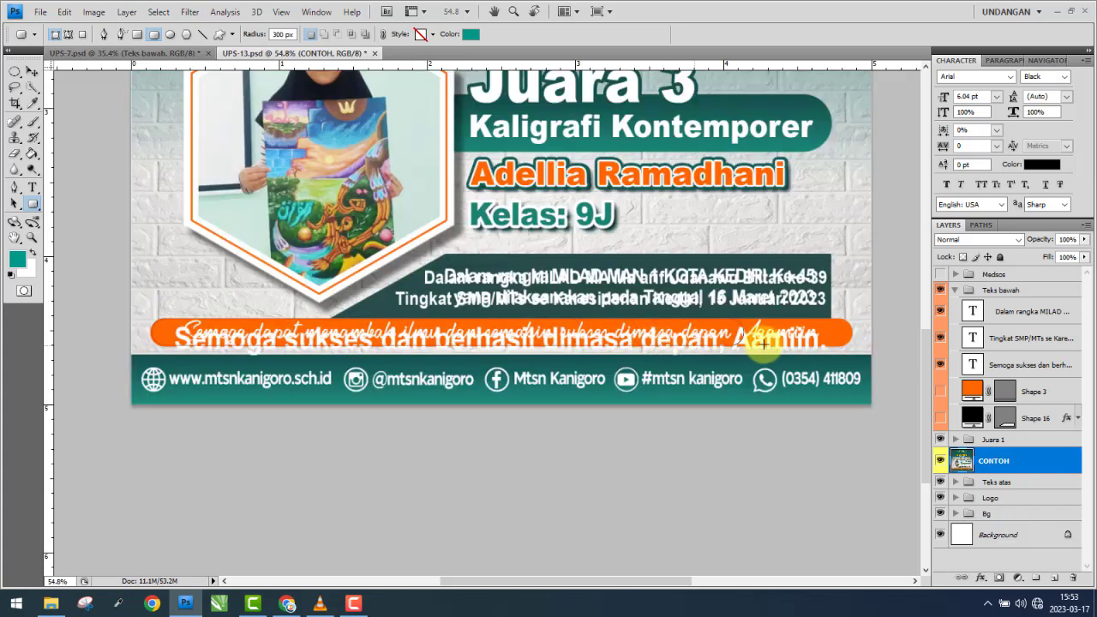
left_click_drag(851, 346, 853, 346)
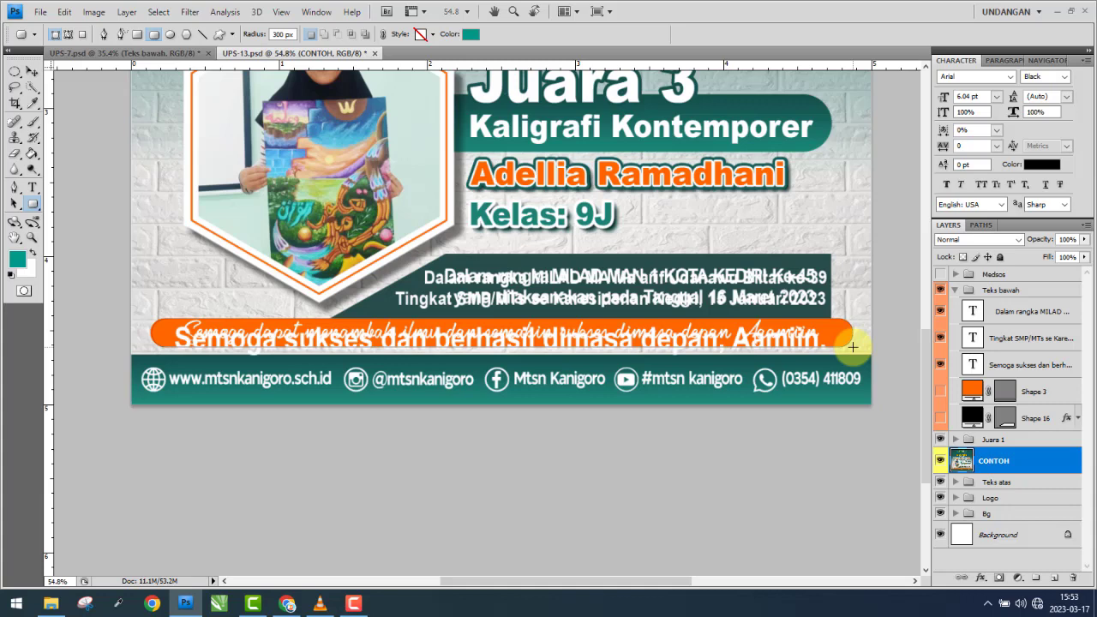
left_click_drag(853, 347, 853, 347)
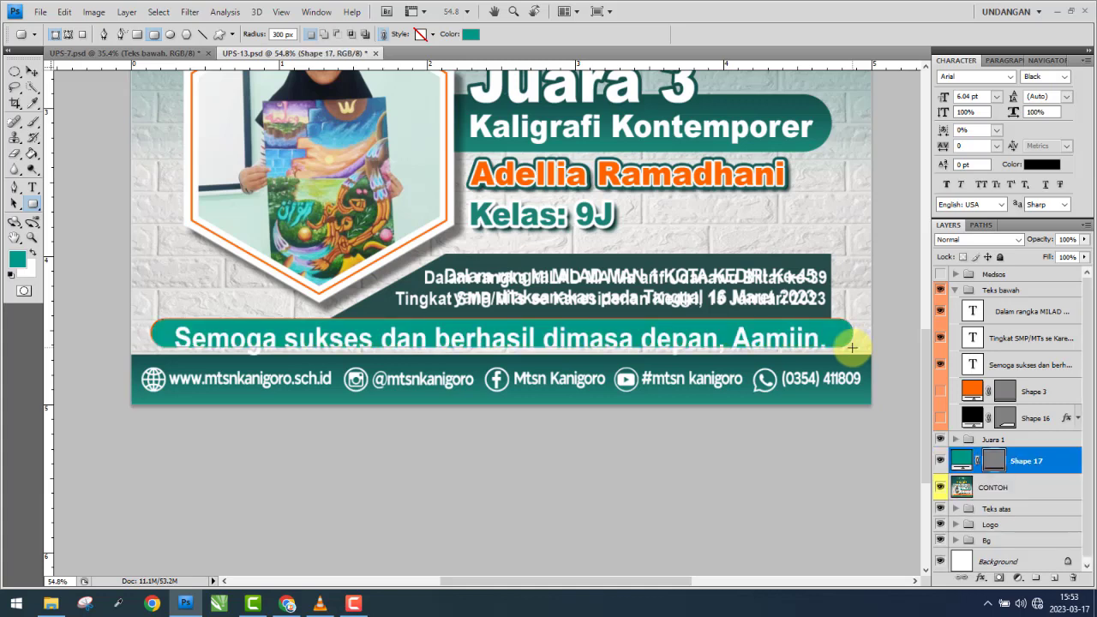
left_click(31, 72)
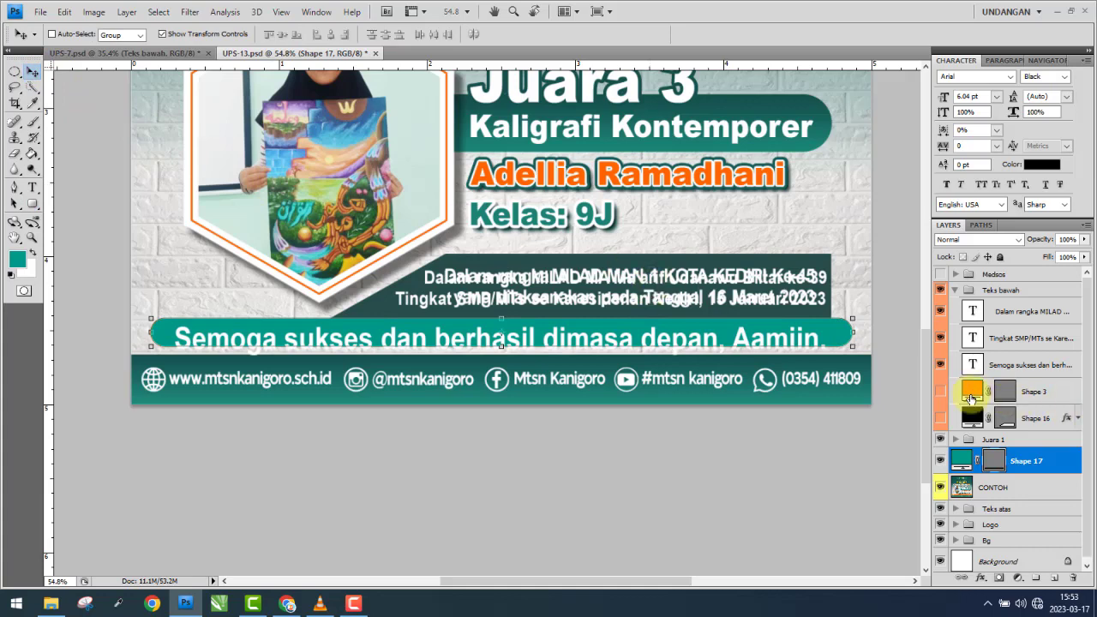
left_click_drag(1024, 459, 1026, 391)
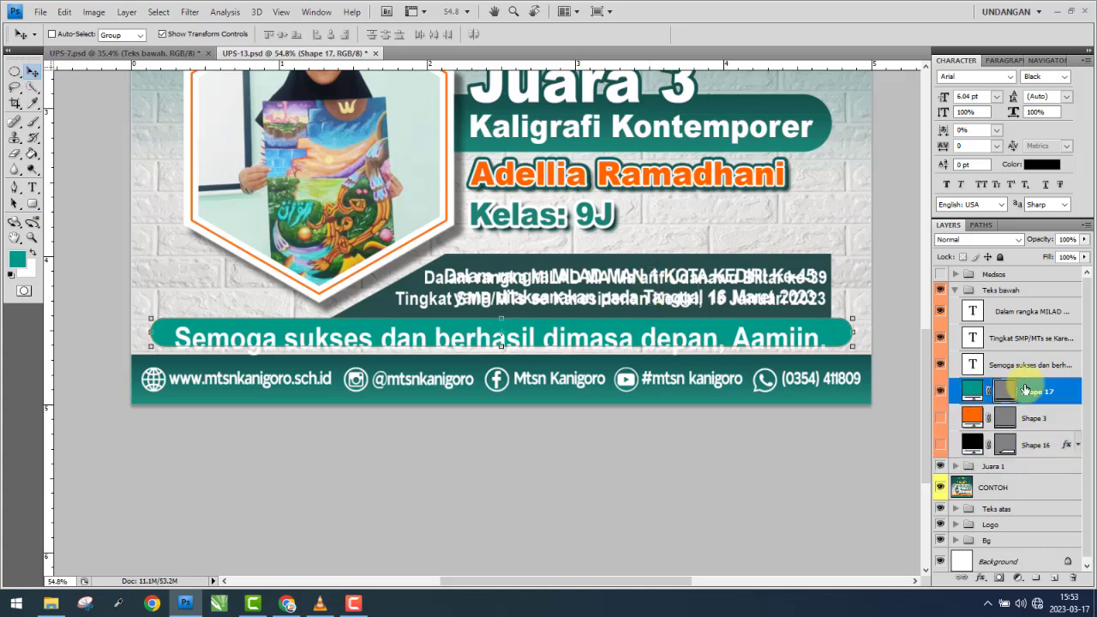
- Fill the new bar with orange ff6600 sampled from the existing banner
left_click_drag(941, 392, 941, 418)
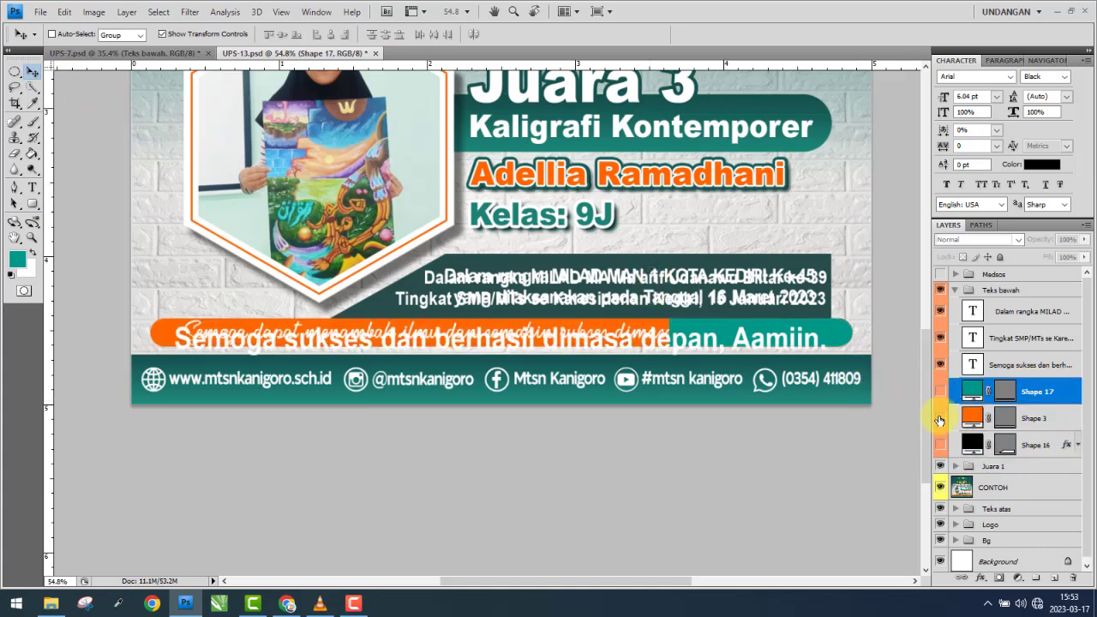
double_click(972, 392)
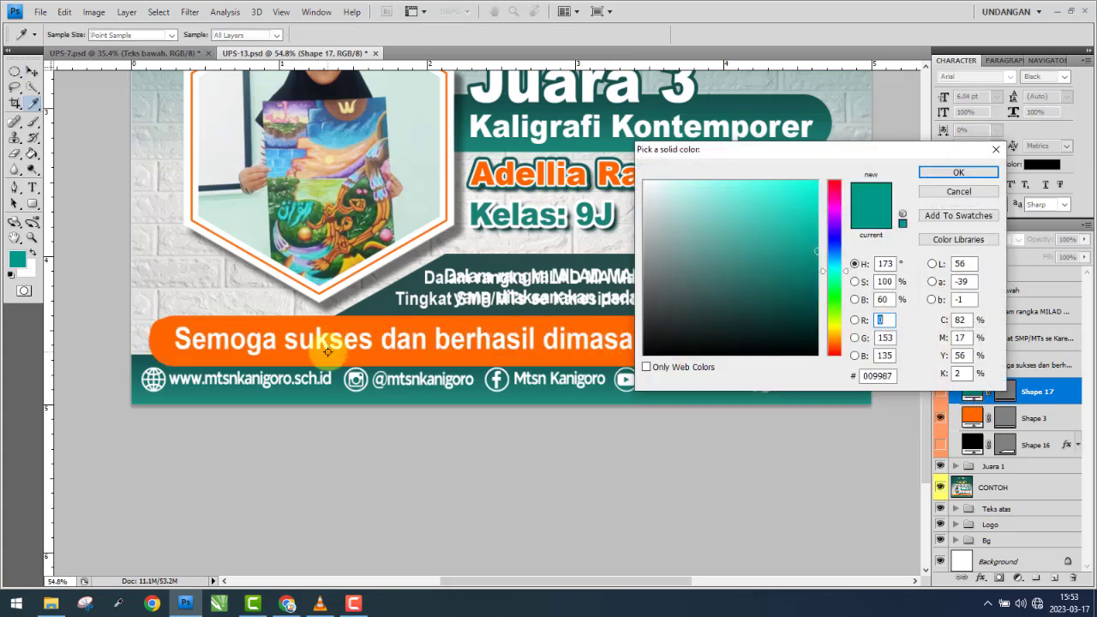
left_click(390, 347)
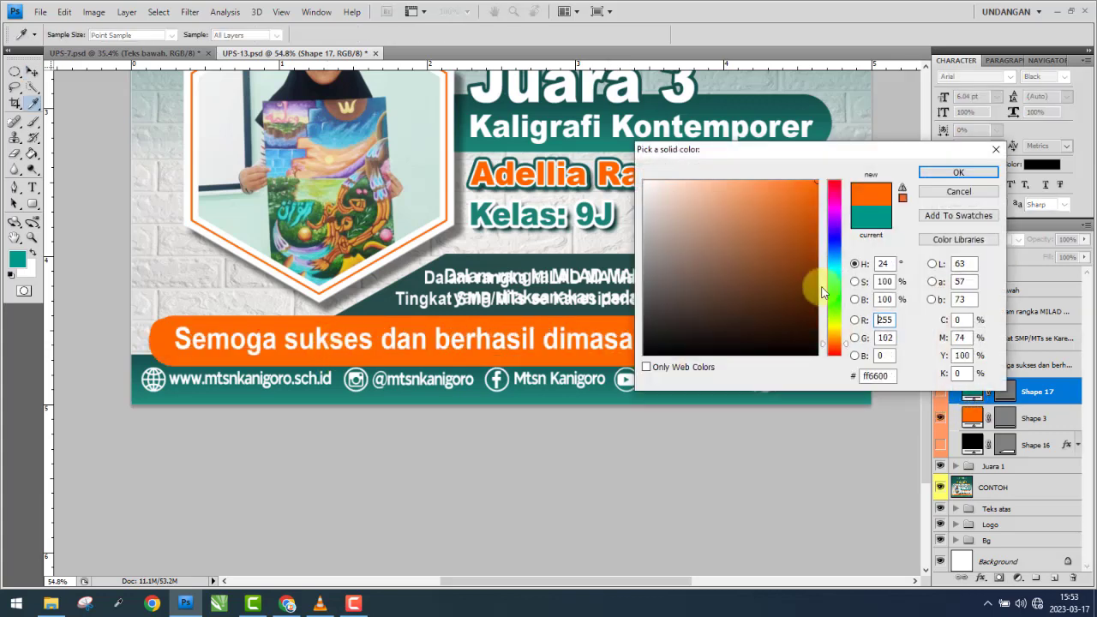
left_click(957, 173)
- Delete the old Shape 3 bar, show Shape 16 again, and select the Juara 1 group
left_click(1034, 414)
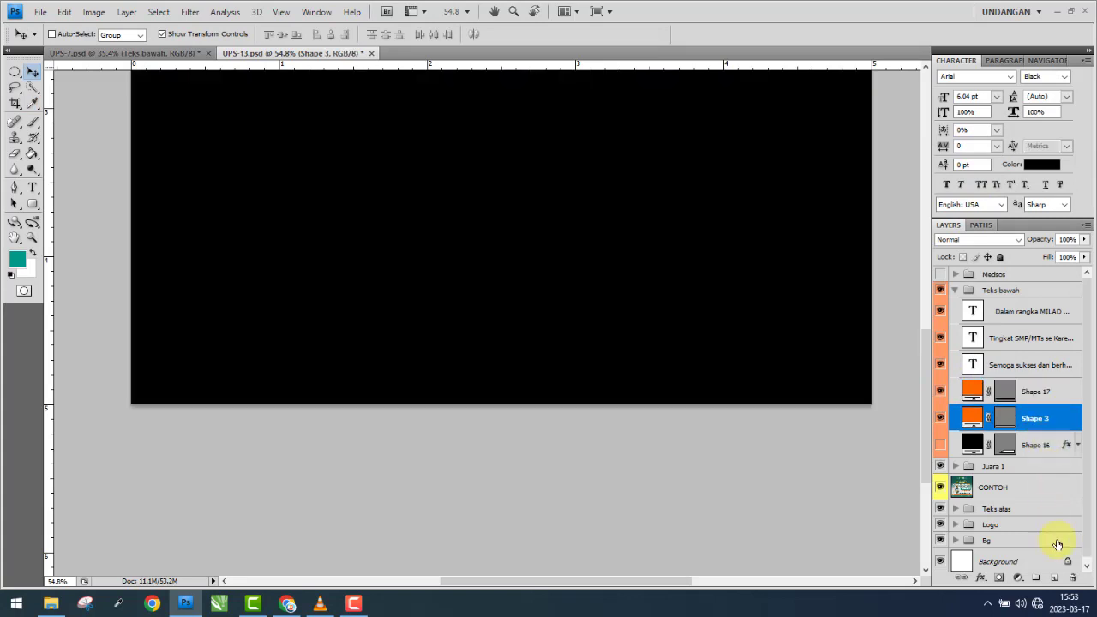
left_click(1075, 578)
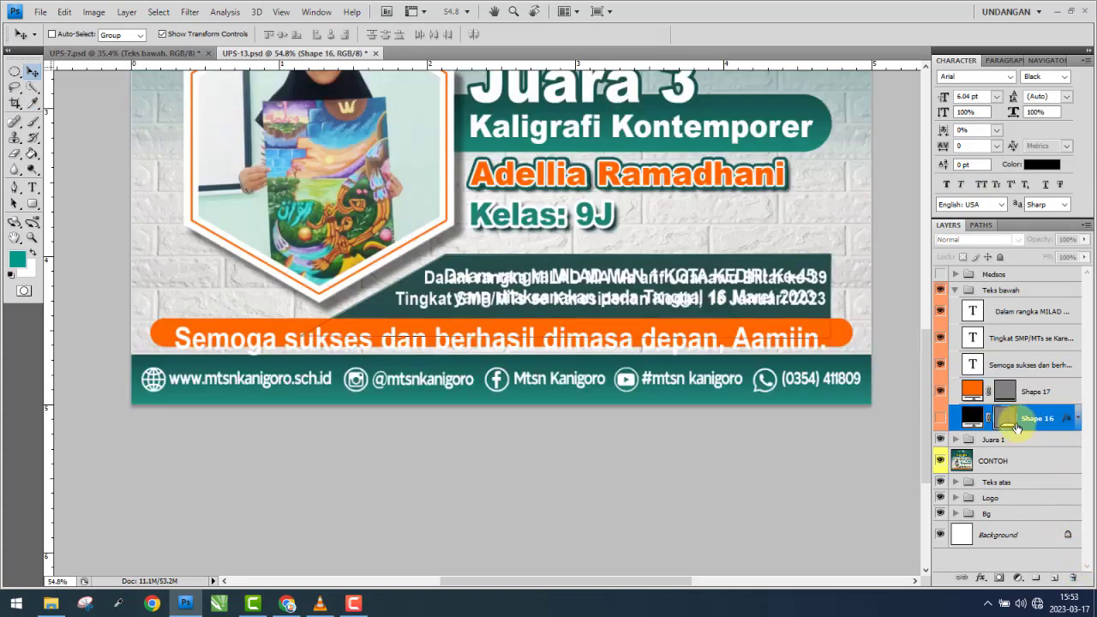
left_click(941, 418)
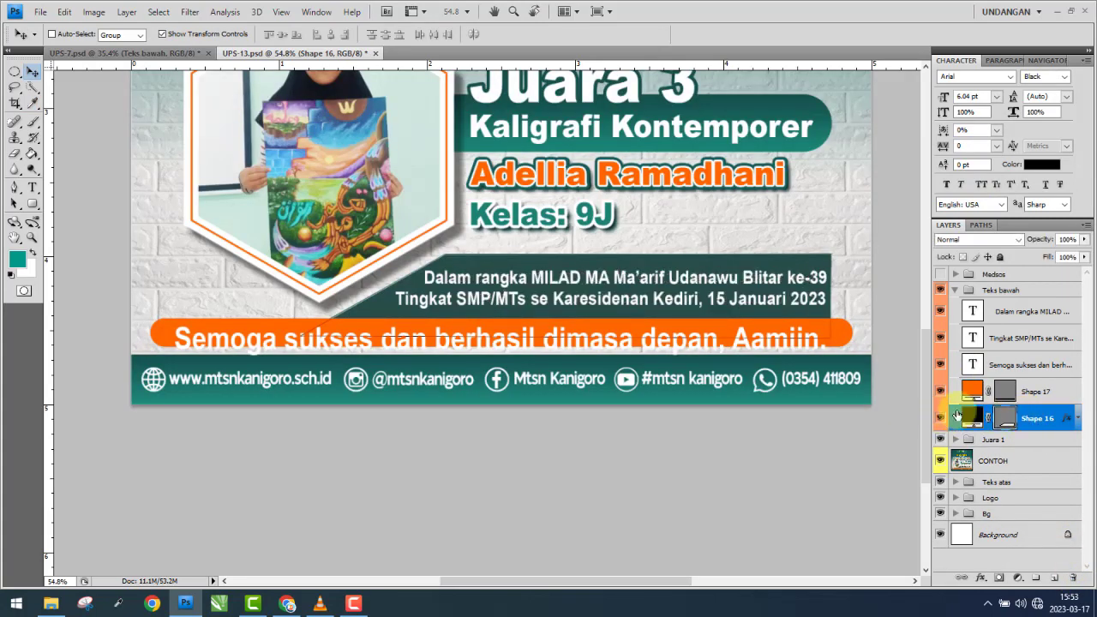
left_click(964, 438)
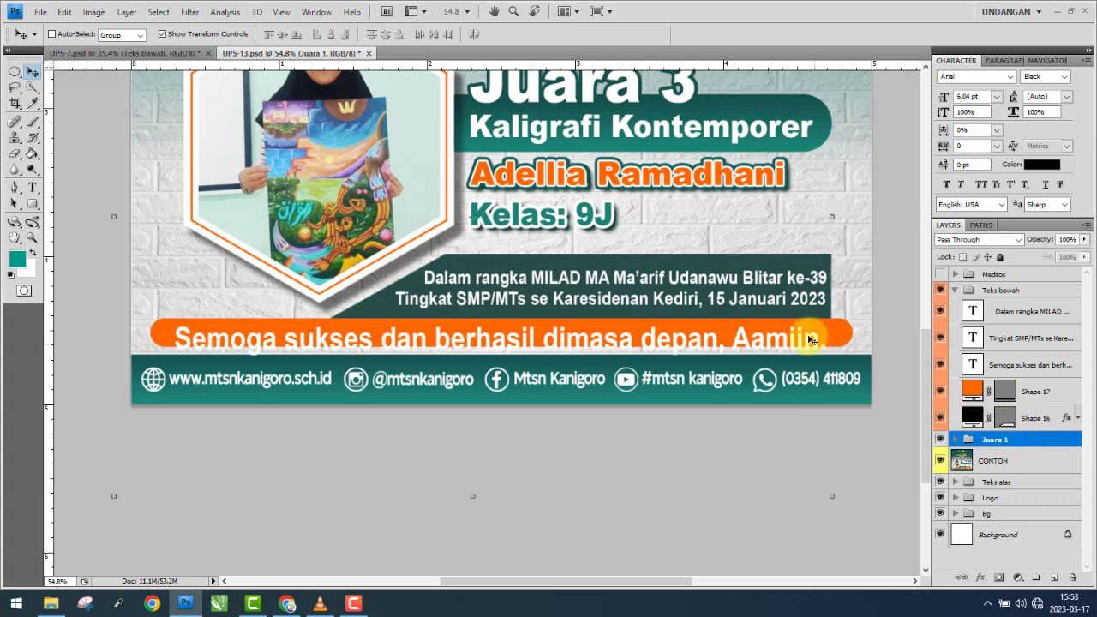
scroll(797, 332, "up", 1)
- Select the Semoga wish text layer and hide the orange bar and Shape 16 backing box
scroll(685, 342, "down", 1)
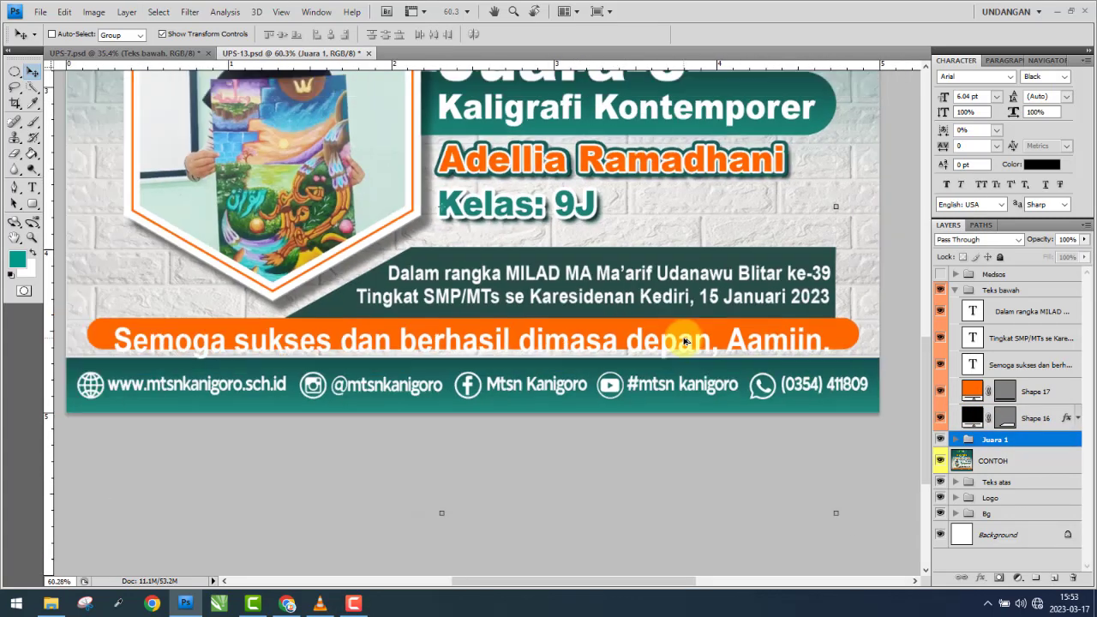
left_click(1023, 392)
left_click(1023, 365)
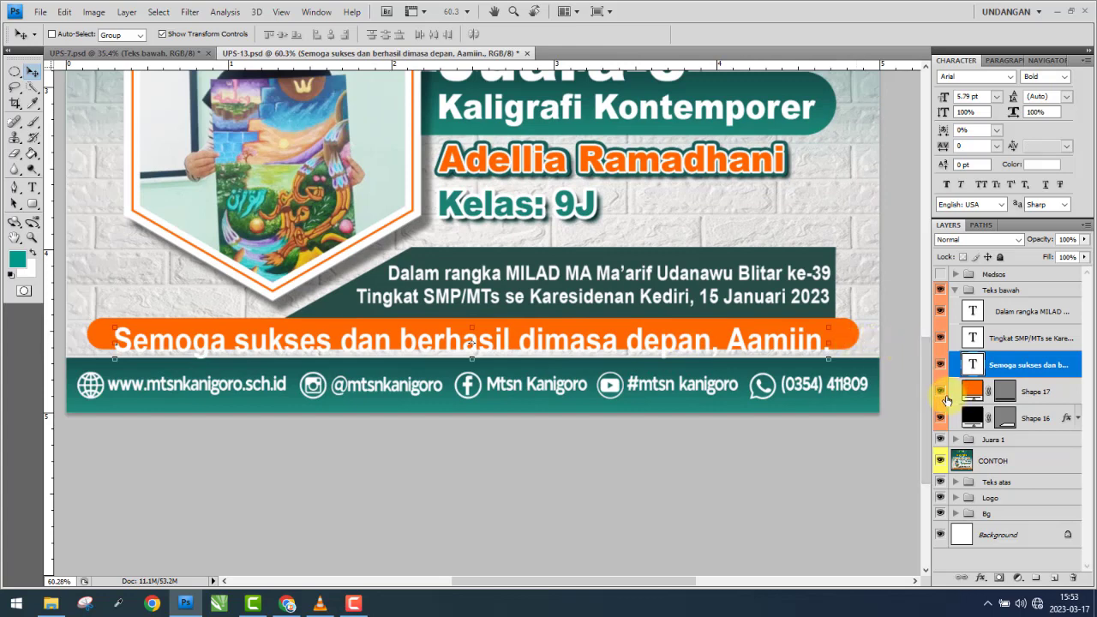
left_click(941, 395)
left_click(940, 416)
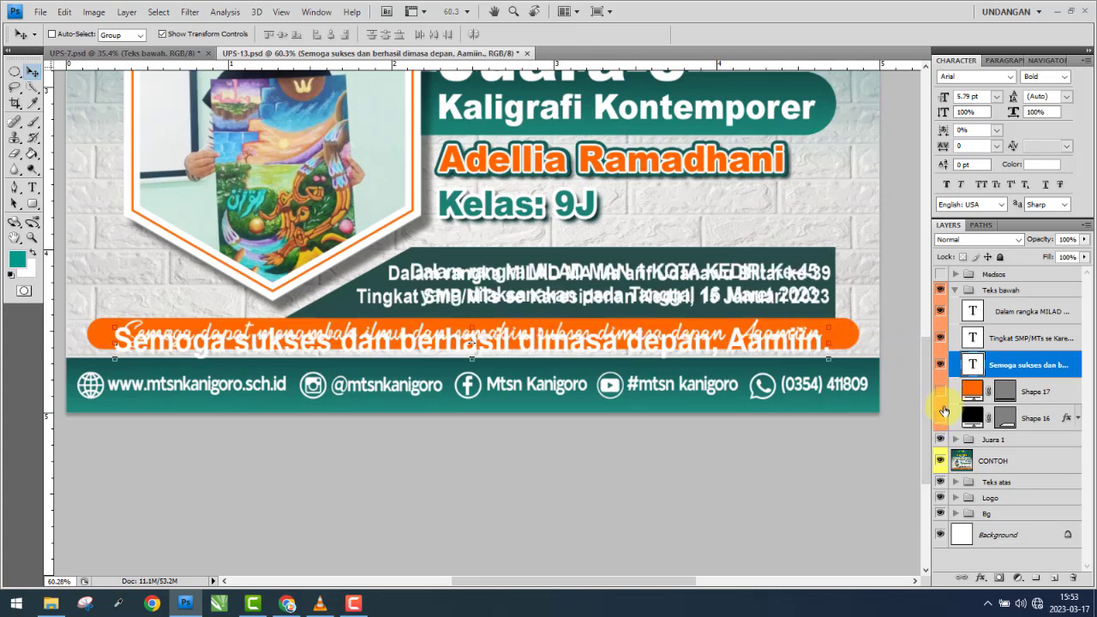
- Color the wish line blue and apply the HBBu script font
left_click(1051, 164)
left_click(833, 243)
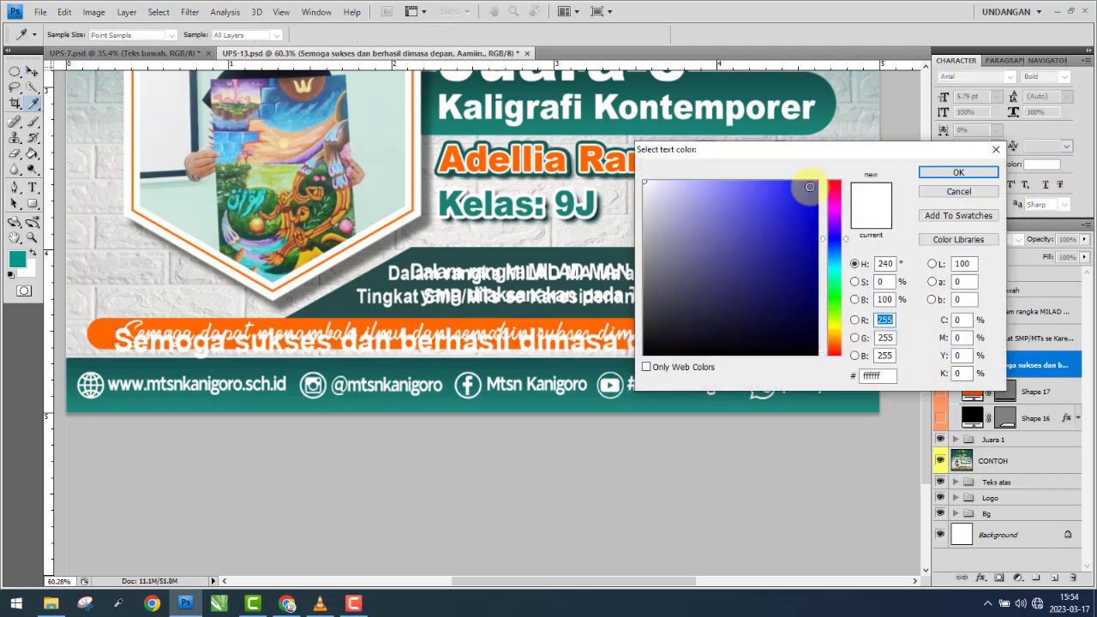
left_click(798, 185)
left_click(958, 172)
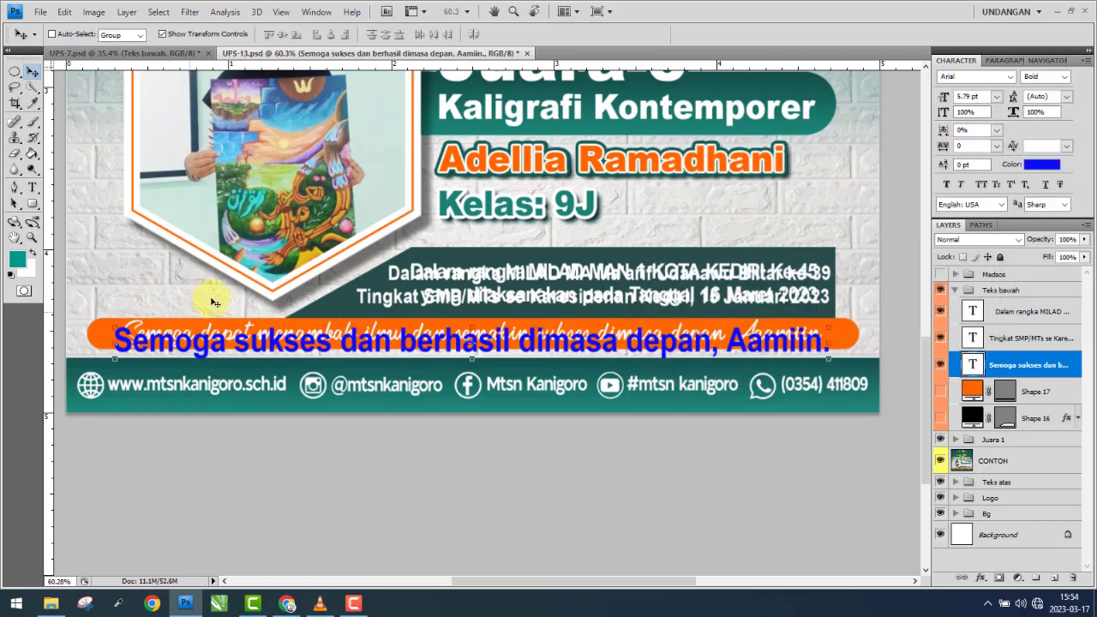
type("H")
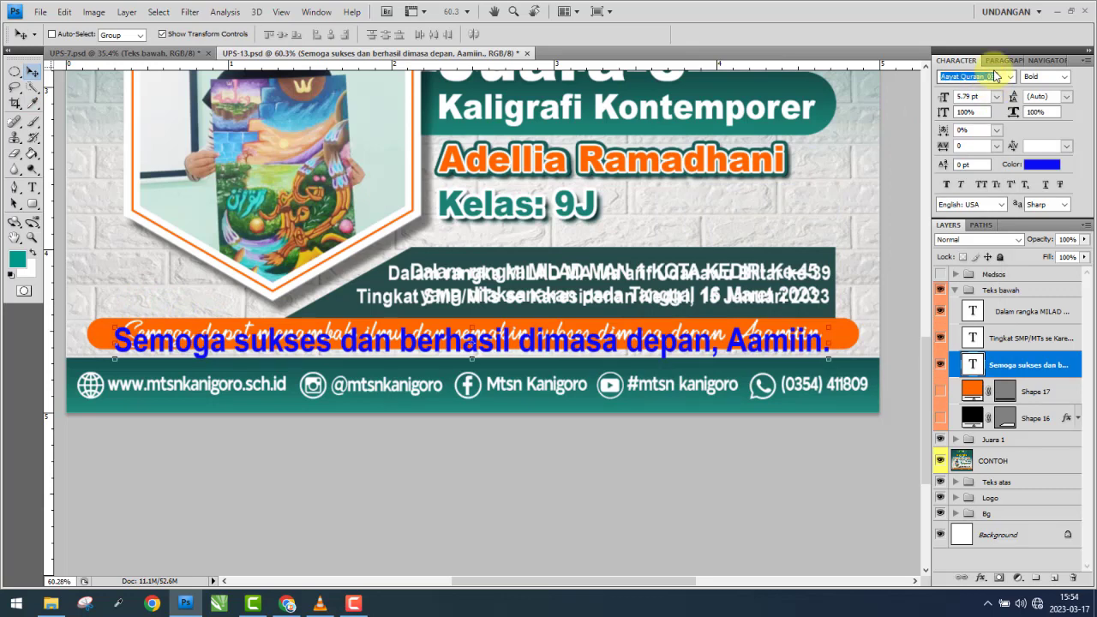
type("B")
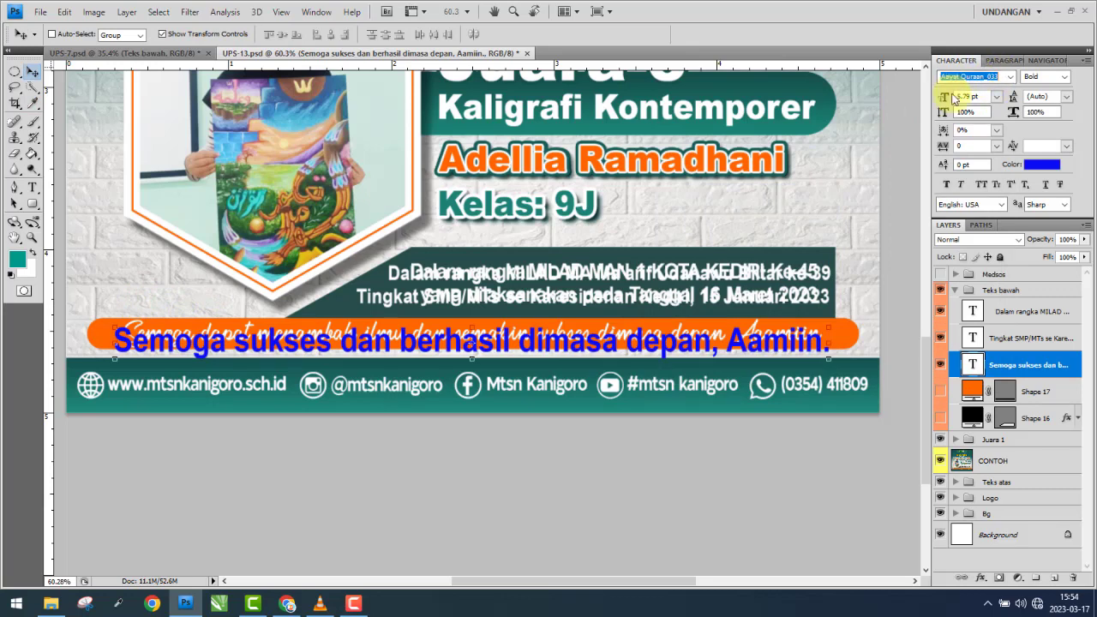
type("Burning Heart Pe...")
key("Return")
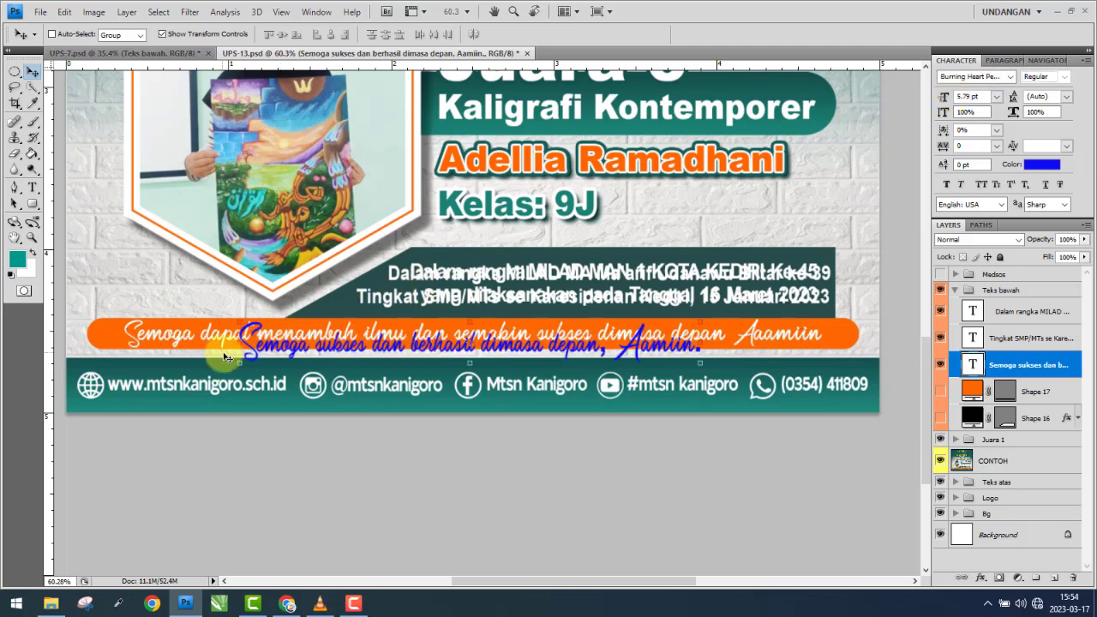
- Scale the wish line down slightly and move it left above the orange bar
key("ctrl+t")
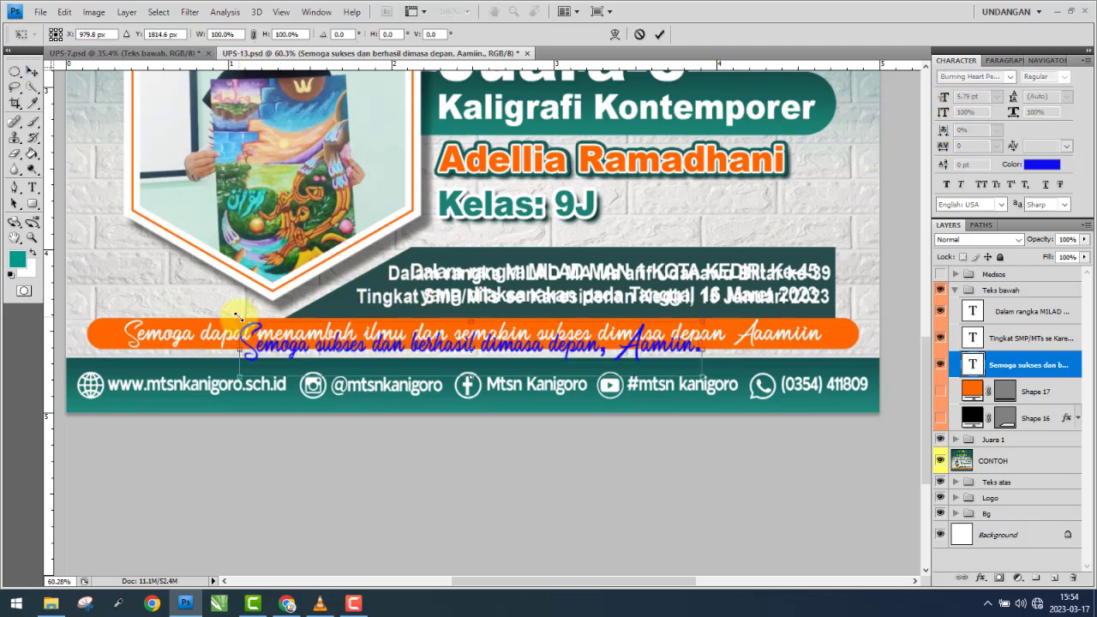
left_click_drag(237, 317, 252, 328)
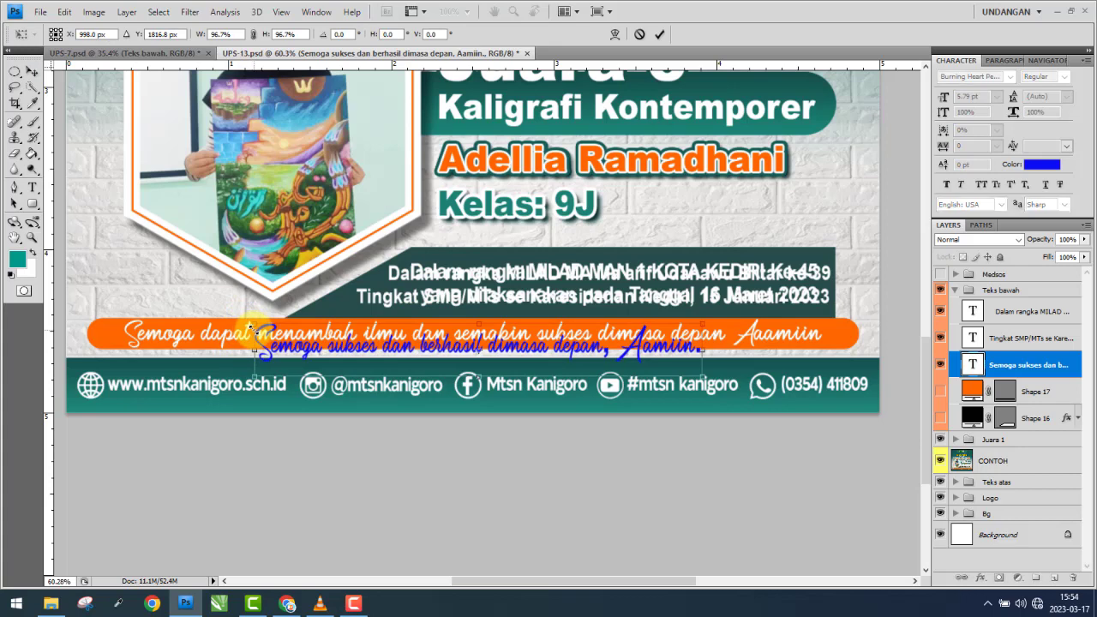
key("Return")
mouse_move(324, 345)
left_mouse_down()
mouse_move(161, 312)
mouse_move(169, 304)
left_mouse_up()
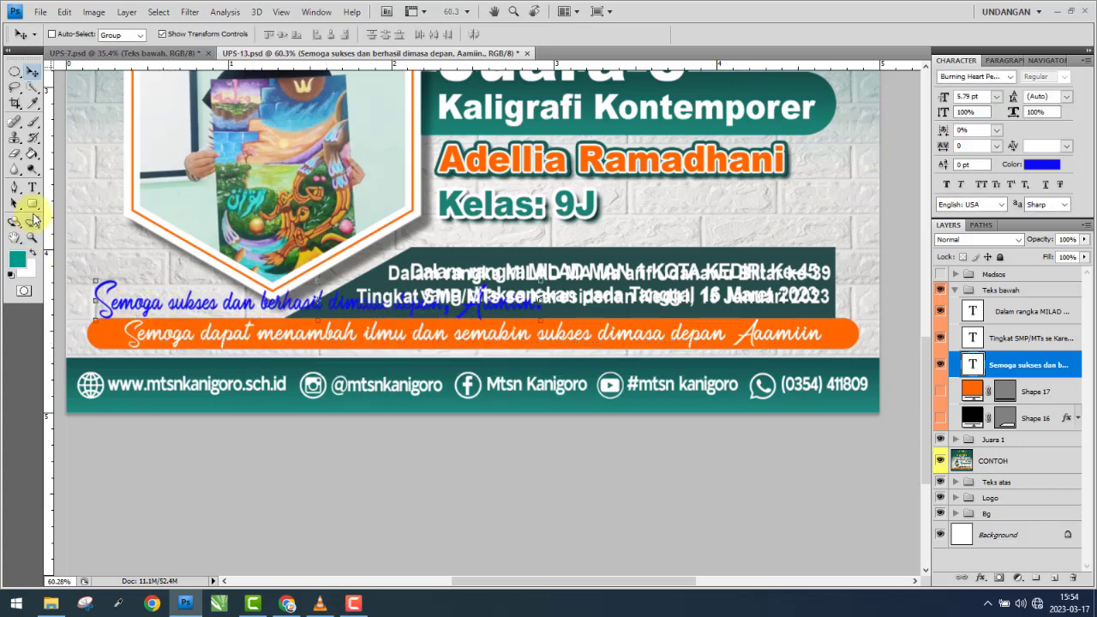
- Reword the line to 'Semoga dapat menambah ilmu dan semakin sukses dimasa depan Aamiin'
left_click(32, 186)
left_click_drag(168, 302, 720, 298)
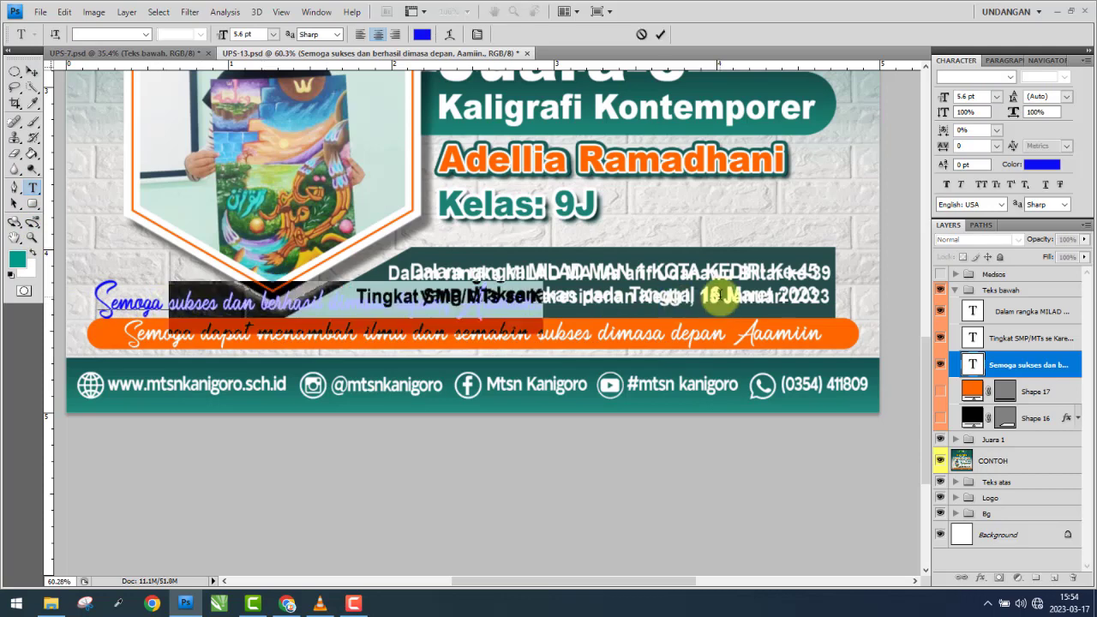
left_click(360, 293)
type("dapat")
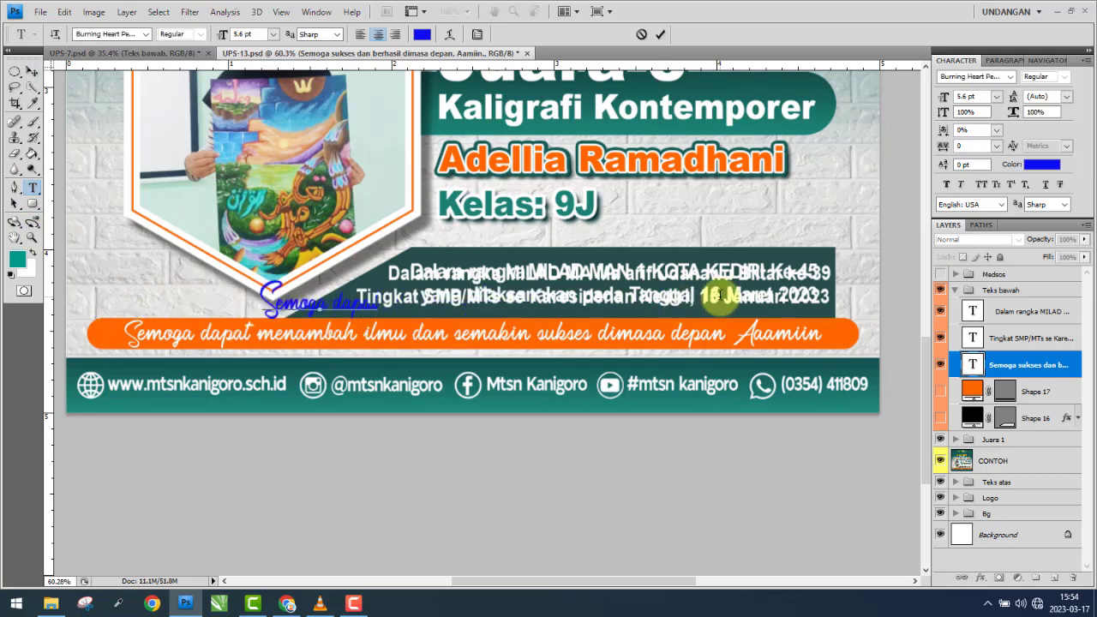
type(" me")
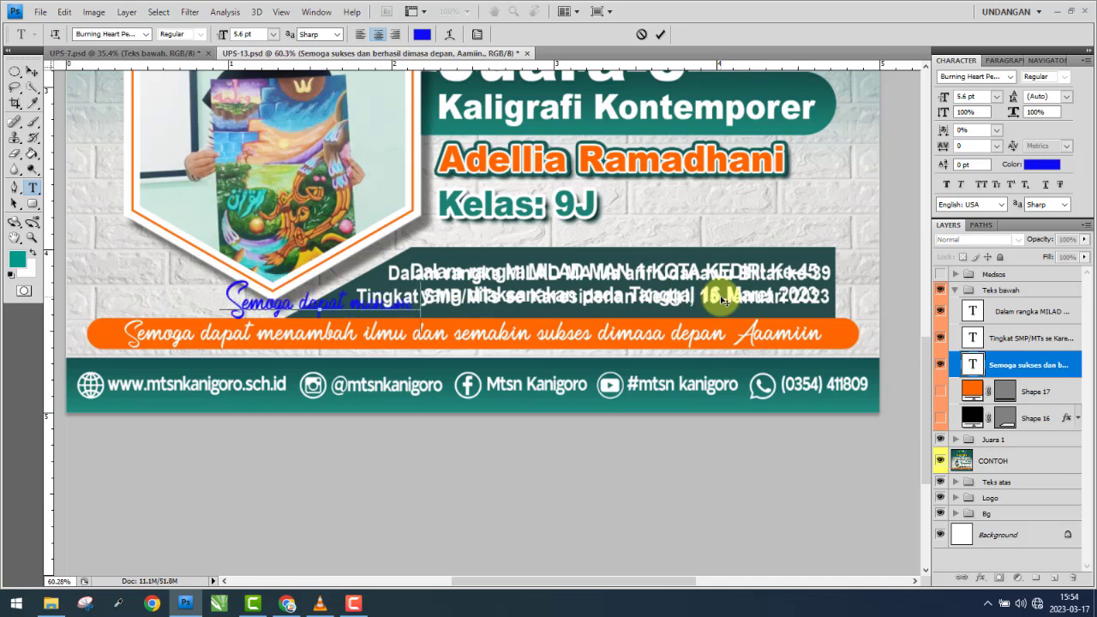
type("nambah il")
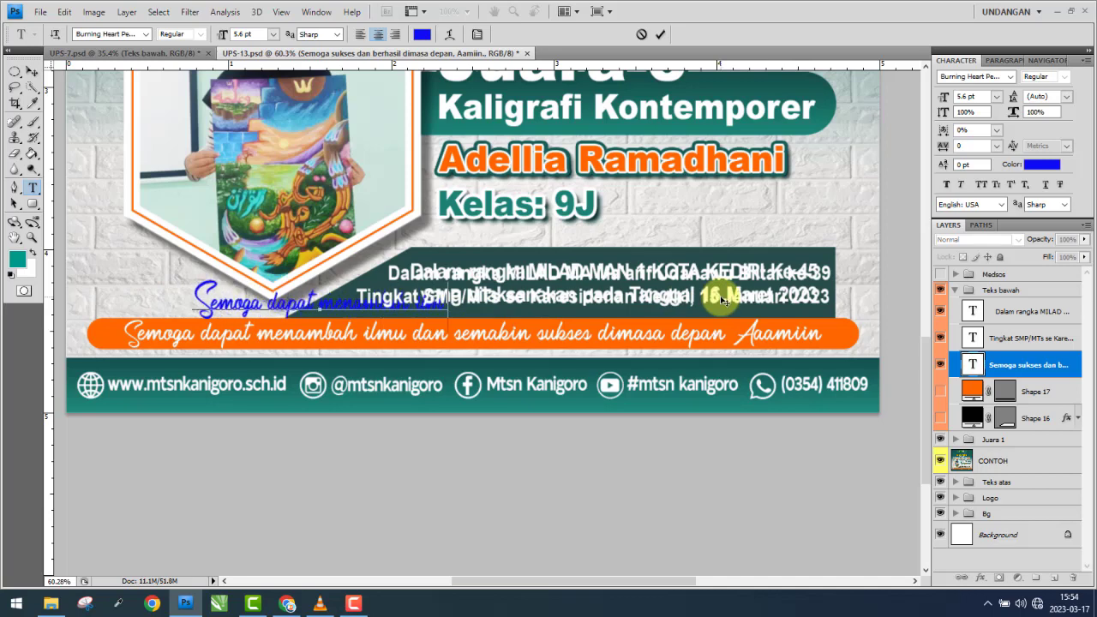
type("mu da")
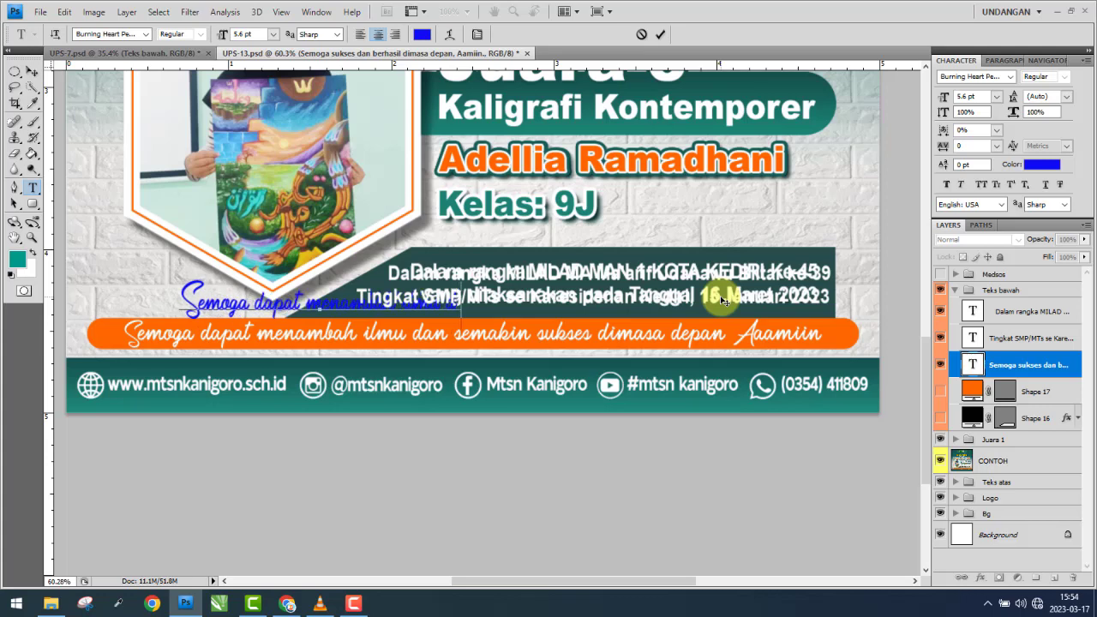
type("n sema")
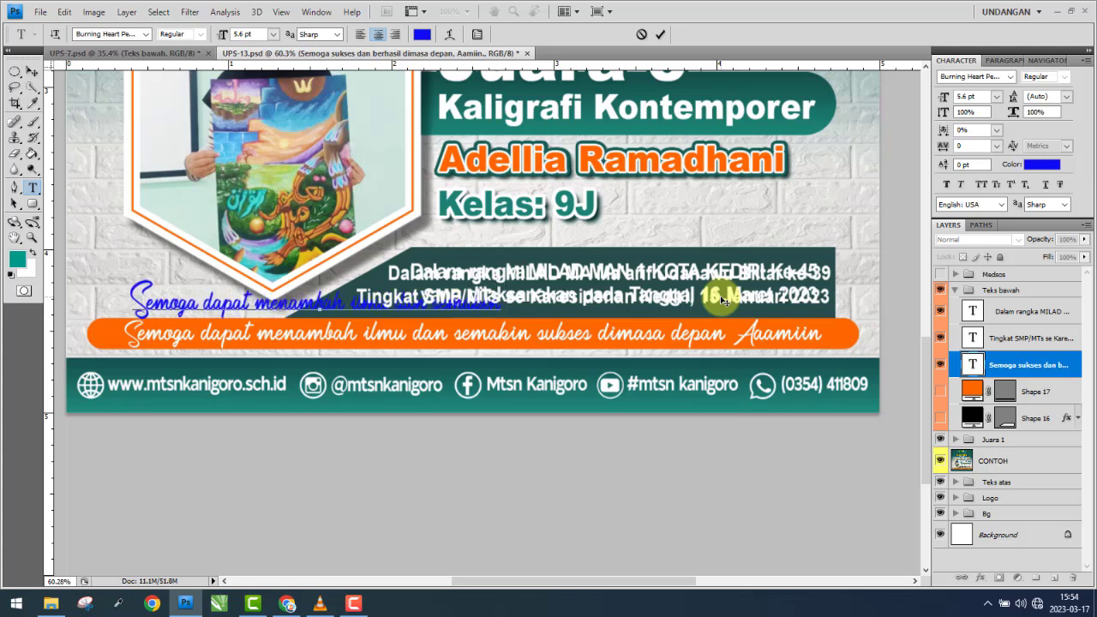
type("kin su")
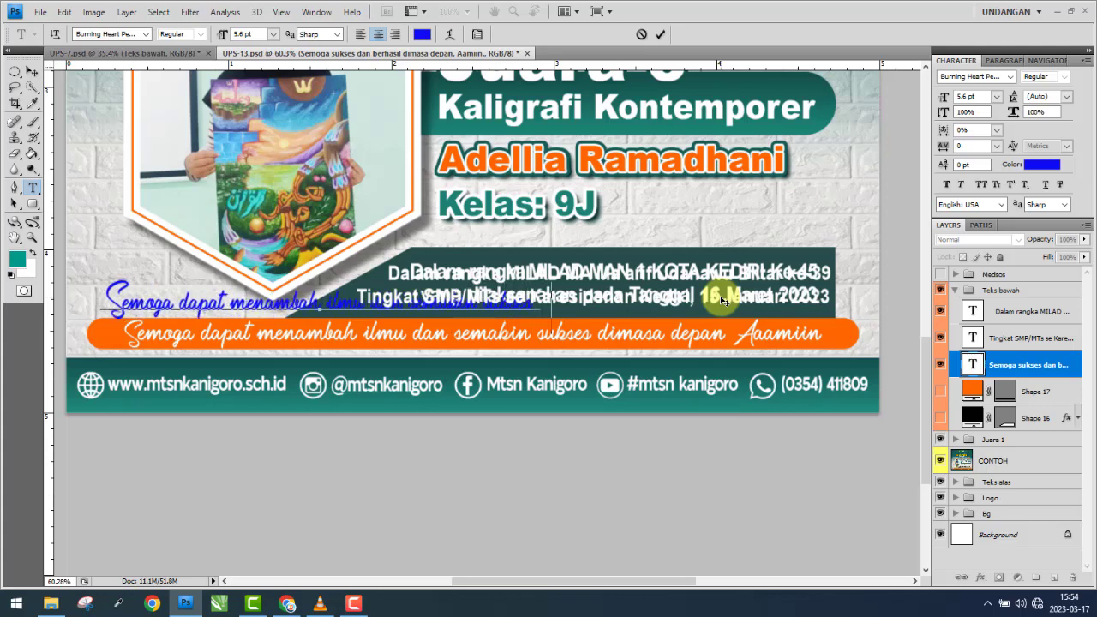
type("kses d")
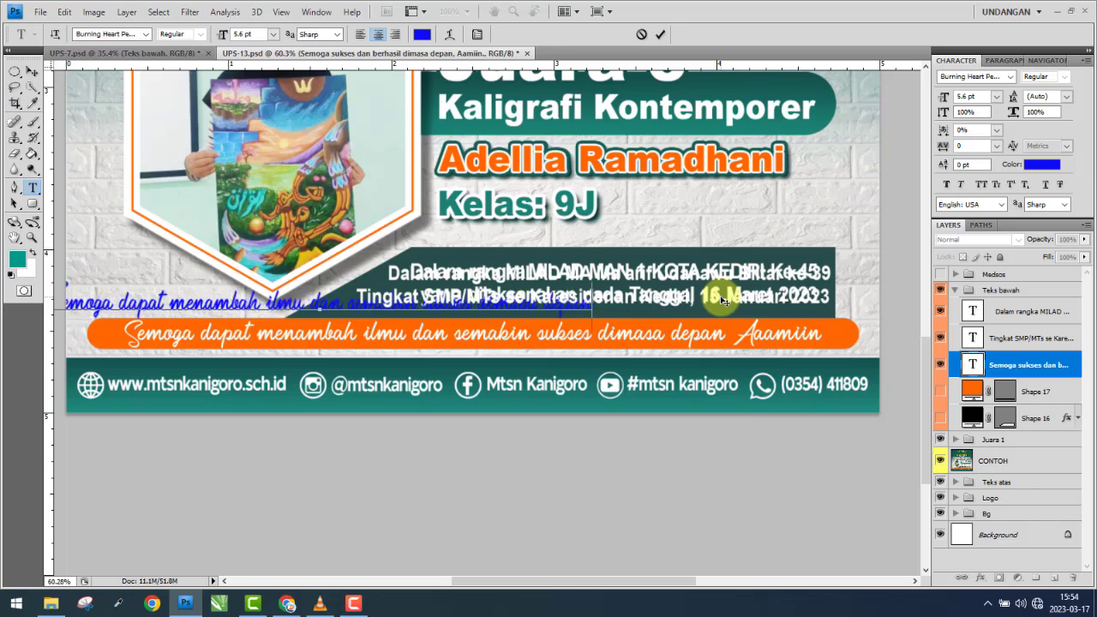
type("imasa depan")
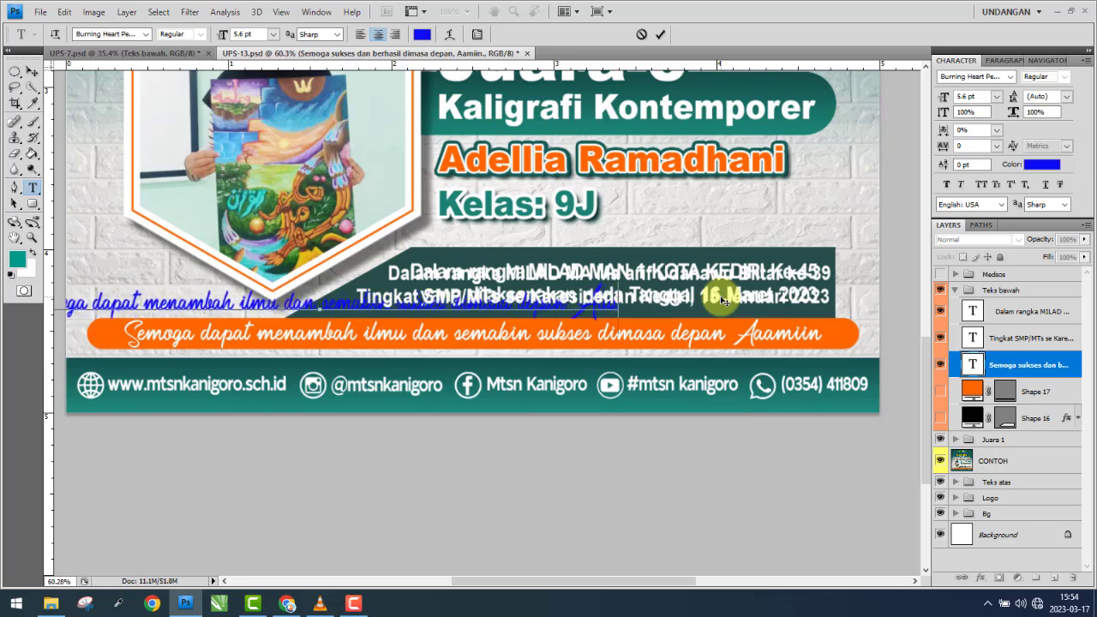
type(" Aa")
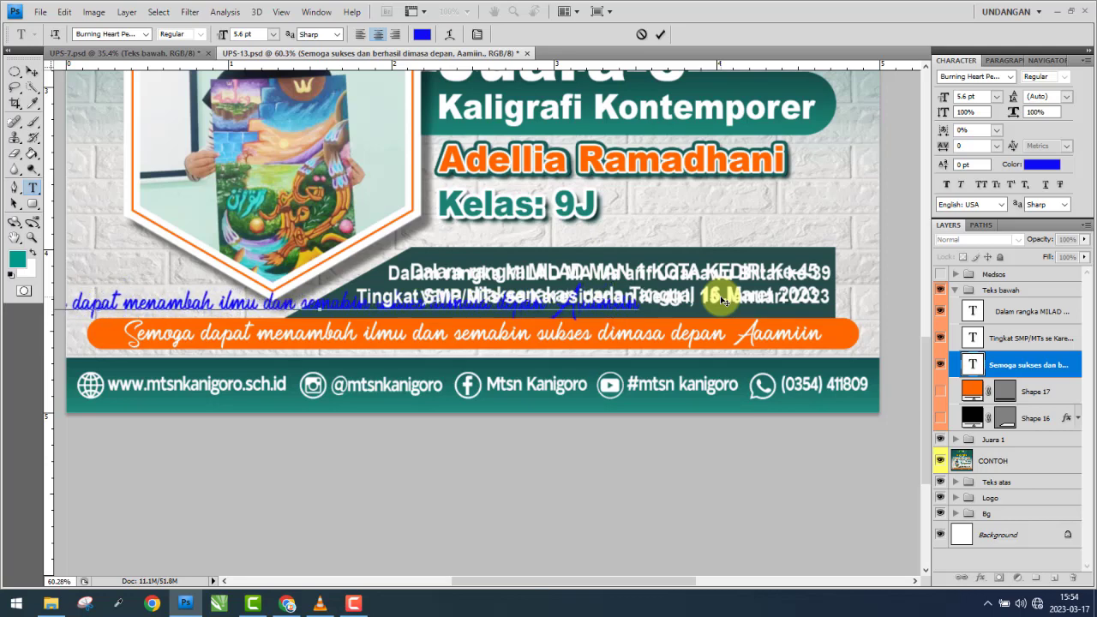
type("miin")
left_click(29, 73)
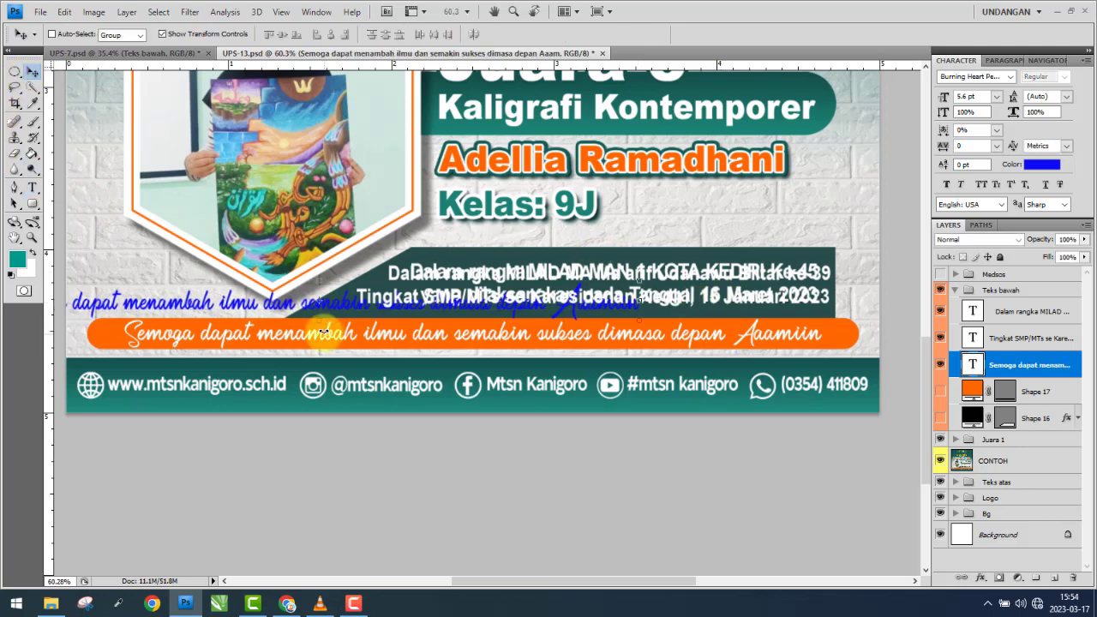
- Move the blue wish line onto the orange bar and nudge it over the white text
mouse_move(364, 311)
left_mouse_down()
mouse_move(512, 341)
mouse_move(457, 338)
left_mouse_up()
scroll(799, 342, "up", 3)
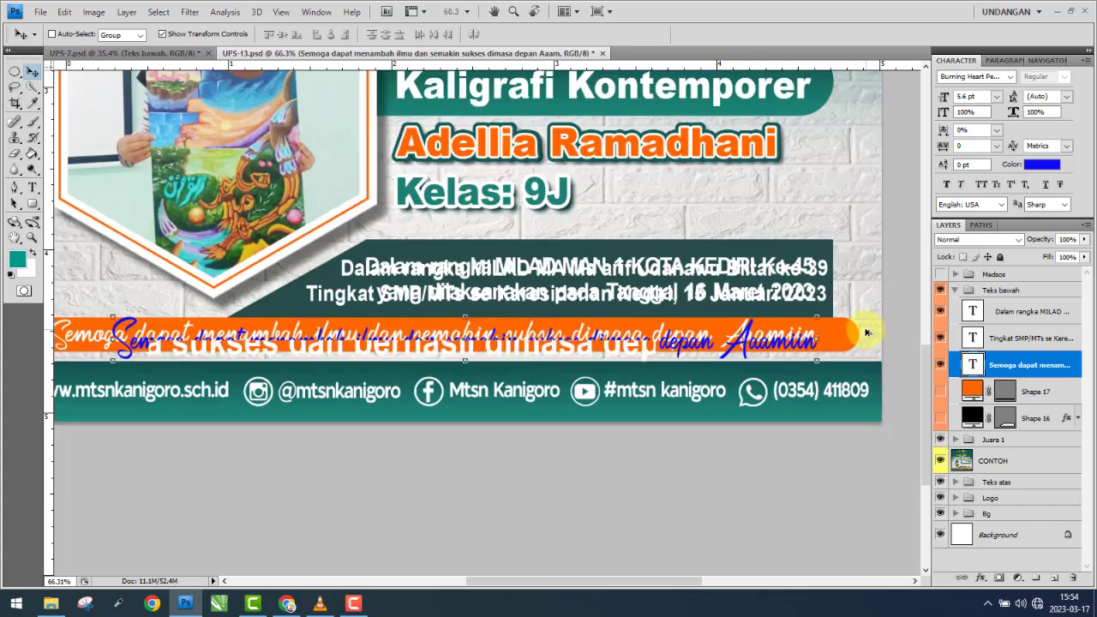
scroll(799, 342, "up", 3)
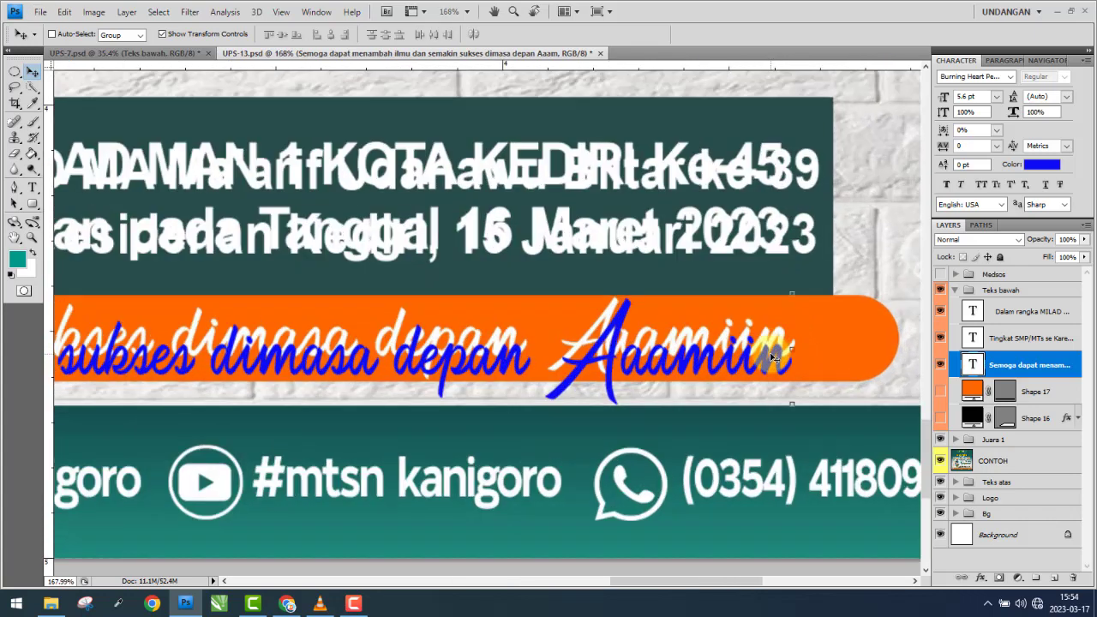
key("Up")
key("Up")
key("Up")
key("Up")
key("Up")
key("Up")
key("Up")
key("Up")
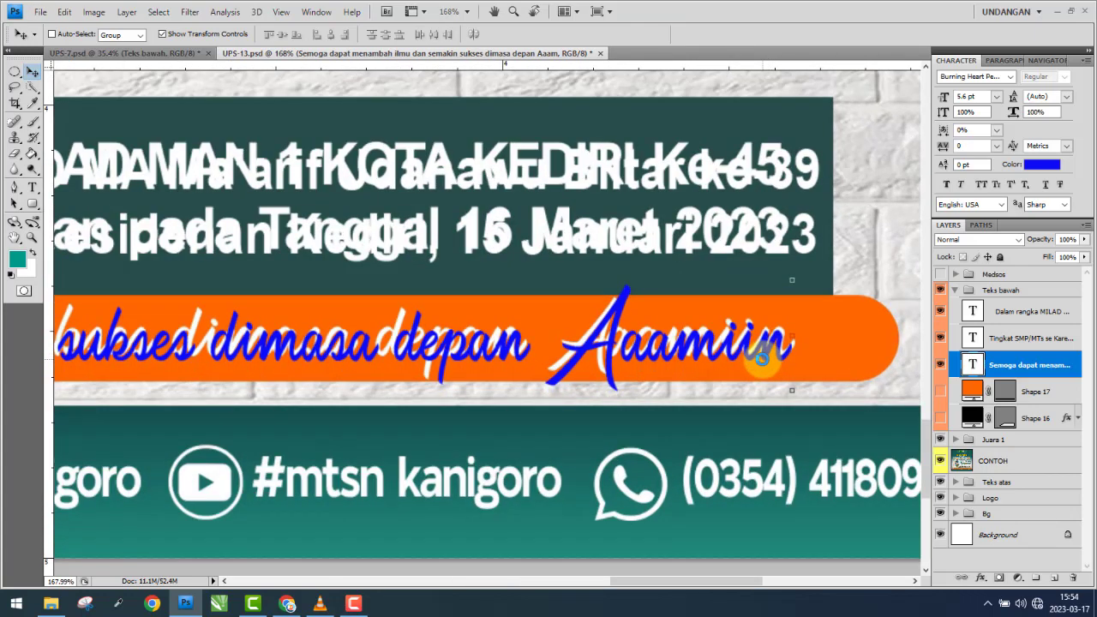
key("Up")
key("Right")
key("Right")
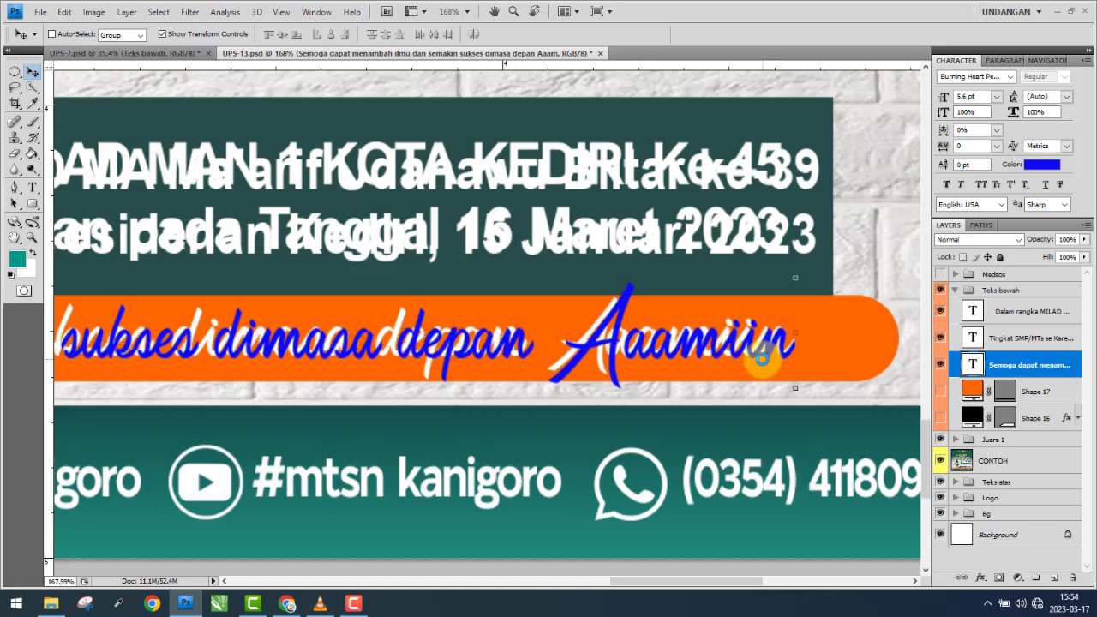
key("Up")
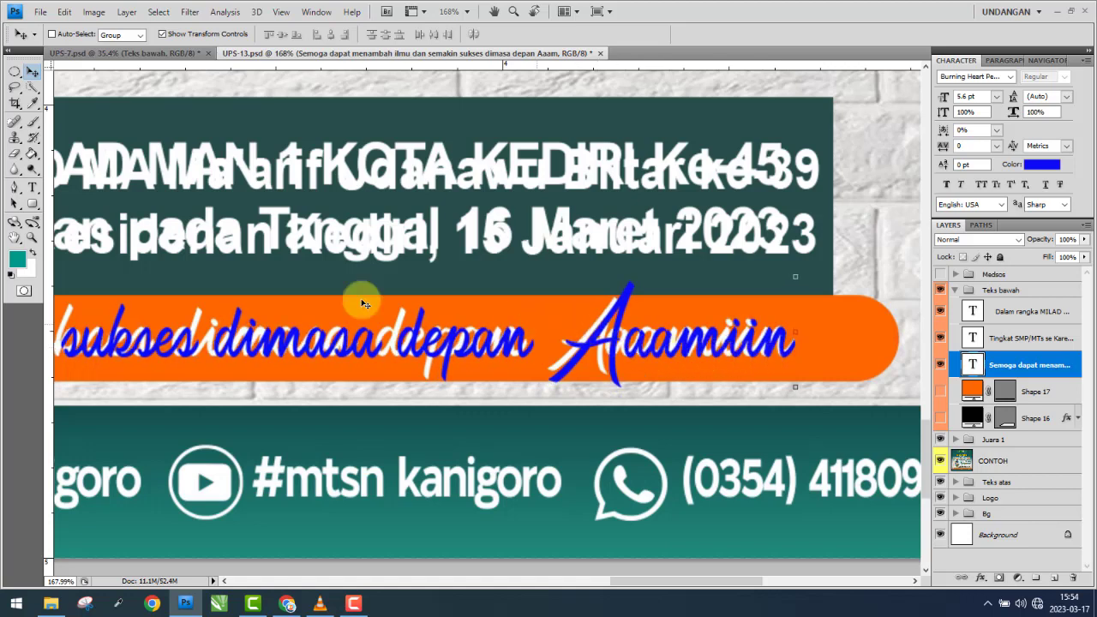
left_click(32, 187)
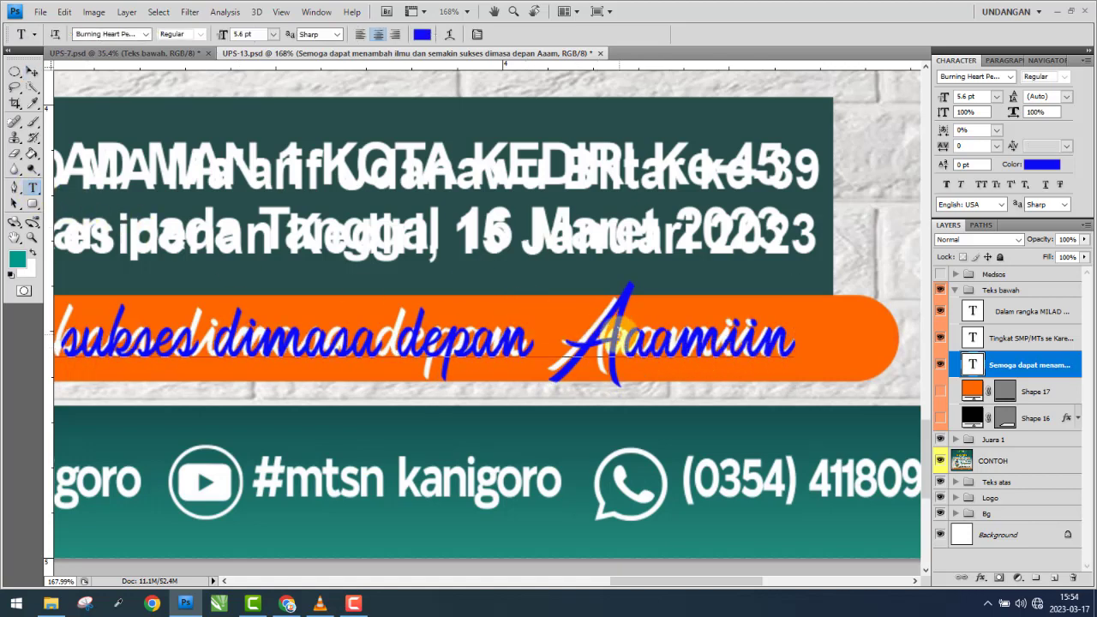
- Set the capital A of 'Aamiin' to 4.5 pt
left_click_drag(626, 343, 551, 343)
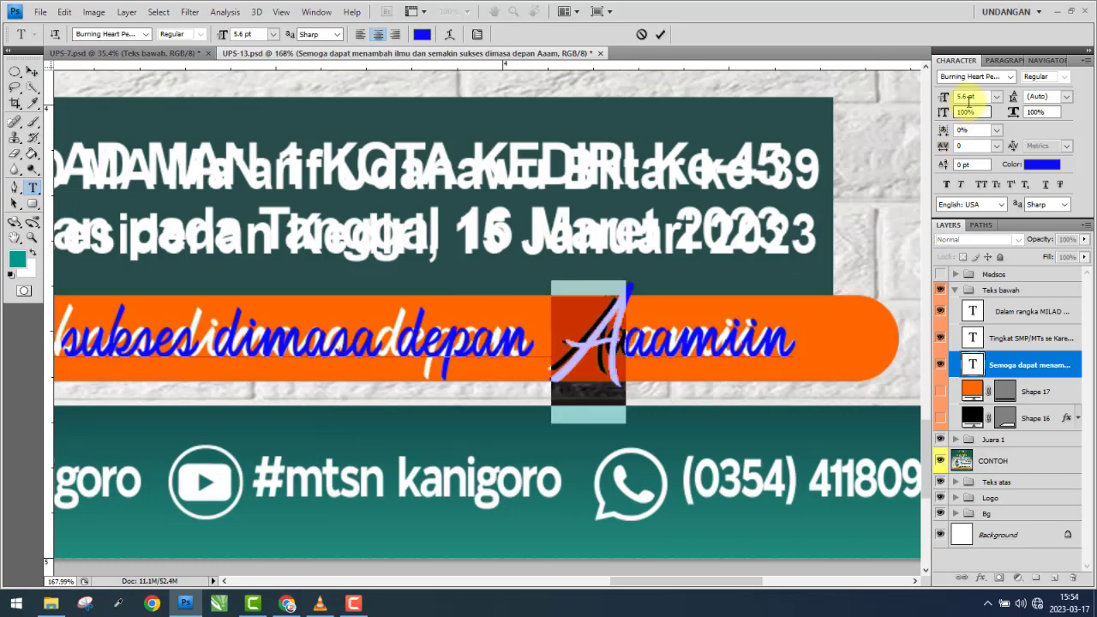
left_click_drag(968, 99, 931, 106)
type("5")
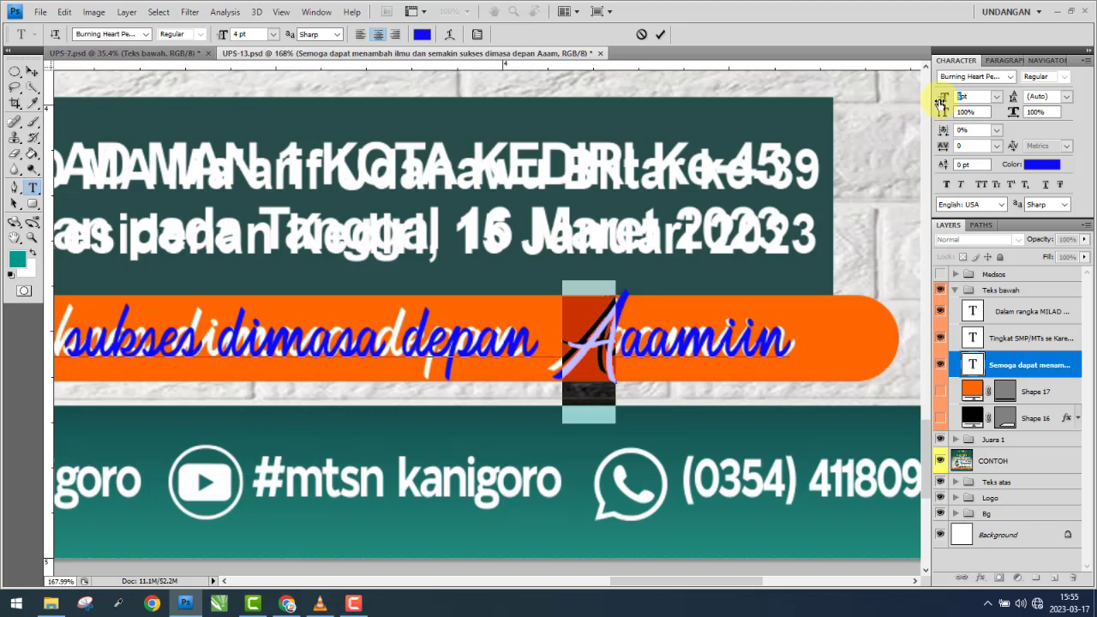
key("Down")
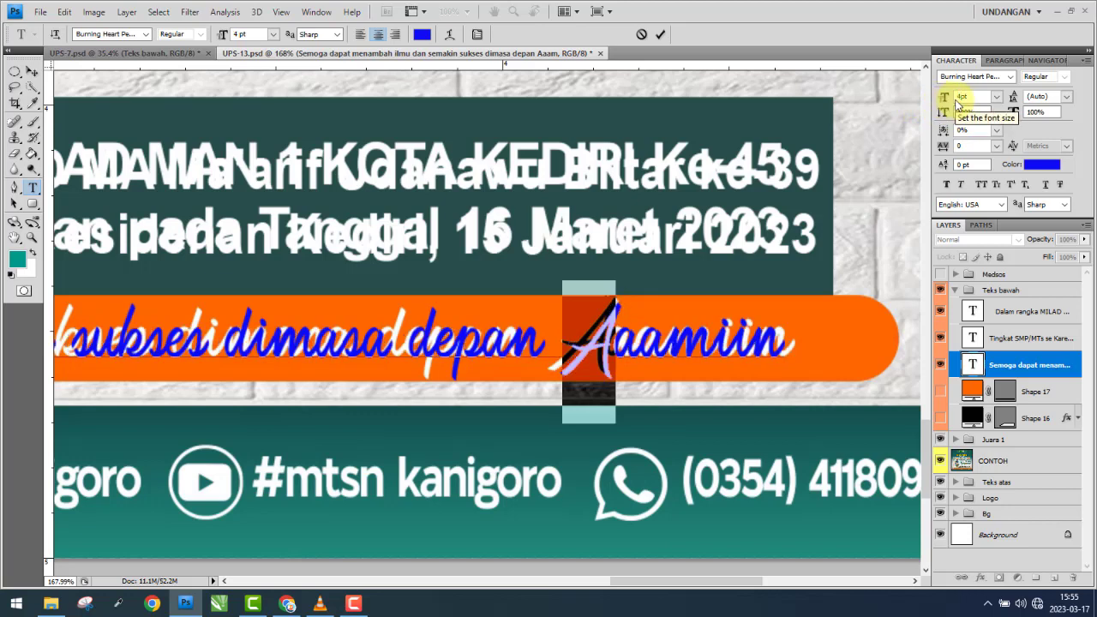
type("4.5")
key("Return")
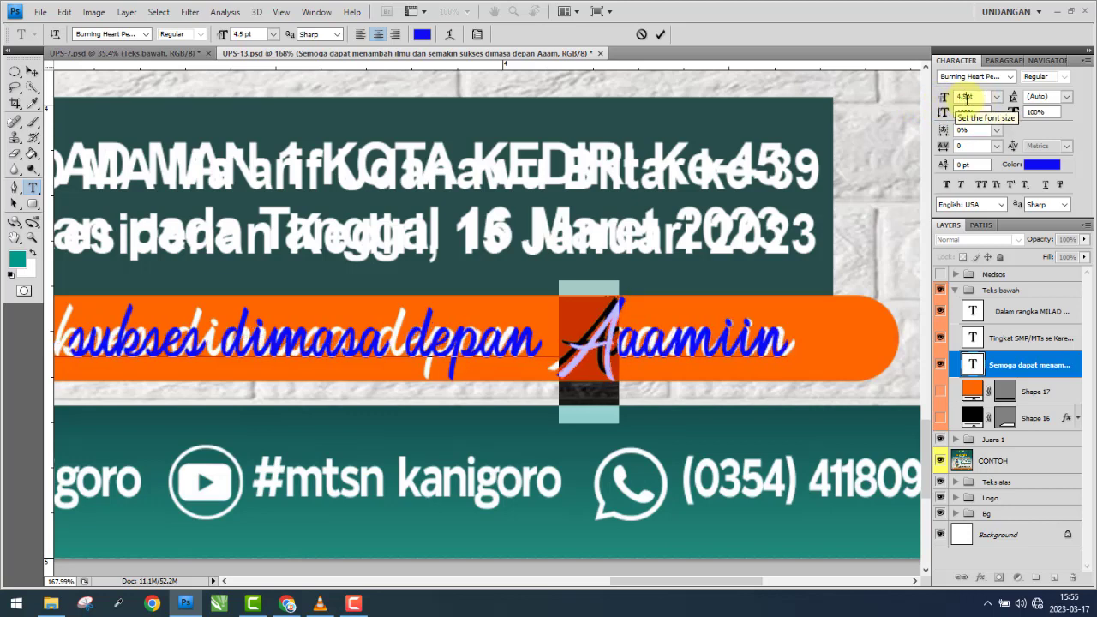
scroll(968, 99, "down", 1)
scroll(968, 99, "down", 1)
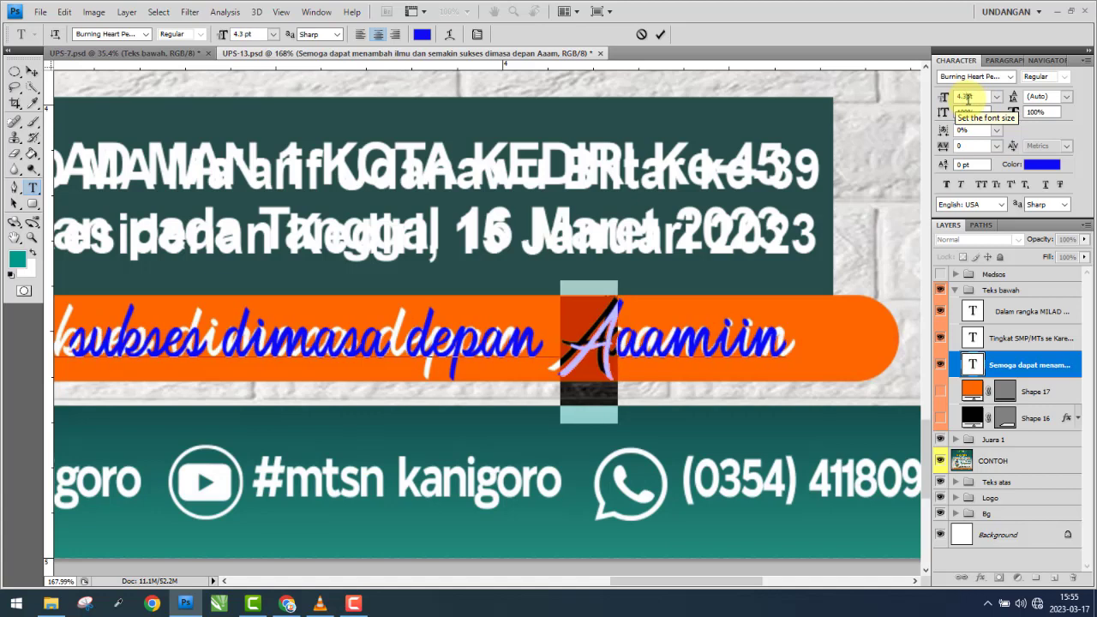
scroll(968, 99, "down", 1)
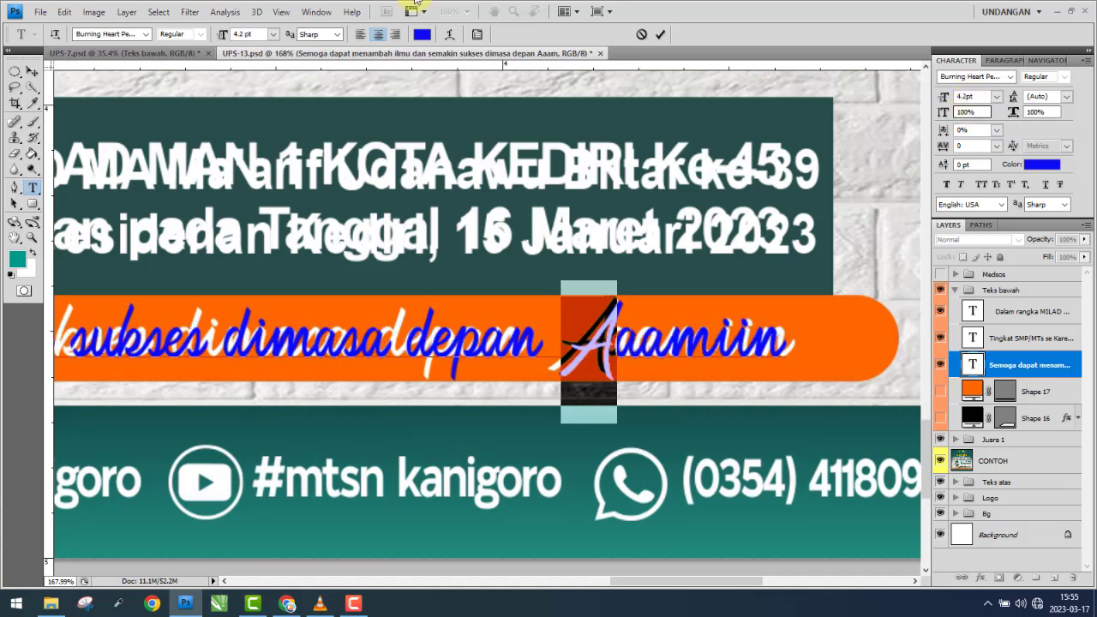
left_click(32, 72)
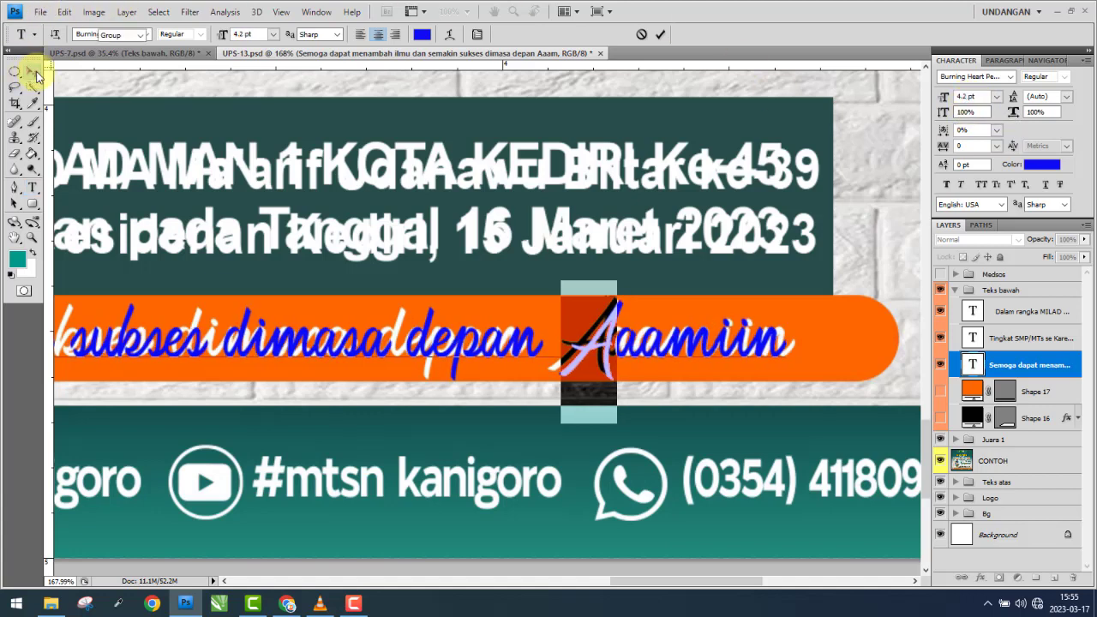
- Shift the blue line slightly right and stretch it leftward with Free Transform
left_click(551, 313)
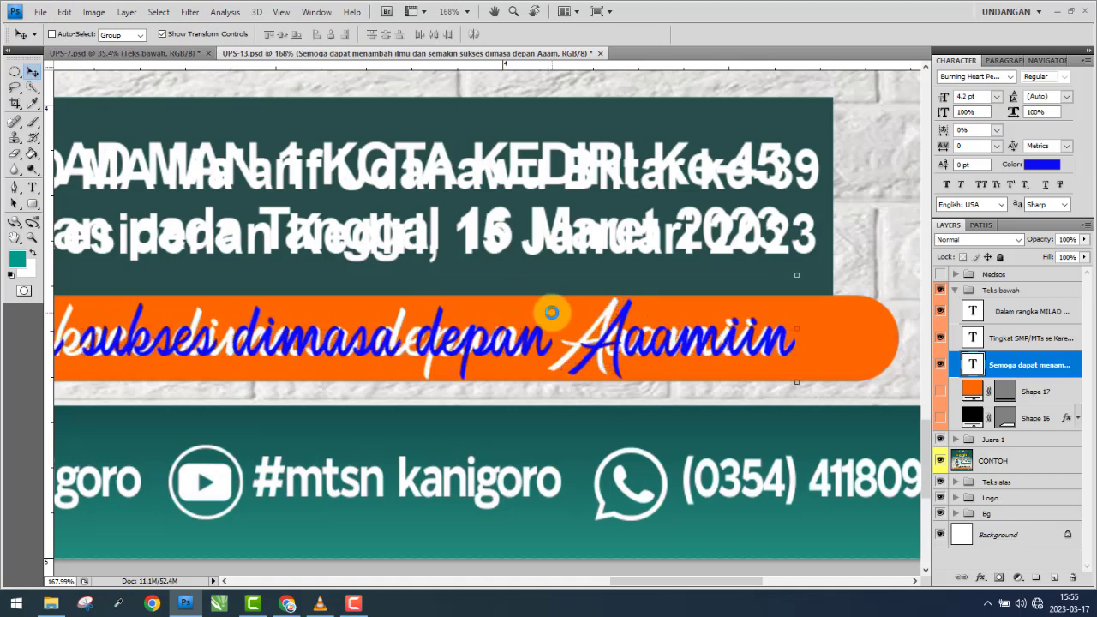
left_click_drag(551, 313, 679, 323)
left_click_drag(152, 289, 448, 299)
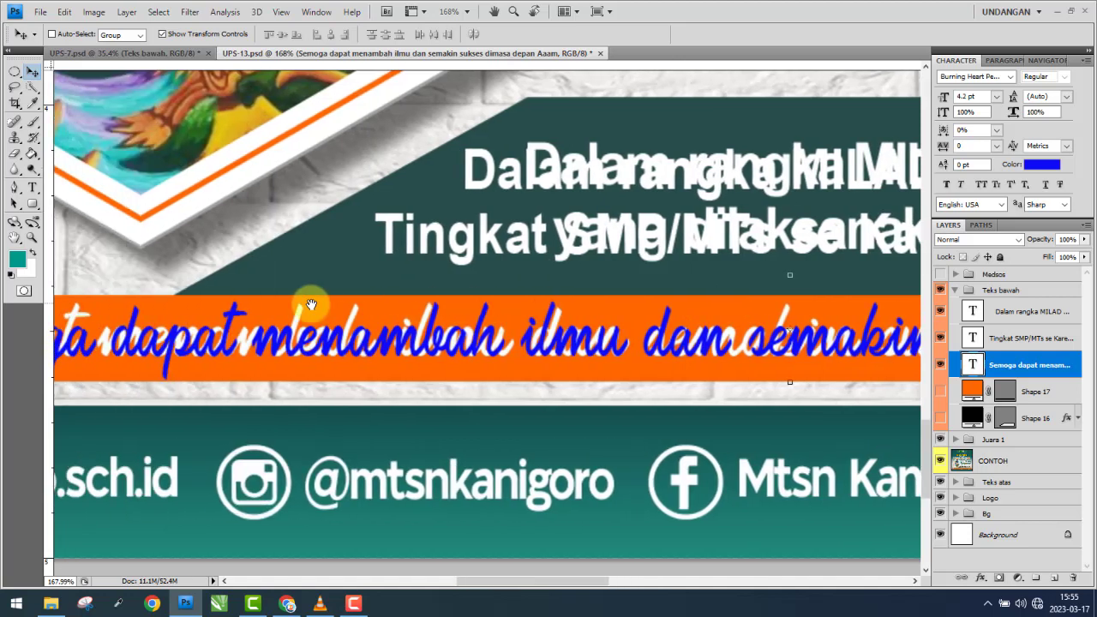
left_click_drag(314, 304, 677, 306)
mouse_move(404, 306)
left_mouse_down()
mouse_move(685, 311)
mouse_move(428, 311)
left_mouse_up()
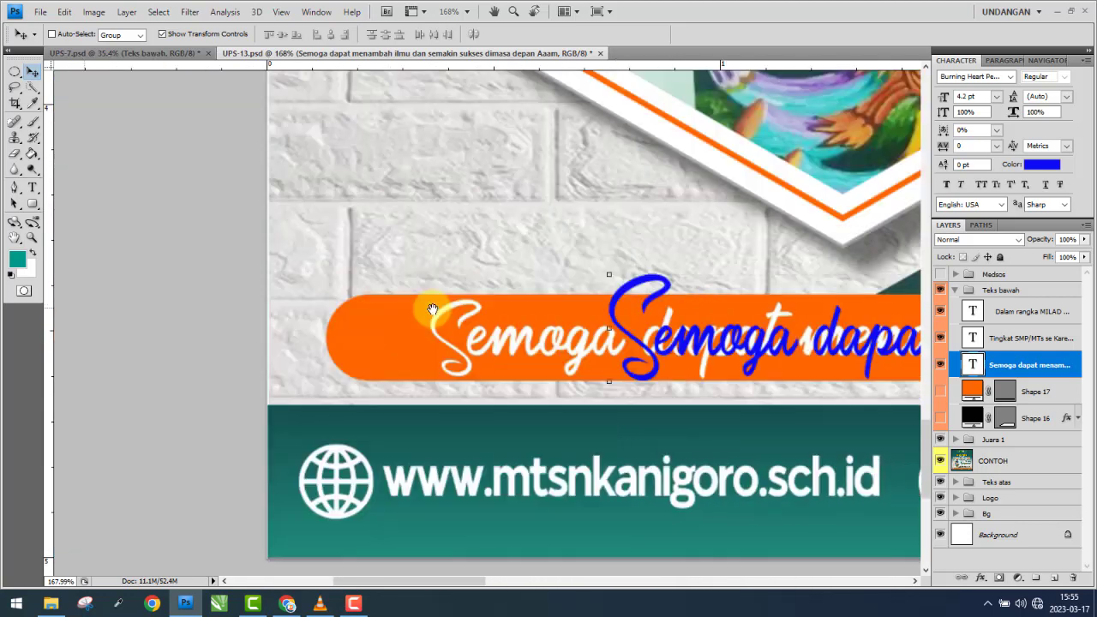
key("ctrl+t")
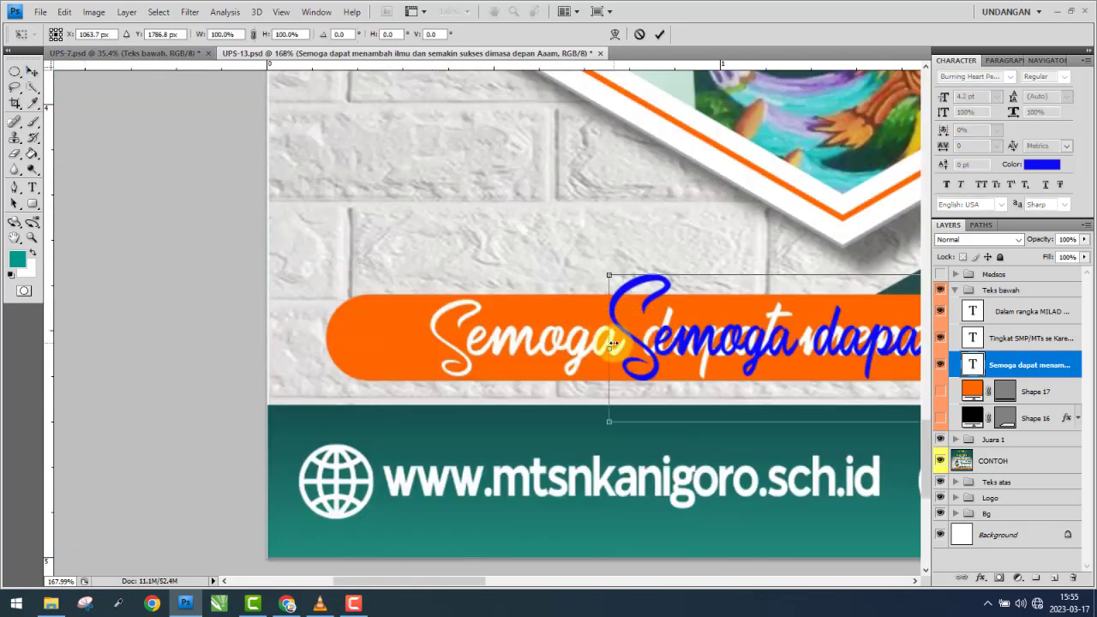
left_click_drag(504, 349, 418, 345)
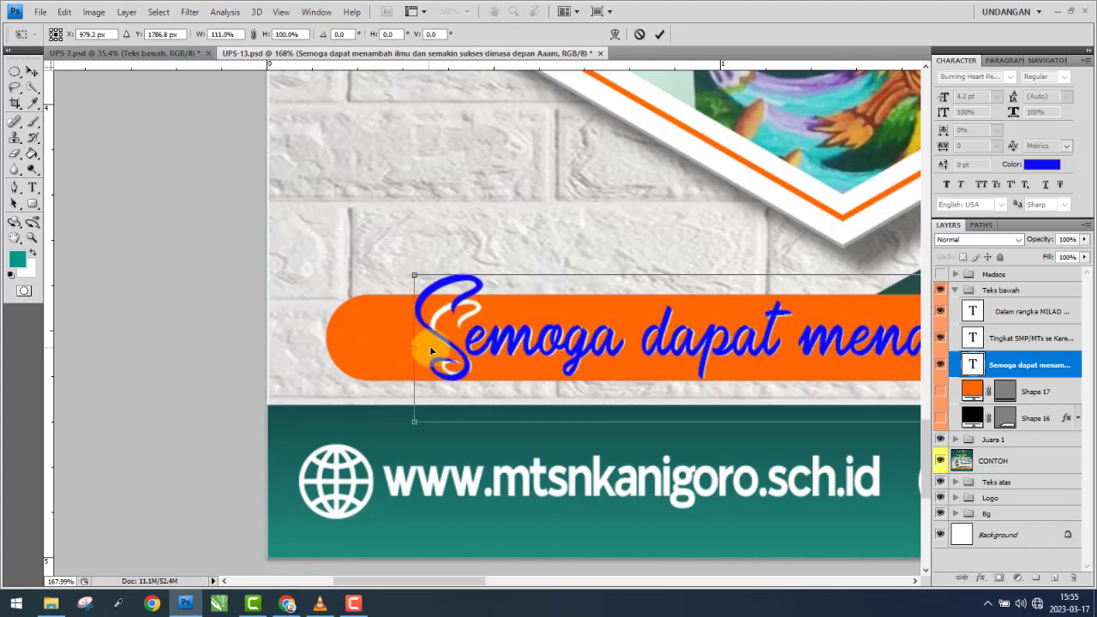
key("Return")
- Set the capital S starting the line to 4.2 pt
left_click(32, 187)
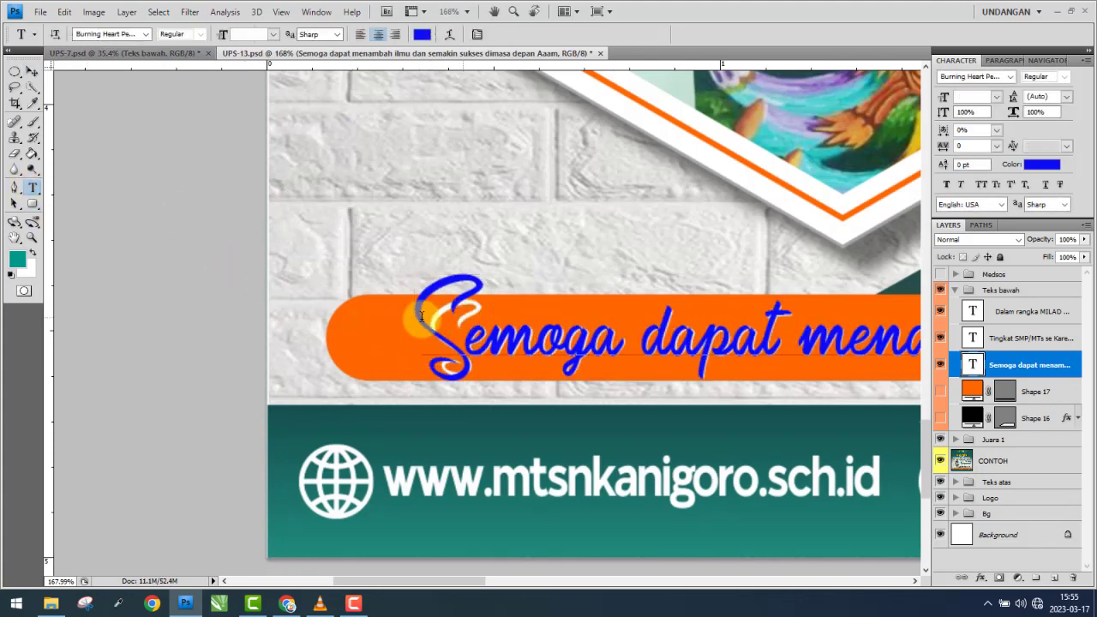
left_click_drag(403, 324, 467, 325)
type("4")
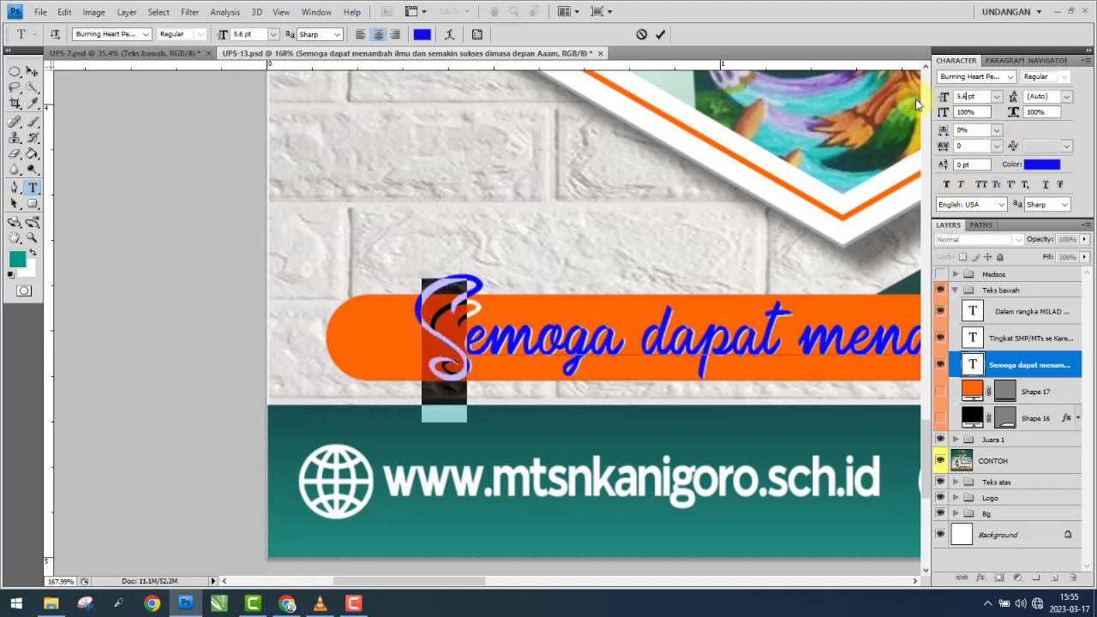
key("Return")
type(".2")
key("Return")
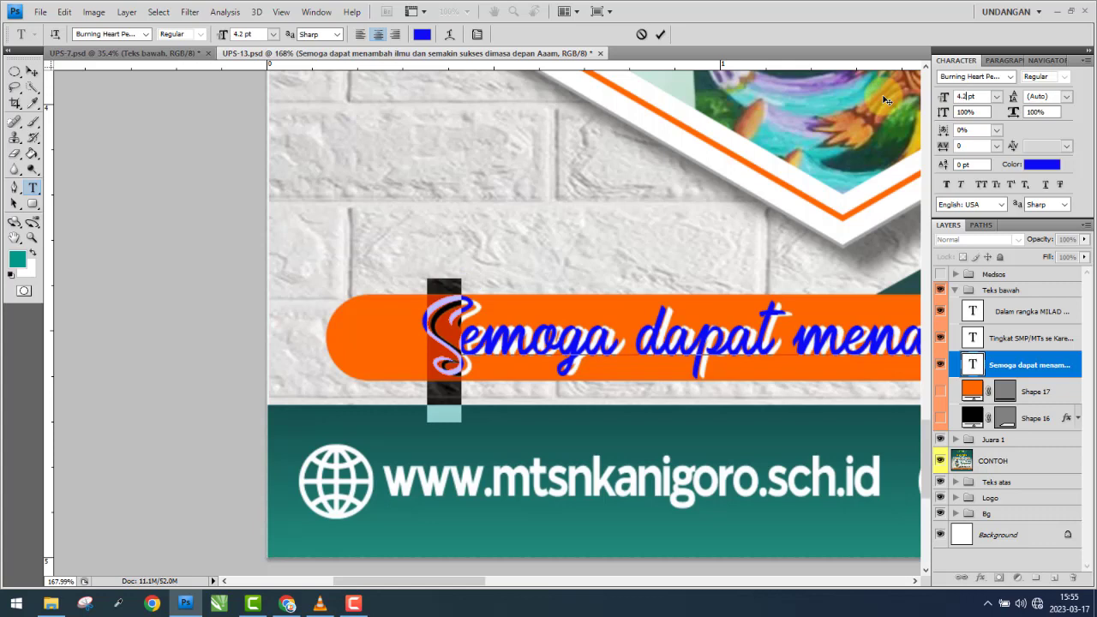
left_click(32, 72)
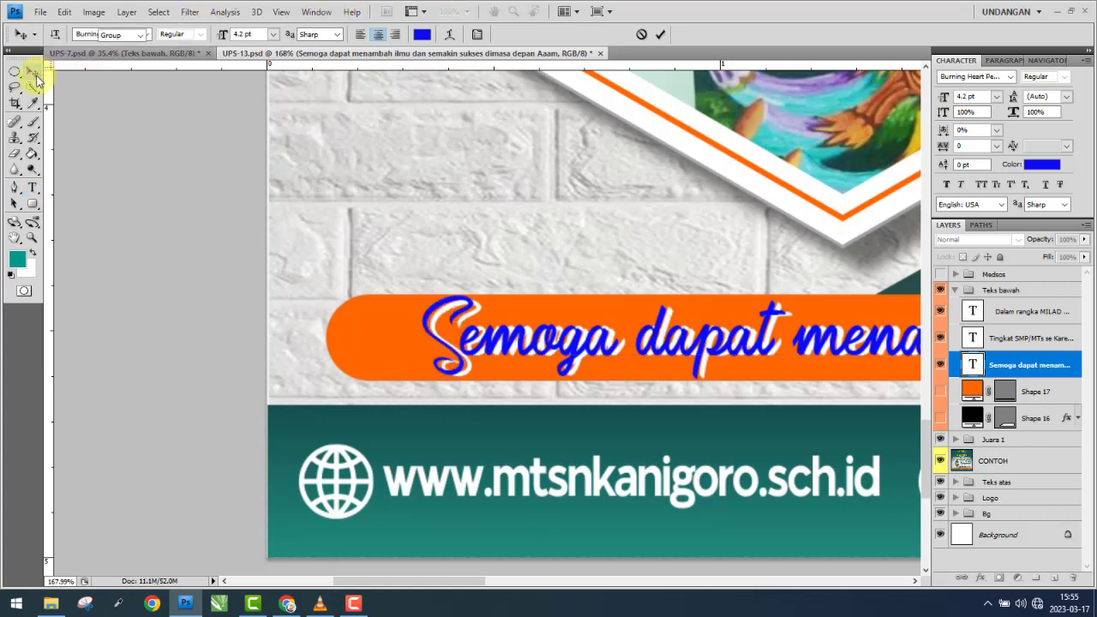
- Pull the wish line's left edge slightly inward to about 99.7% width
scroll(272, 261, "down", 1)
scroll(273, 262, "down", 1)
scroll(426, 300, "down", 1)
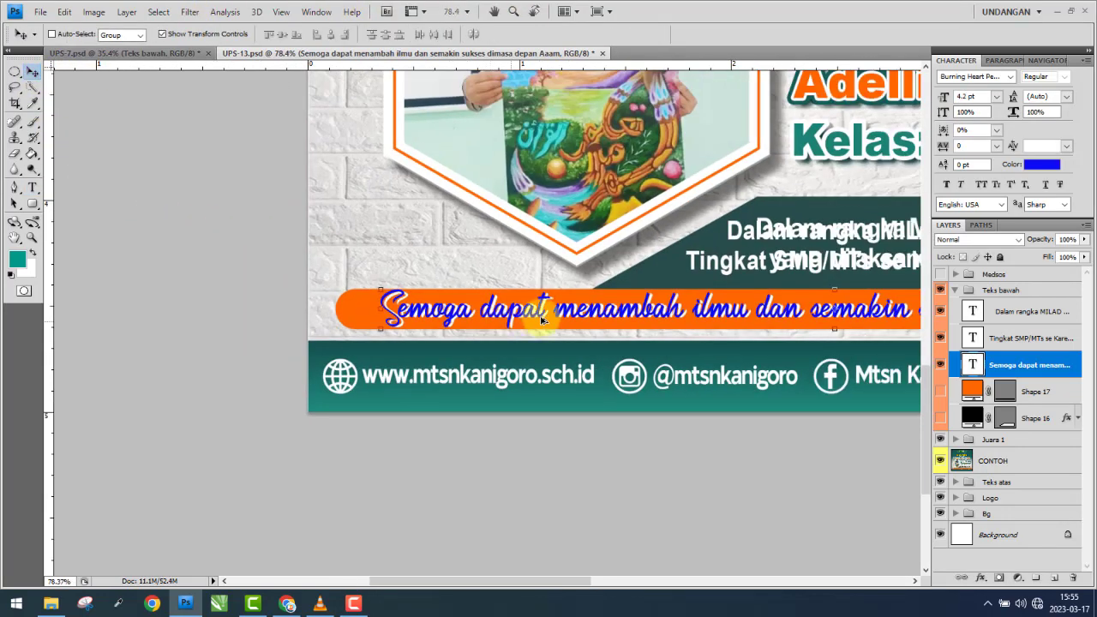
mouse_move(742, 311)
left_mouse_down()
mouse_move(390, 306)
mouse_move(475, 313)
left_mouse_up()
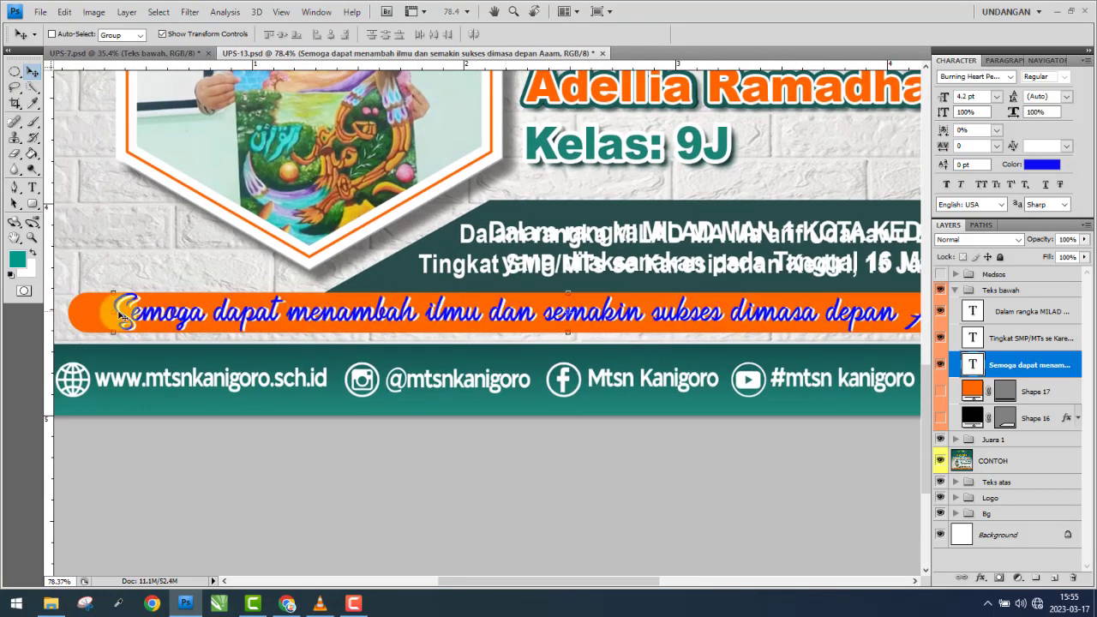
scroll(118, 320, "up", 1)
scroll(119, 319, "up", 1)
scroll(119, 320, "up", 1)
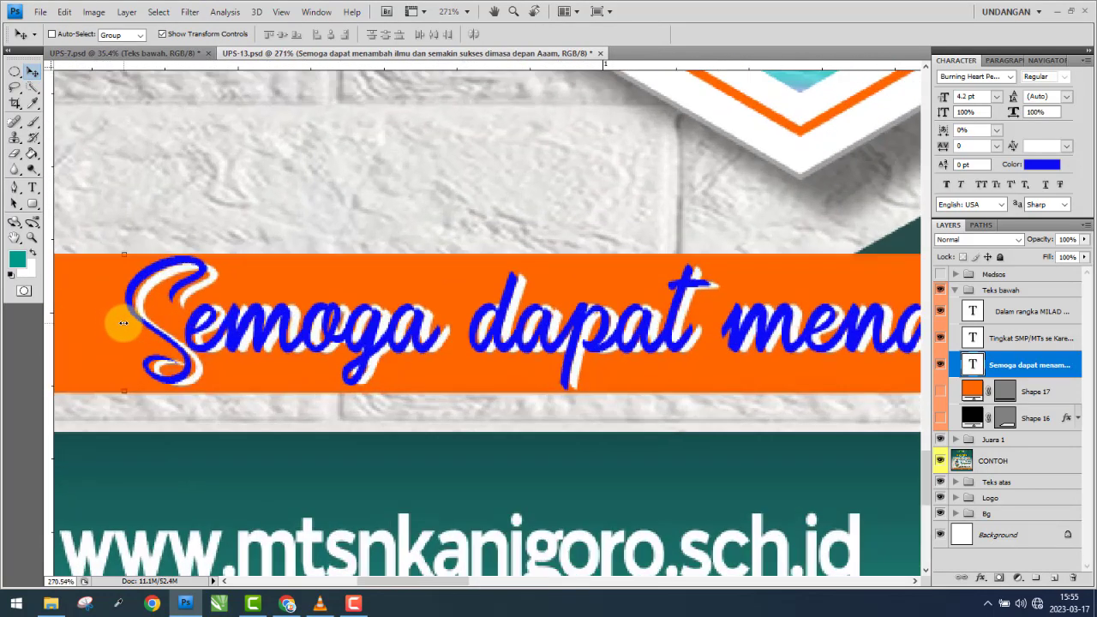
key("ctrl+t")
left_click_drag(125, 344, 134, 346)
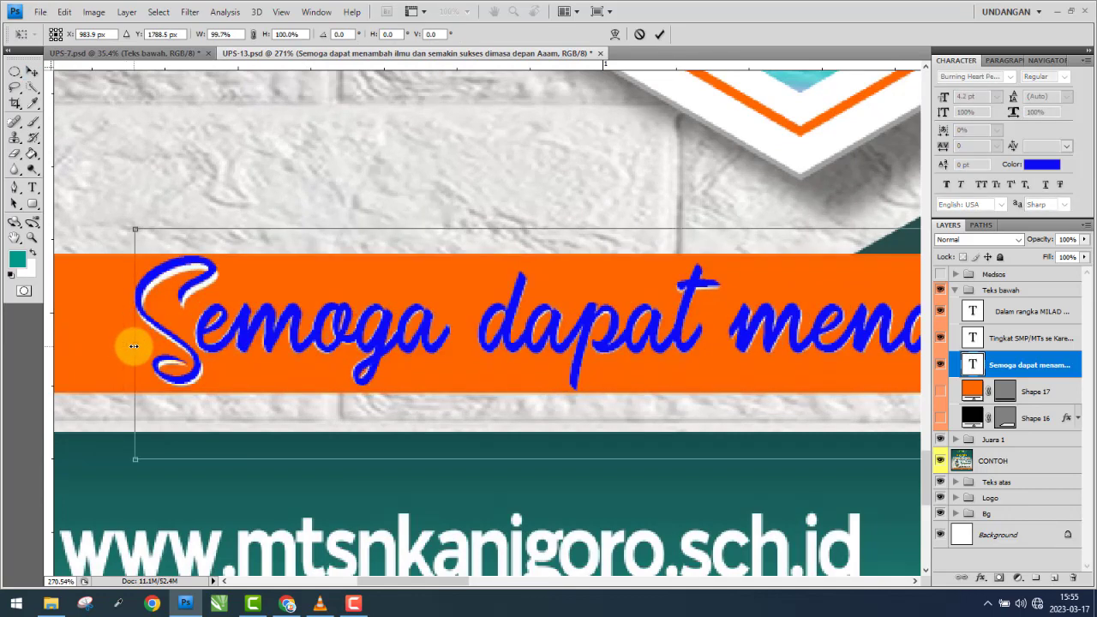
key("Return")
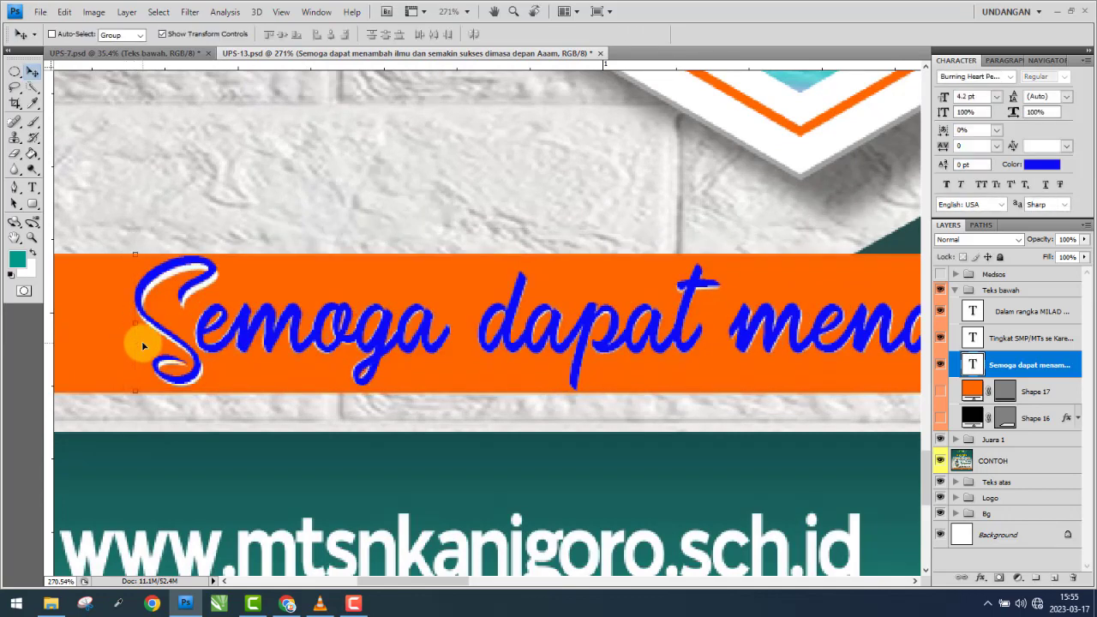
- Zoom out and pan to the banner's right end to check the fit
scroll(297, 326, "down", 1)
scroll(298, 326, "down", 2)
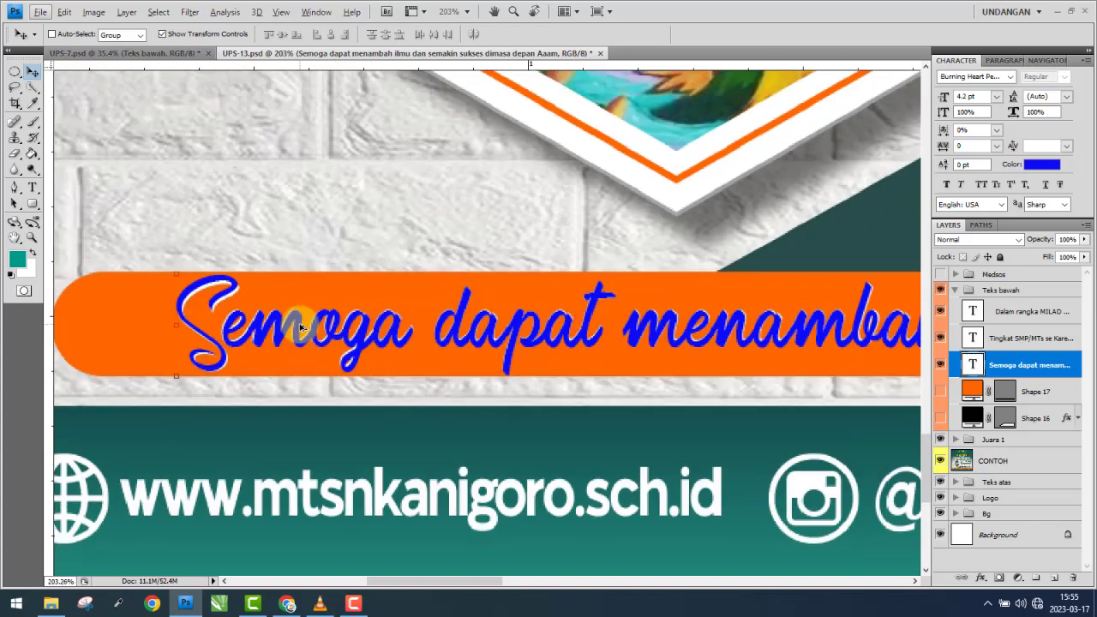
scroll(303, 330, "up", 1)
scroll(304, 330, "down", 3)
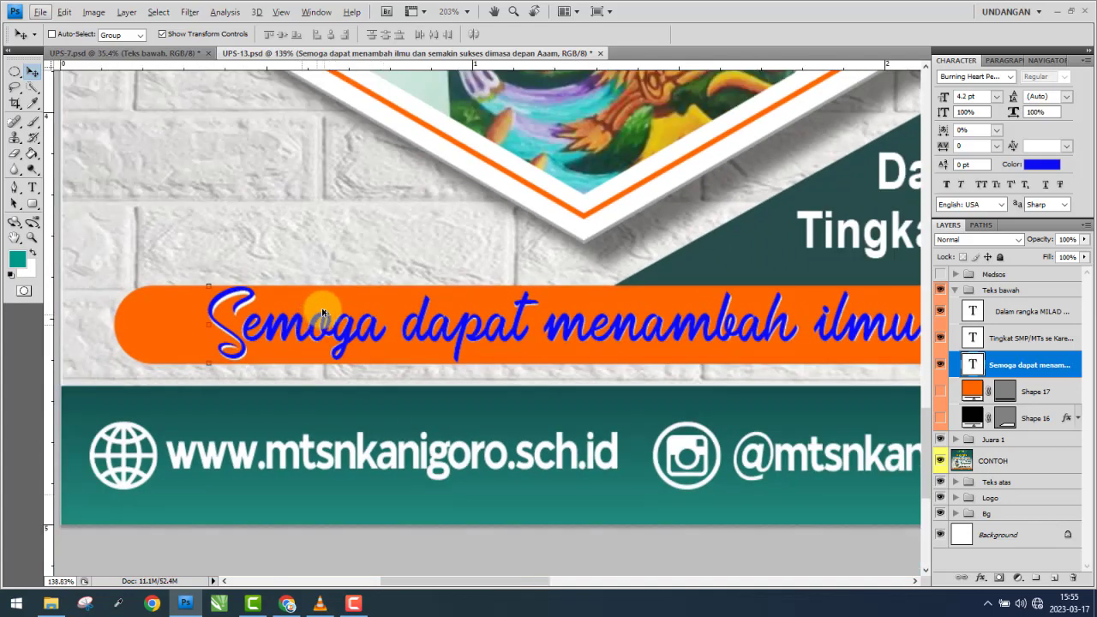
scroll(514, 318, "down", 1)
scroll(595, 310, "down", 1)
scroll(595, 310, "down", 1)
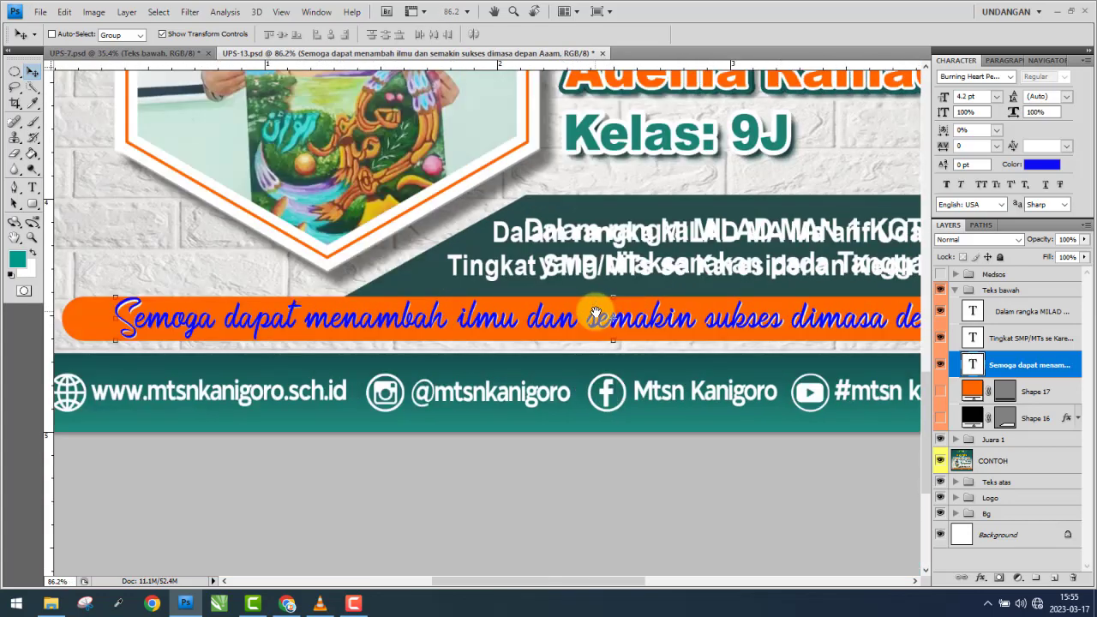
scroll(600, 314, "down", 1)
scroll(612, 318, "down", 1)
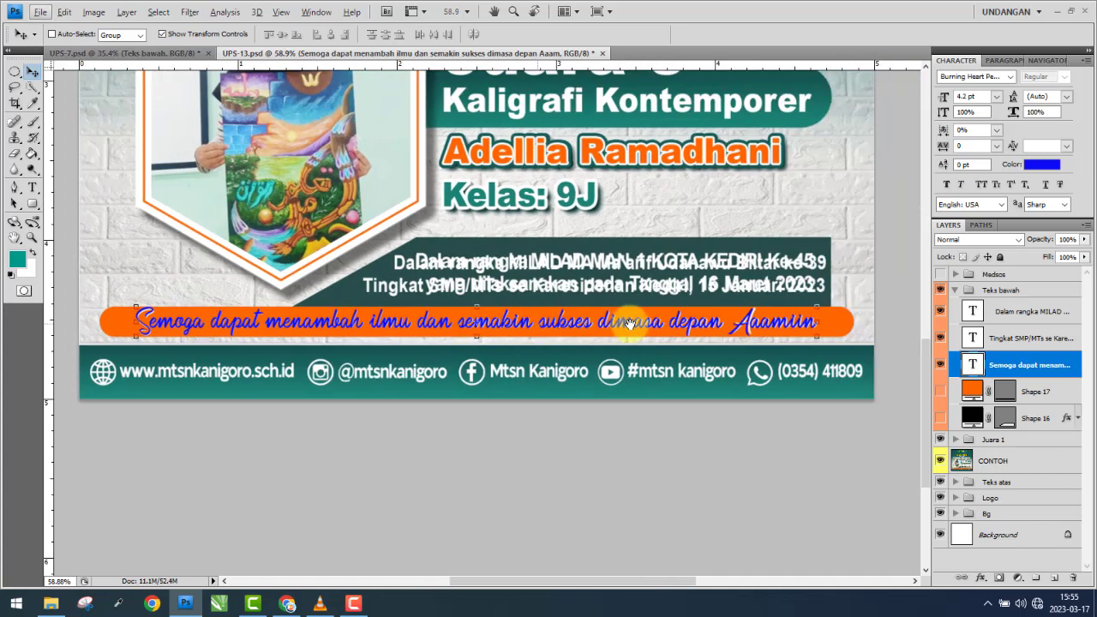
left_click_drag(638, 323, 565, 323)
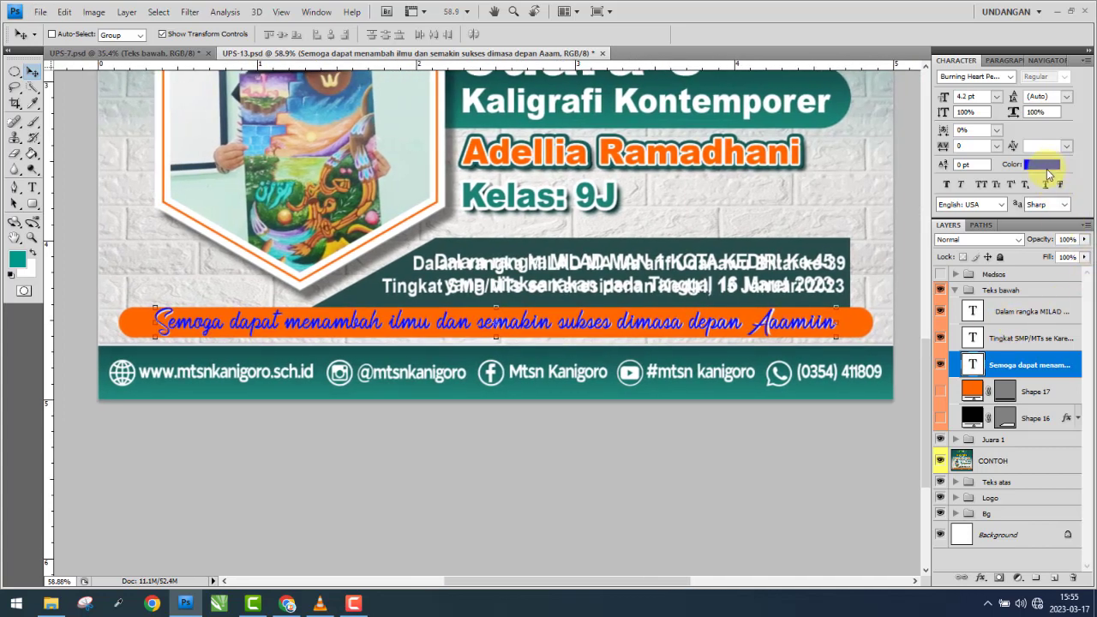
- Make the wish line white and show the dark Shape 16 backing box
left_click(1041, 164)
left_click_drag(693, 200, 611, 144)
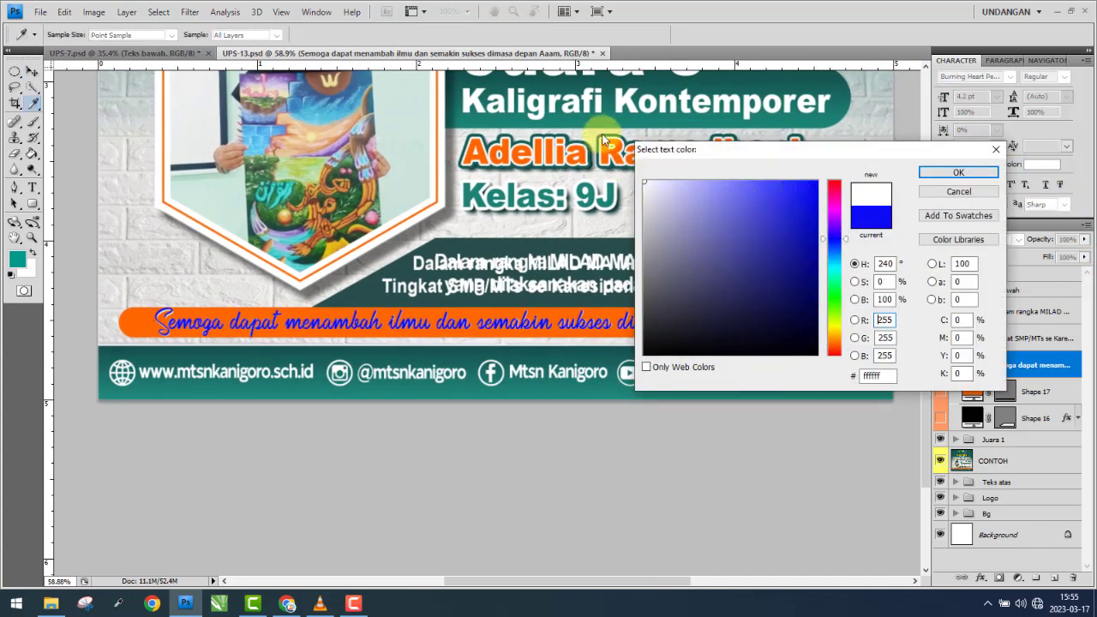
left_click(951, 173)
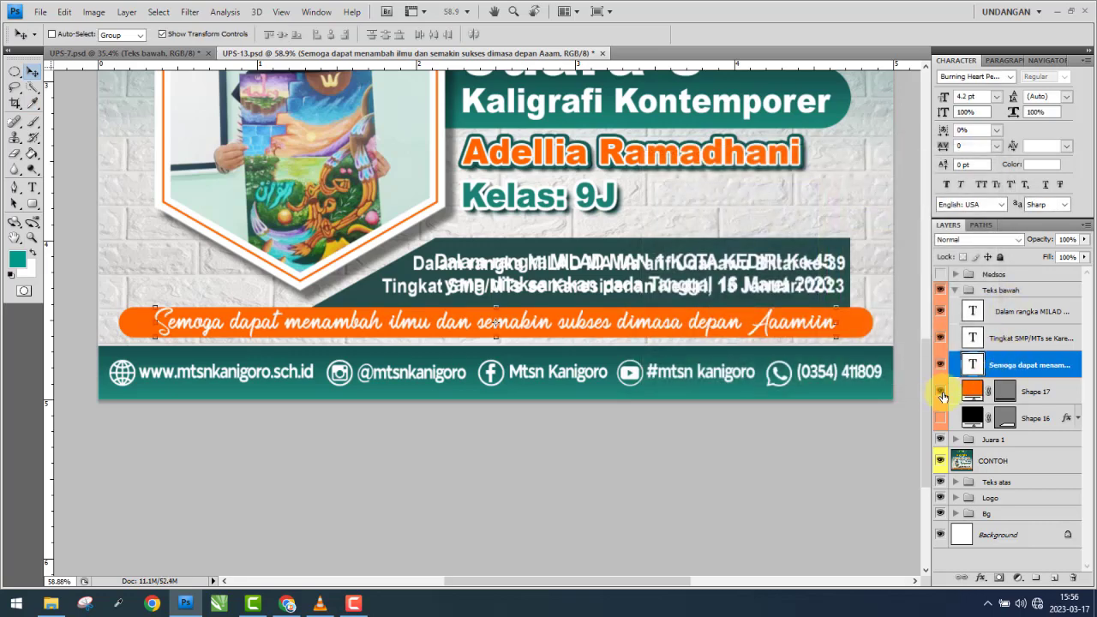
left_click(1033, 419)
left_click(941, 418)
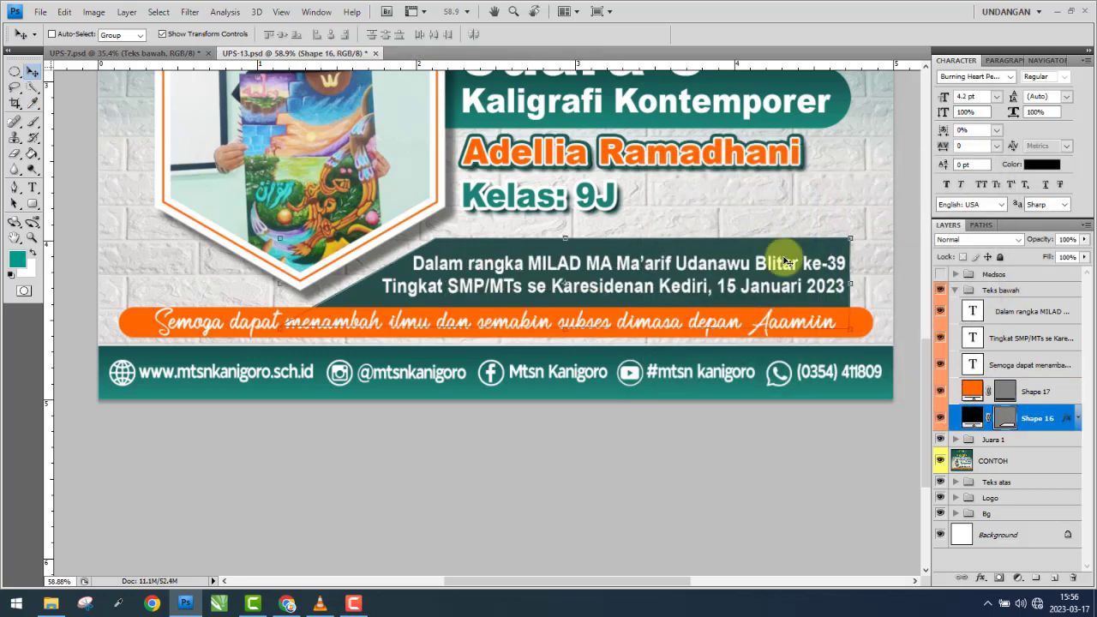
- Turn the 'Dalam rangka MILAD' line red (f21717) and hide Shape 16 again
scroll(784, 261, "up", 1)
scroll(789, 262, "up", 1)
scroll(790, 266, "up", 1)
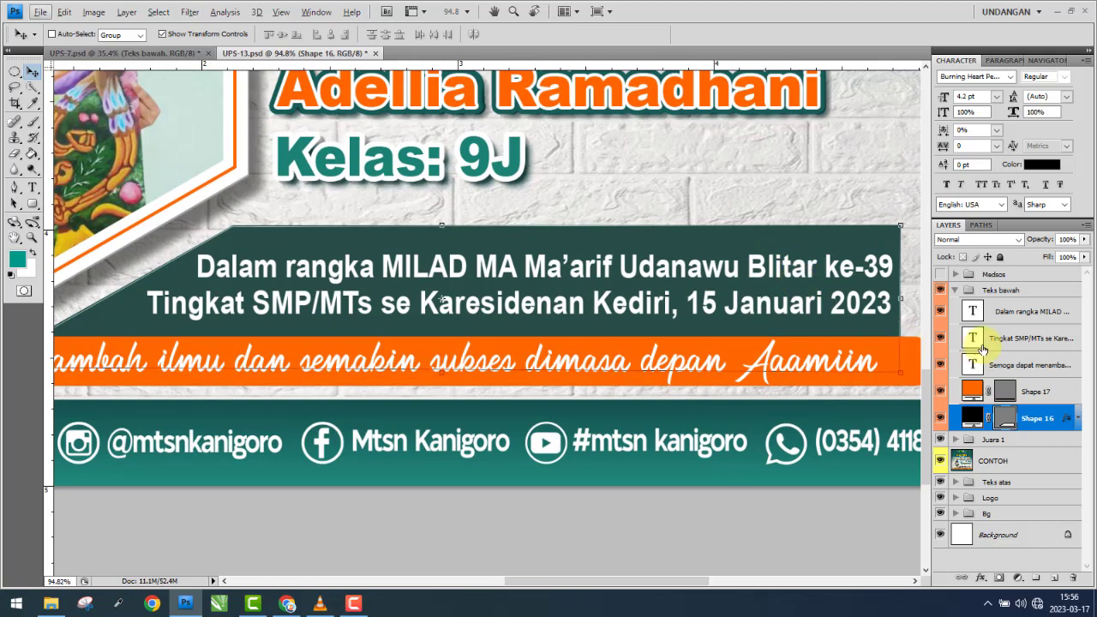
left_click(985, 342)
left_click(1004, 313)
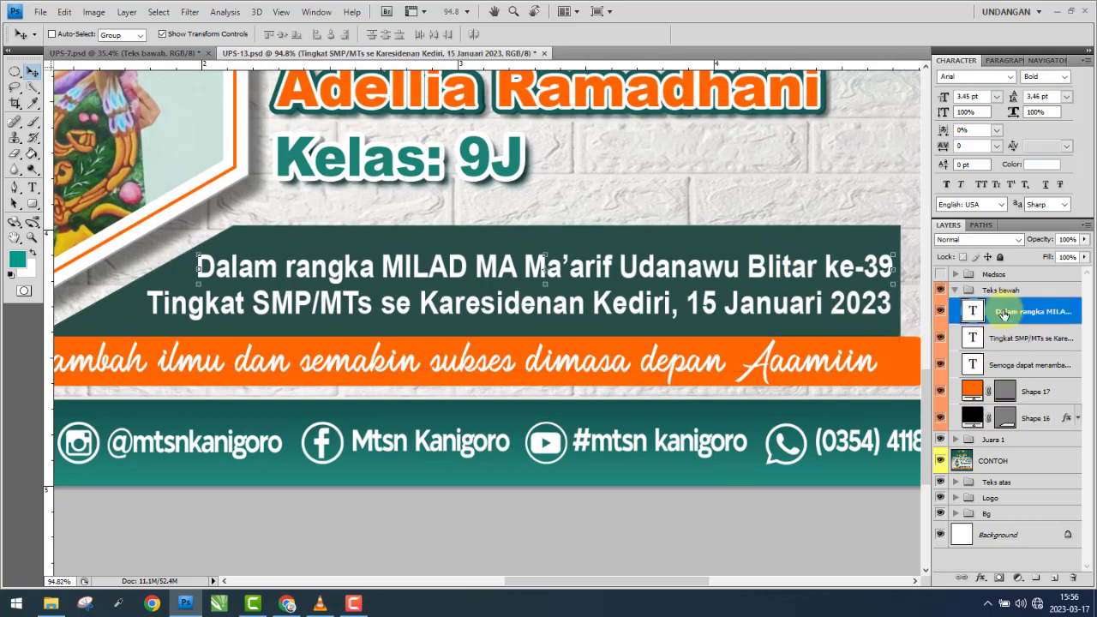
left_click(1045, 164)
left_click(802, 190)
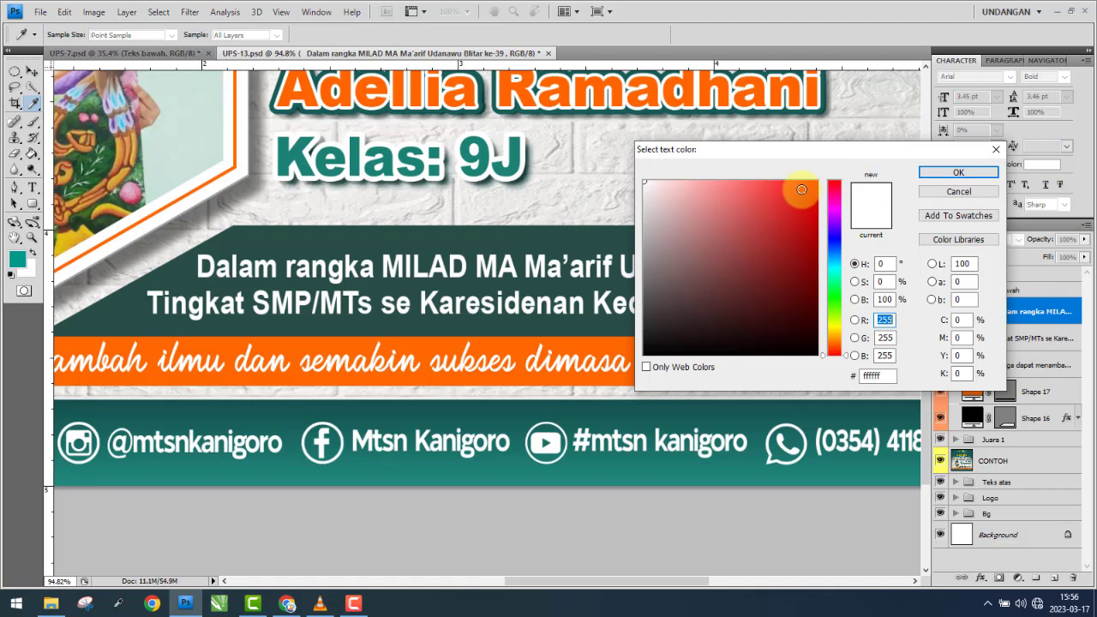
left_click(959, 174)
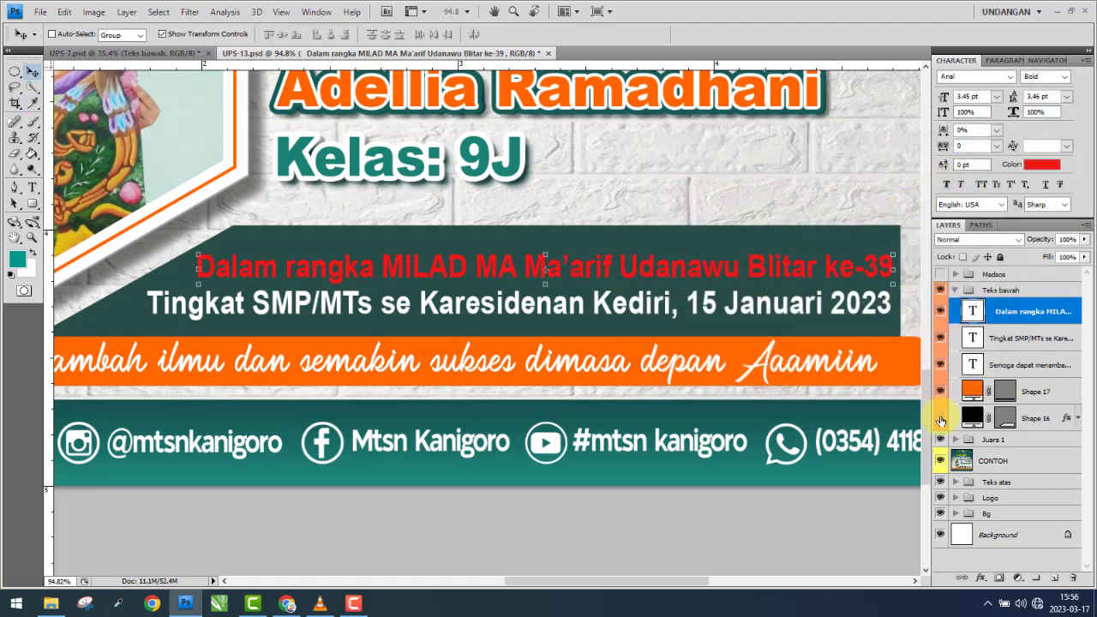
left_click(941, 421)
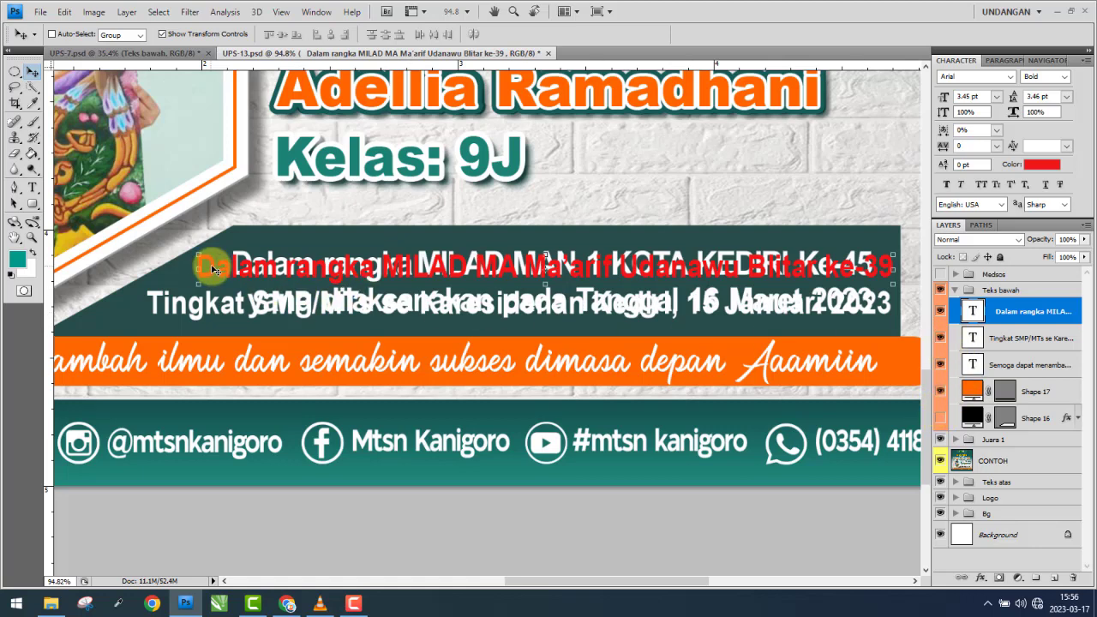
- Move the red MILAD line over the white line and nudge it into place
left_click_drag(214, 271, 251, 265)
scroll(452, 276, "up", 1)
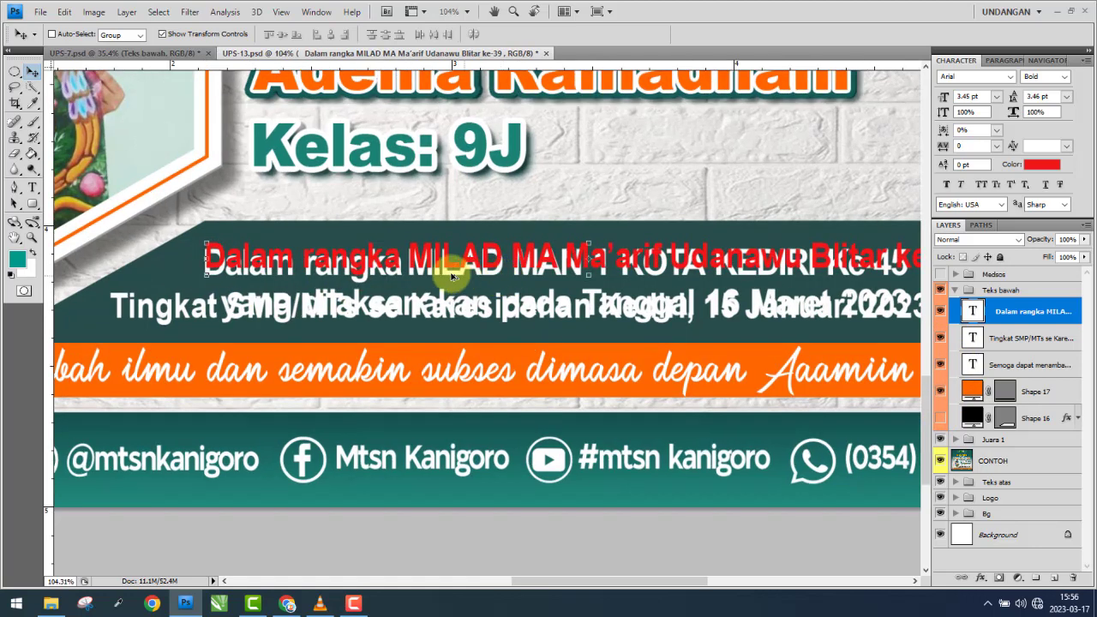
scroll(452, 276, "up", 1)
key("Left")
key("Left")
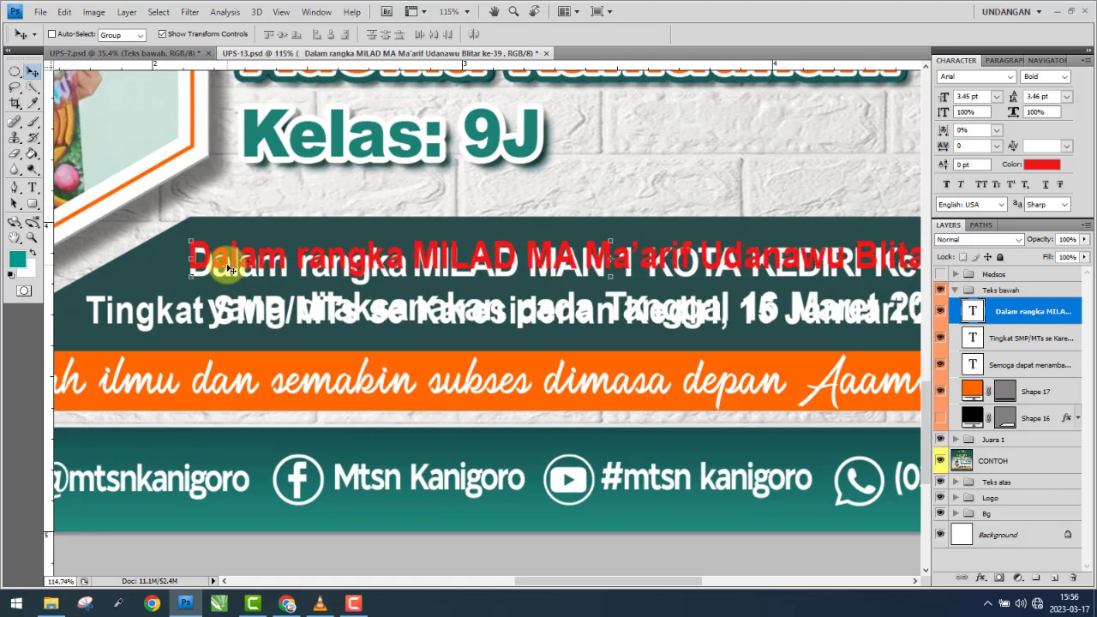
key("Down")
key("Down")
key("Down")
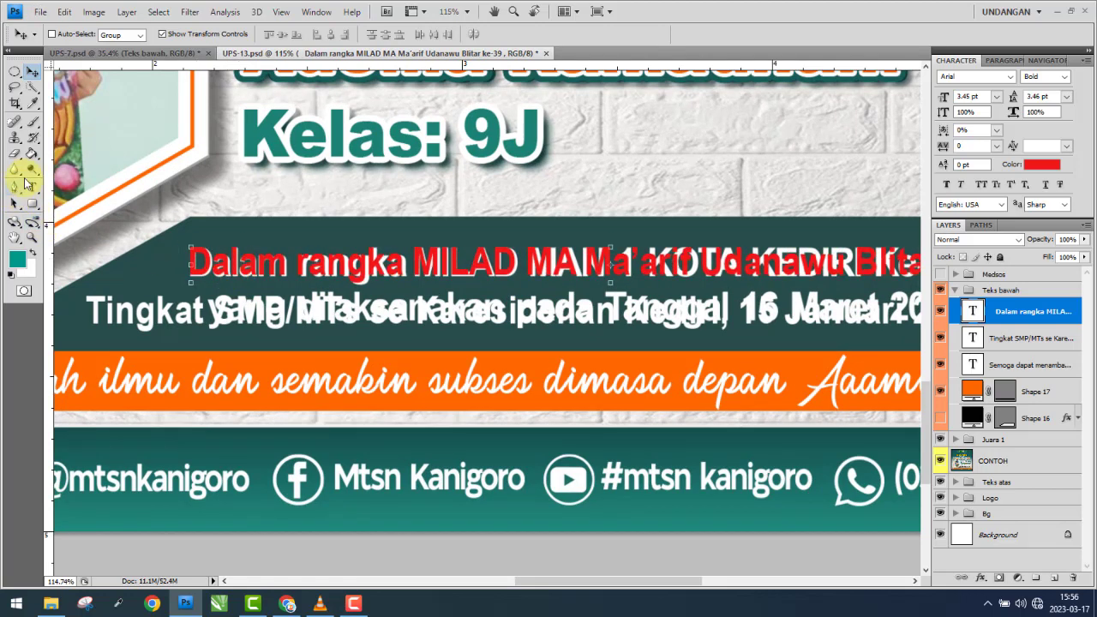
- Reword the red line to 'Dalam rangka MILAD MAN 1 KOTA KEDIRI Ke-45'
left_click(32, 186)
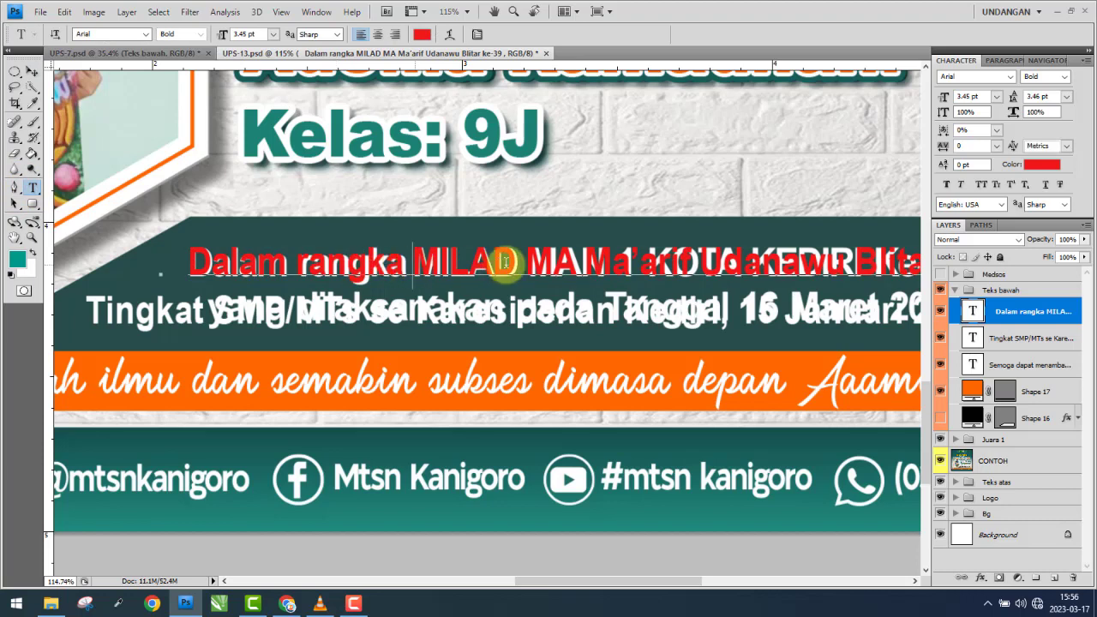
left_click_drag(526, 262, 985, 268)
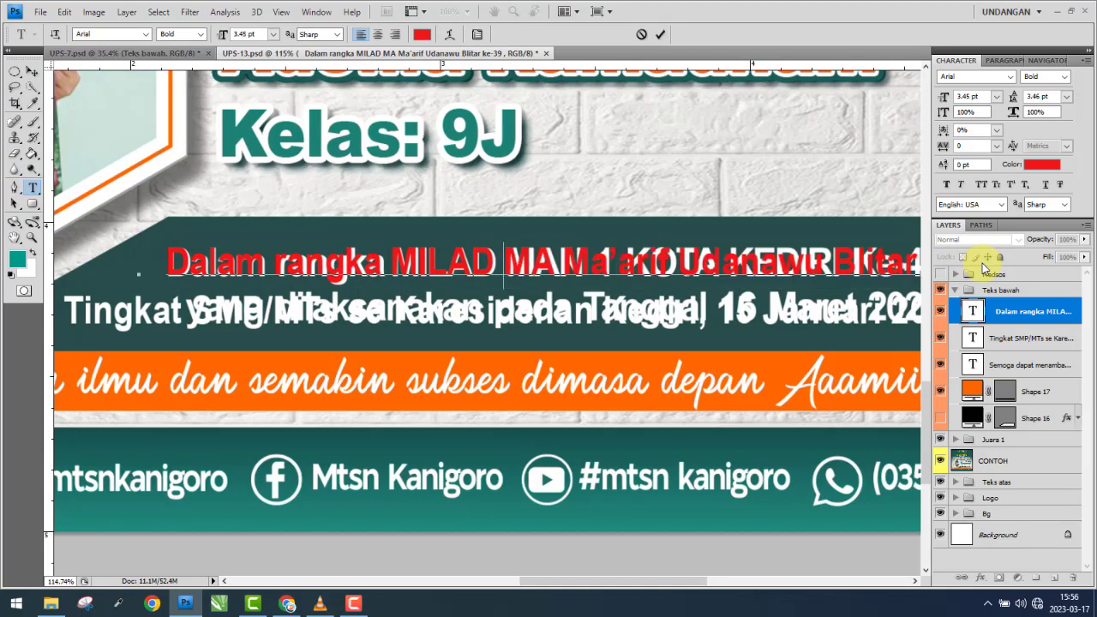
type("39")
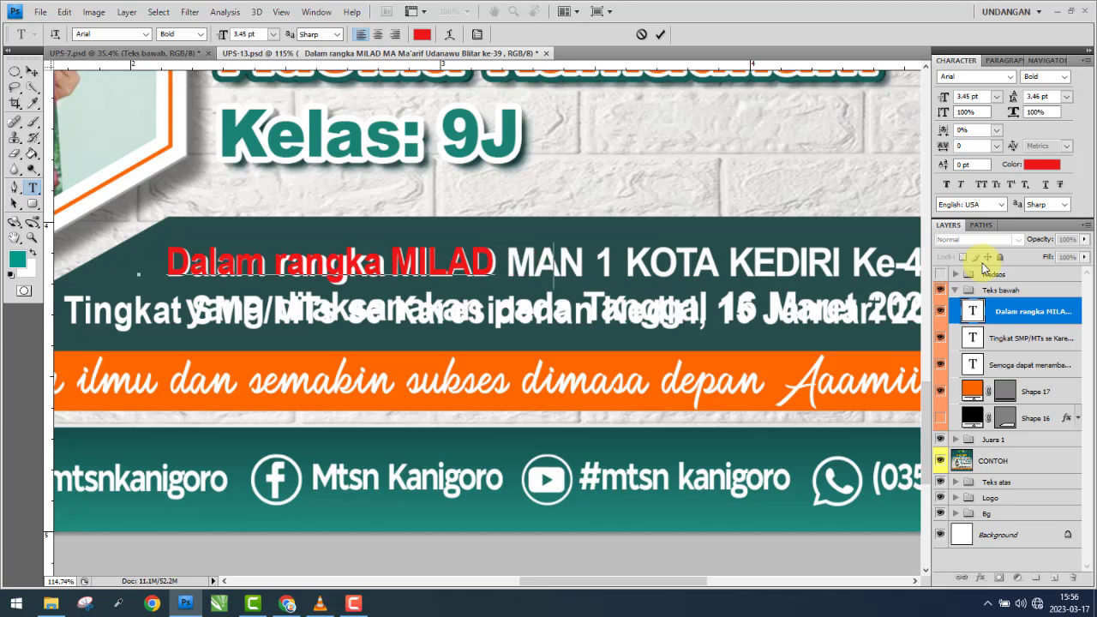
type("N")
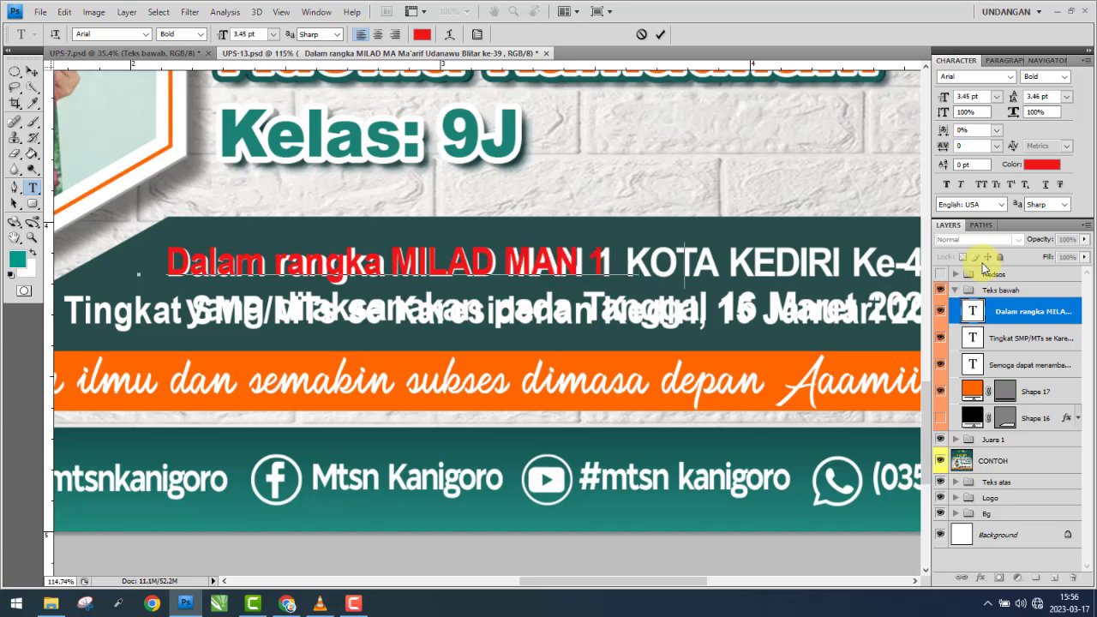
type(" KOTA KEDIRI Ke-45")
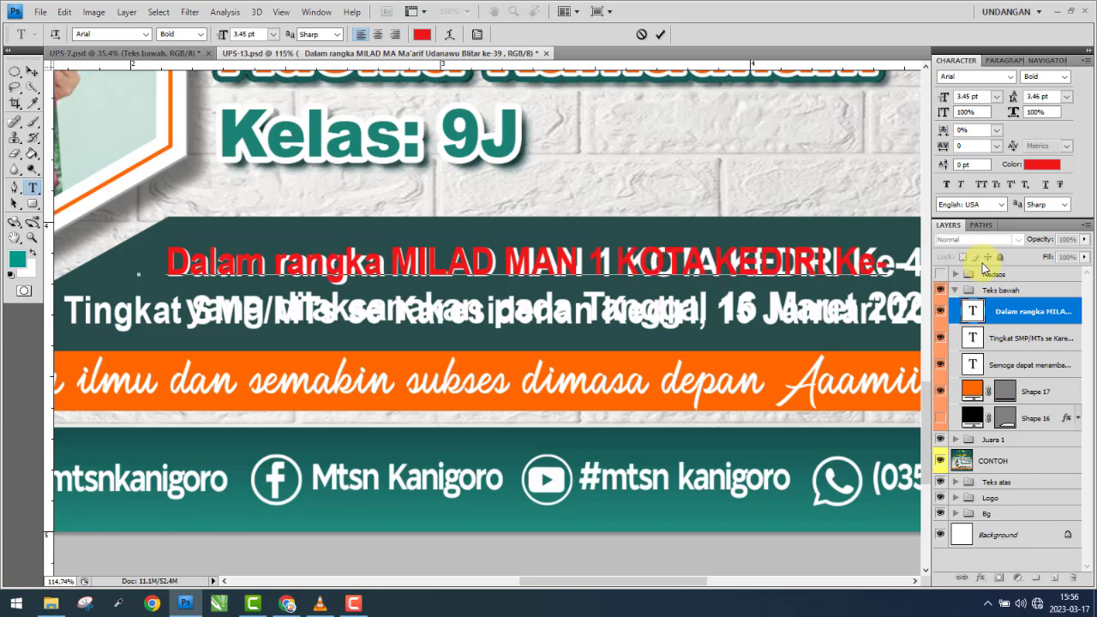
left_click(32, 72)
- Enlarge the red line to match the size of the white text
scroll(771, 255, "up", 3)
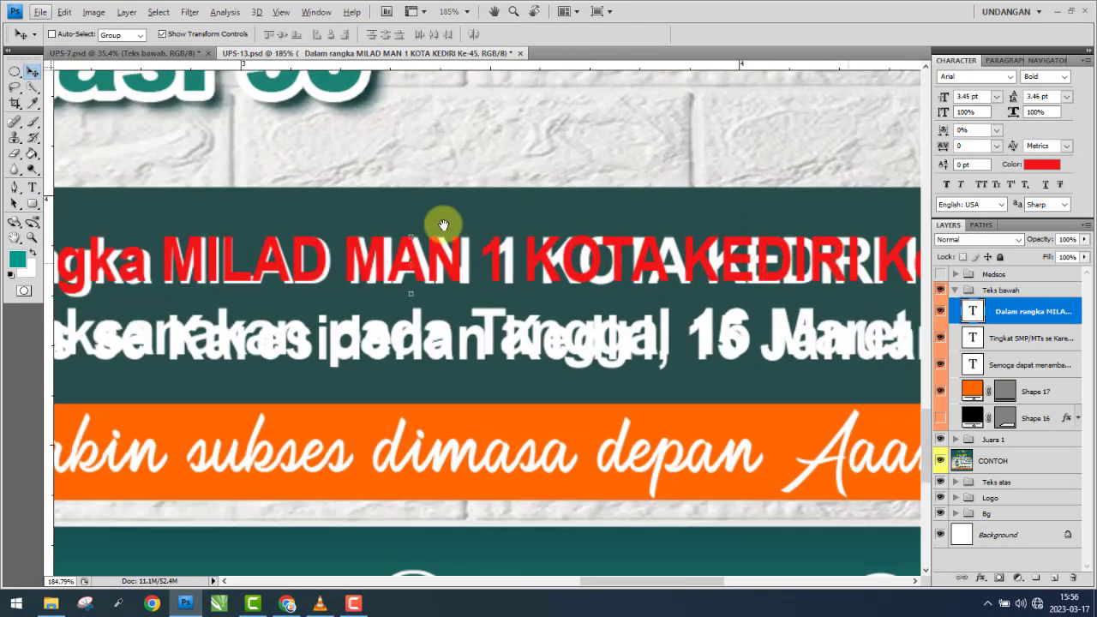
scroll(437, 225, "right", 5)
scroll(446, 226, "right", 1)
scroll(531, 230, "up", 2)
scroll(585, 258, "up", 2)
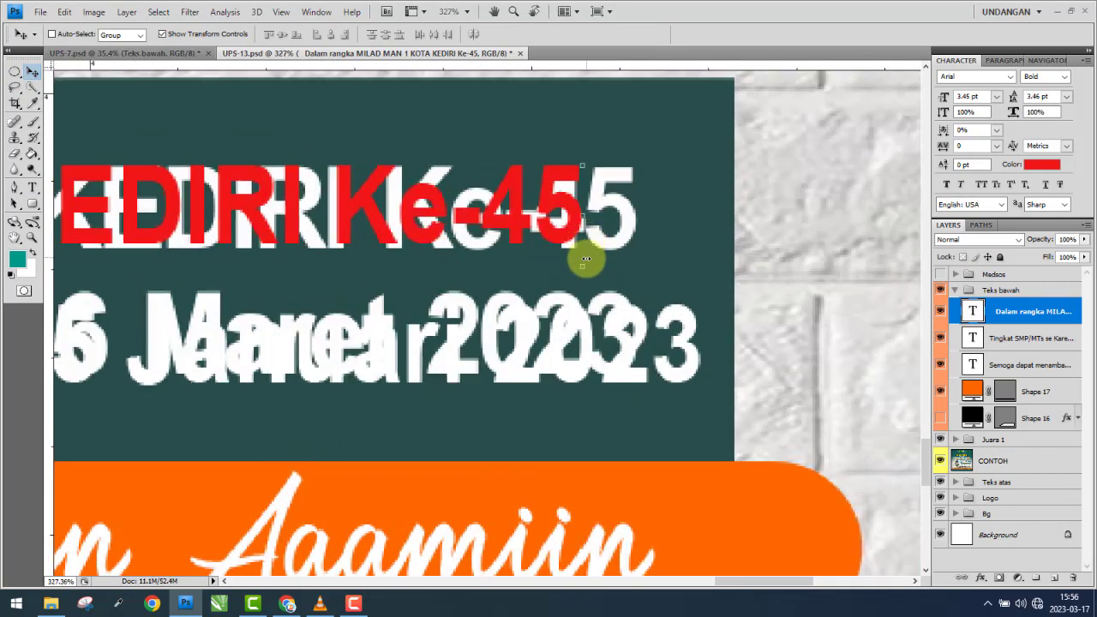
key("ctrl+t")
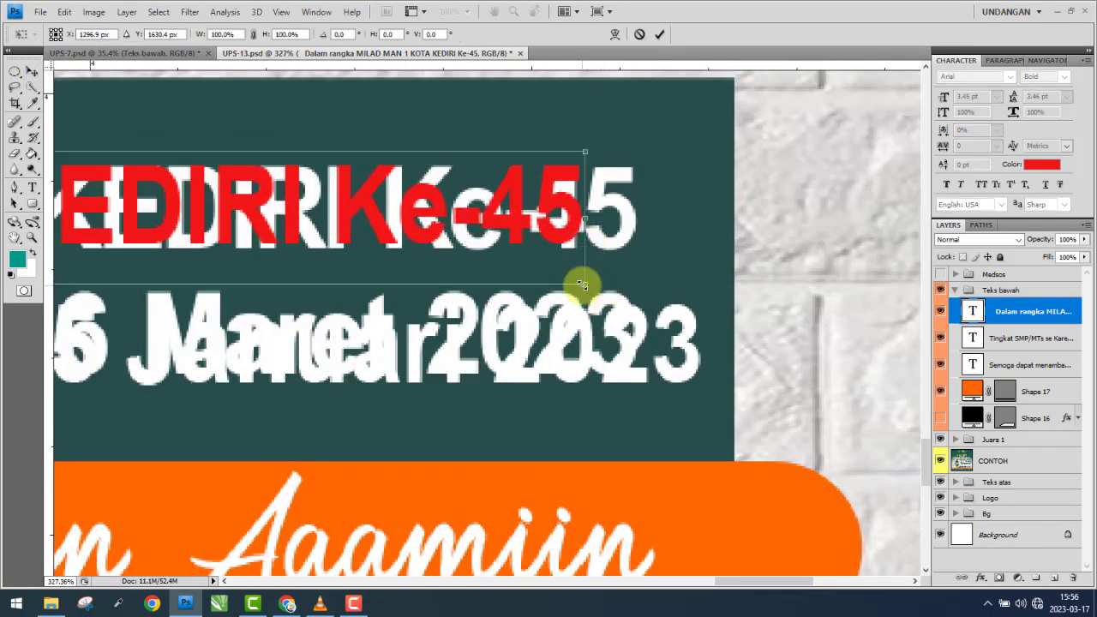
left_click_drag(581, 284, 633, 292)
key("Return")
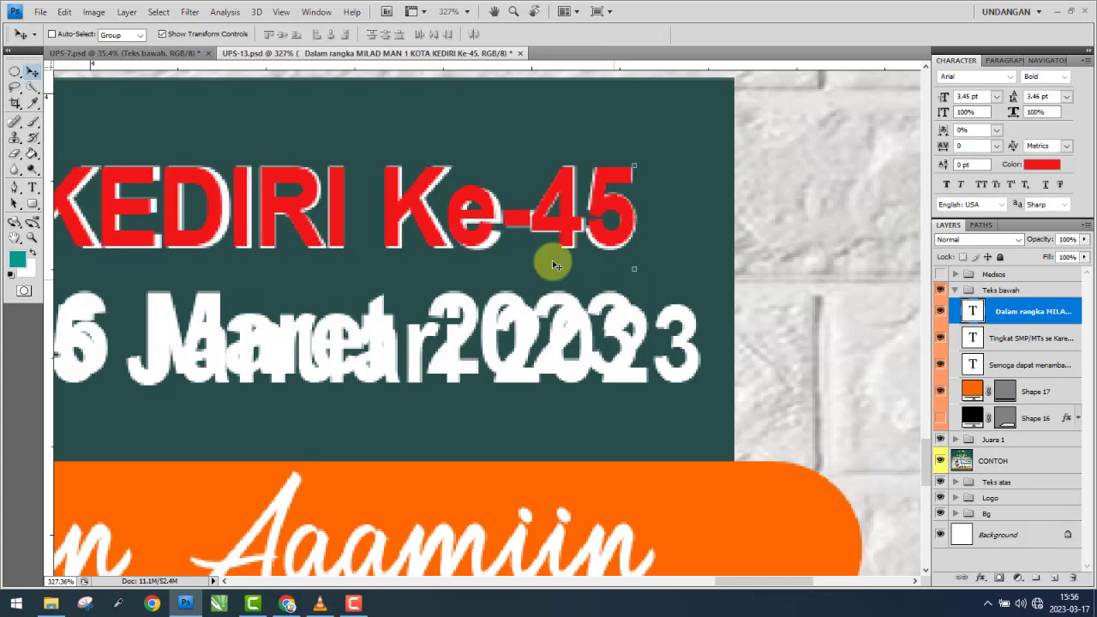
- Move the red line left so it sits on the white copy
scroll(686, 262, "down", 2)
left_click_drag(285, 264, 728, 255)
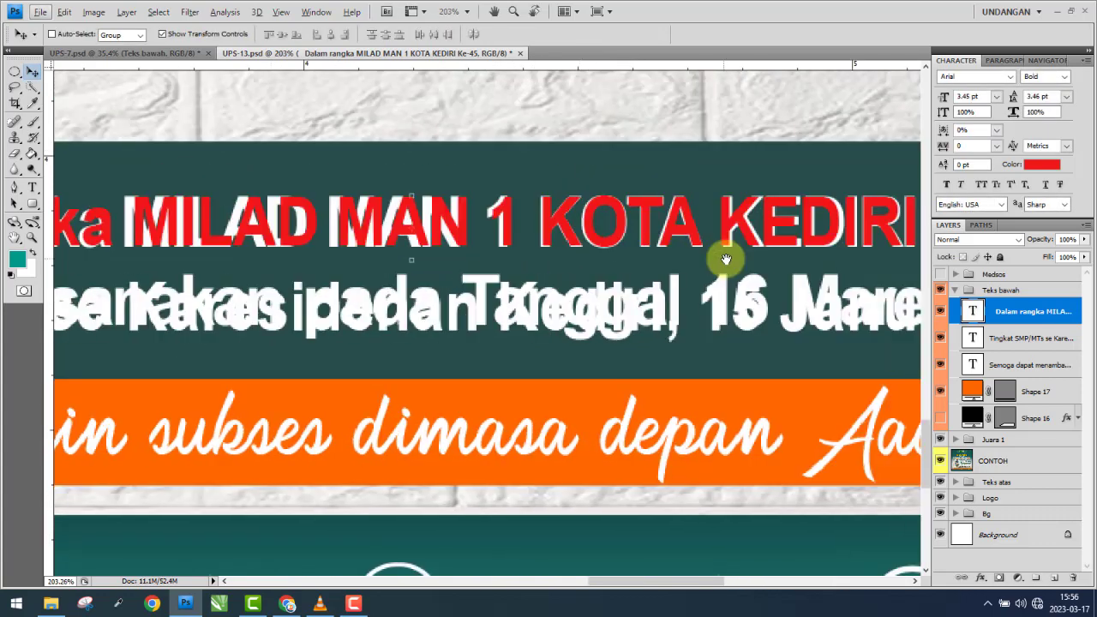
scroll(432, 254, "up", 2)
scroll(669, 280, "down", 2)
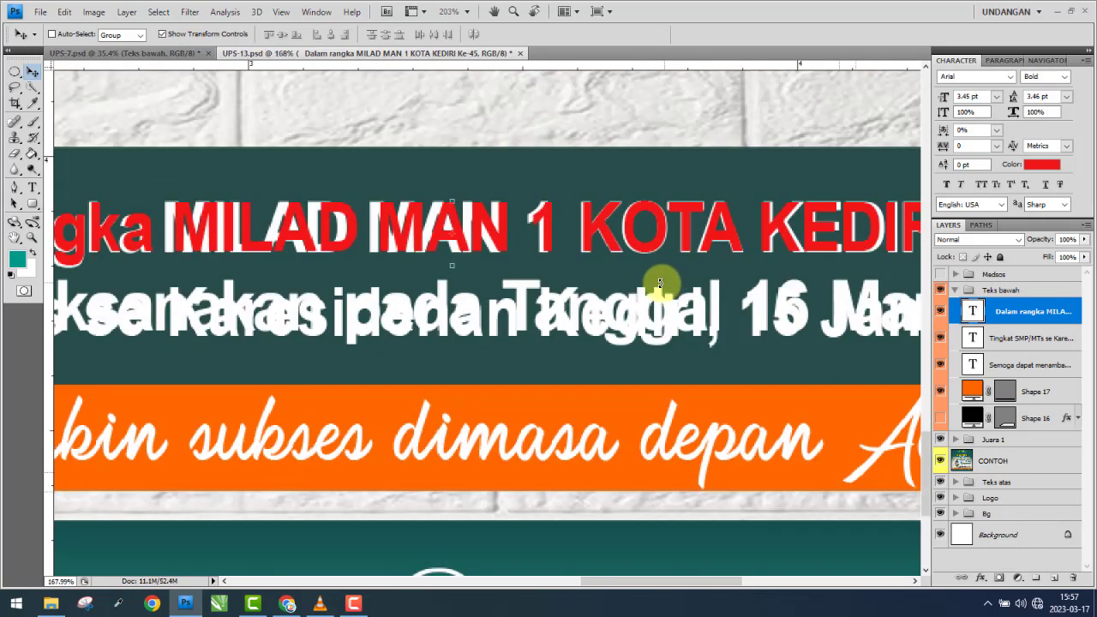
scroll(660, 281, "down", 1)
scroll(618, 283, "down", 1)
scroll(521, 215, "up", 1)
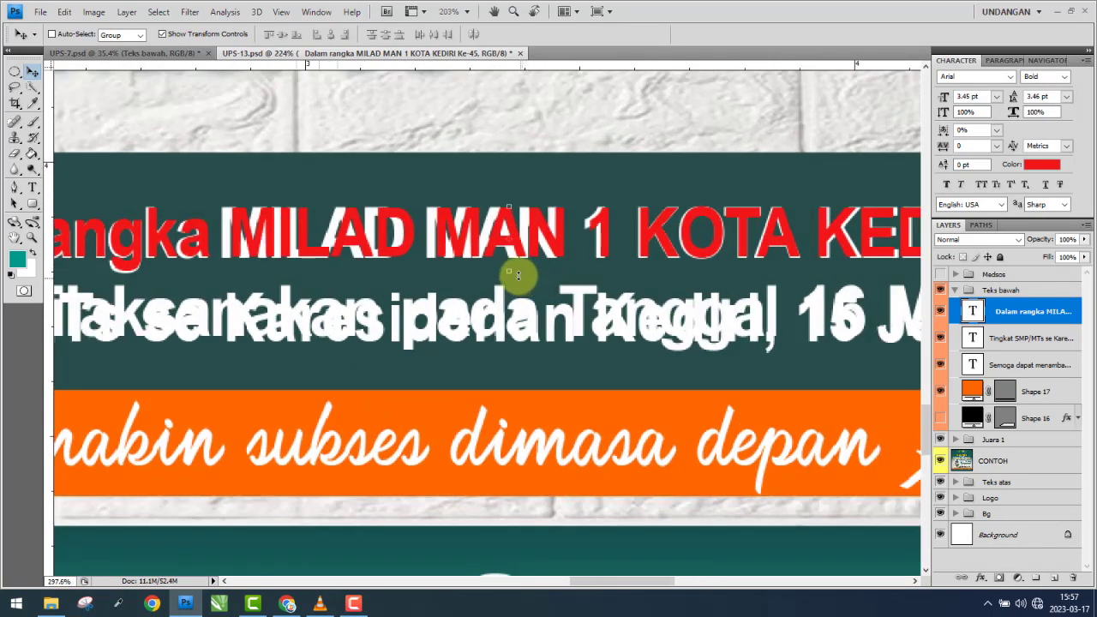
scroll(509, 274, "up", 2)
scroll(506, 272, "up", 1)
key("ctrl+t")
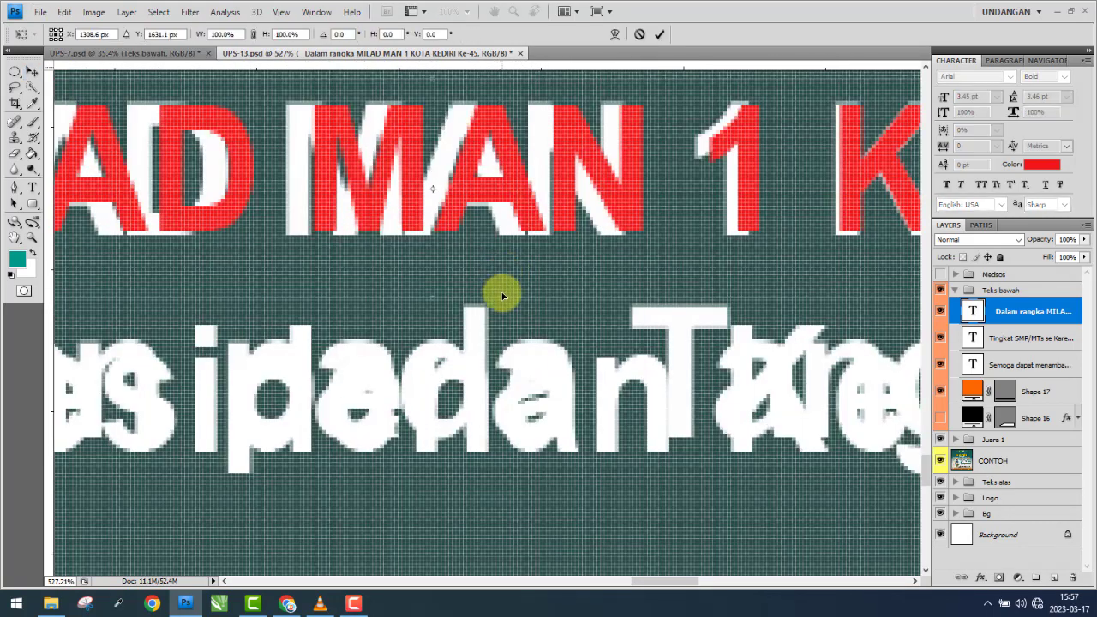
left_click_drag(503, 273, 435, 302)
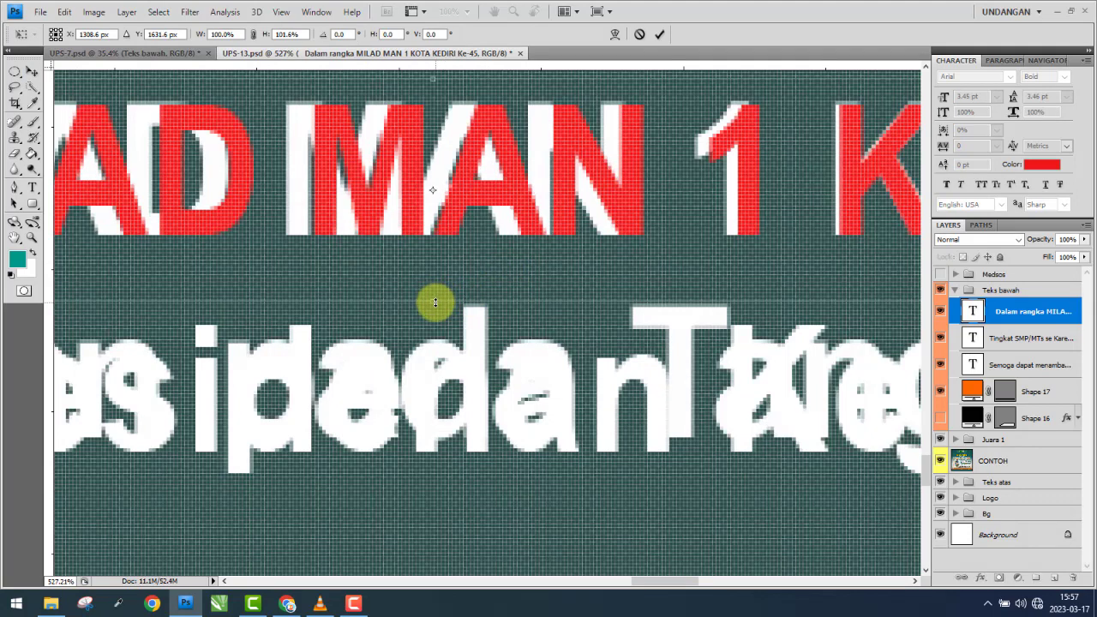
key("Return")
scroll(600, 288, "down", 3)
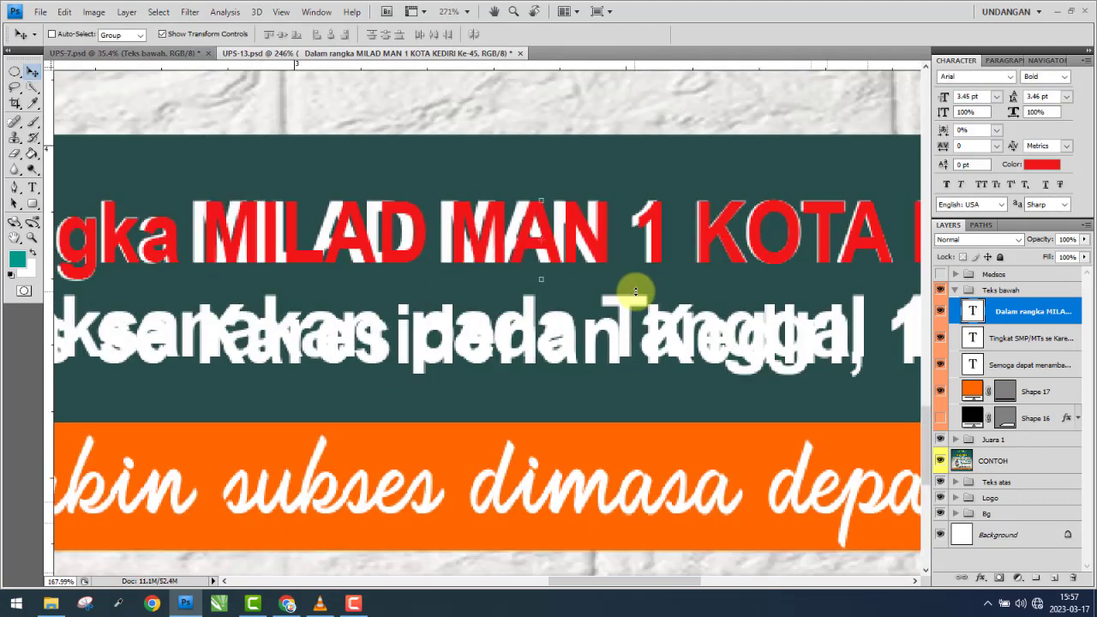
scroll(635, 292, "down", 3)
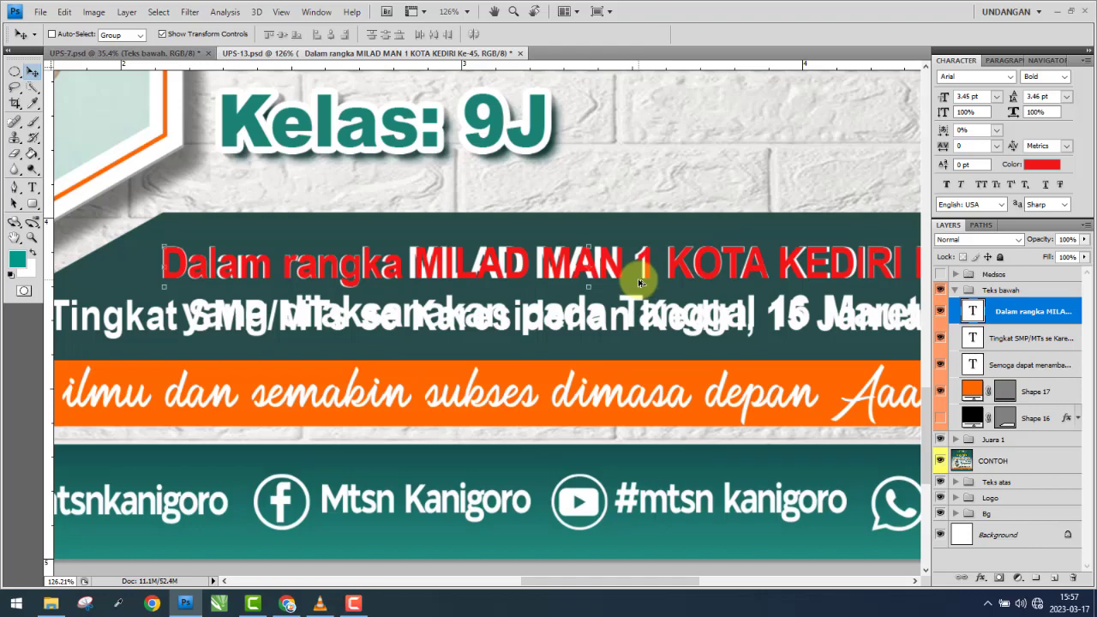
scroll(638, 283, "down", 2)
scroll(642, 269, "down", 1)
scroll(678, 287, "down", 2)
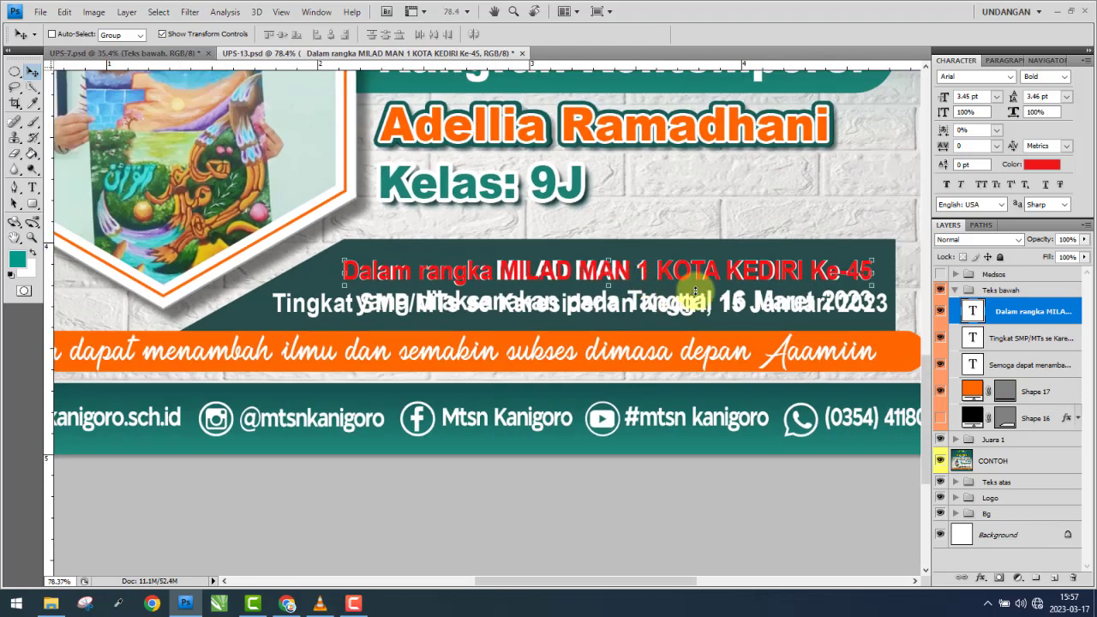
- Make the 'Dalam rangka…' line white
left_click(1043, 165)
left_click_drag(710, 197, 645, 182)
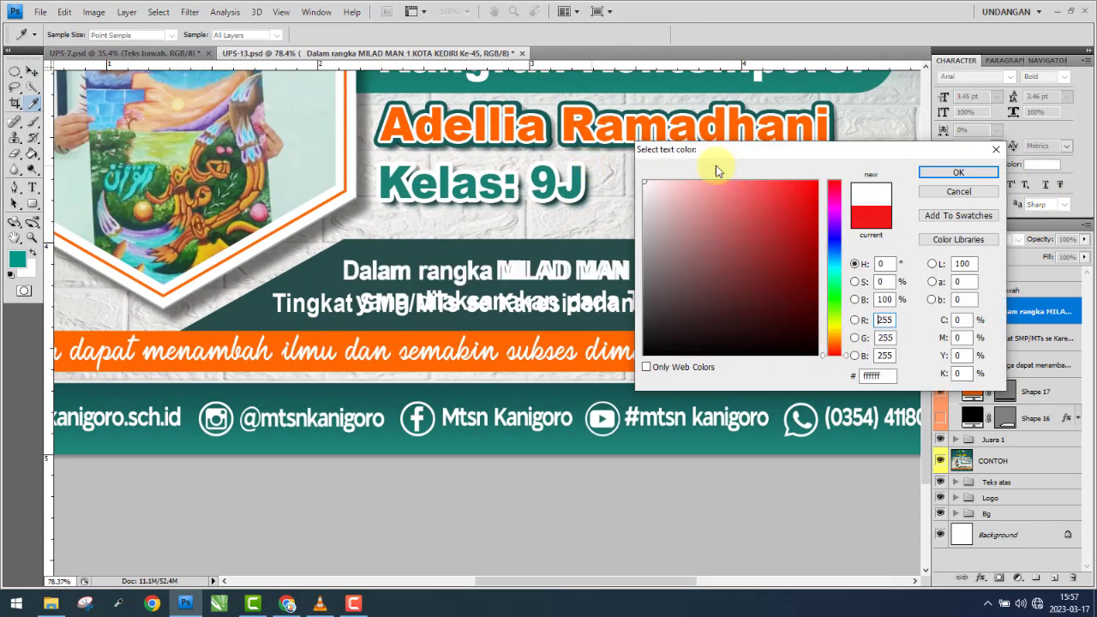
left_click(957, 174)
- Turn the 'Tingkat SMP/MTs…' line red (ff0000) and shift it about 87 px right
left_click(1016, 337)
key("v")
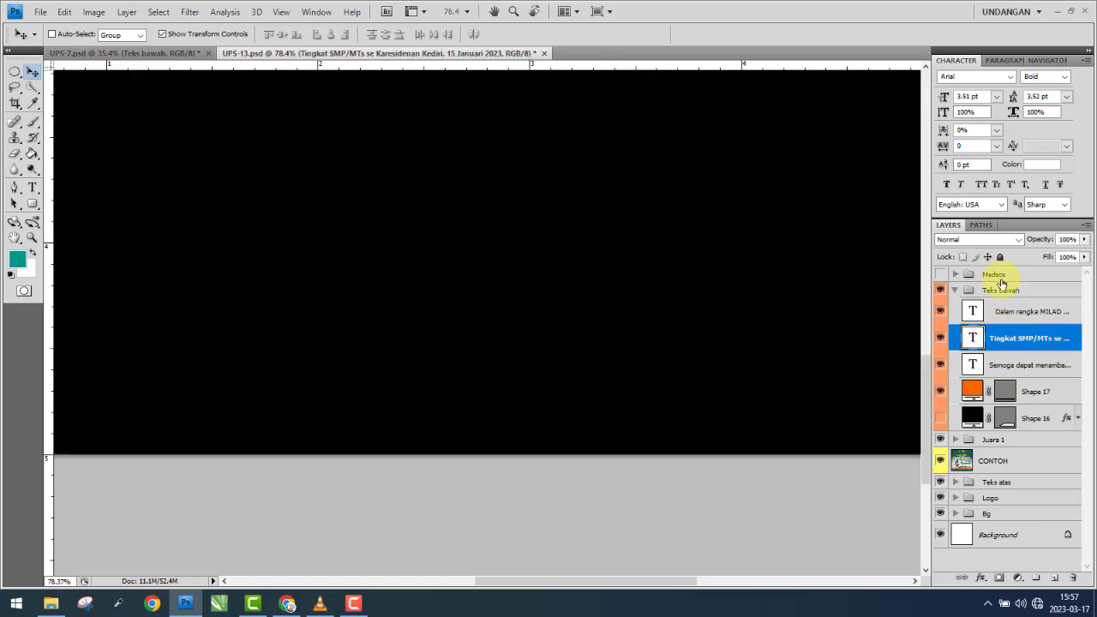
left_click(1044, 165)
left_click(814, 182)
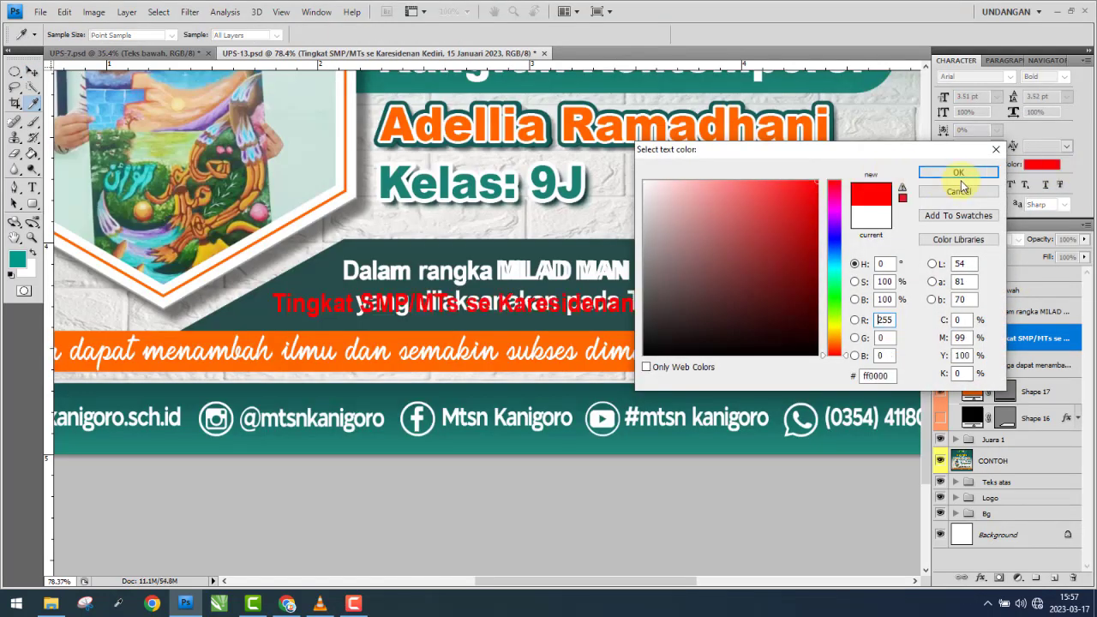
left_click(960, 176)
left_click_drag(382, 305, 455, 307)
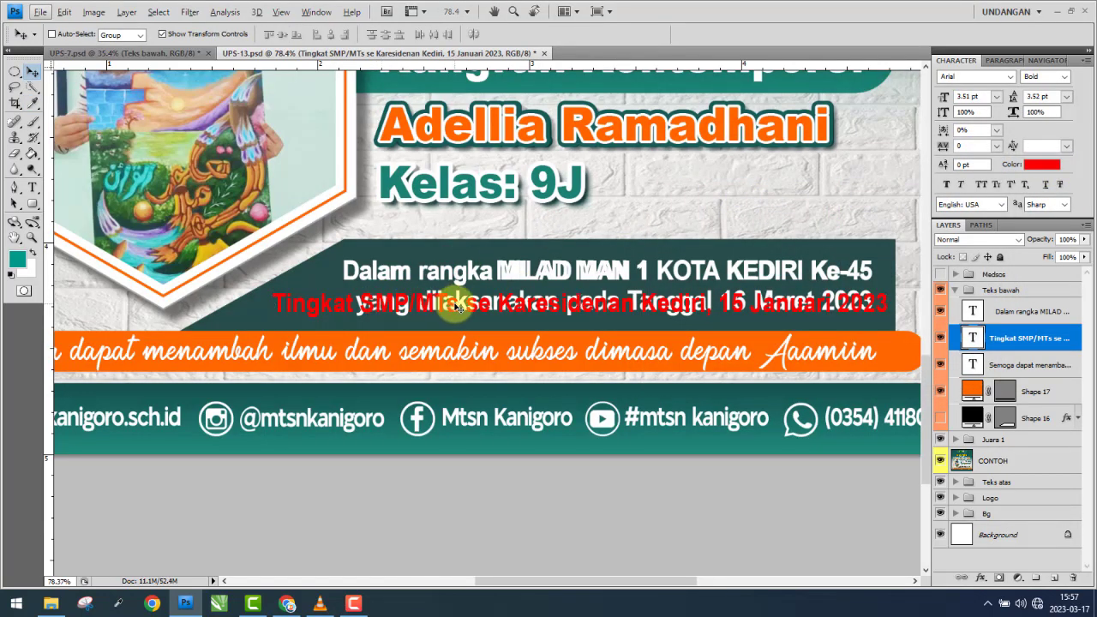
scroll(677, 308, "up", 1)
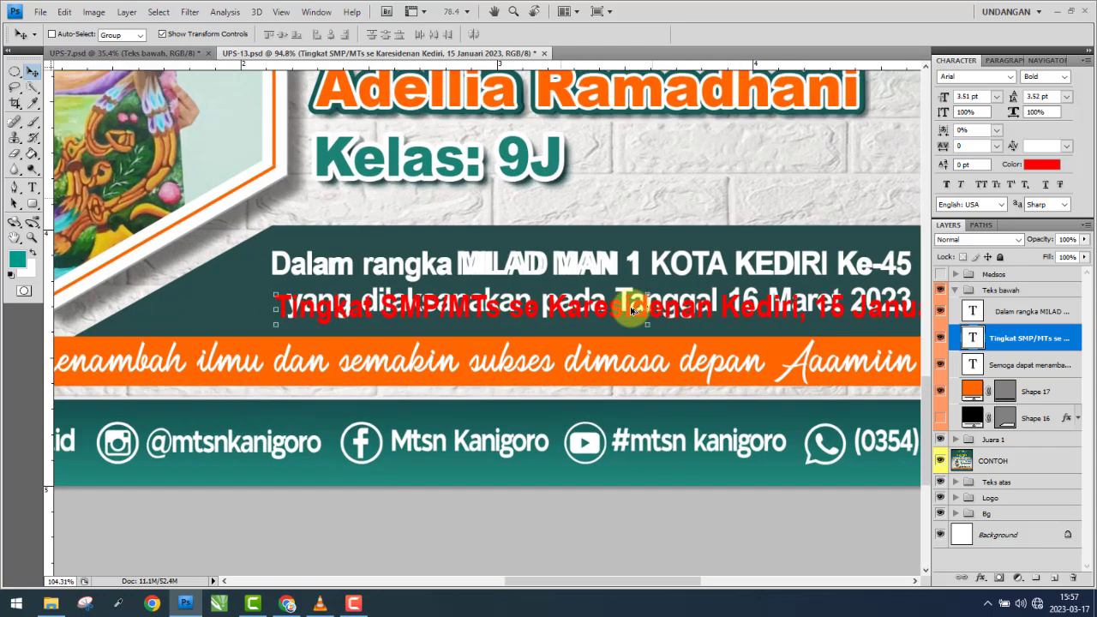
scroll(549, 300, "right", 2)
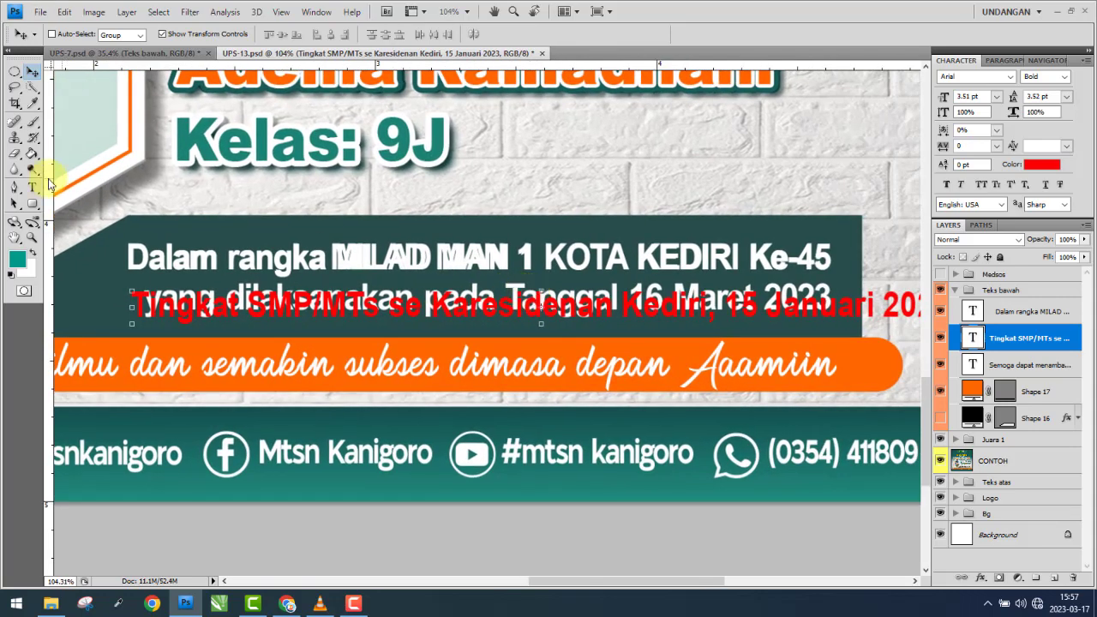
- Retype the red footer line as 'yang dilaksanakan pada Tanggal 16 Maret 2023' and commit
left_click(32, 188)
left_click(168, 310)
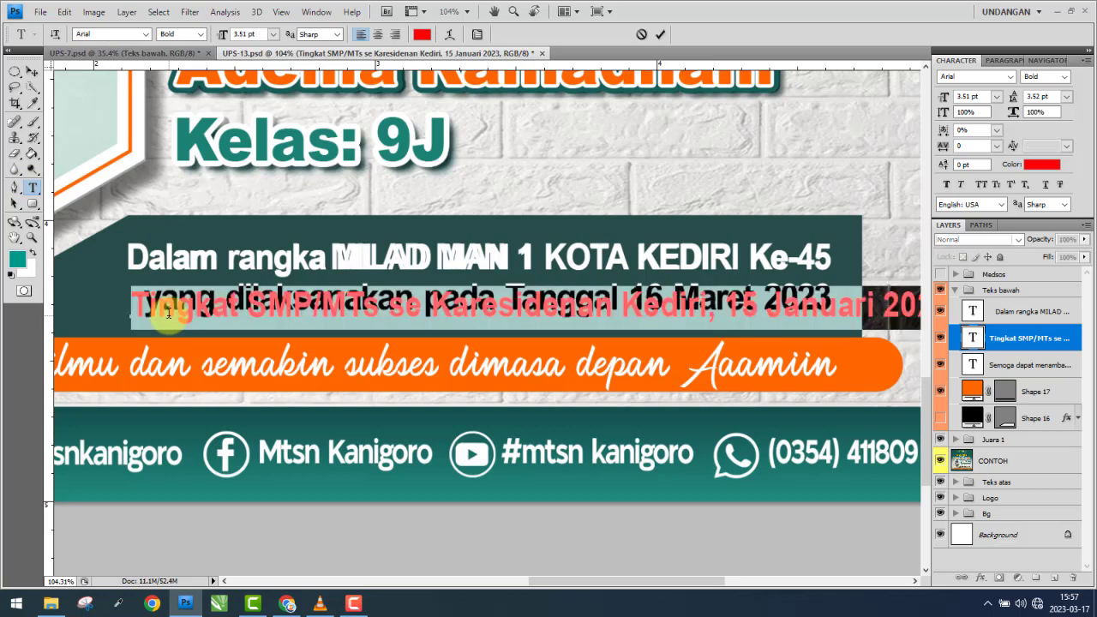
key("ctrl+a")
type("yang")
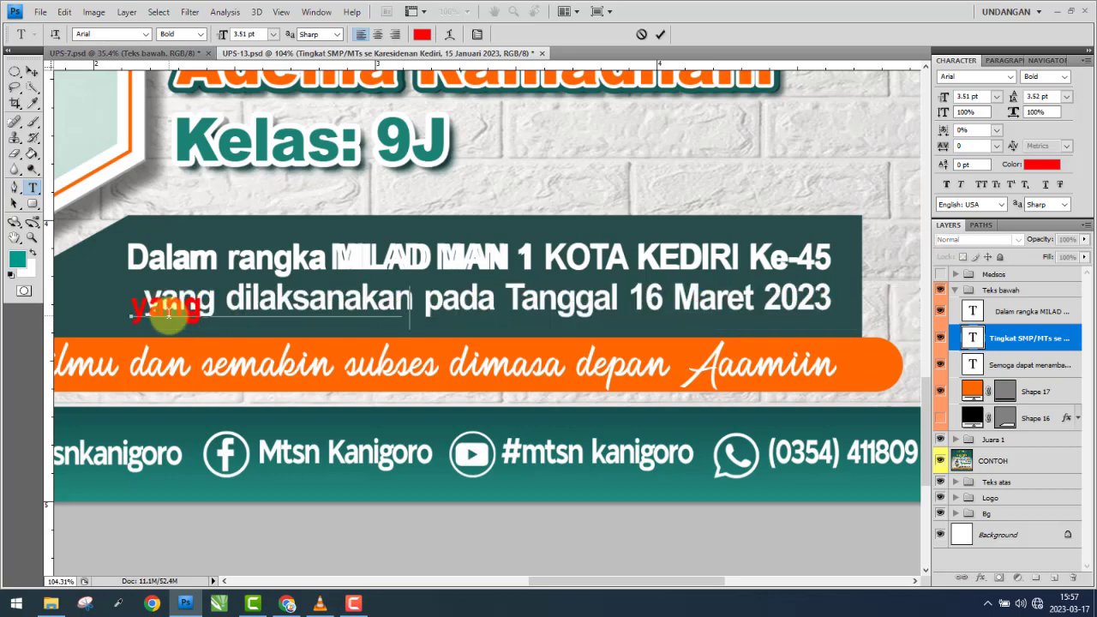
type(" dilaksanakan pada Tanggal 16 maret")
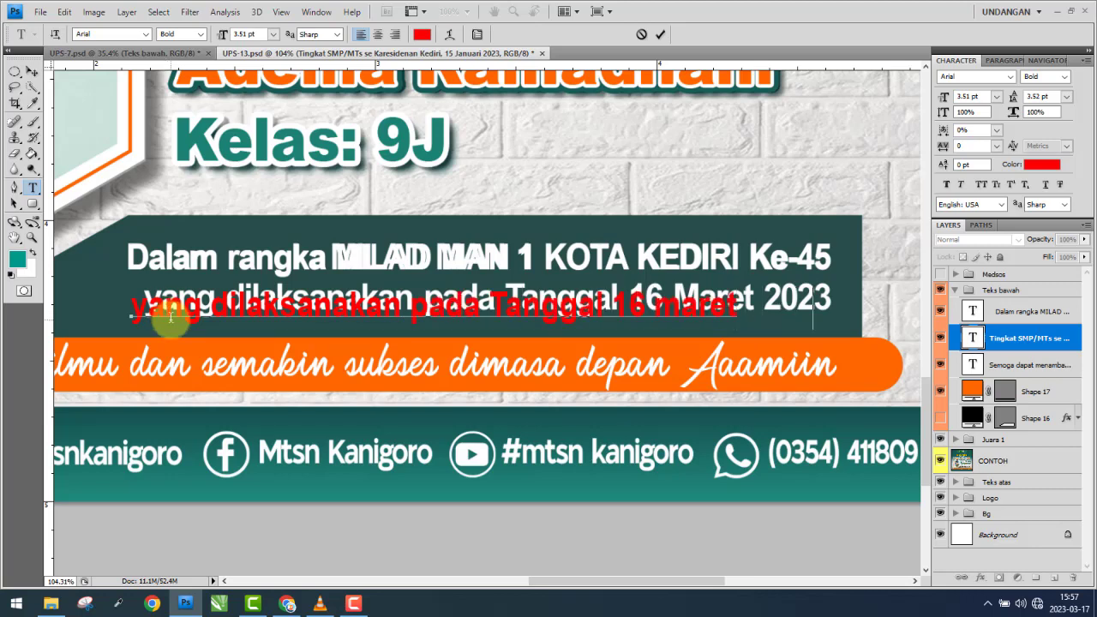
type(" 2023")
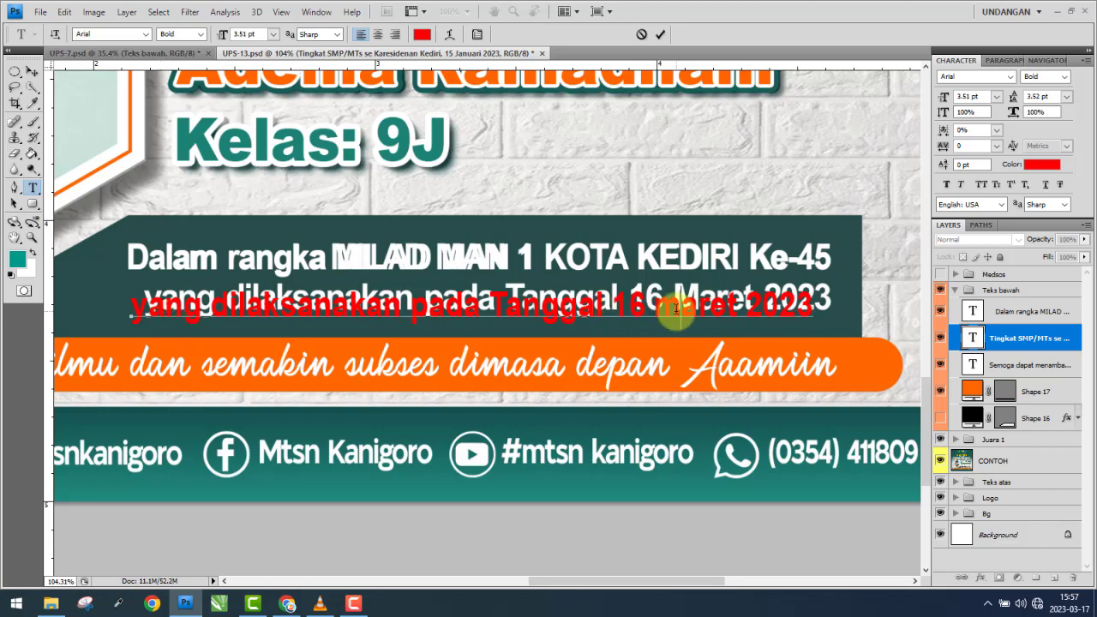
key("Delete")
type("M")
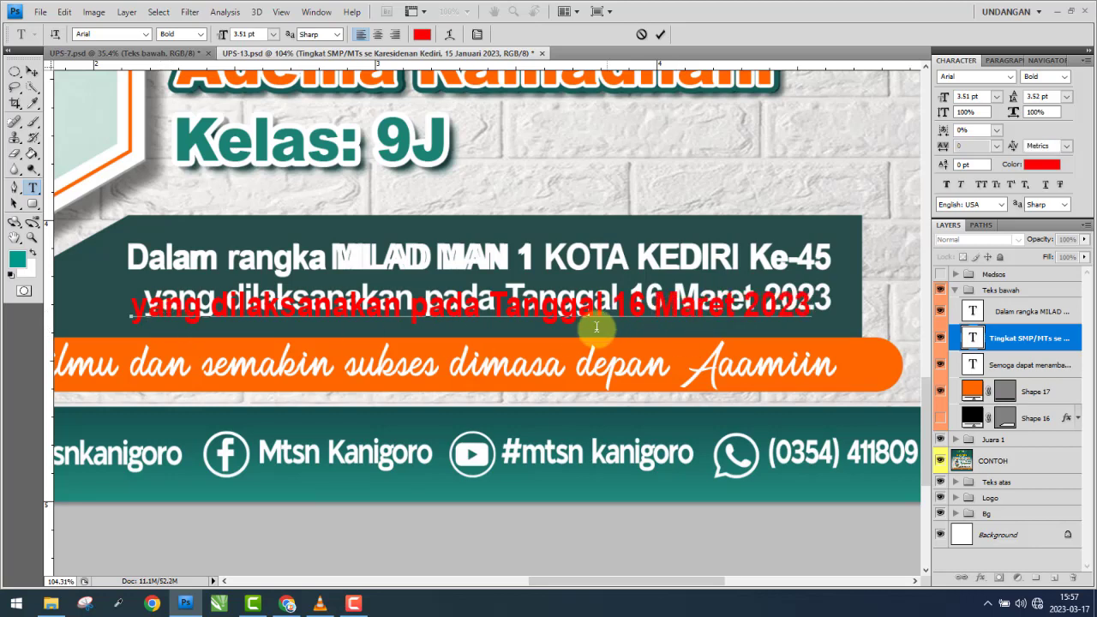
left_click(31, 72)
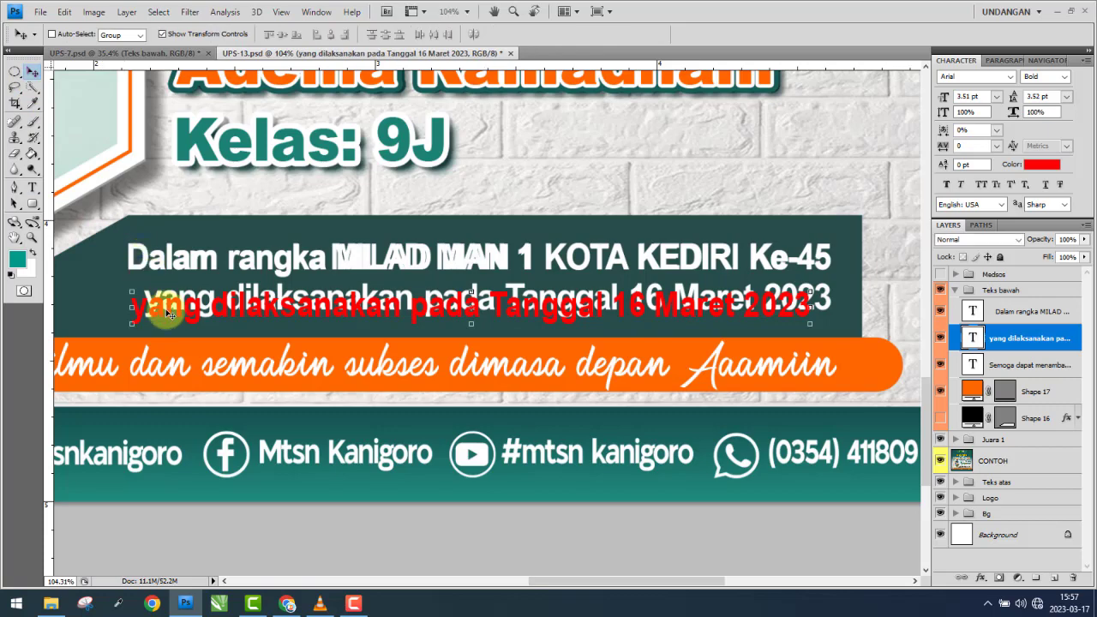
- Drag and nudge the red line up-right so it sits over the white reference line
left_click_drag(176, 308, 185, 300)
scroll(139, 299, "up", 3)
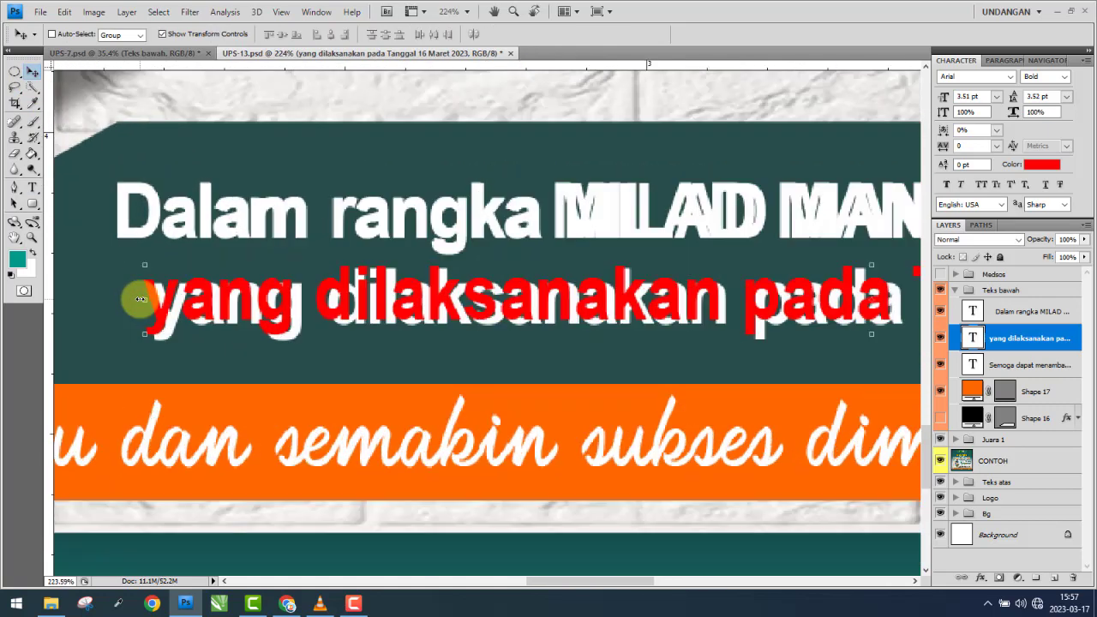
scroll(142, 299, "up", 3)
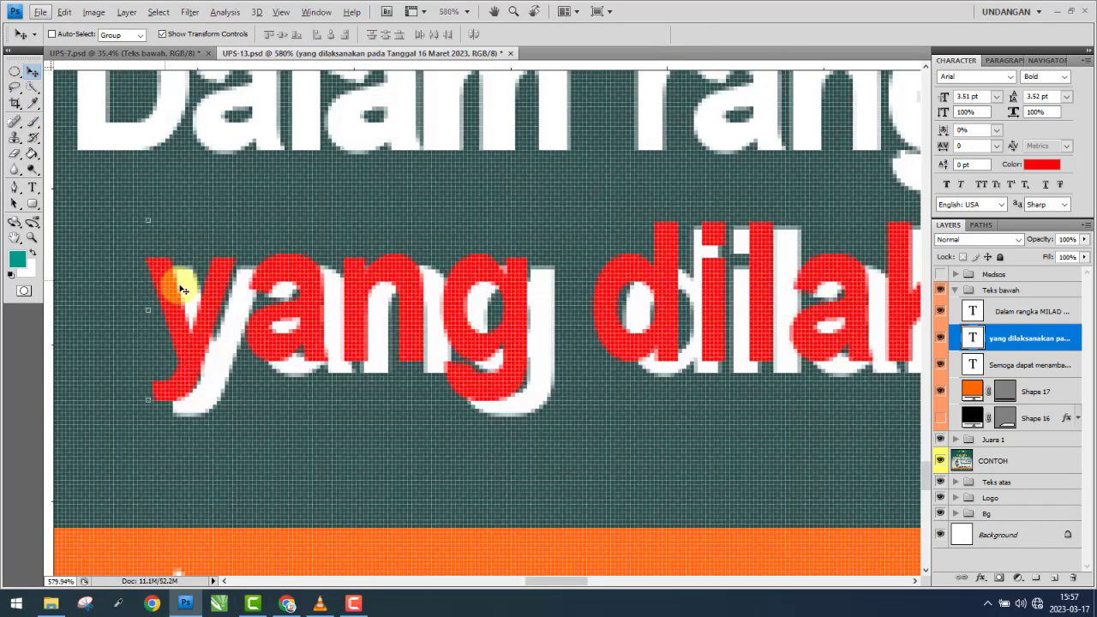
key("Right")
key("Down")
scroll(183, 290, "down", 3)
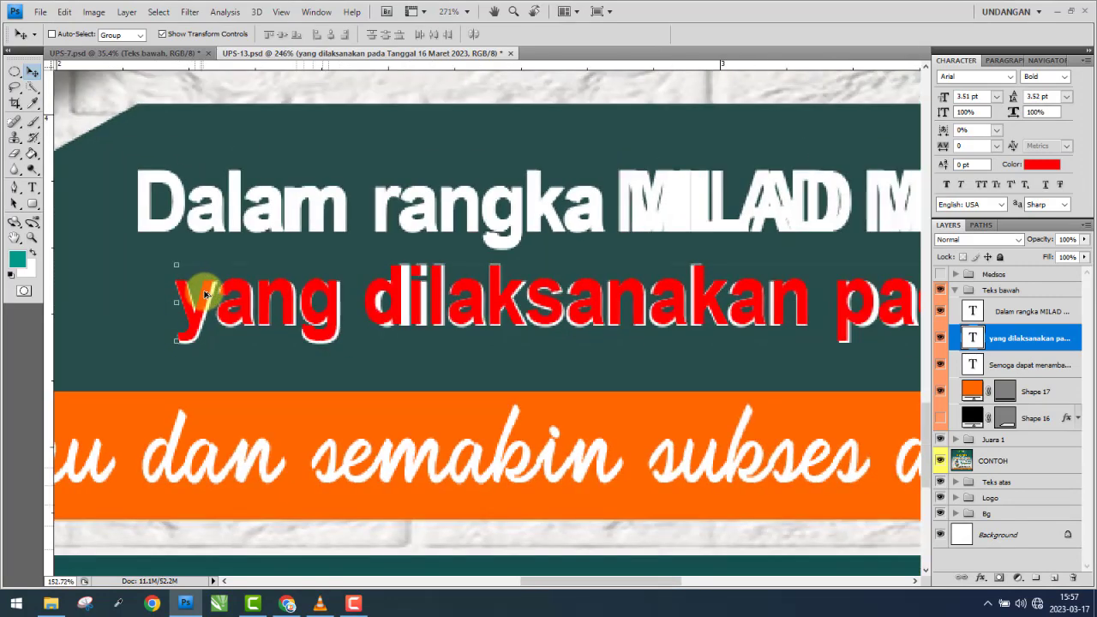
scroll(206, 296, "down", 2)
scroll(821, 296, "up", 1)
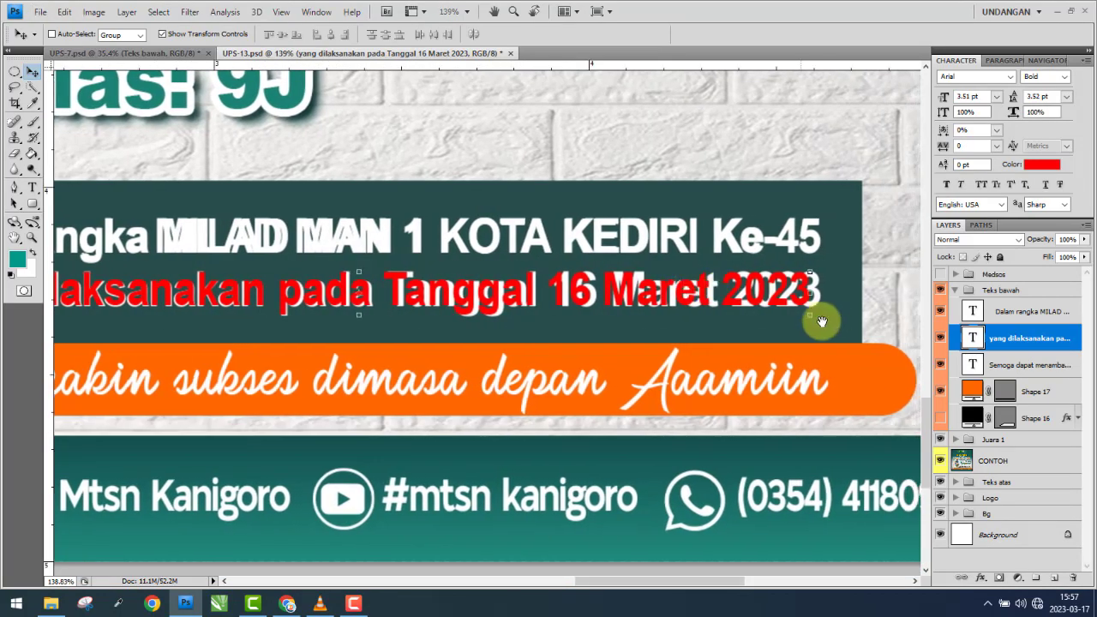
scroll(821, 320, "up", 1)
scroll(822, 319, "up", 1)
scroll(823, 317, "up", 1)
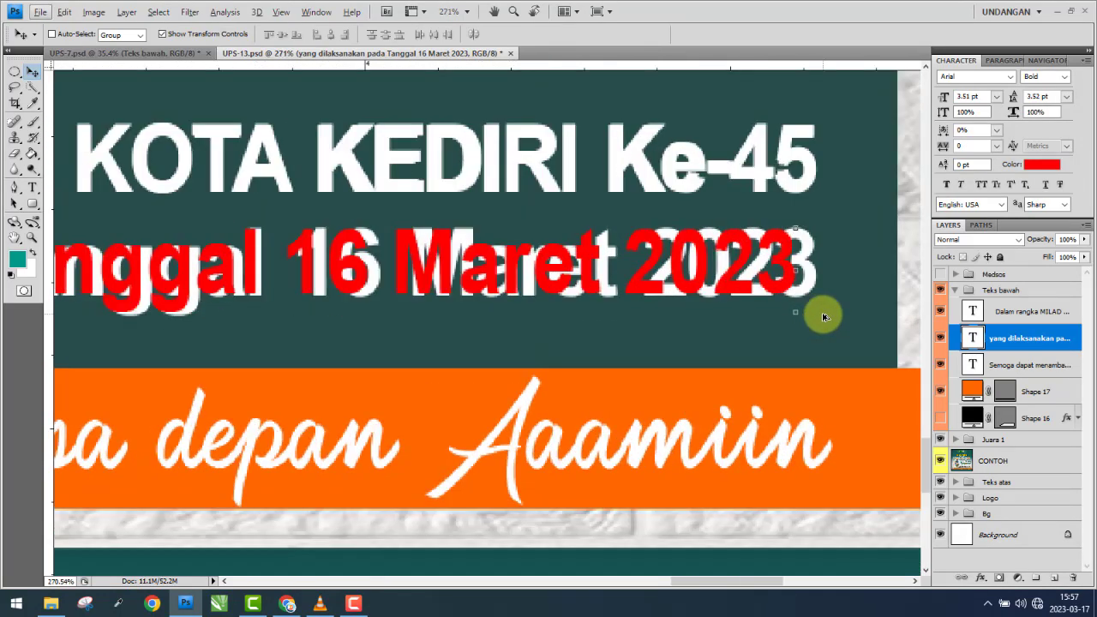
scroll(827, 296, "up", 1)
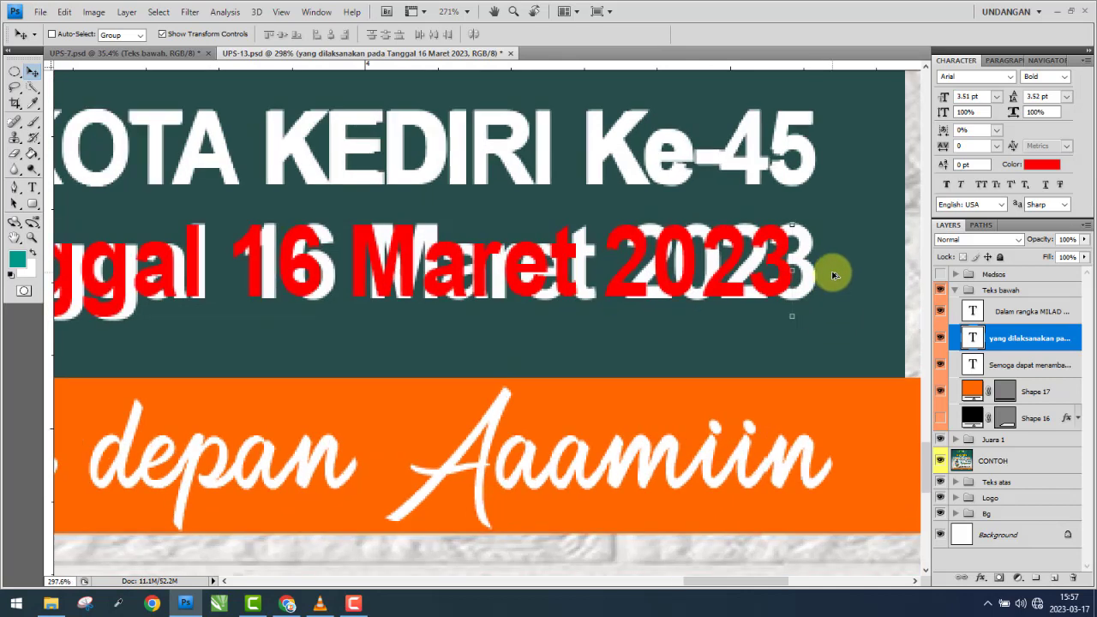
scroll(832, 273, "up", 1)
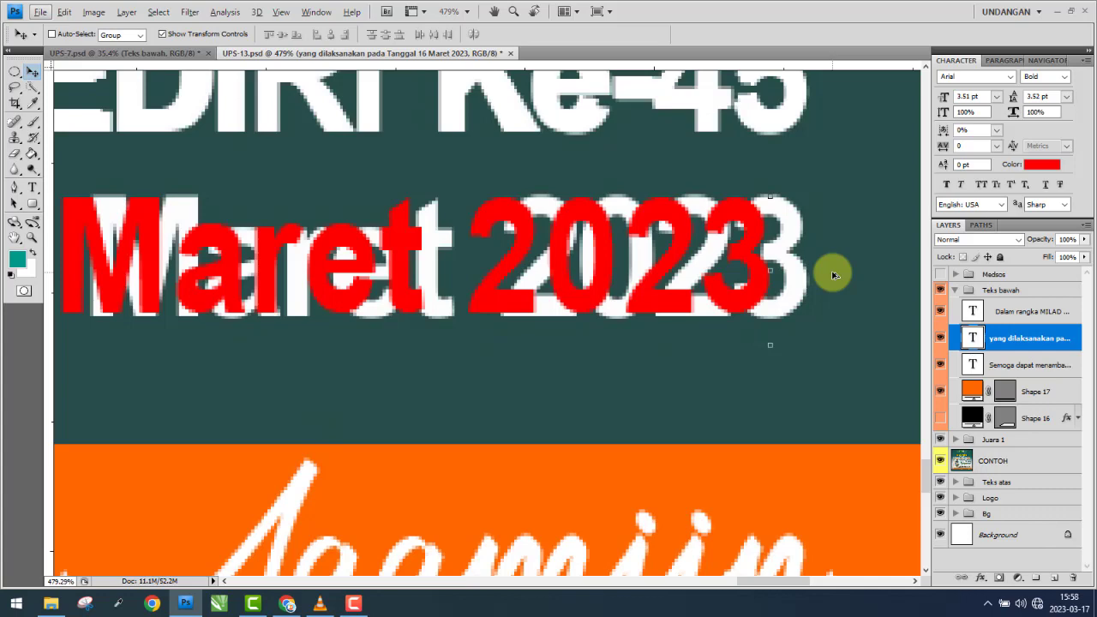
- Enlarge the red date line to about 101% with Free Transform
scroll(810, 300, "up", 1)
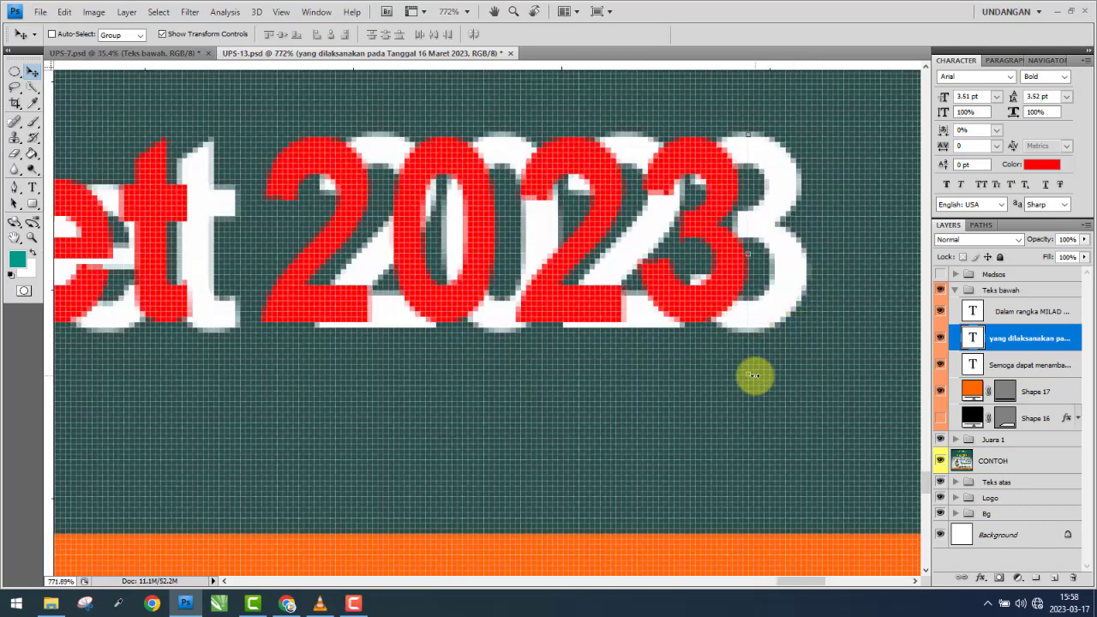
key("ctrl+t")
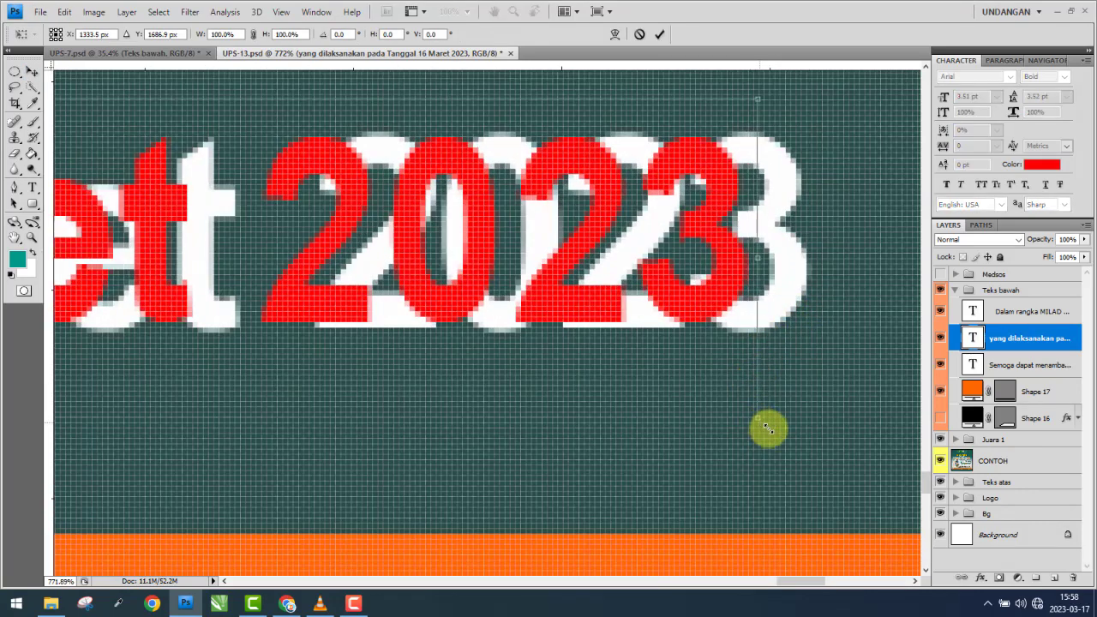
left_click_drag(767, 428, 811, 441)
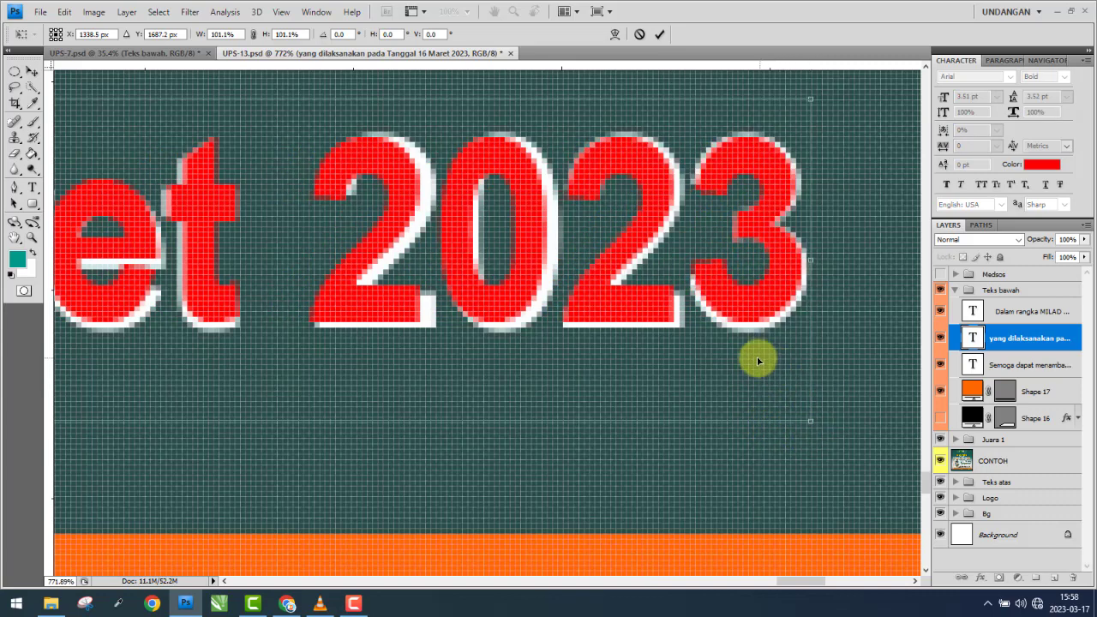
- Stretch the date line slightly taller, commit the transform and fit the poster on screen
scroll(763, 347, "down", 2)
scroll(617, 335, "down", 1)
scroll(538, 340, "down", 1)
scroll(480, 343, "down", 1)
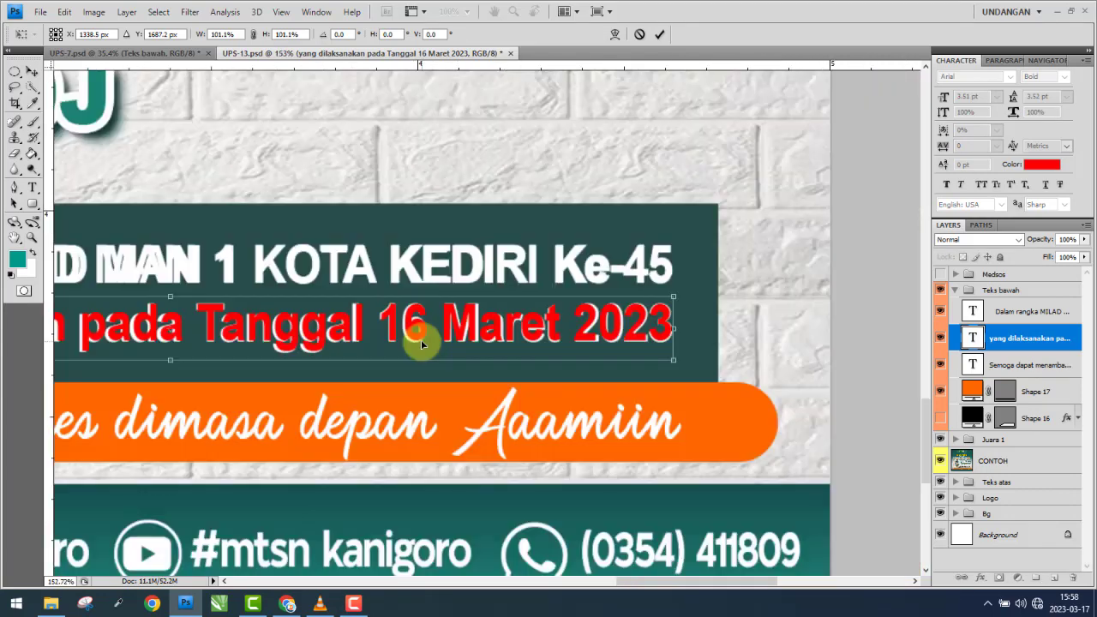
scroll(120, 360, "up", 1)
scroll(155, 362, "up", 2)
scroll(202, 364, "up", 1)
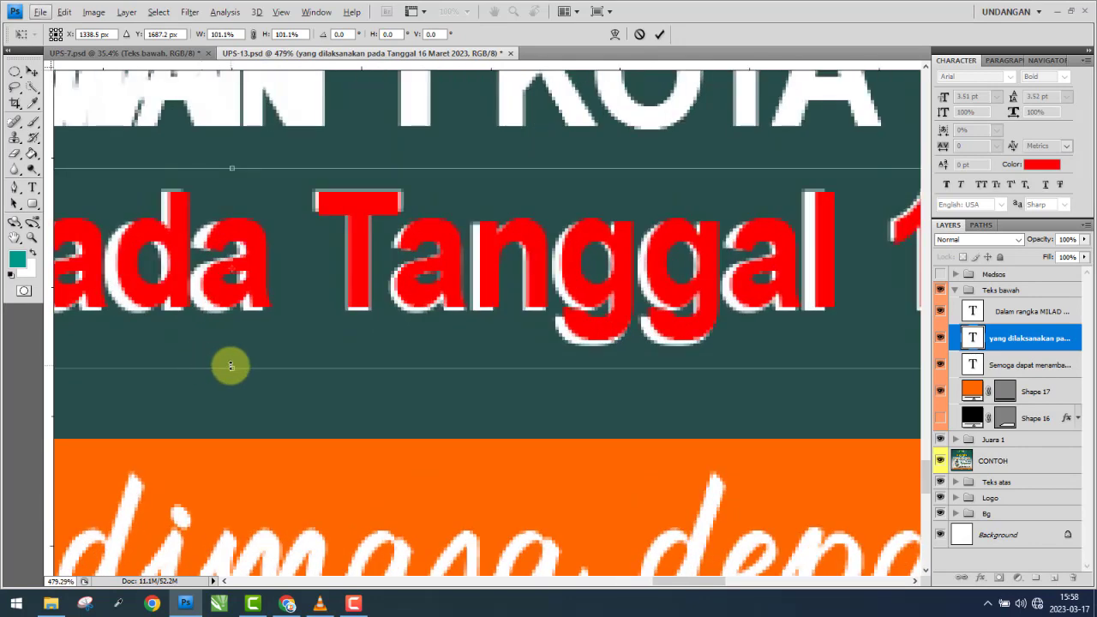
left_click_drag(232, 371, 232, 373)
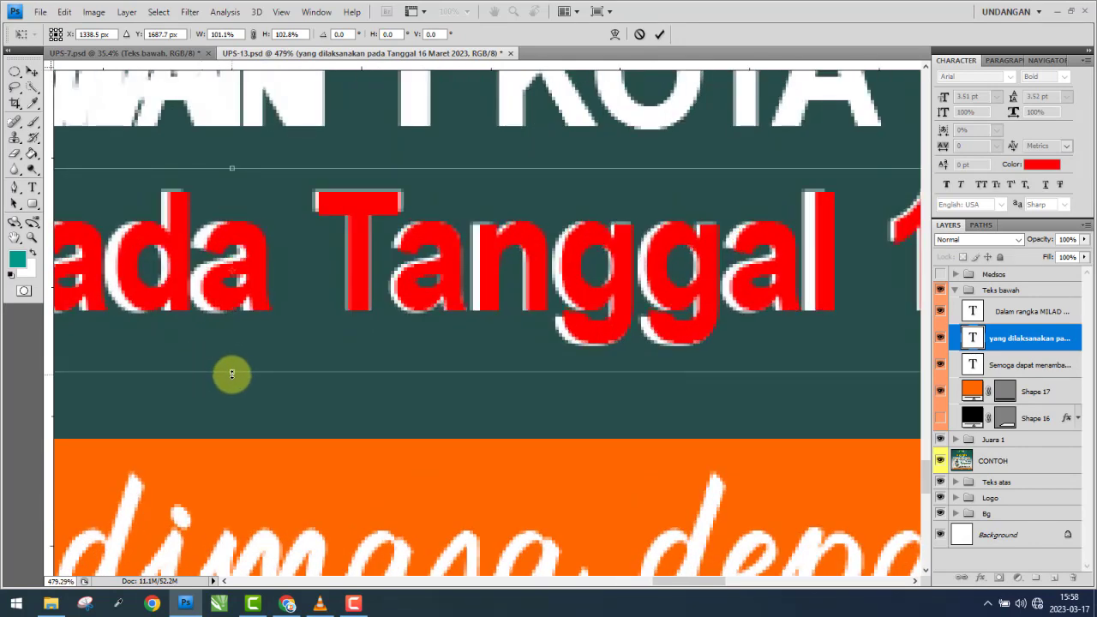
key("Return")
right_click(450, 265)
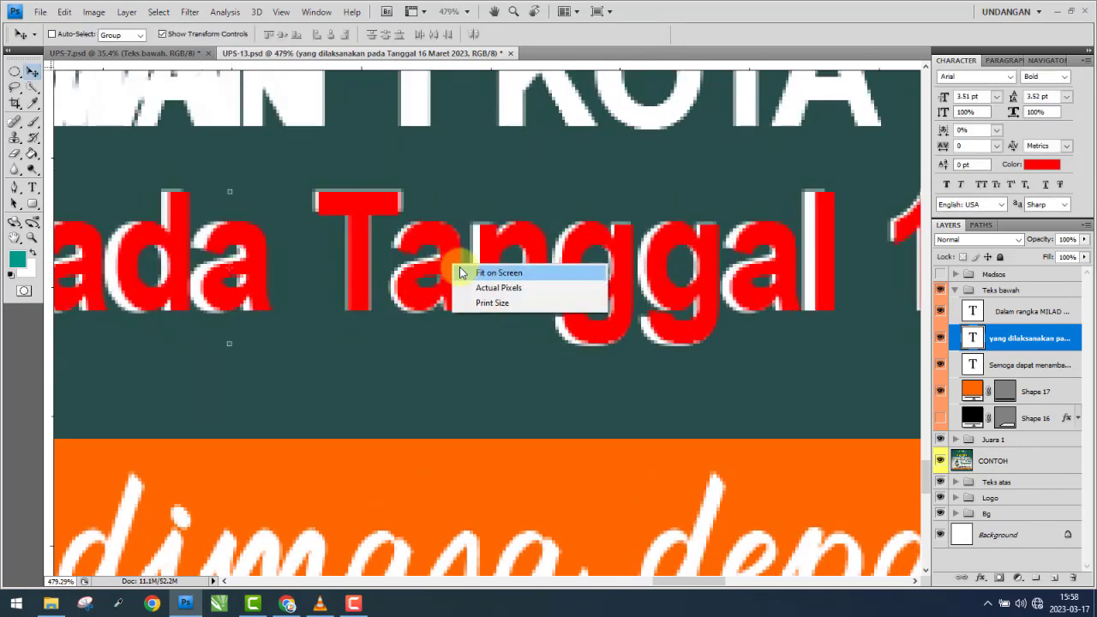
left_click(470, 276)
- Make the date text white, collapse Teks bawah and show the Medsos group
left_click(1042, 164)
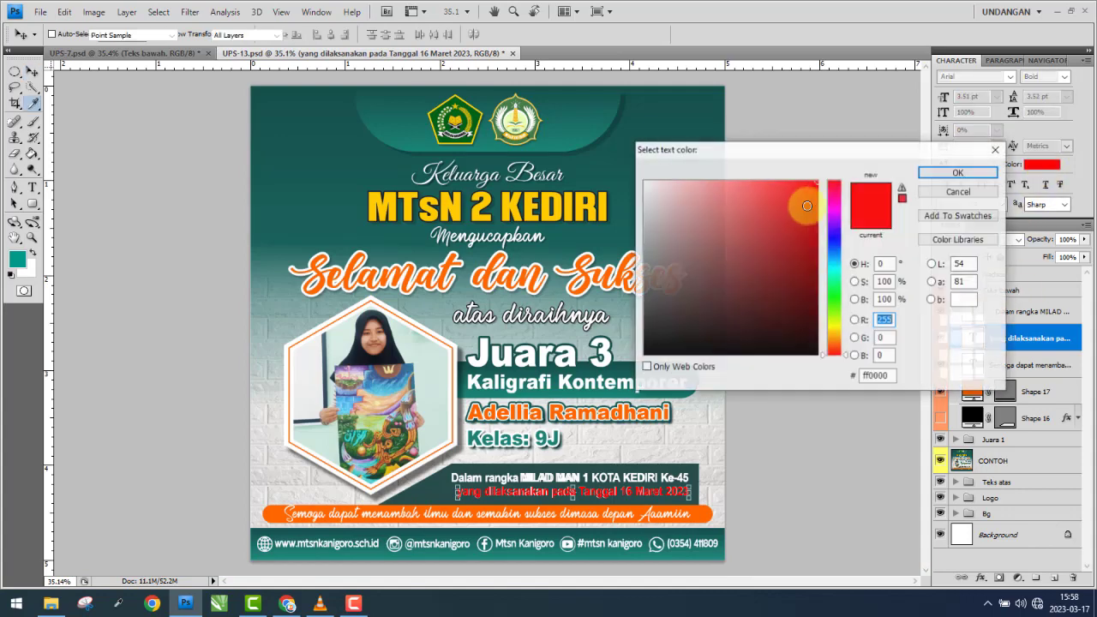
left_click(946, 174)
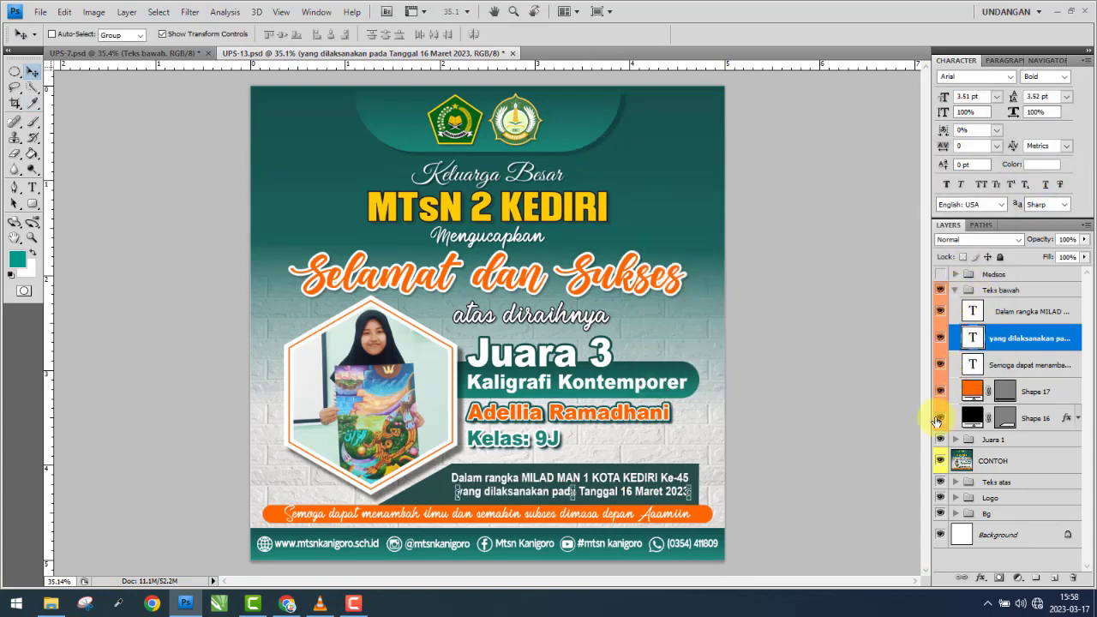
left_click(956, 290)
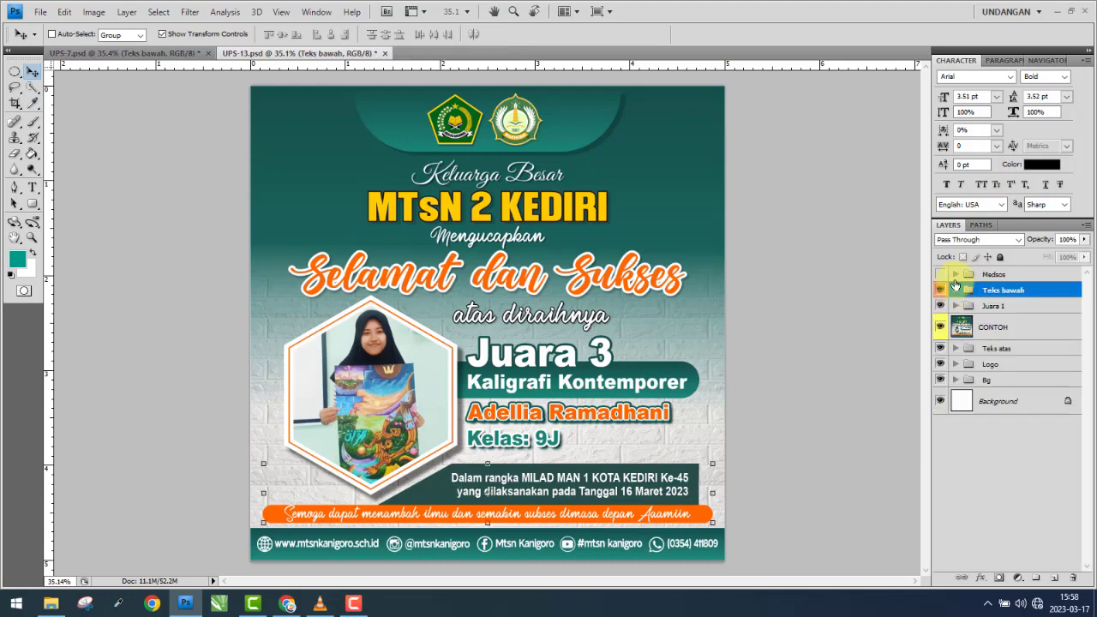
left_click(941, 275)
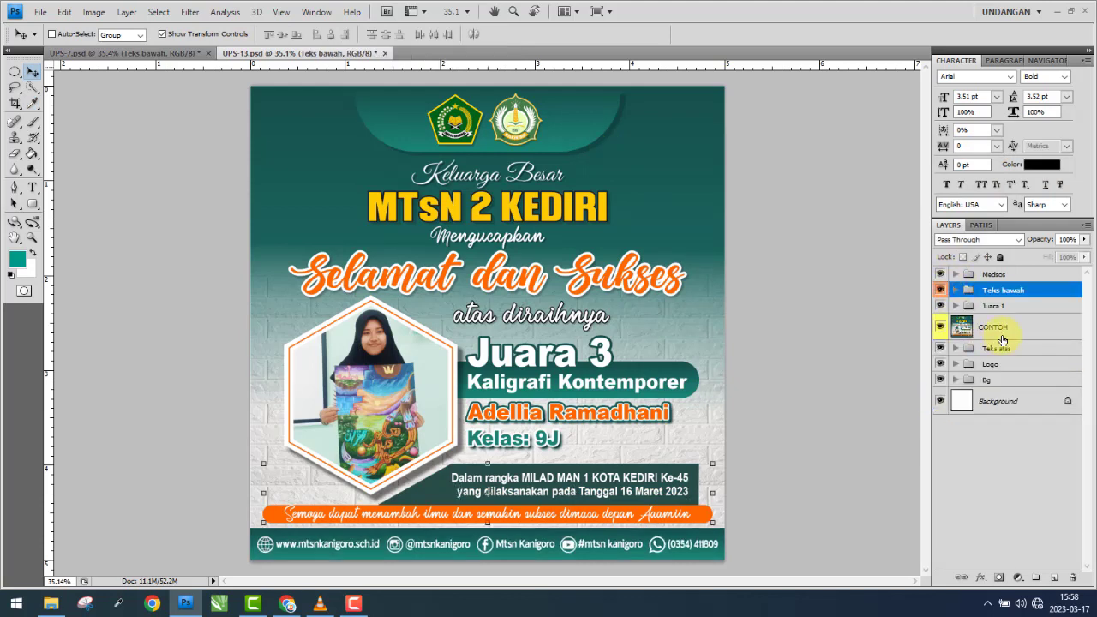
- Move the CONTOH layer to the top of the stack and label Teks bawah orange
left_click_drag(1002, 340, 1009, 271)
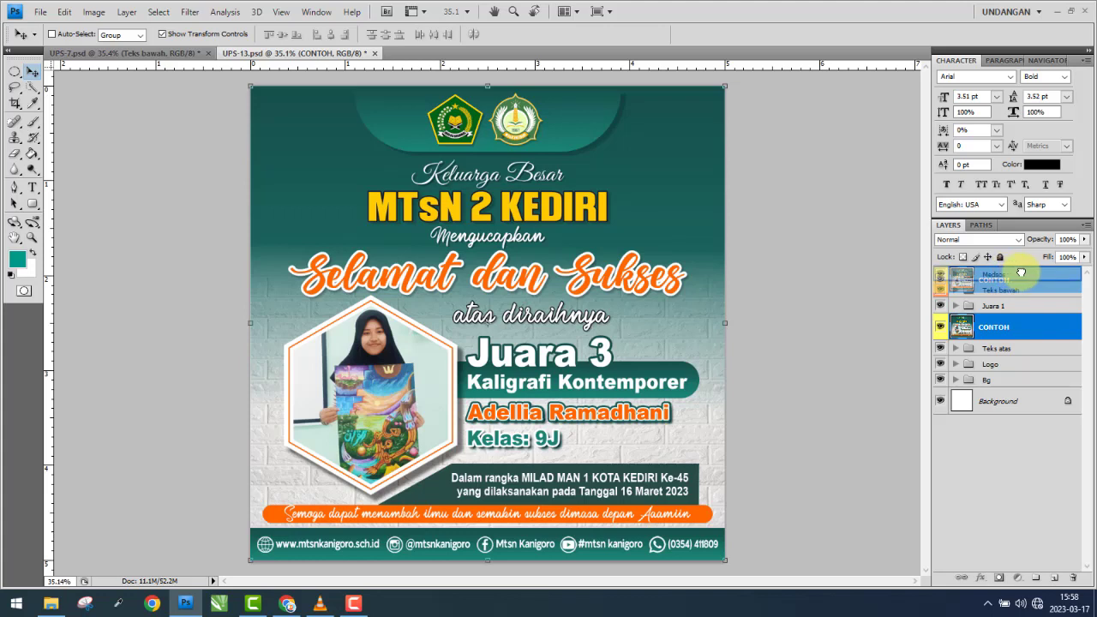
left_click_drag(1030, 267, 1007, 278)
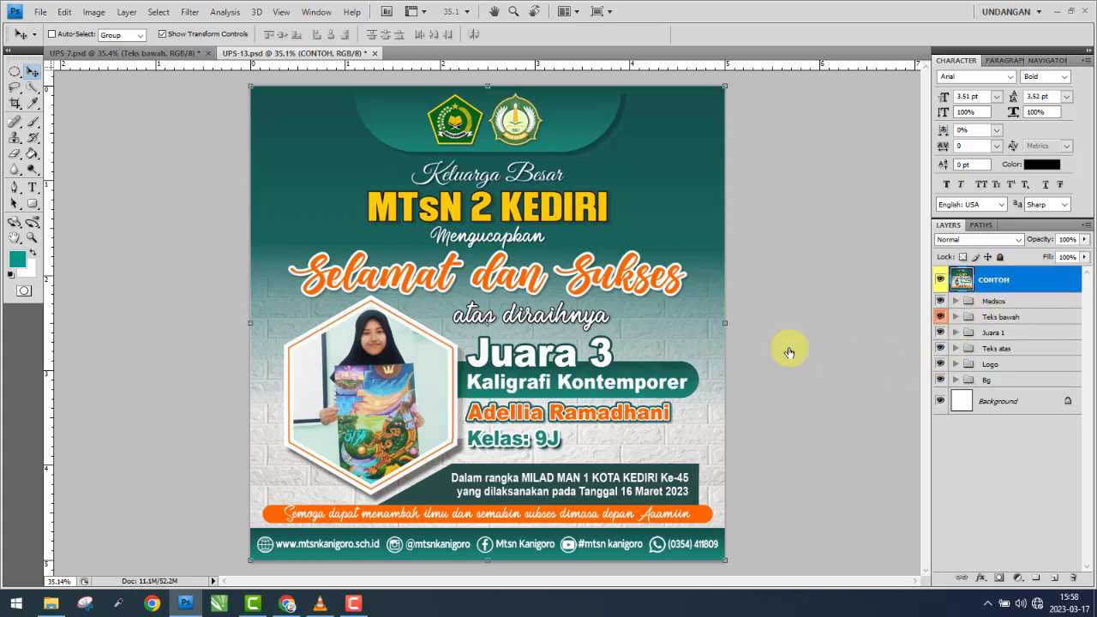
right_click(940, 319)
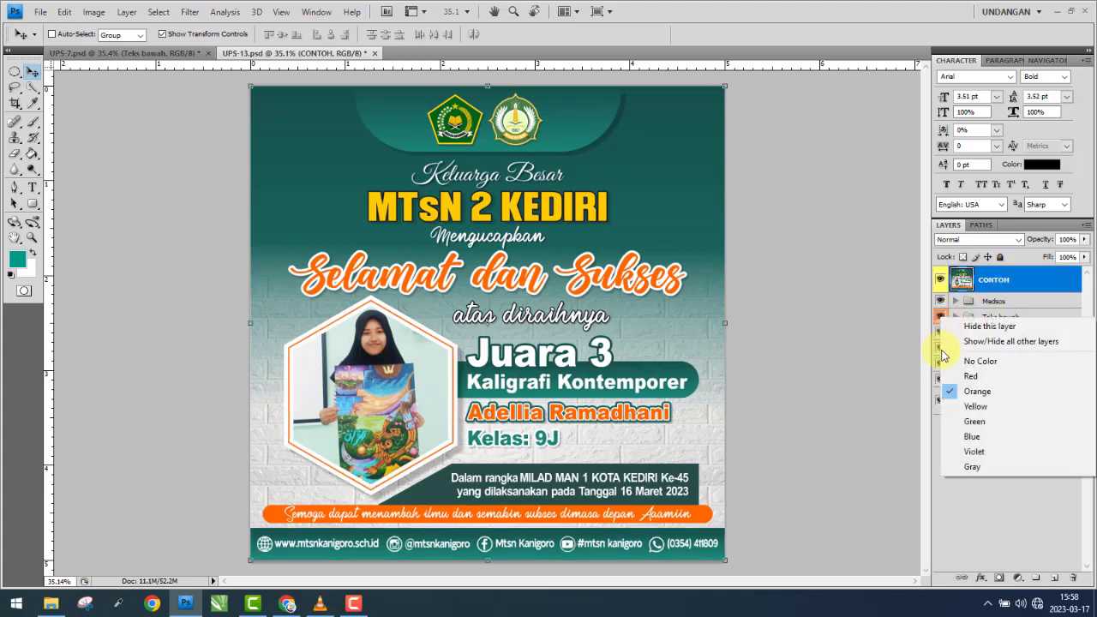
left_click(953, 392)
left_click(988, 487)
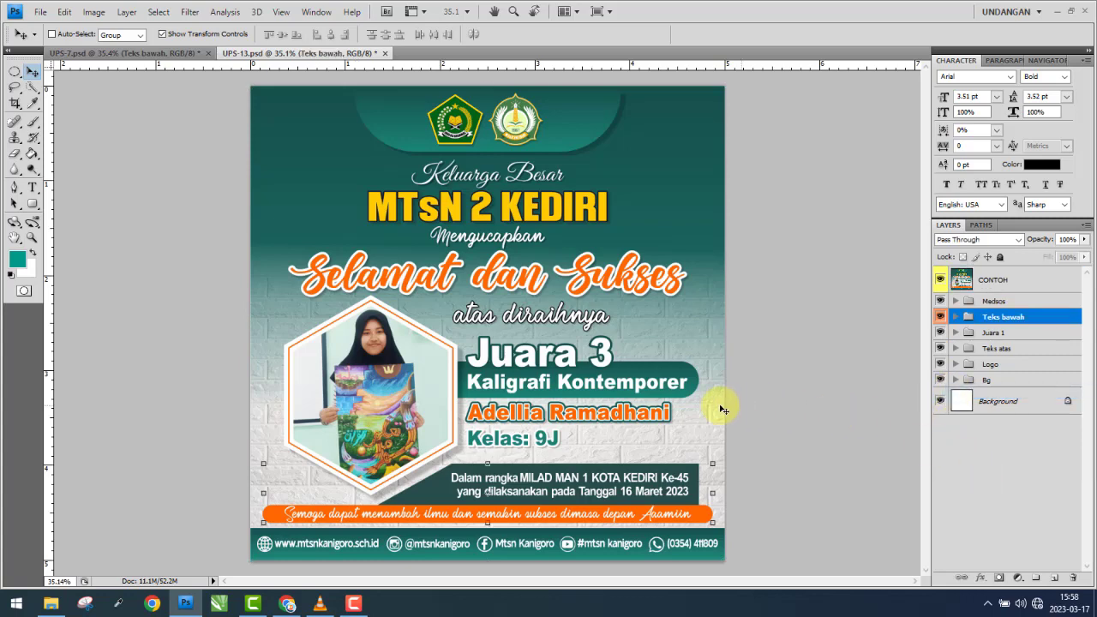
- Fit the poster on screen and save it
key("ctrl+0")
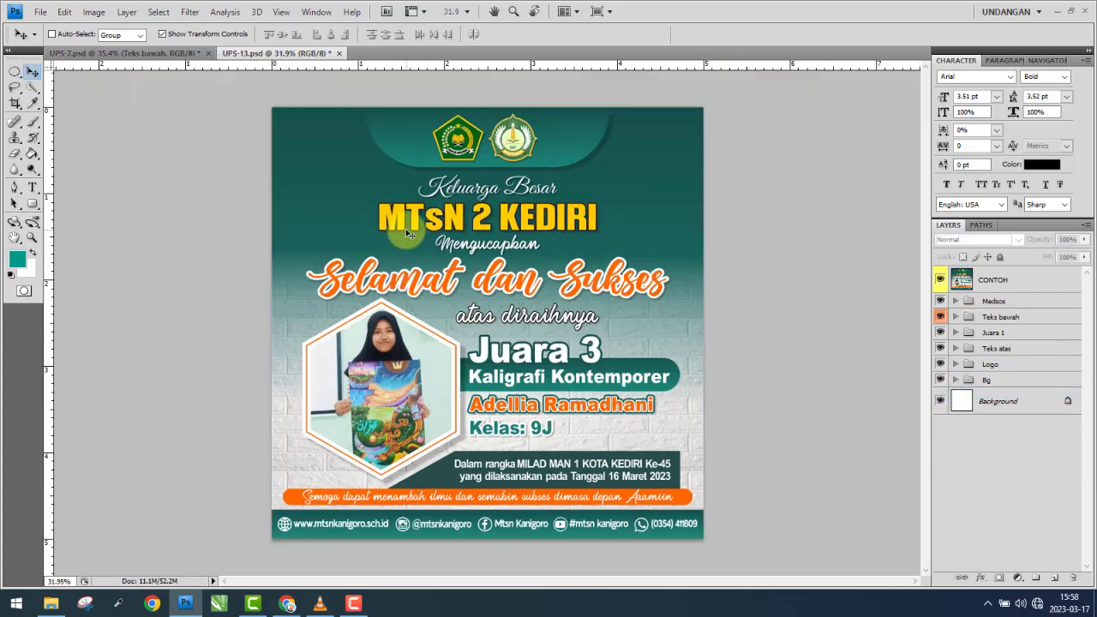
left_click(40, 12)
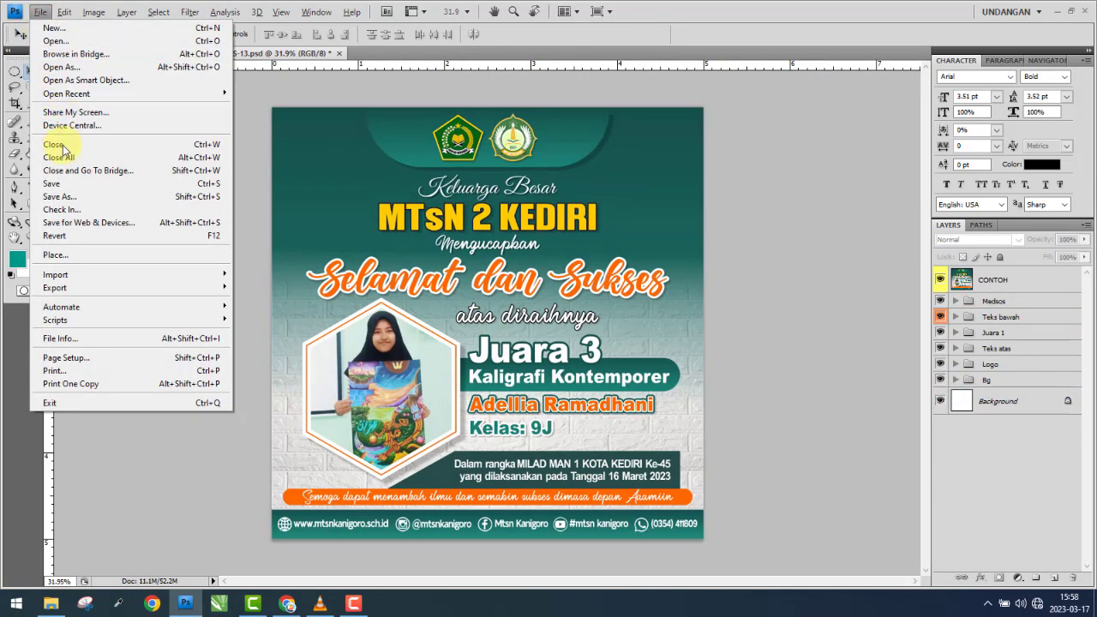
left_click(66, 184)
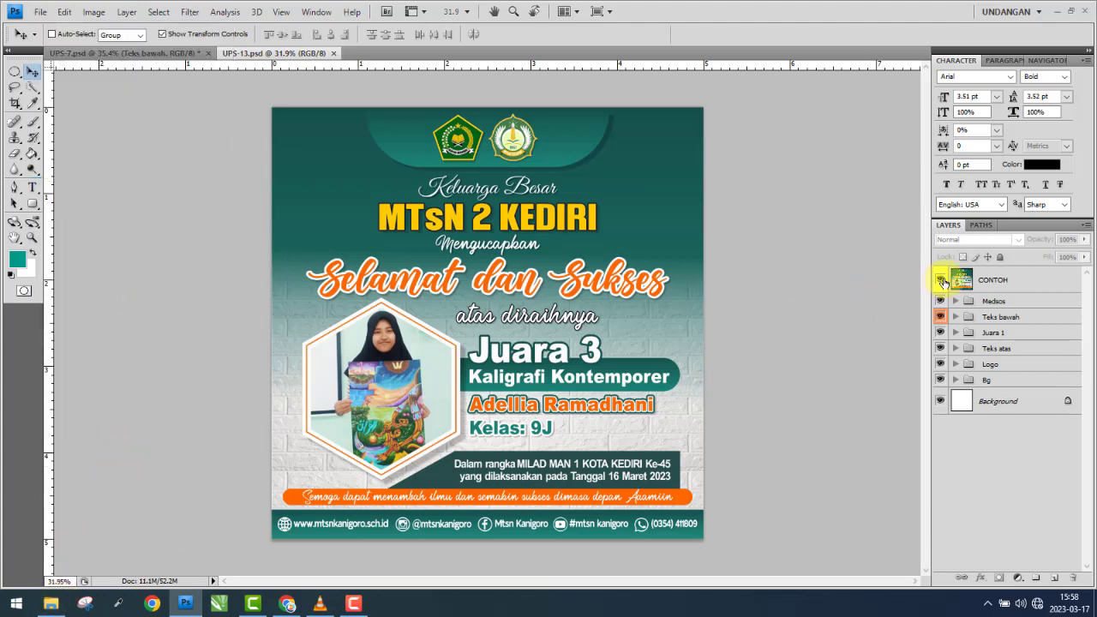
- Toggle CONTOH to compare, expand the Bg group and target Layer 7 copy 2's mask
left_click(941, 281)
left_click(941, 280)
left_click(942, 281)
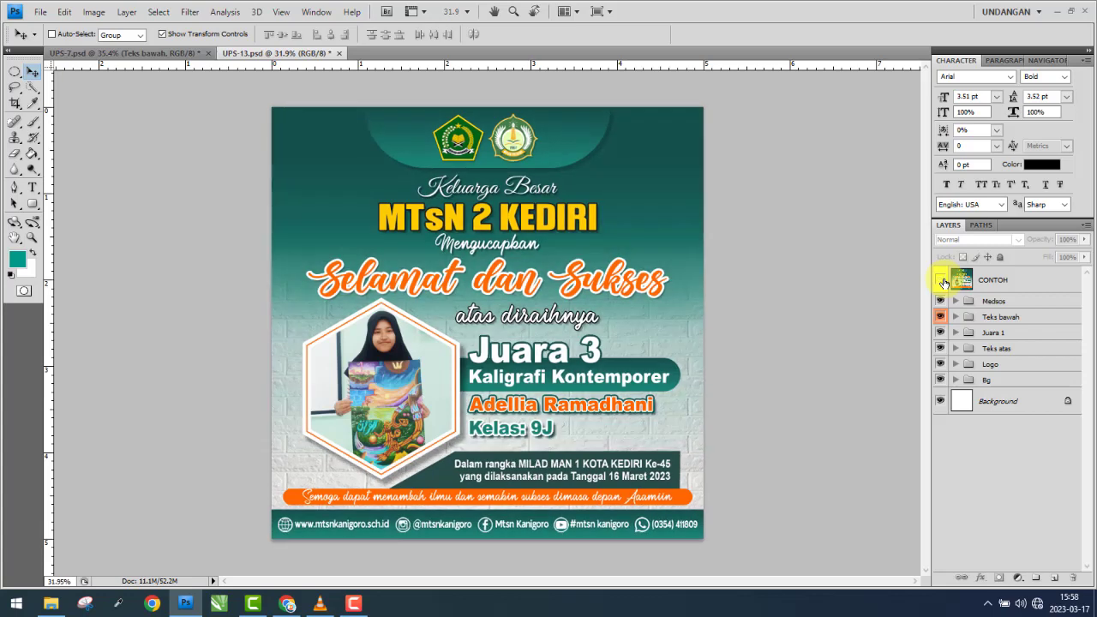
left_click(941, 281)
left_click(942, 281)
left_click(956, 381)
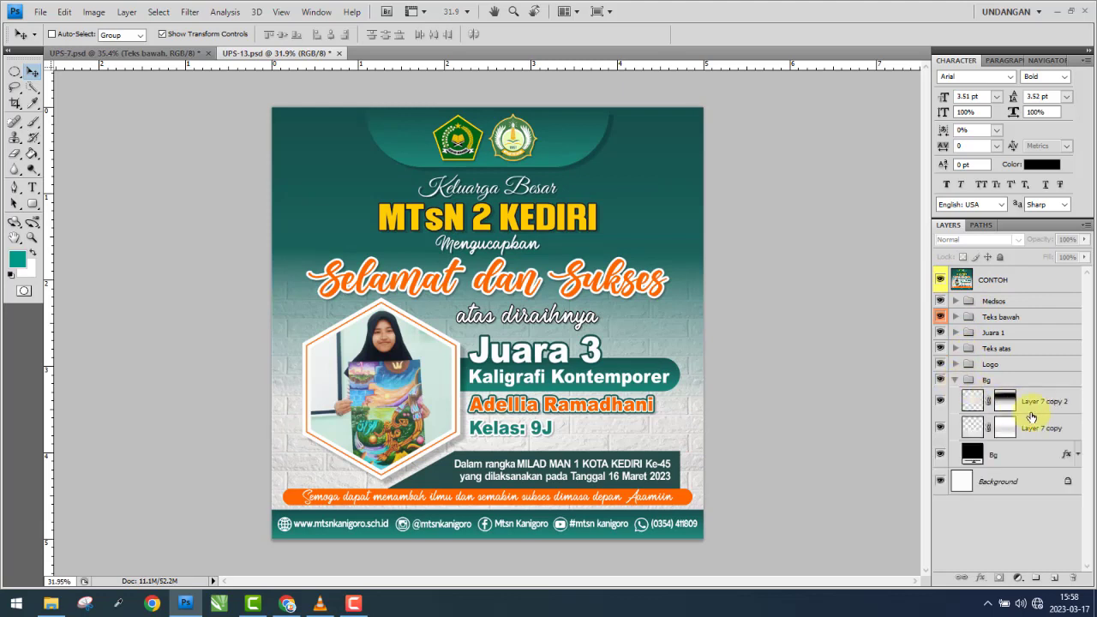
left_click(1015, 409)
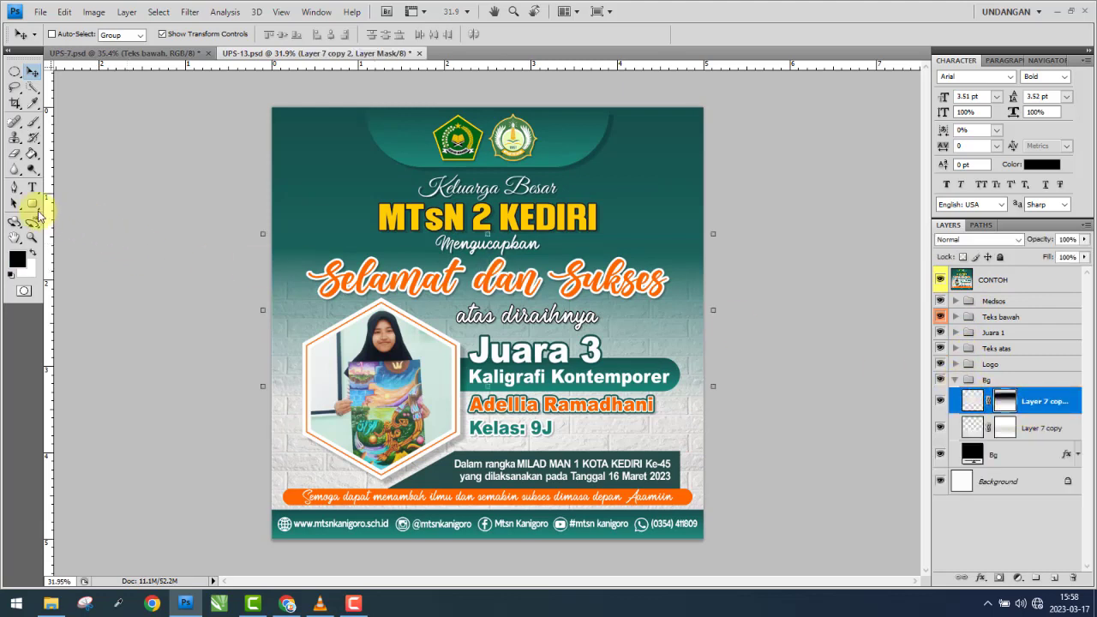
- Set the Eraser to an 800 px brush at 32% opacity with white foreground
left_click(17, 156)
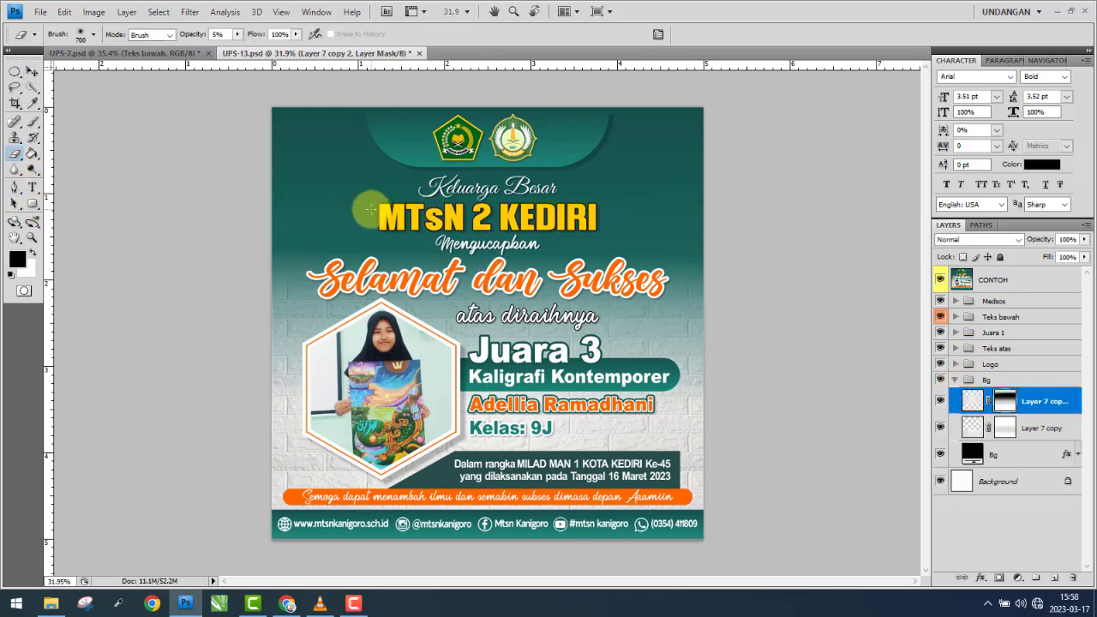
key("bracketright")
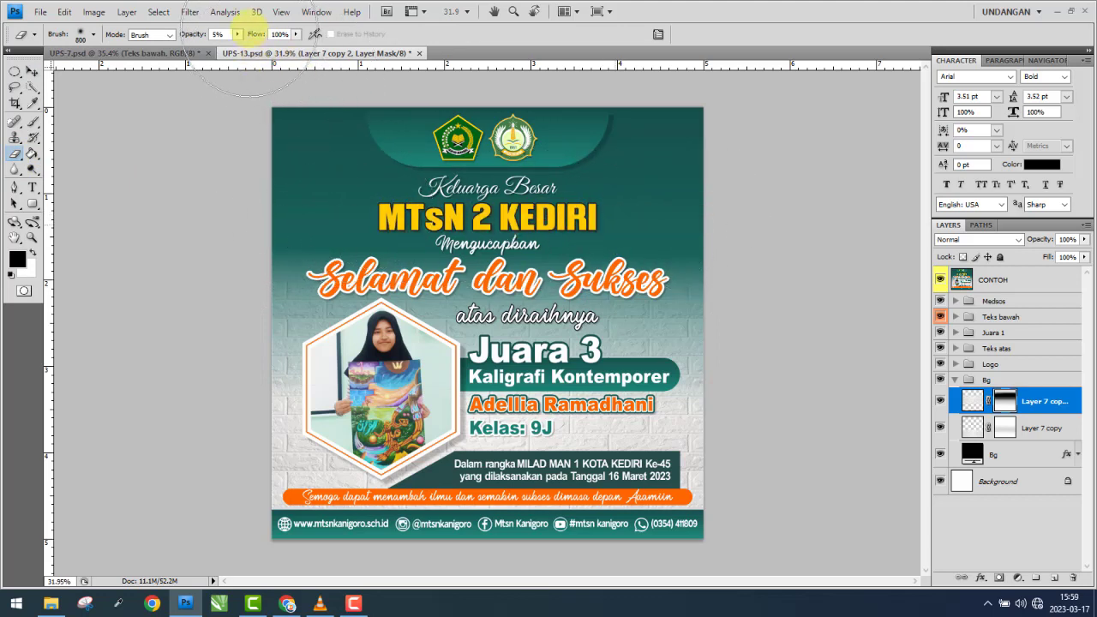
left_click(257, 50)
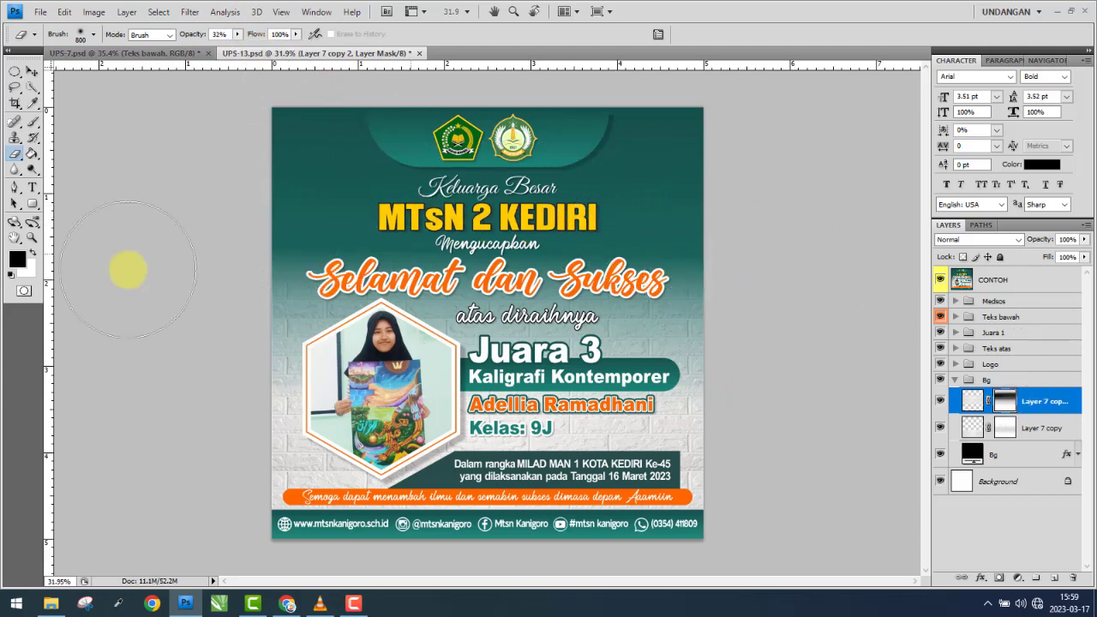
left_click(33, 252)
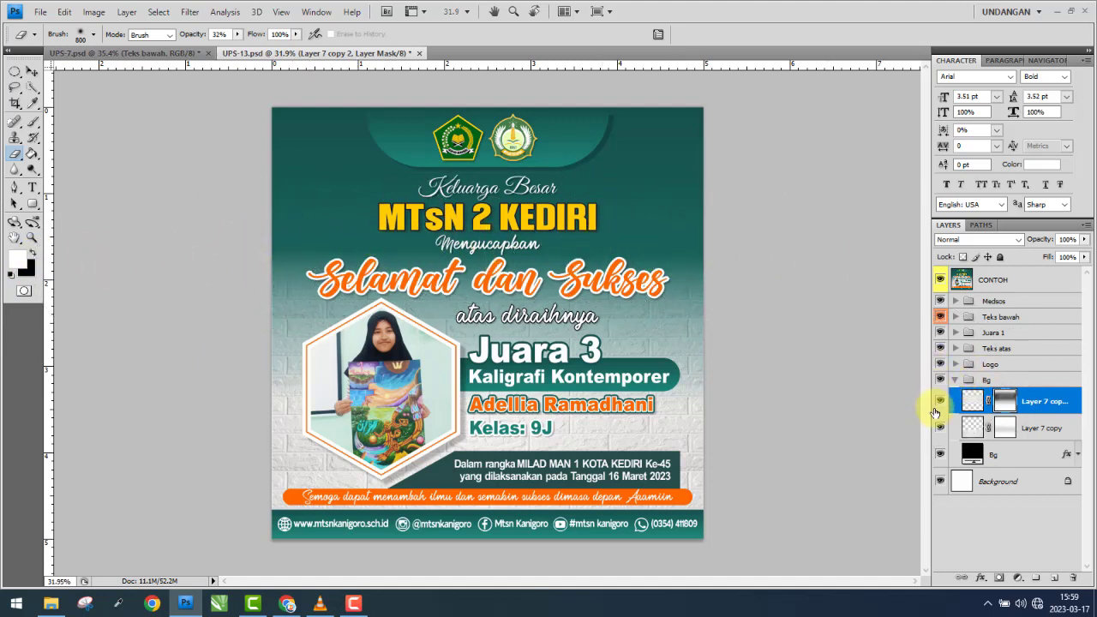
- Hide CONTOH and brush the mask behind the Selamat dan Sukses band, then select CONTOH
left_click(941, 281)
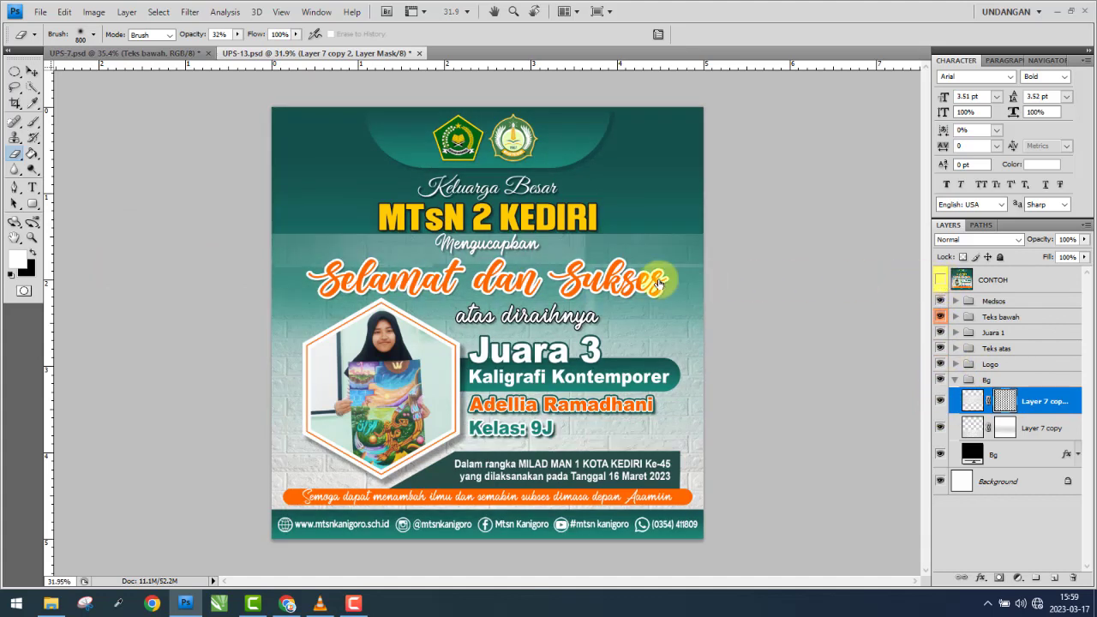
left_click(616, 282)
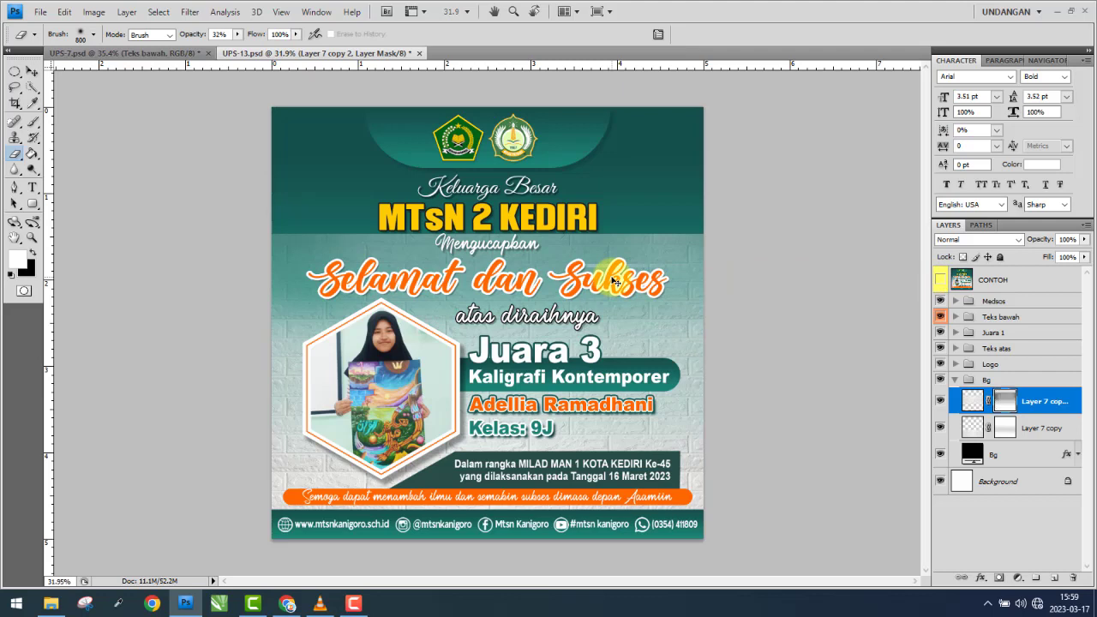
left_click(615, 283)
left_click(594, 288)
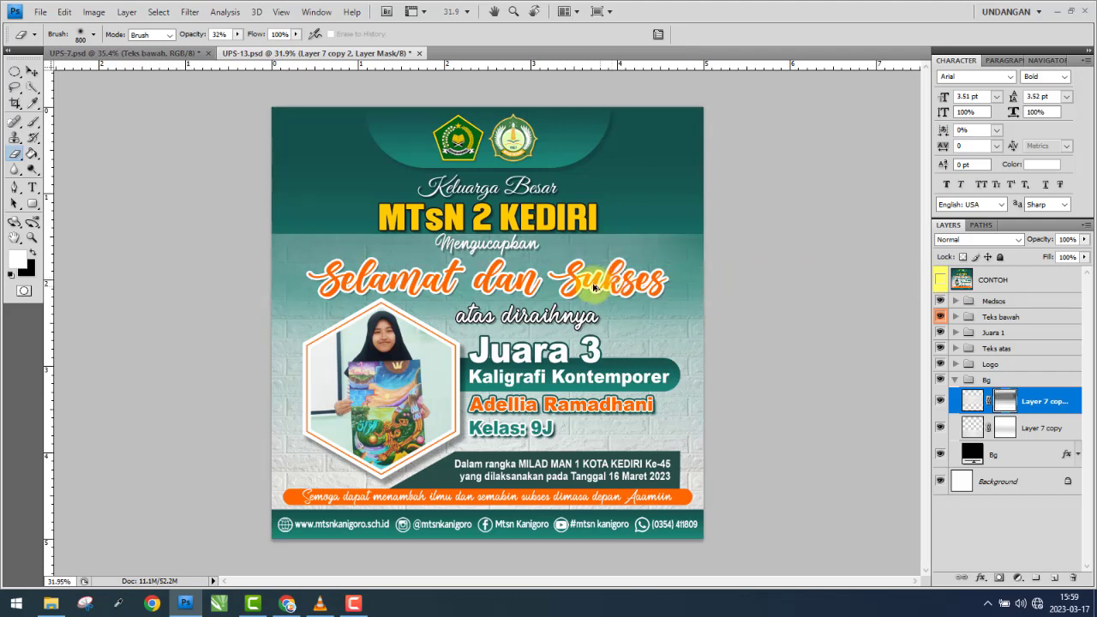
left_click(593, 288)
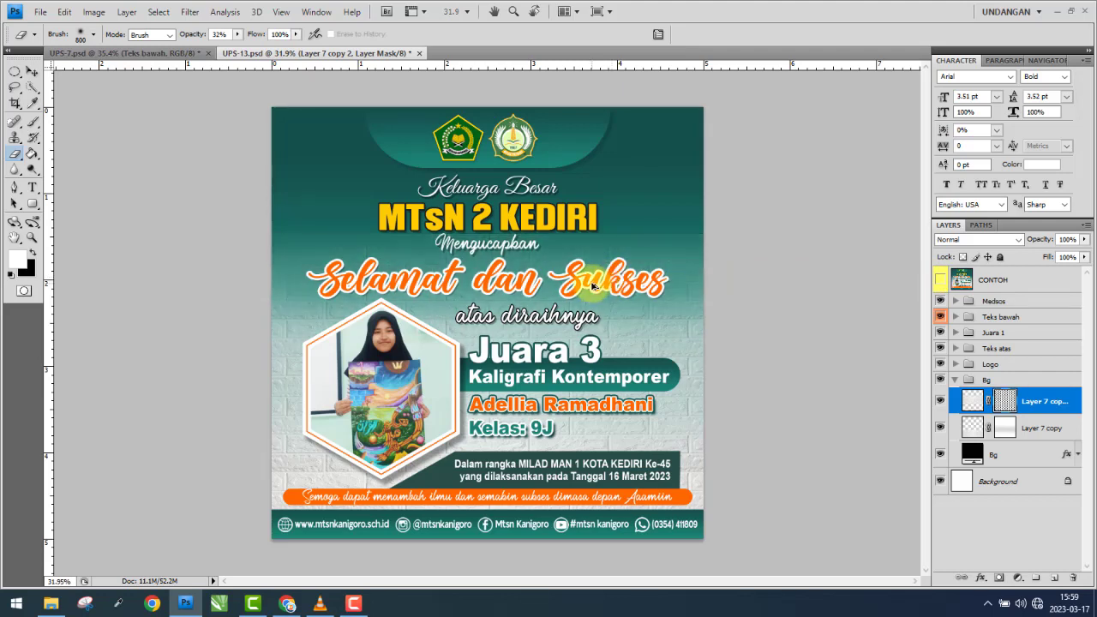
key("alt+period")
left_click(593, 288, "alt")
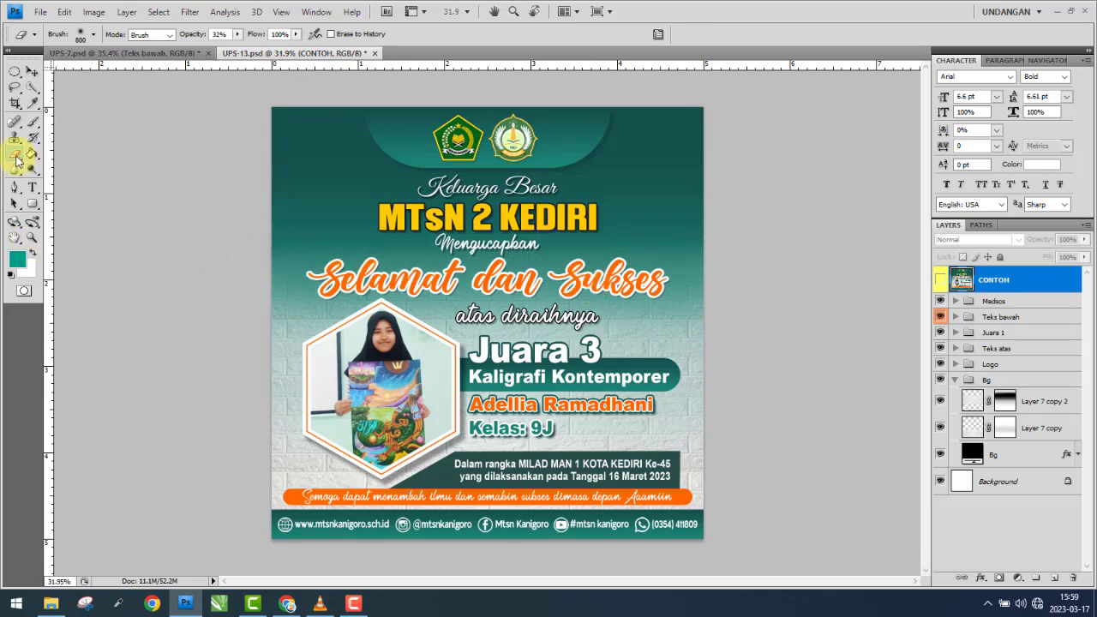
left_click(19, 257)
left_click_drag(692, 221, 616, 360)
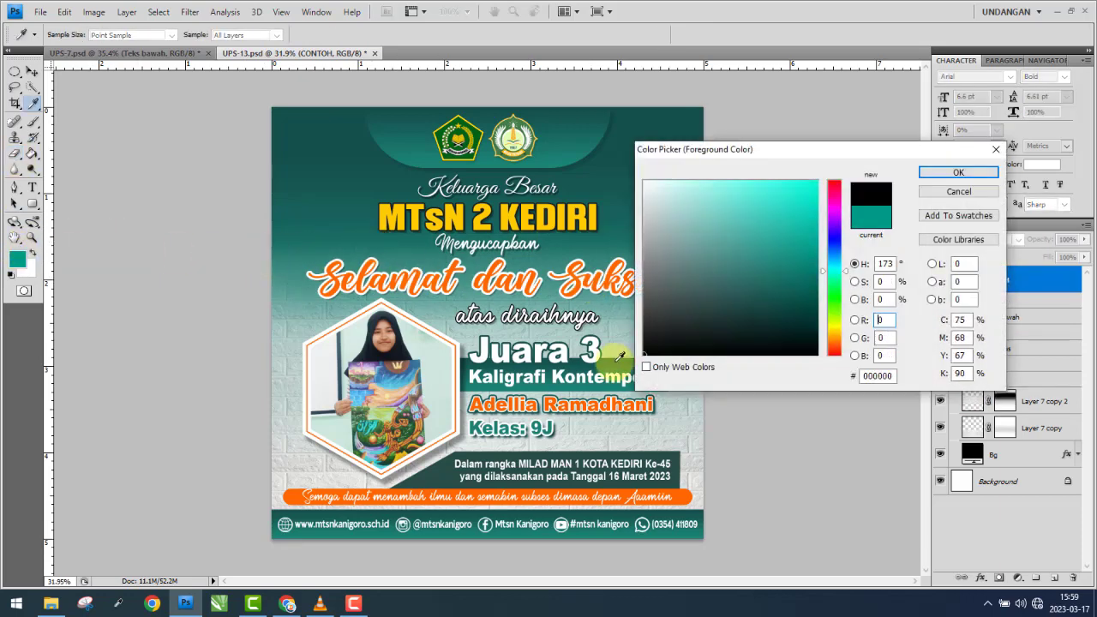
left_click(960, 173)
key("e")
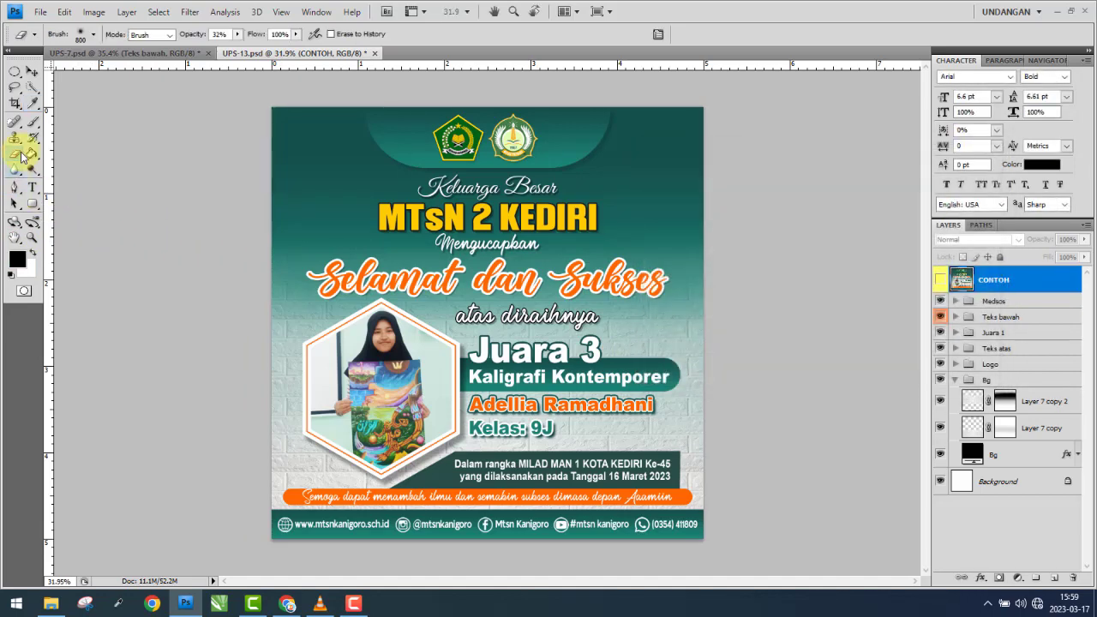
left_click(1006, 402)
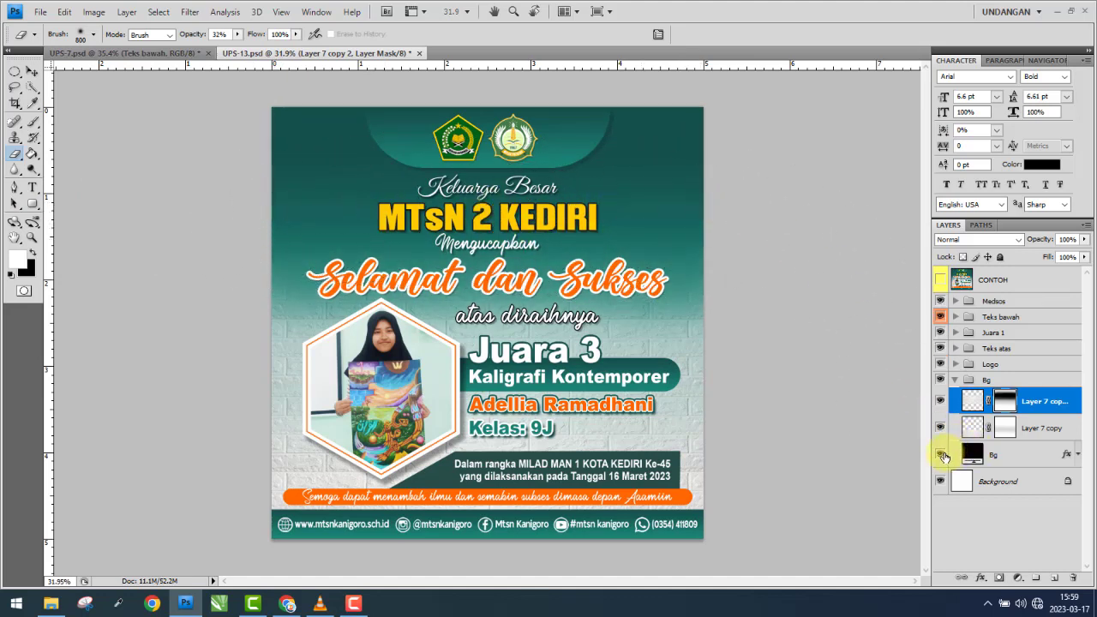
left_click(941, 455)
left_click(941, 456)
- Move a Bg gradient overlay stop to 80%, colour it 124e4a, and apply the style
left_click(1018, 457)
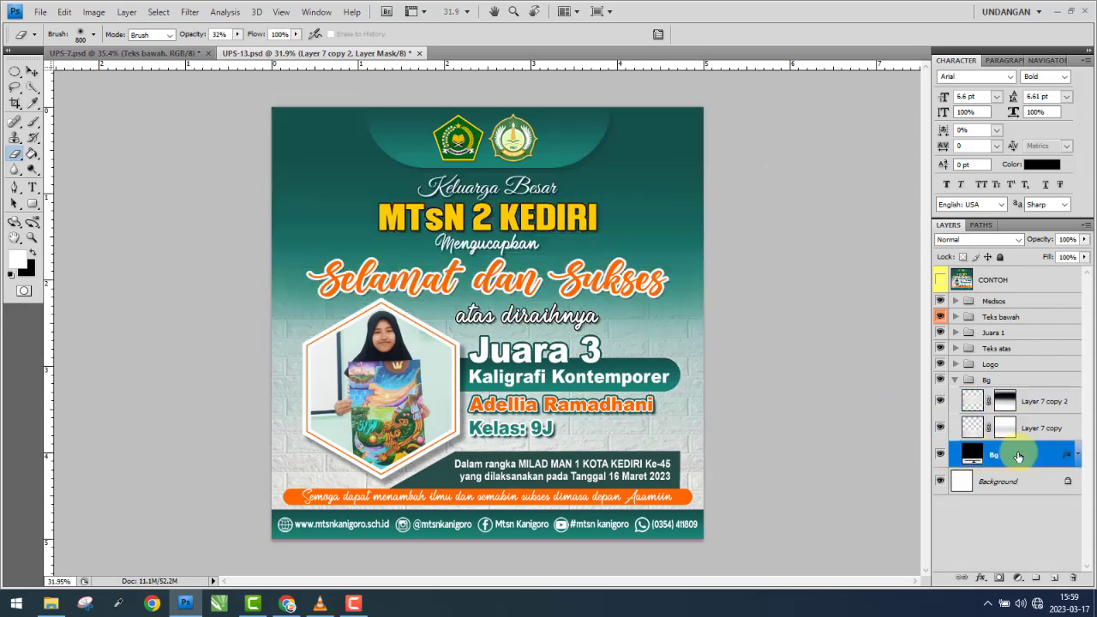
double_click(1018, 457)
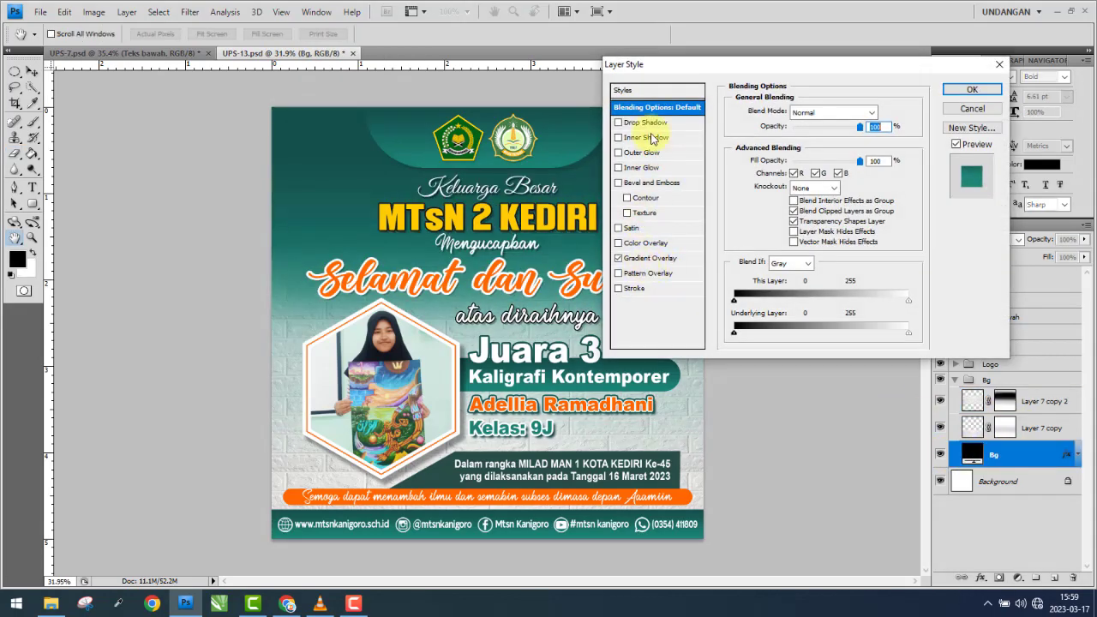
left_click(651, 259)
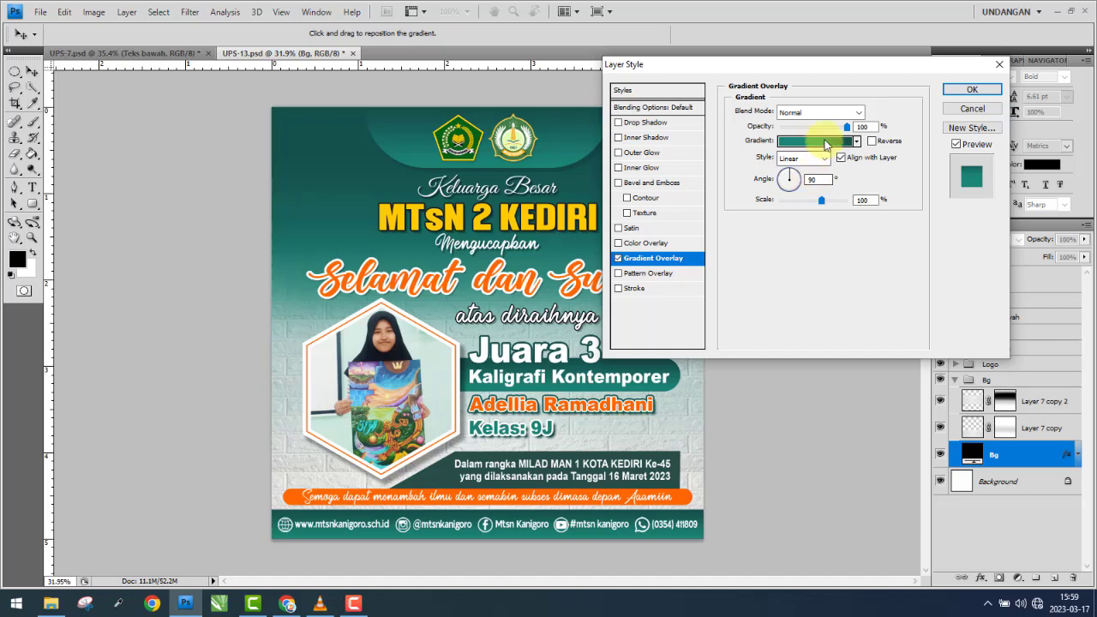
left_click(810, 139)
left_click_drag(937, 386, 920, 387)
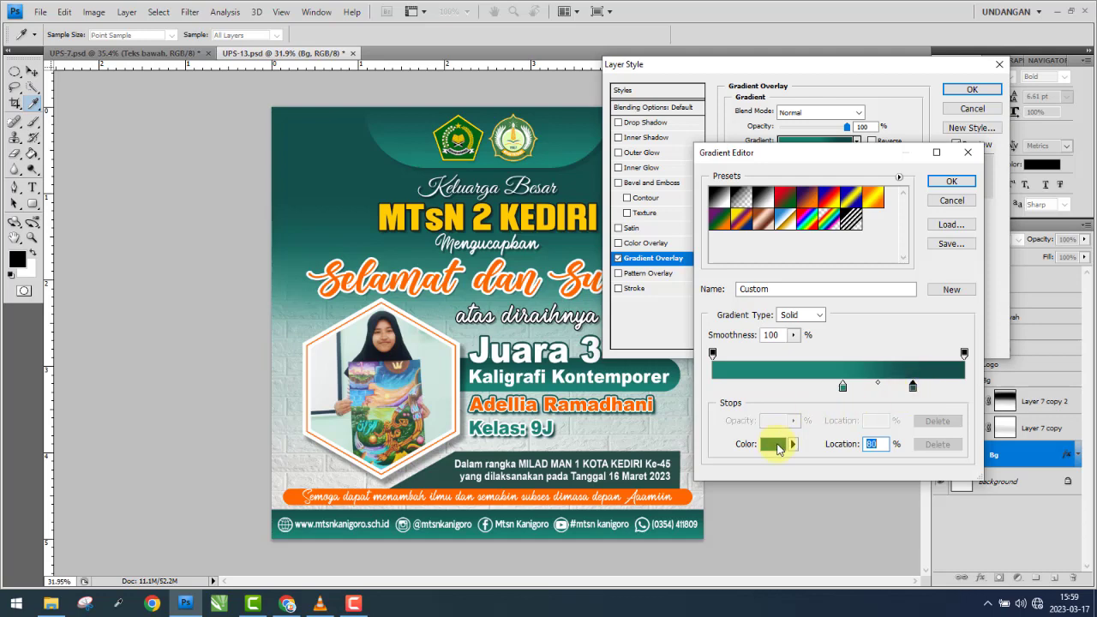
left_click(775, 444)
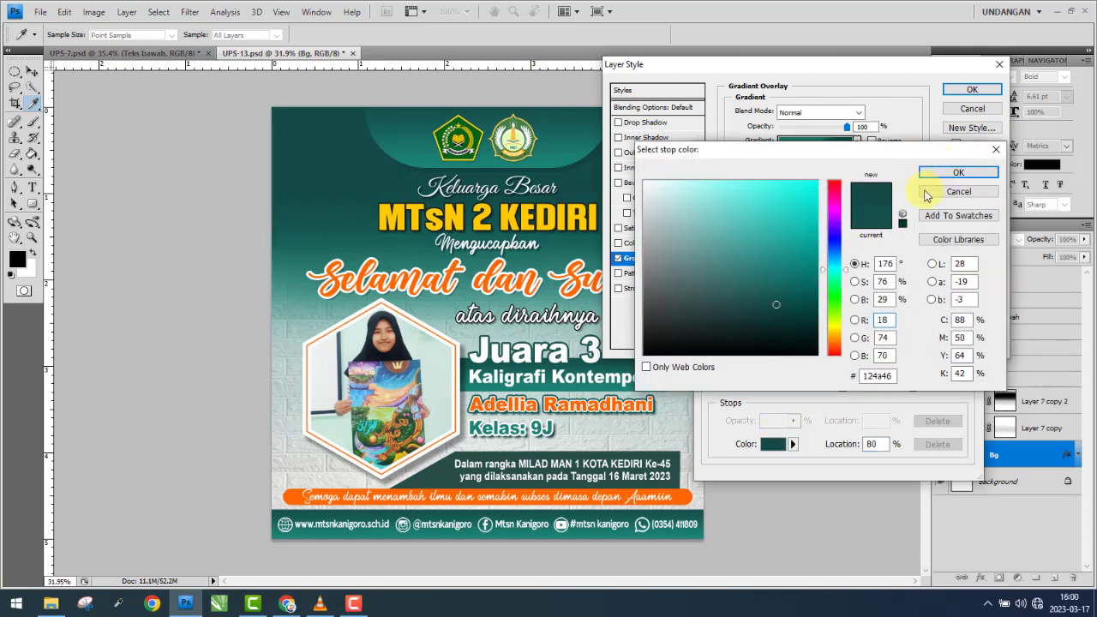
left_click(776, 305)
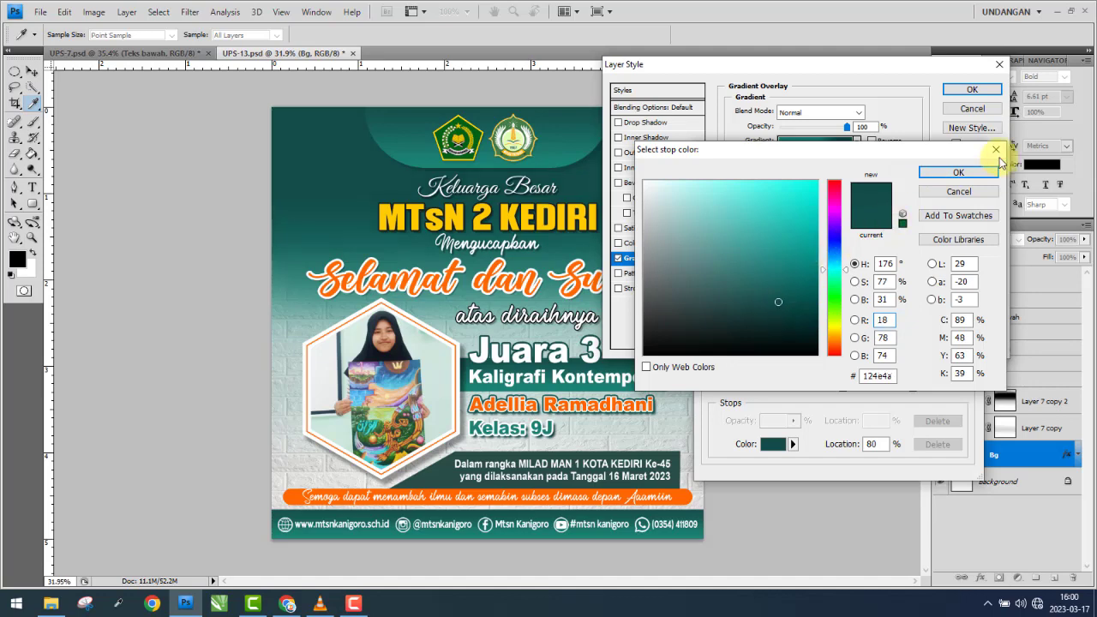
left_click(969, 172)
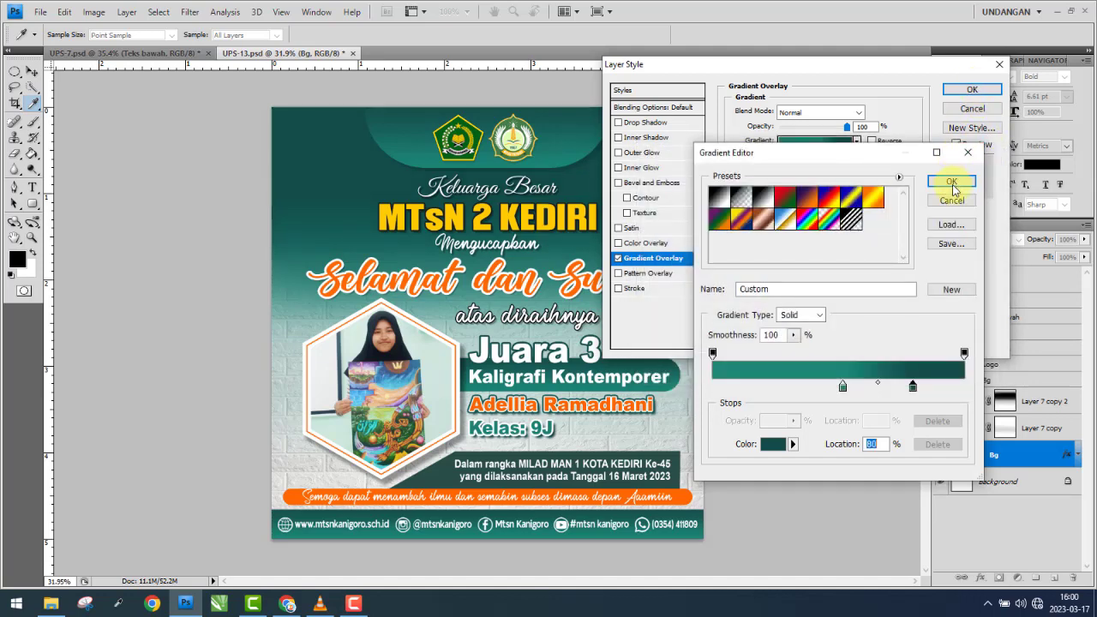
left_click(952, 182)
left_click(971, 89)
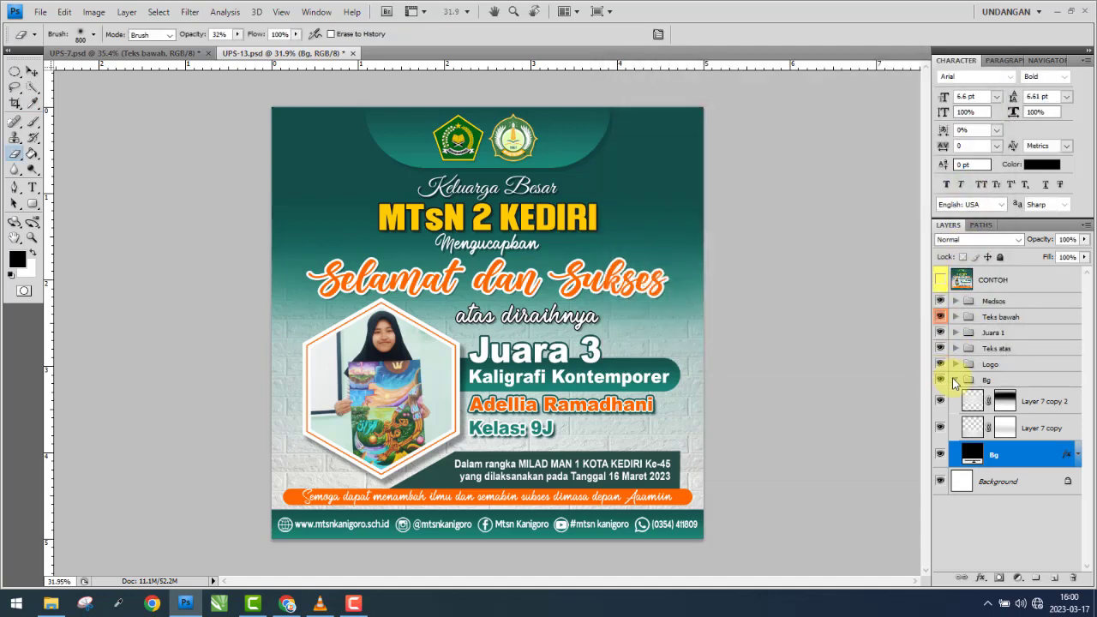
- Collapse the Bg group and delete the CONTOH reference layer
left_click(955, 380)
left_click(942, 282)
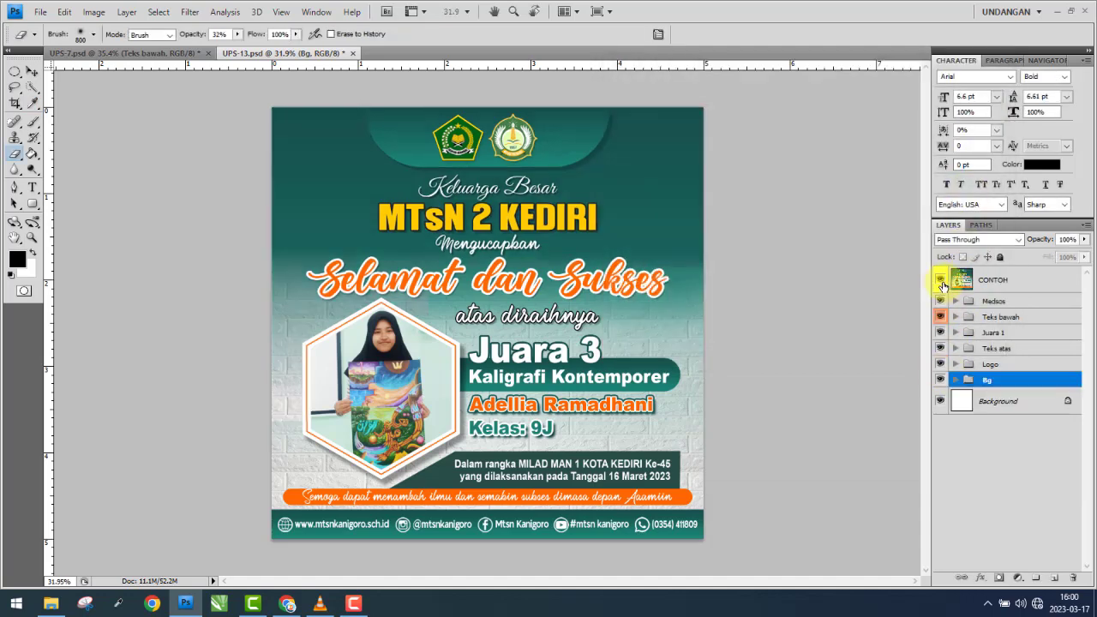
left_click(942, 282)
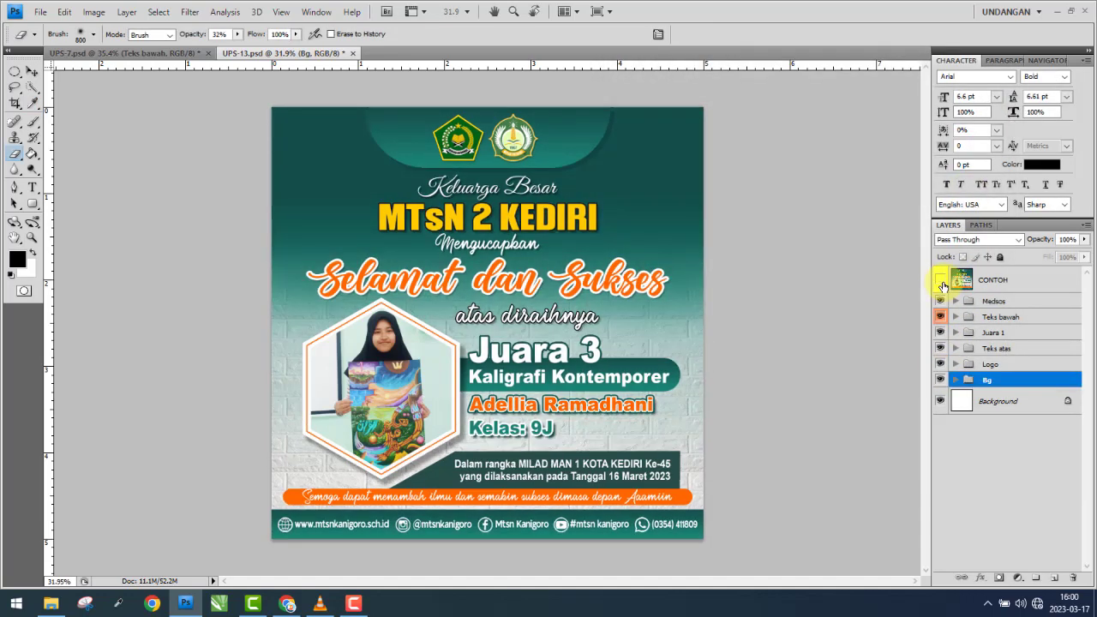
left_click(1004, 285)
left_click(1075, 580)
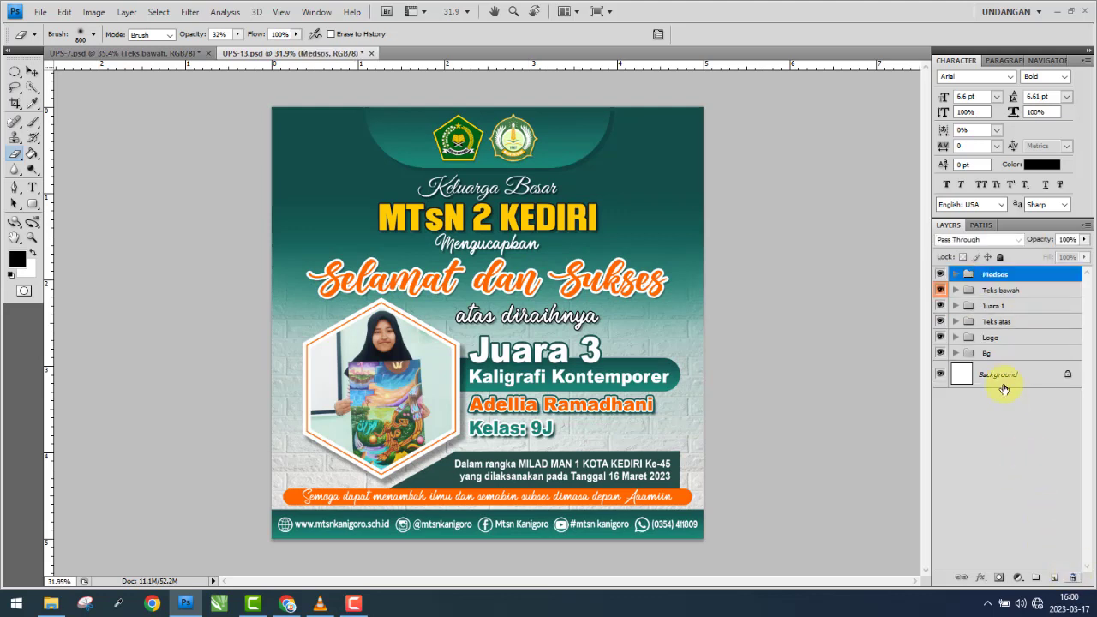
- Select the Teks bawah group and save the poster
right_click(938, 297)
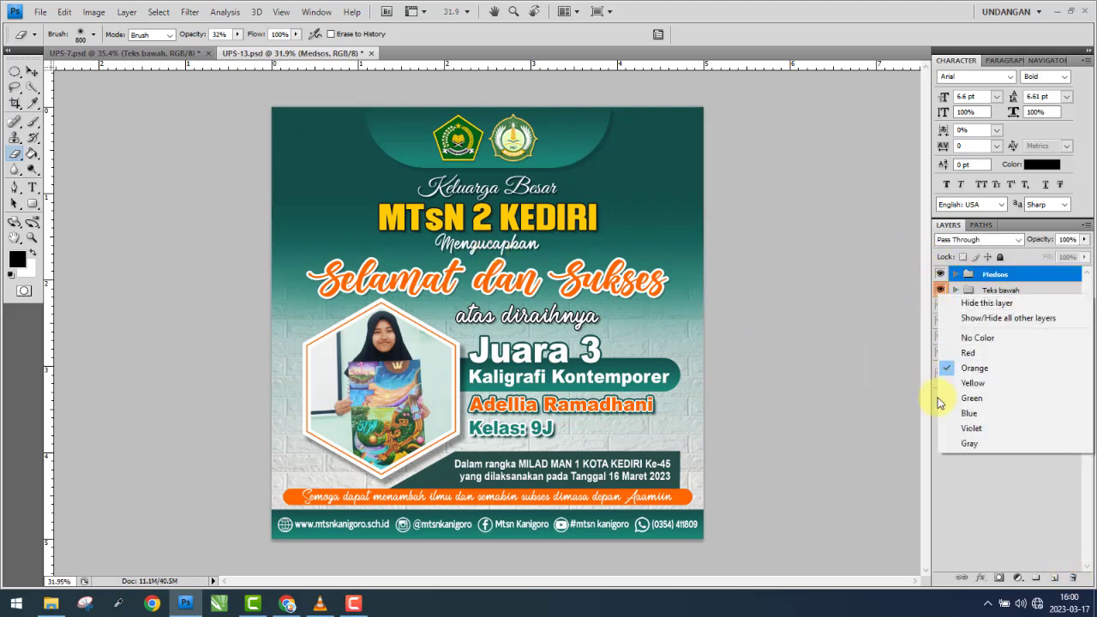
left_click(967, 414)
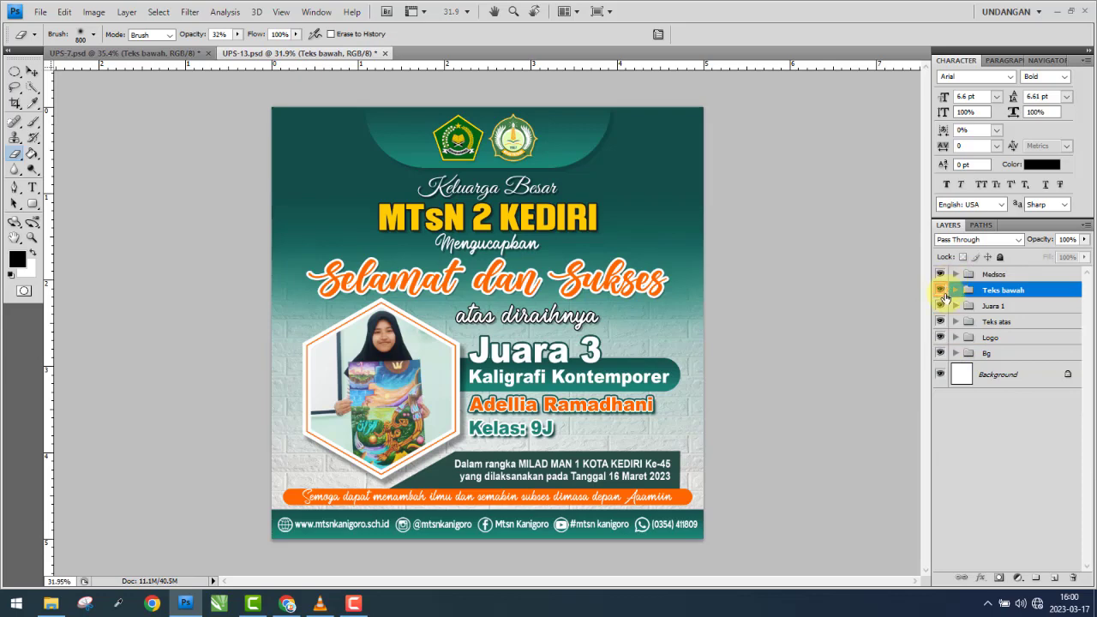
right_click(945, 297)
left_click(966, 336)
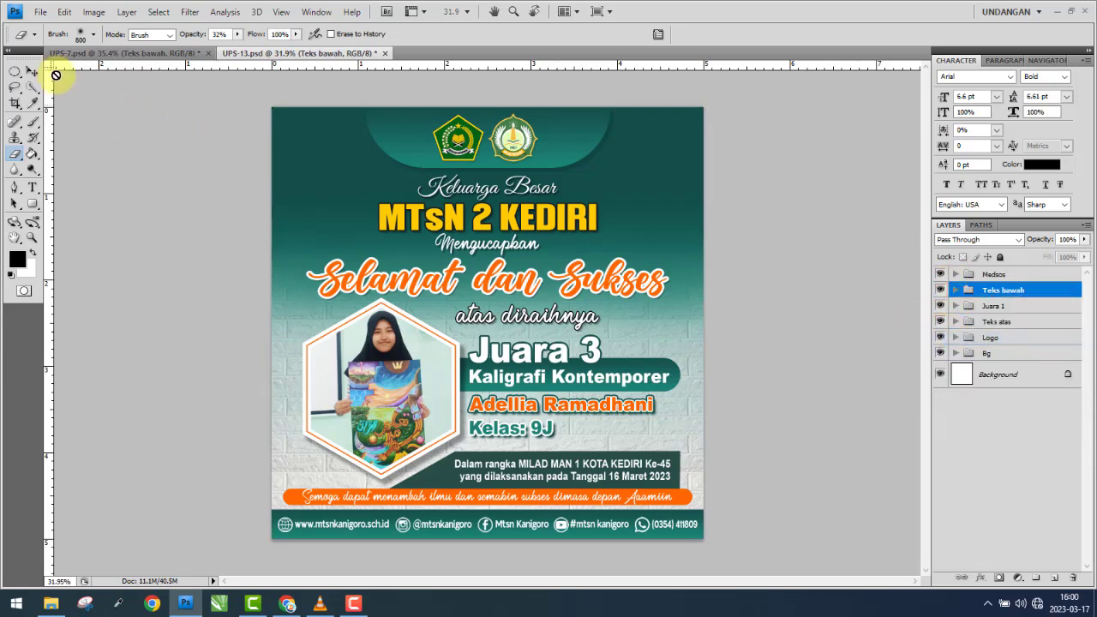
left_click(38, 12)
left_click(66, 184)
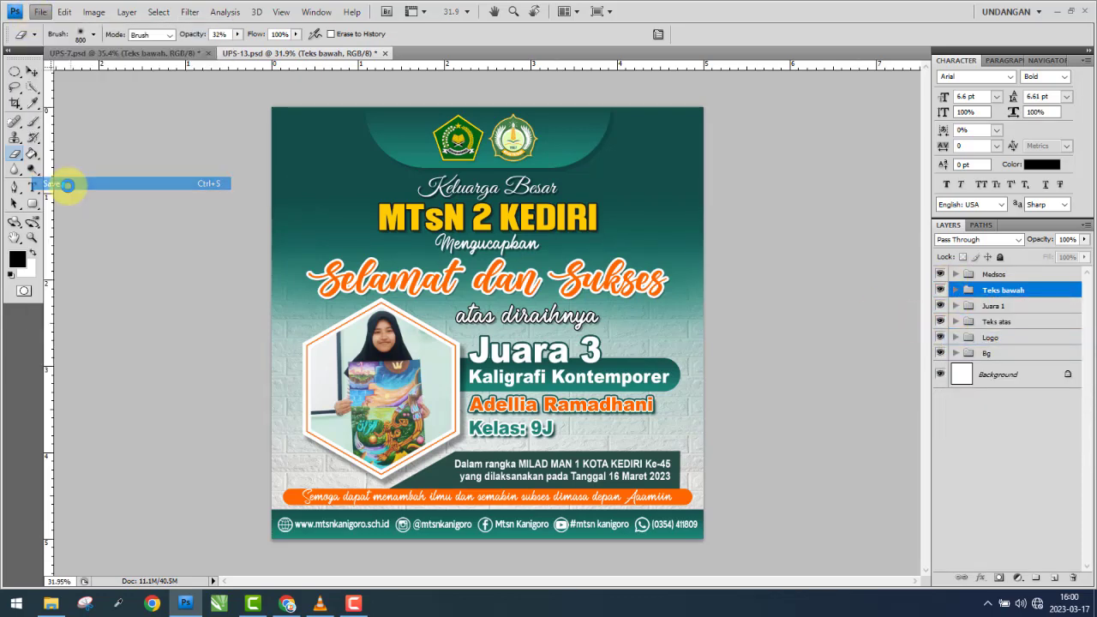
- Check UPS-13C's contents and compress the folder into UPS-13C.rar
left_click(51, 603)
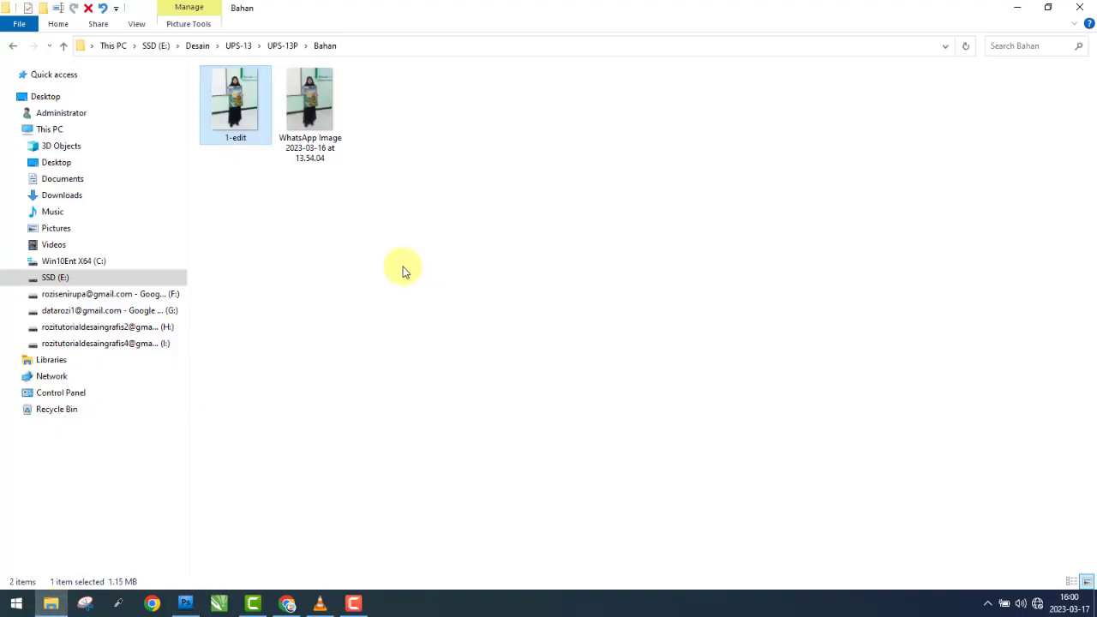
left_click(14, 50)
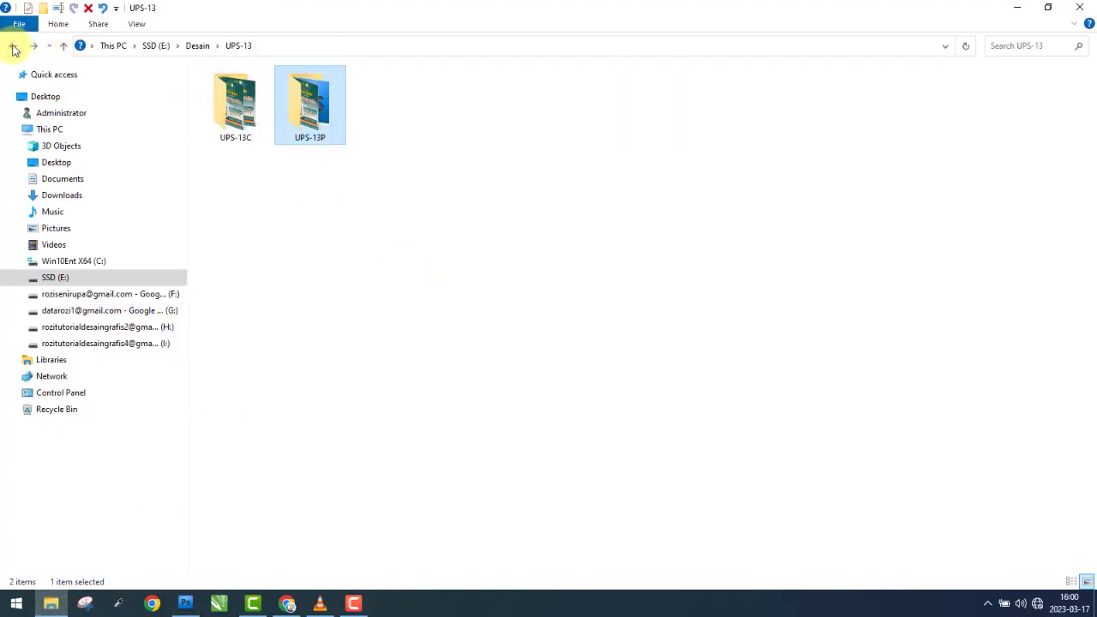
left_click(14, 49)
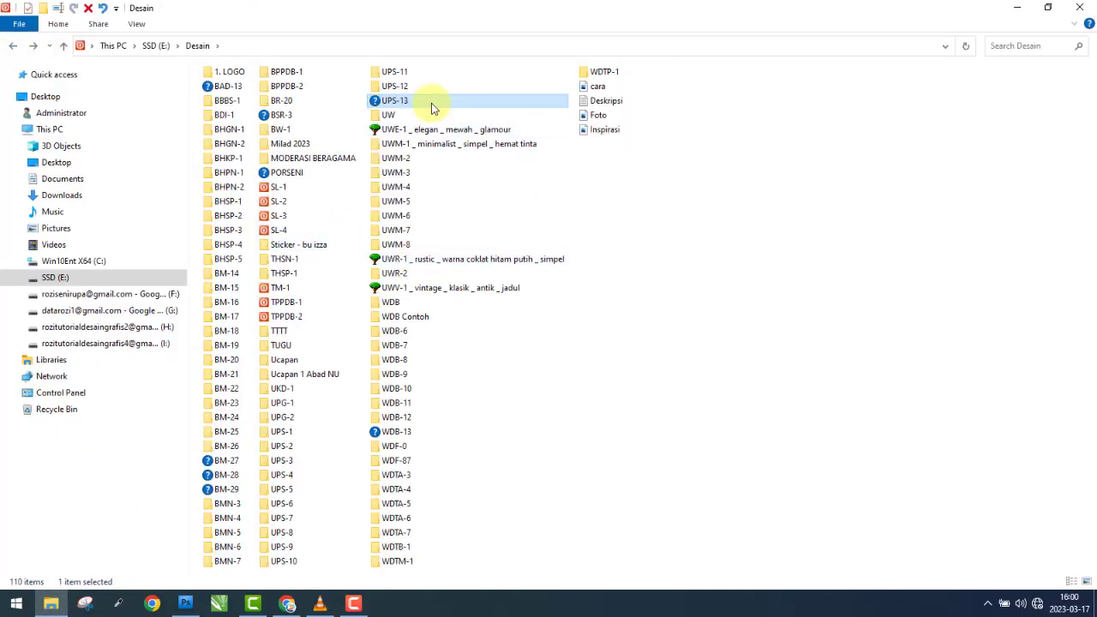
double_click(431, 103)
double_click(240, 104)
left_click_drag(230, 213, 562, 200)
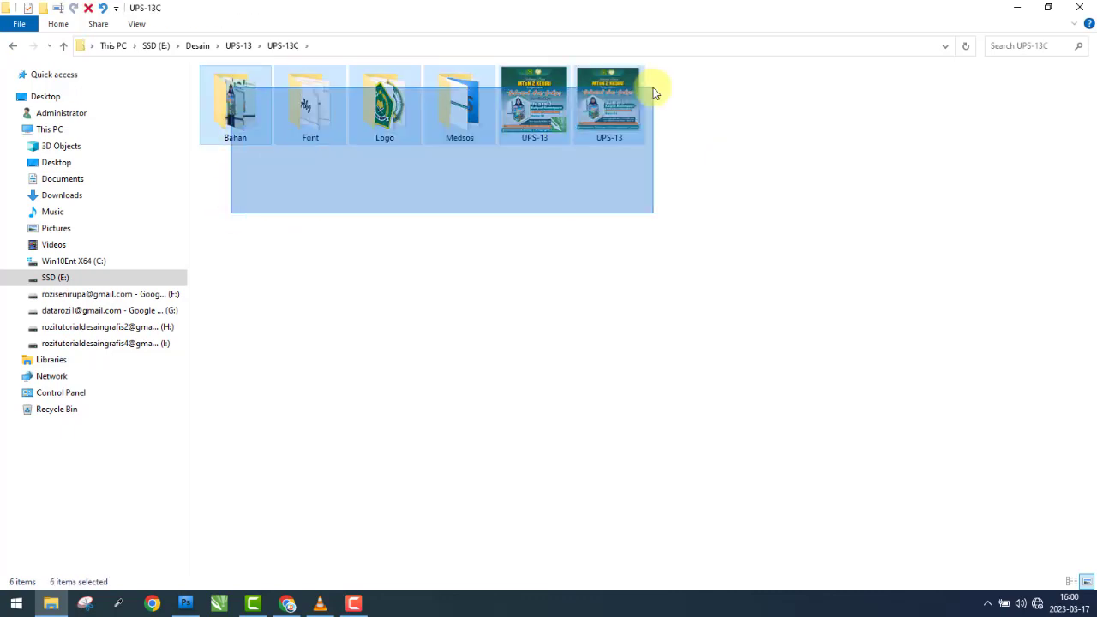
left_click(14, 48)
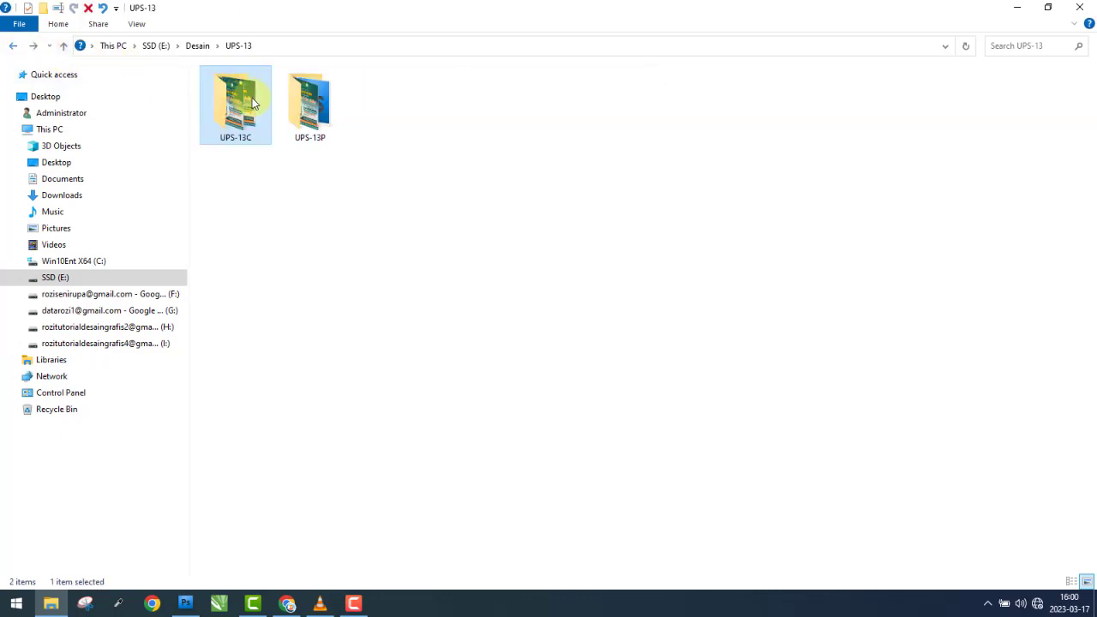
right_click(252, 97)
left_click(300, 318)
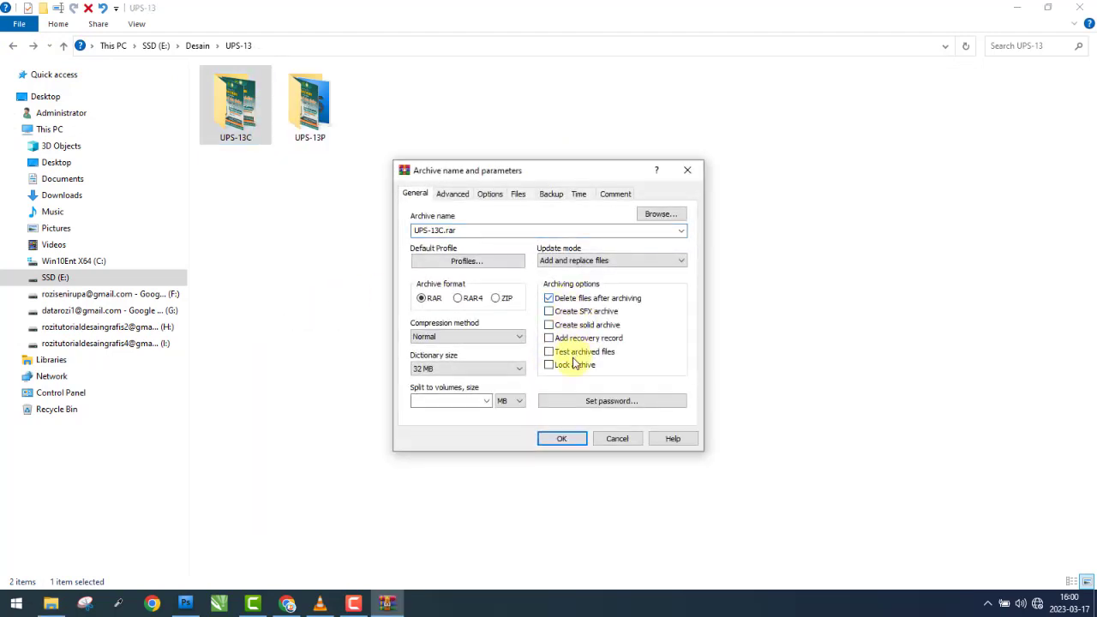
left_click(562, 435)
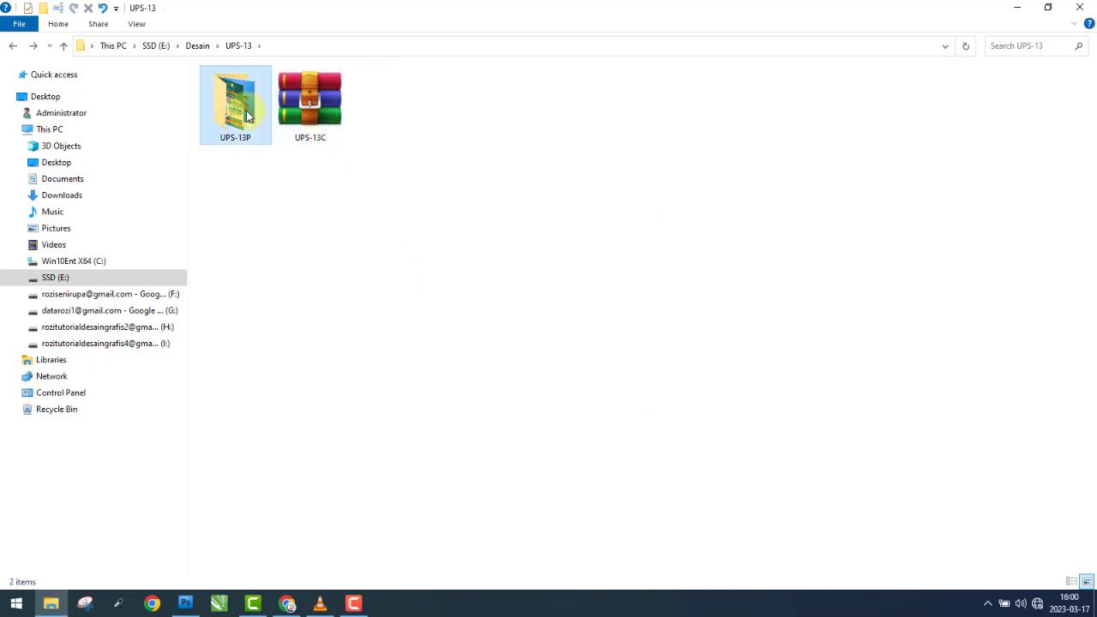
- Delete the leftover UPS-7 PSD file from the UPS-13P folder
double_click(247, 116)
left_click(533, 101)
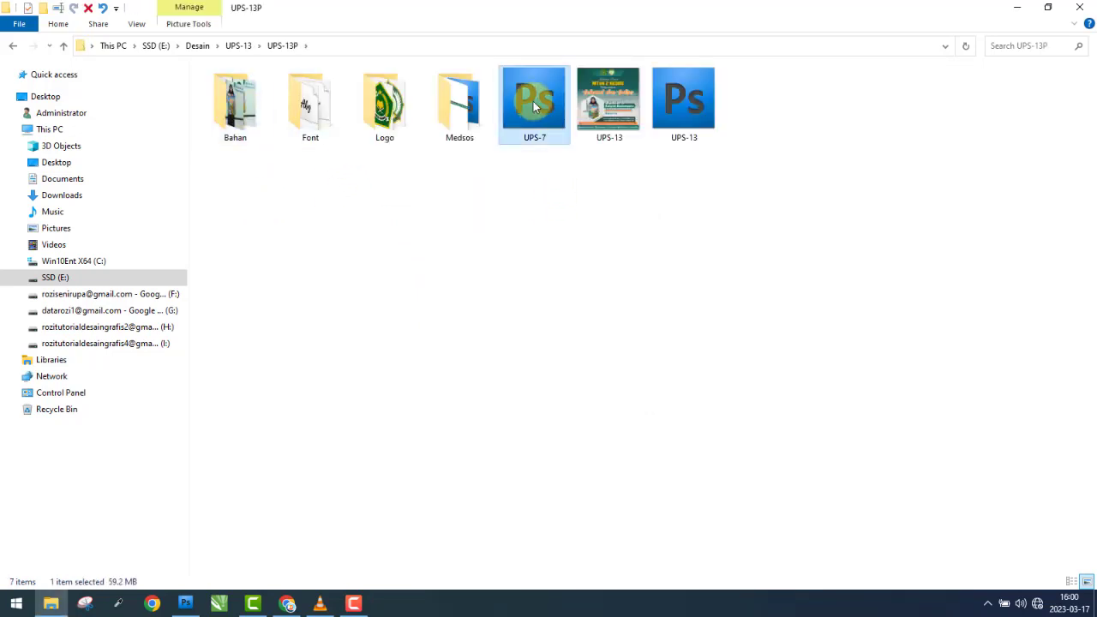
right_click(534, 101)
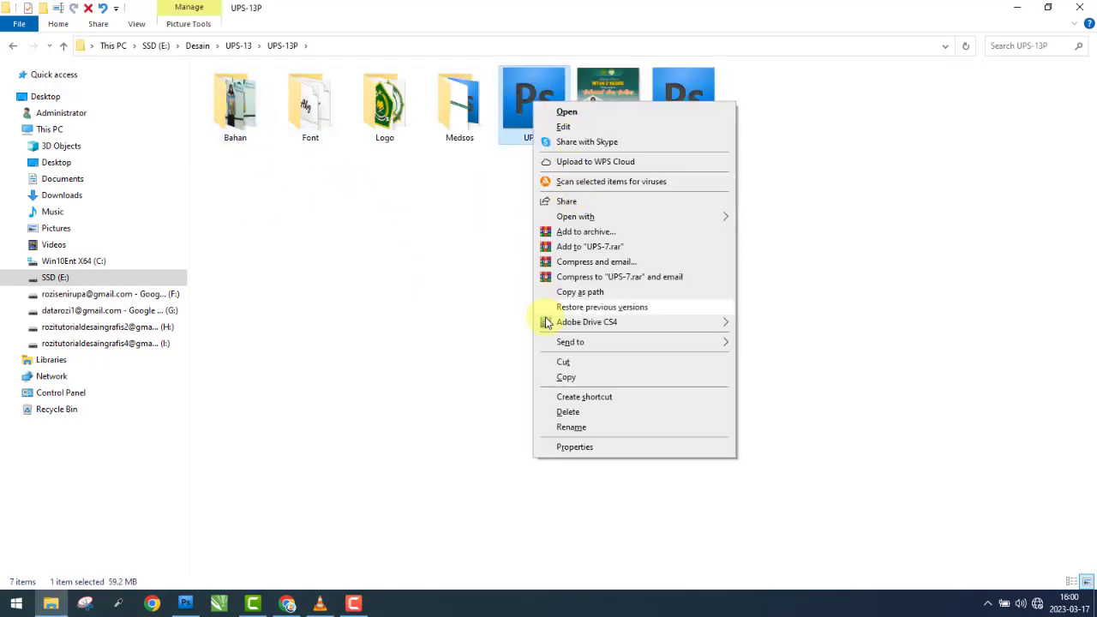
left_click(566, 413)
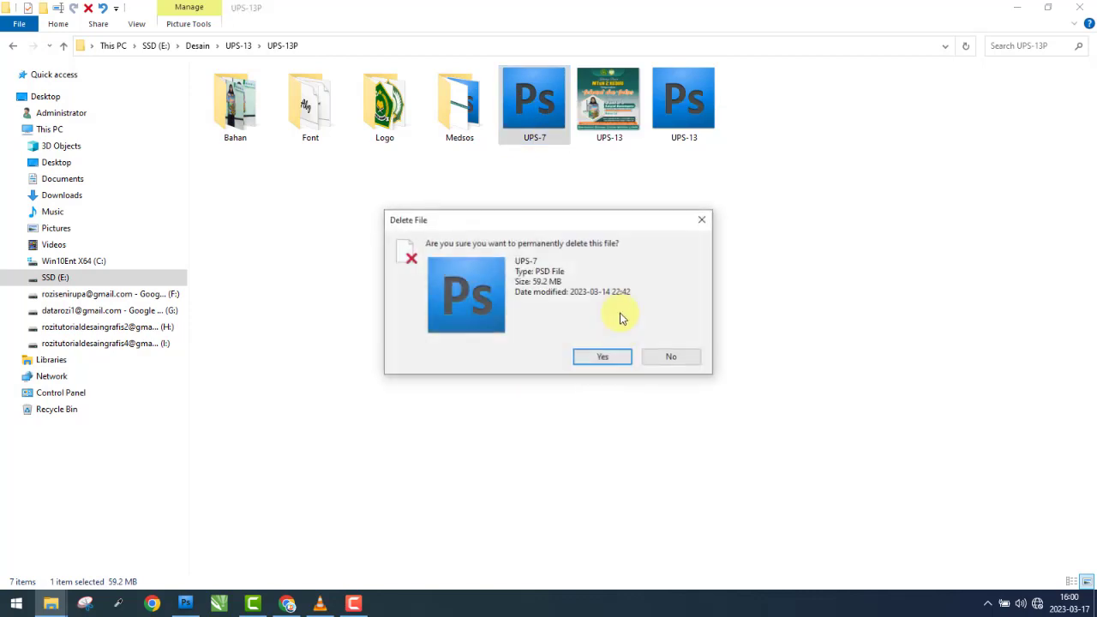
left_click(185, 603)
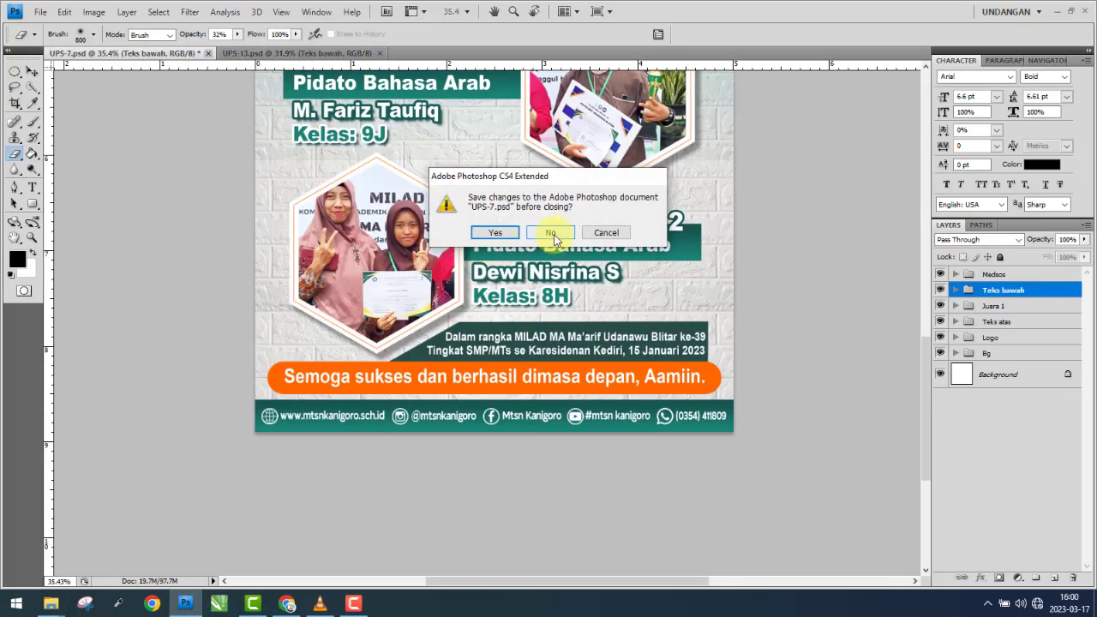
- Close UPS-7 without saving and confirm permanently deleting the UPS-7 file
left_click(551, 234)
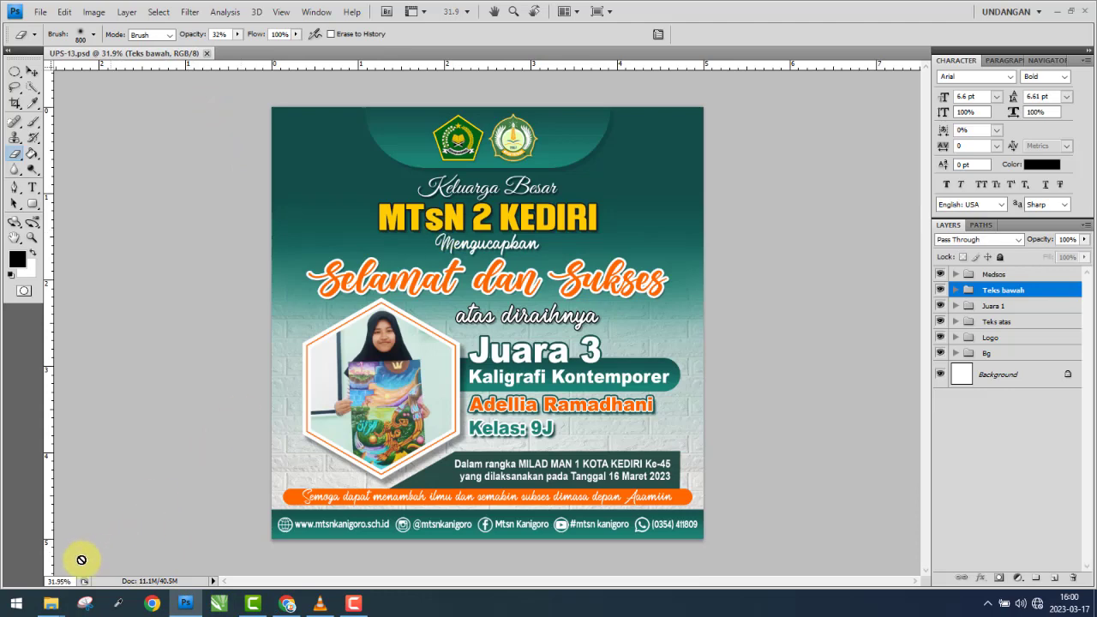
mouse_move(51, 603)
left_click(185, 544)
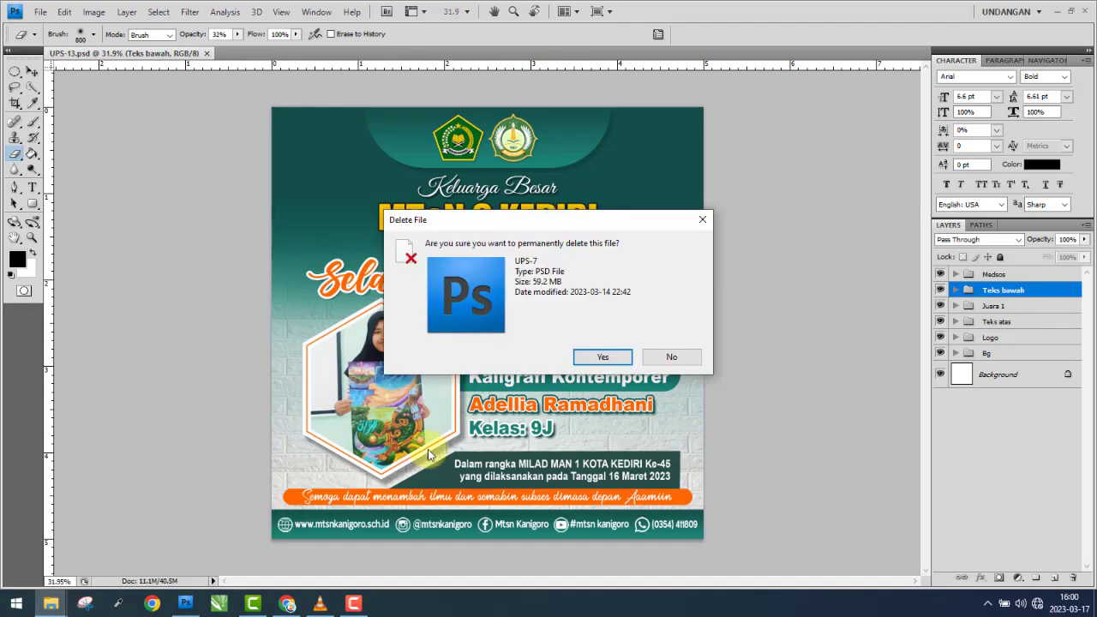
left_click(604, 359)
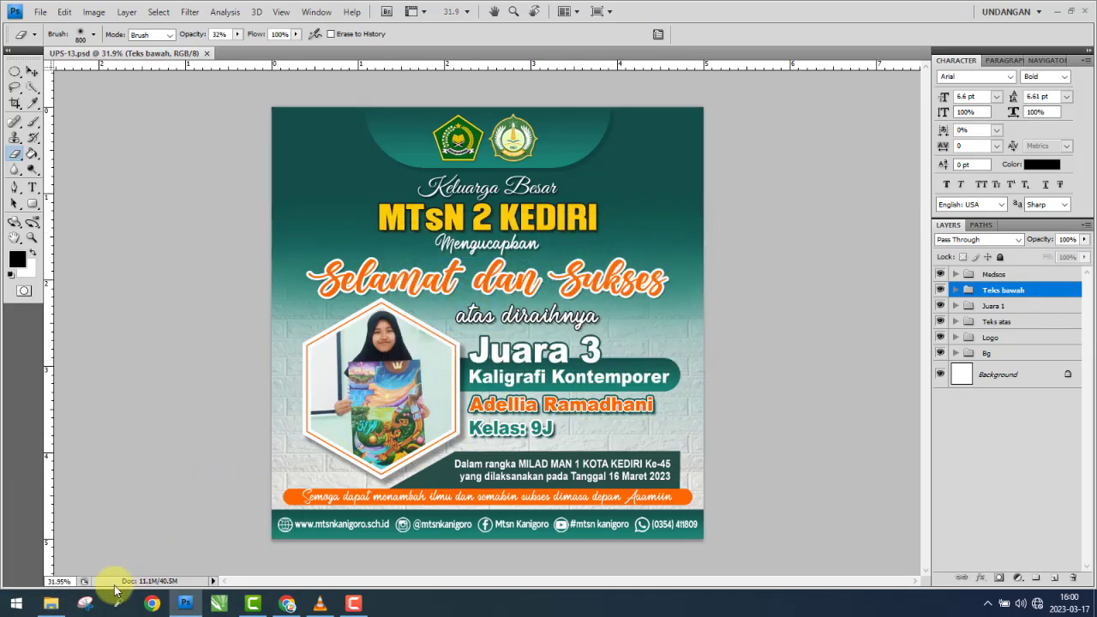
left_click(49, 605)
- Reopen the UPS-13 file in Photoshop, glance at the File menu, then minimise Photoshop
double_click(634, 103)
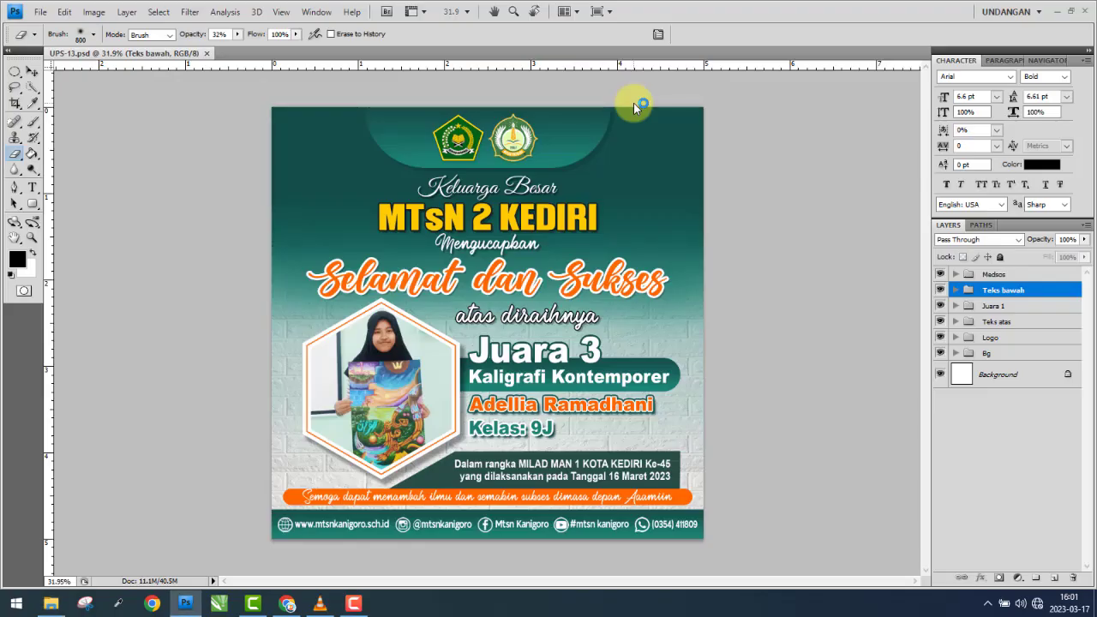
left_click(31, 72)
left_click(41, 12)
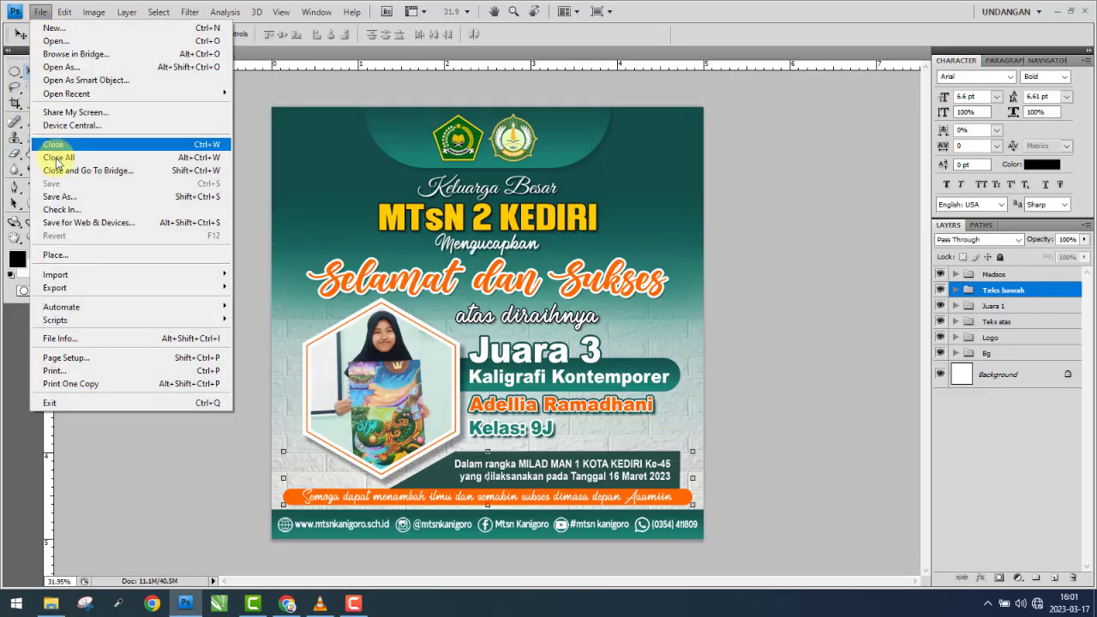
left_click(584, 121)
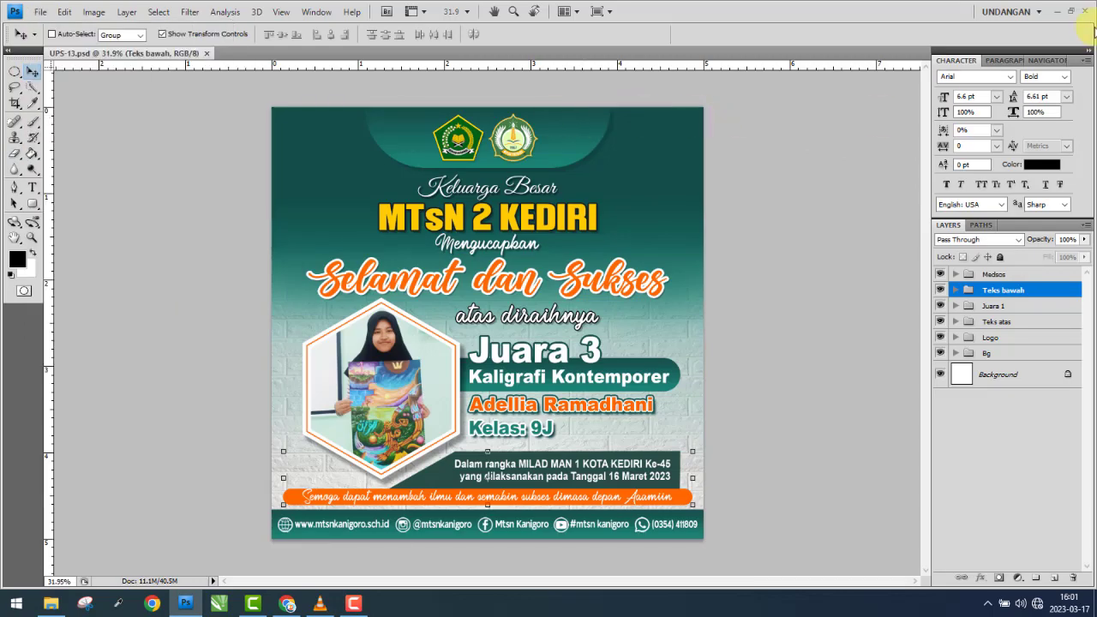
left_click(1089, 10)
- Compress the UPS-13P folder into UPS-13P.rar
left_click_drag(686, 199, 501, 69)
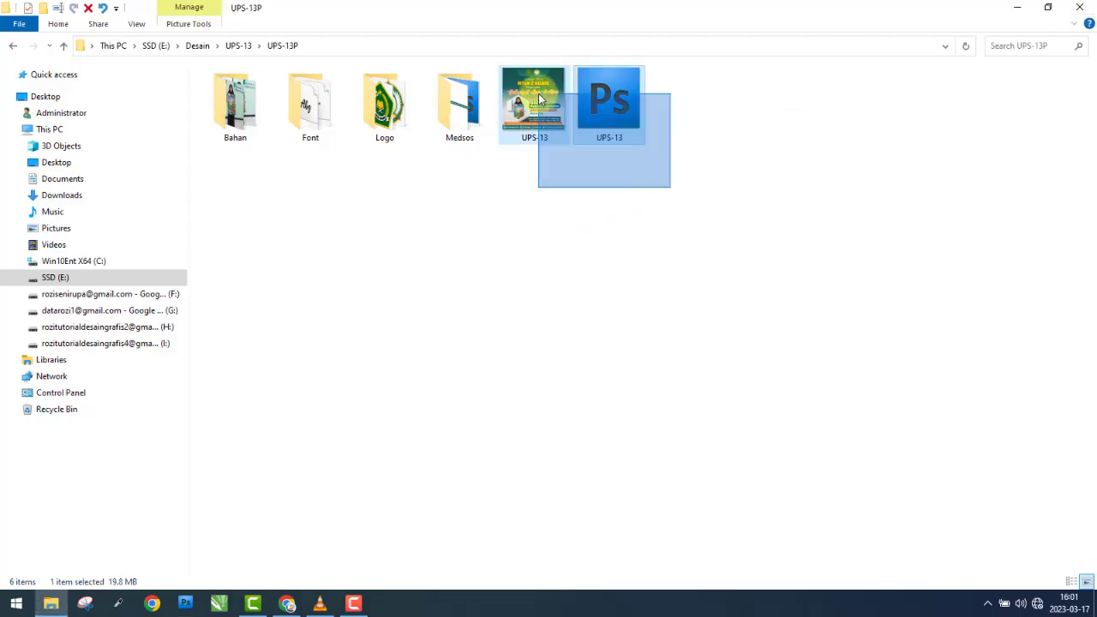
left_click(14, 47)
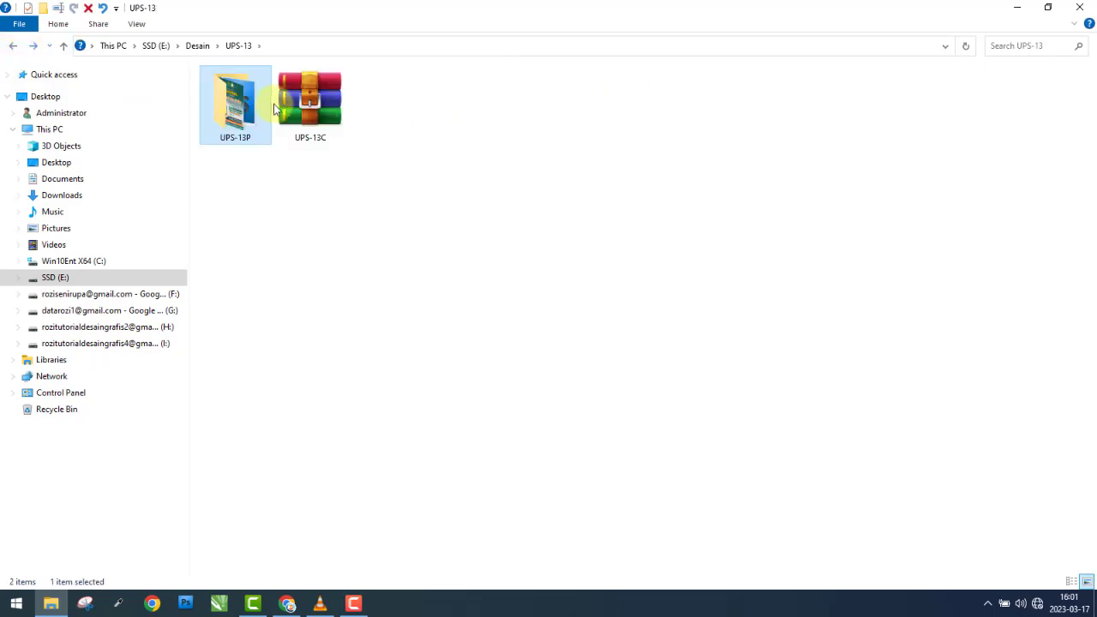
right_click(230, 116)
left_click(264, 331)
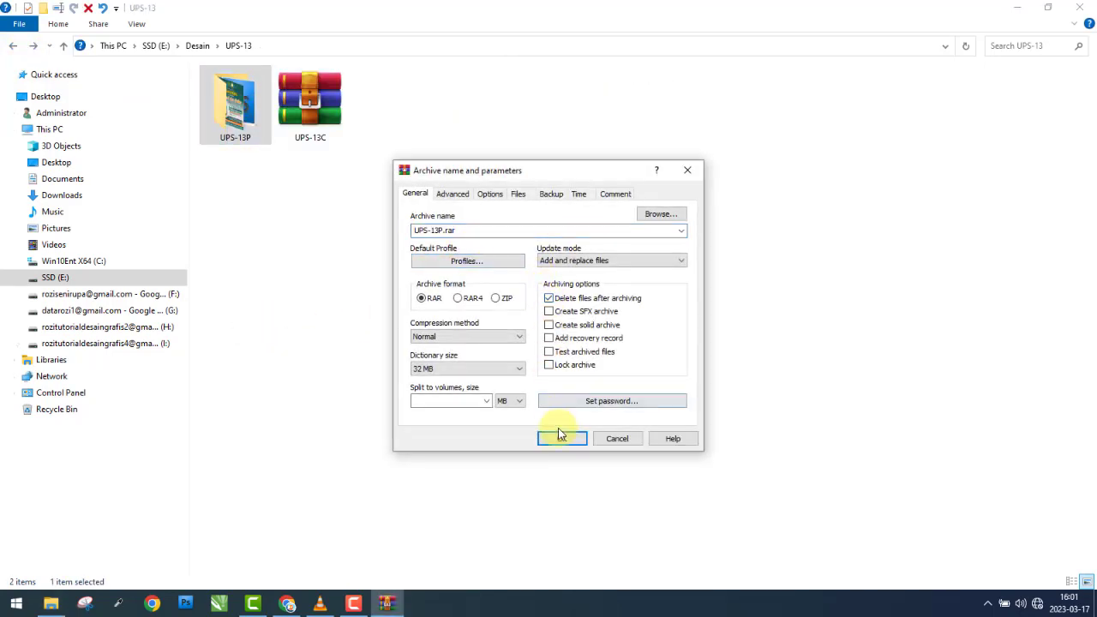
left_click(561, 438)
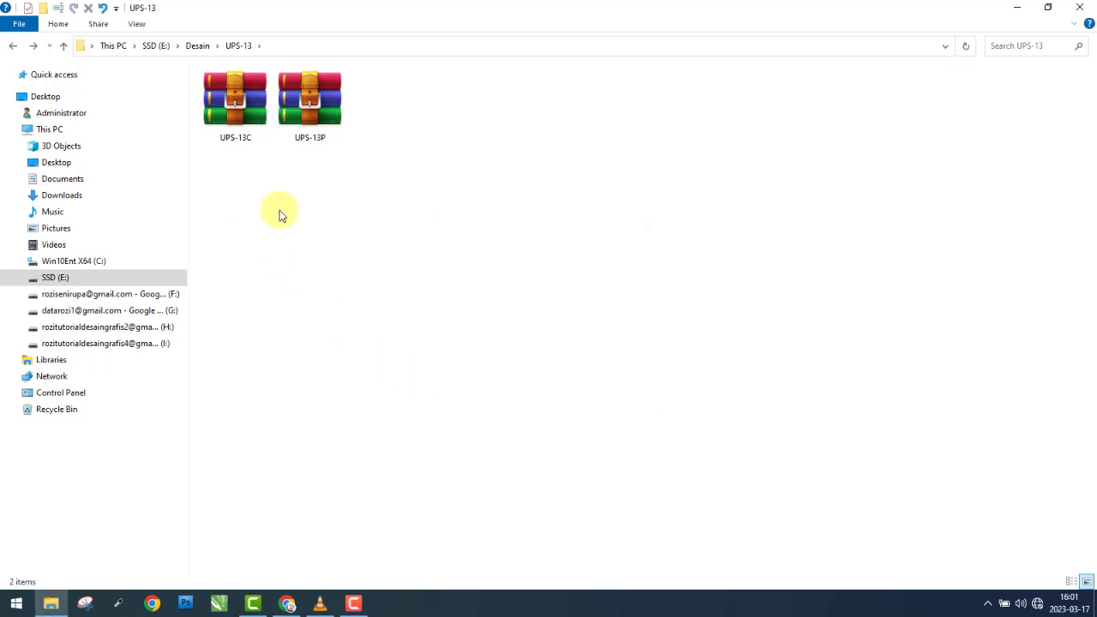
- Open the Thumbnail folder on the SSD (E:) drive
left_click_drag(420, 196, 220, 102)
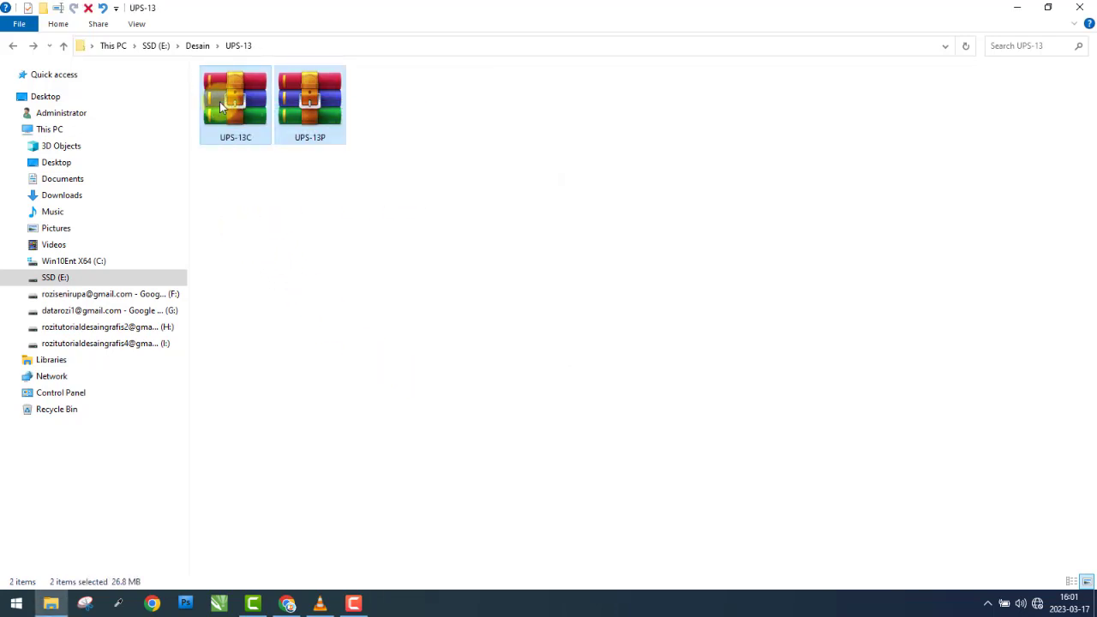
left_click(219, 102)
key("Right")
left_click(133, 283)
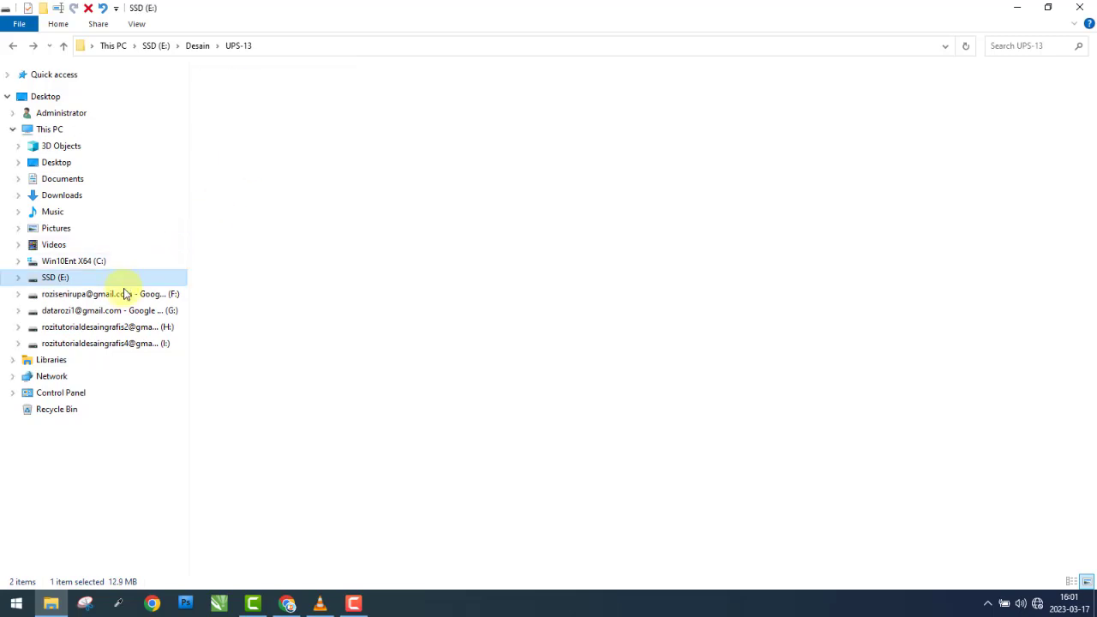
double_click(595, 137)
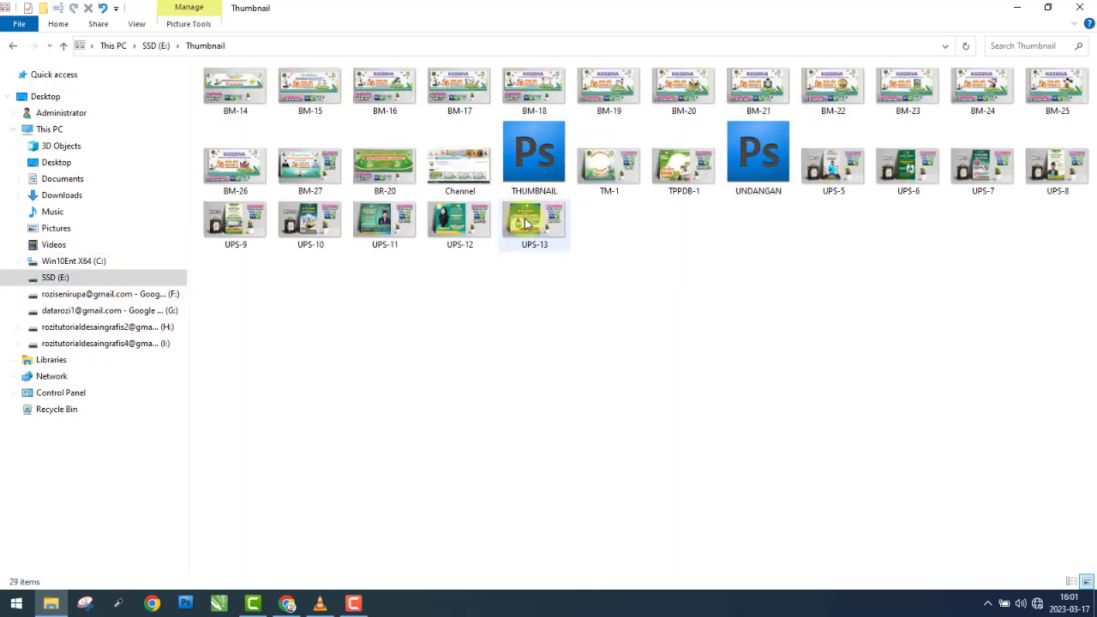